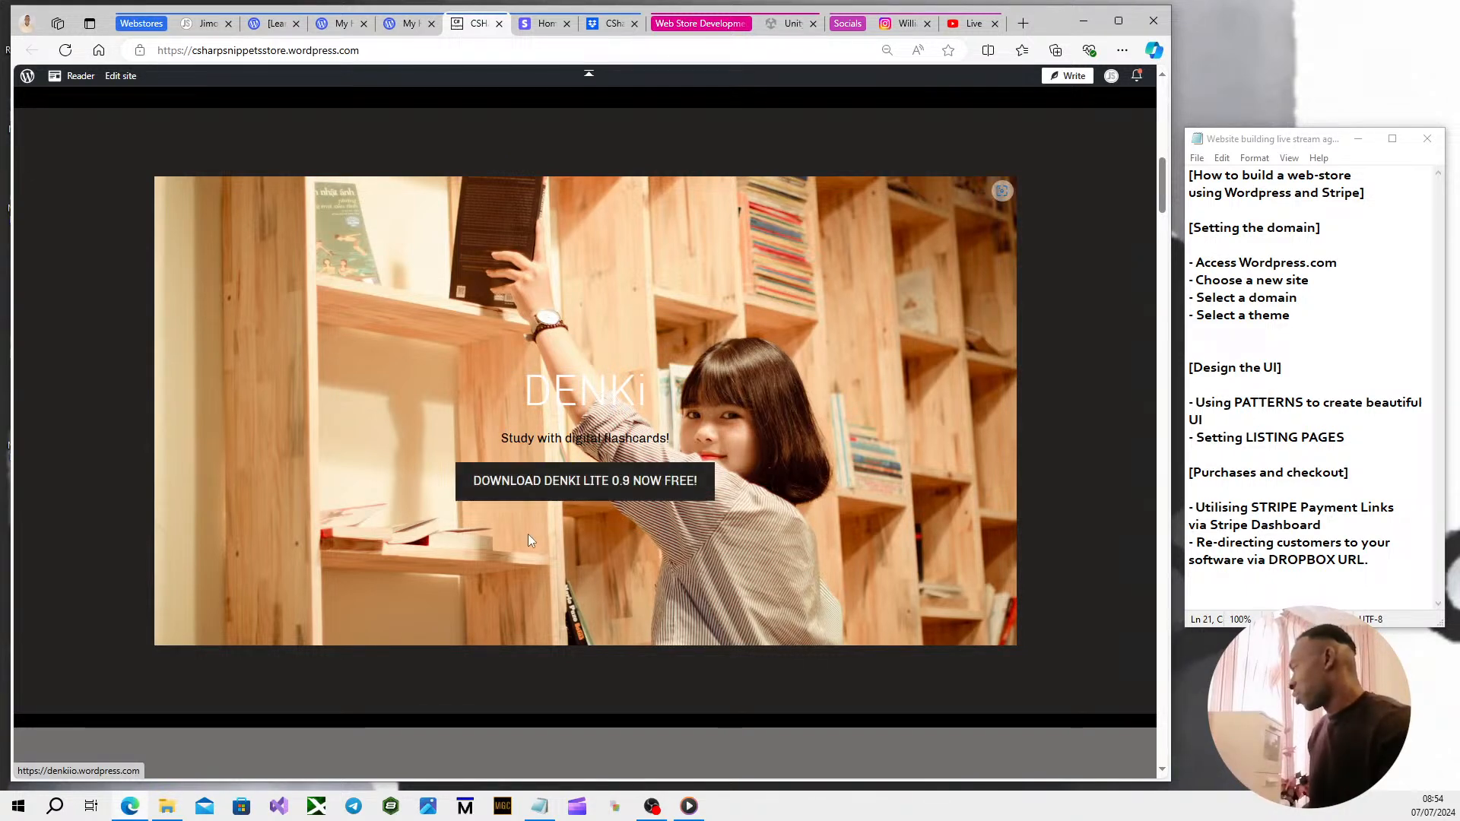
Visit the DENKi site through the store's DENKi Lite 0.9 download link and return to the store page.
{"action": "left_click", "coordinate": [506, 497]}
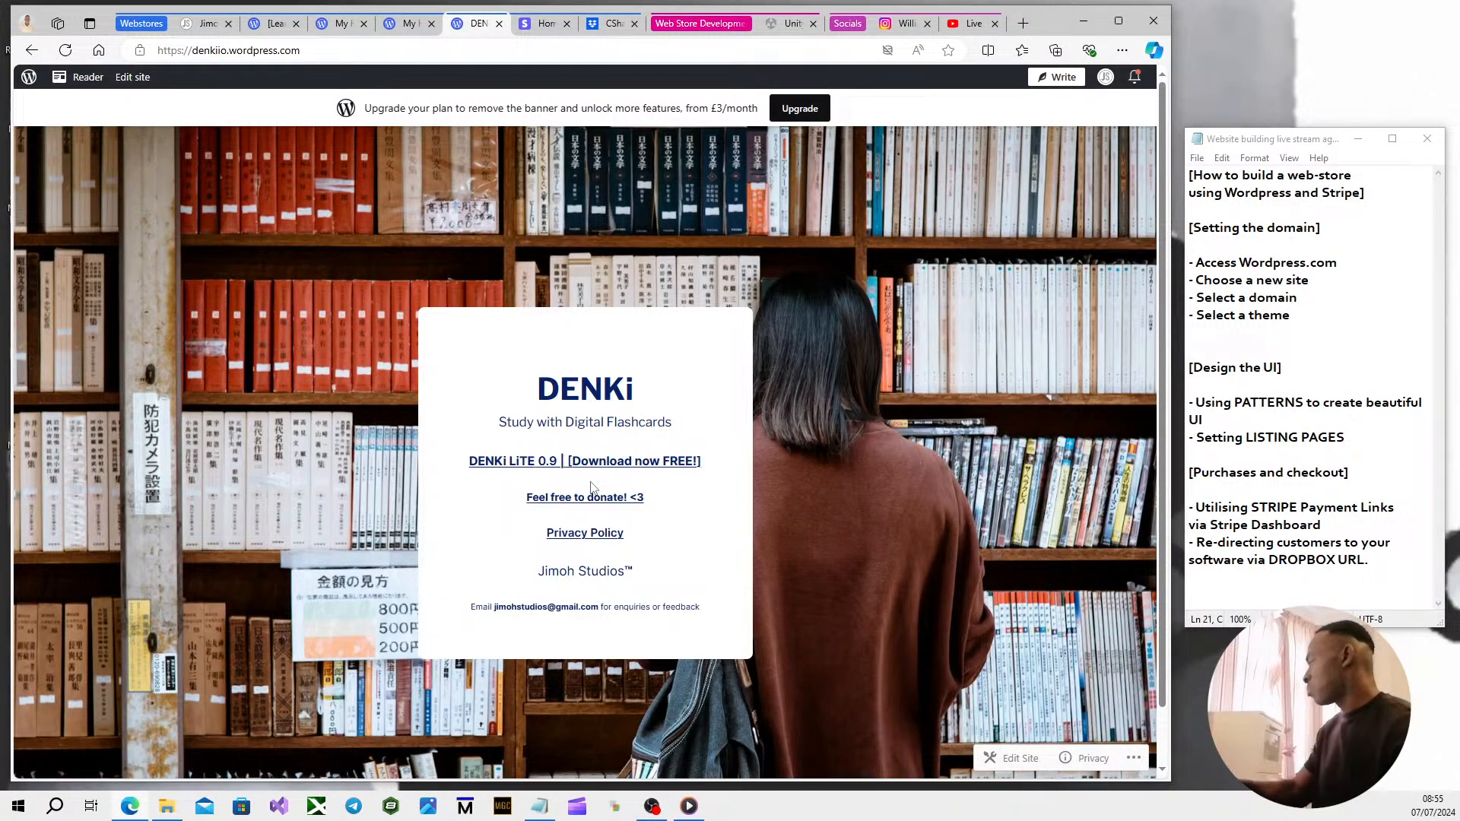
{"action": "left_click", "coordinate": [29, 51]}
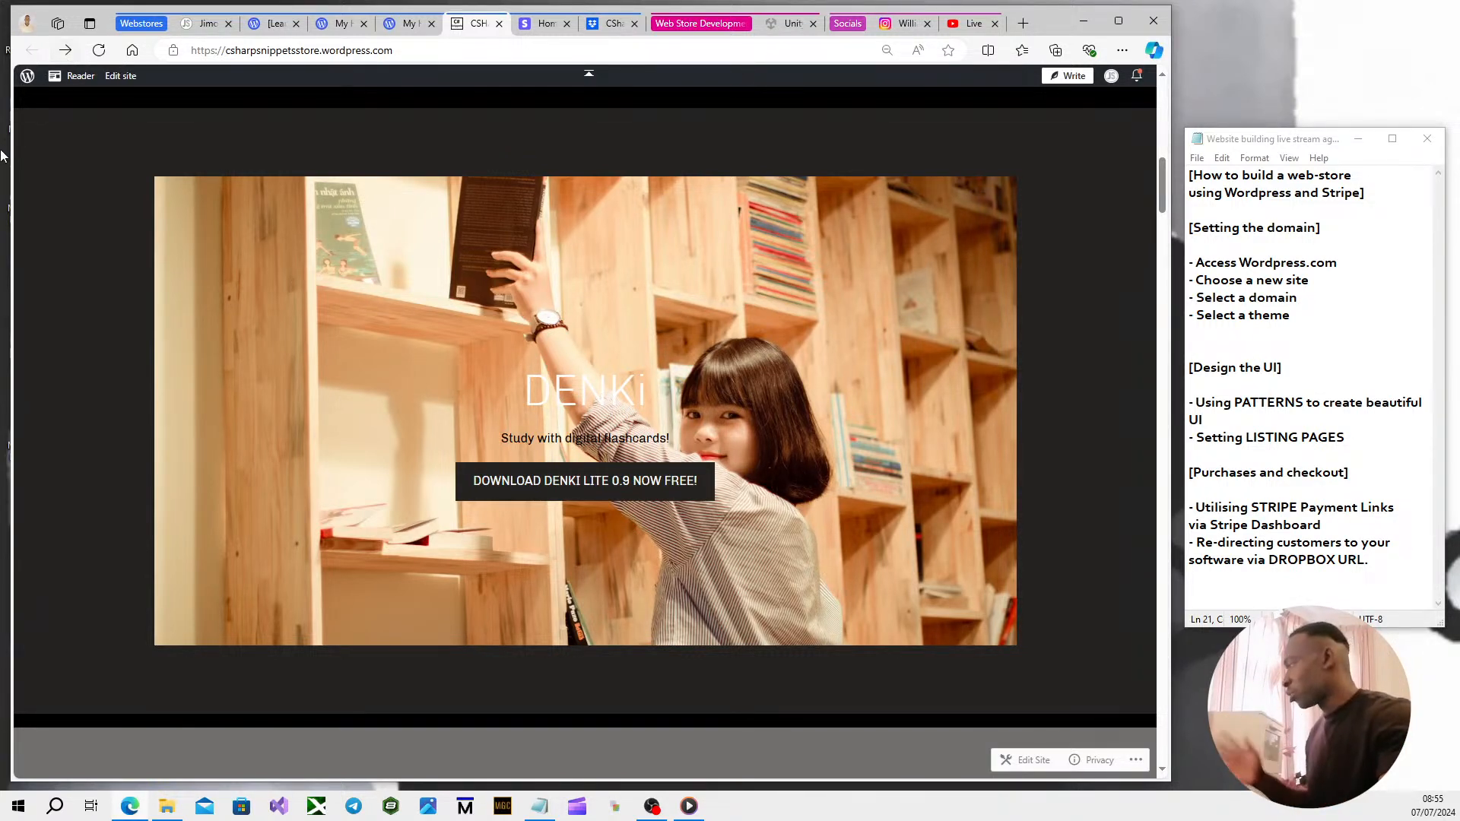
Examine the C# Snippets Store home page from its feature sections to the post list, and highlight PATTERNS in the notes.
{"action": "scroll", "coordinate": [514, 279], "scroll_direction": "down", "scroll_amount": 5}
{"action": "scroll", "coordinate": [504, 286], "scroll_direction": "down", "scroll_amount": 10}
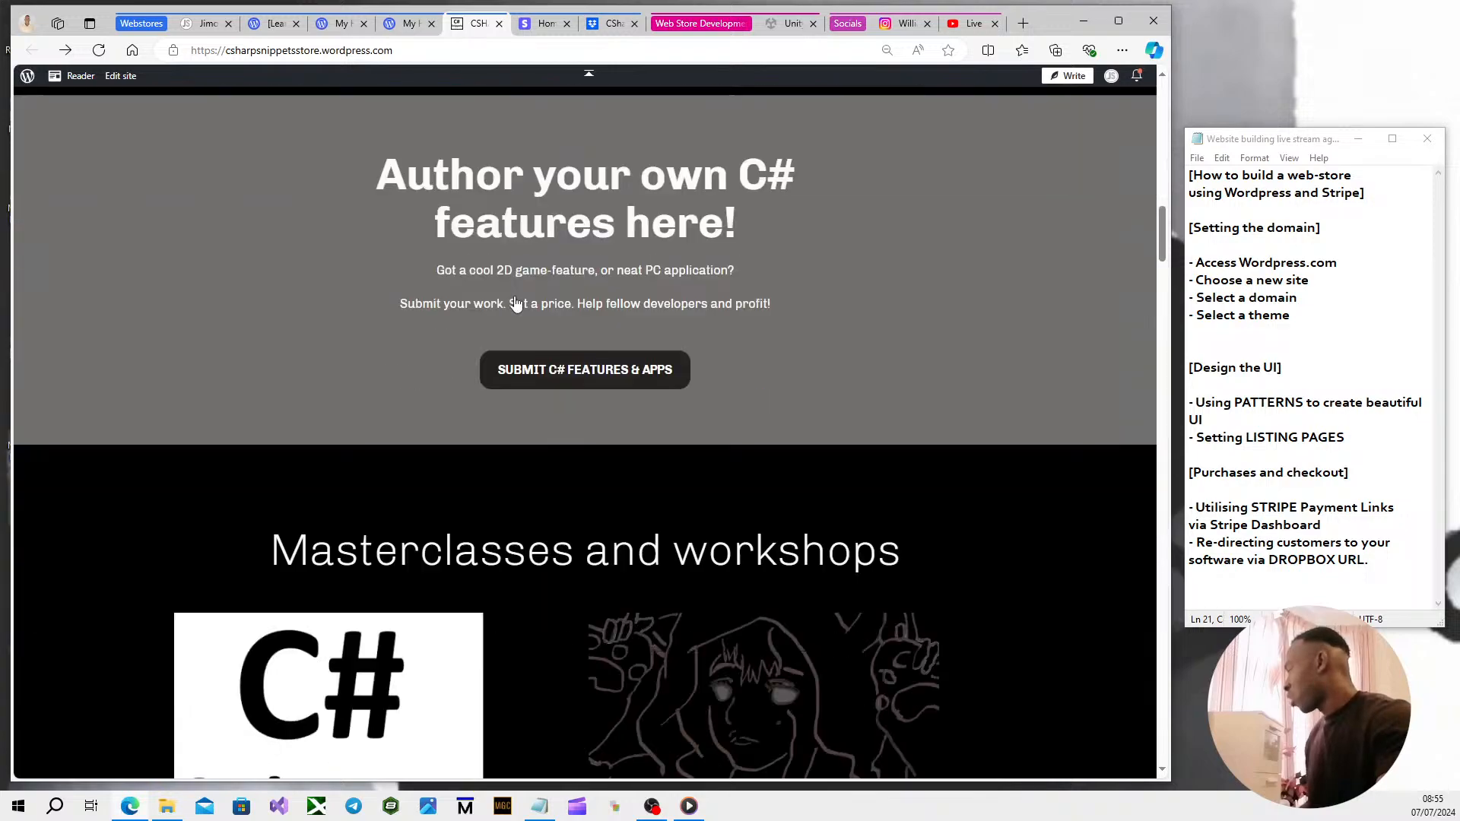
{"action": "scroll", "coordinate": [530, 326], "scroll_direction": "down", "scroll_amount": 15}
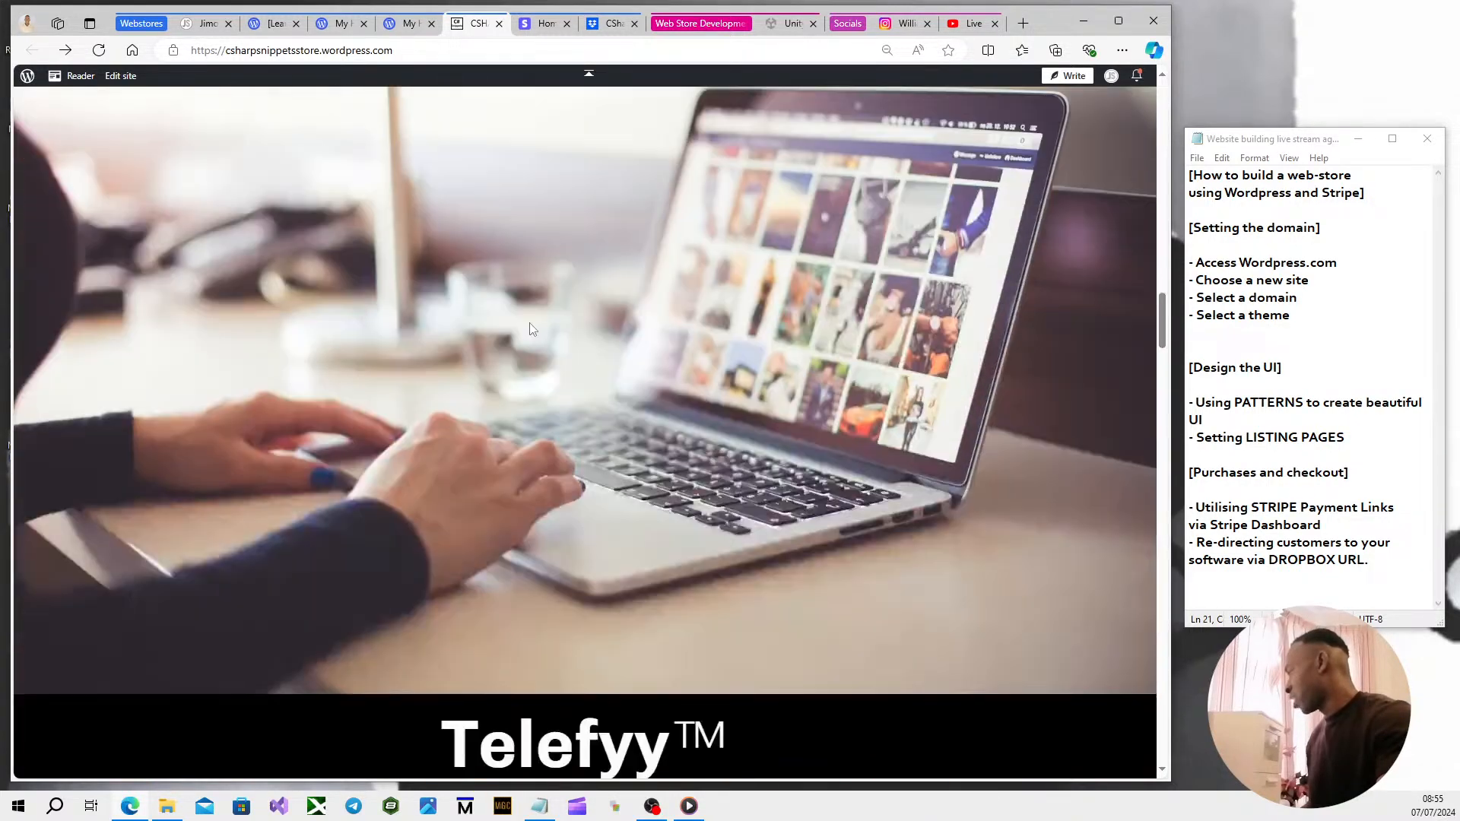
{"action": "scroll", "coordinate": [539, 334], "scroll_direction": "down", "scroll_amount": 15}
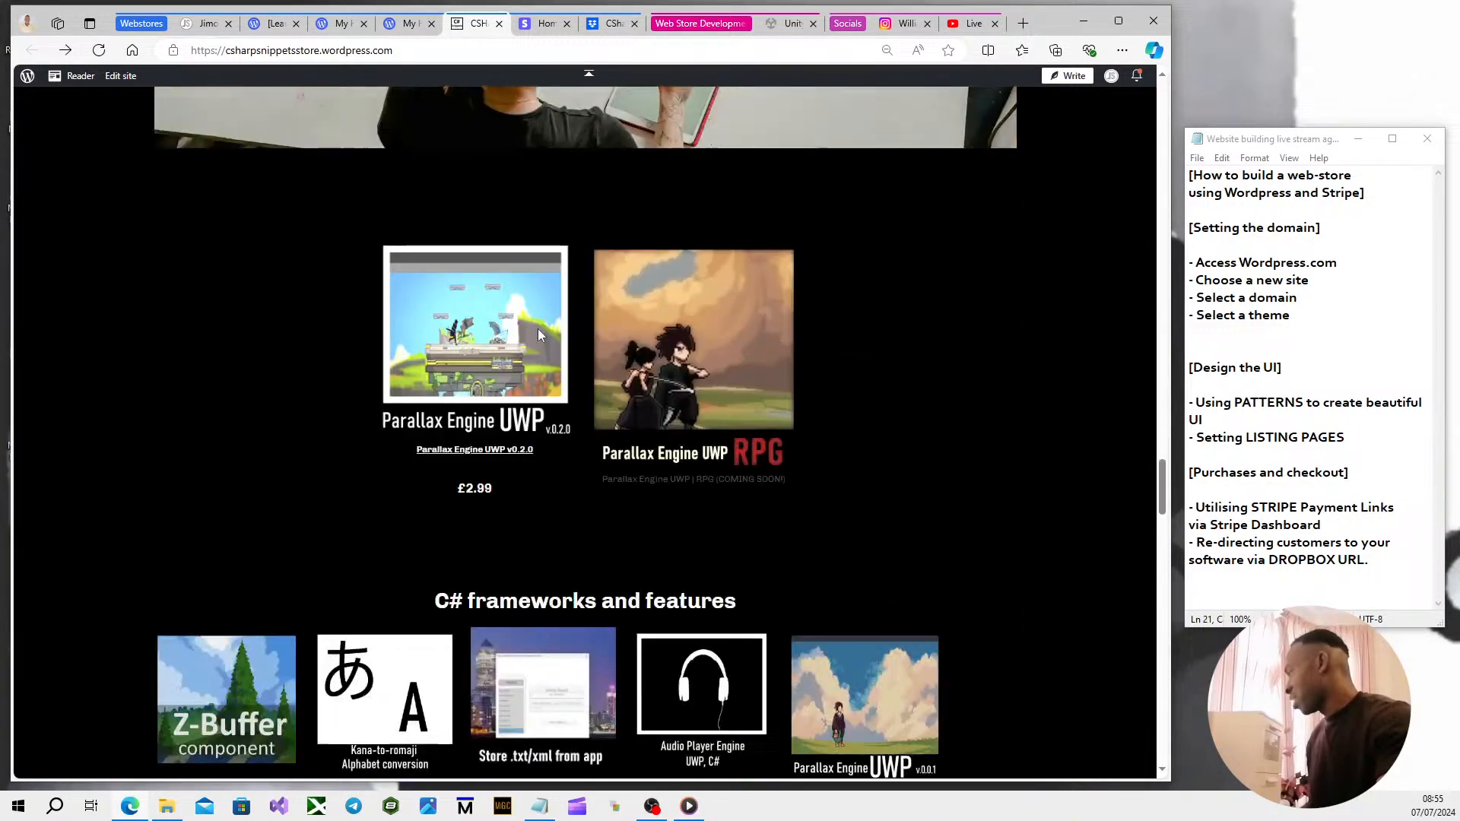
{"action": "scroll", "coordinate": [540, 334], "scroll_direction": "down", "scroll_amount": 15}
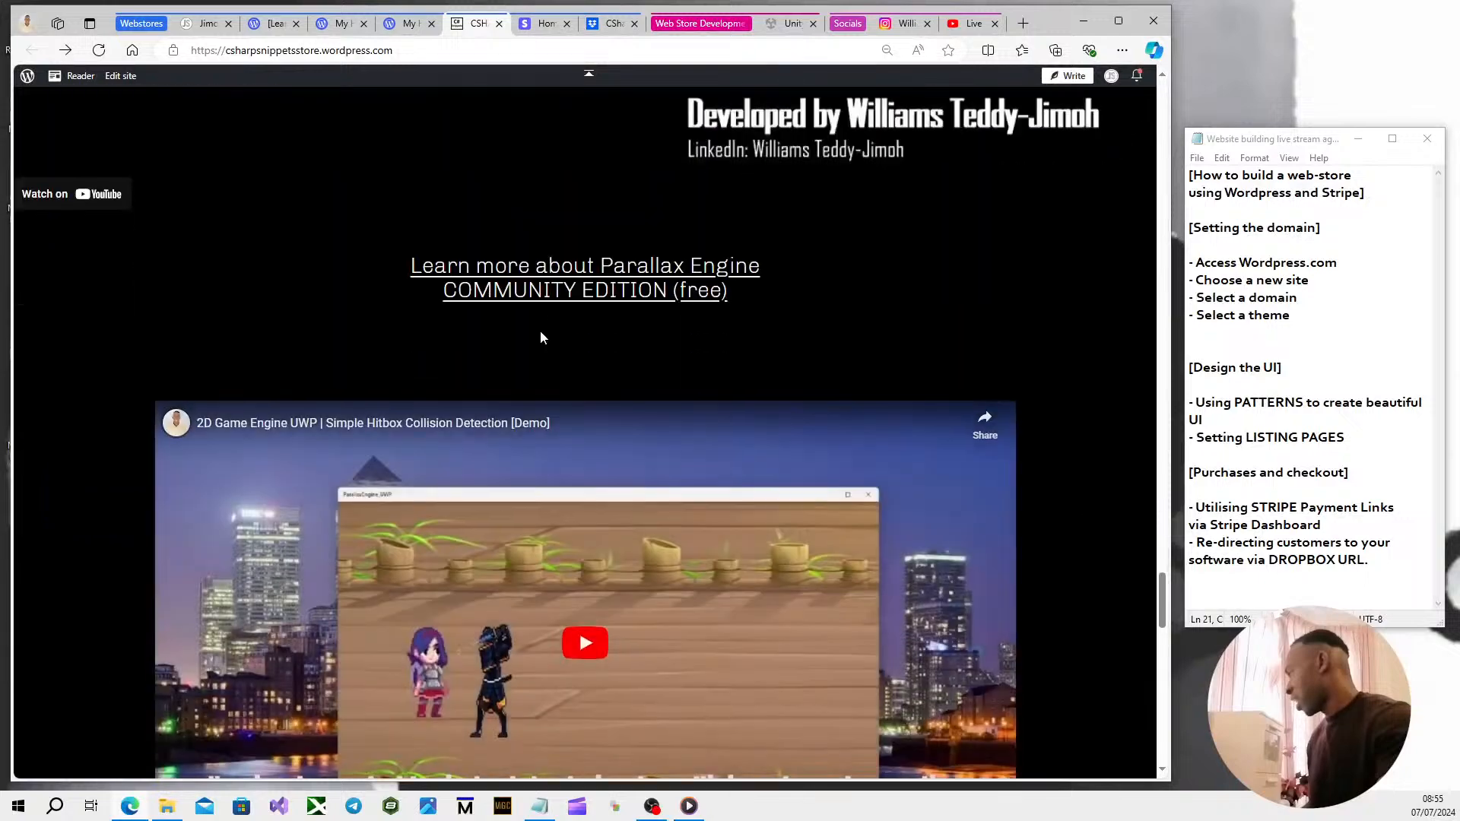
{"action": "scroll", "coordinate": [539, 336], "scroll_direction": "down", "scroll_amount": 5}
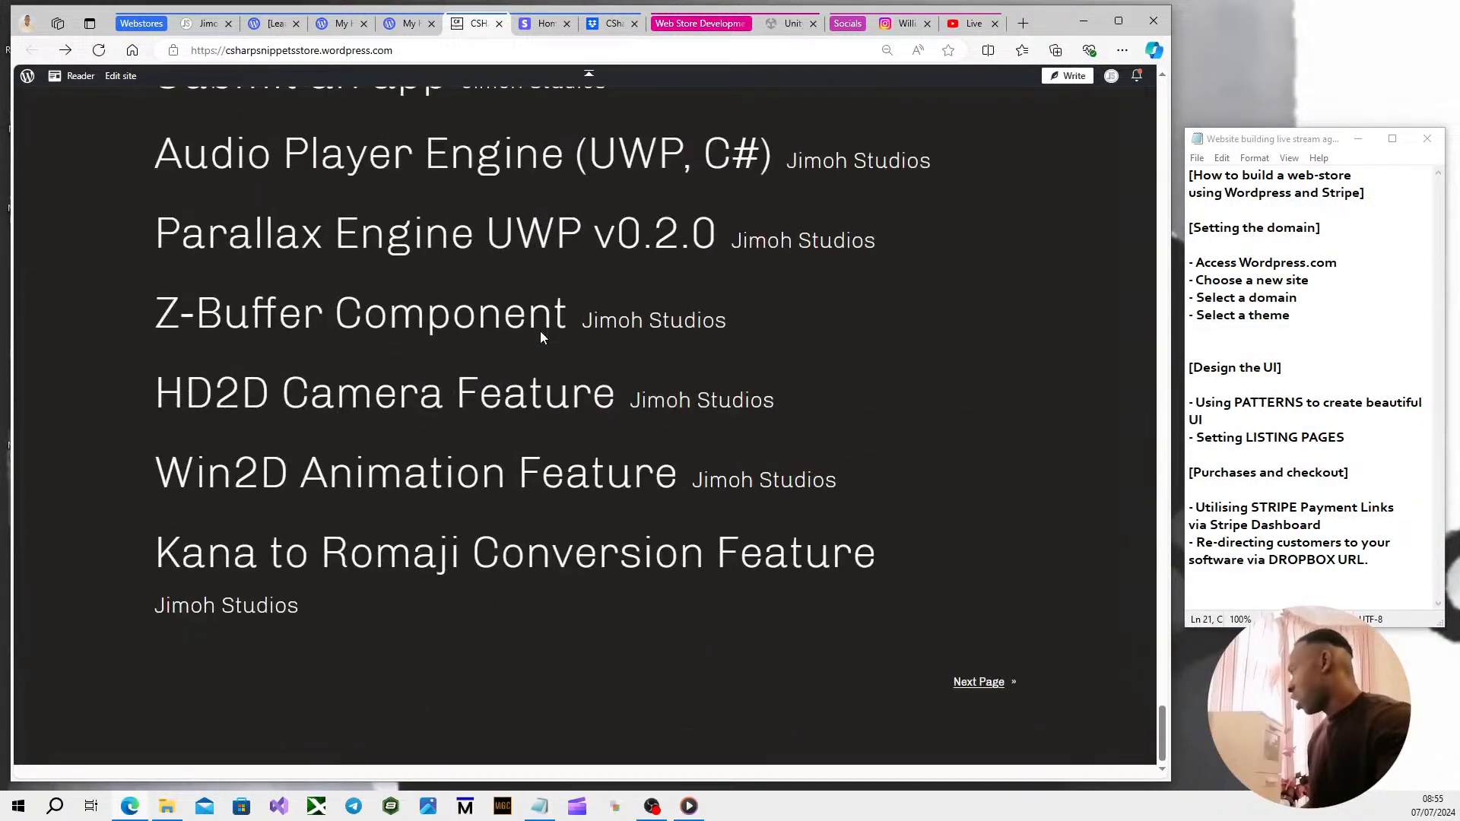
{"action": "scroll", "coordinate": [541, 338], "scroll_direction": "up", "scroll_amount": 4}
{"action": "scroll", "coordinate": [550, 348], "scroll_direction": "up", "scroll_amount": 4}
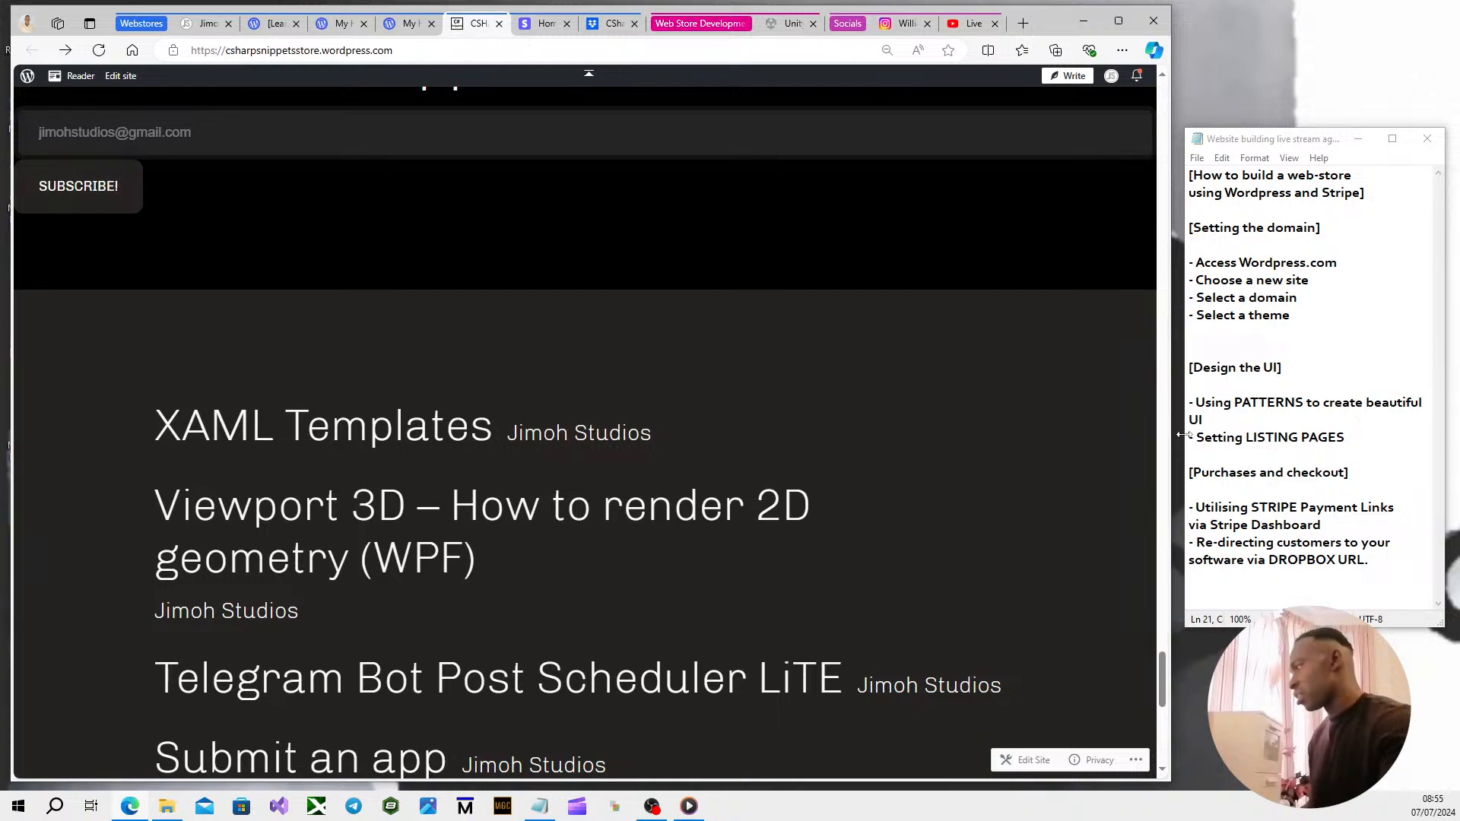
{"action": "left_click_drag", "start_coordinate": [1165, 670], "coordinate": [1163, 456]}
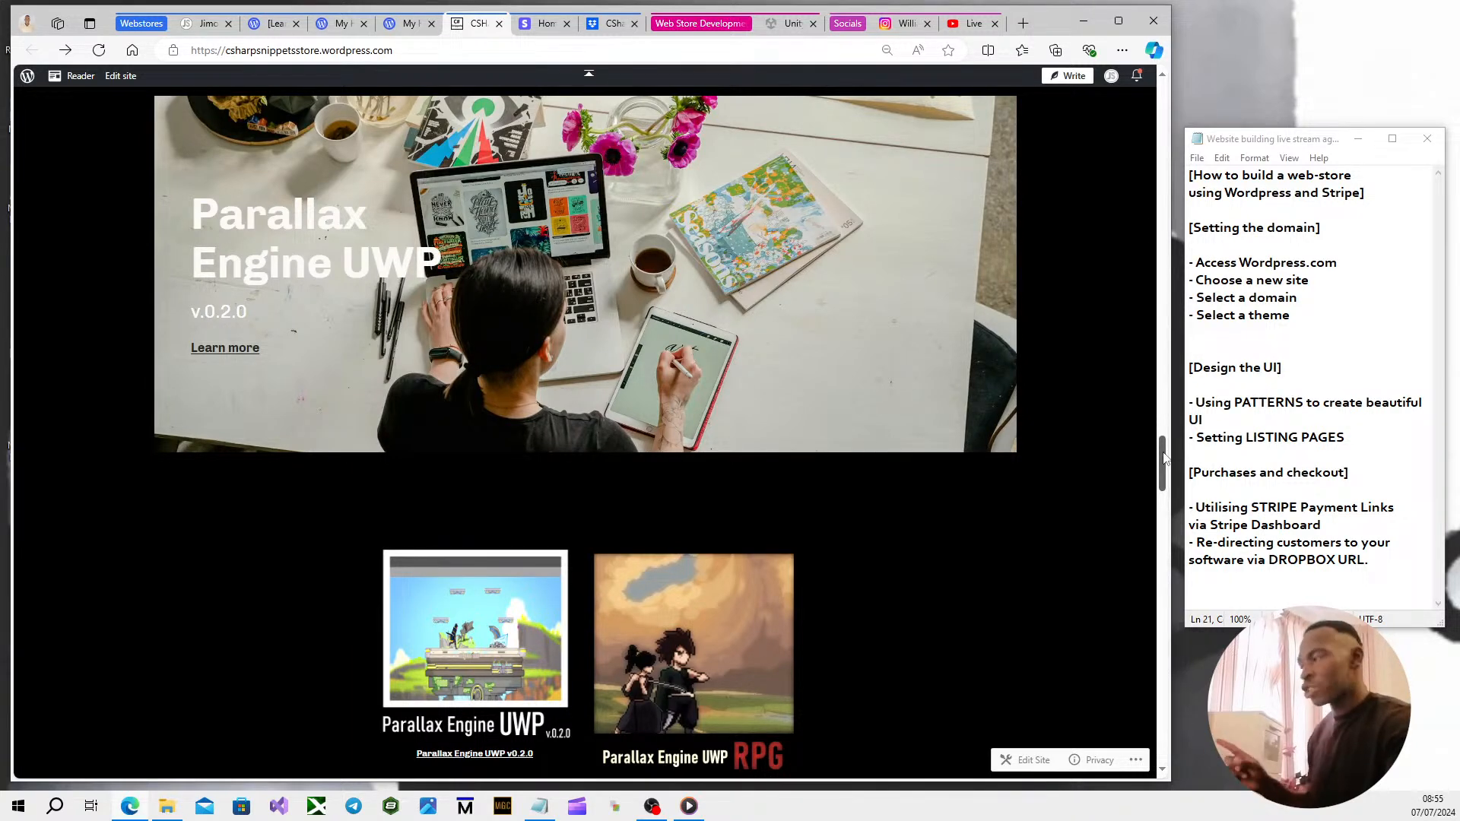
{"action": "double_click", "coordinate": [1251, 401]}
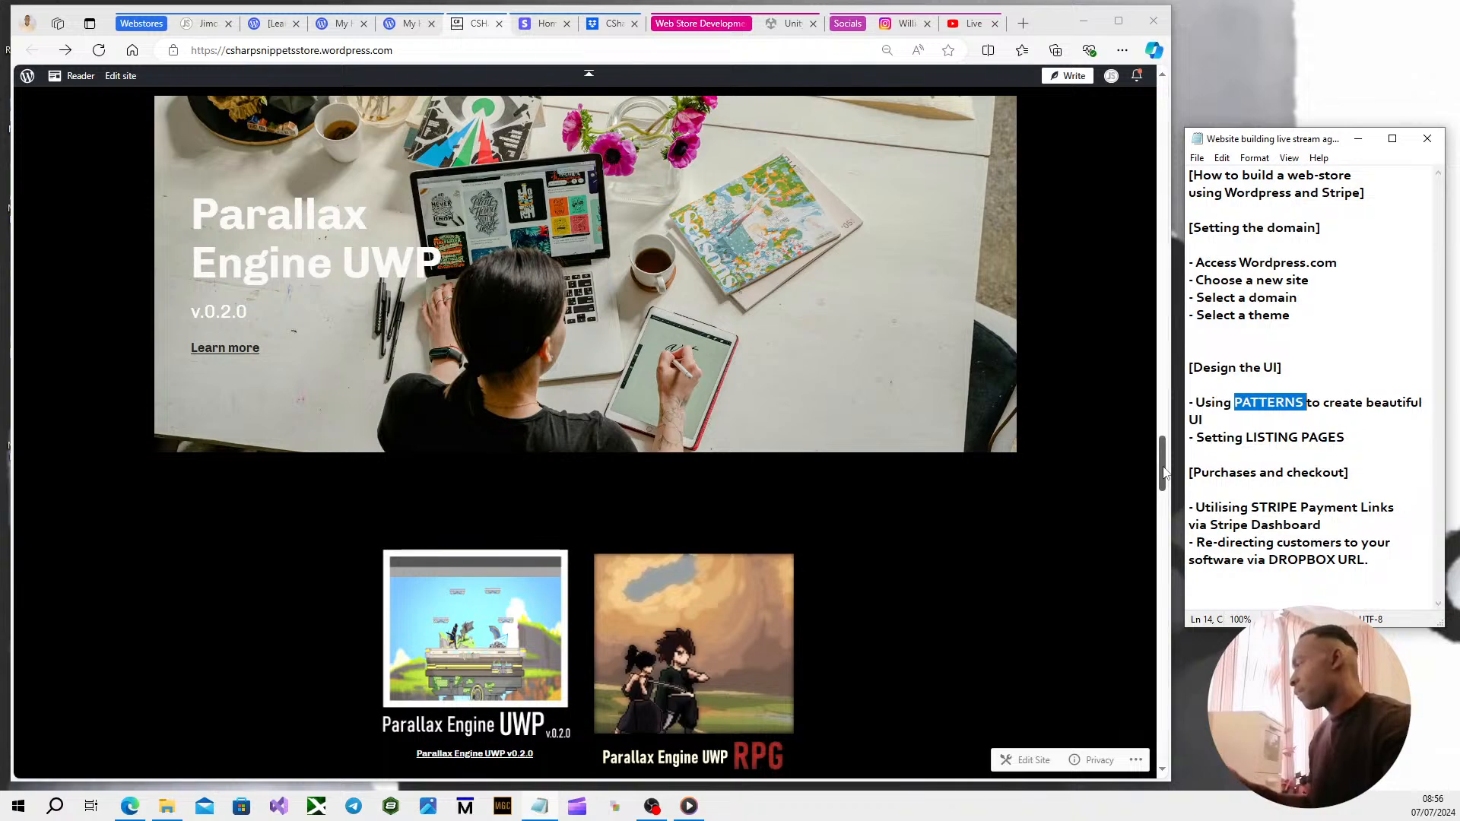
{"action": "scroll", "coordinate": [1164, 472], "scroll_direction": "up", "scroll_amount": 2}
{"action": "left_click_drag", "start_coordinate": [1164, 448], "coordinate": [1153, 130]}
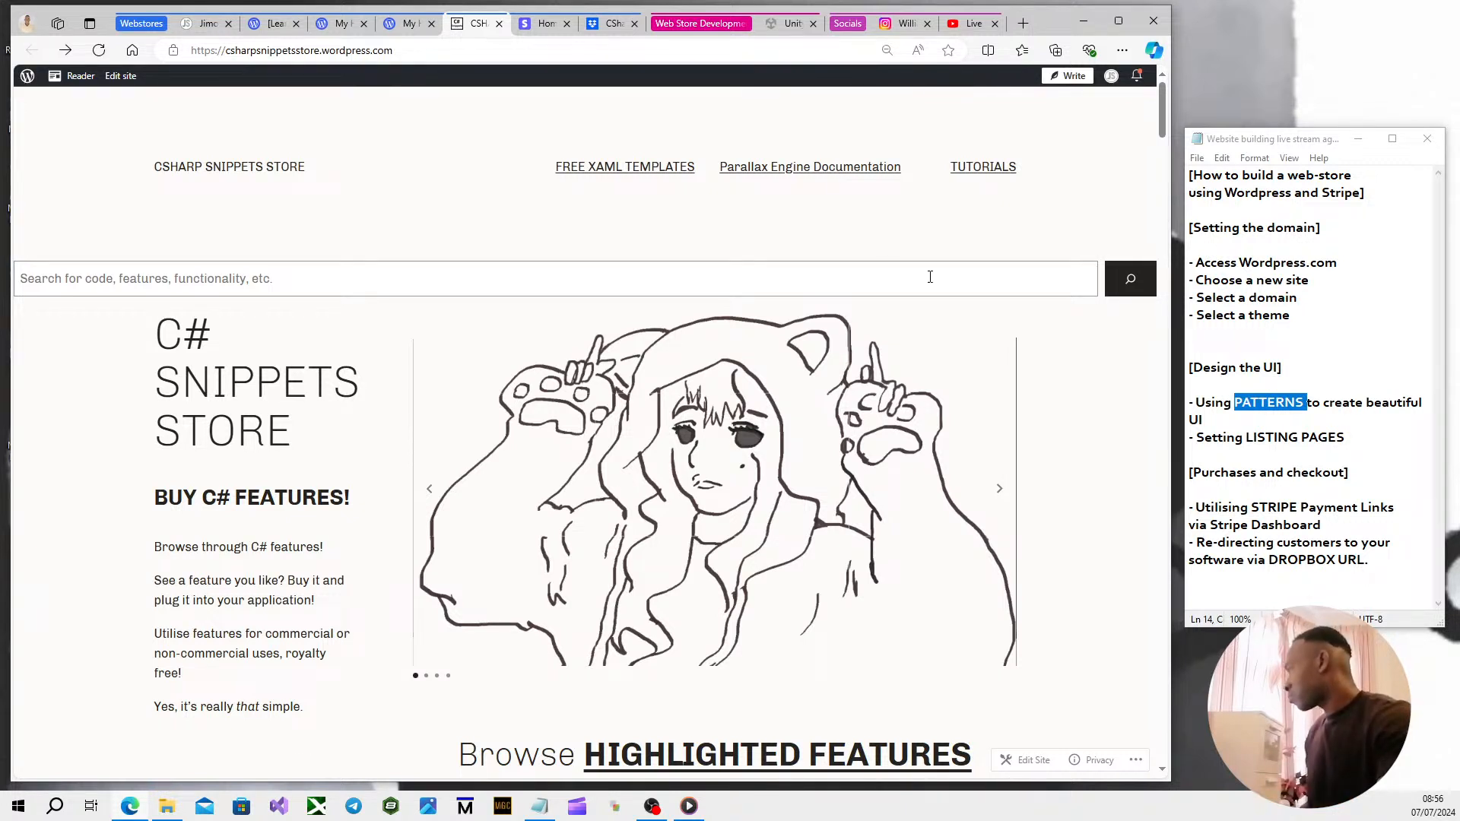
Add a [TOOLS] heading with blank lines beneath it above the [Setting the domain] section of the notes.
{"action": "left_click", "coordinate": [1229, 334]}
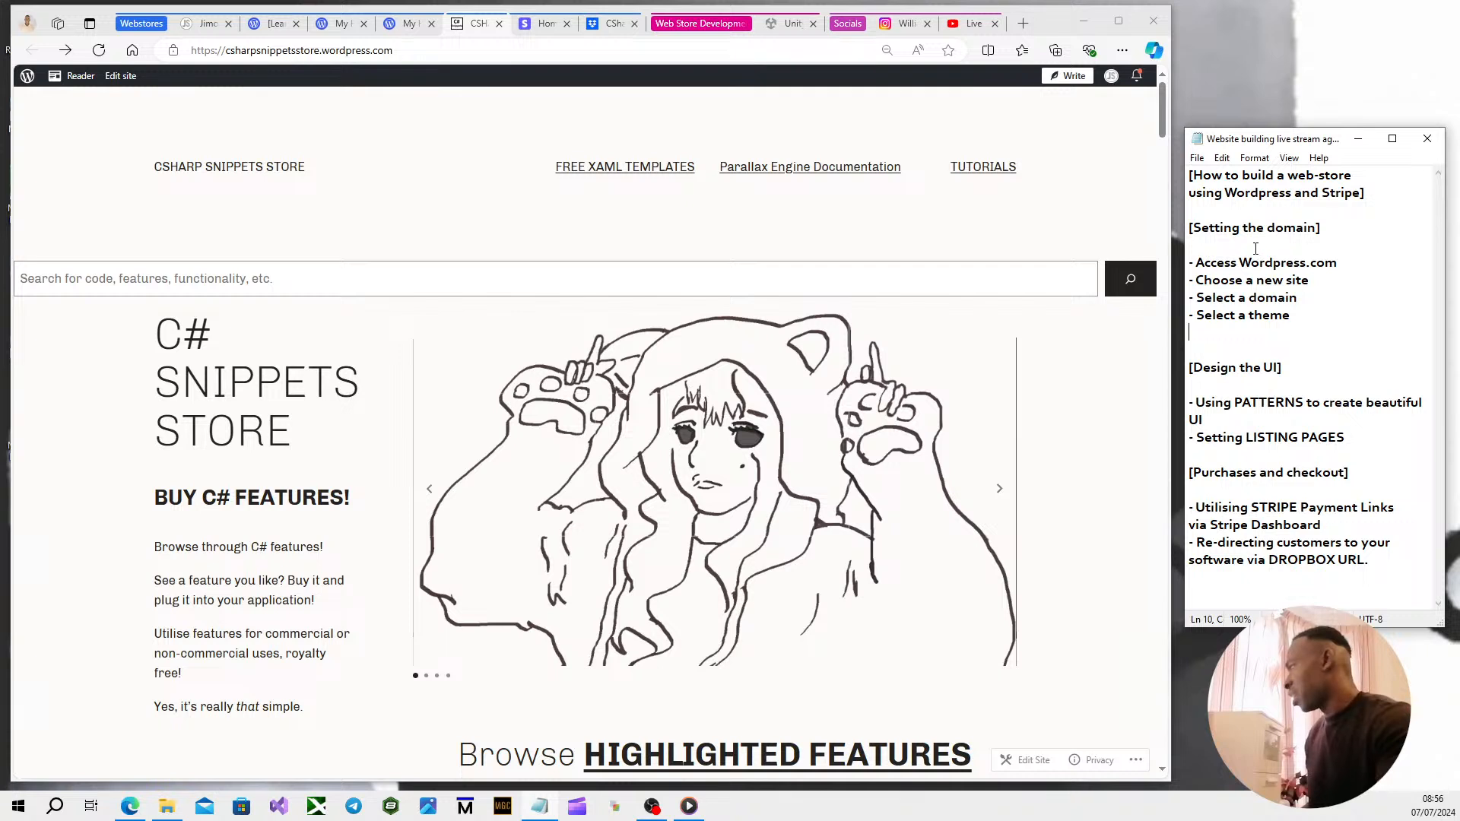
{"action": "left_click", "coordinate": [1216, 209]}
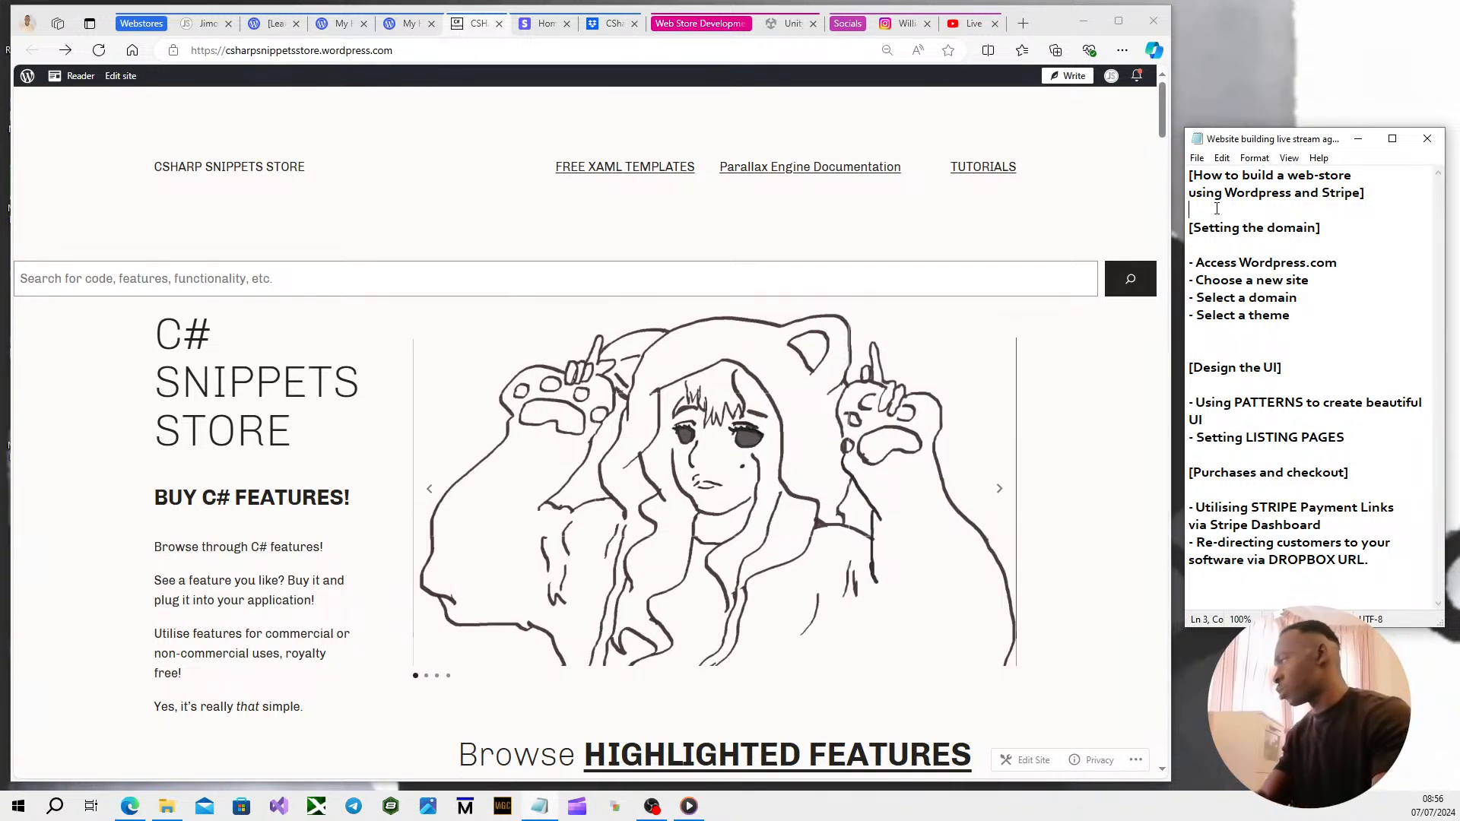
{"action": "key", "text": "Return"}
{"action": "type", "text": "[TOOLS"}
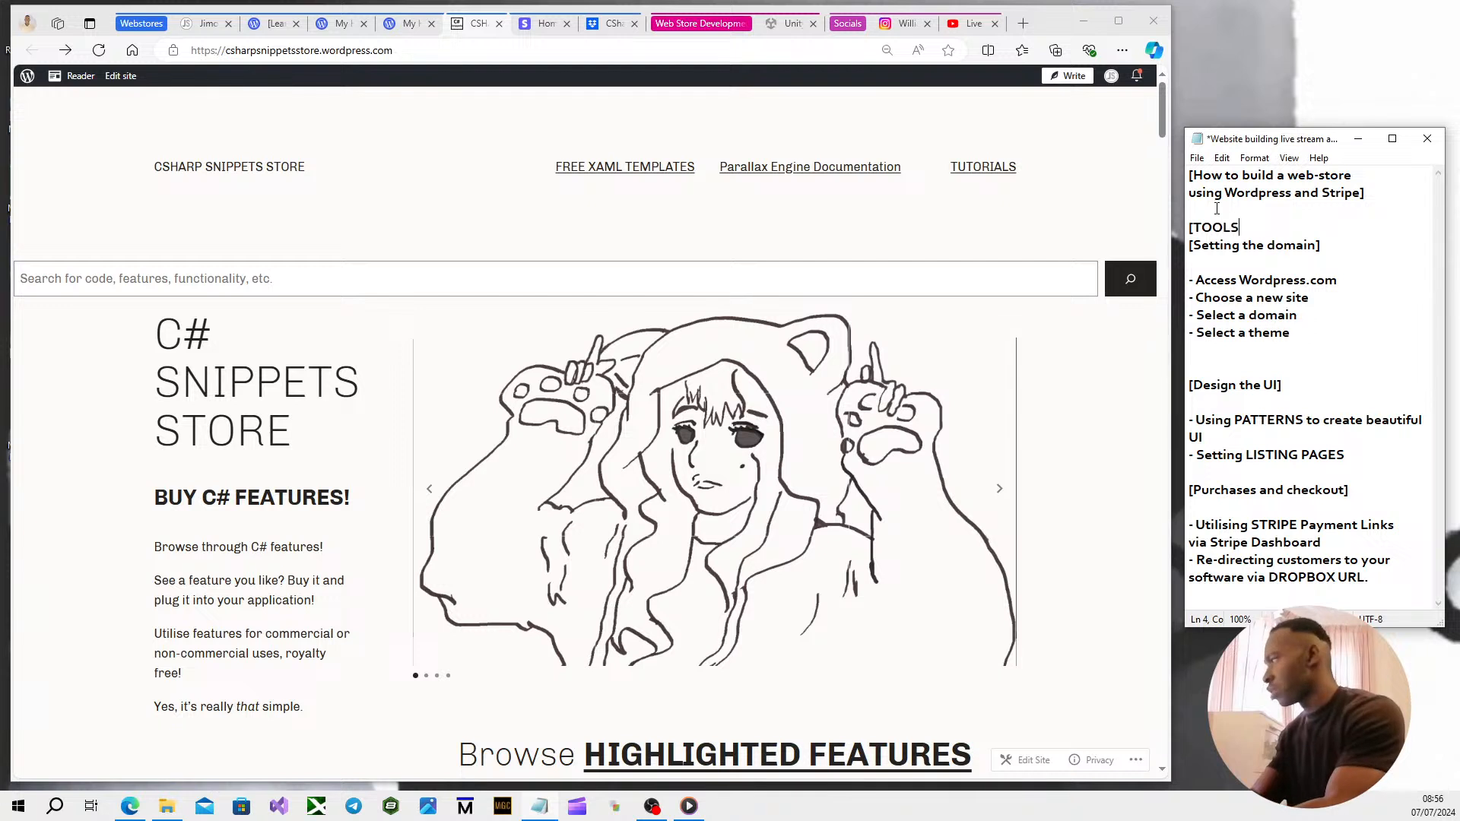
{"action": "type", "text": "]"}
{"action": "key", "text": "Return"}
{"action": "key", "text": "Return"}
{"action": "key", "text": "Return"}
{"action": "key", "text": "Up"}
{"action": "key", "text": "Up"}
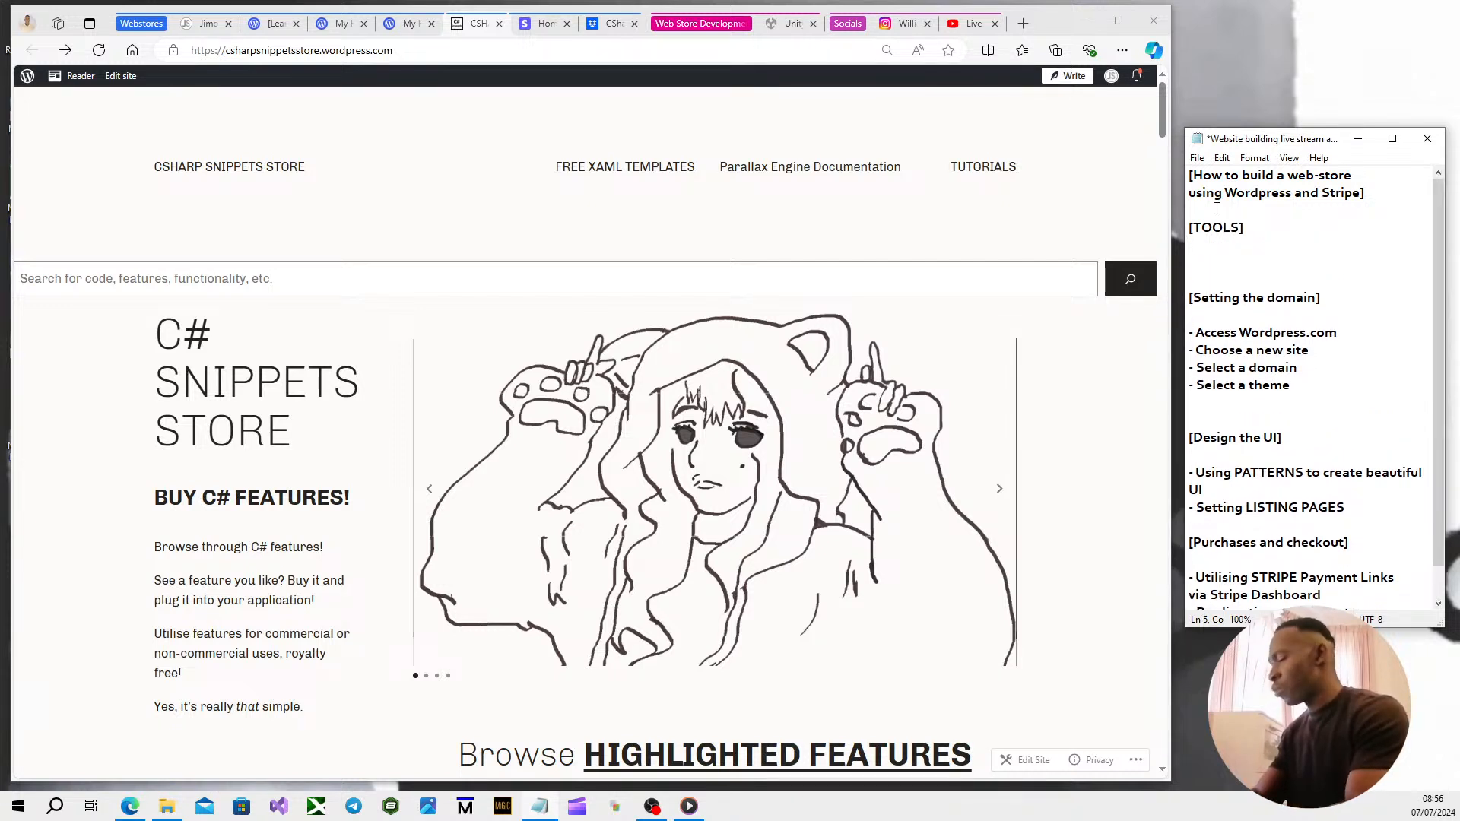
List Wordpress.com and Stripe.com on separate lines under the [TOOLS] heading.
{"action": "type", "text": "Wordpr"}
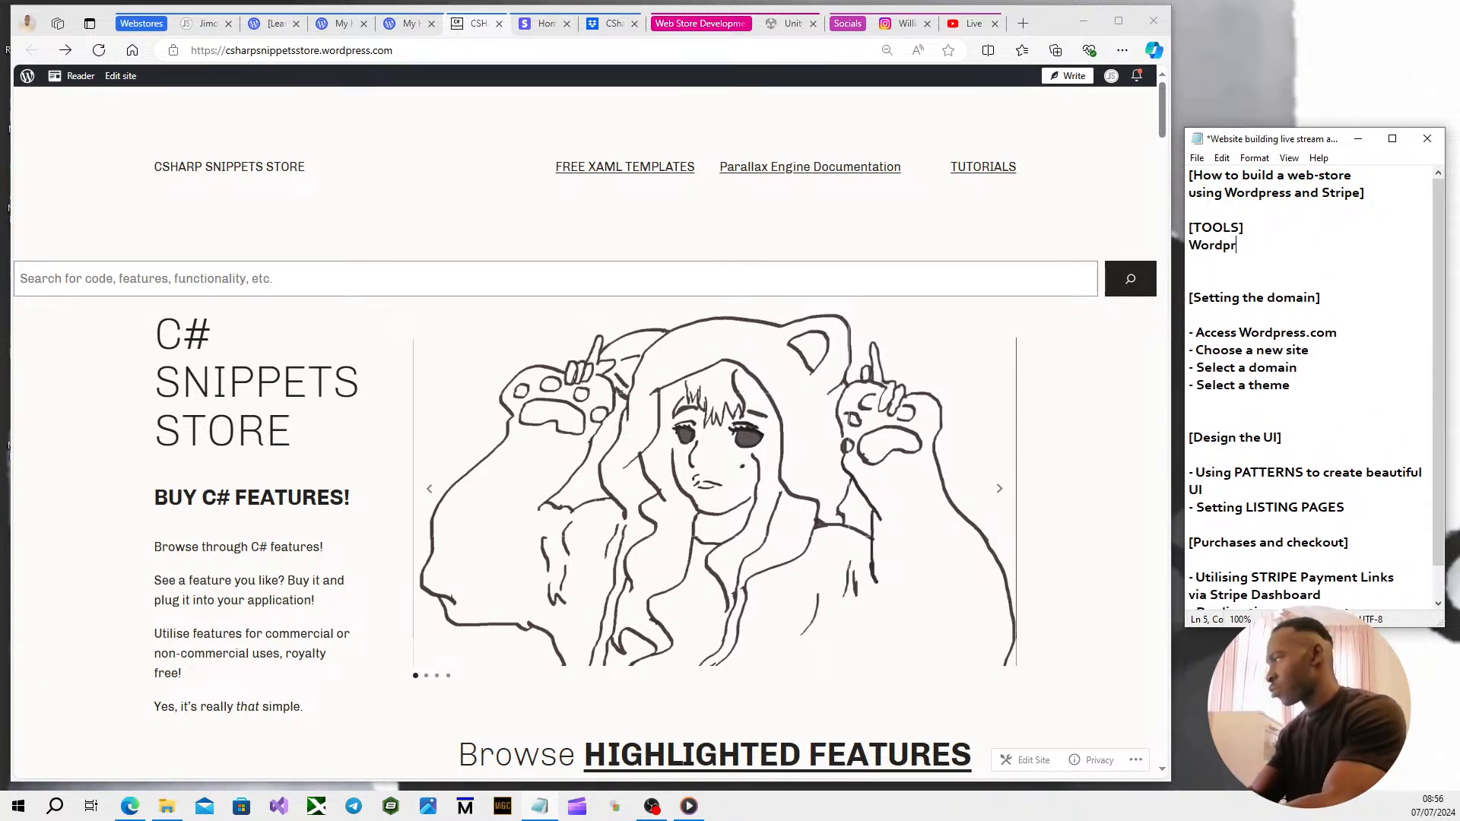
{"action": "type", "text": "ess.com"}
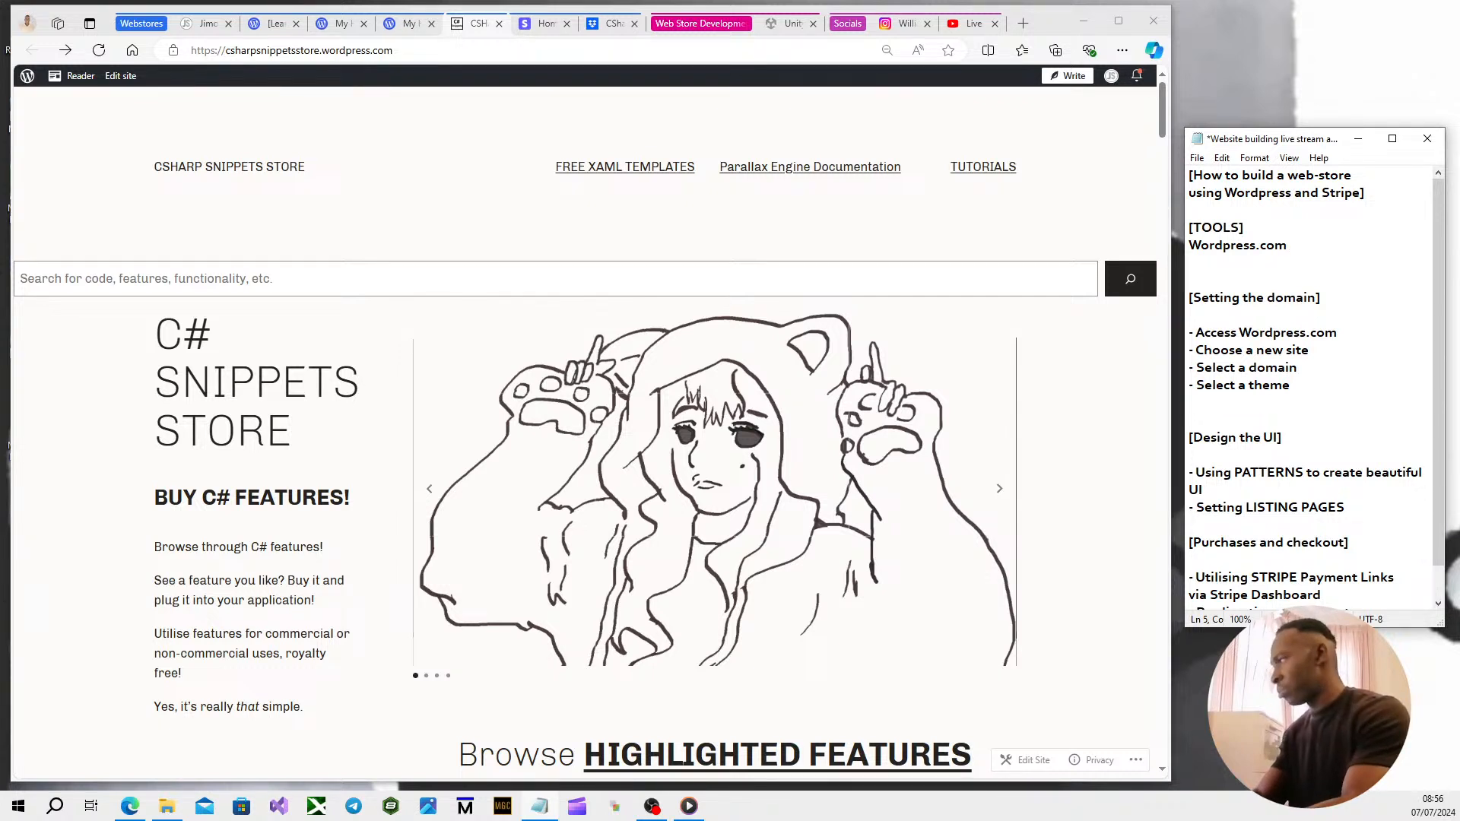
{"action": "key", "text": "Return"}
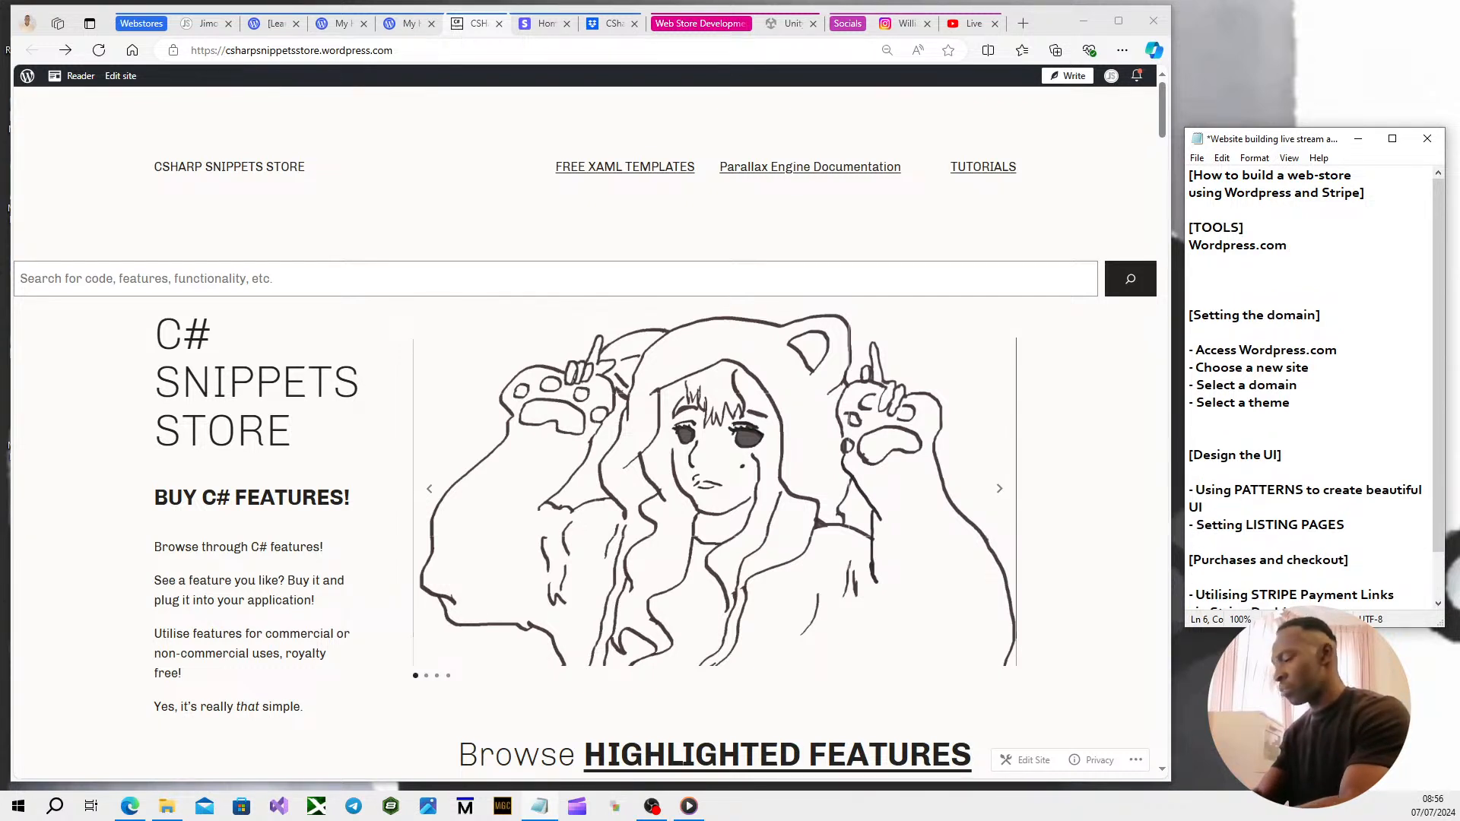
{"action": "type", "text": "Stripe"}
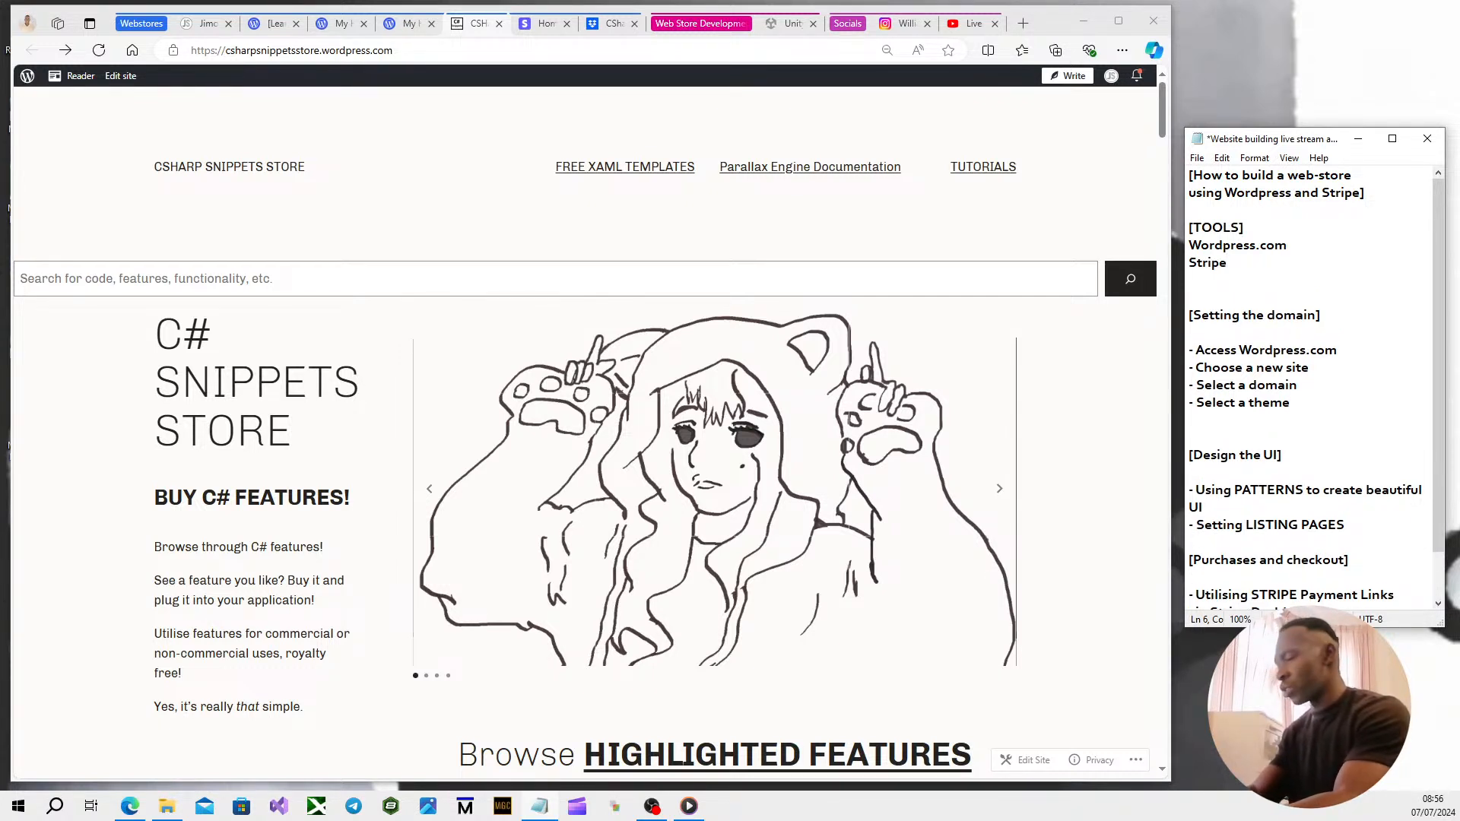
{"action": "type", "text": ".com"}
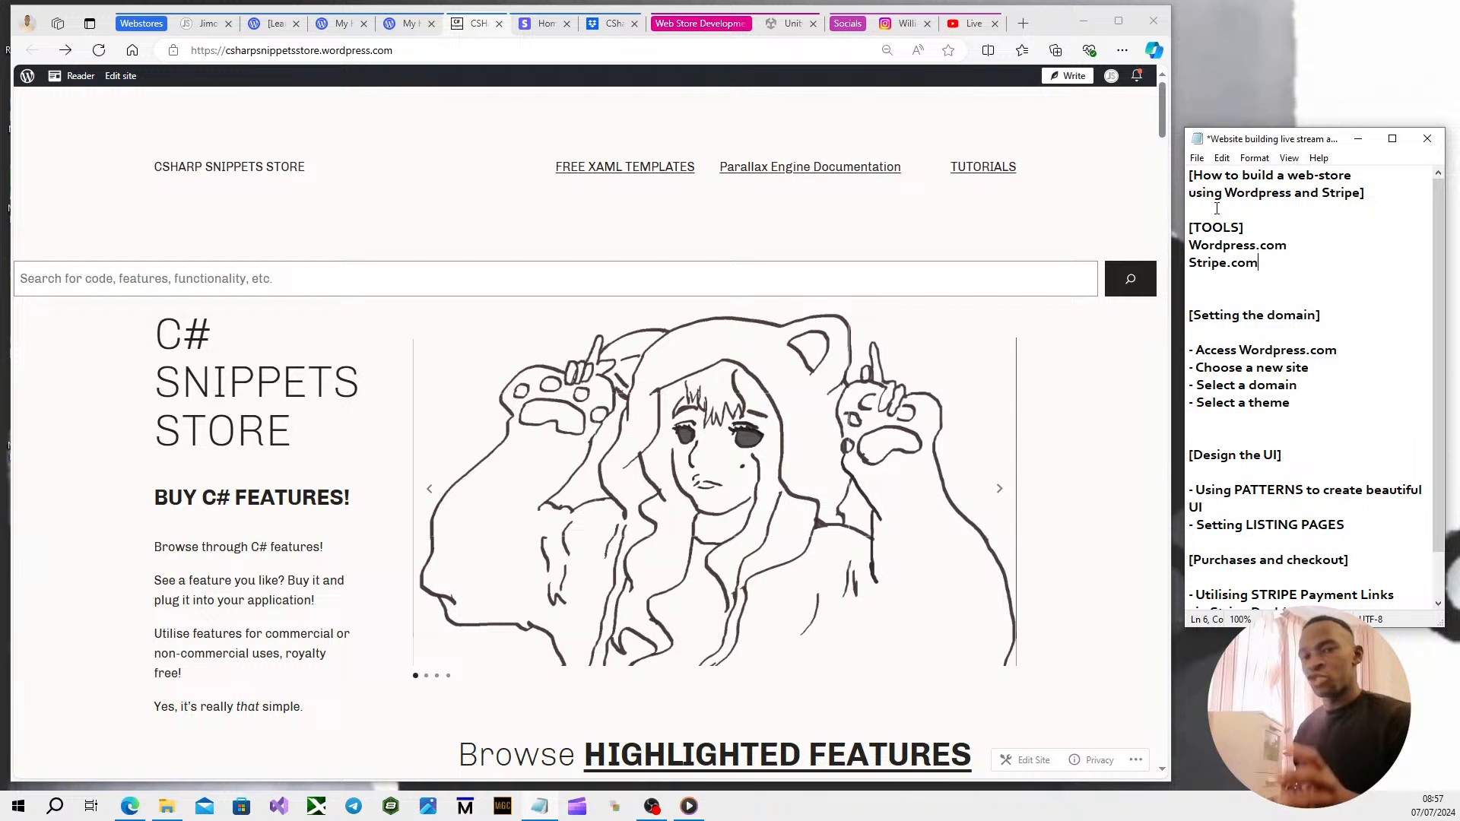
Change the Stripe.com entry in the tools list to Stripe Dashboard.
{"action": "key", "text": "BackSpace"}
{"action": "key", "text": "BackSpace"}
{"action": "key", "text": "BackSpace"}
{"action": "key", "text": "BackSpace"}
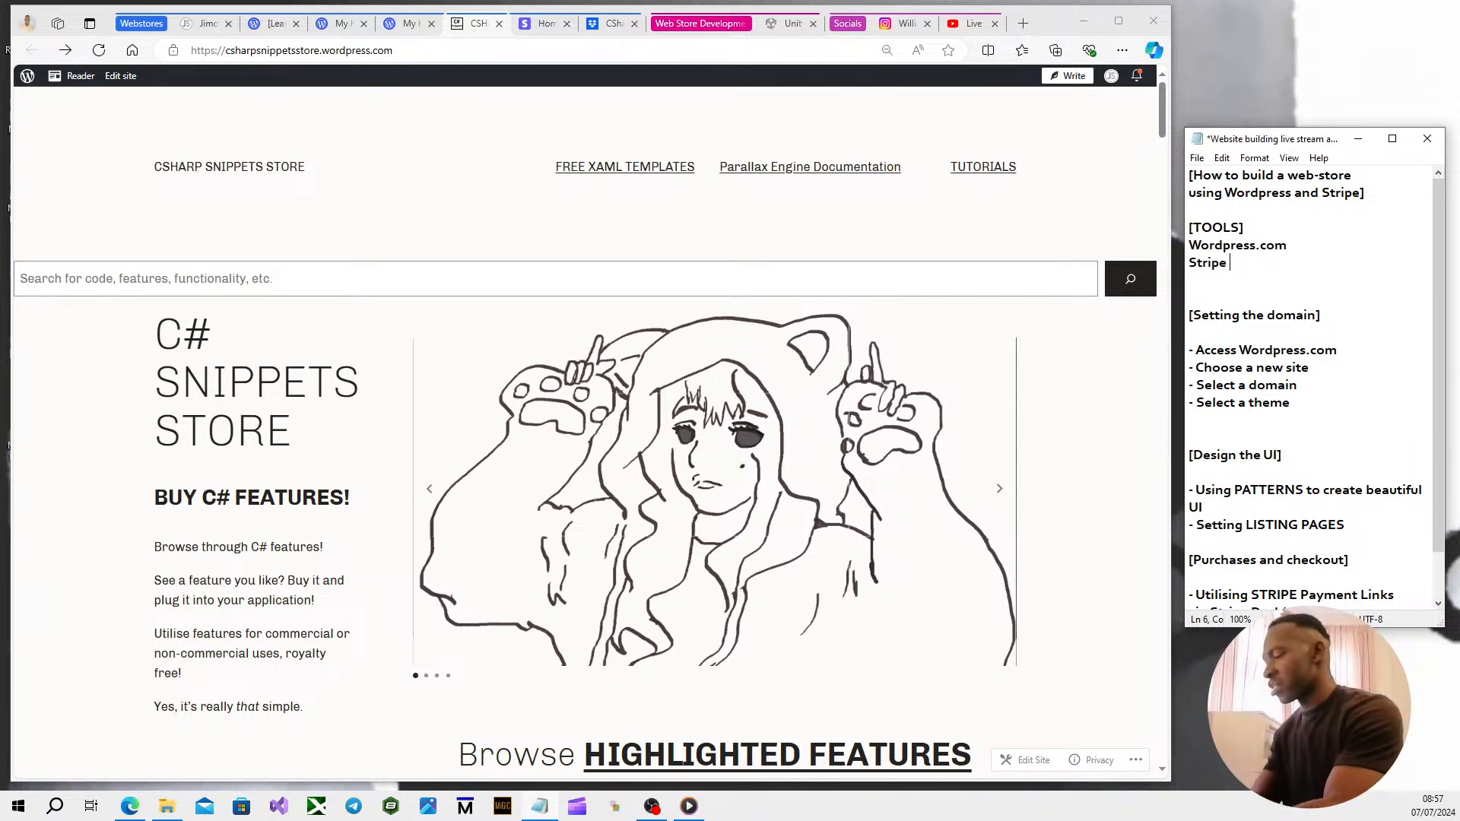
{"action": "type", "text": "Dashboa"}
{"action": "key", "text": "BackSpace"}
{"action": "key", "text": "BackSpace"}
{"action": "key", "text": "BackSpace"}
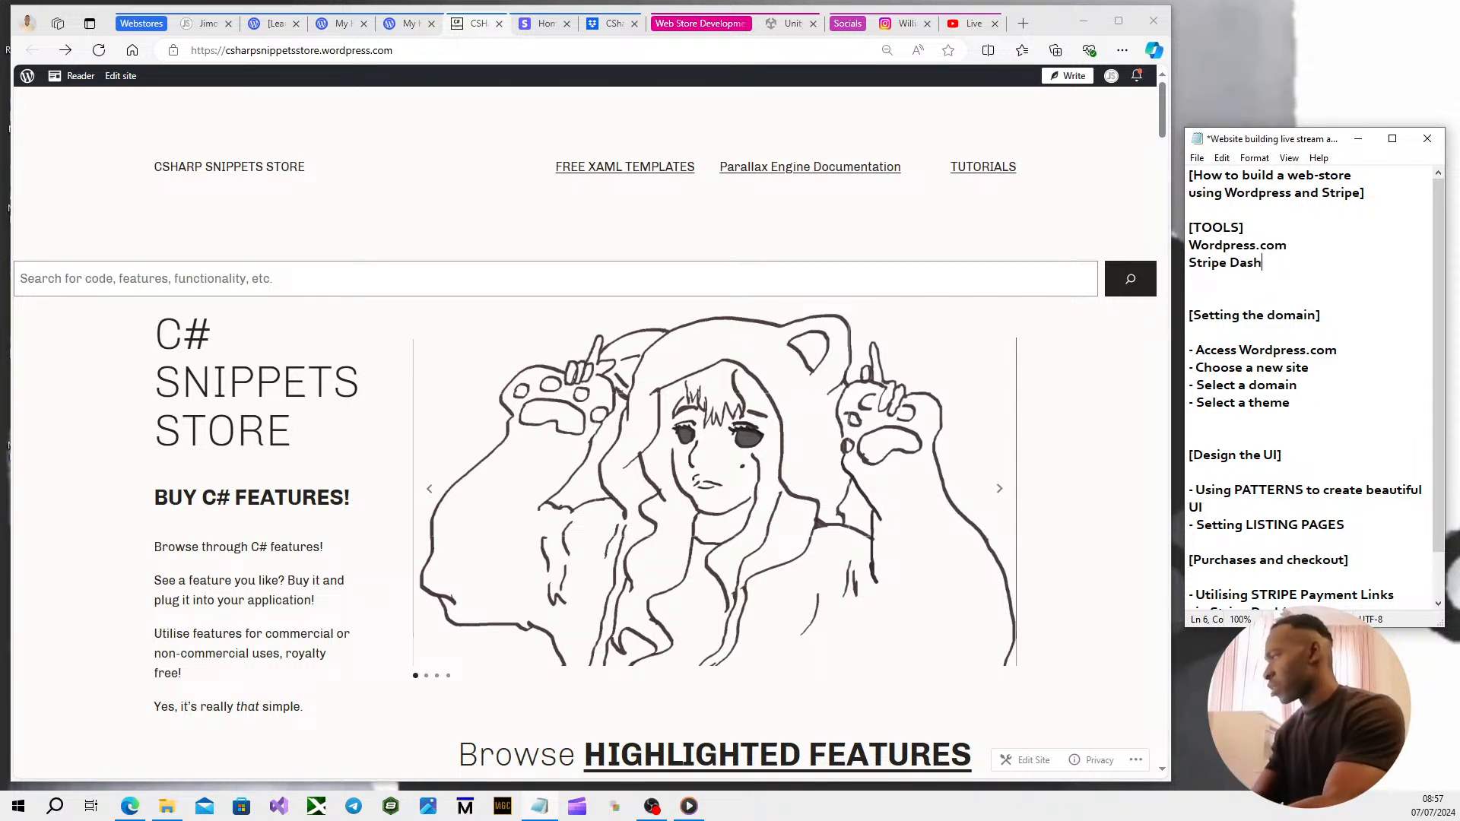
{"action": "type", "text": "board"}
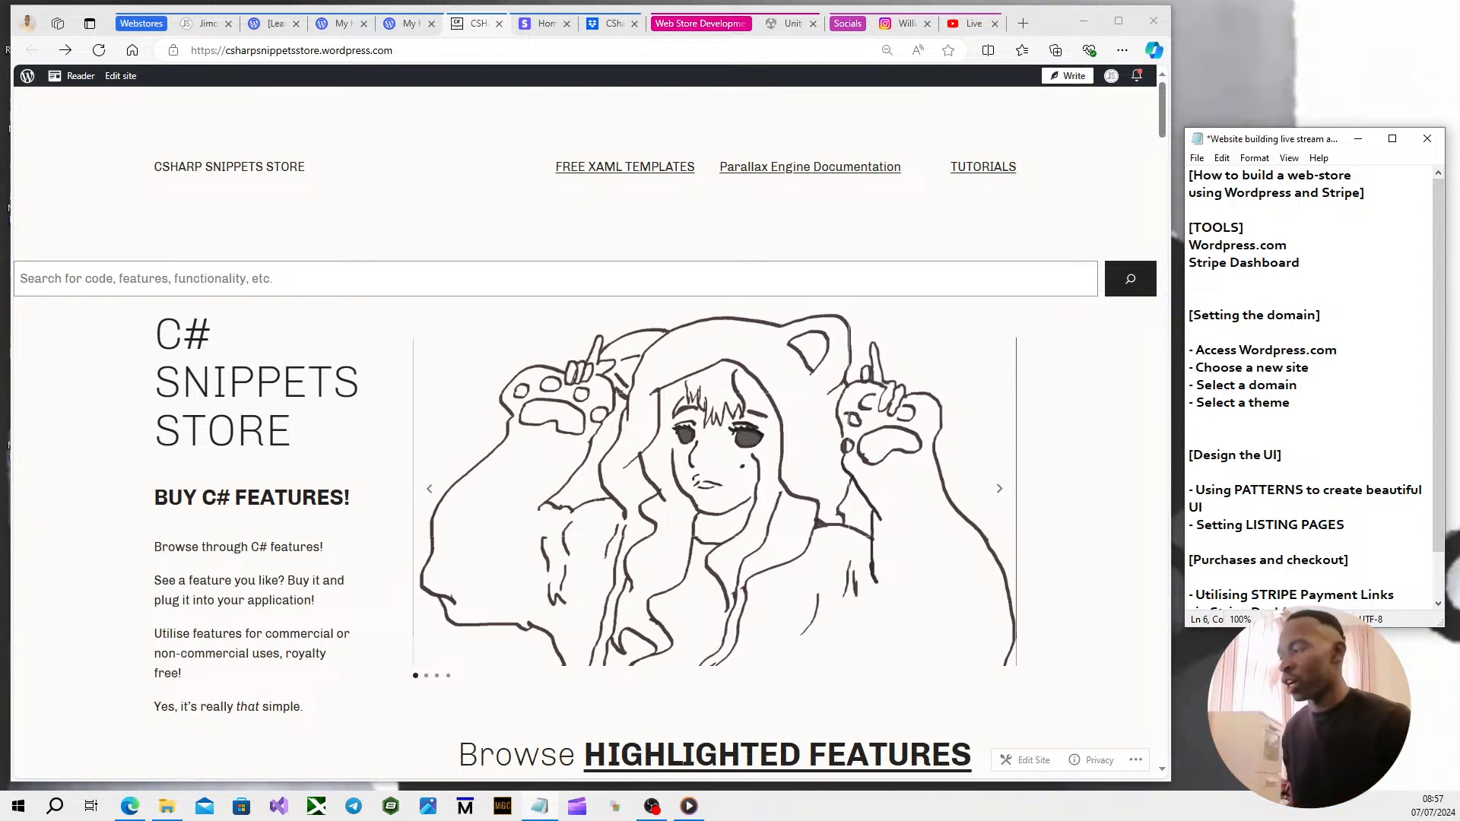
Add Dropbox as the third entry in the tools list and save the notes.
{"action": "key", "text": "Return"}
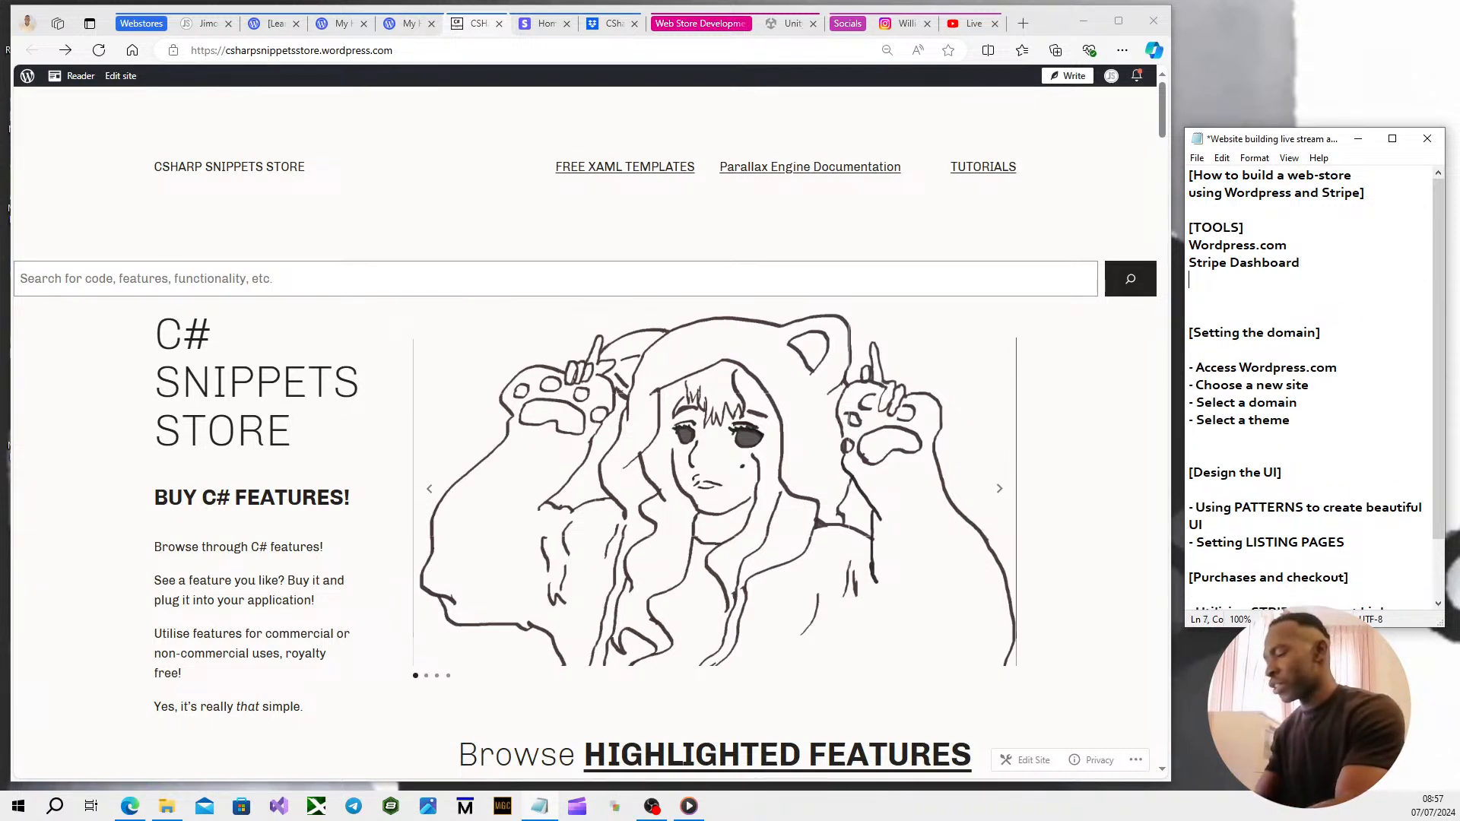
{"action": "type", "text": "Dropb"}
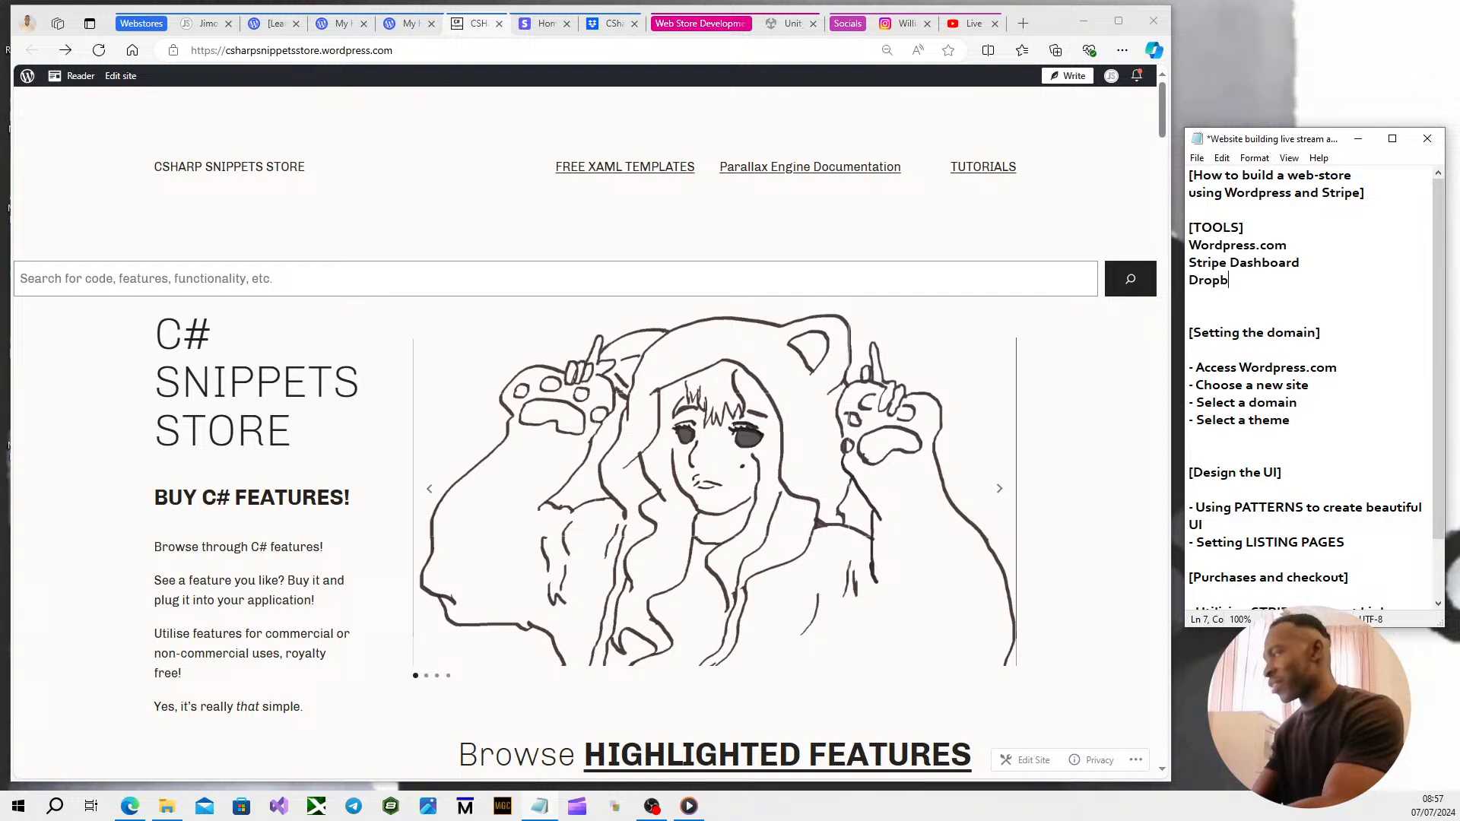
{"action": "type", "text": "ox"}
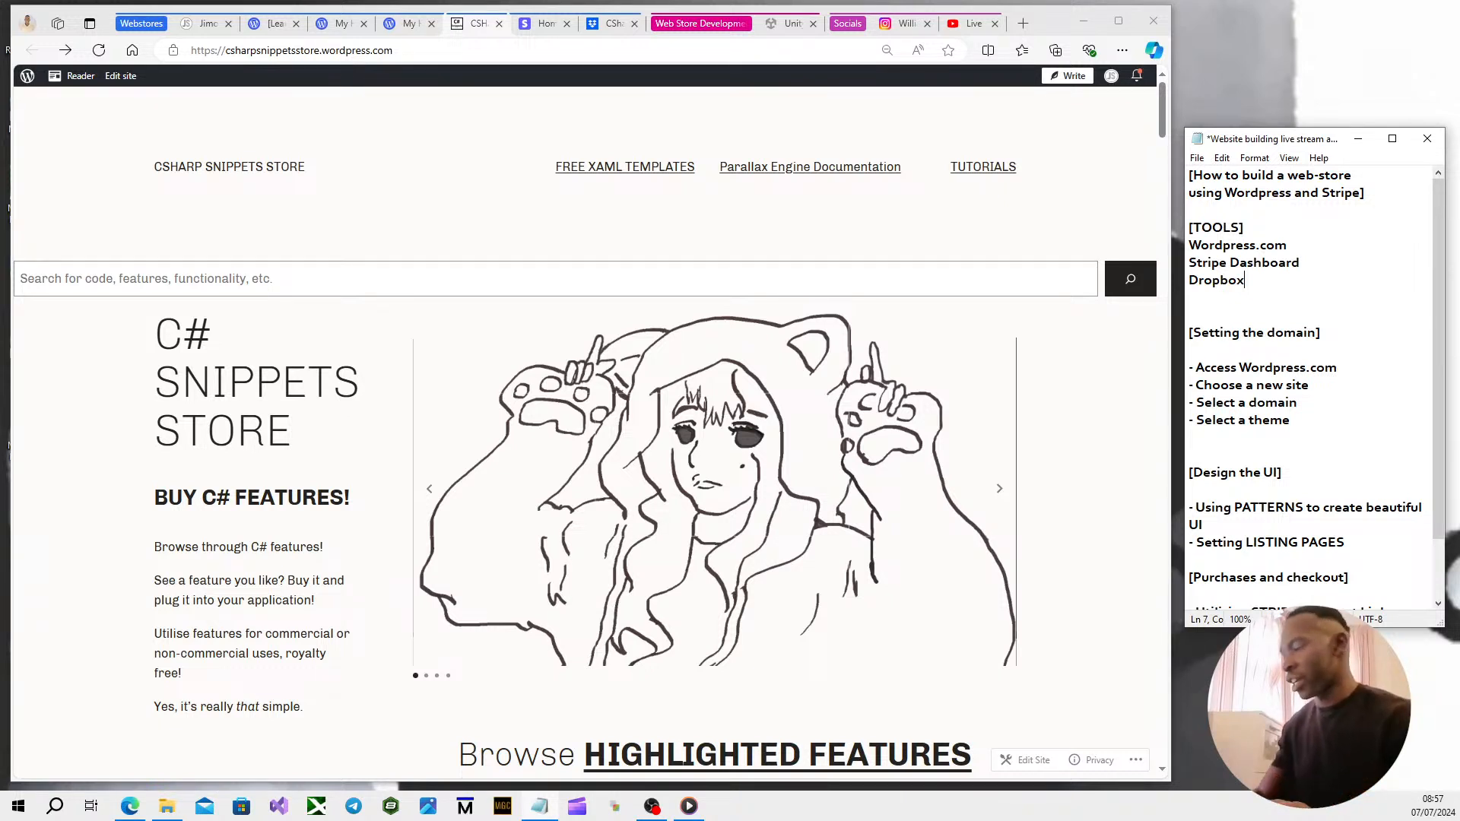
{"action": "key", "text": "ctrl+s"}
{"action": "left_click", "coordinate": [1217, 256]}
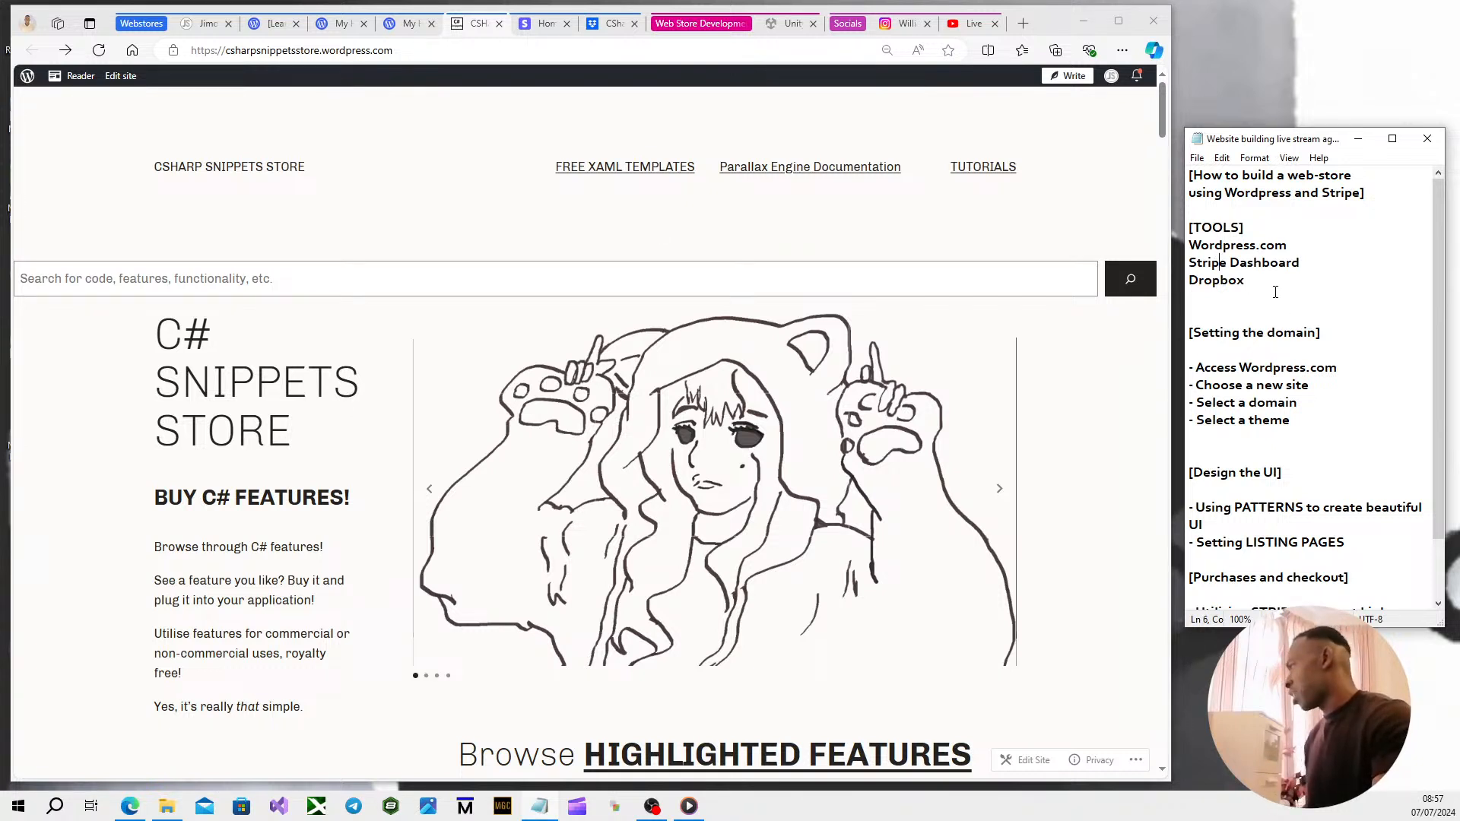
{"action": "left_click", "coordinate": [1227, 314]}
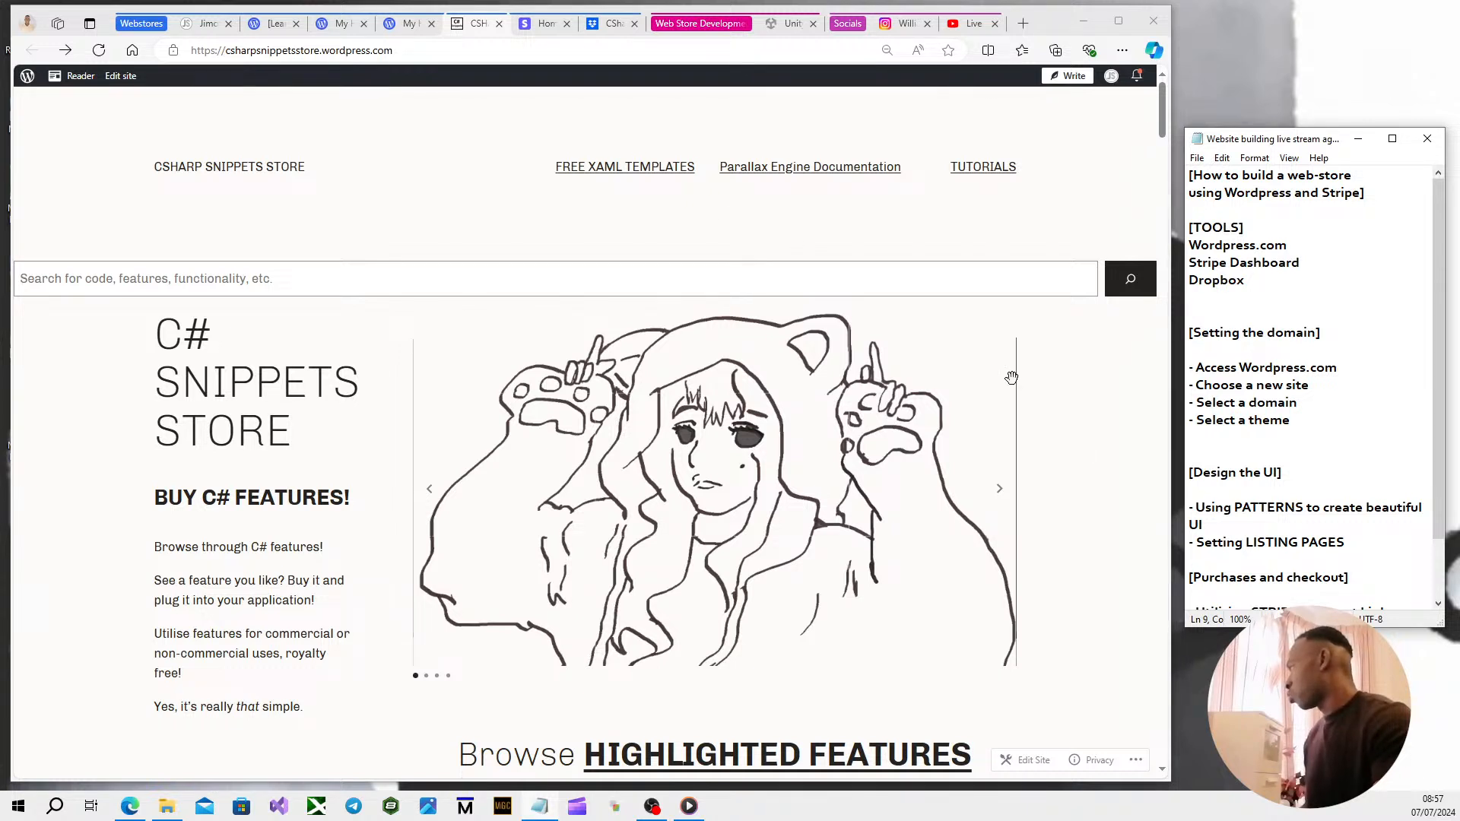
Highlight the "- Access Wordpress.com" line under [Setting the domain] in the notes.
{"action": "double_click", "coordinate": [327, 50]}
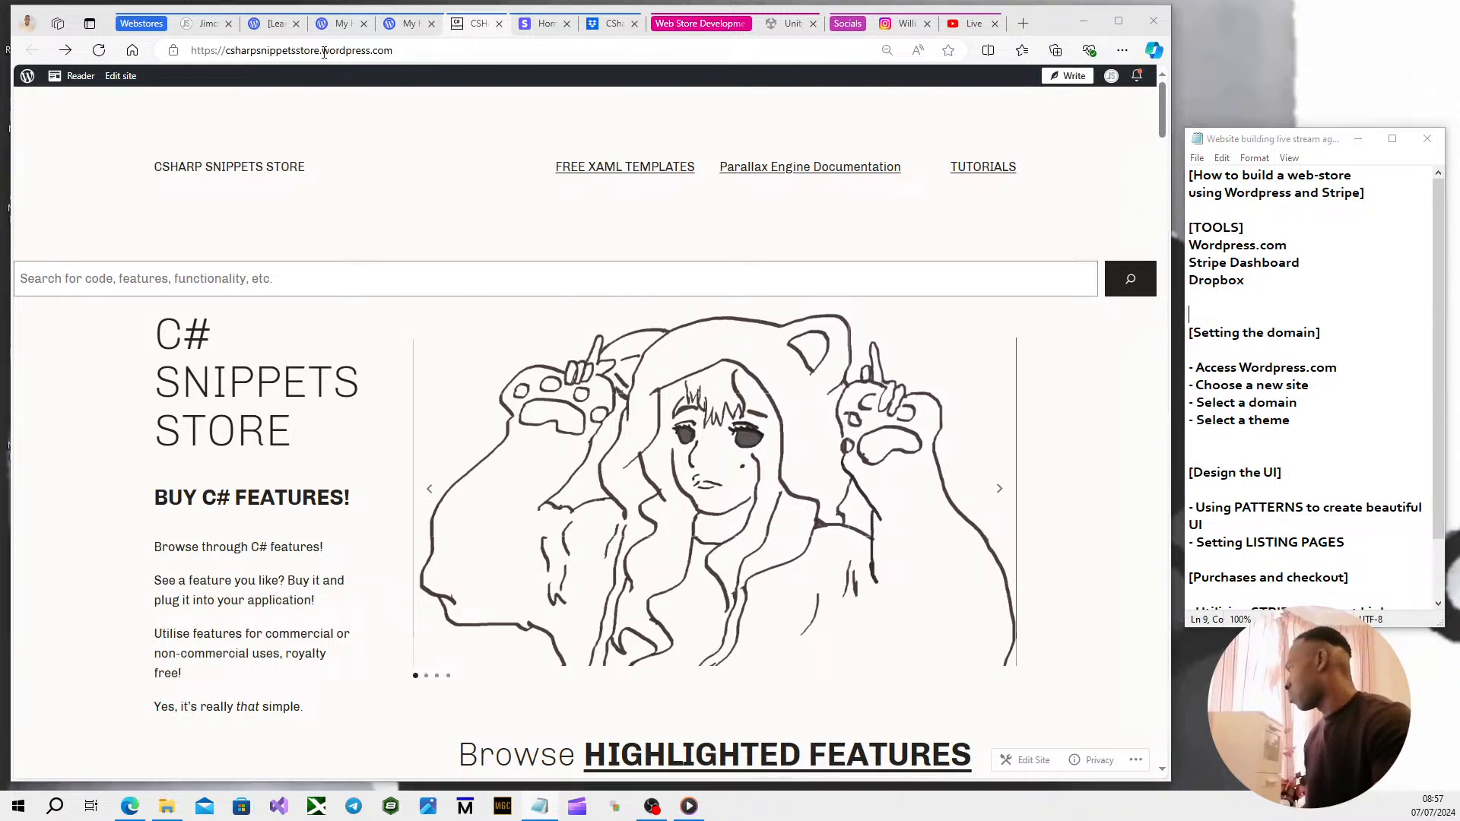
{"action": "left_click", "coordinate": [112, 178]}
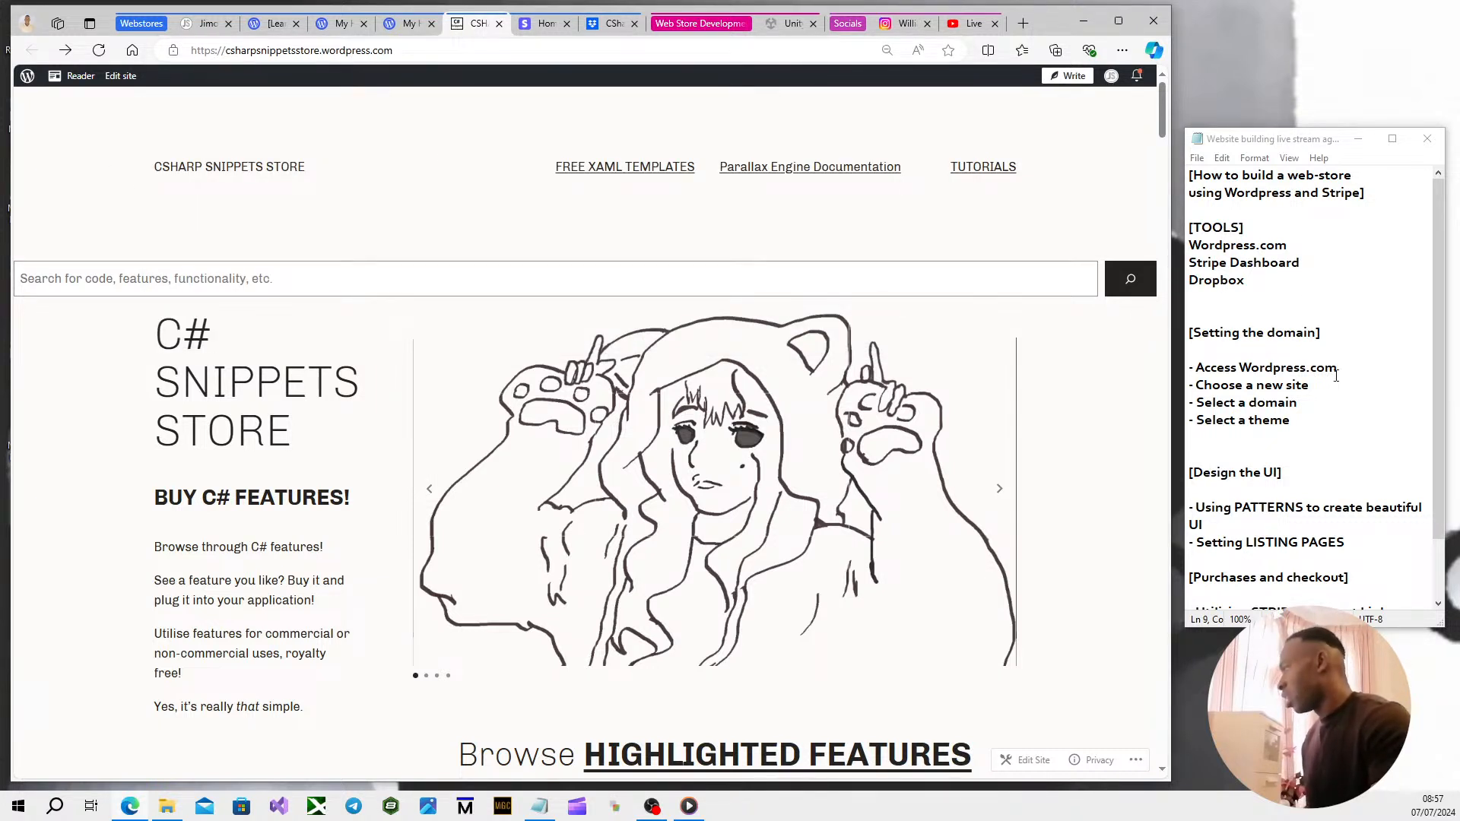
{"action": "left_click_drag", "start_coordinate": [1335, 369], "coordinate": [1190, 368]}
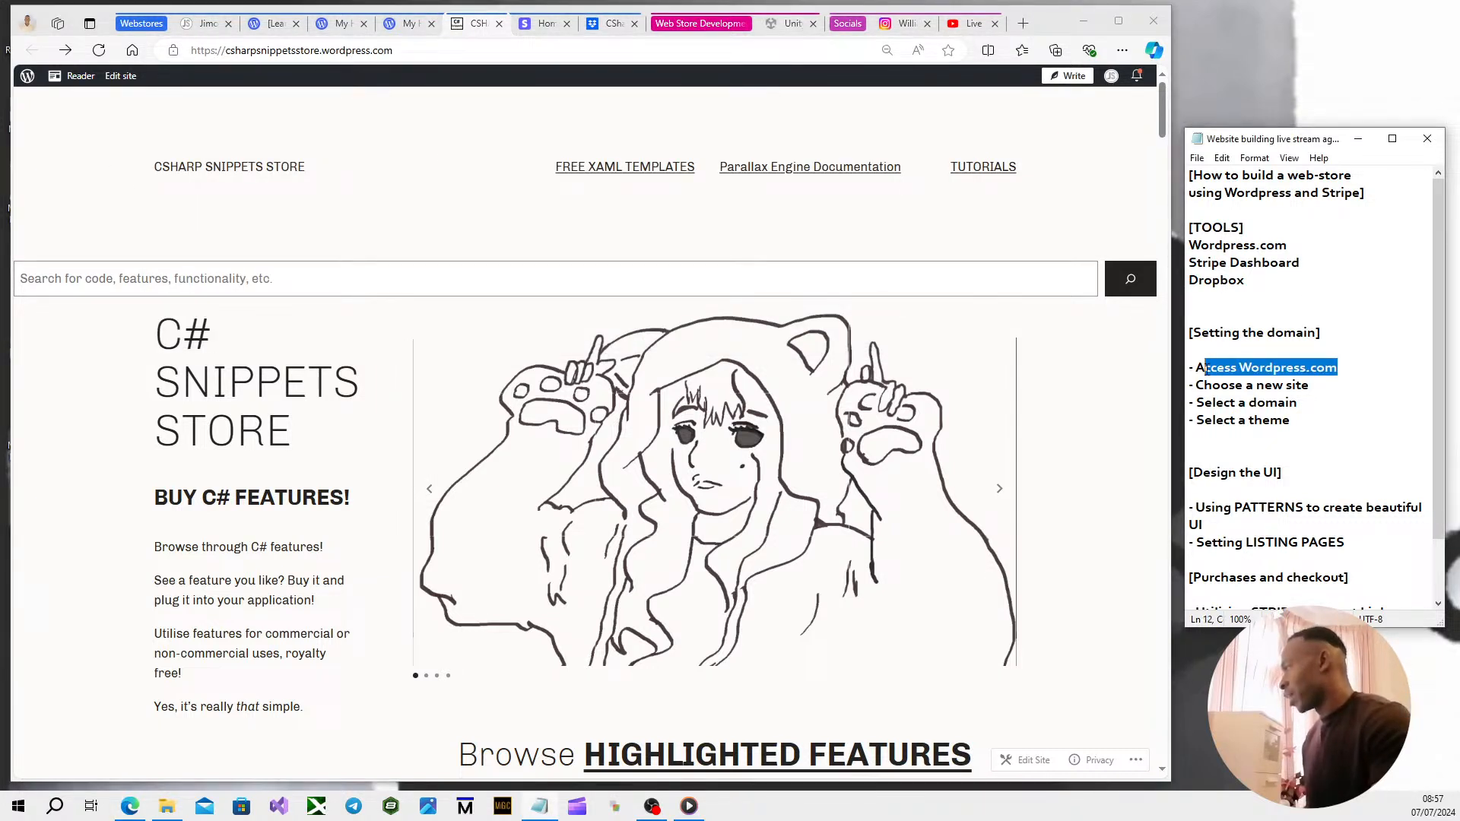
Open the list of all WordPress.com sites from the store's dashboard and start adding a new site.
{"action": "left_click", "coordinate": [20, 83]}
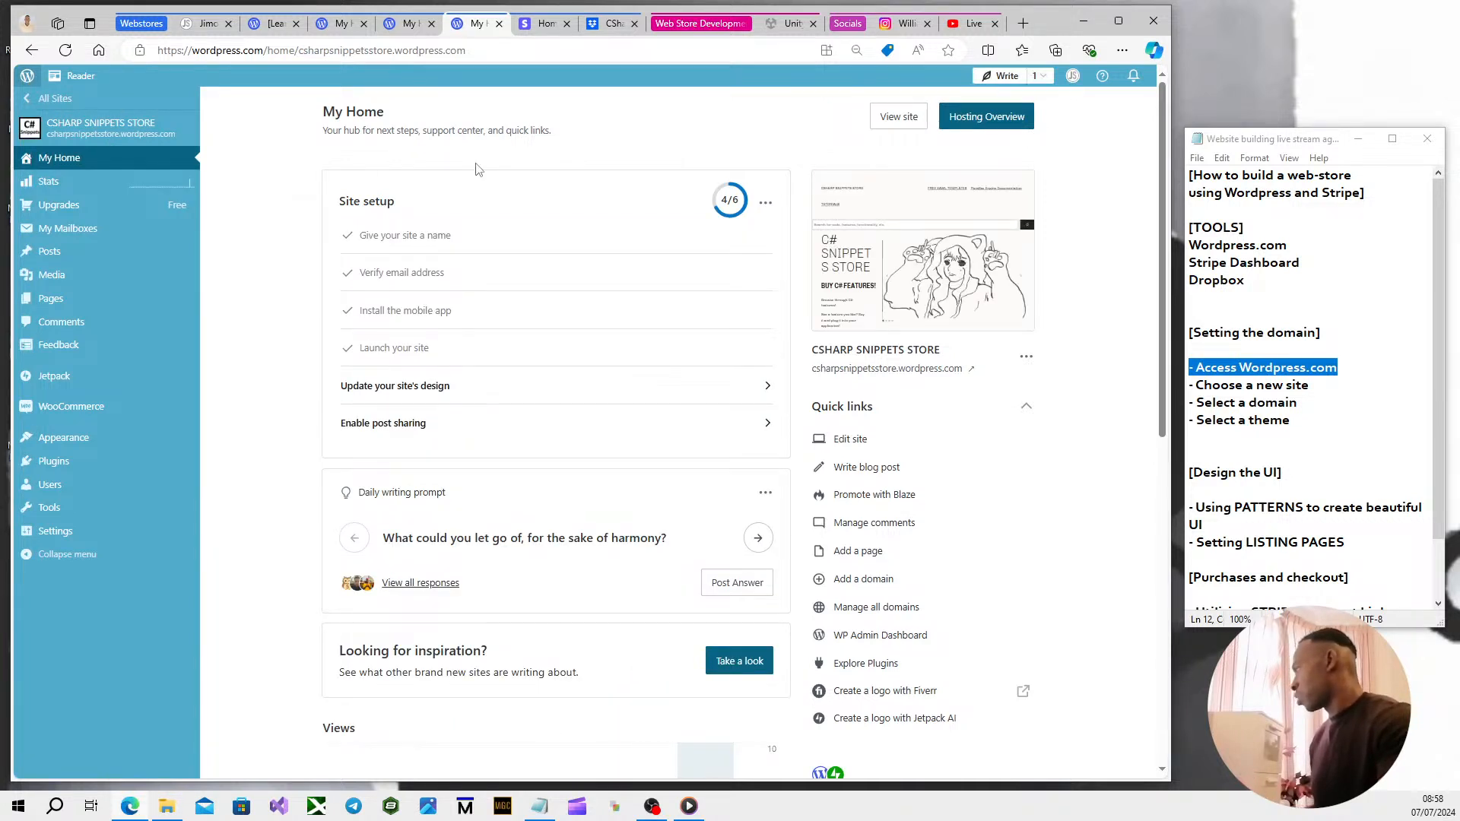
{"action": "left_click", "coordinate": [61, 100]}
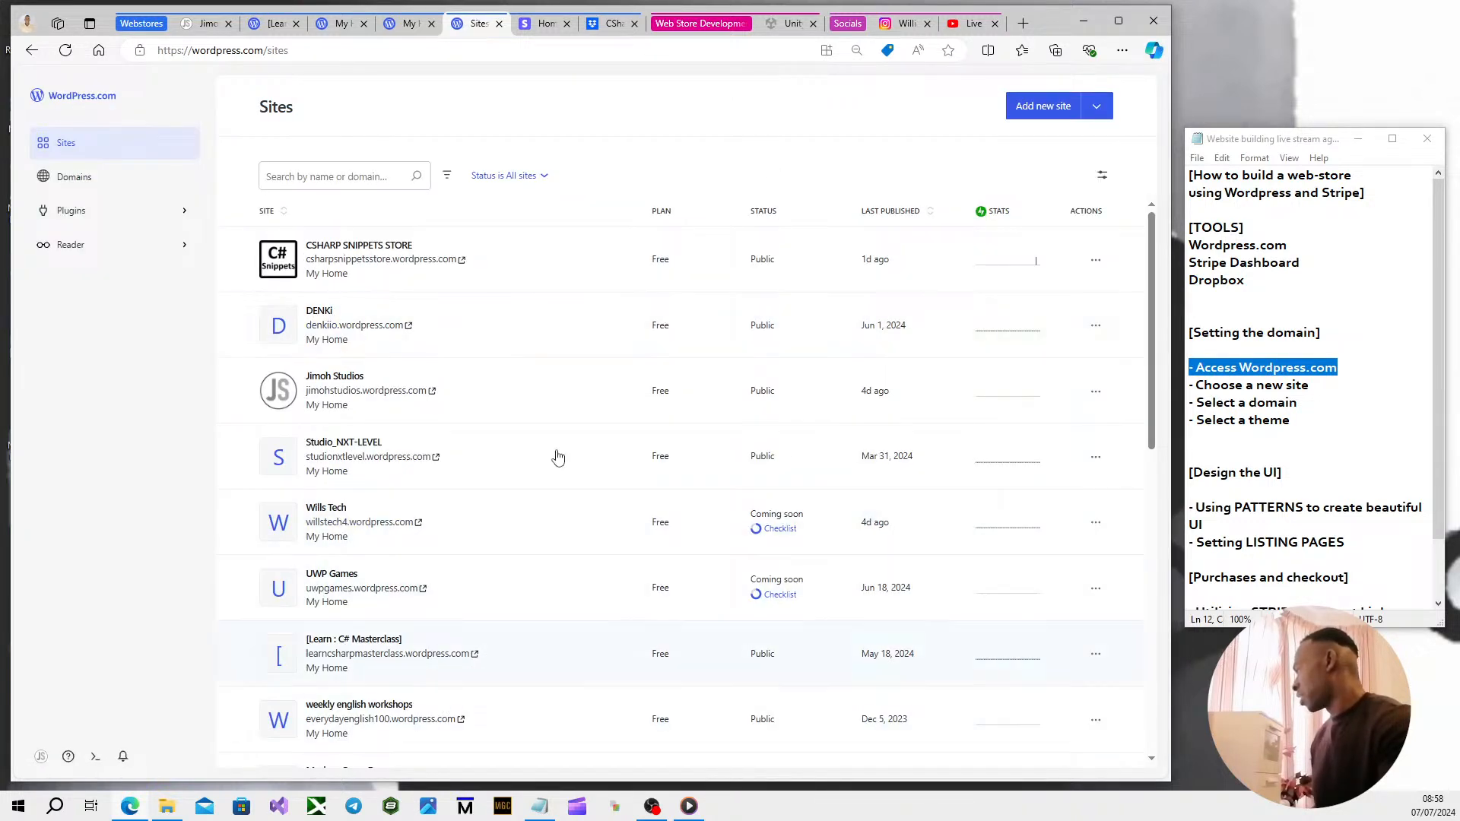
{"action": "scroll", "coordinate": [914, 371], "scroll_direction": "down", "scroll_amount": 10}
{"action": "scroll", "coordinate": [913, 371], "scroll_direction": "up", "scroll_amount": 10}
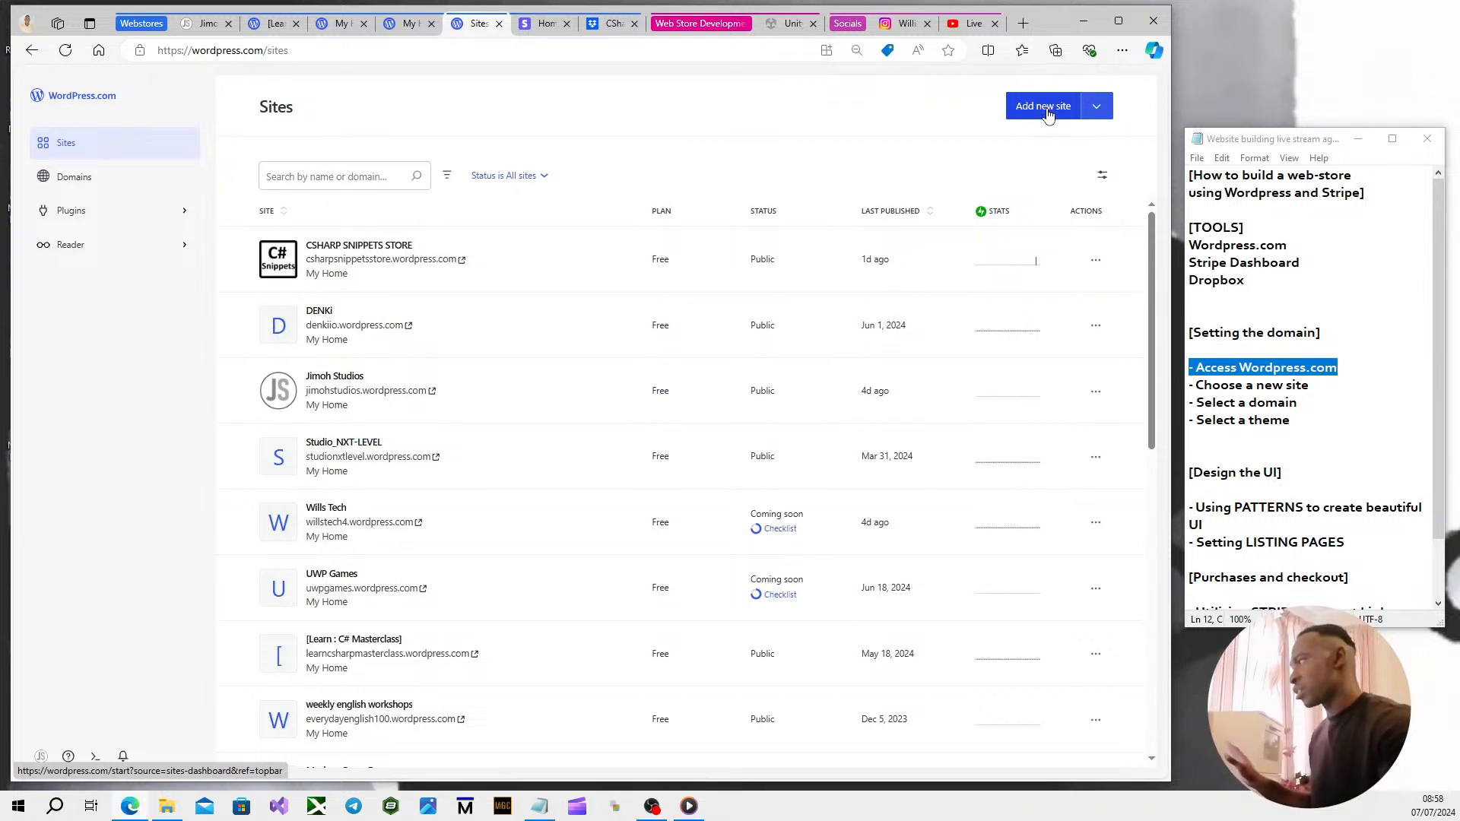
{"action": "left_click", "coordinate": [1048, 113]}
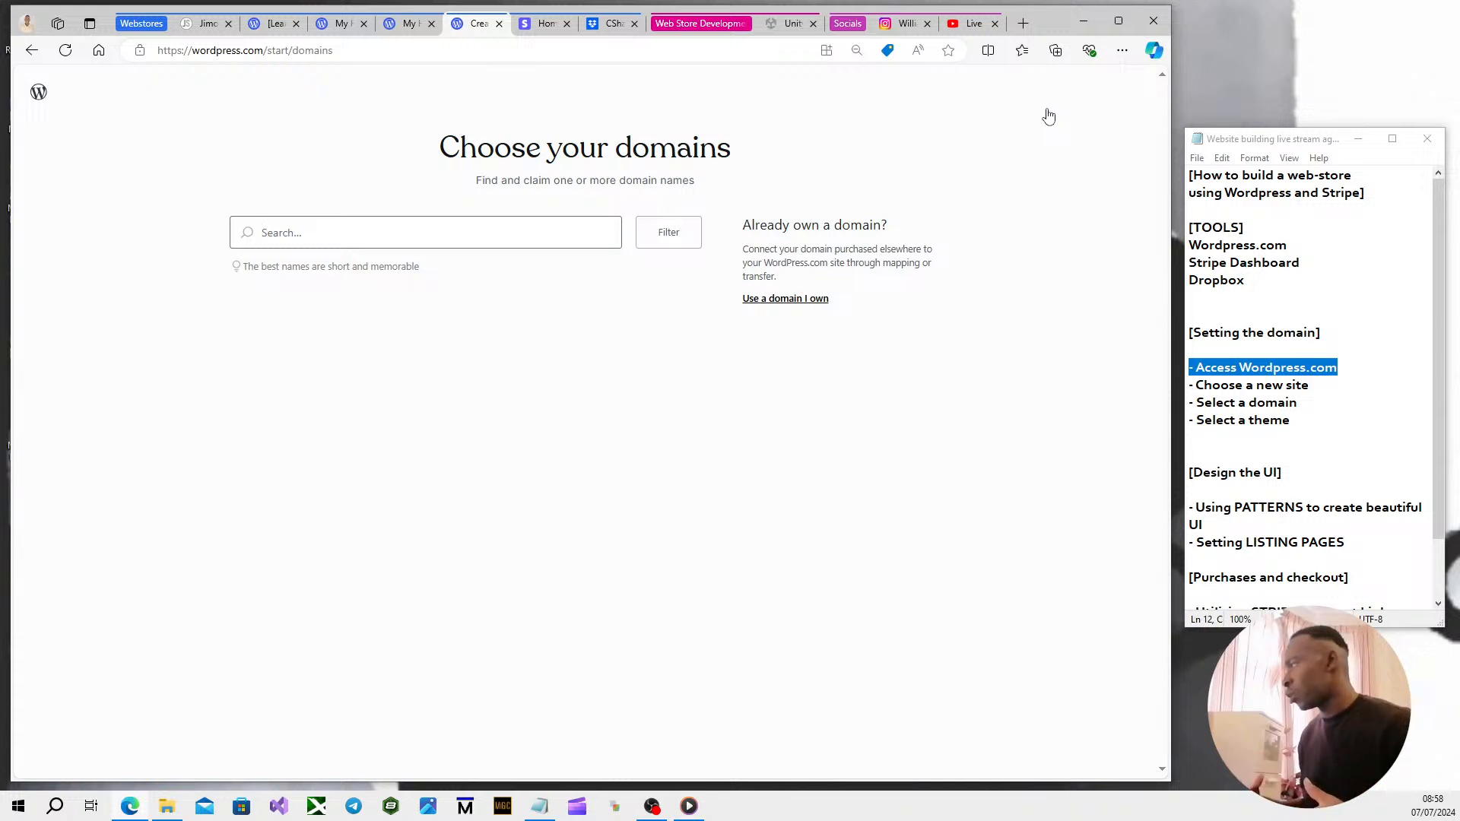
Search for the domain name buytrainers, select the free buytrainers.wordpress.com address and continue with it.
{"action": "left_click", "coordinate": [322, 232]}
{"action": "left_click", "coordinate": [305, 180]}
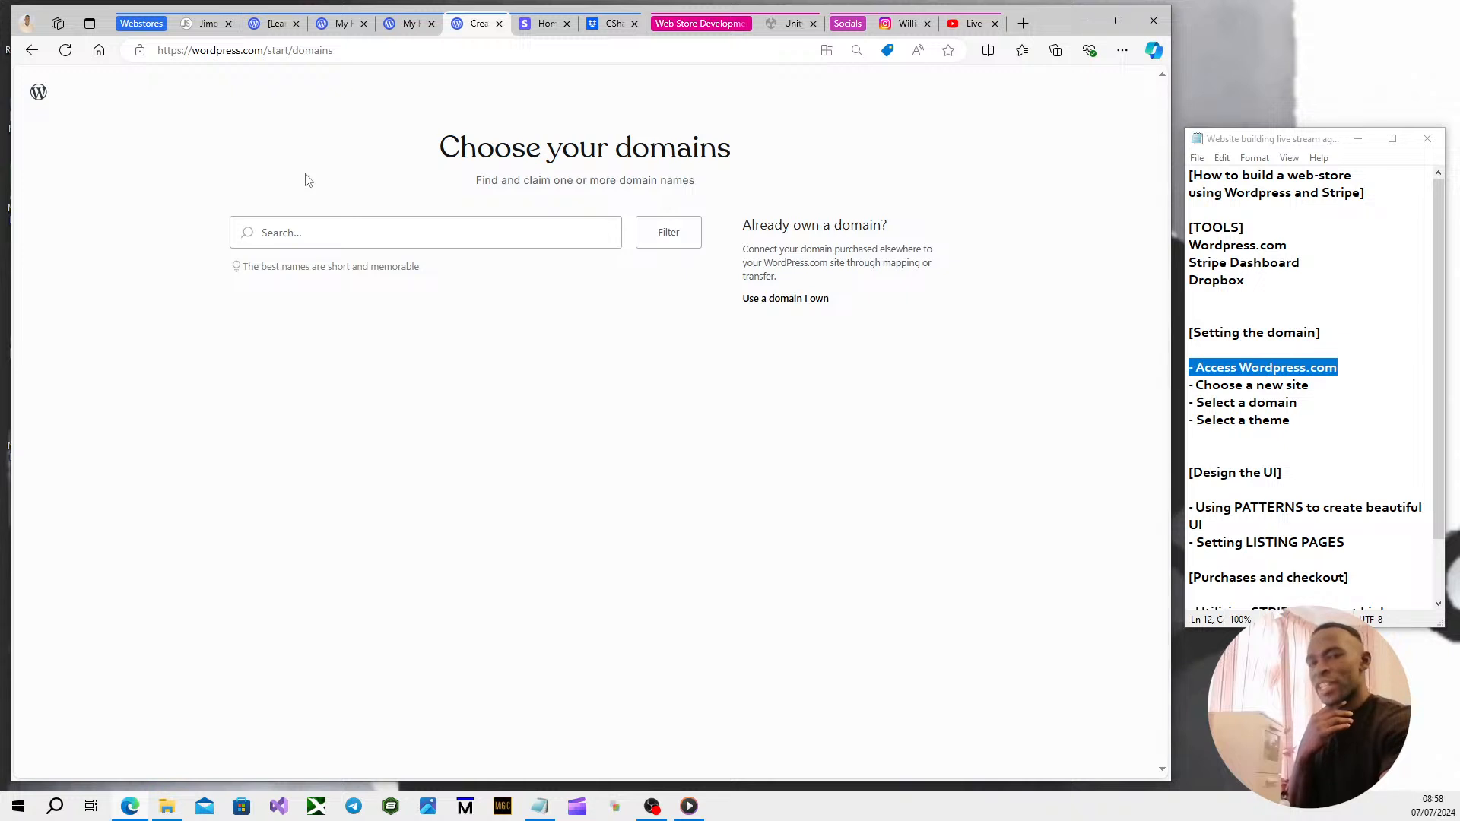
{"action": "left_click", "coordinate": [306, 234]}
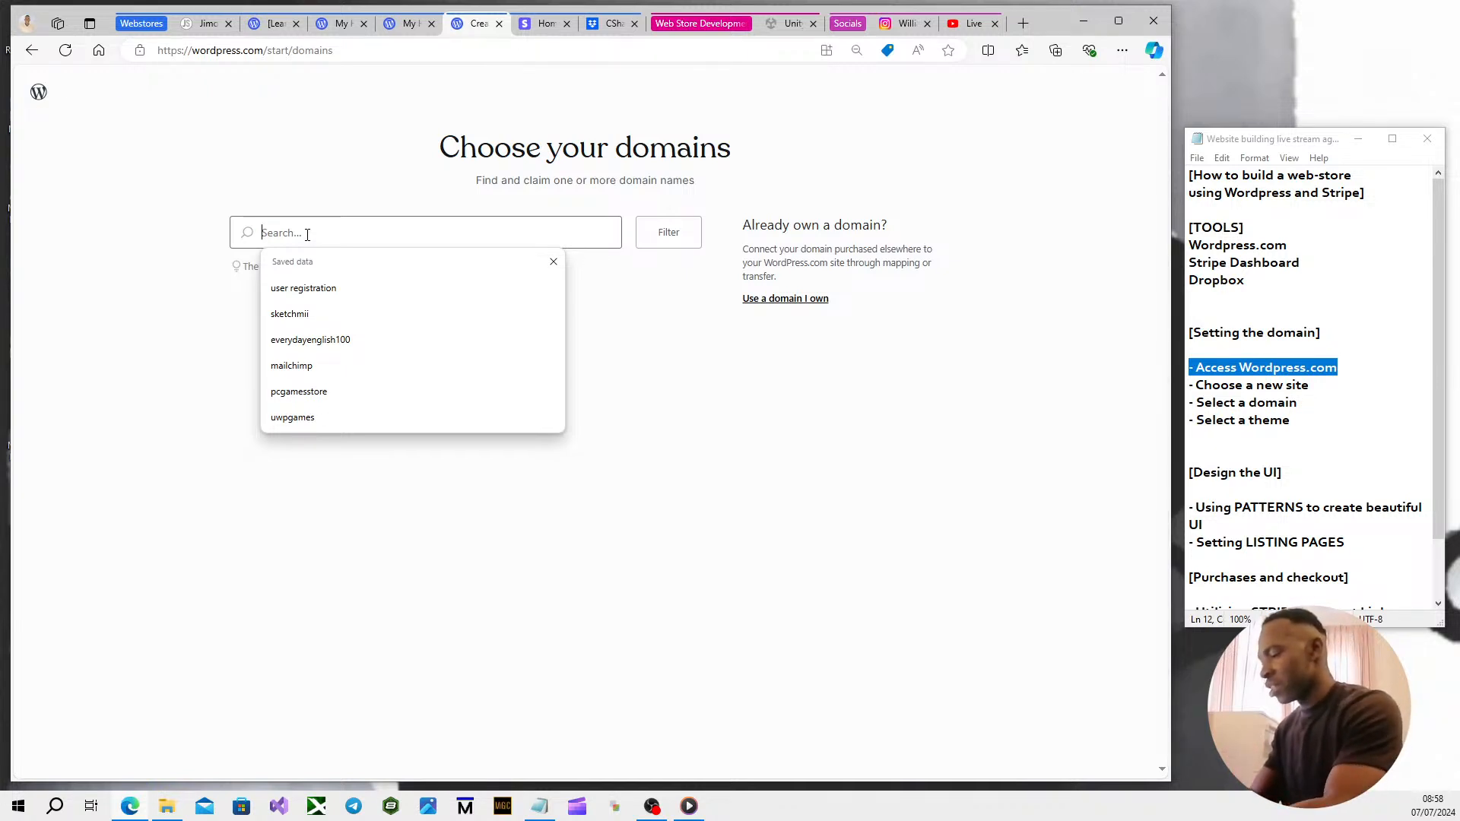
{"action": "type", "text": "buy"}
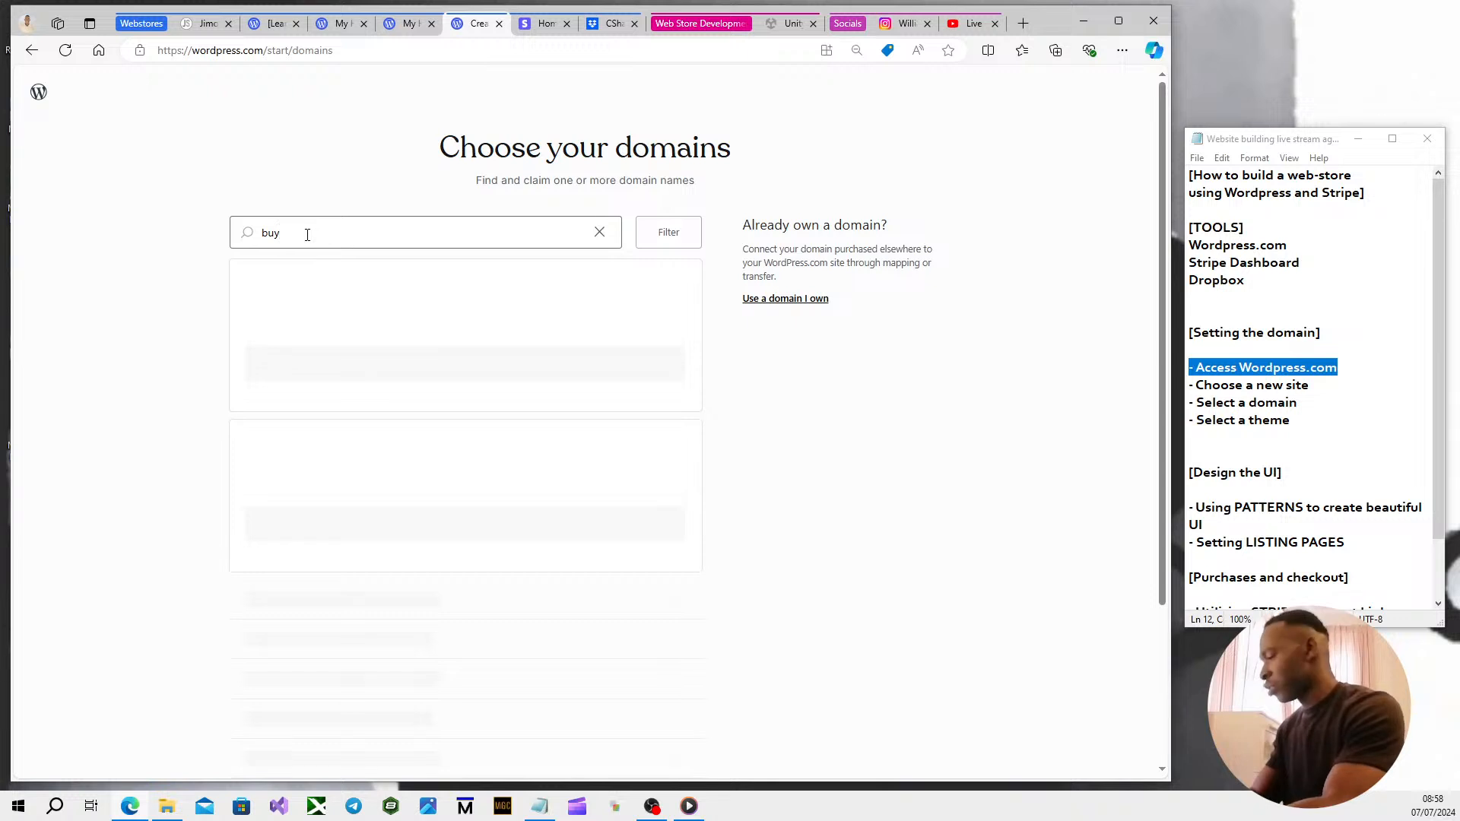
{"action": "type", "text": "trains"}
{"action": "type", "text": "rs"}
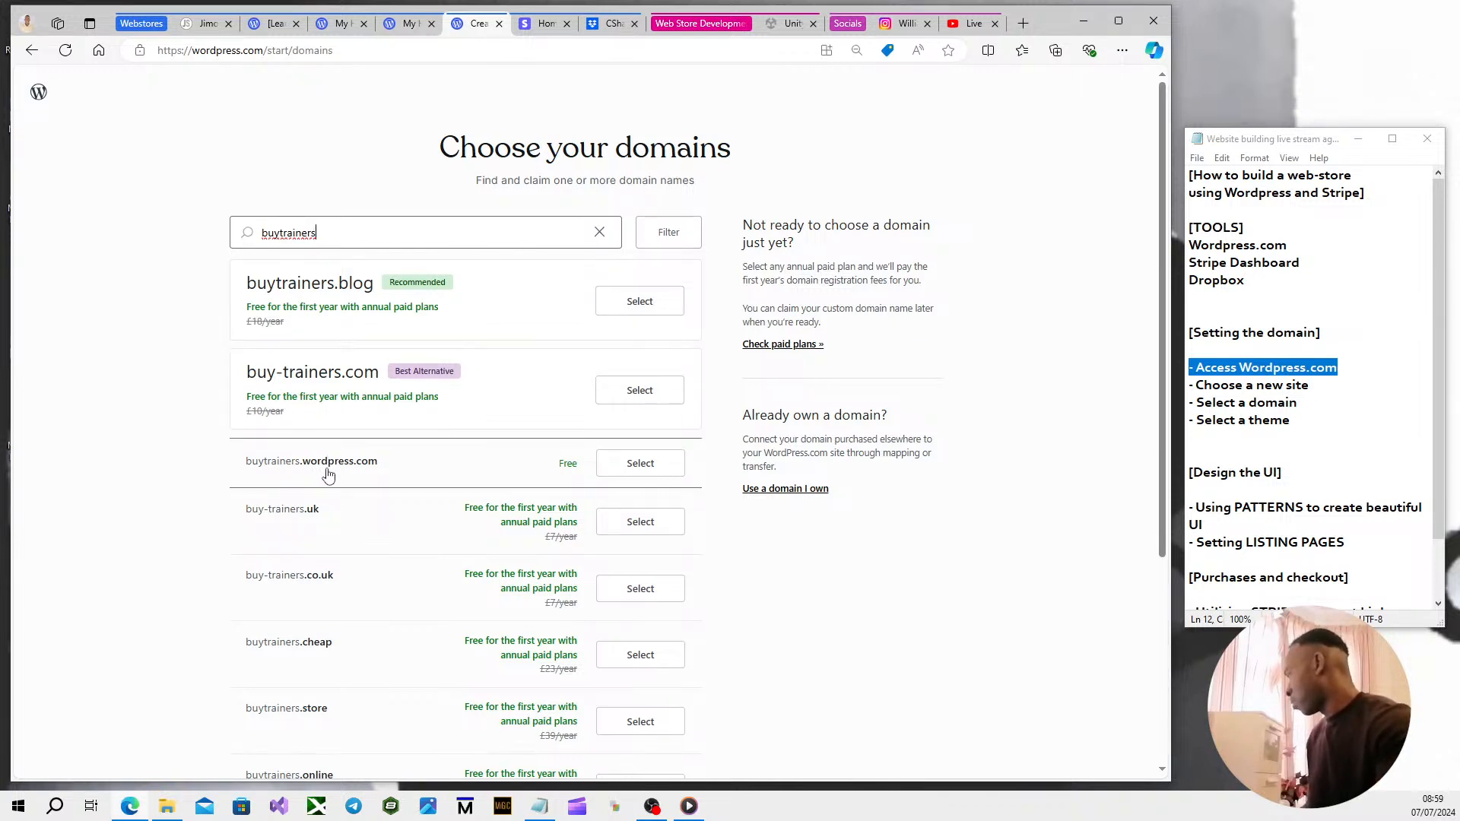
{"action": "left_click", "coordinate": [639, 463]}
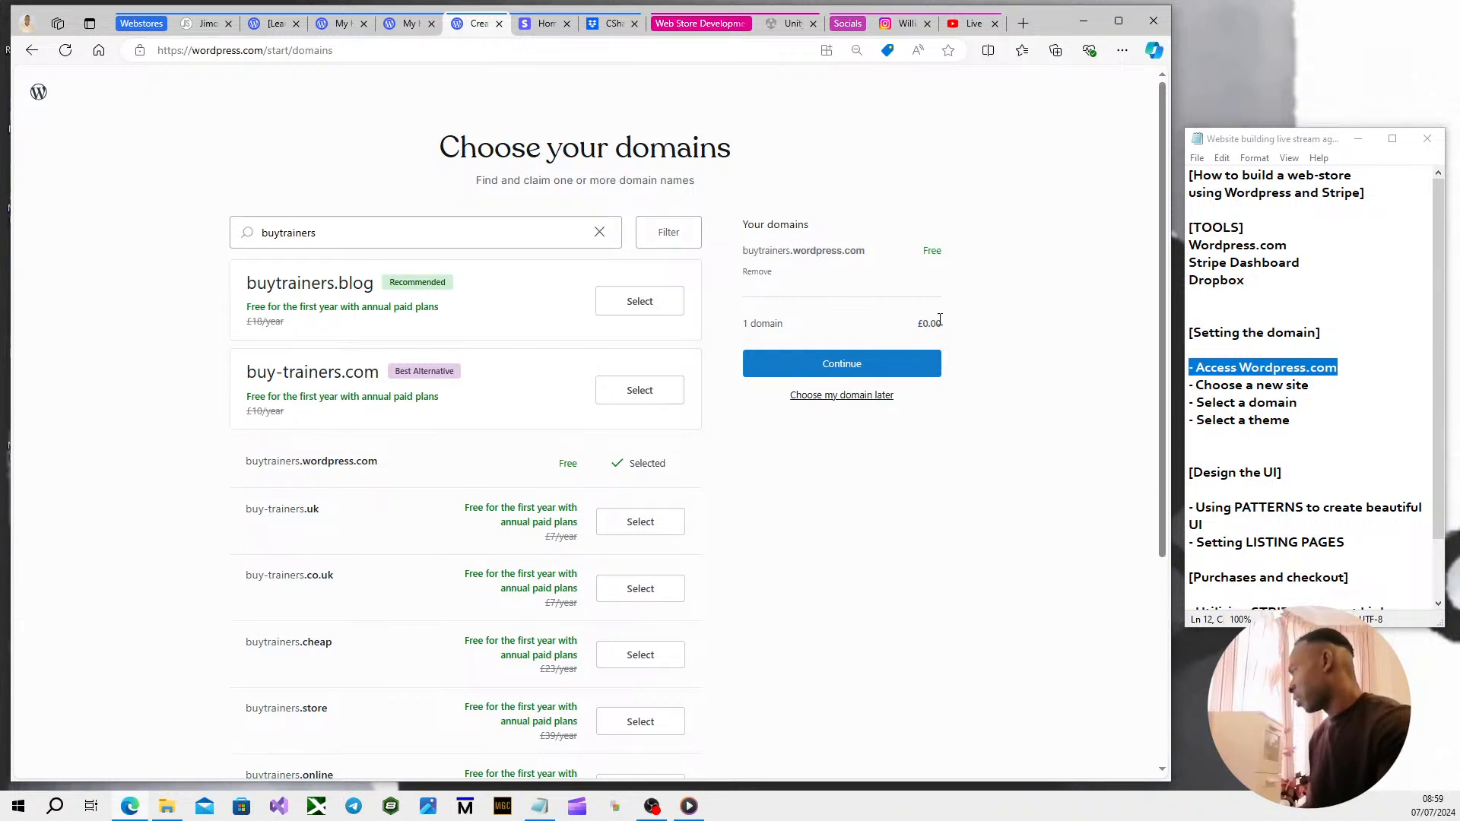
{"action": "left_click_drag", "start_coordinate": [921, 325], "coordinate": [956, 332]}
{"action": "left_click", "coordinate": [986, 336]}
{"action": "left_click", "coordinate": [878, 368]}
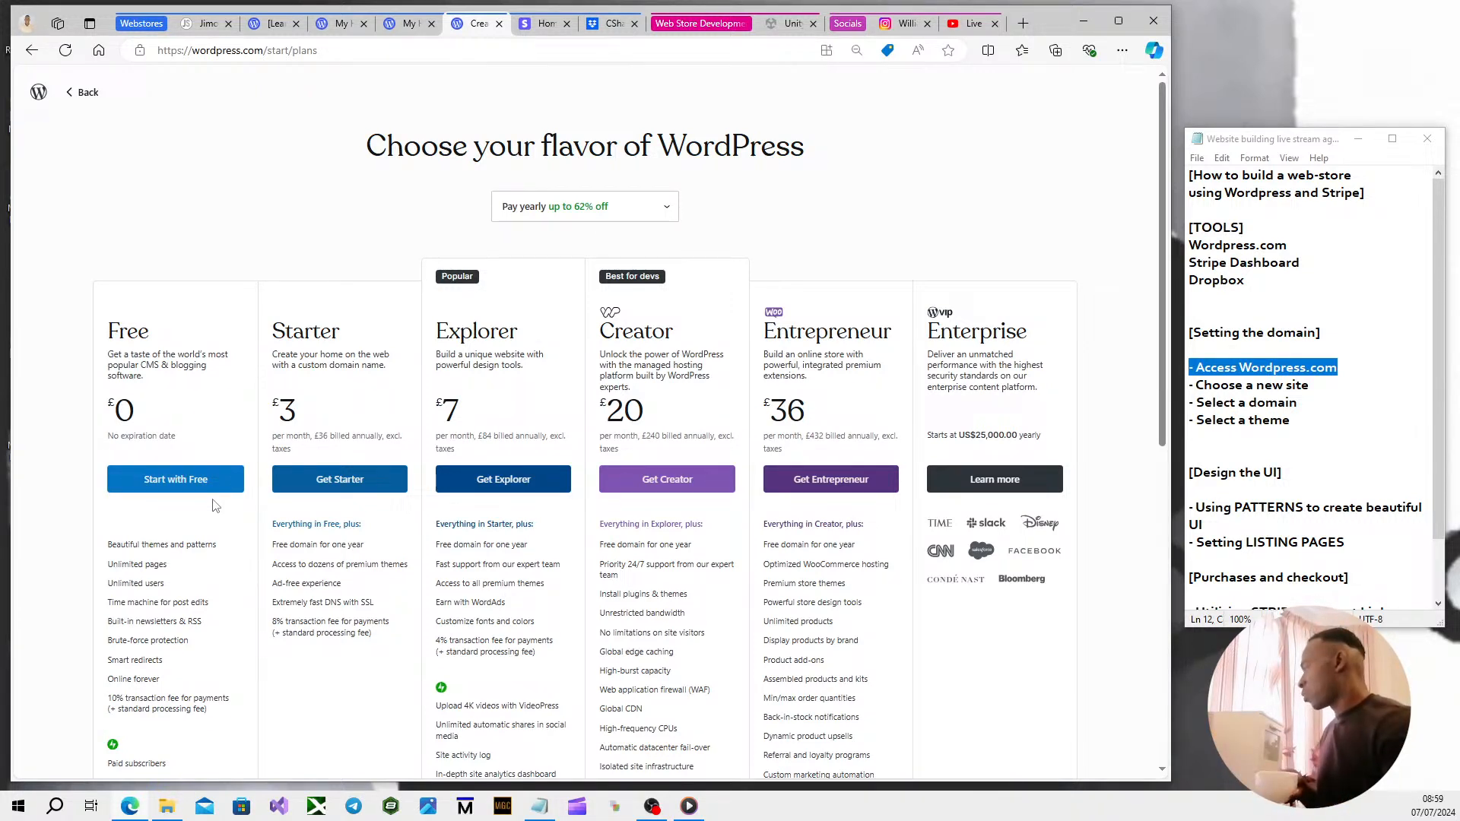
Choose the Free plan for the new site and set Sell online as its goal.
{"action": "left_click", "coordinate": [147, 496]}
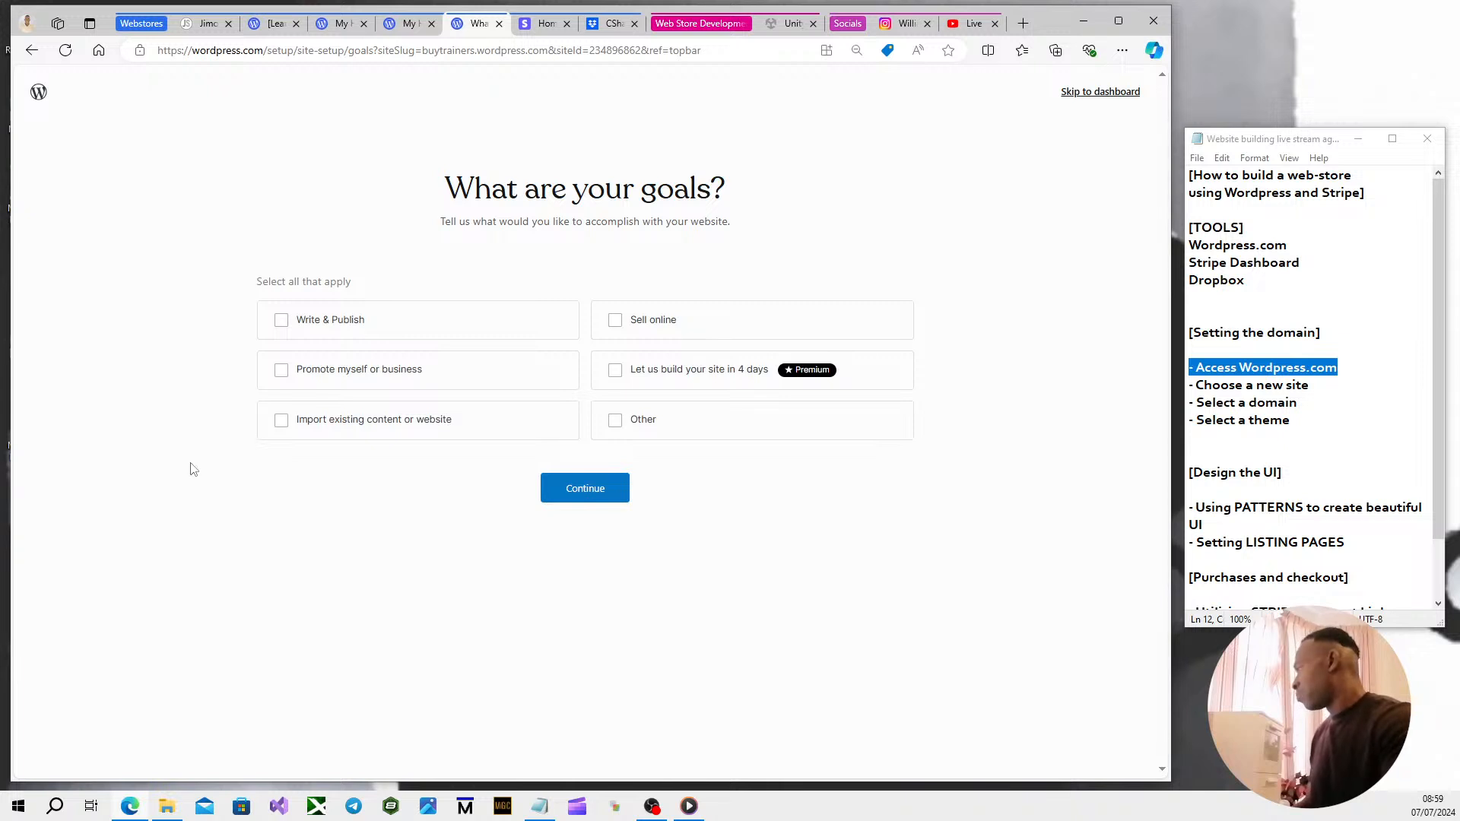
{"action": "left_click", "coordinate": [615, 320]}
{"action": "left_click", "coordinate": [586, 498]}
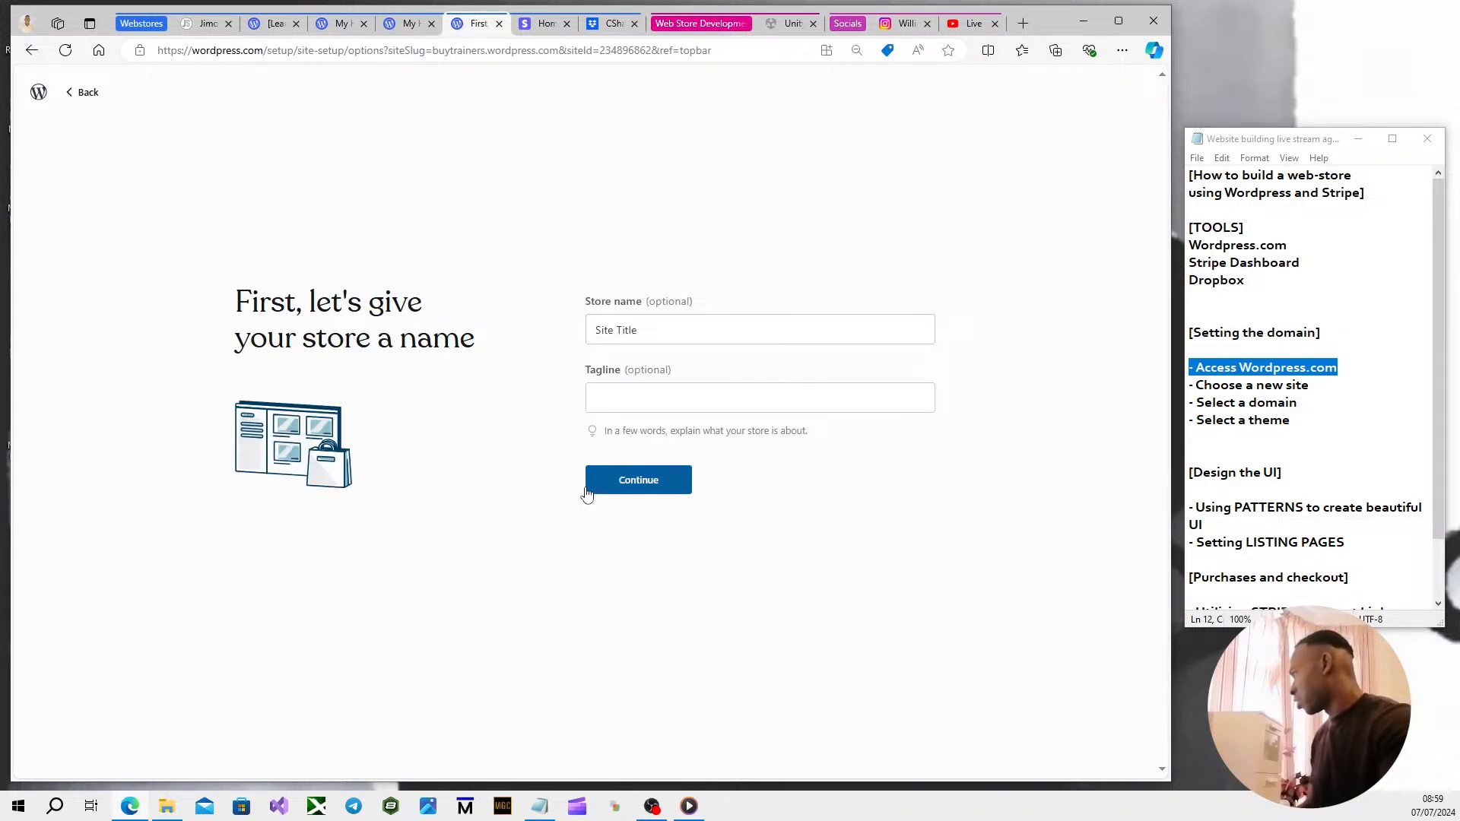
Name the store "Buy Trainers", give it the tagline "Hot trainers. Affordable prices." and continue.
{"action": "left_click", "coordinate": [647, 331]}
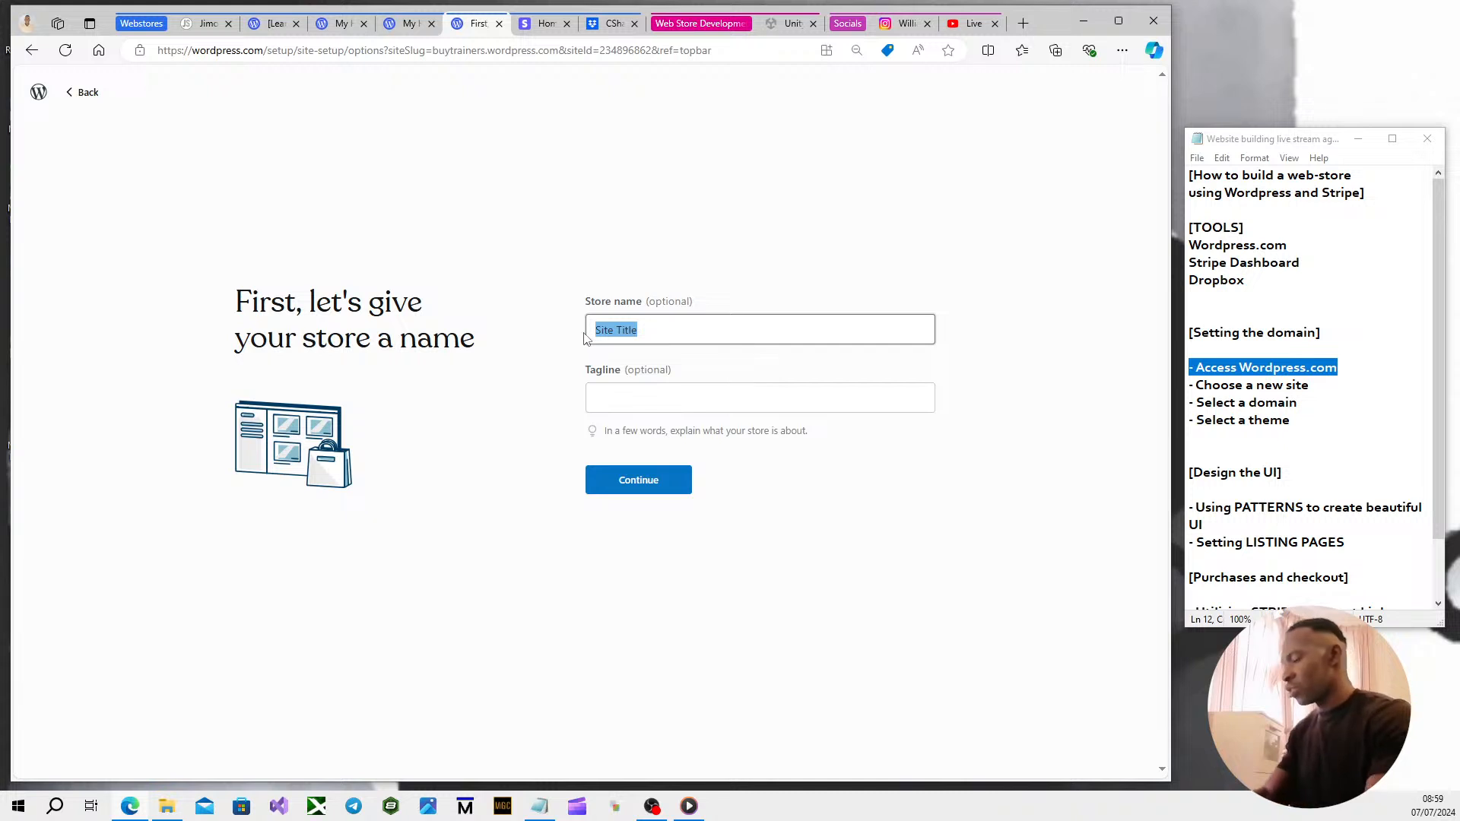
{"action": "type", "text": "Buy Sn"}
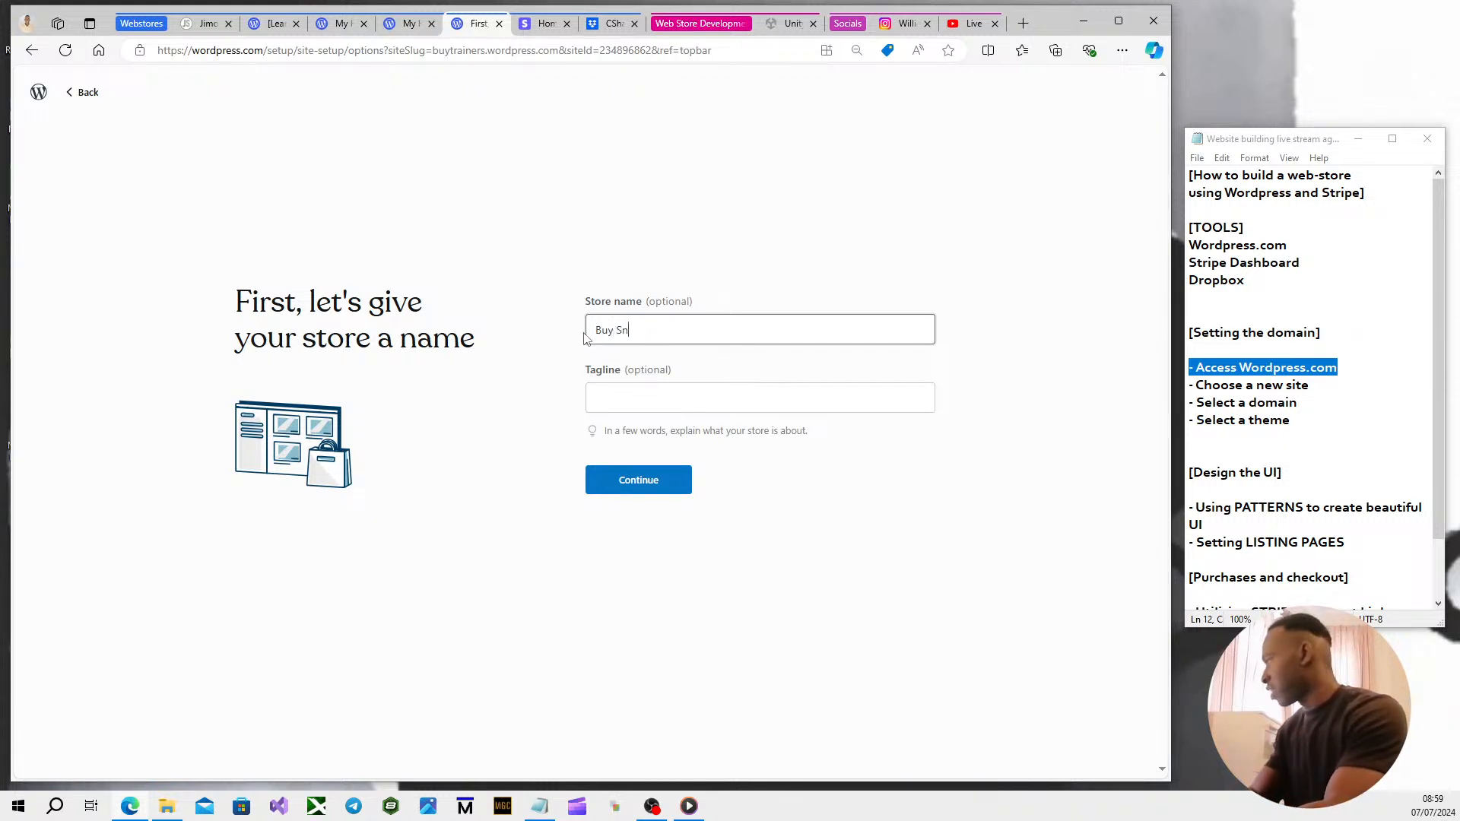
{"action": "type", "text": "Trainers"}
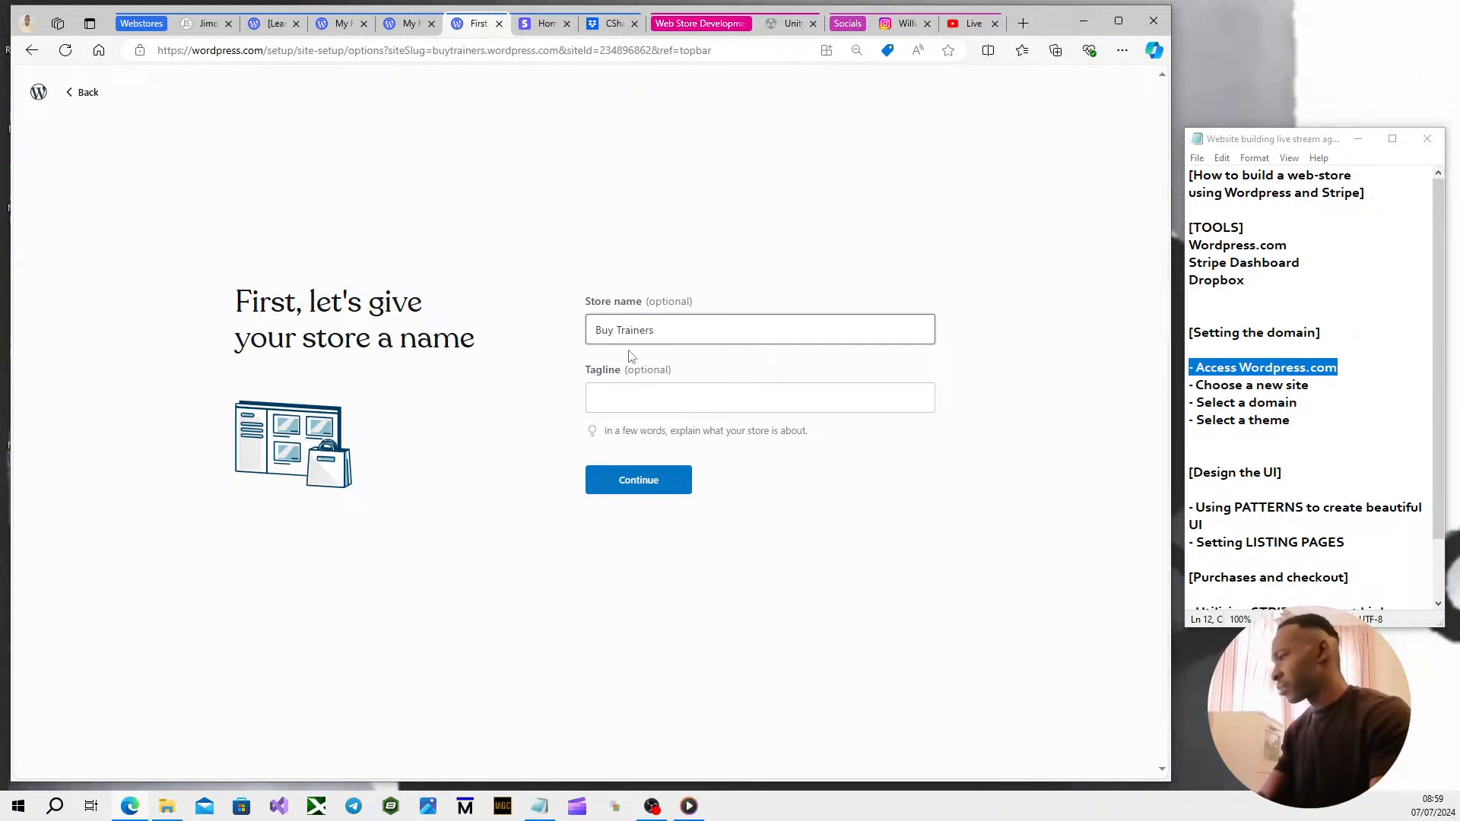
{"action": "left_click", "coordinate": [673, 396]}
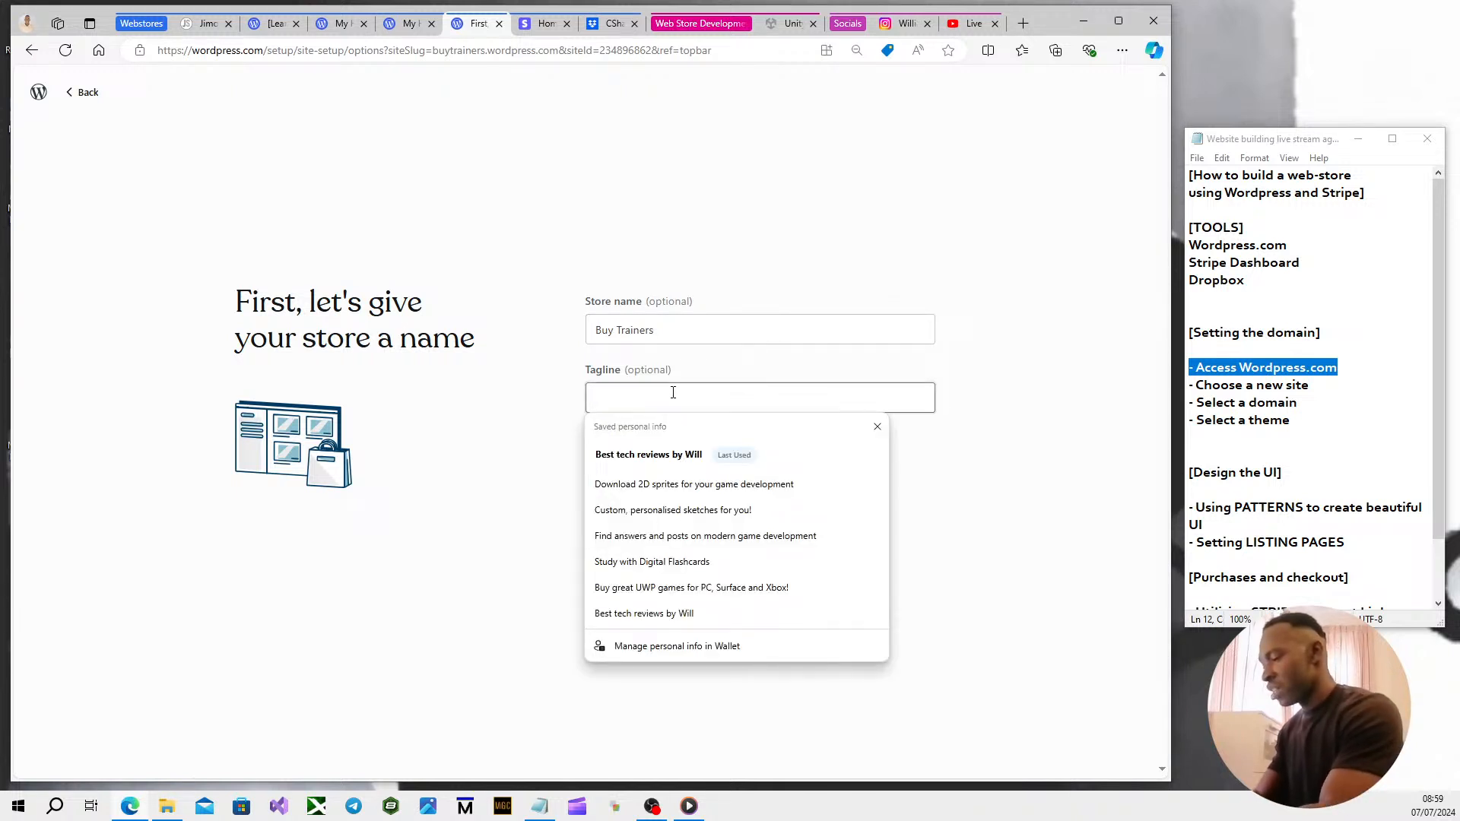
{"action": "type", "text": "Ho"}
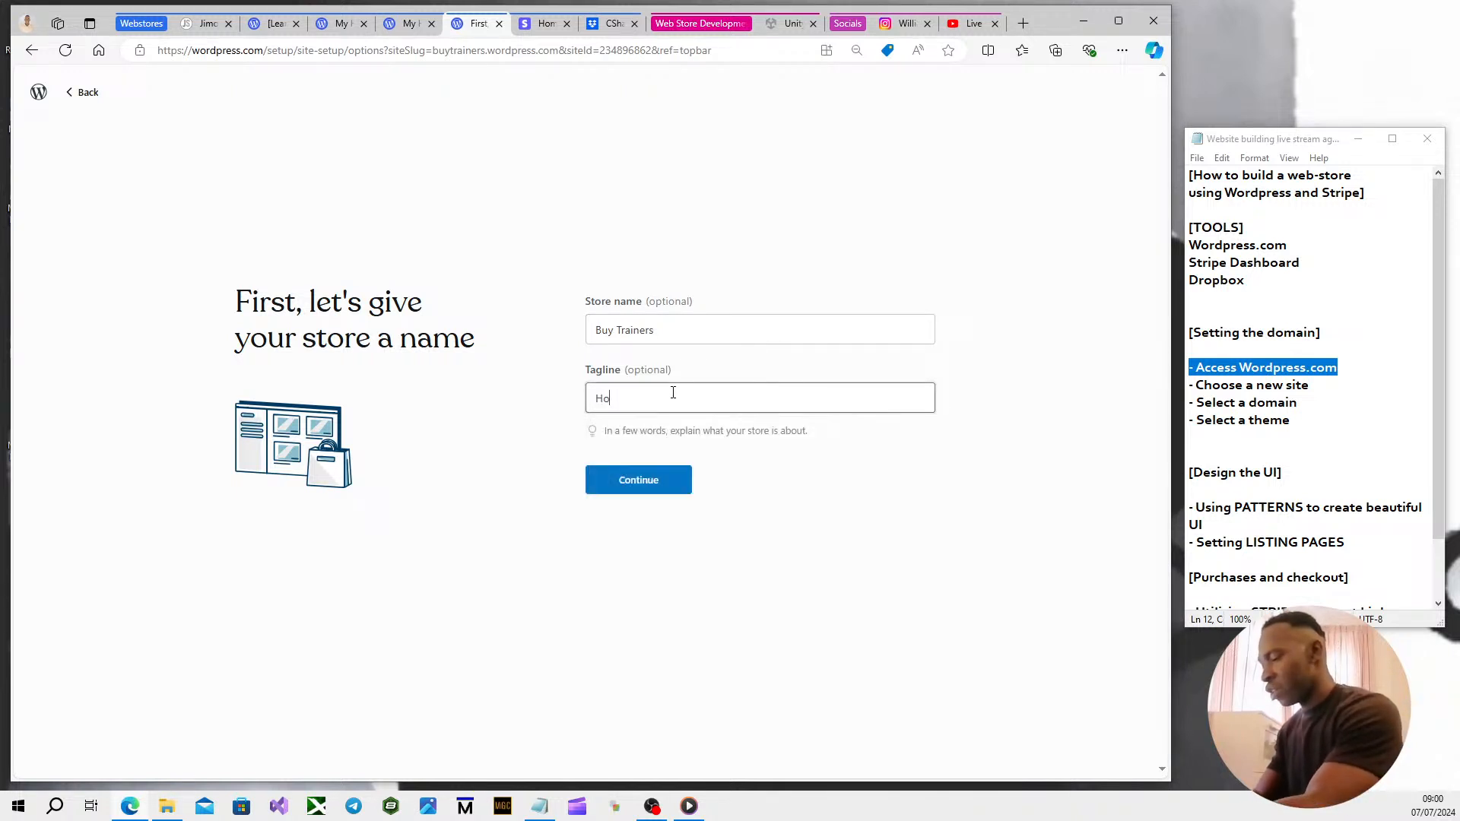
{"action": "type", "text": "t trainers."}
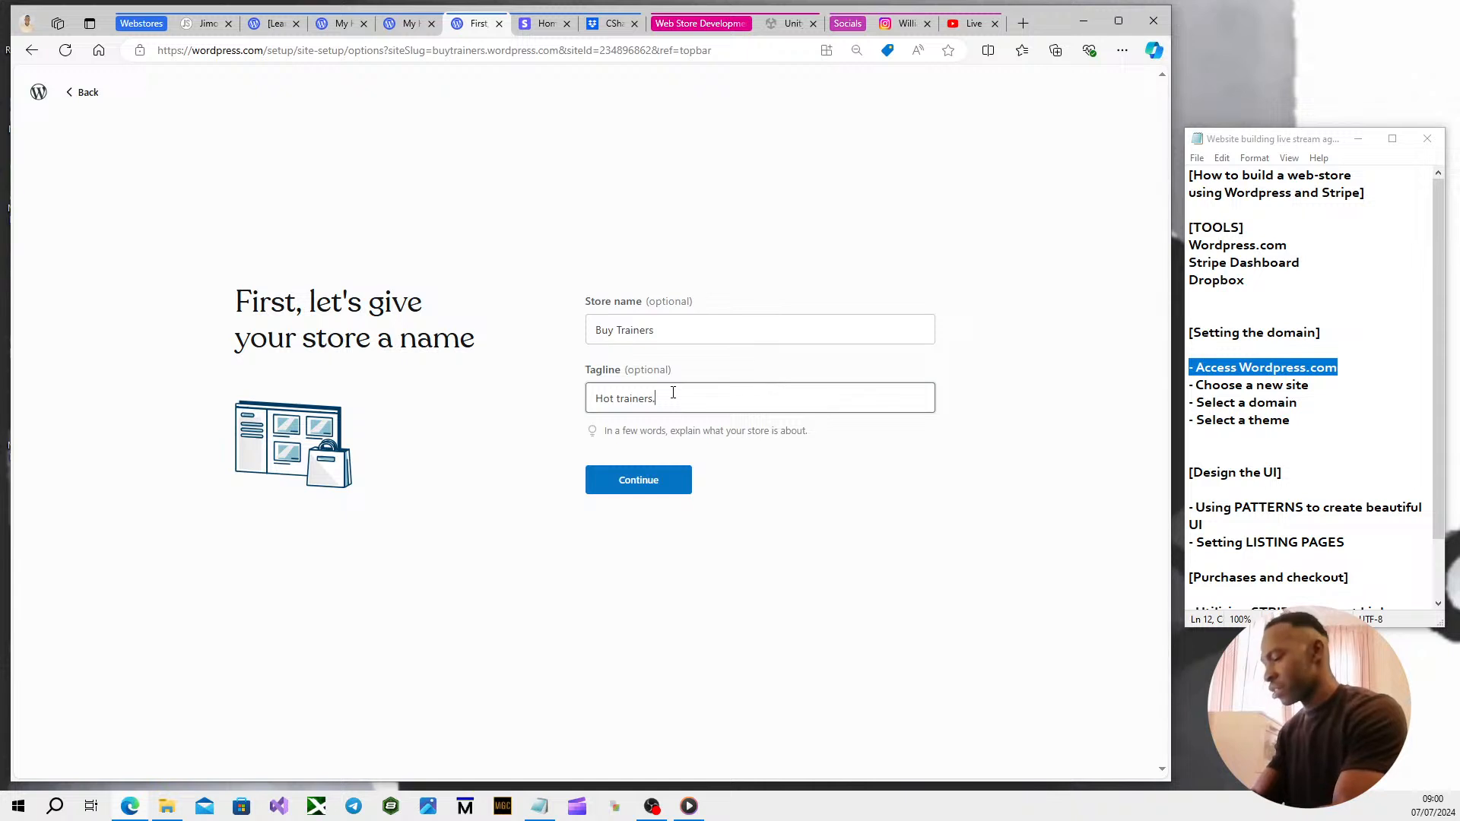
{"action": "type", "text": " Afford"}
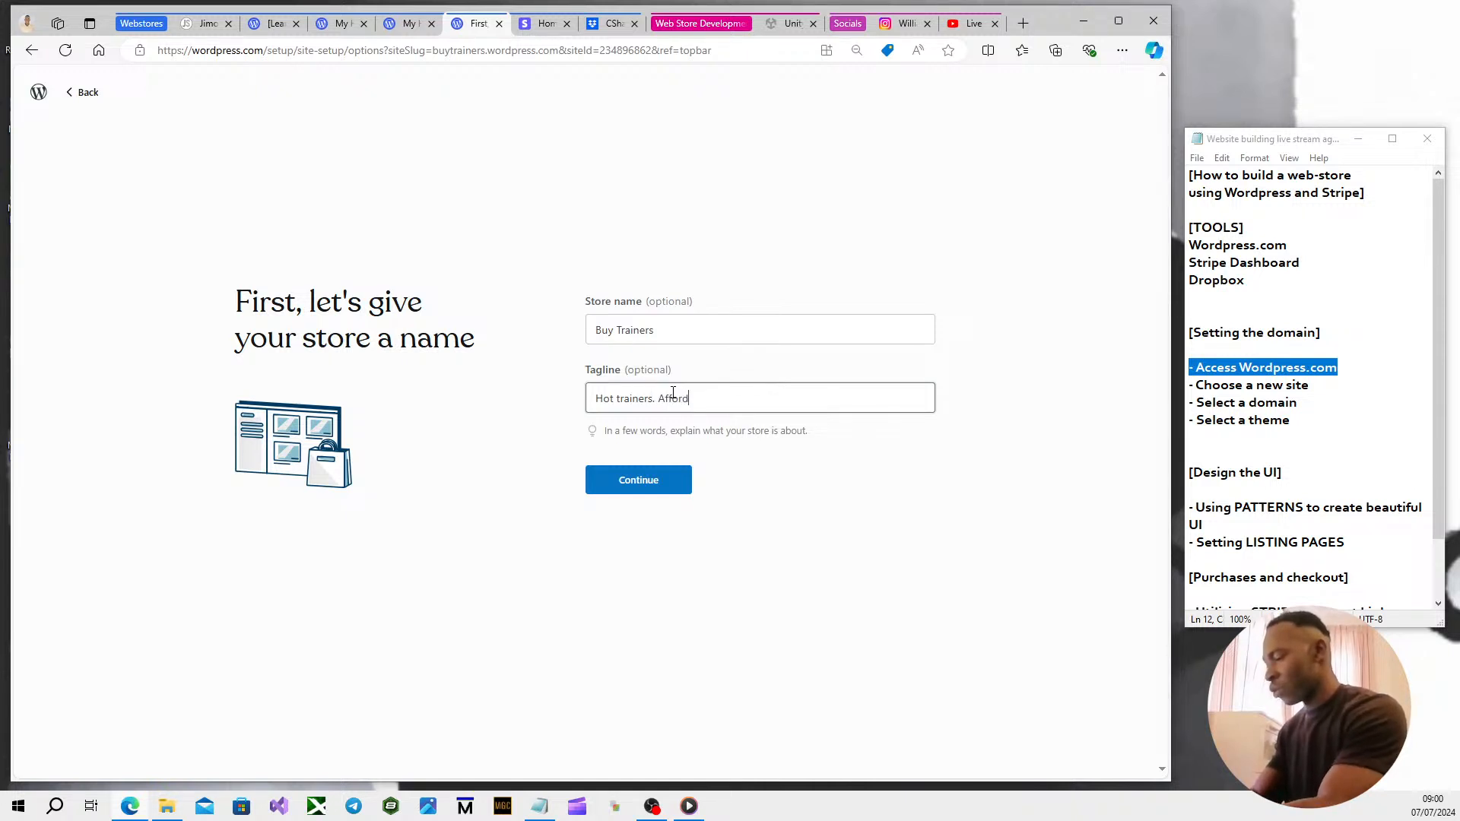
{"action": "type", "text": "able prices."}
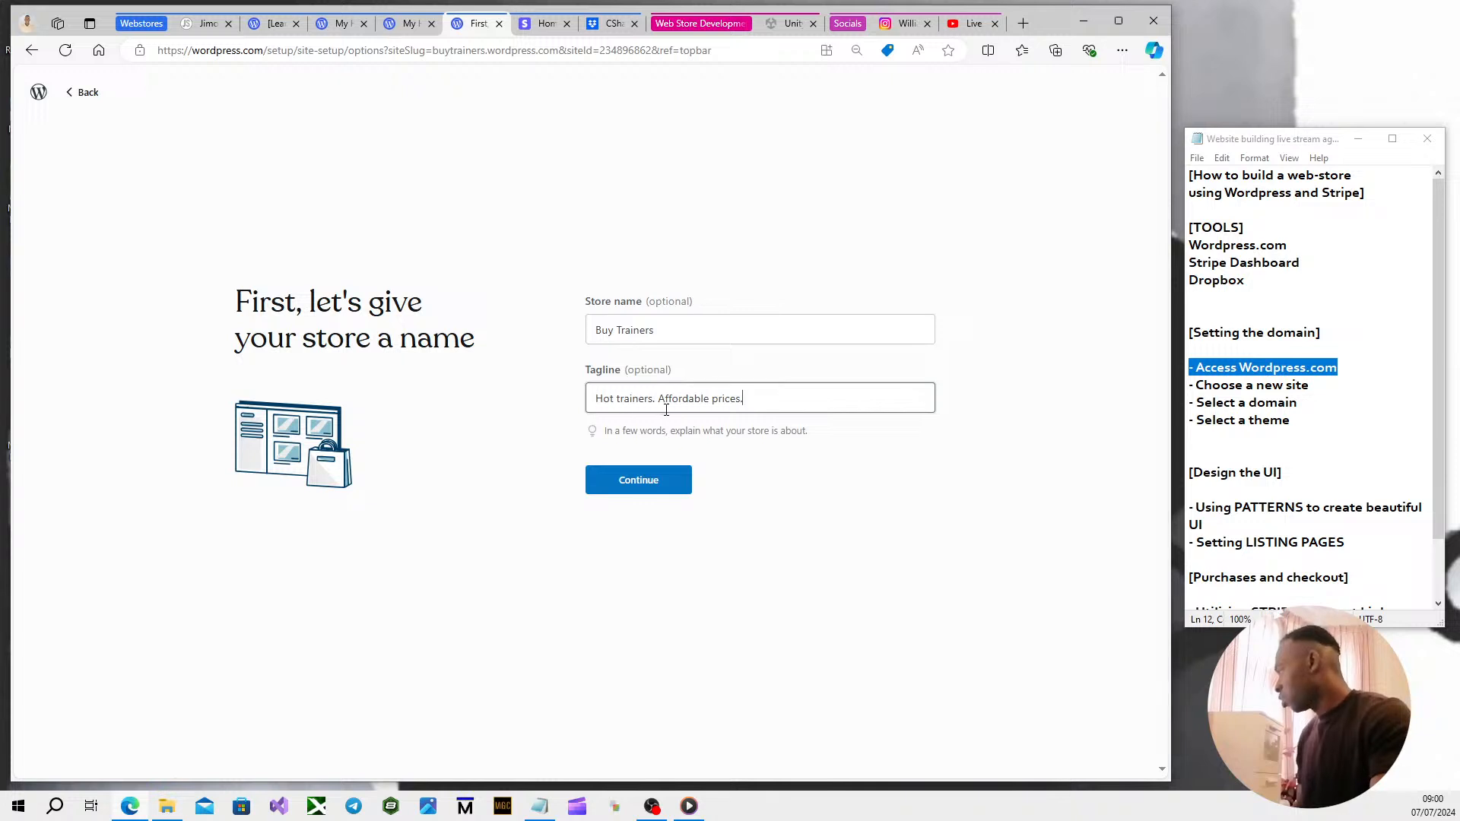
{"action": "left_click", "coordinate": [650, 486]}
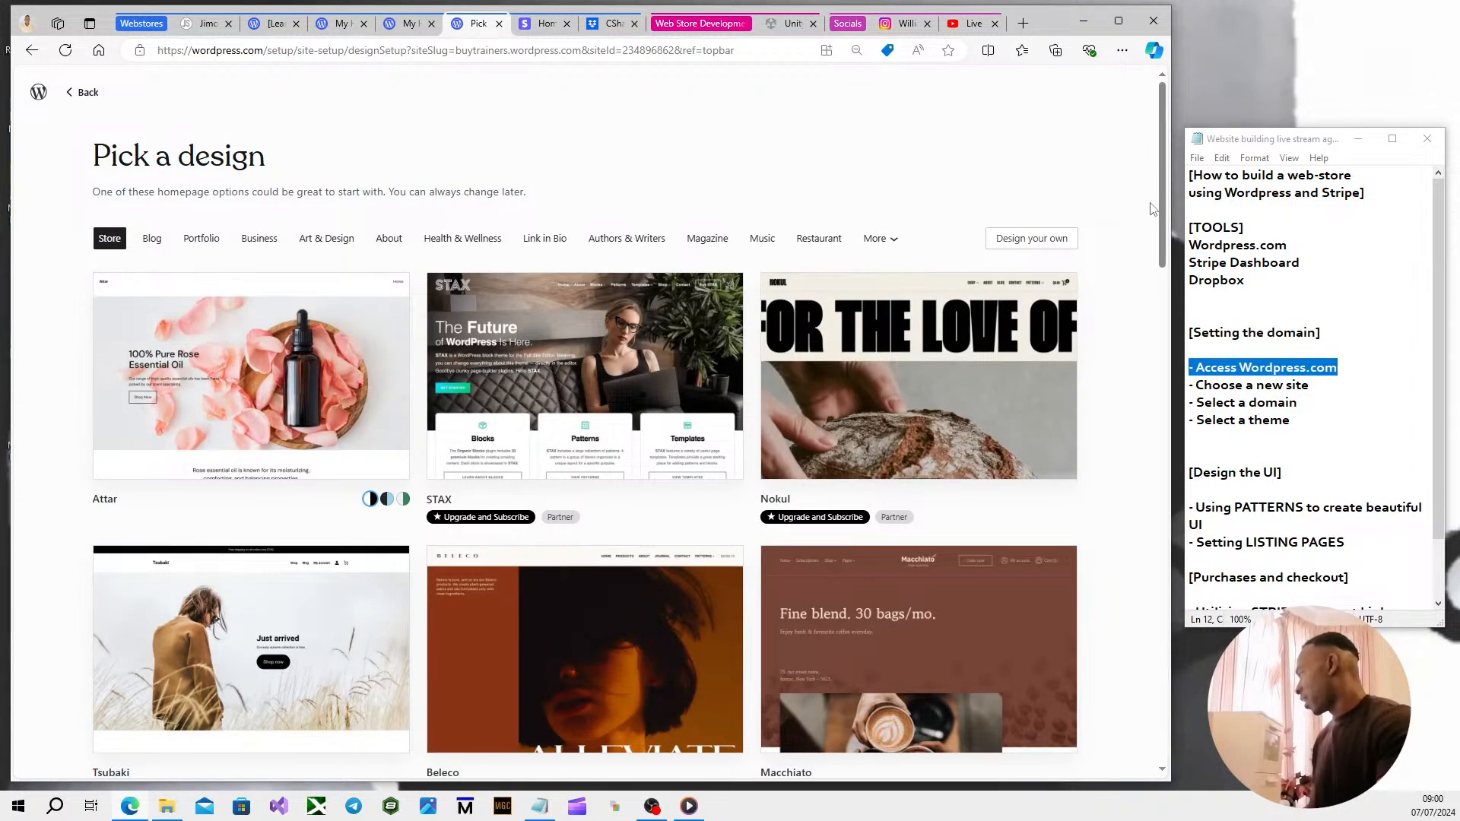
Browse the Store designs and open the preview of the Attar theme.
{"action": "scroll", "coordinate": [1163, 163], "scroll_direction": "down", "scroll_amount": 2}
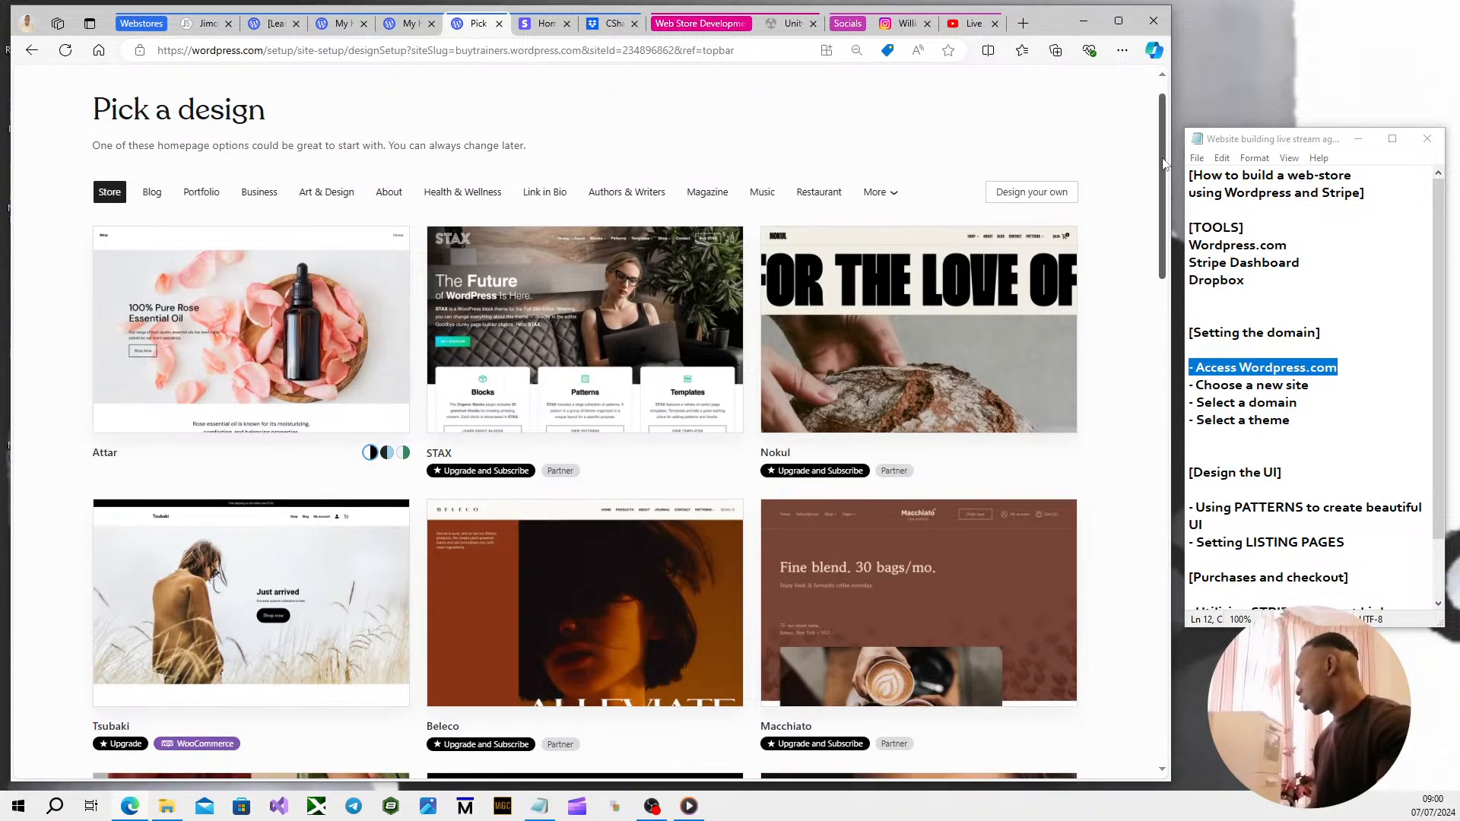
{"action": "left_click_drag", "start_coordinate": [1163, 163], "coordinate": [1066, 381]}
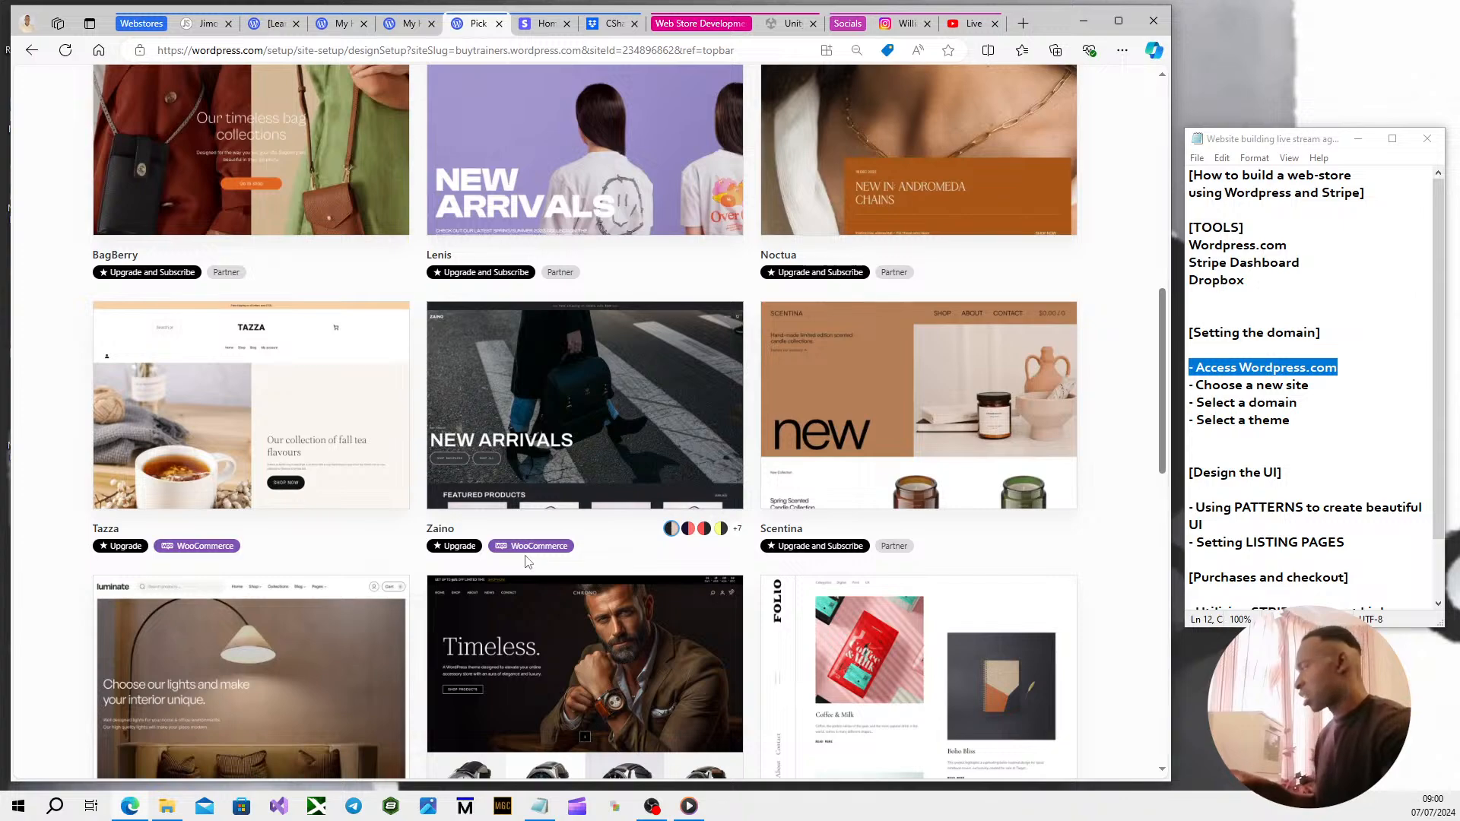
{"action": "scroll", "coordinate": [521, 555], "scroll_direction": "up", "scroll_amount": 4}
{"action": "scroll", "coordinate": [521, 554], "scroll_direction": "up", "scroll_amount": 6}
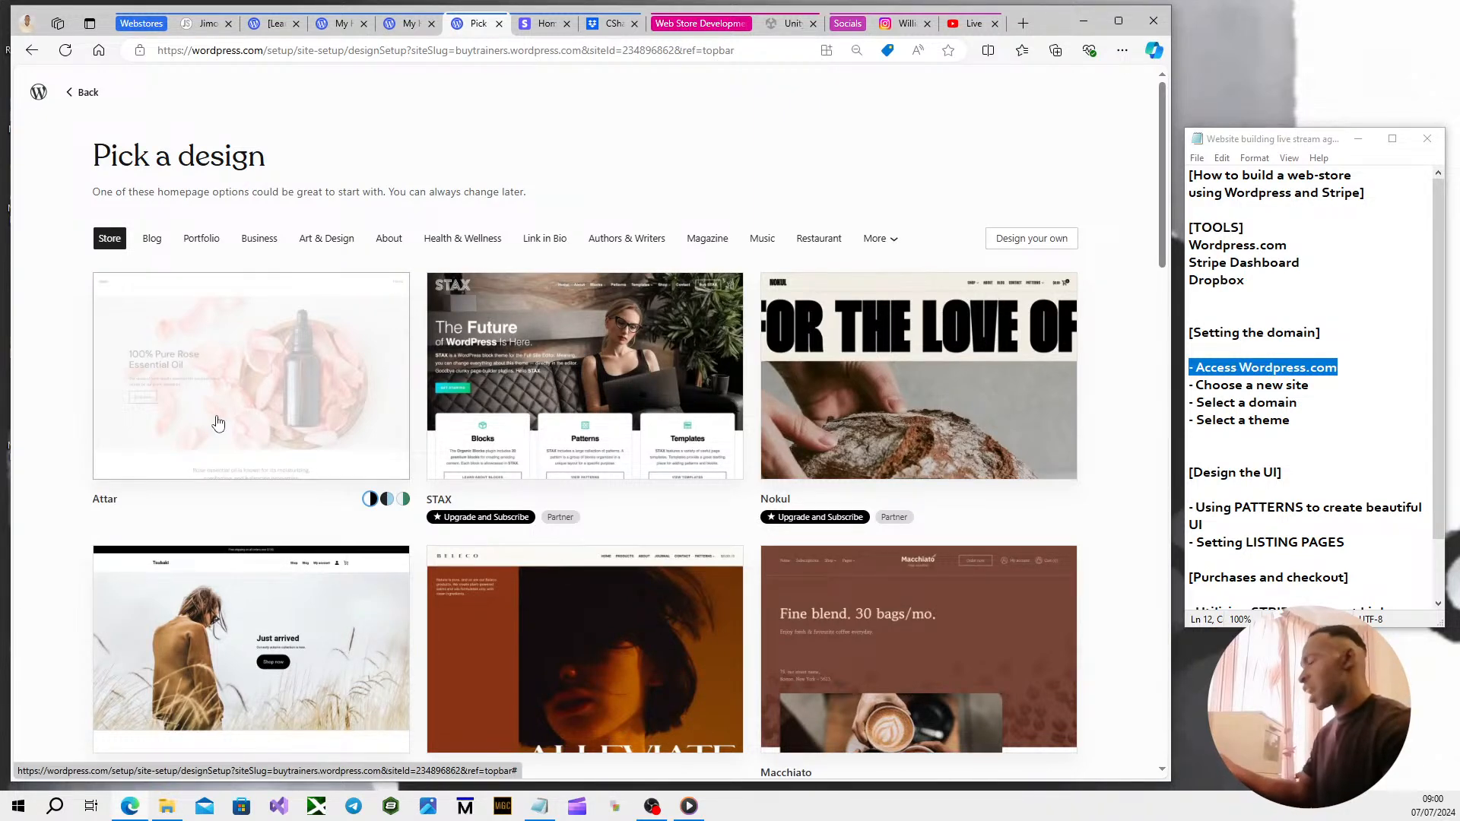
{"action": "left_click", "coordinate": [264, 415]}
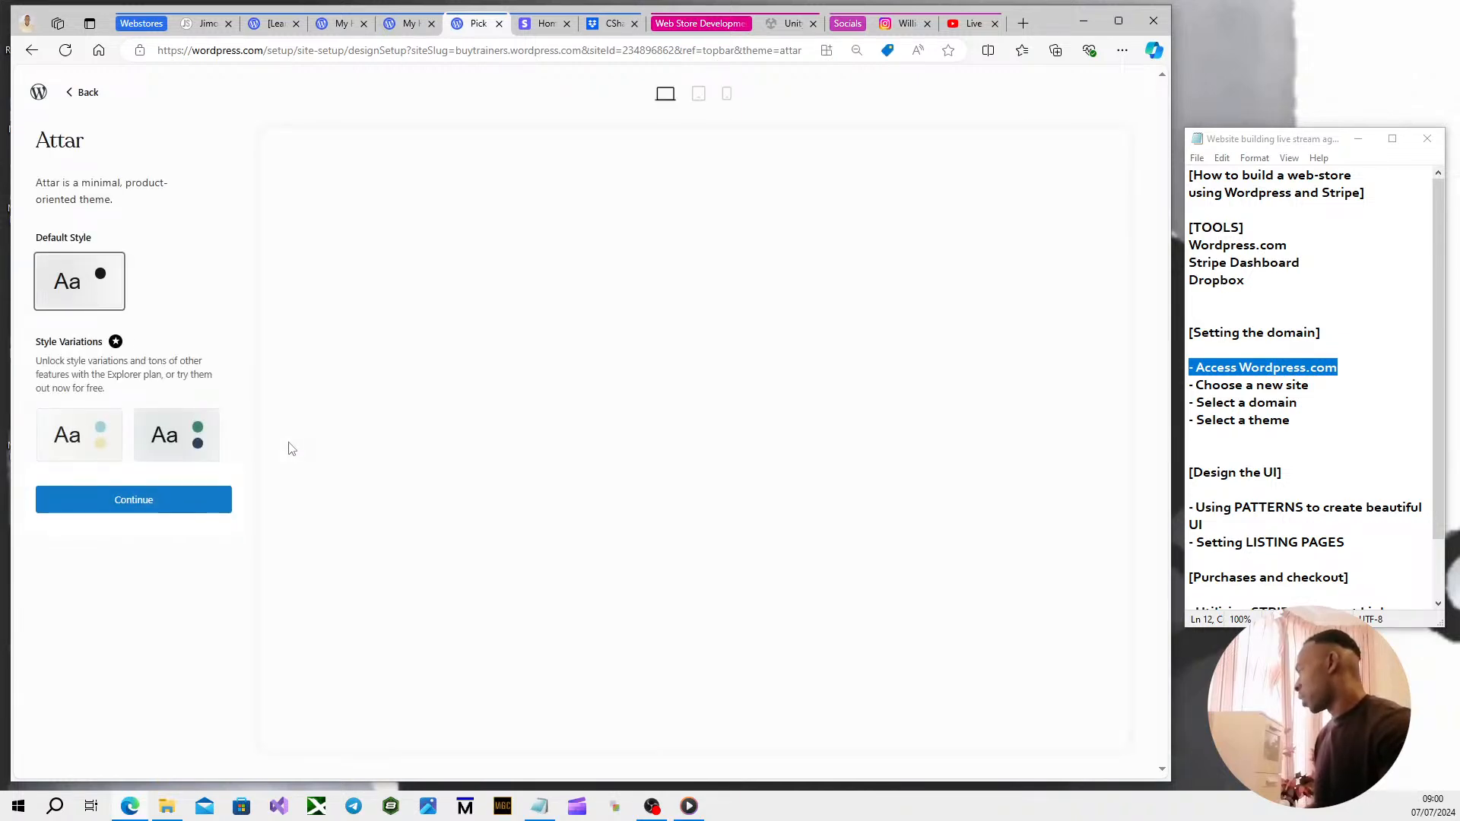
Review the Attar homepage preview from header to footer and continue with the theme in its default style.
{"action": "scroll", "coordinate": [805, 355], "scroll_direction": "down", "scroll_amount": 5}
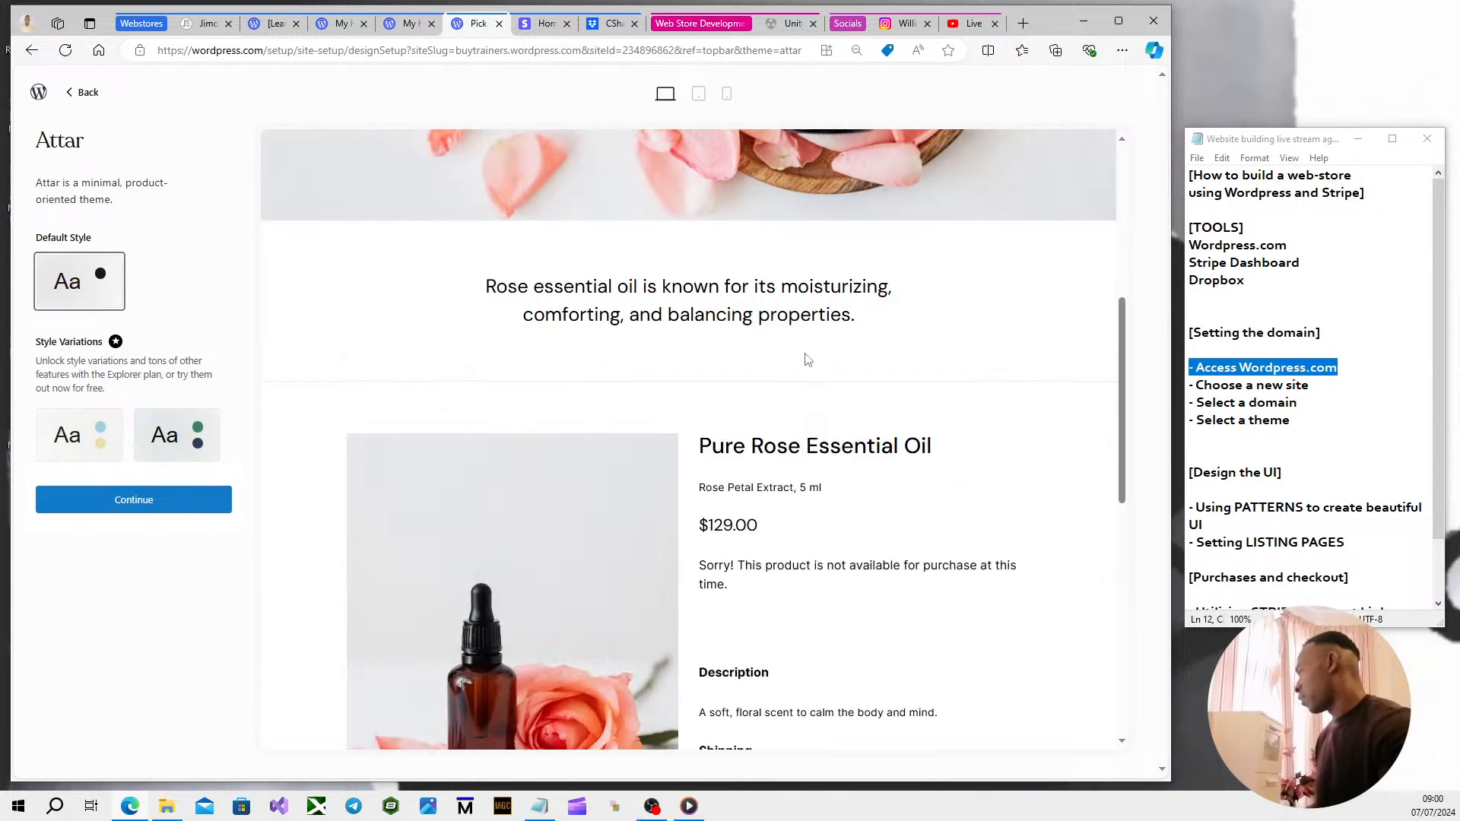
{"action": "scroll", "coordinate": [807, 359], "scroll_direction": "down", "scroll_amount": 5}
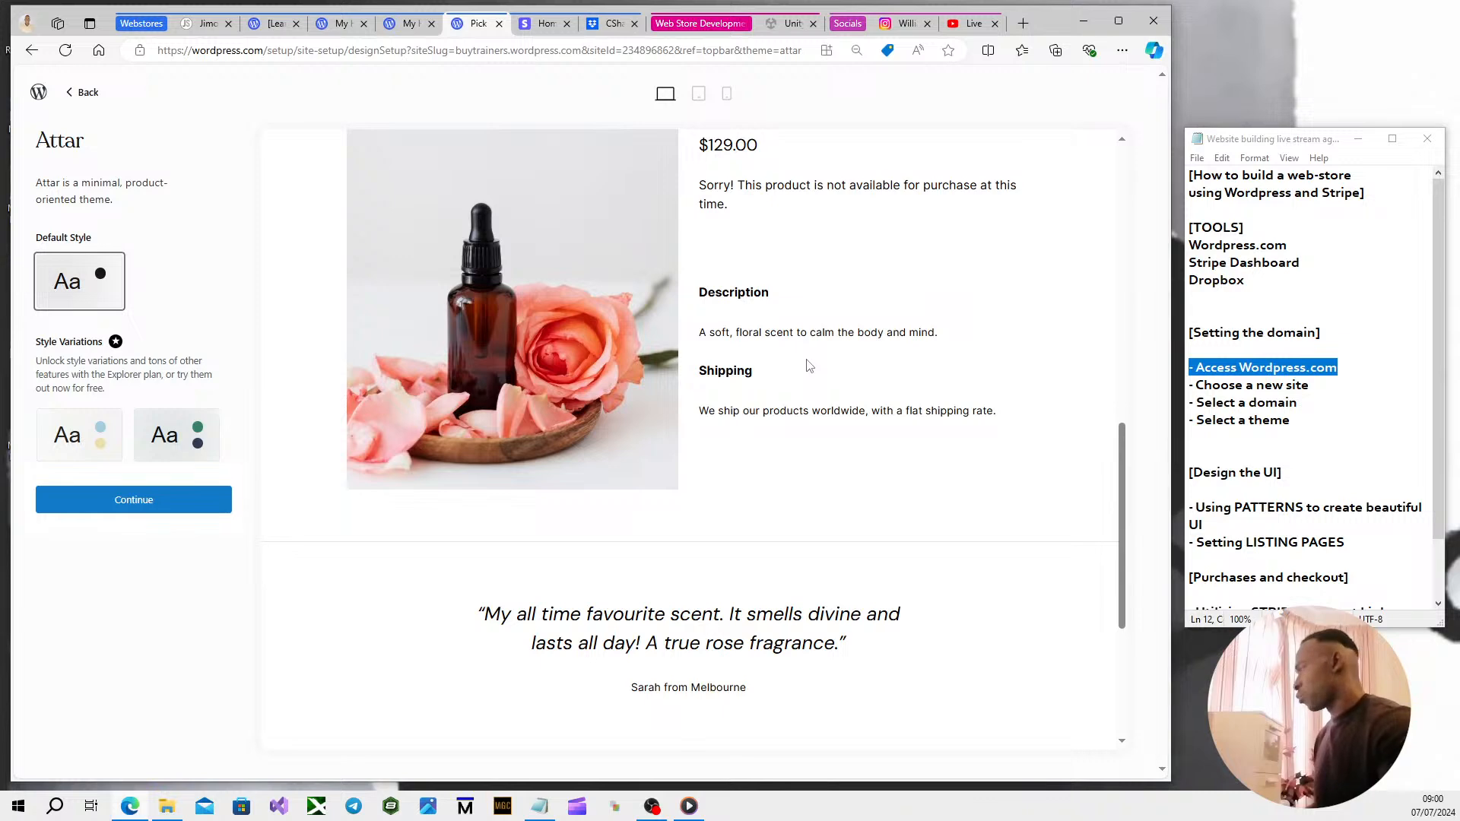
{"action": "scroll", "coordinate": [729, 416], "scroll_direction": "down", "scroll_amount": 4}
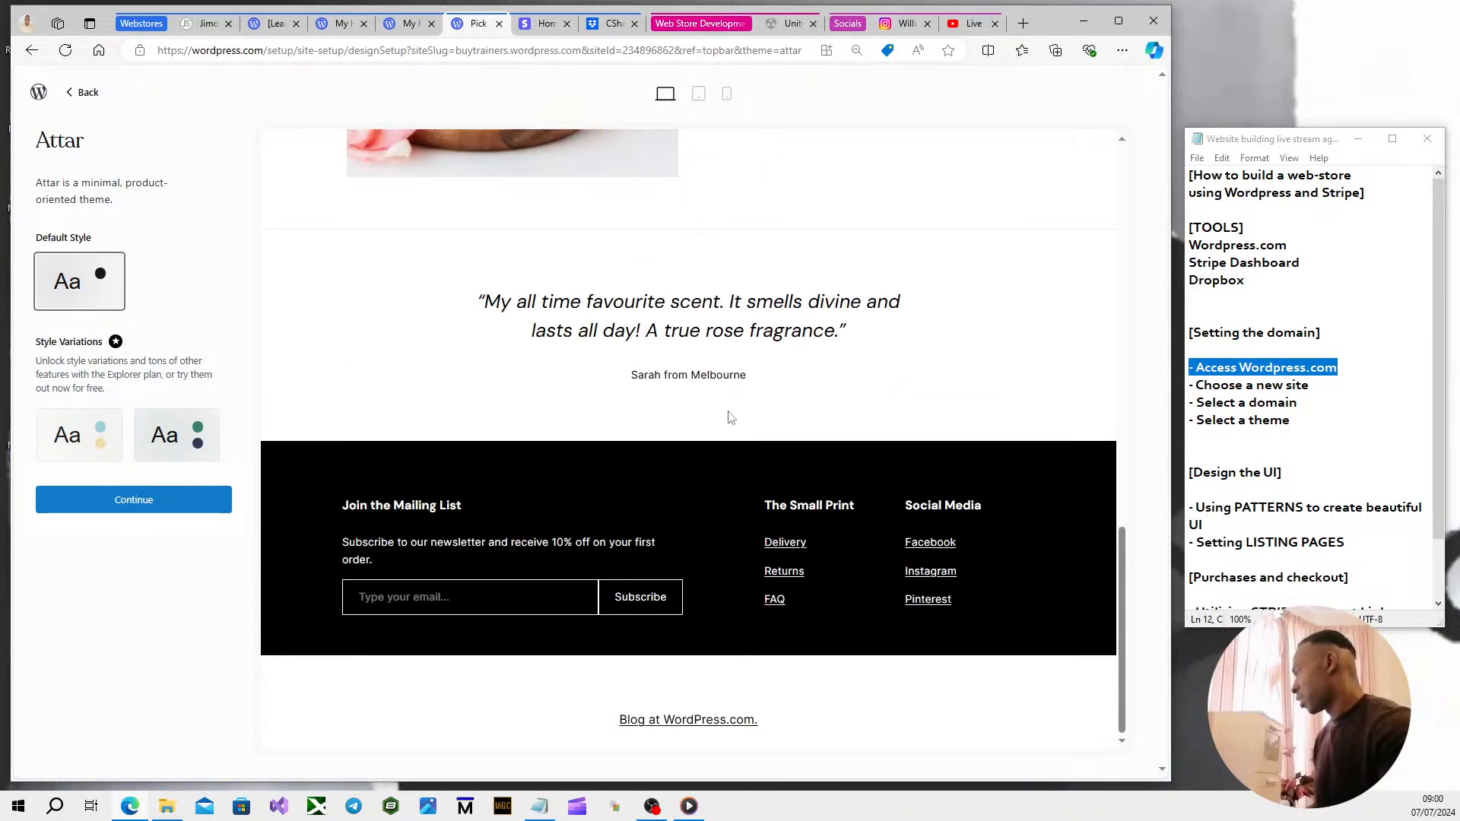
{"action": "scroll", "coordinate": [694, 521], "scroll_direction": "up", "scroll_amount": 10}
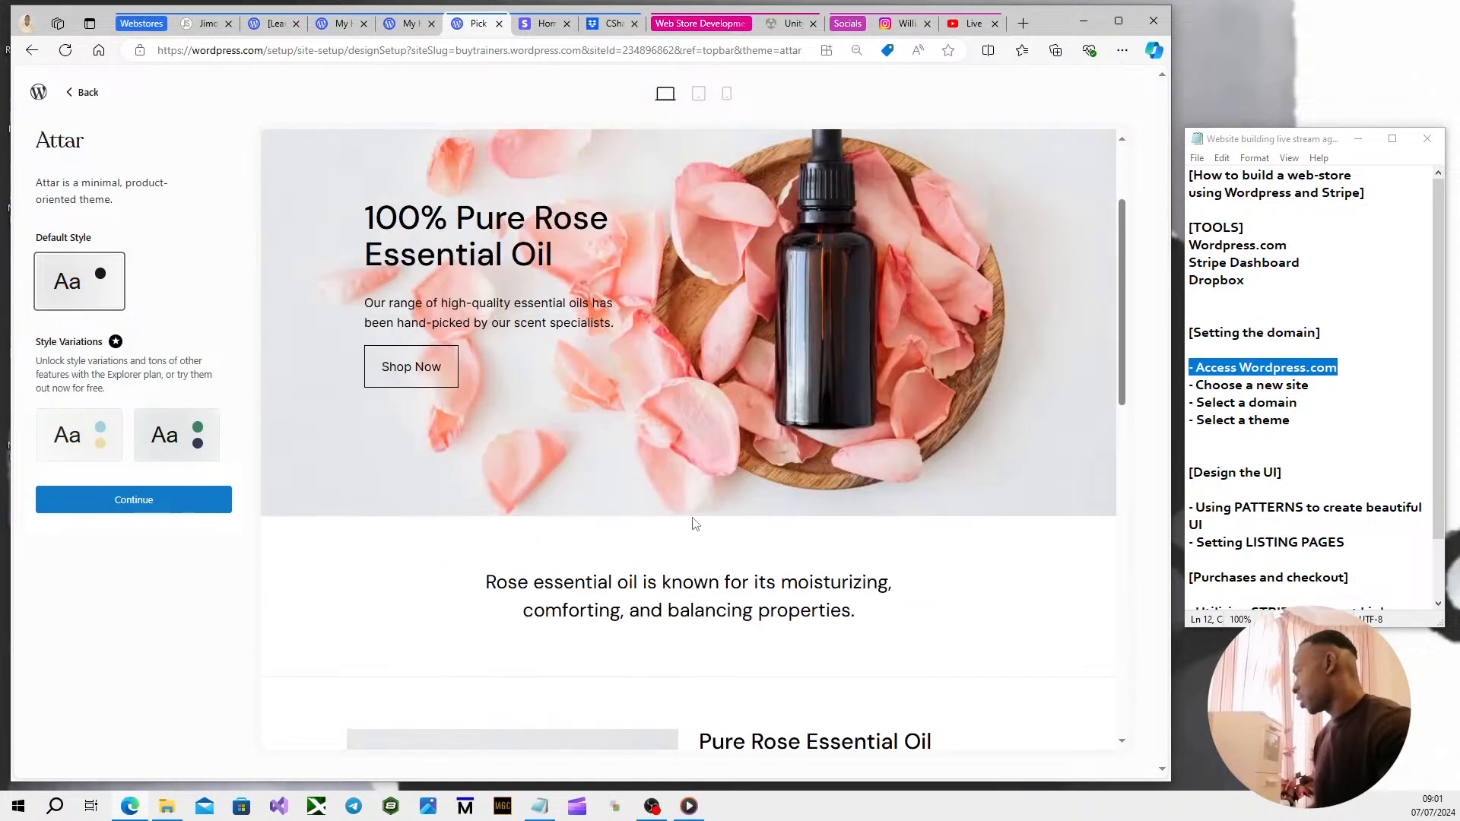
{"action": "scroll", "coordinate": [694, 521], "scroll_direction": "down", "scroll_amount": 10}
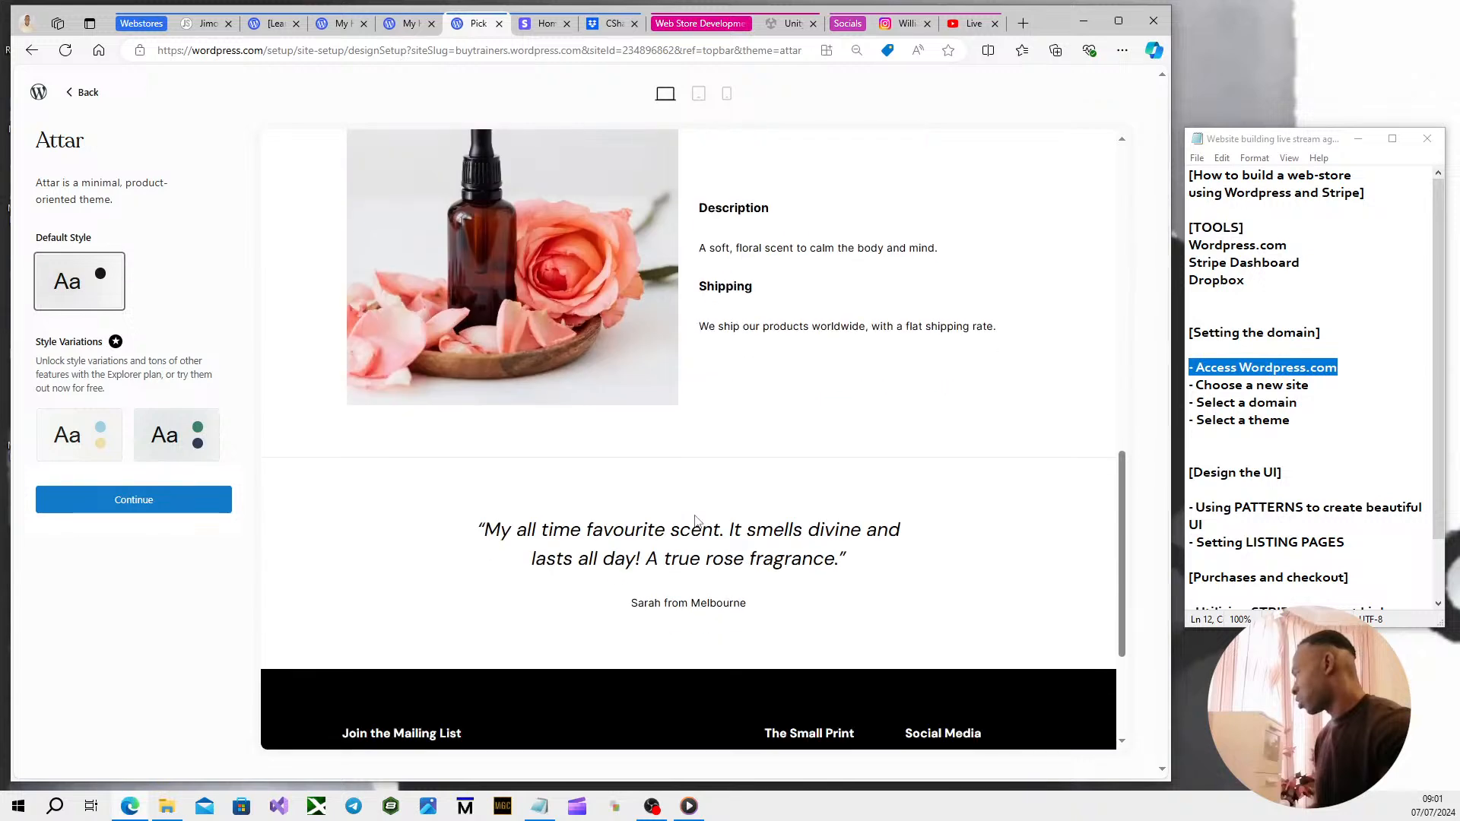
{"action": "scroll", "coordinate": [696, 525], "scroll_direction": "up", "scroll_amount": 12}
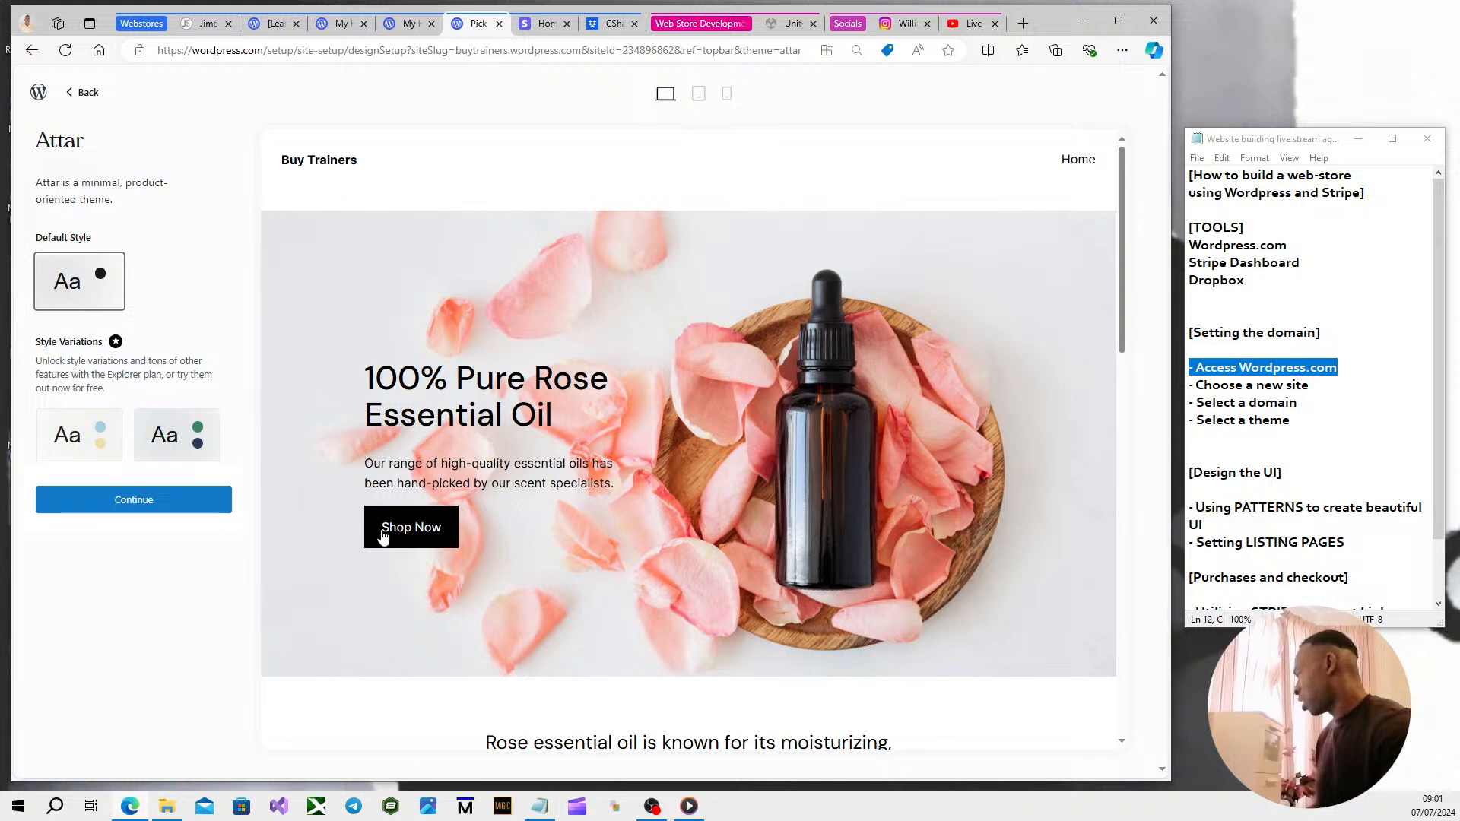
{"action": "scroll", "coordinate": [707, 565], "scroll_direction": "down", "scroll_amount": 6}
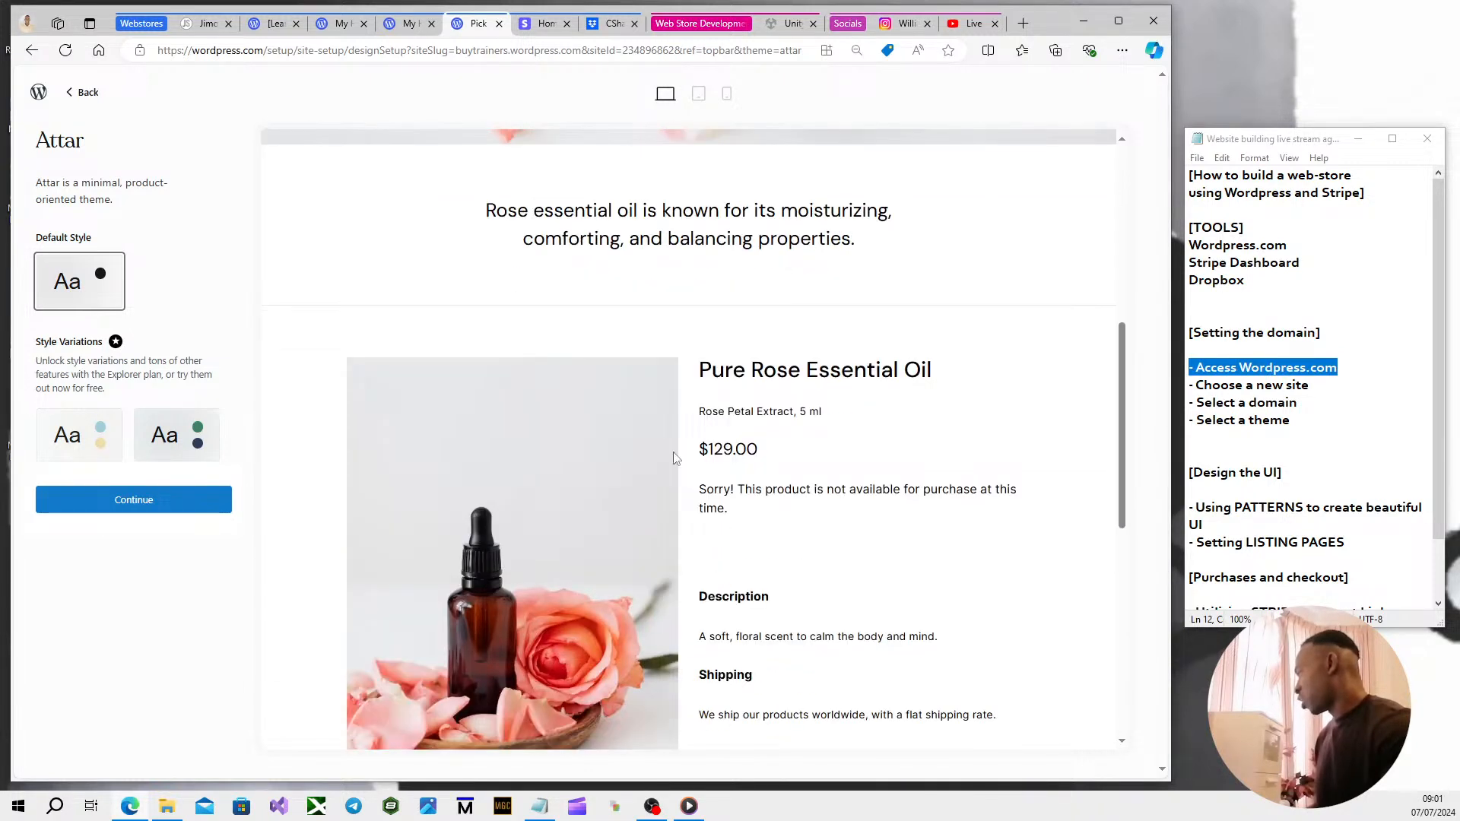
{"action": "scroll", "coordinate": [719, 431], "scroll_direction": "down", "scroll_amount": 6}
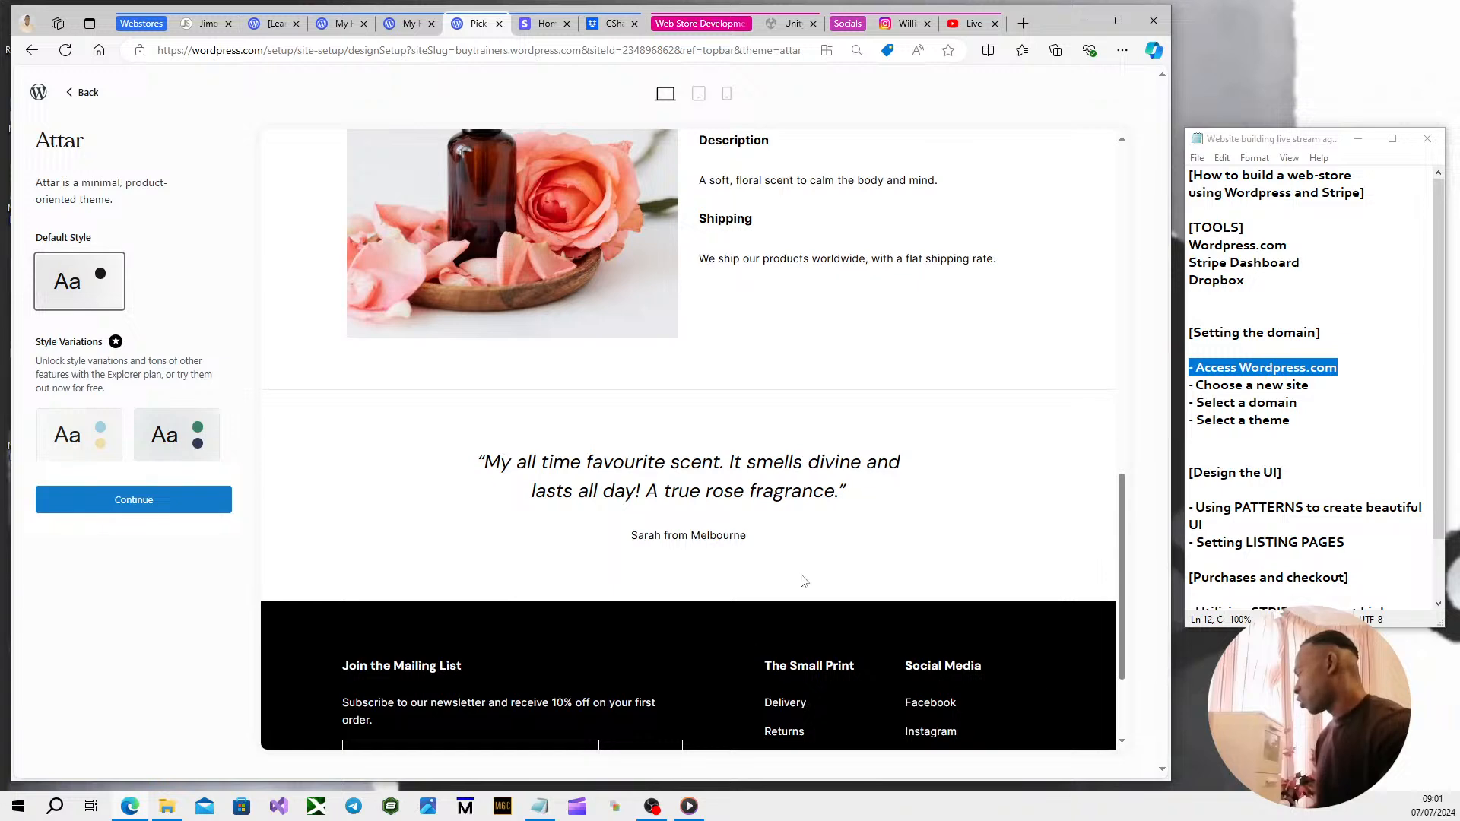
{"action": "scroll", "coordinate": [798, 579], "scroll_direction": "up", "scroll_amount": 6}
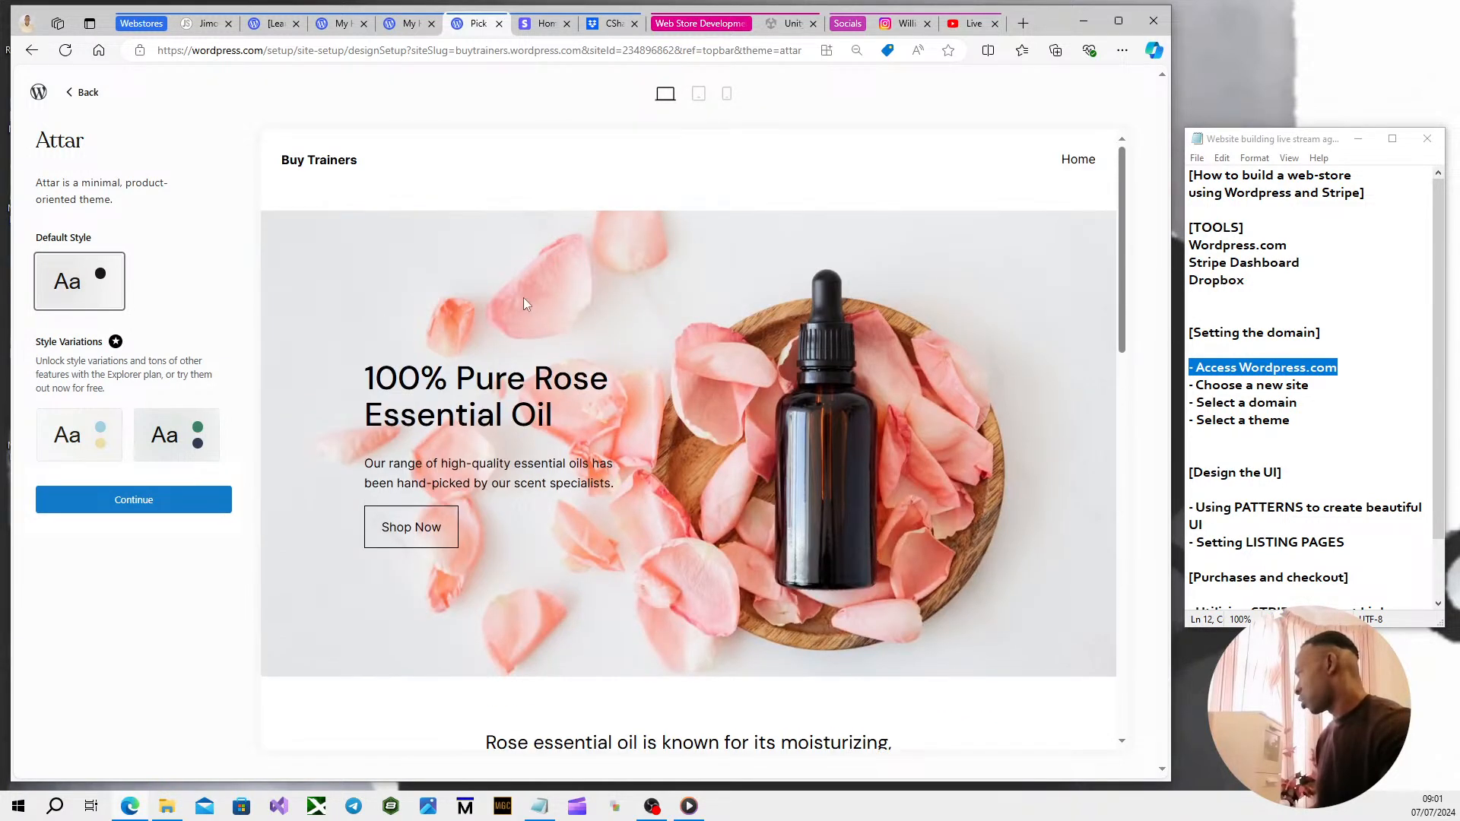
{"action": "left_click", "coordinate": [151, 506]}
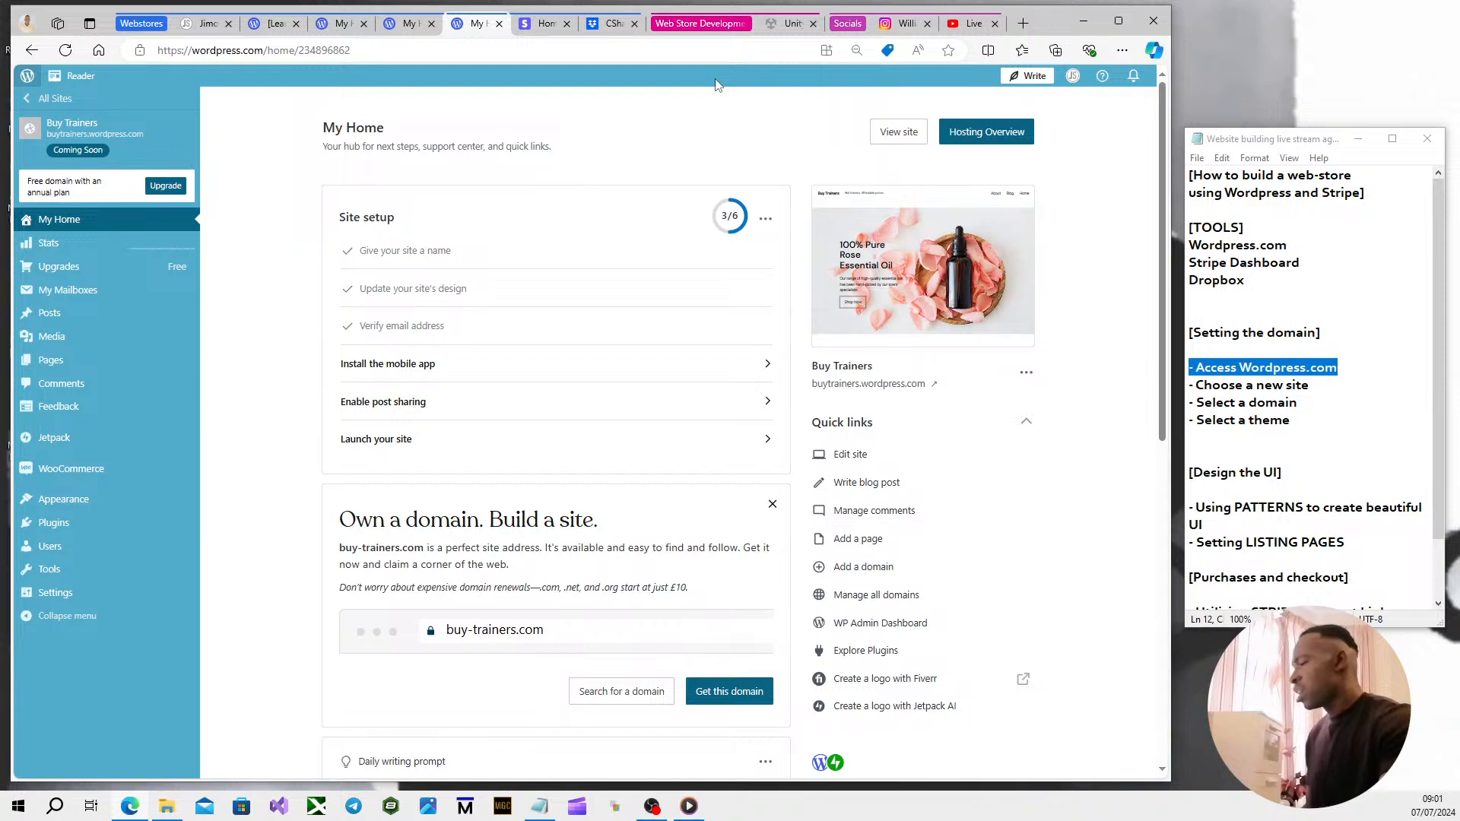
Switch to the Unity Asset Store homepage and examine its layout as an example web store.
{"action": "left_click", "coordinate": [774, 27]}
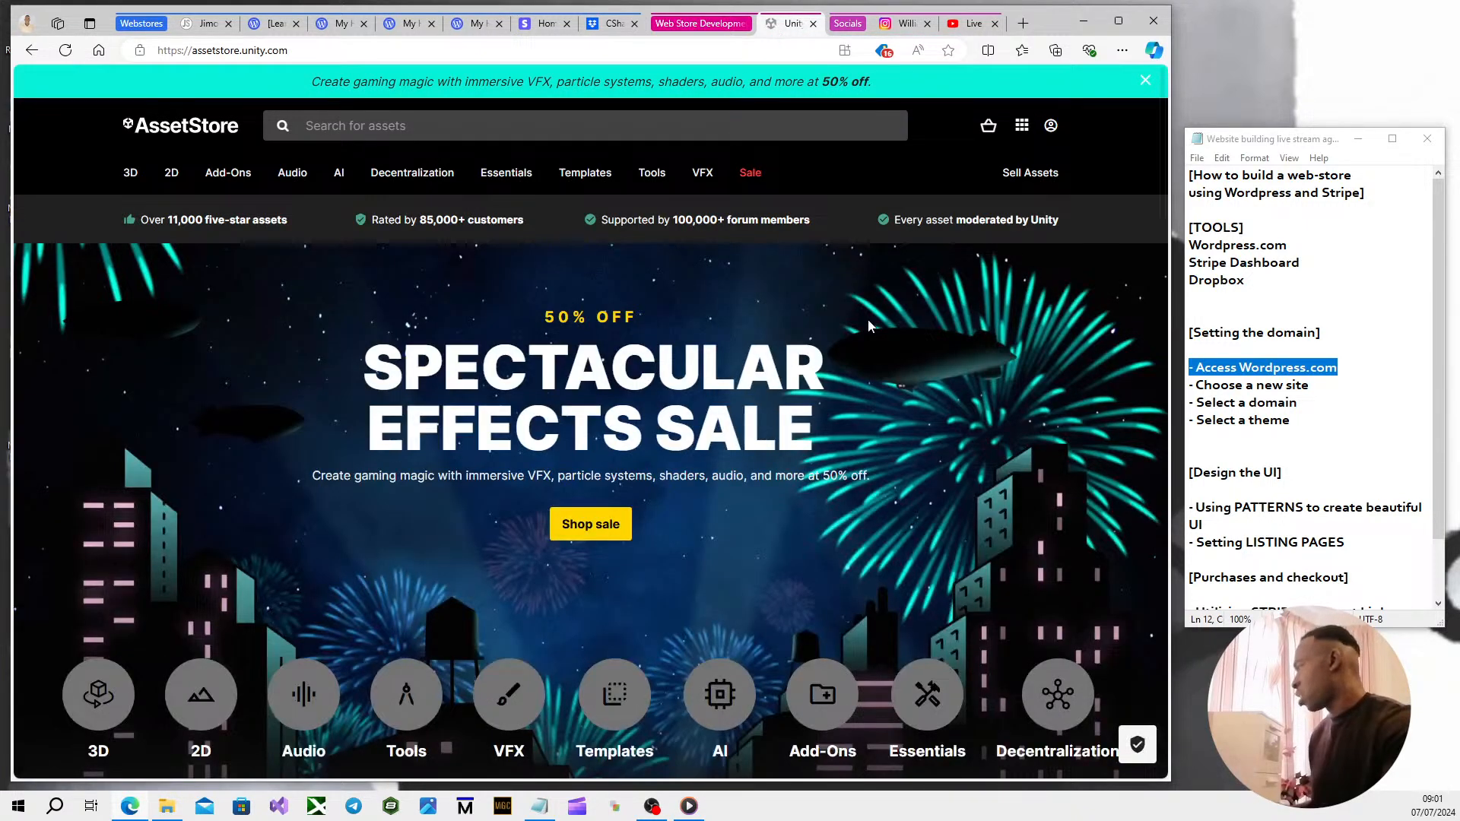
{"action": "left_click_drag", "start_coordinate": [1164, 169], "coordinate": [1152, 317]}
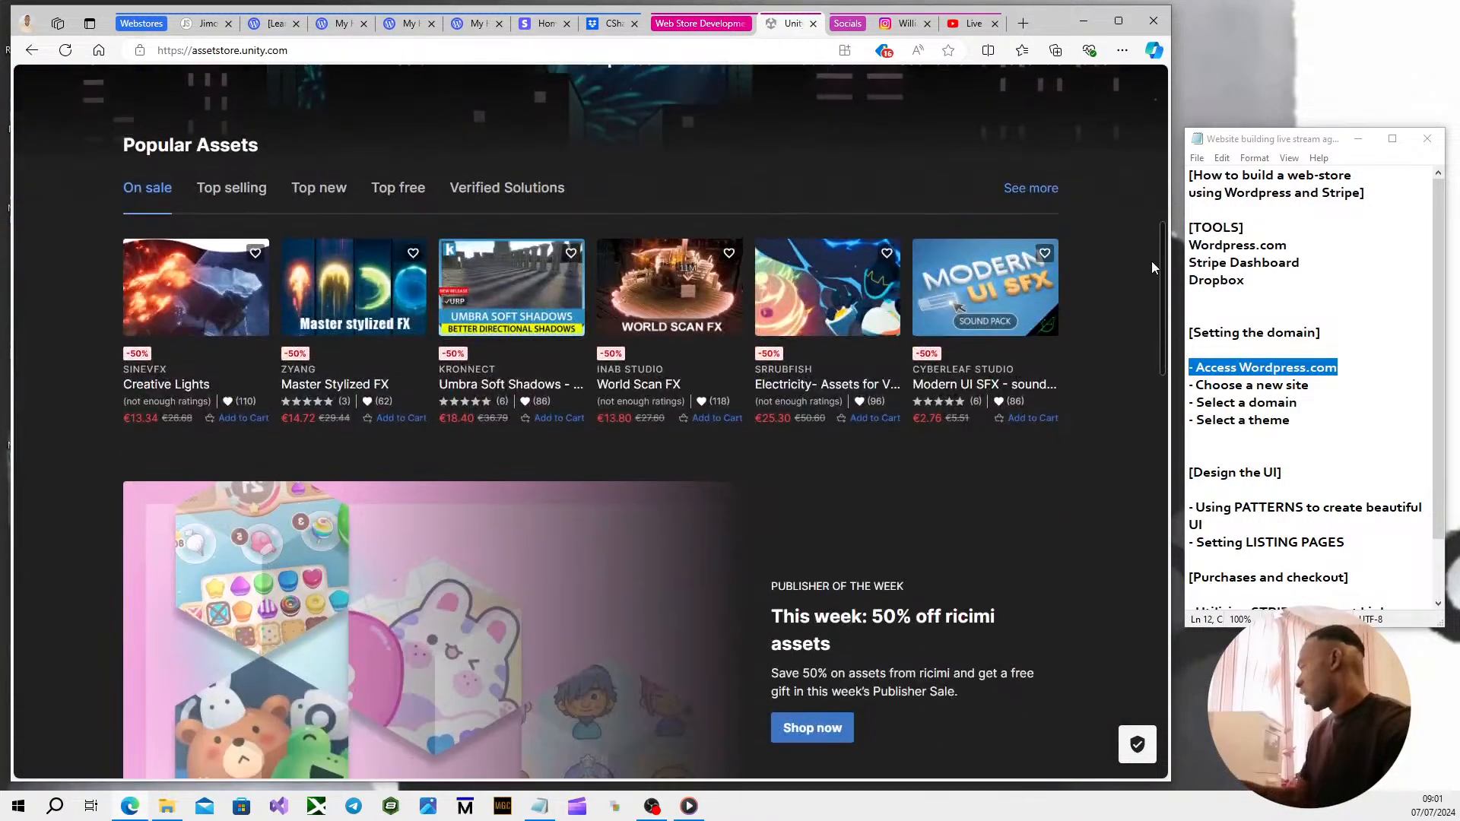
{"action": "left_click_drag", "start_coordinate": [1151, 261], "coordinate": [1152, 169]}
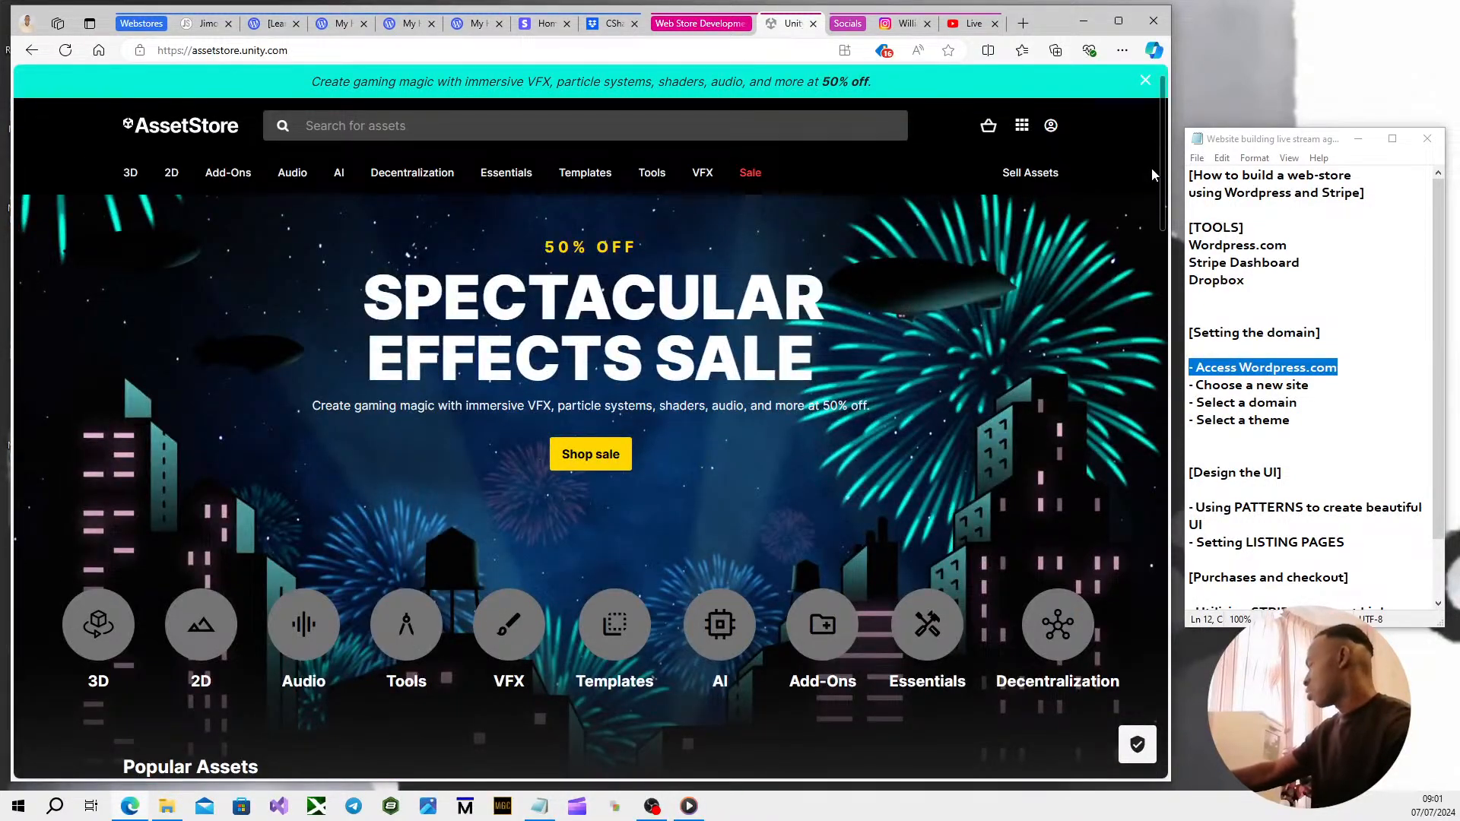
{"action": "left_click_drag", "start_coordinate": [1151, 167], "coordinate": [1137, 420]}
{"action": "scroll", "coordinate": [1136, 420], "scroll_direction": "down", "scroll_amount": 15}
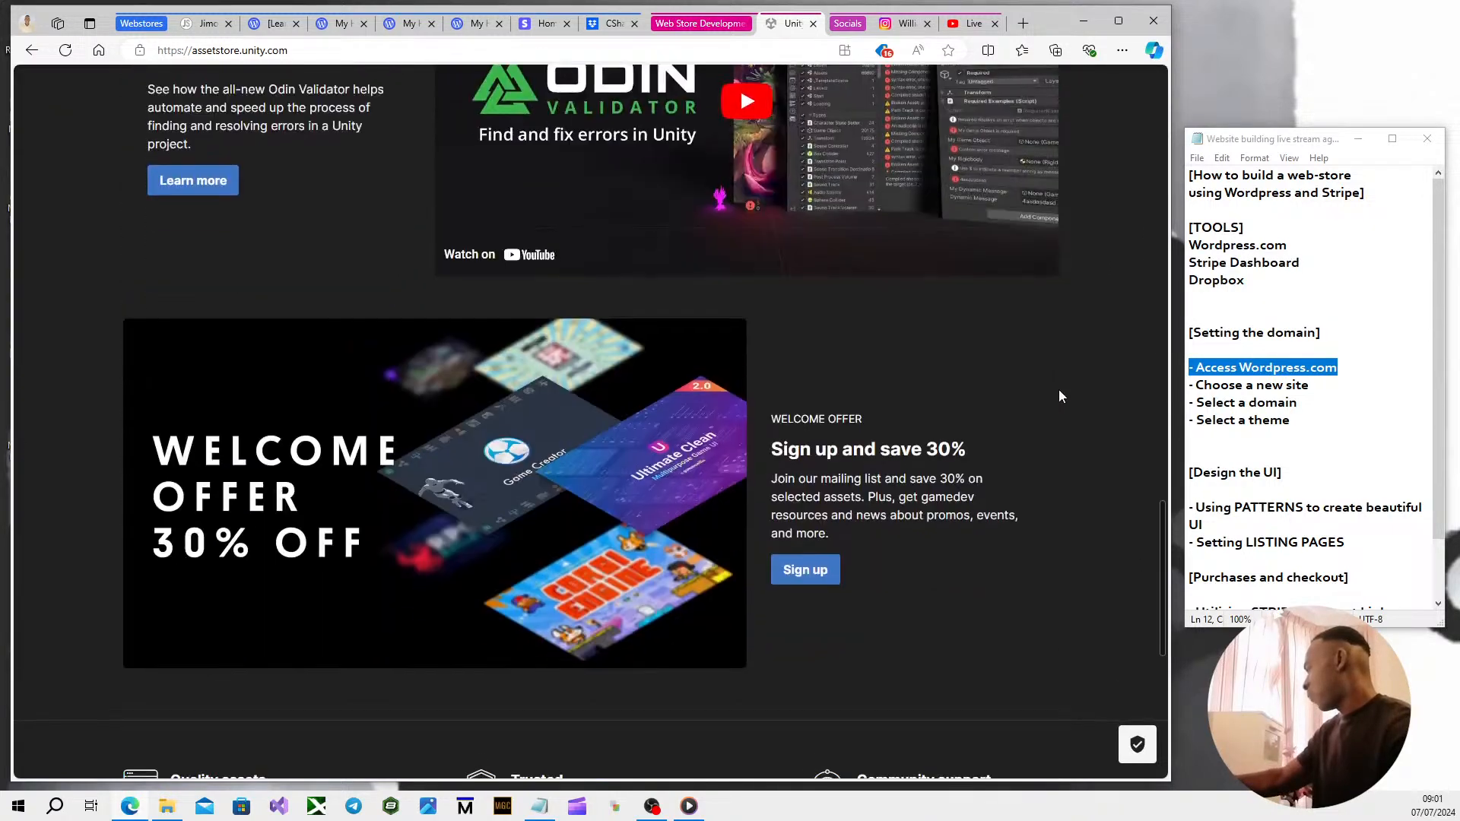
Review the Unity Asset Store homepage from its footer back up to the sale banner, and return to the Buy Trainers dashboard.
{"action": "scroll", "coordinate": [1061, 396], "scroll_direction": "down", "scroll_amount": 1}
{"action": "scroll", "coordinate": [1060, 395], "scroll_direction": "up", "scroll_amount": 3}
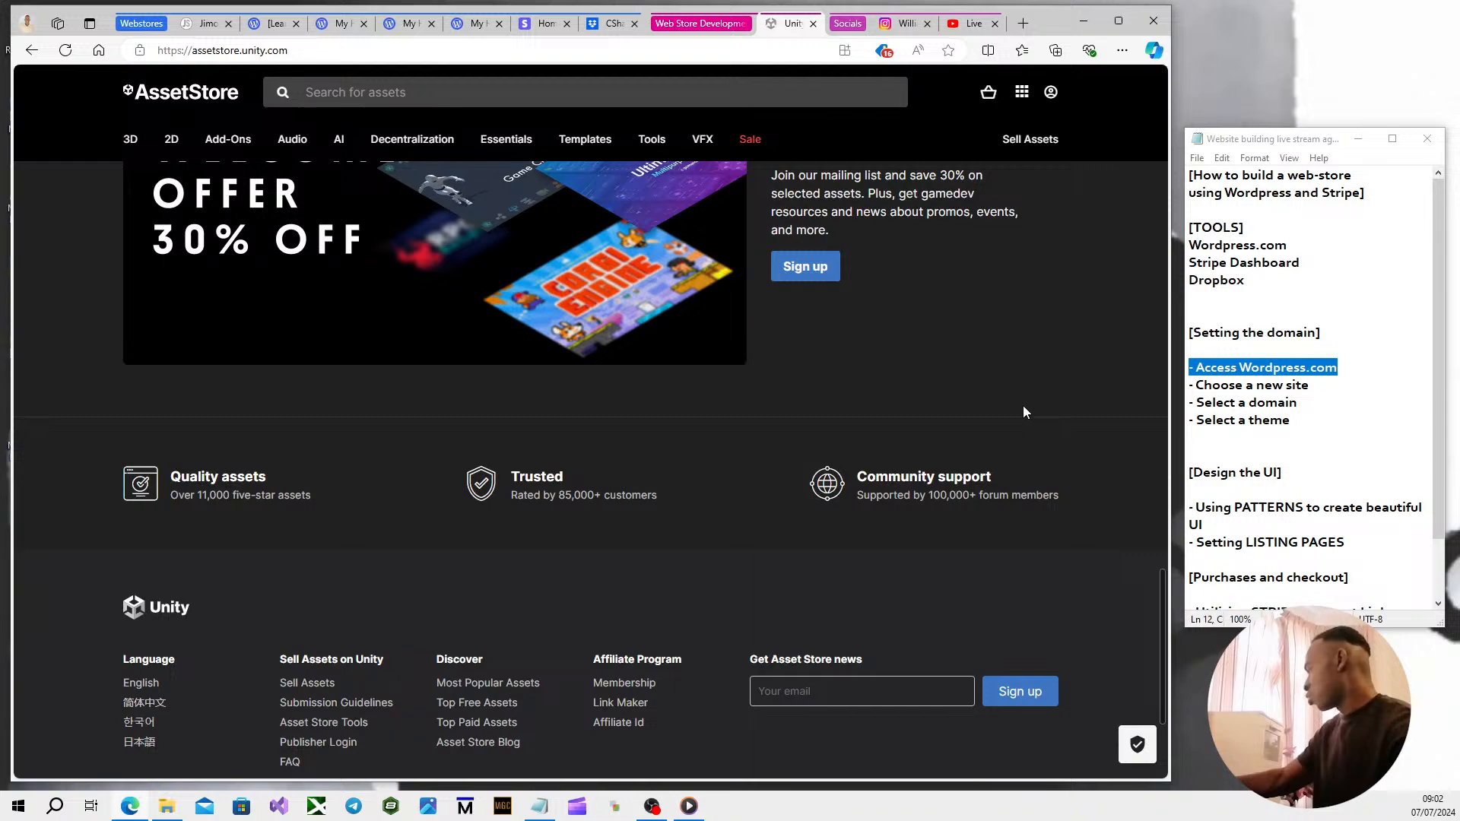
{"action": "scroll", "coordinate": [1018, 437], "scroll_direction": "up", "scroll_amount": 9}
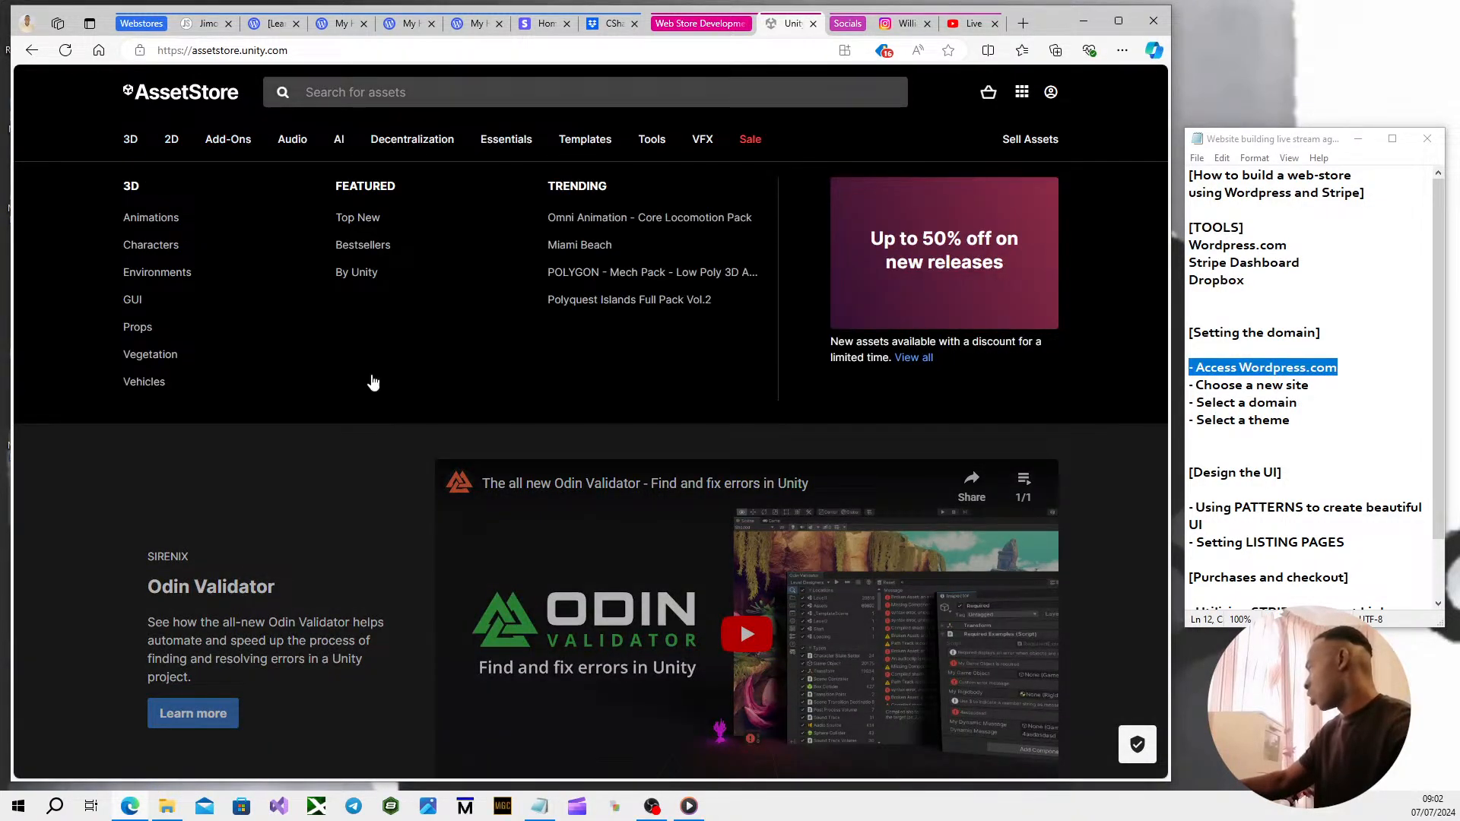
{"action": "scroll", "coordinate": [448, 488], "scroll_direction": "up", "scroll_amount": 5}
{"action": "scroll", "coordinate": [454, 486], "scroll_direction": "up", "scroll_amount": 5}
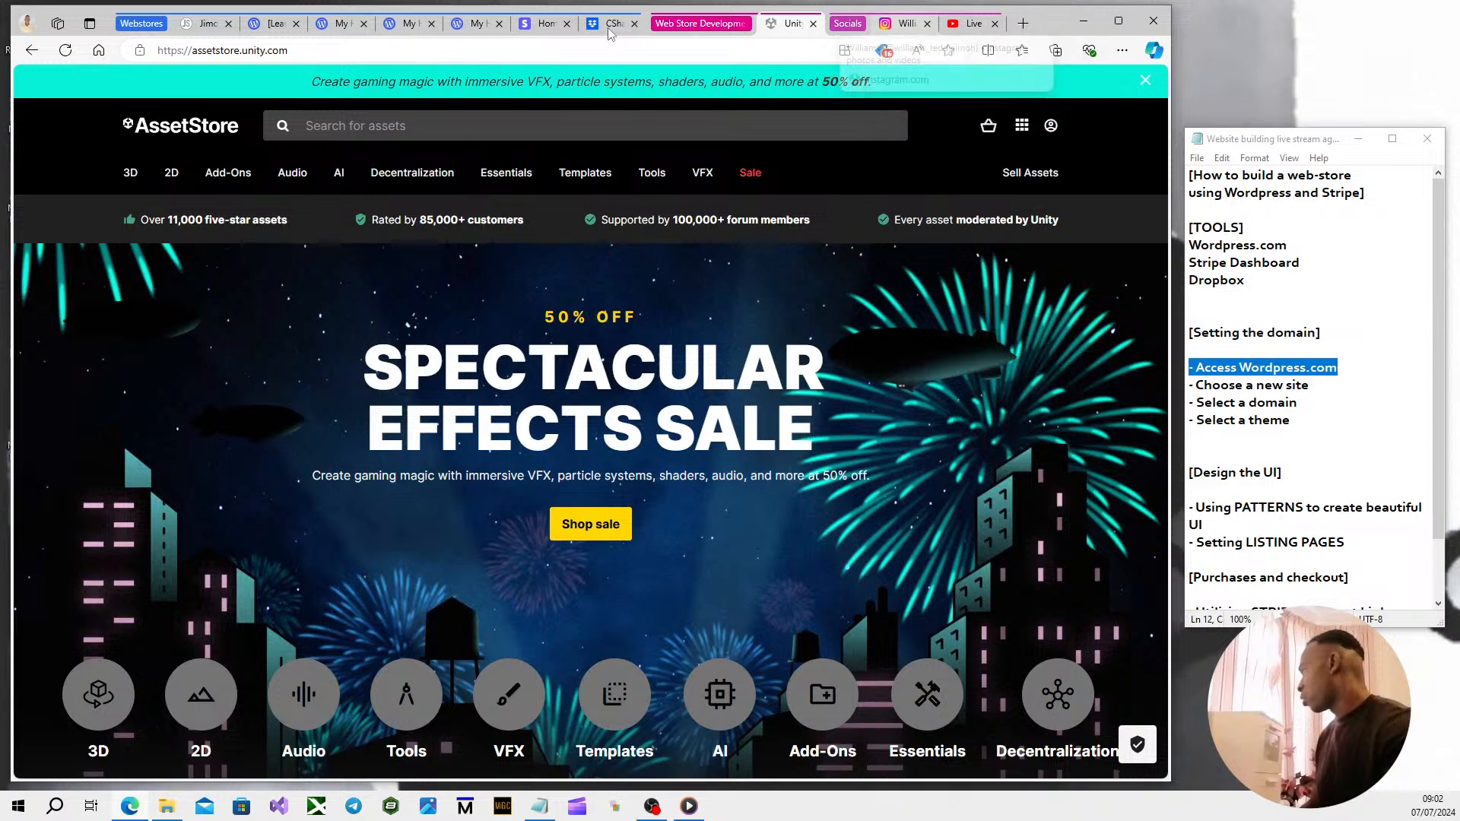
{"action": "left_click", "coordinate": [471, 28]}
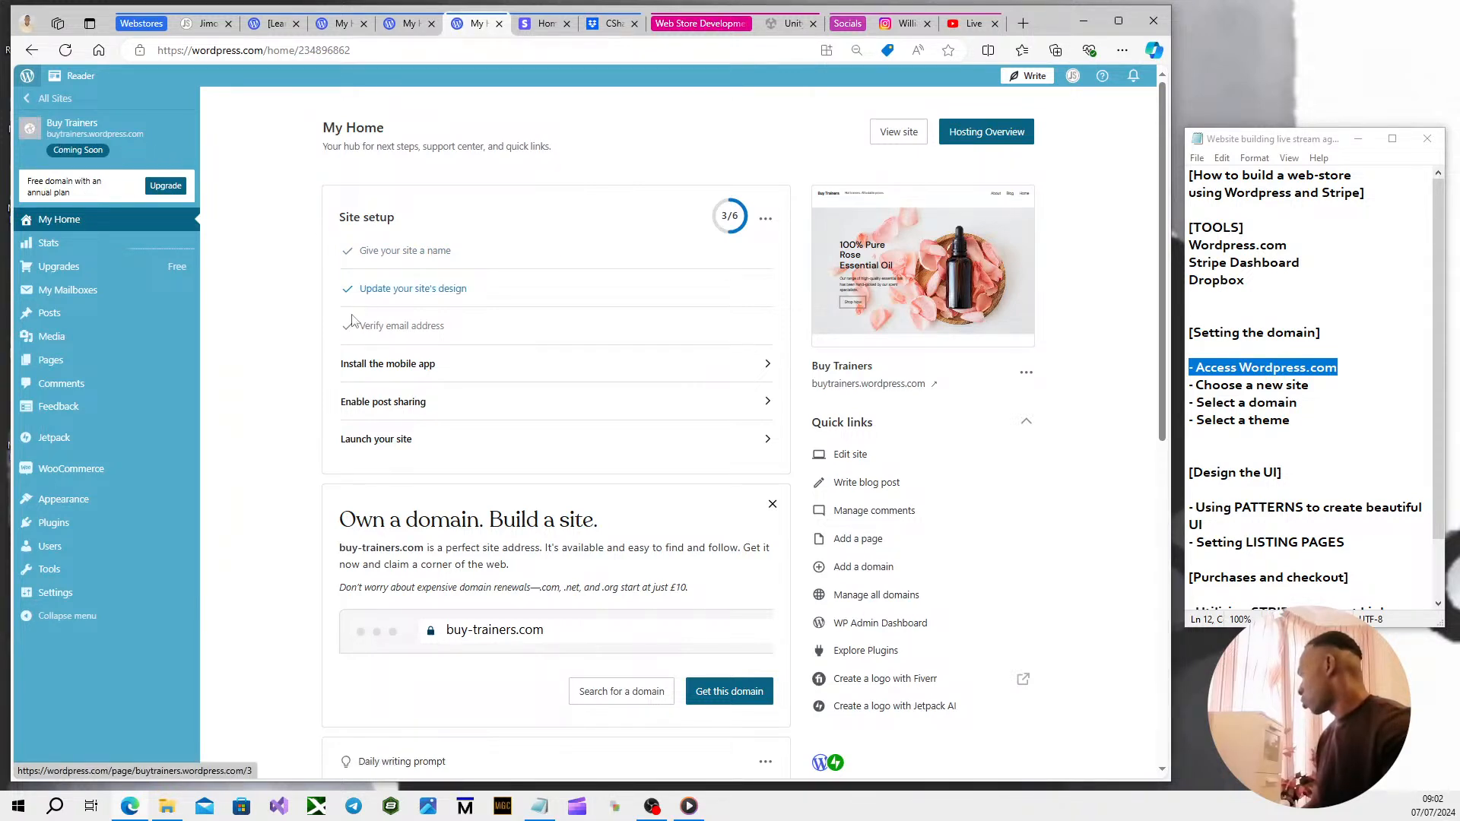
{"action": "scroll", "coordinate": [352, 320], "scroll_direction": "down", "scroll_amount": 4}
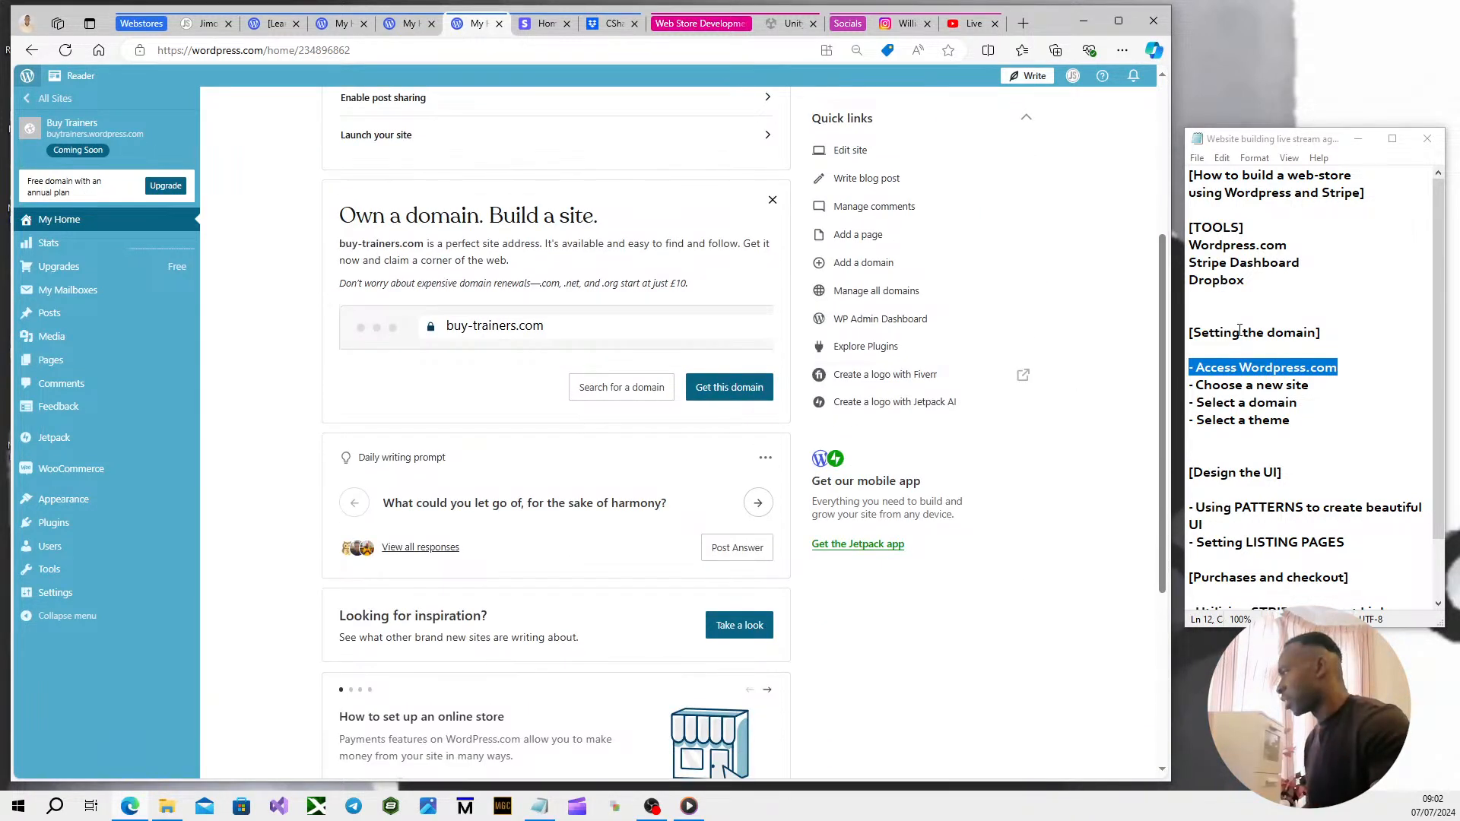
Mark all four "Setting the domain" items in the Notepad plan with [X] and save the file.
{"action": "left_click", "coordinate": [1239, 332]}
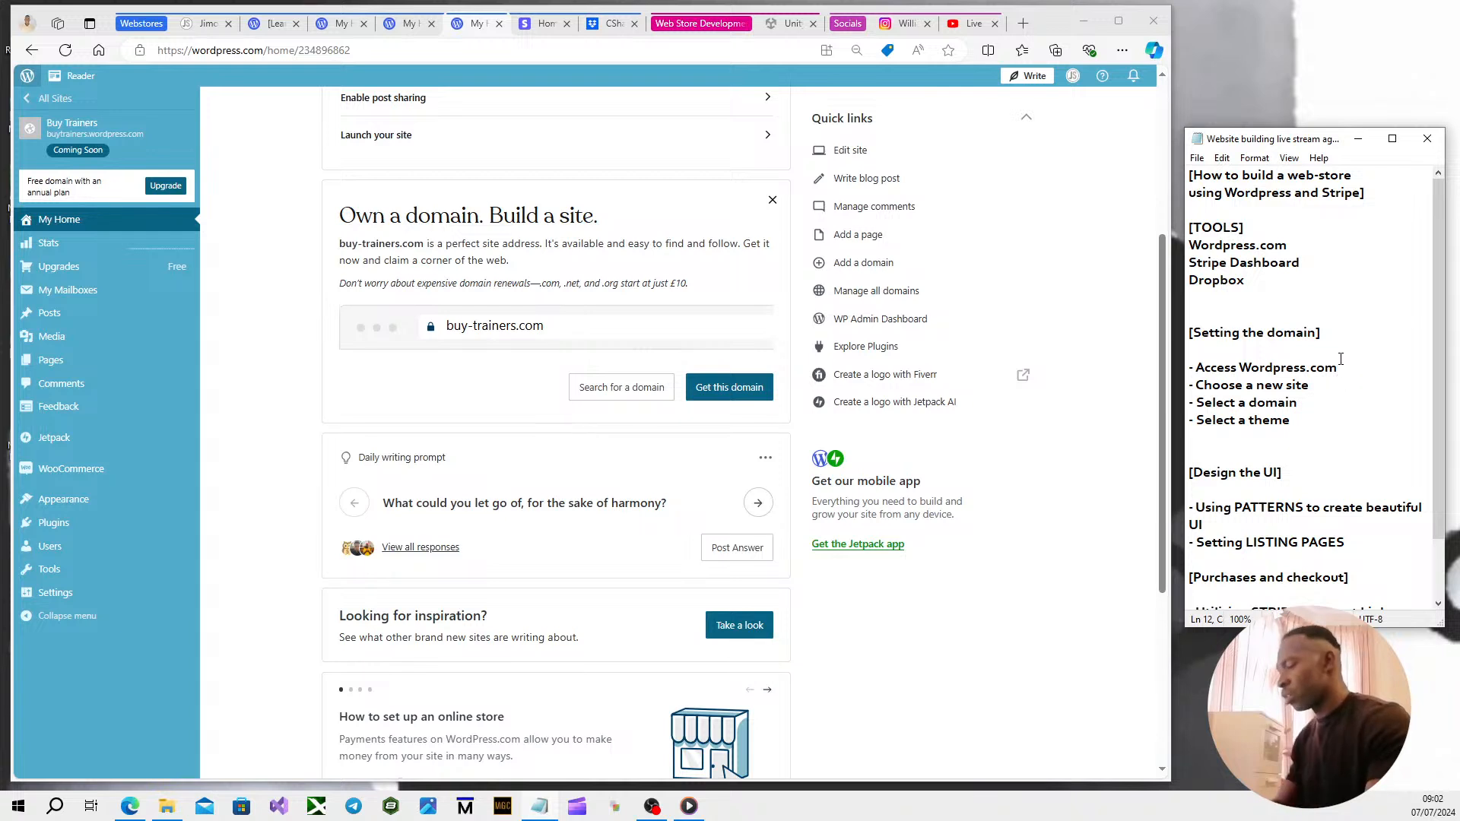
{"action": "type", "text": "[X]"}
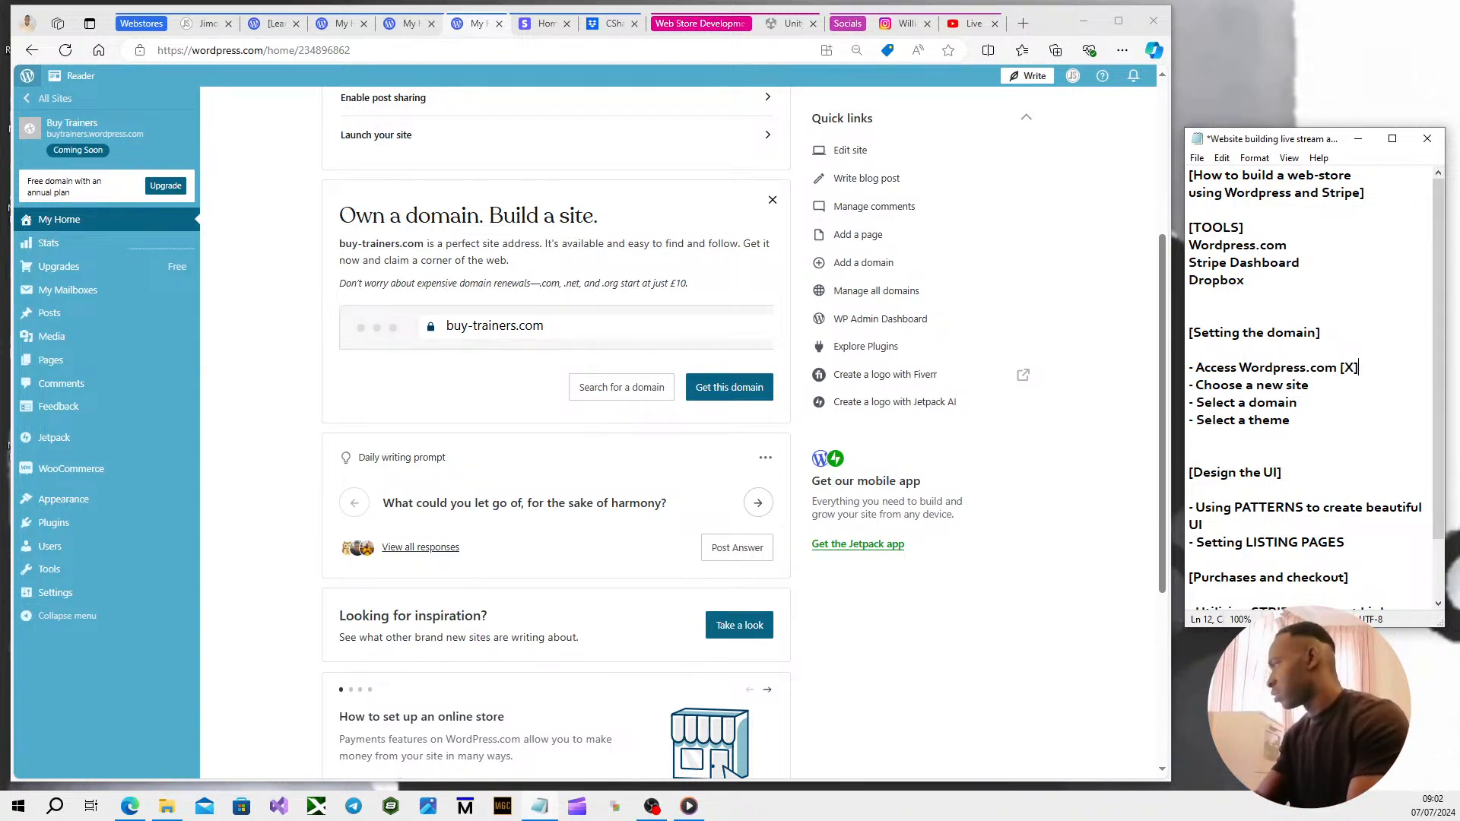
{"action": "key", "text": "Down"}
{"action": "type", "text": "[X]"}
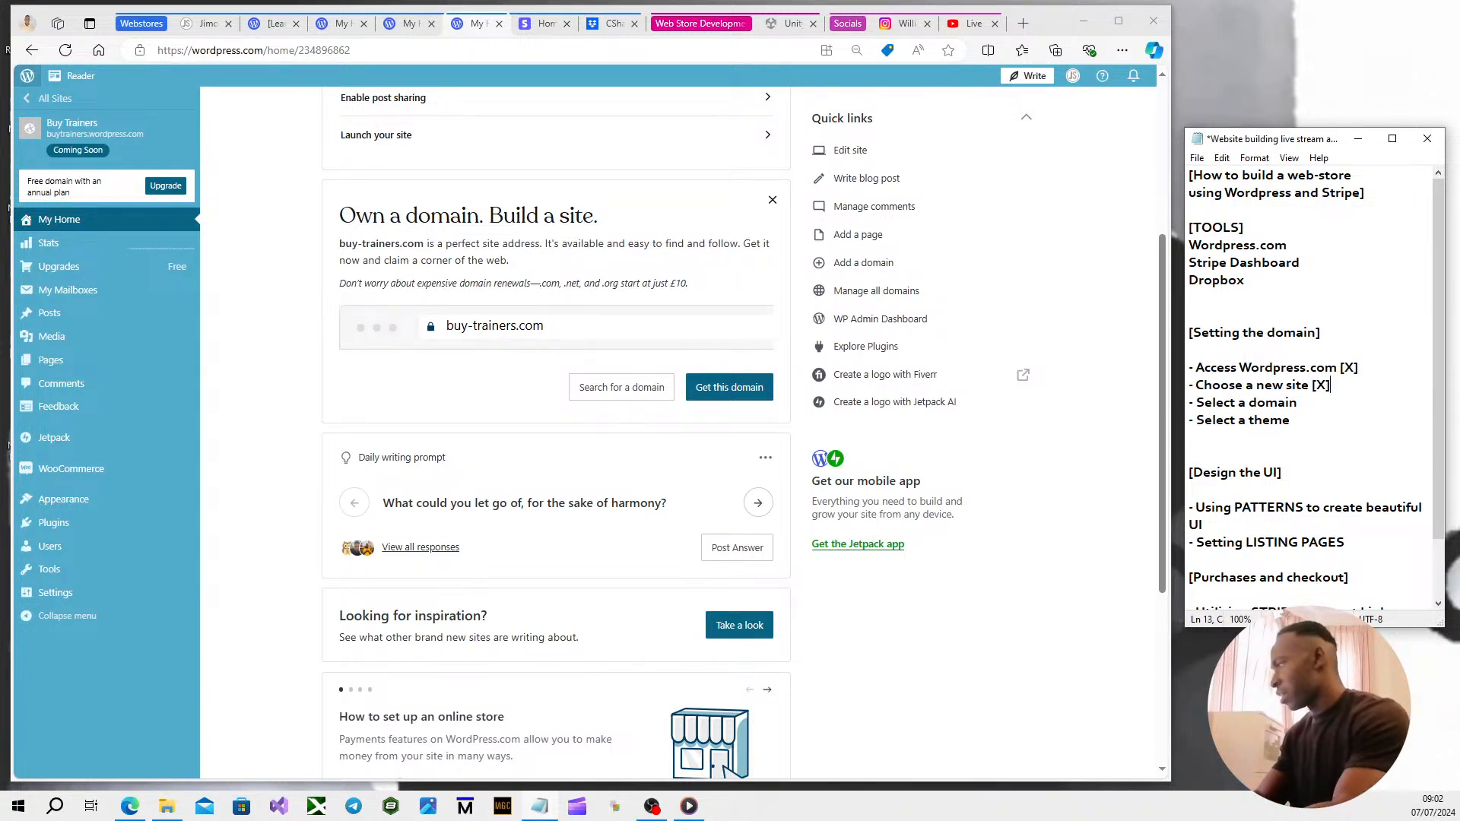
{"action": "type", "text": "[X]"}
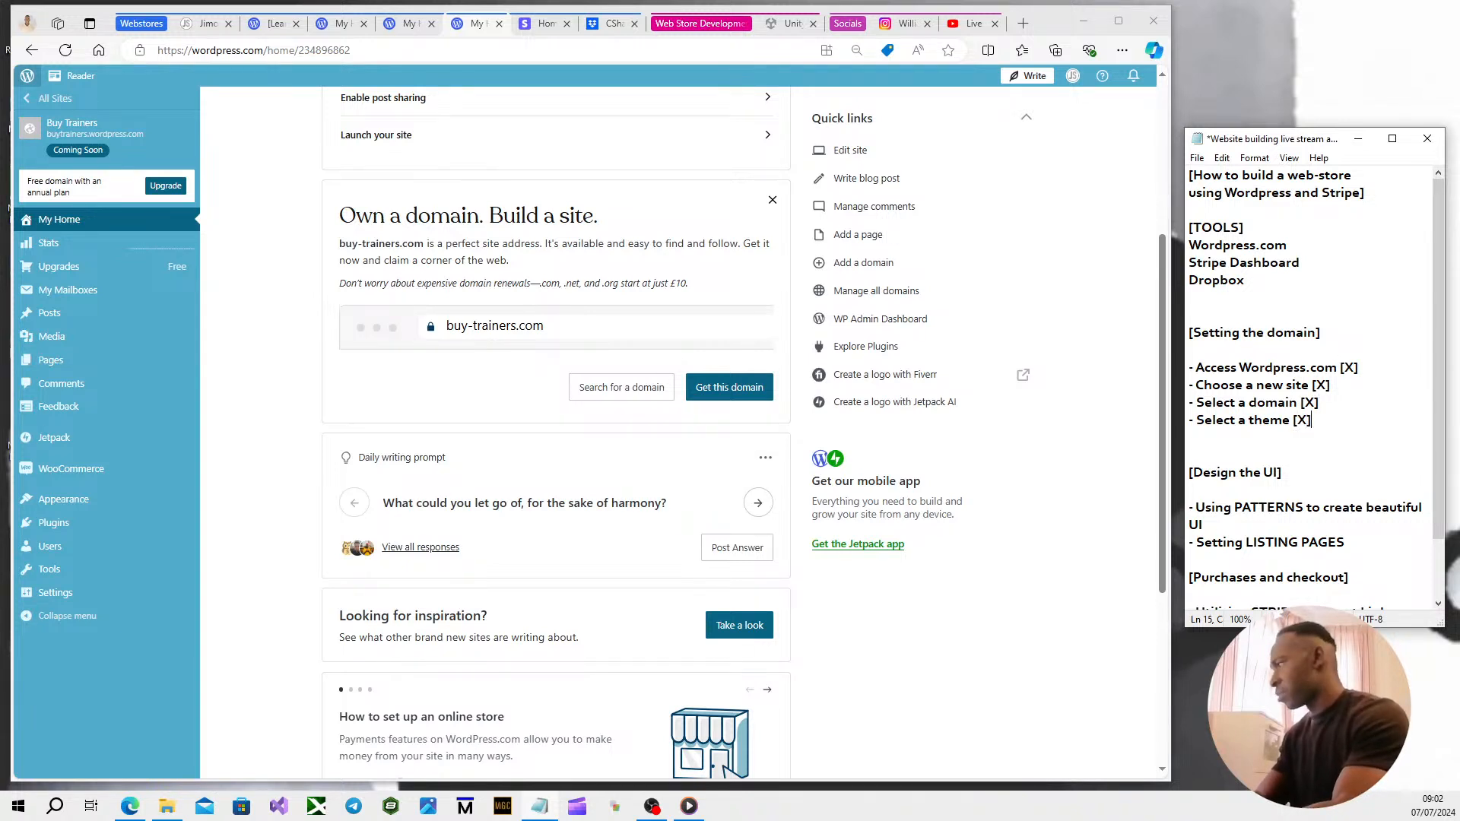
{"action": "key", "text": "ctrl+s"}
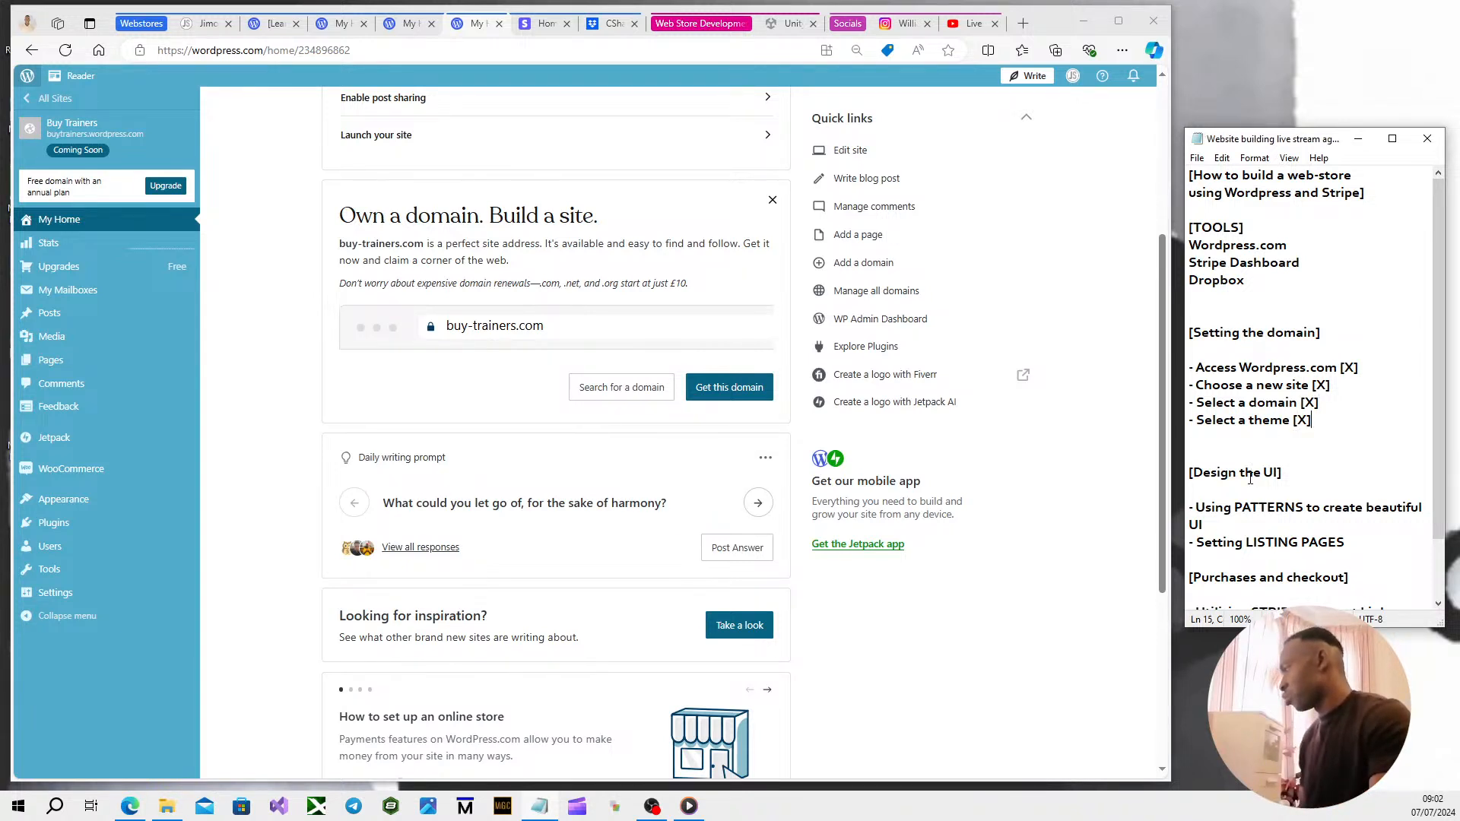
View the Buy Trainers site from its dashboard and examine the homepage content and the extra options for the site.
{"action": "scroll", "coordinate": [207, 302], "scroll_direction": "up", "scroll_amount": 5}
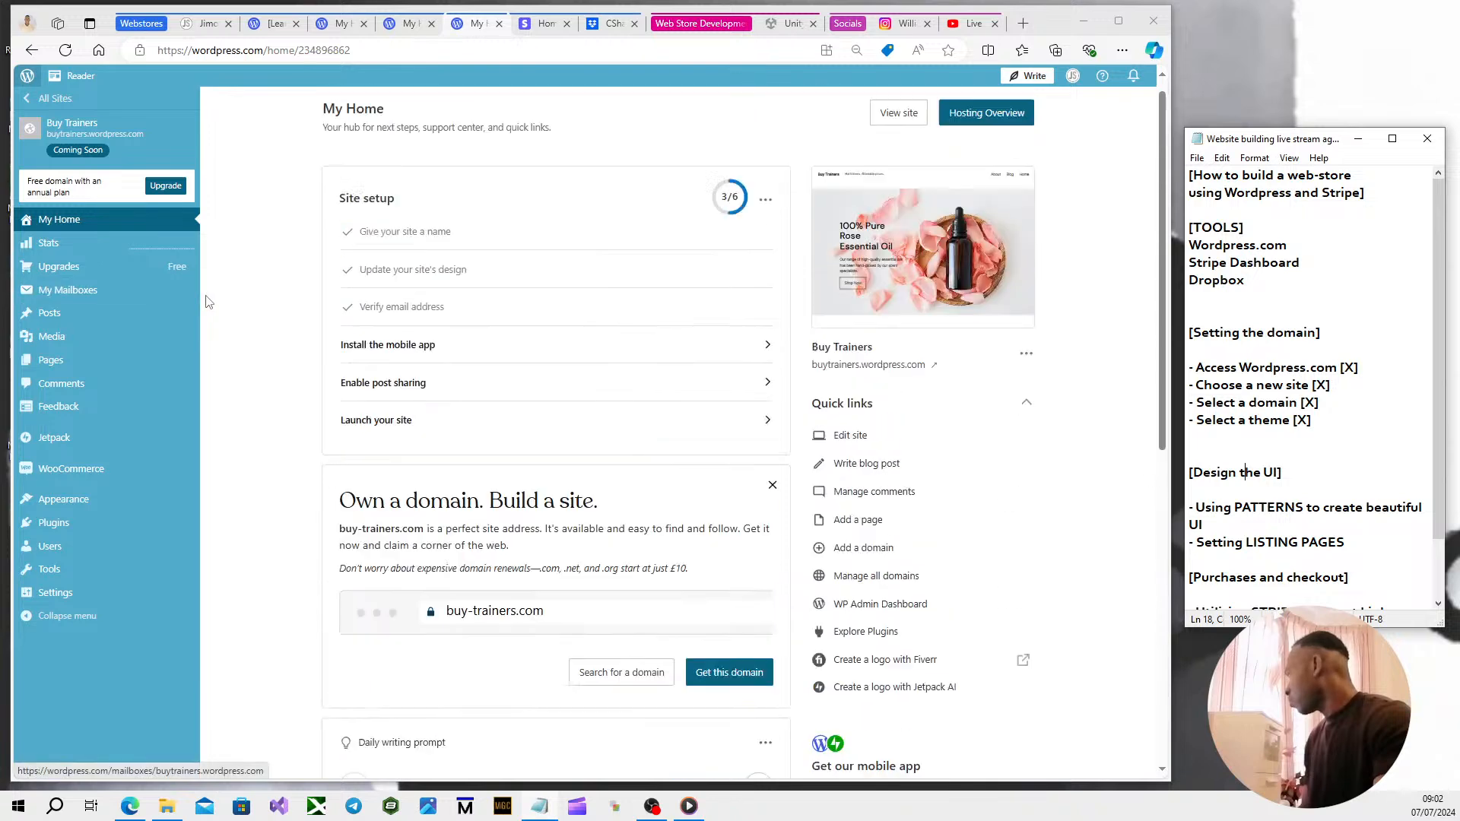
{"action": "scroll", "coordinate": [222, 298], "scroll_direction": "down", "scroll_amount": 6}
{"action": "scroll", "coordinate": [222, 298], "scroll_direction": "up", "scroll_amount": 5}
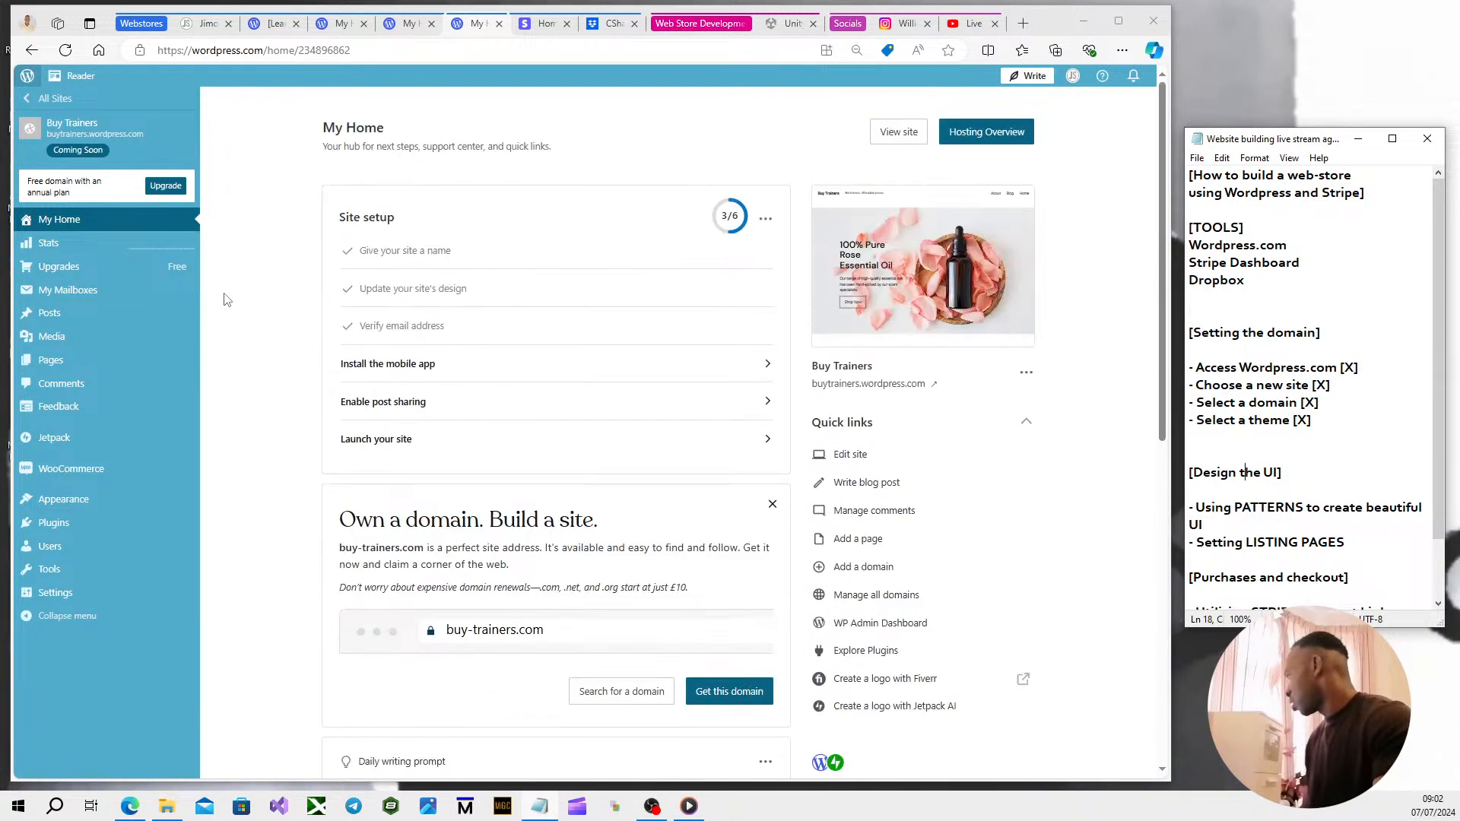
{"action": "left_click", "coordinate": [899, 135]}
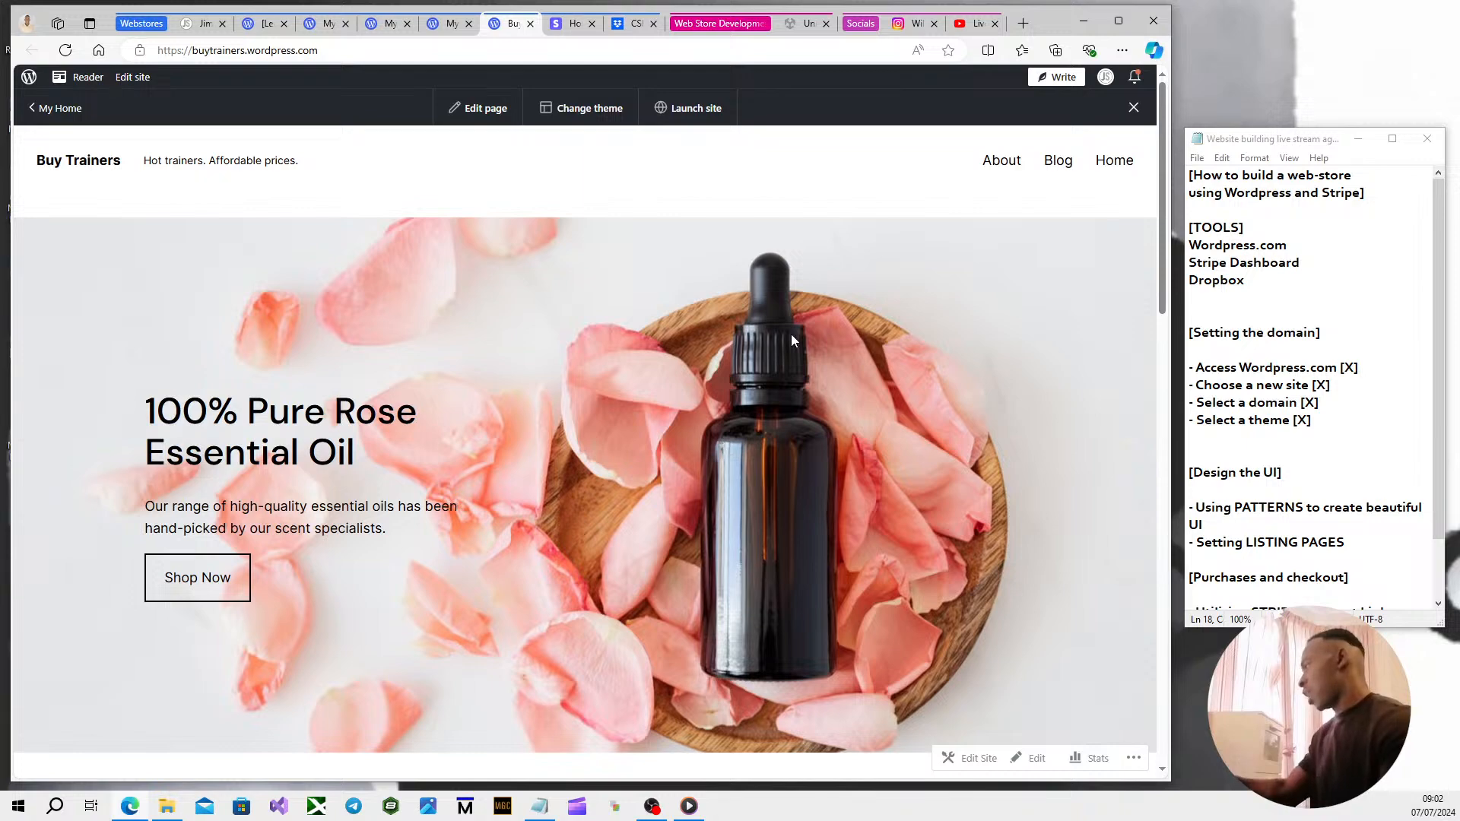
{"action": "scroll", "coordinate": [661, 357], "scroll_direction": "down", "scroll_amount": 10}
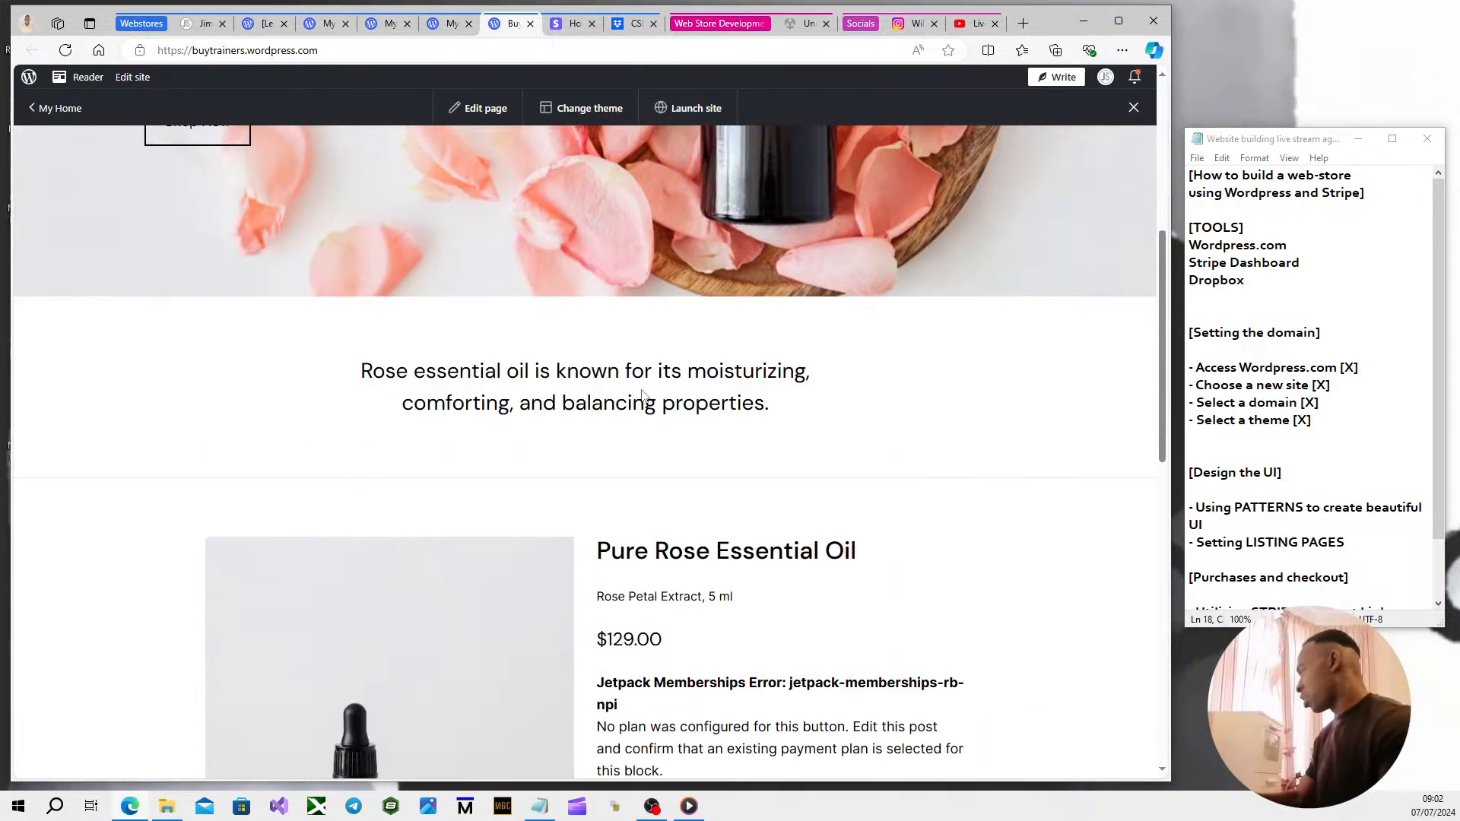
{"action": "scroll", "coordinate": [644, 409], "scroll_direction": "up", "scroll_amount": 9}
{"action": "scroll", "coordinate": [645, 408], "scroll_direction": "up", "scroll_amount": 1}
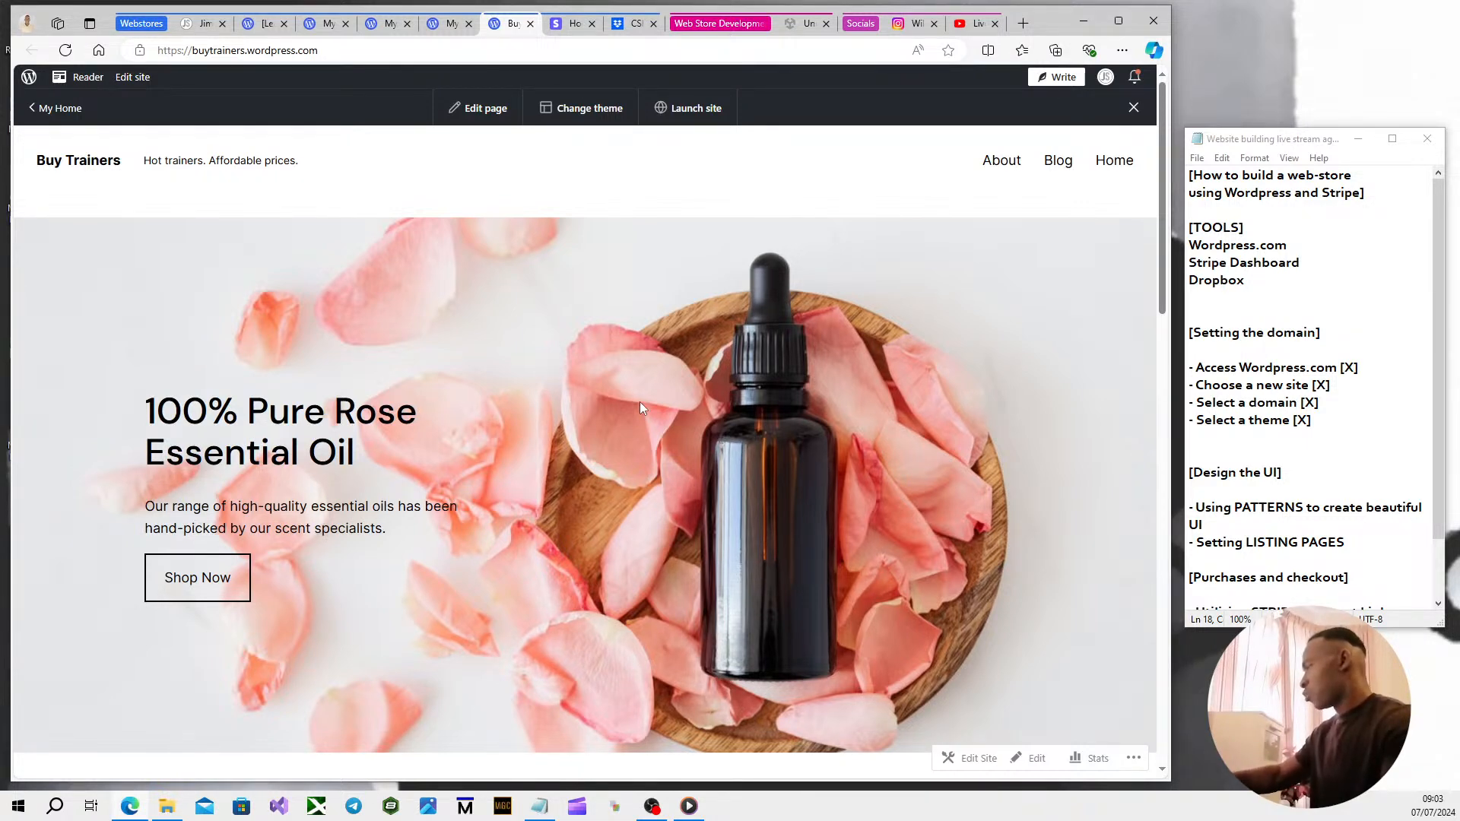
{"action": "scroll", "coordinate": [640, 408], "scroll_direction": "down", "scroll_amount": 5}
{"action": "scroll", "coordinate": [640, 408], "scroll_direction": "up", "scroll_amount": 5}
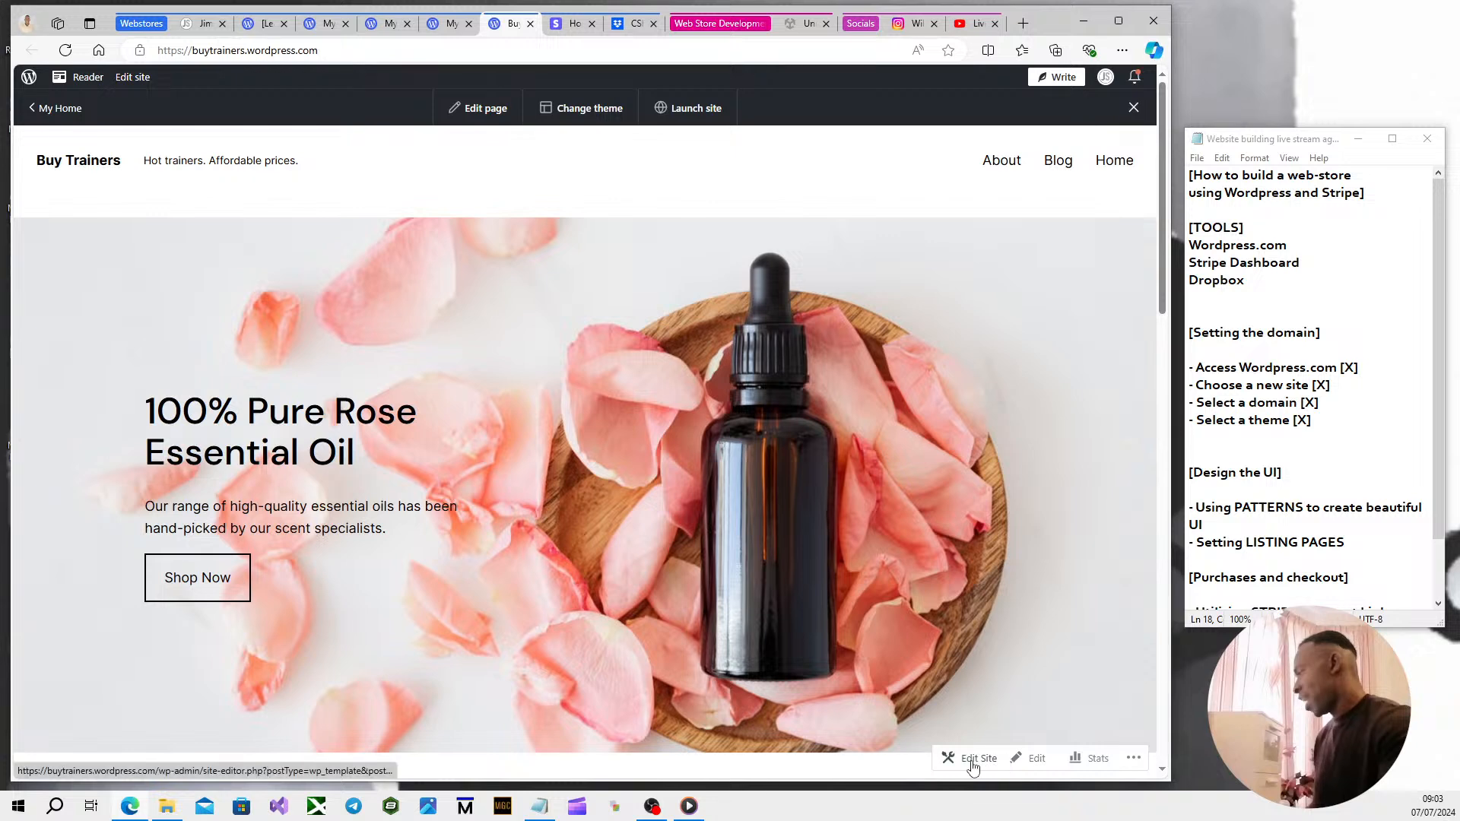
{"action": "left_click", "coordinate": [1134, 760]}
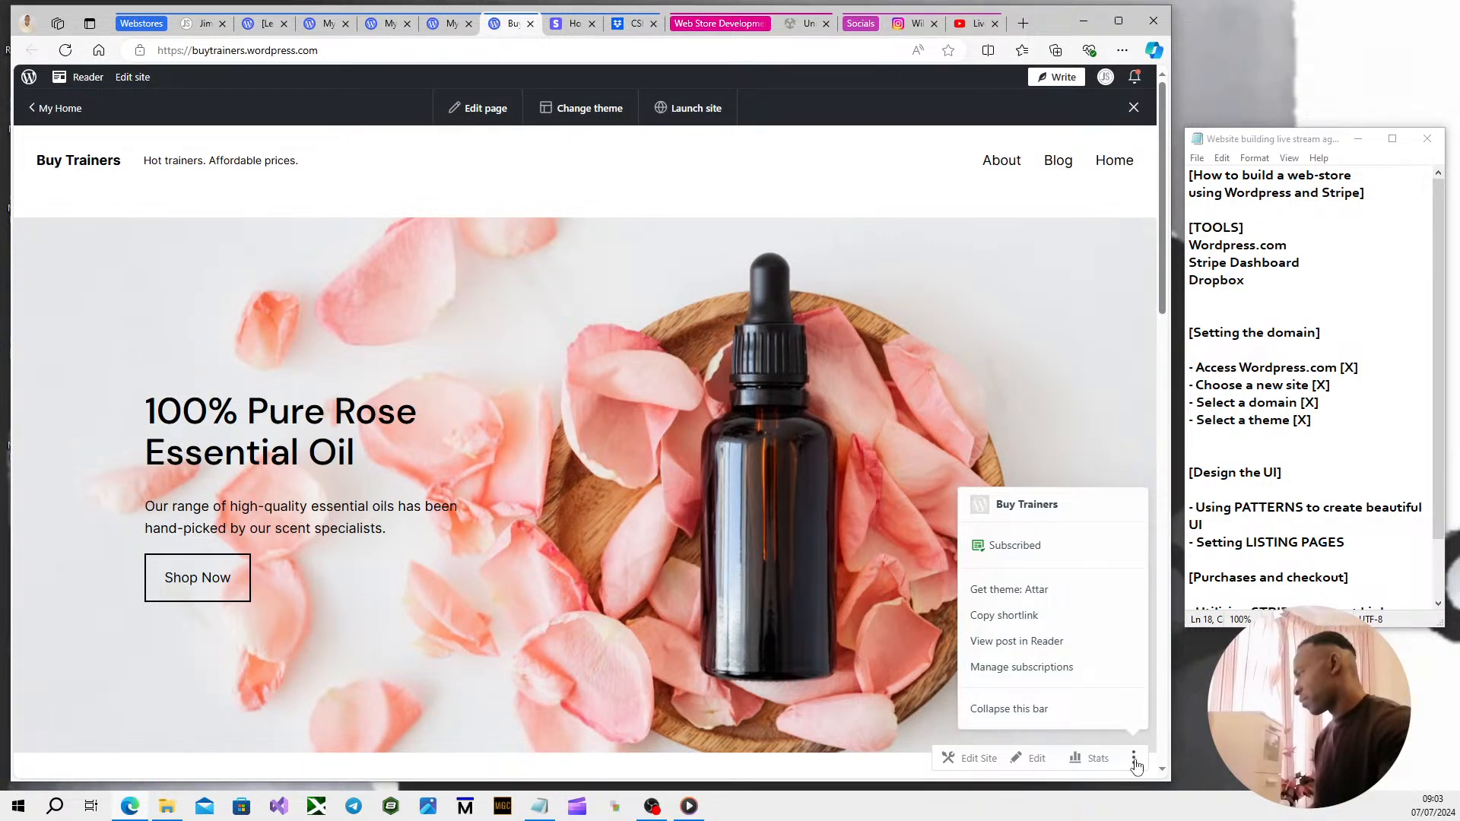
{"action": "left_click", "coordinate": [1134, 761]}
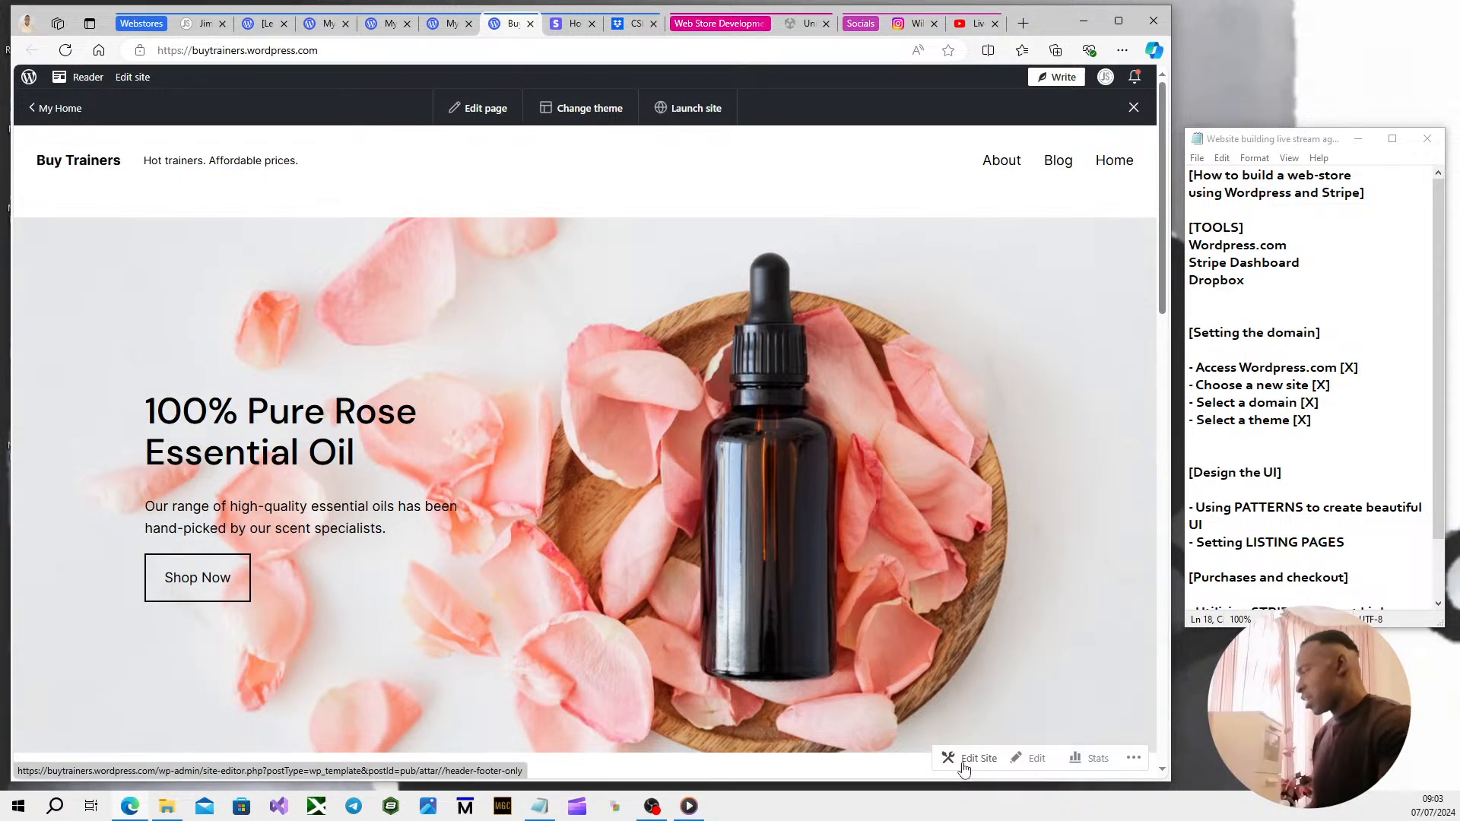
{"action": "left_click", "coordinate": [963, 766]}
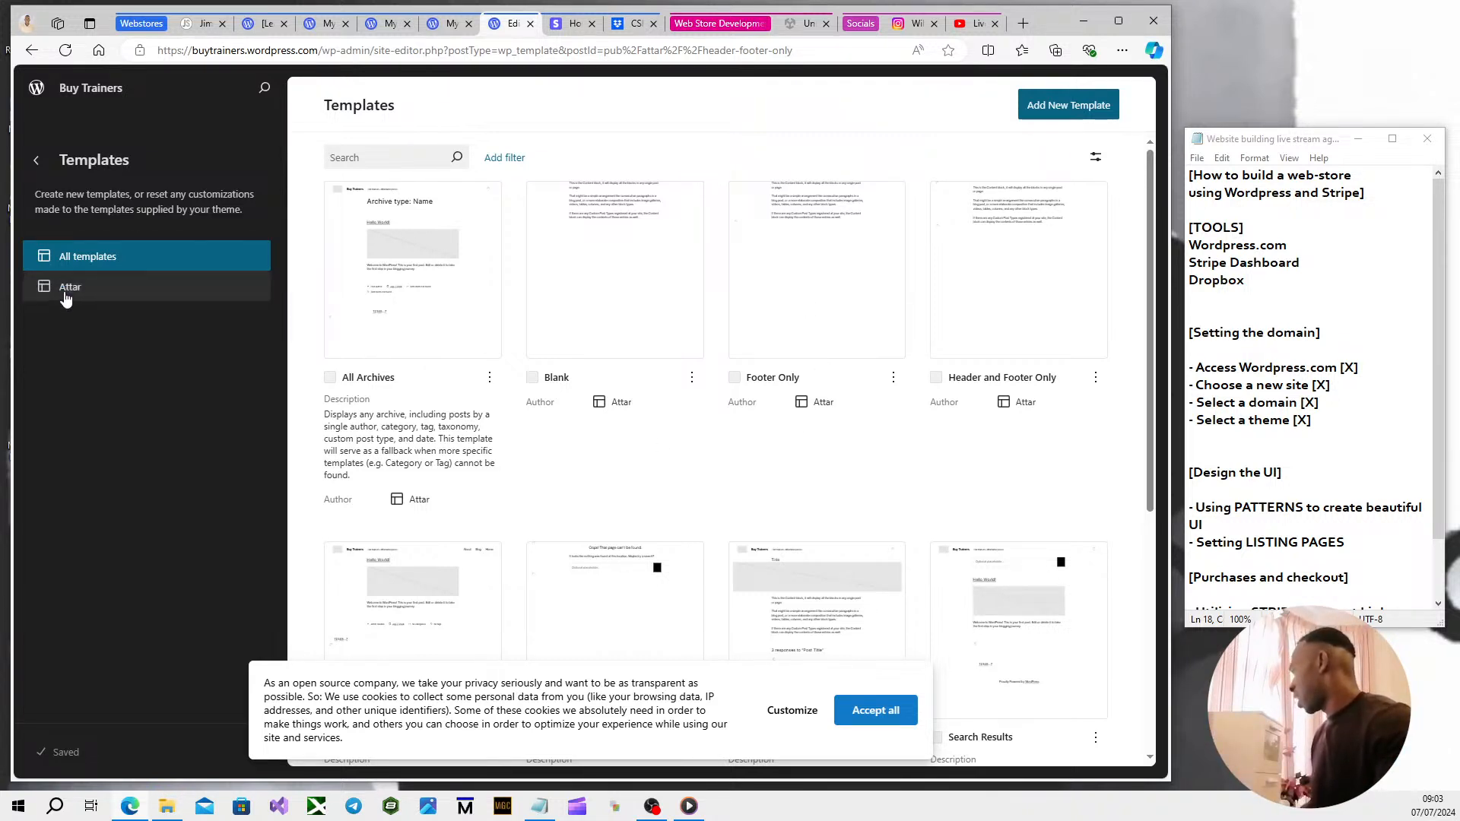
{"action": "left_click", "coordinate": [35, 162]}
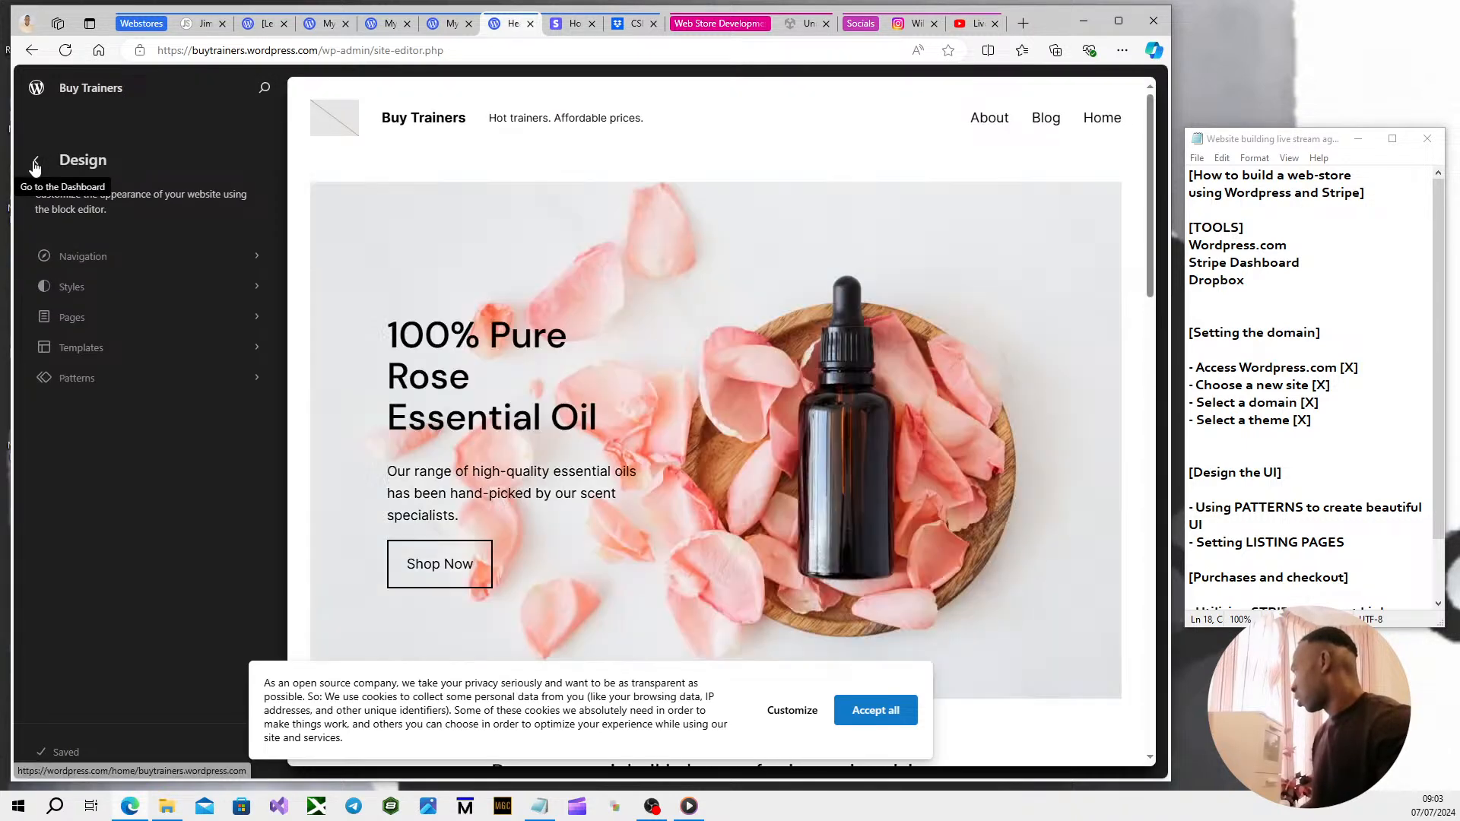
{"action": "left_click", "coordinate": [35, 163]}
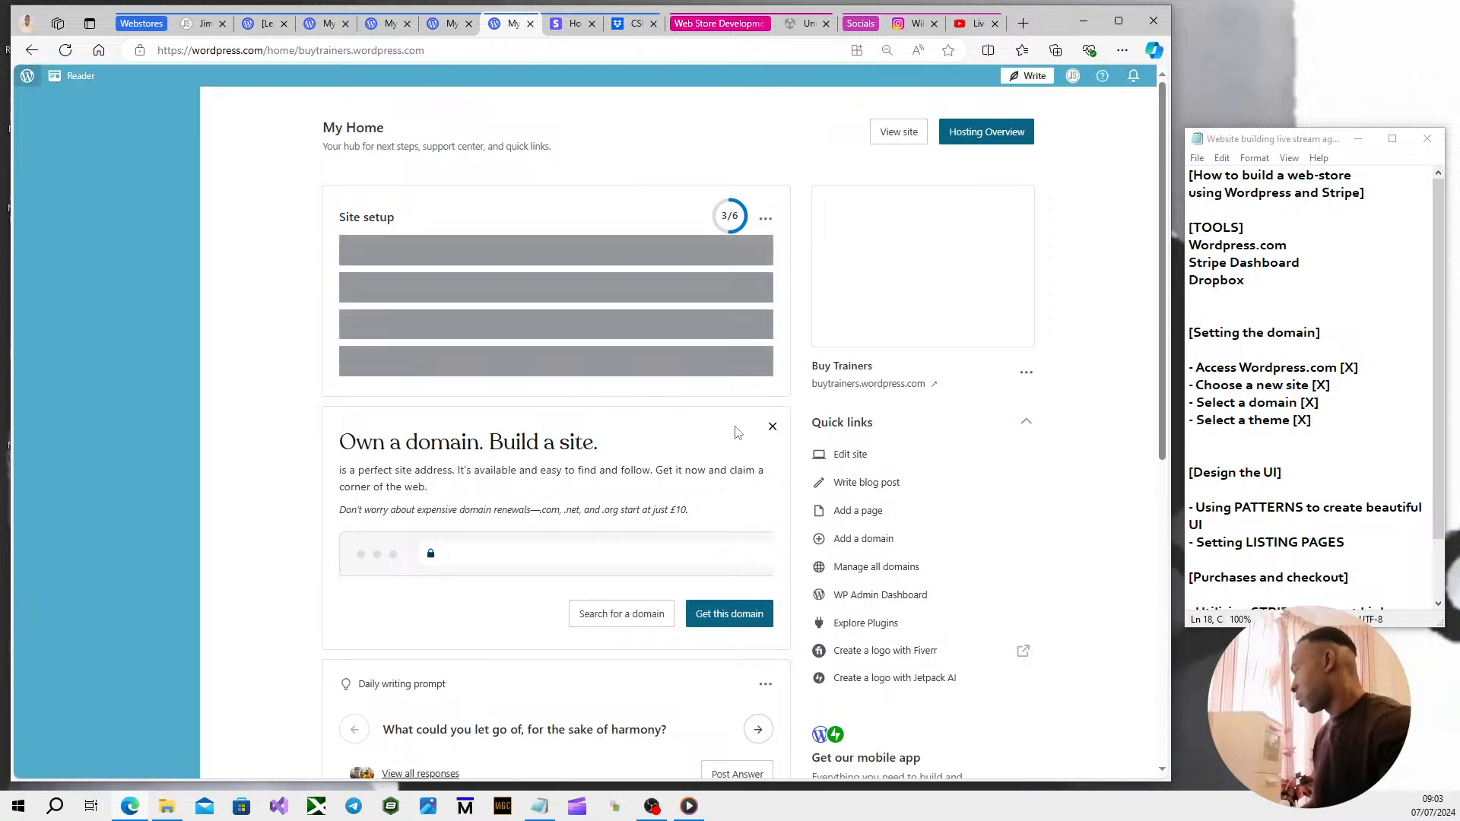
View the Buy Trainers site again, open its Home page in the page editor and accept all cookies.
{"action": "left_click", "coordinate": [888, 134]}
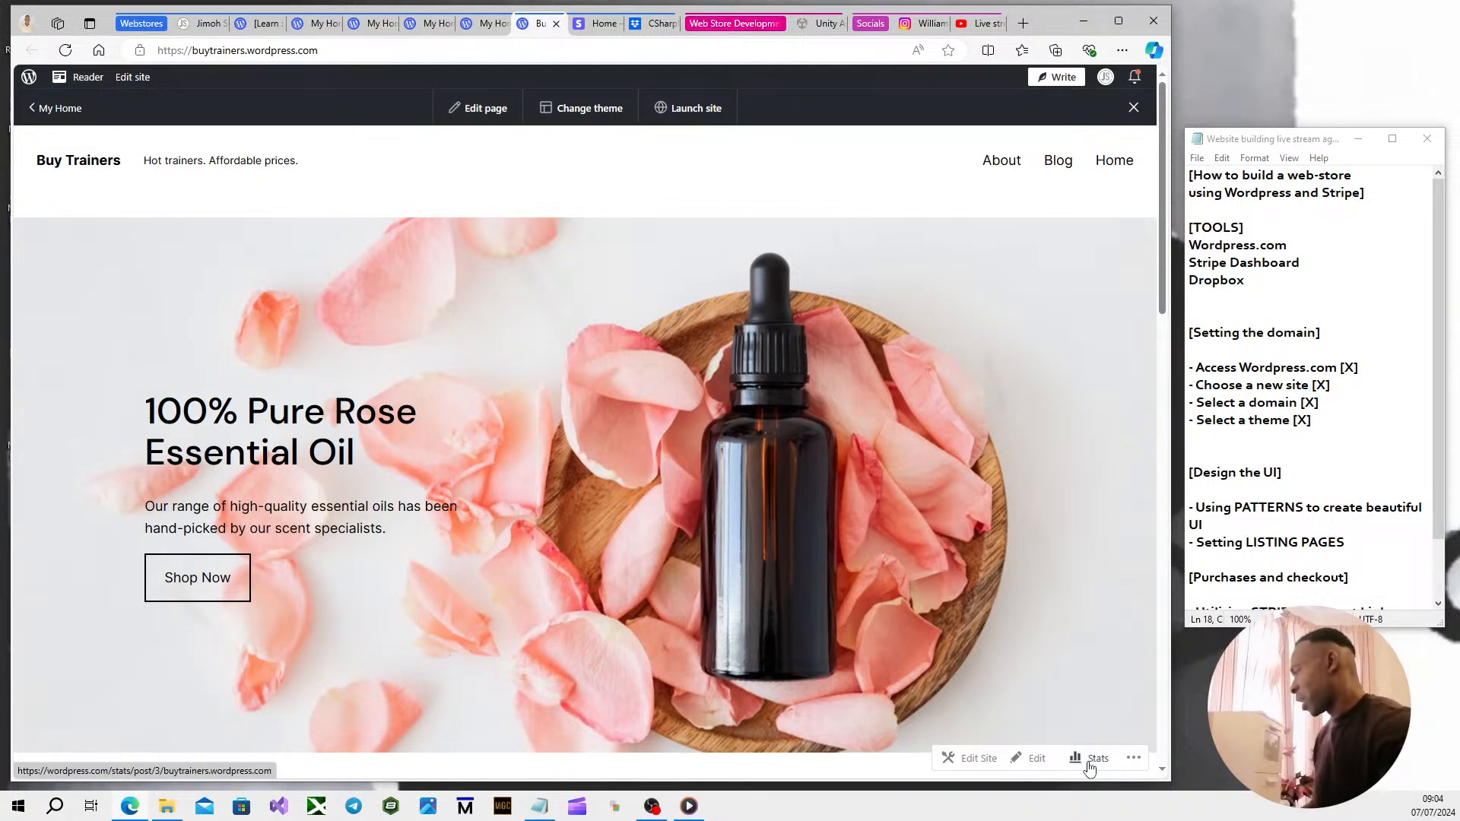
{"action": "left_click", "coordinate": [1023, 763]}
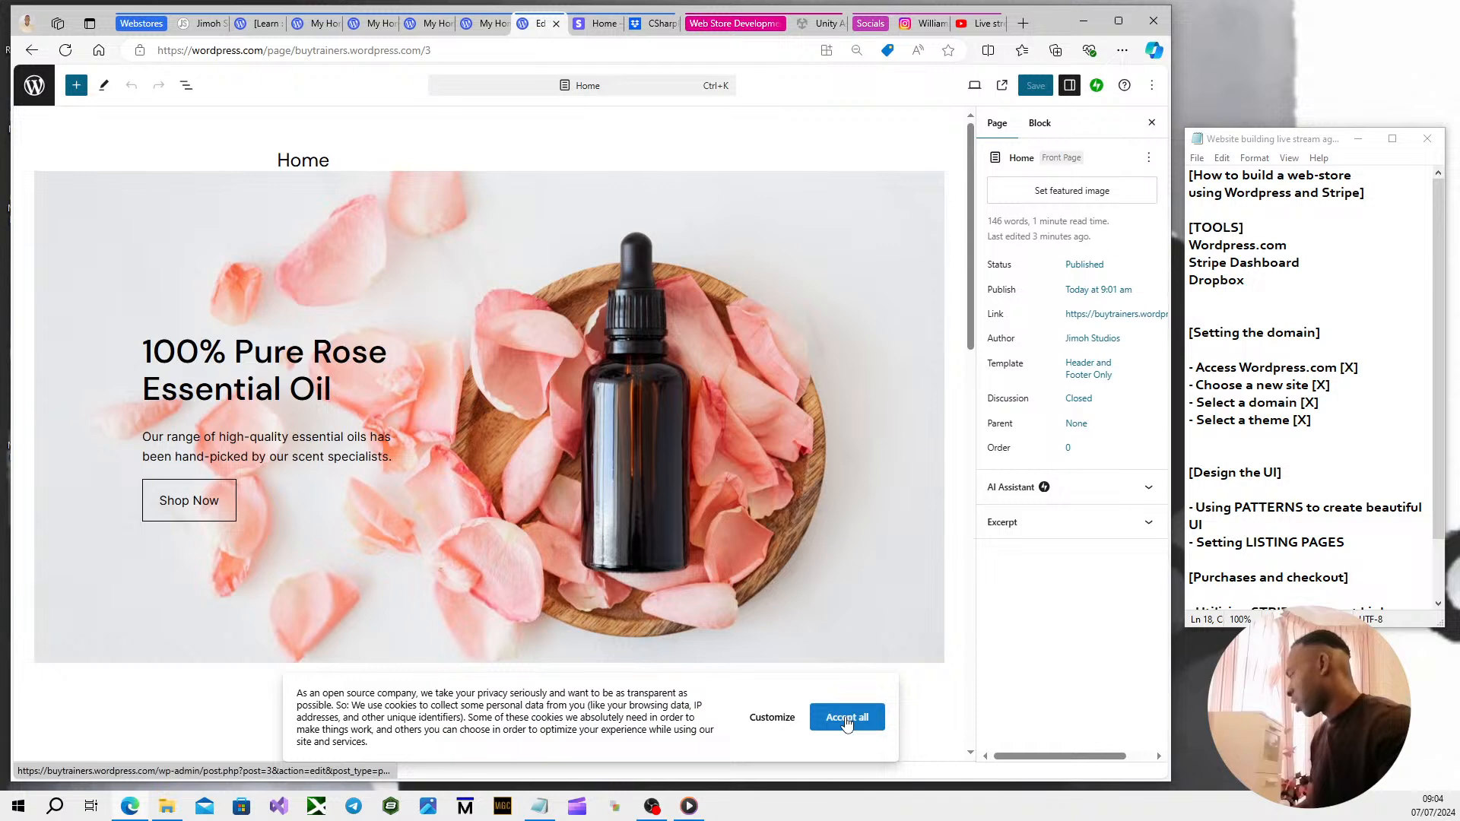
{"action": "left_click", "coordinate": [846, 718]}
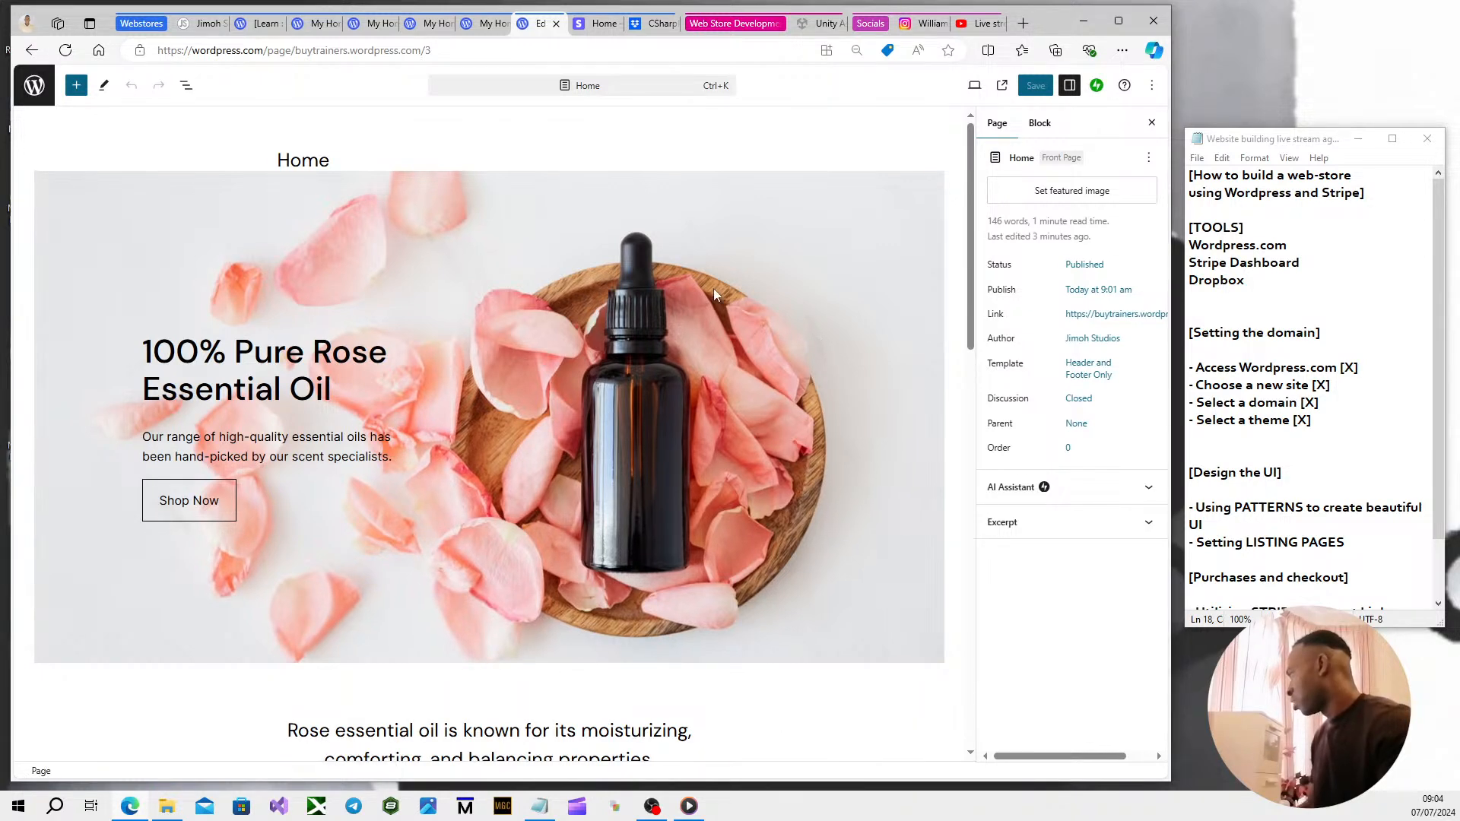
Examine the media library and its image sources for replacing the picture in the Home page's rose oil cover, and close it.
{"action": "left_click", "coordinate": [431, 261]}
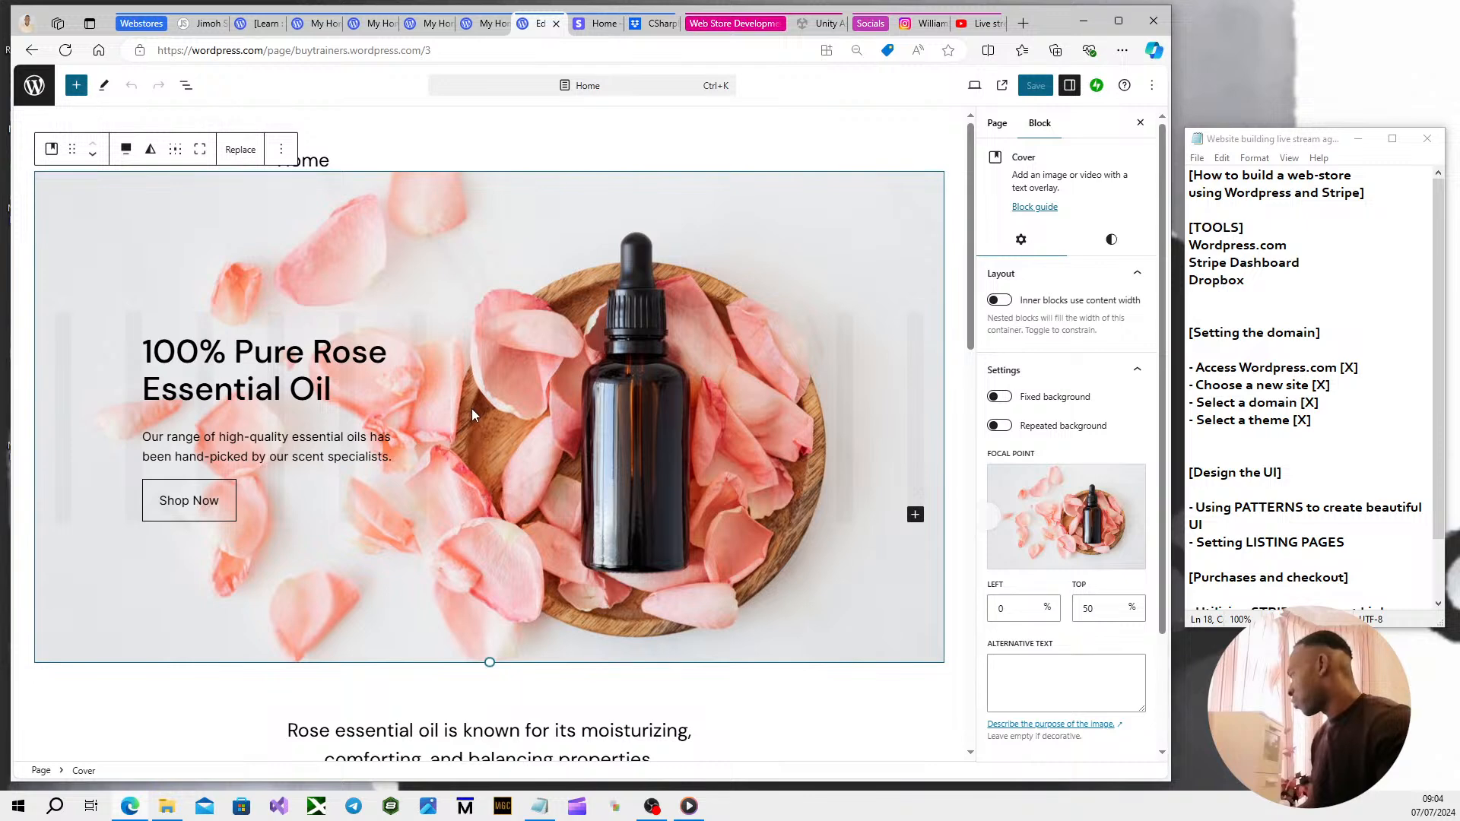
{"action": "scroll", "coordinate": [472, 418], "scroll_direction": "down", "scroll_amount": 4}
{"action": "scroll", "coordinate": [304, 234], "scroll_direction": "up", "scroll_amount": 4}
{"action": "left_click", "coordinate": [230, 151]}
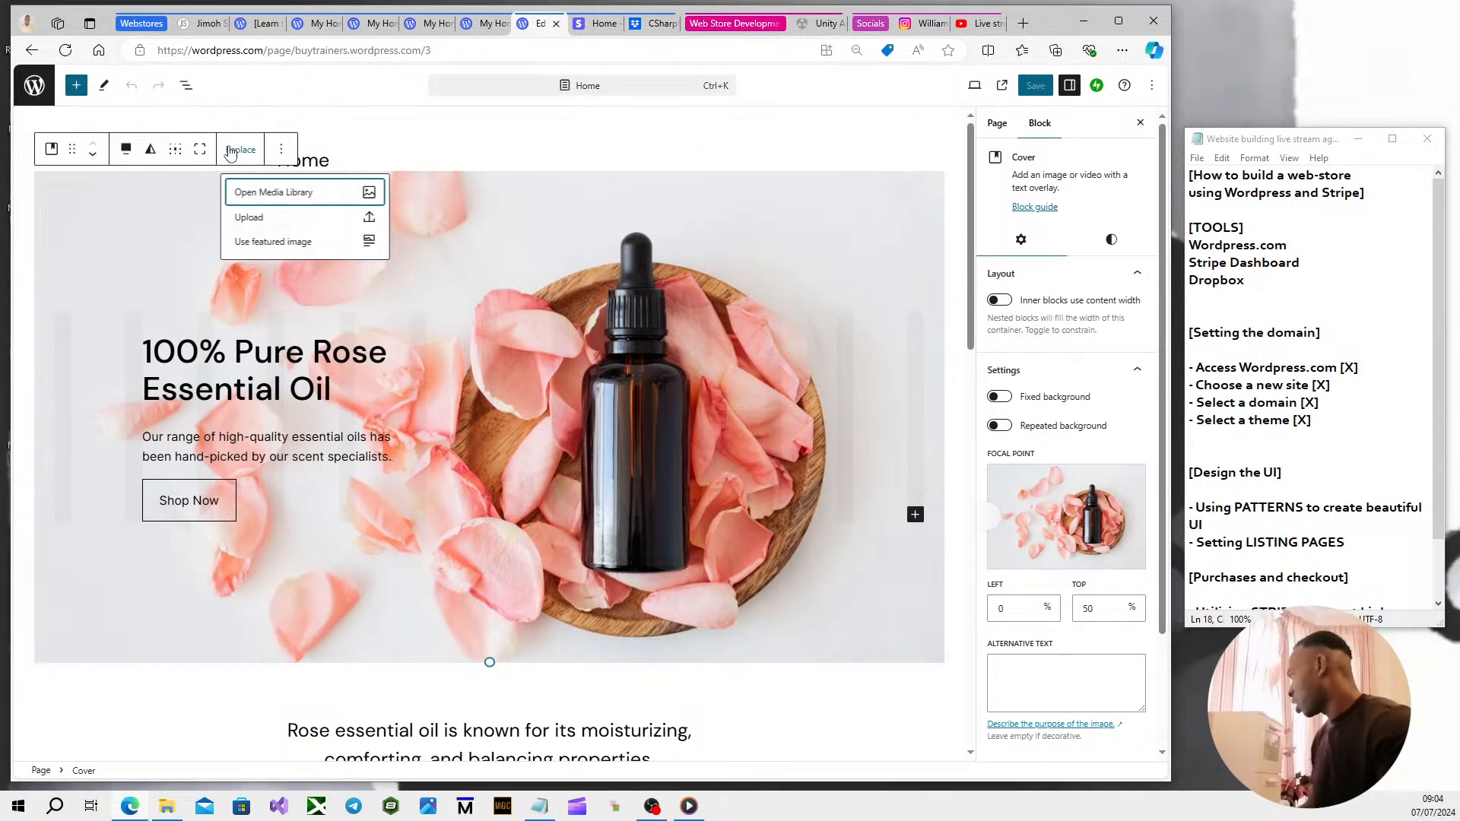
{"action": "left_click", "coordinate": [268, 194]}
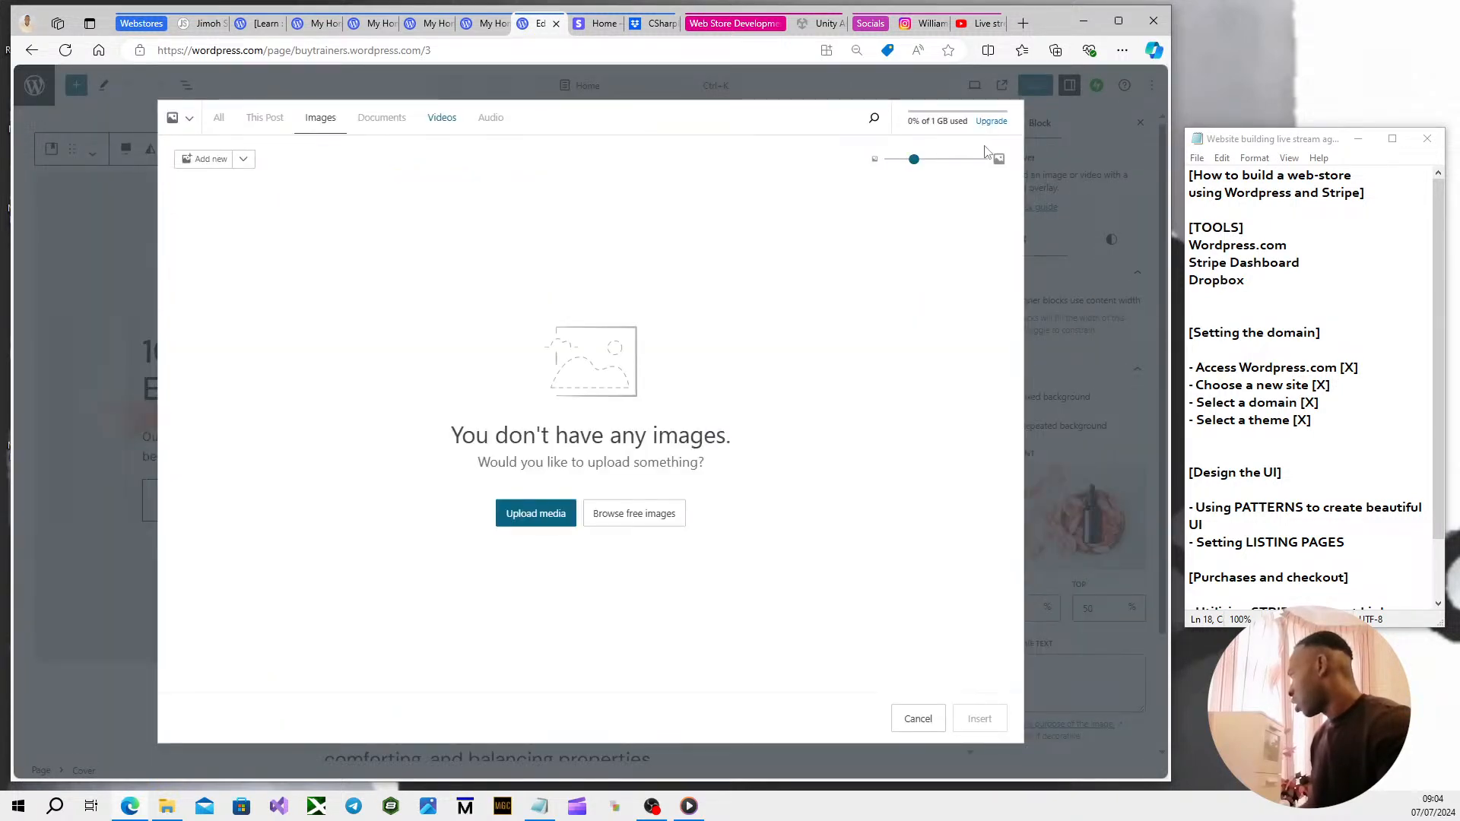
{"action": "left_click", "coordinate": [189, 122]}
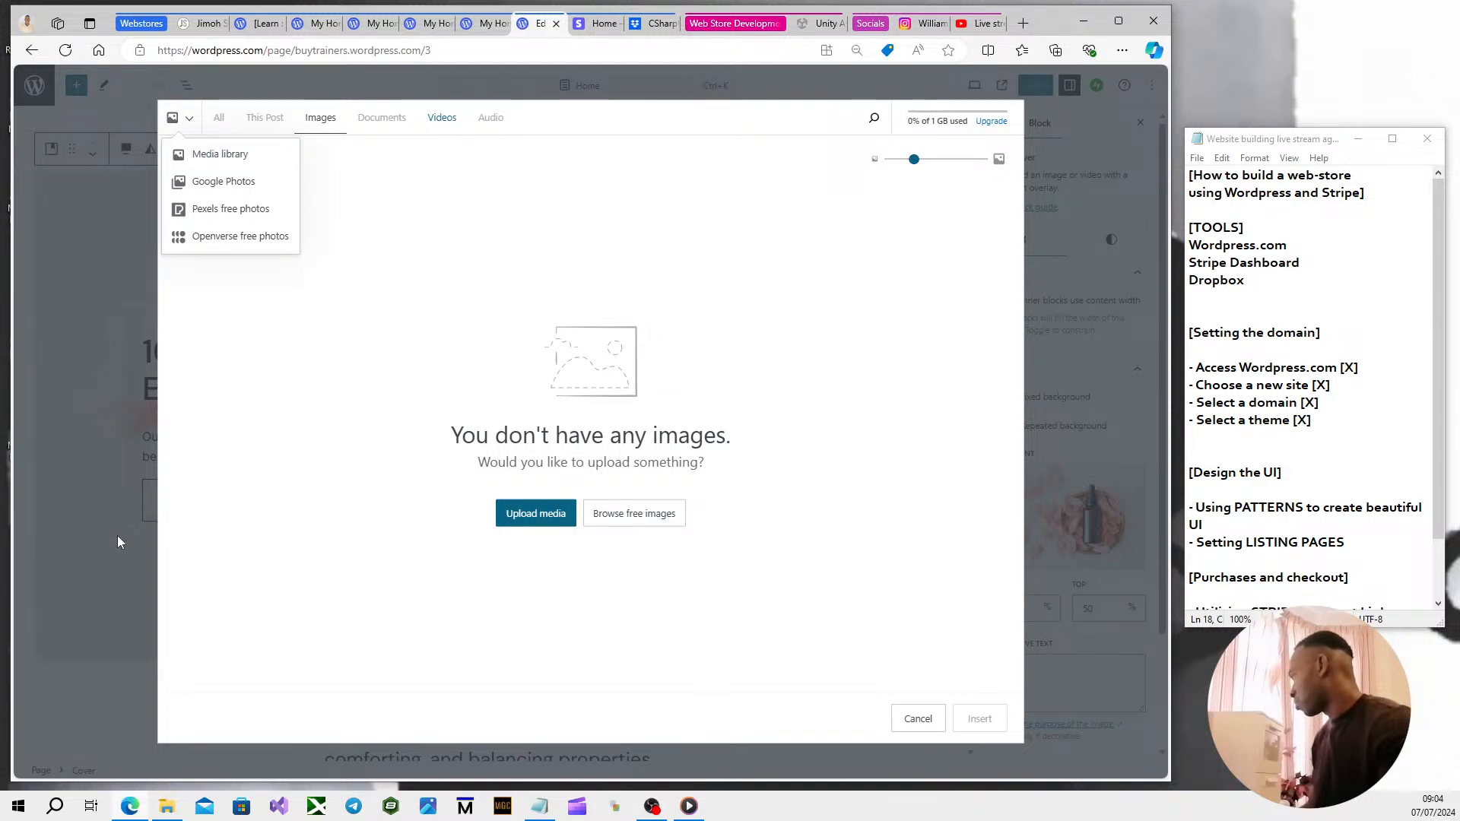
{"action": "left_click", "coordinate": [93, 558]}
{"action": "left_click", "coordinate": [93, 558]}
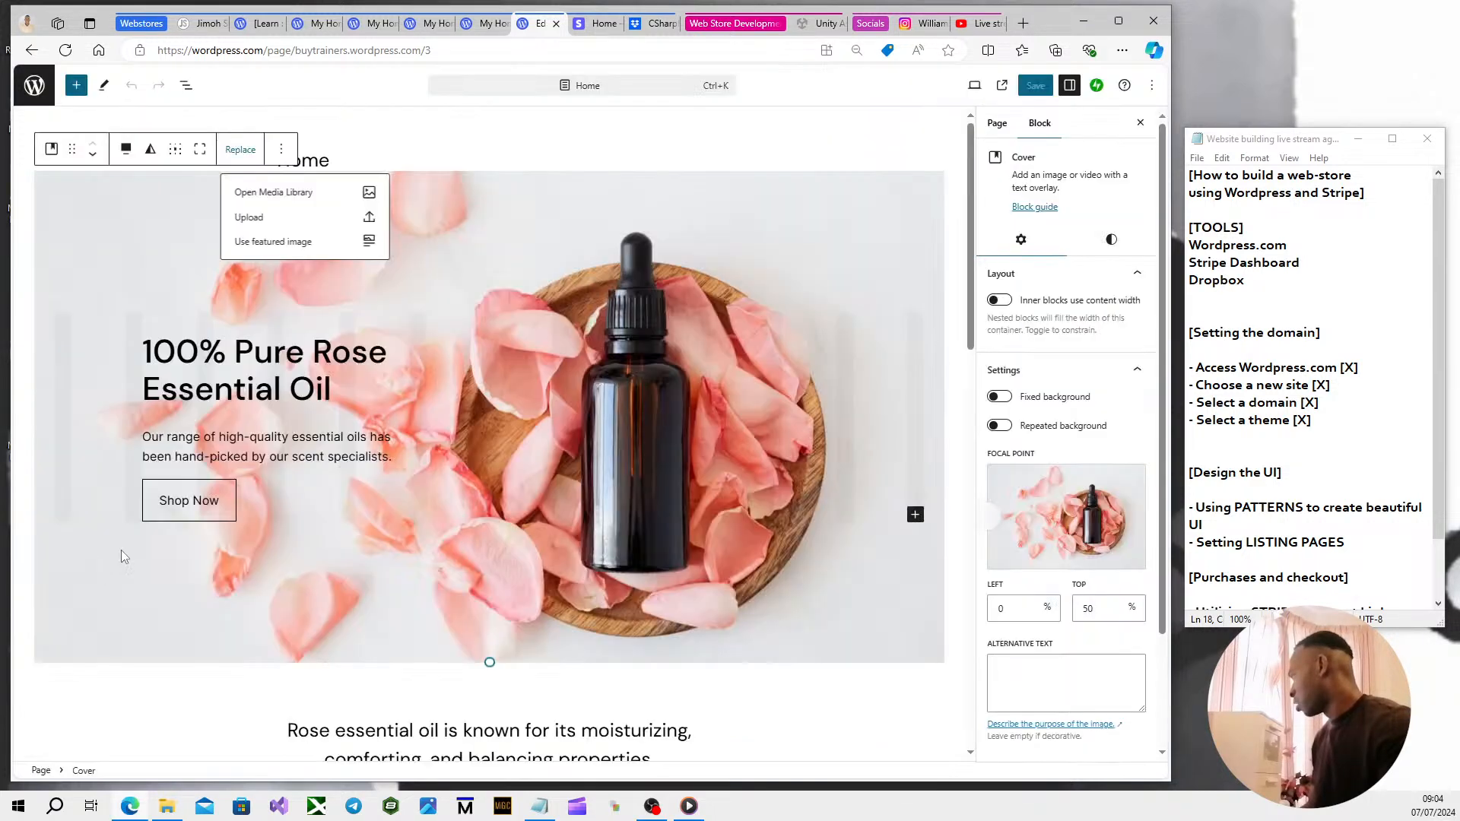
{"action": "left_click", "coordinate": [568, 155]}
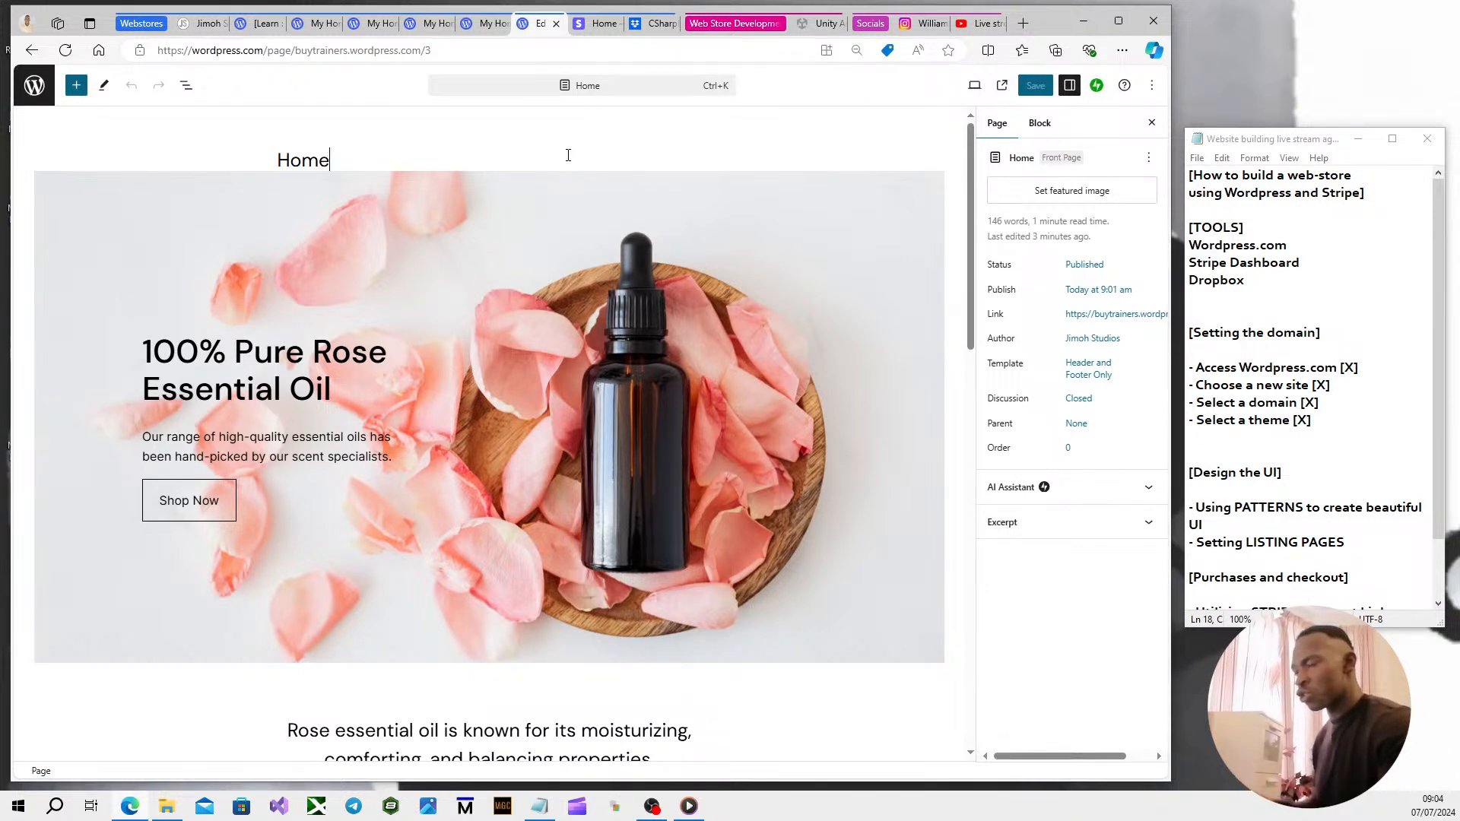
{"action": "left_click", "coordinate": [508, 298]}
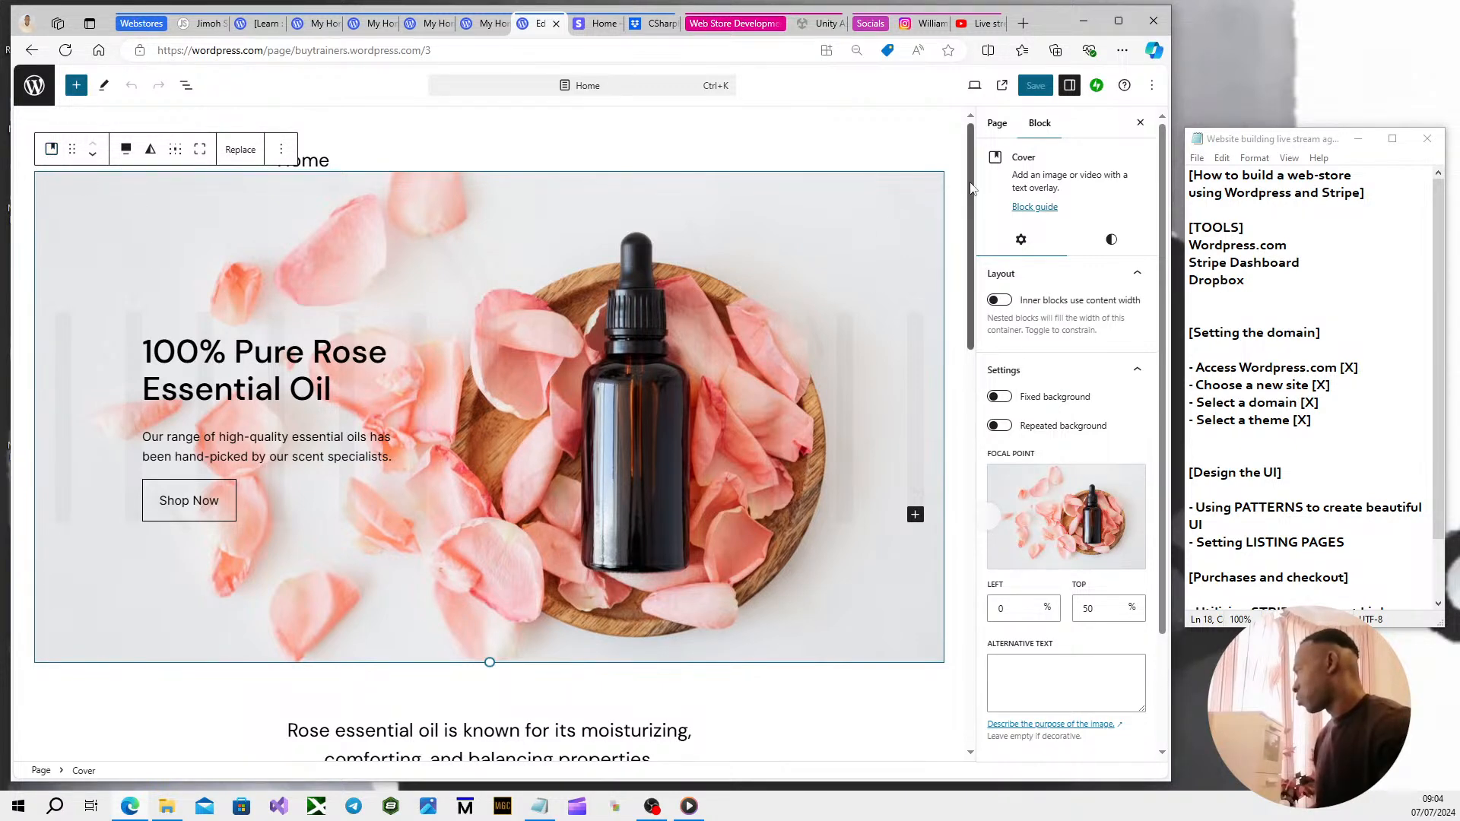
{"action": "mouse_move", "coordinate": [964, 193]}
{"action": "left_mouse_down"}
{"action": "mouse_move", "coordinate": [964, 403]}
{"action": "mouse_move", "coordinate": [947, 175]}
{"action": "left_mouse_up"}
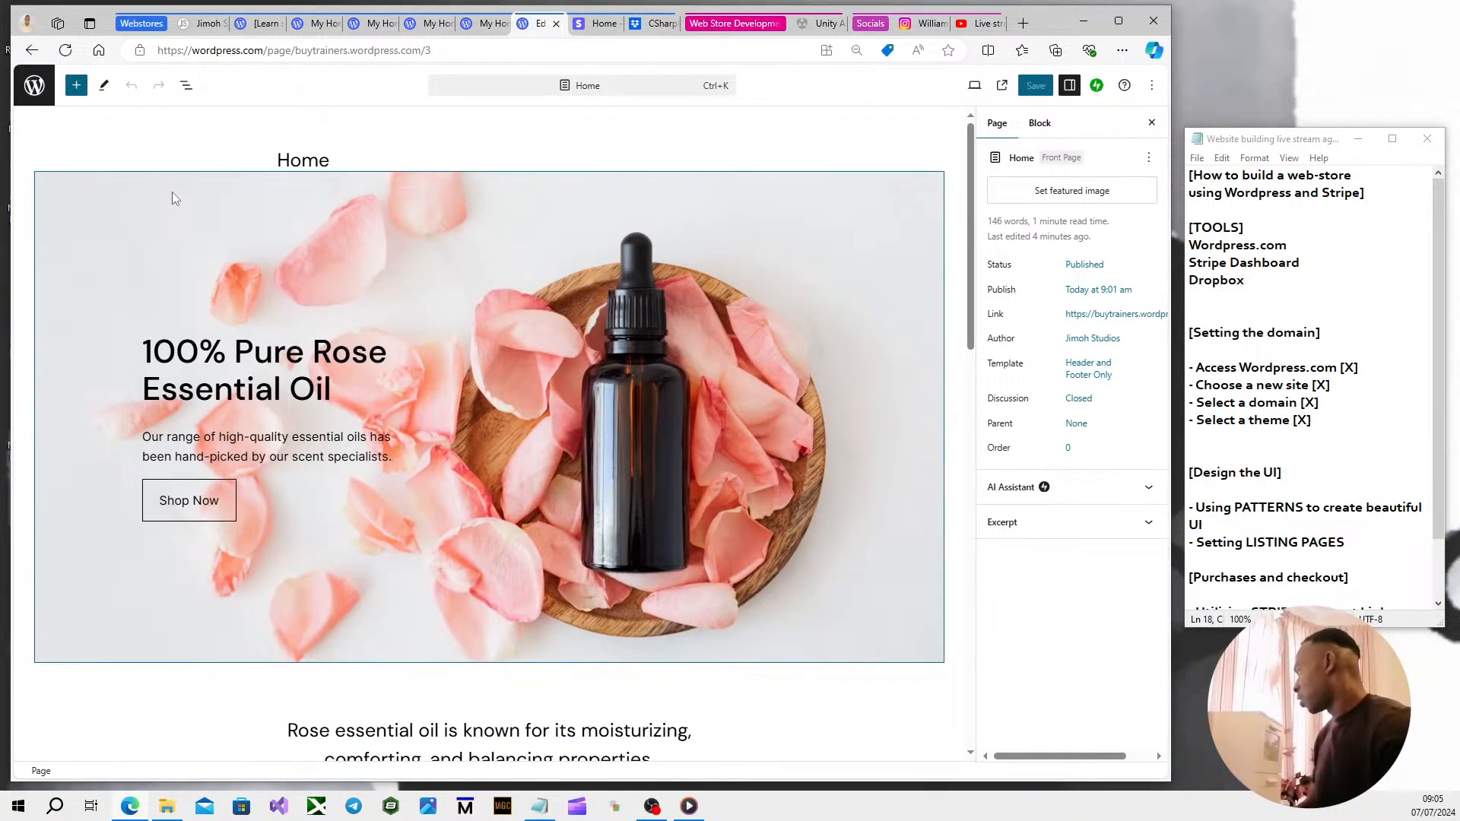
{"action": "left_click", "coordinate": [562, 156]}
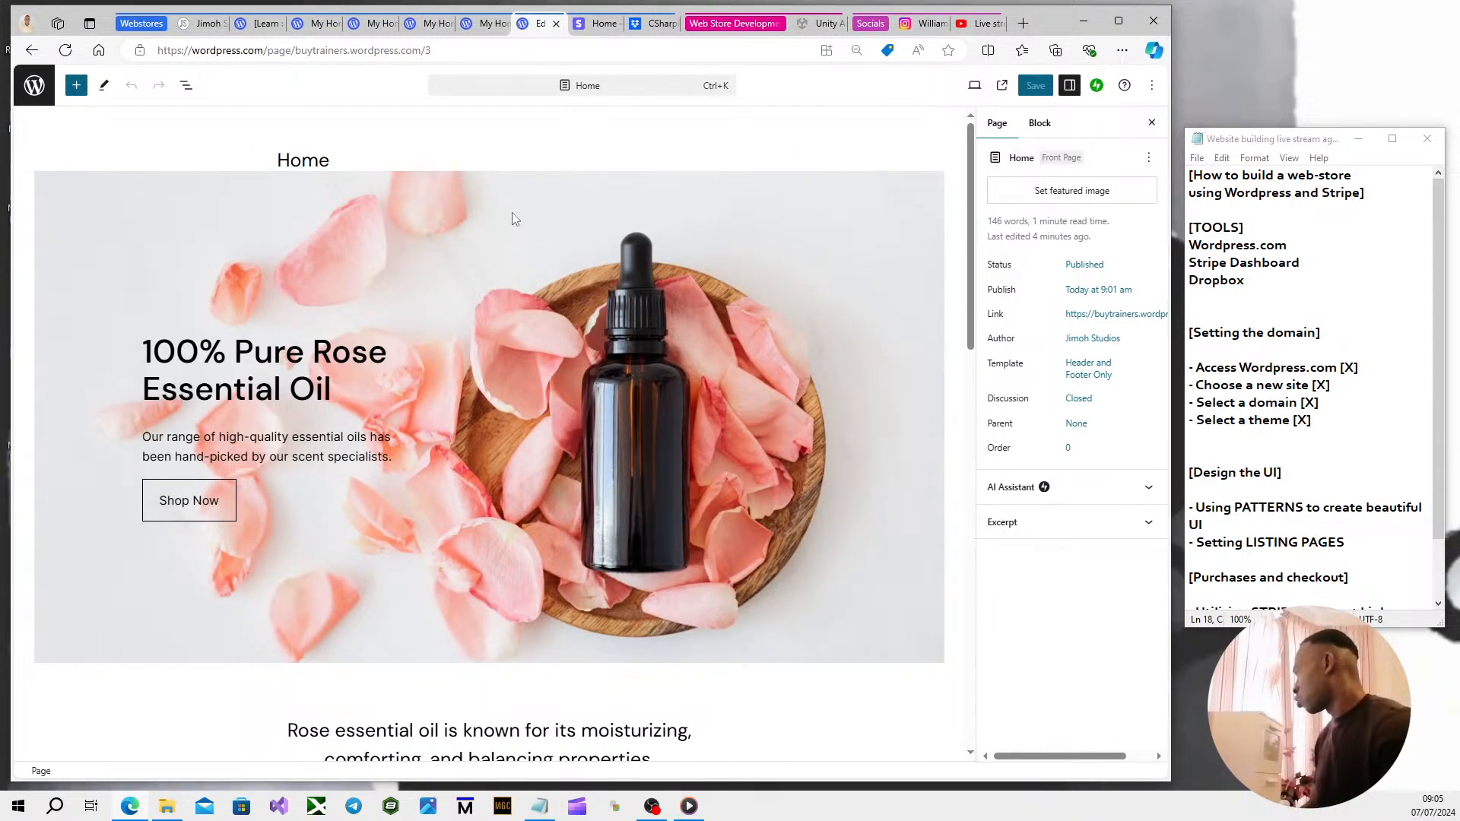
Search the Pexels free photos for "trainers" to replace the Home page's cover image.
{"action": "left_click", "coordinate": [513, 218]}
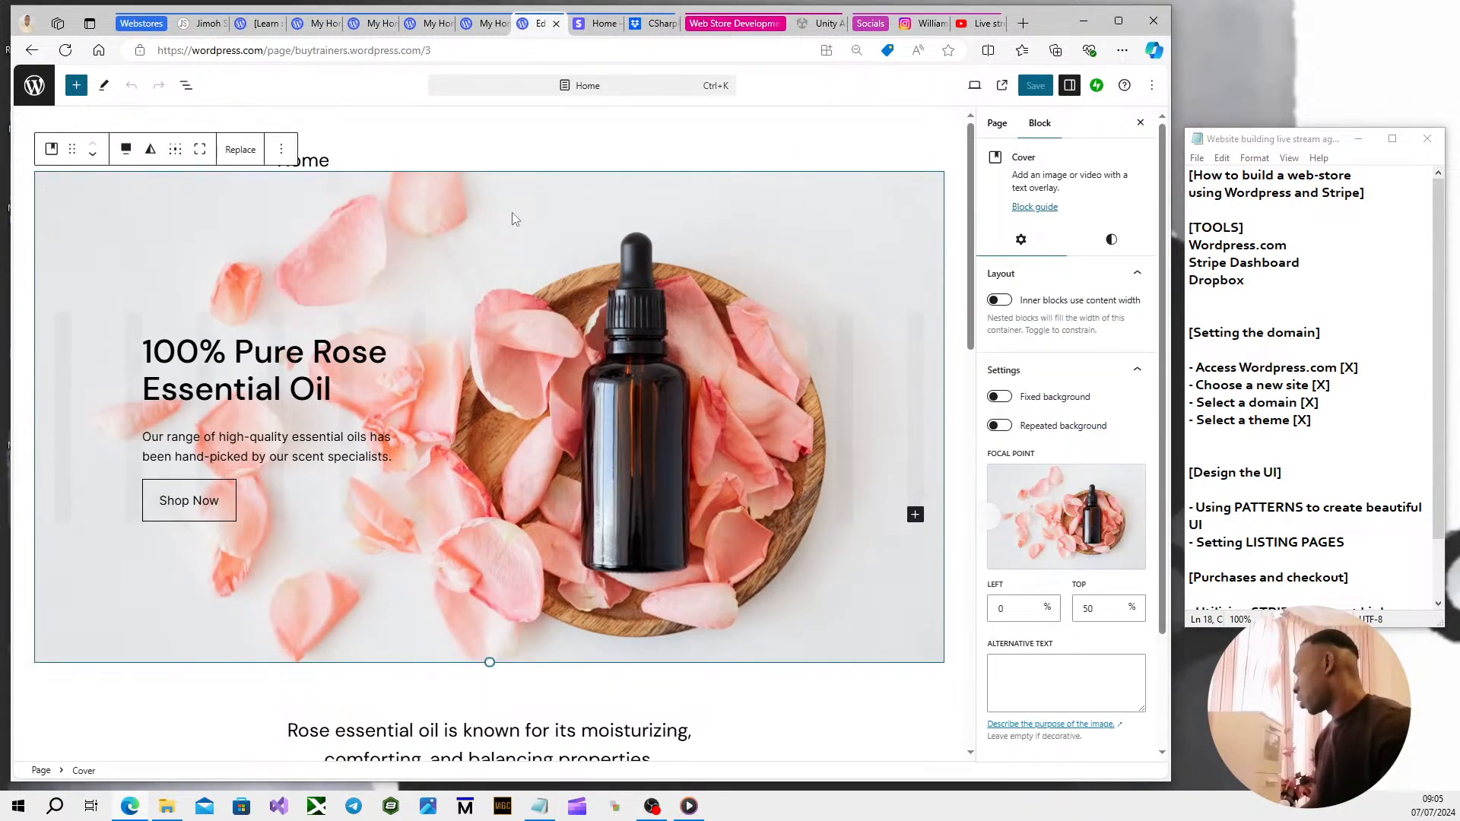
{"action": "left_click", "coordinate": [238, 155]}
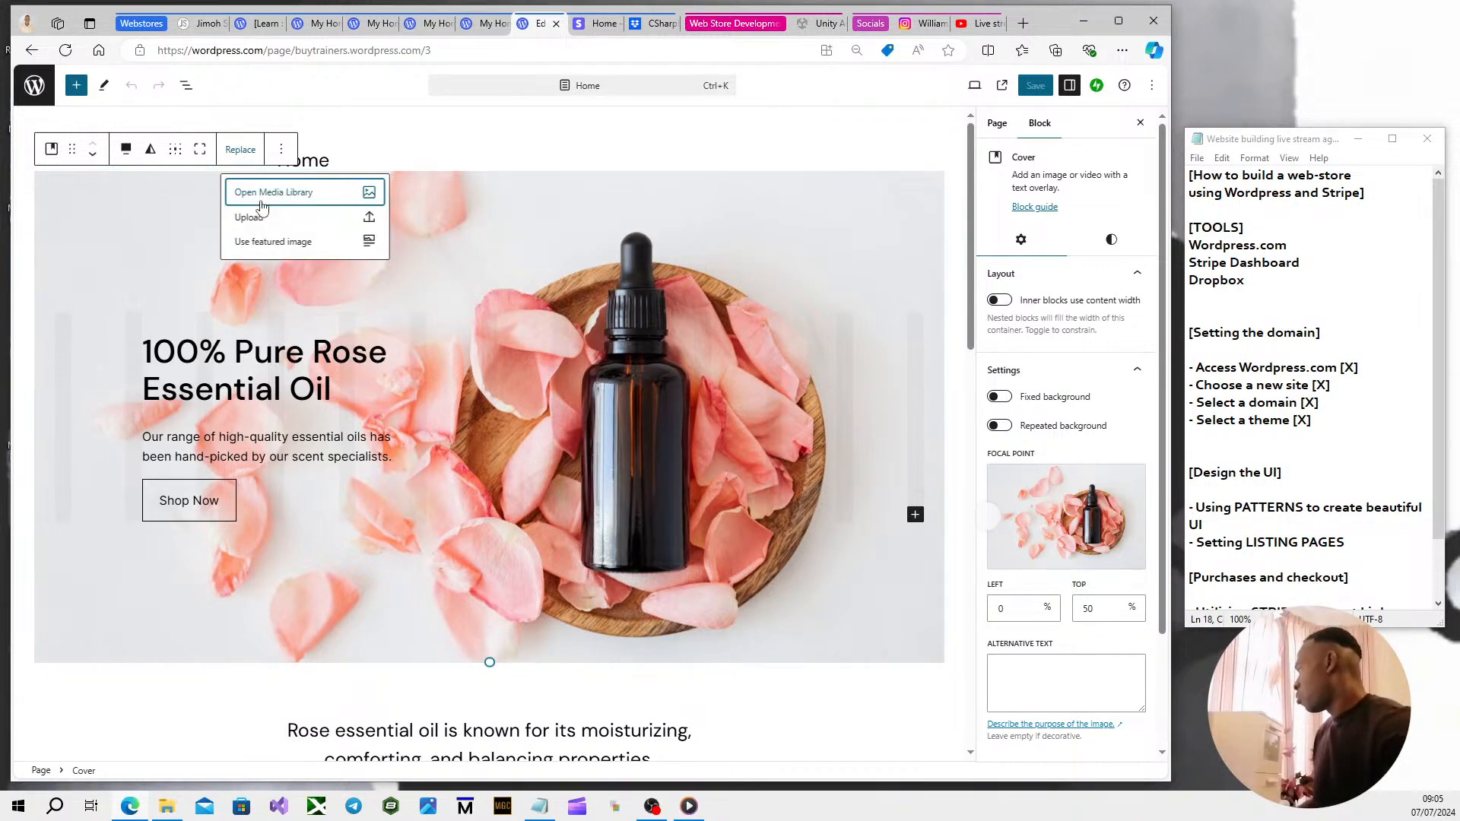
{"action": "left_click", "coordinate": [262, 192]}
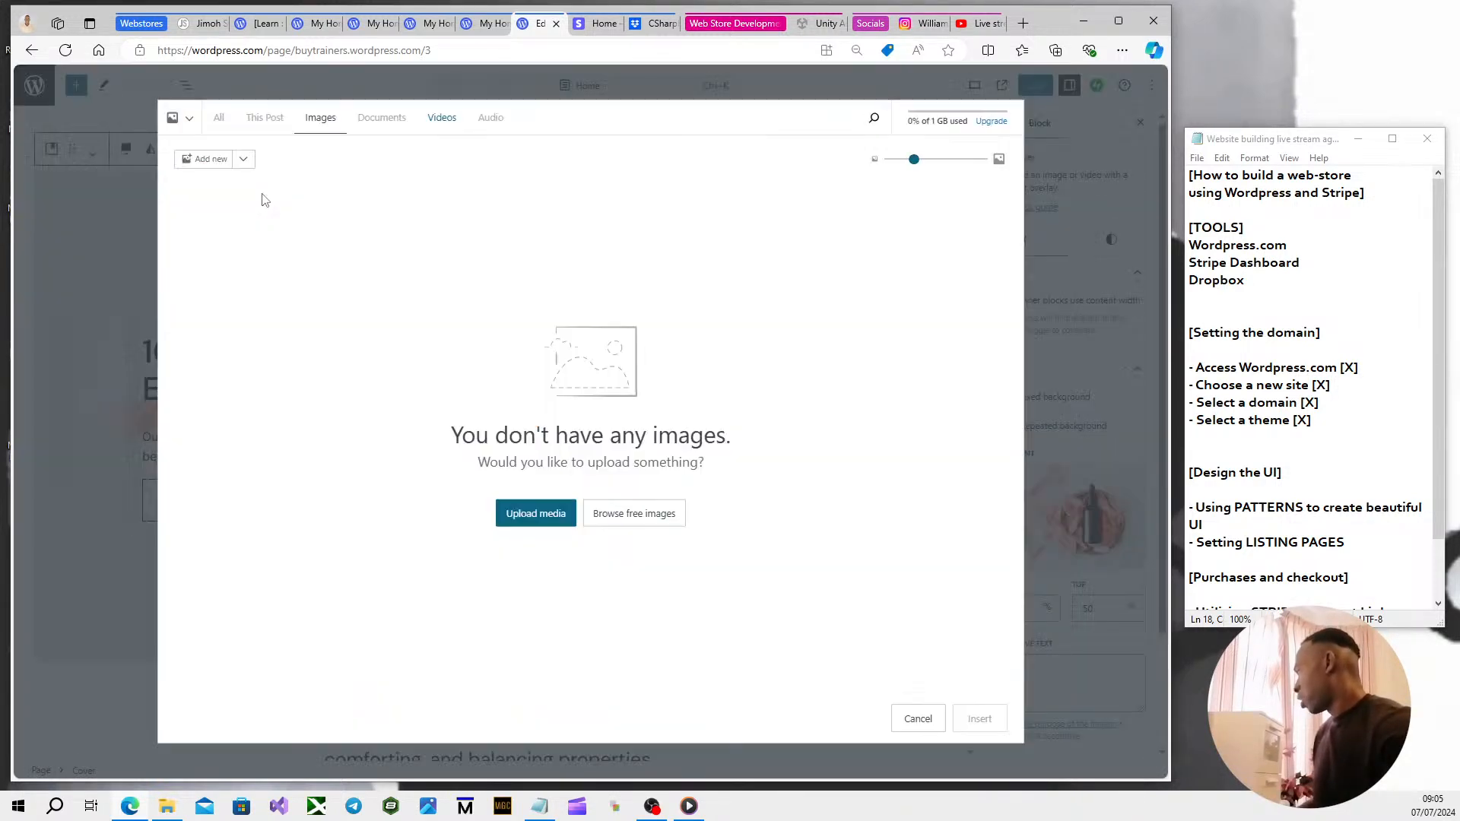
{"action": "left_click", "coordinate": [189, 122]}
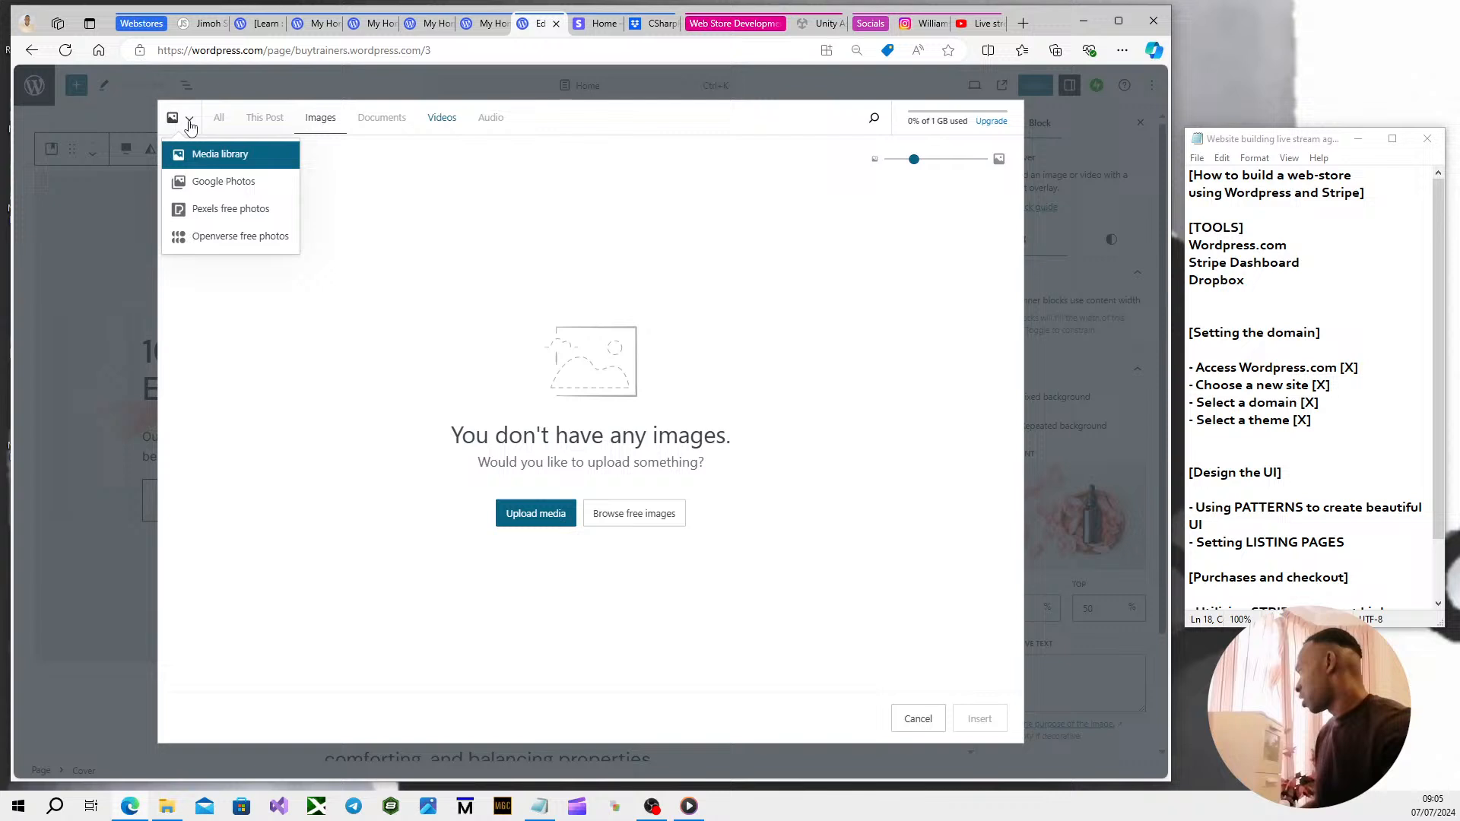
{"action": "left_click", "coordinate": [202, 218]}
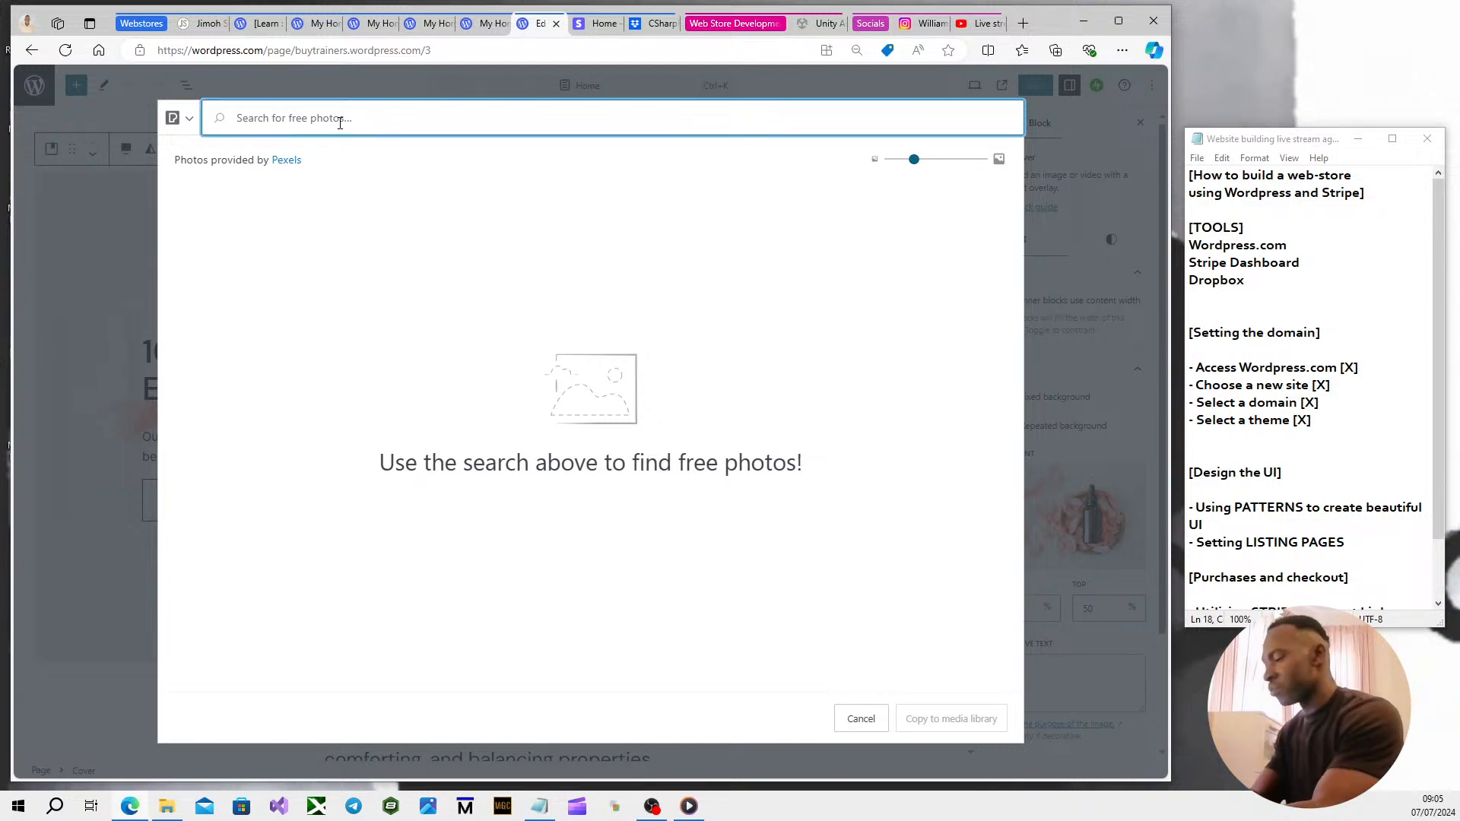
{"action": "type", "text": "trainers"}
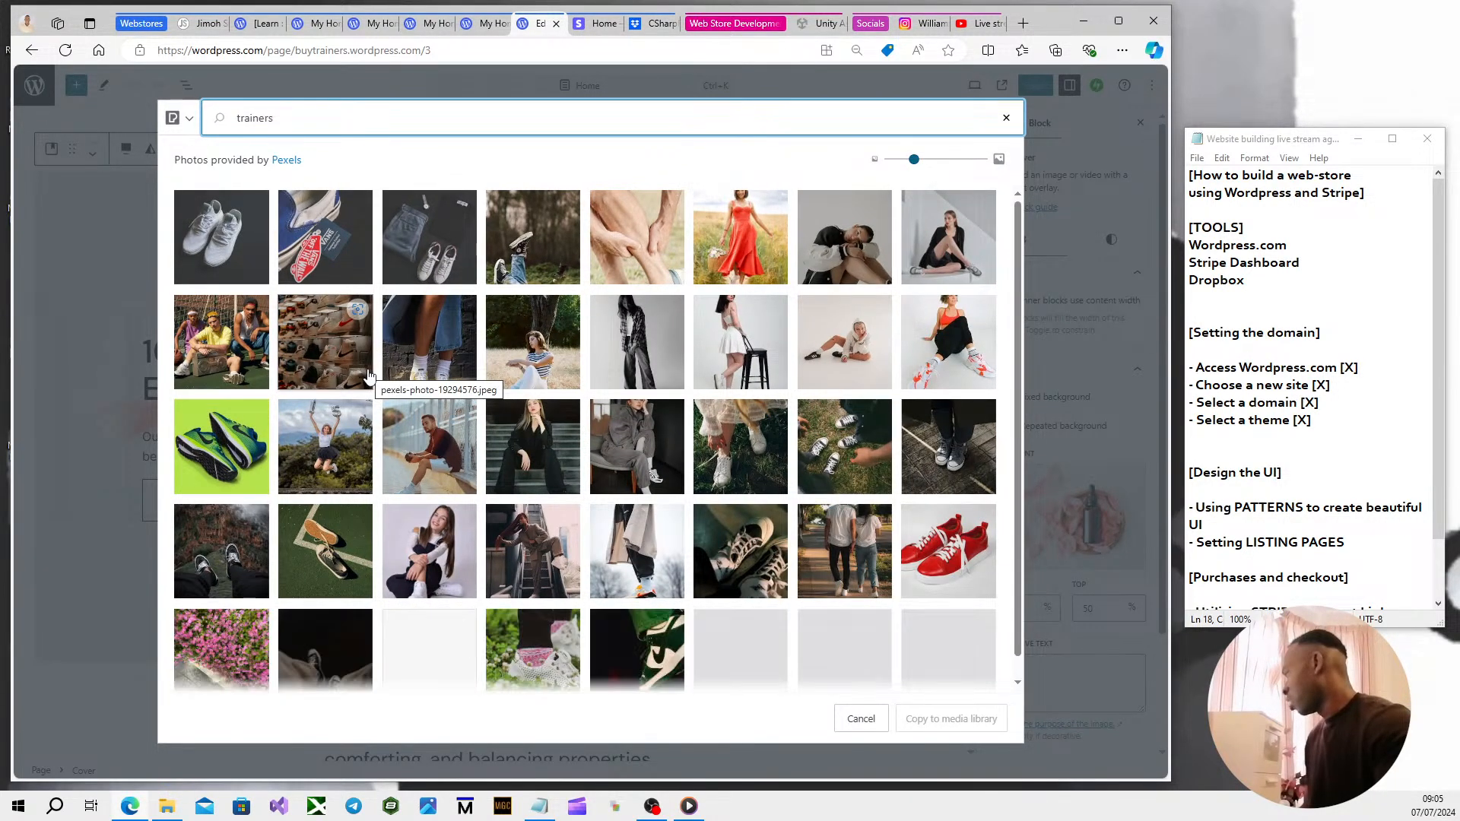
{"action": "scroll", "coordinate": [369, 375], "scroll_direction": "down", "scroll_amount": 2}
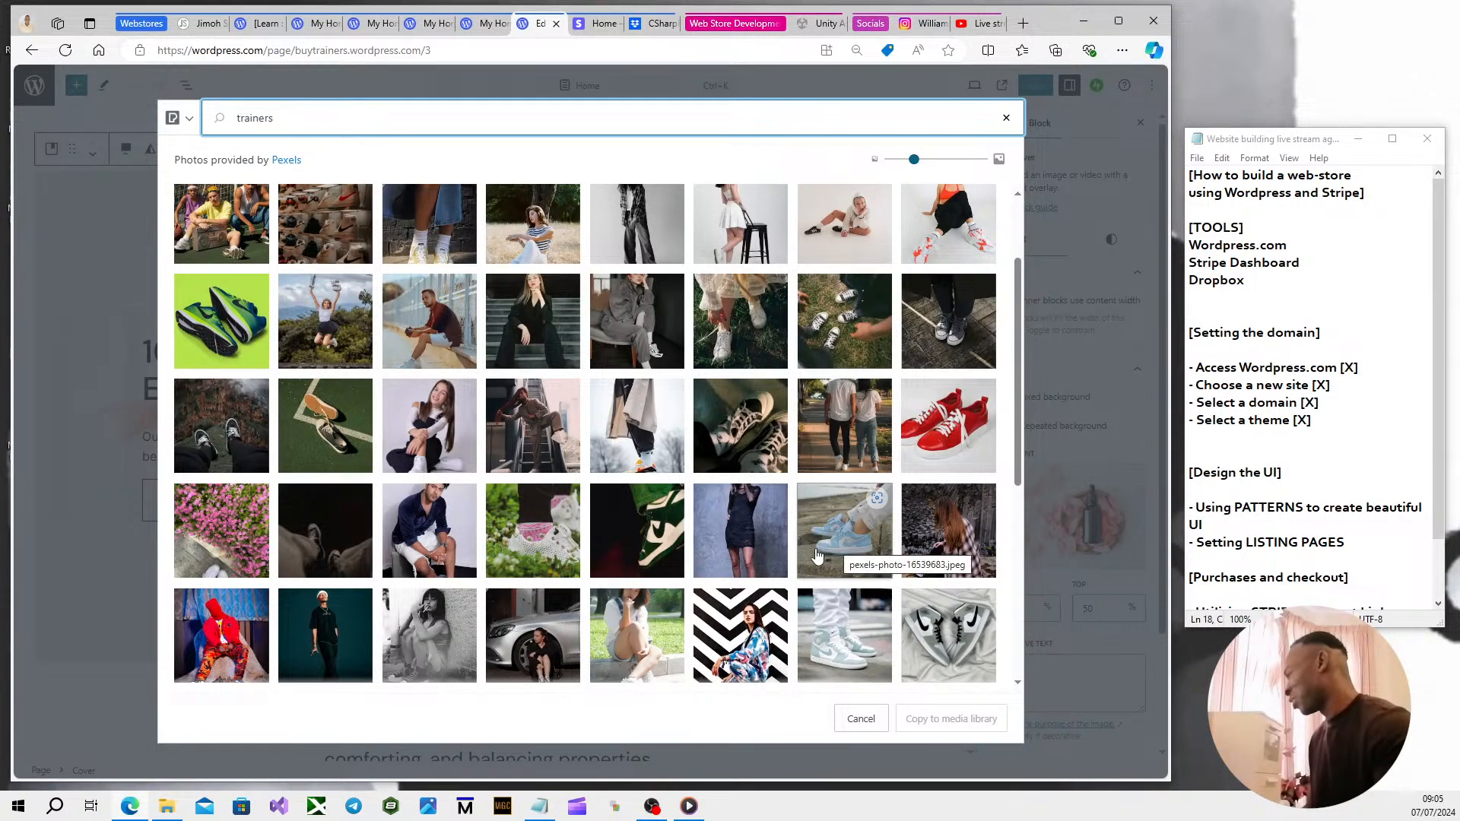
Copy the photo of the red trainers with white laces to the media library and insert it as the cover image.
{"action": "left_click", "coordinate": [945, 441]}
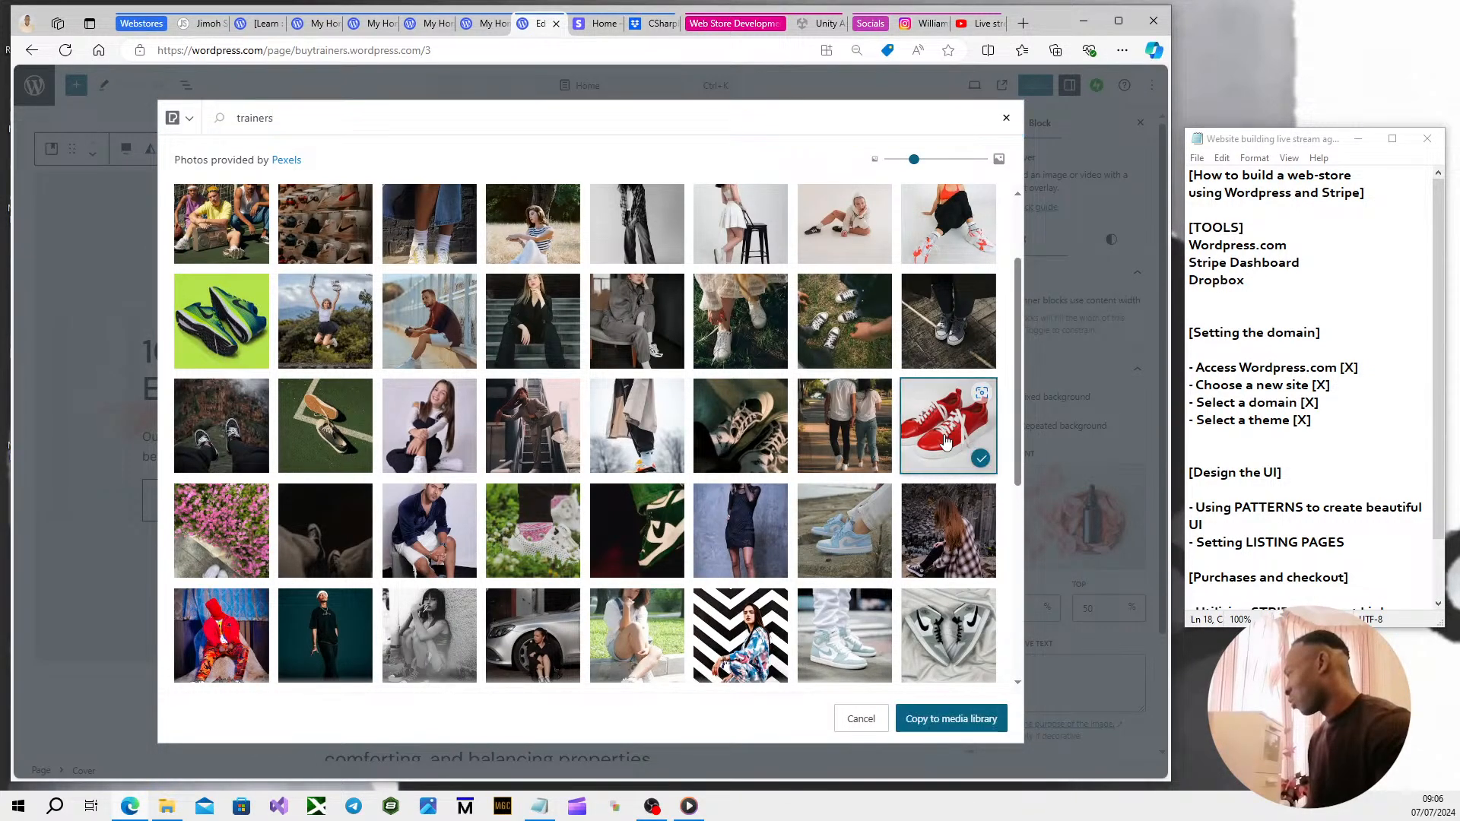
{"action": "left_click", "coordinate": [932, 727]}
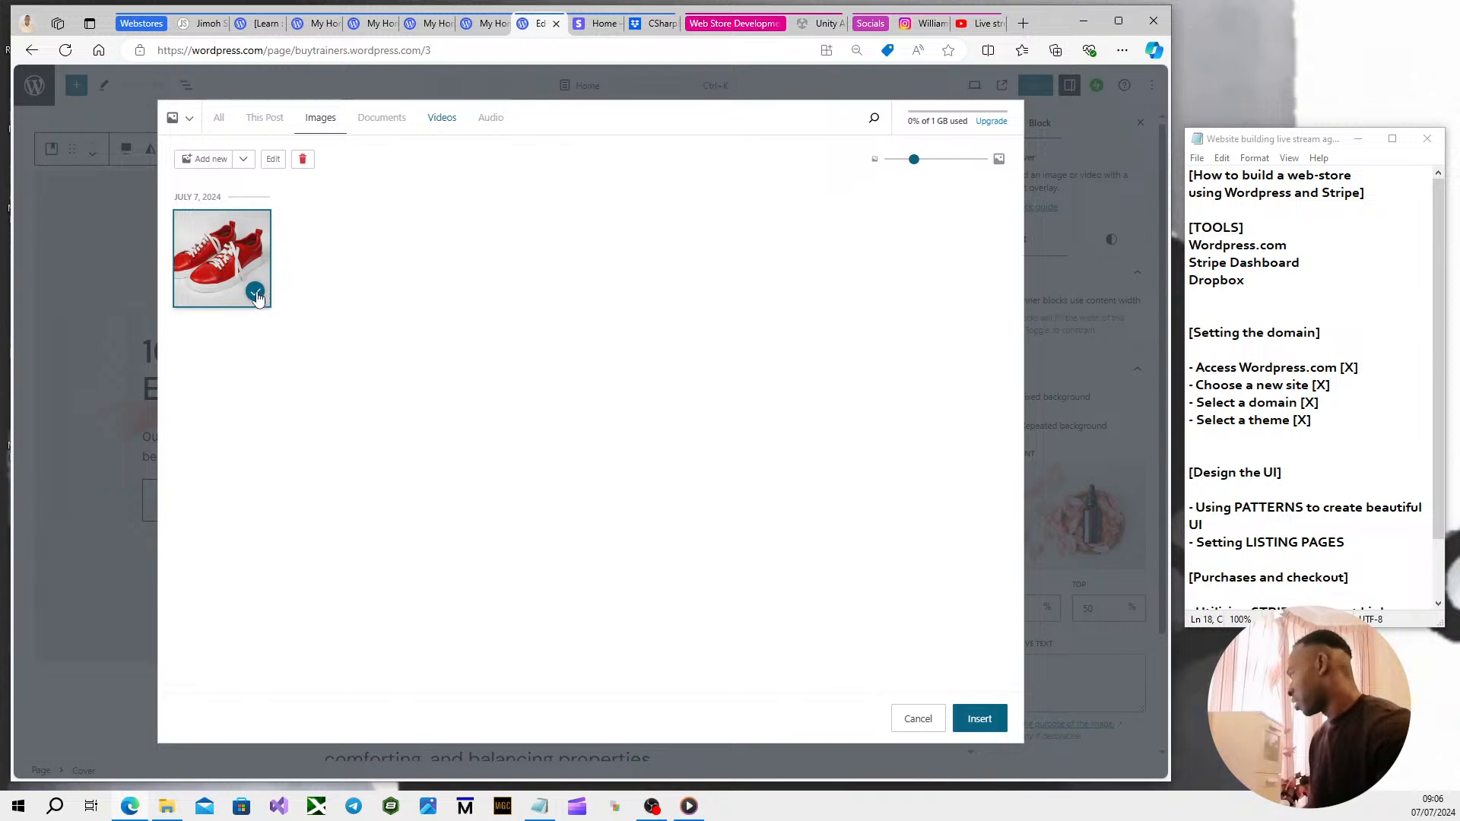
{"action": "left_click", "coordinate": [981, 719]}
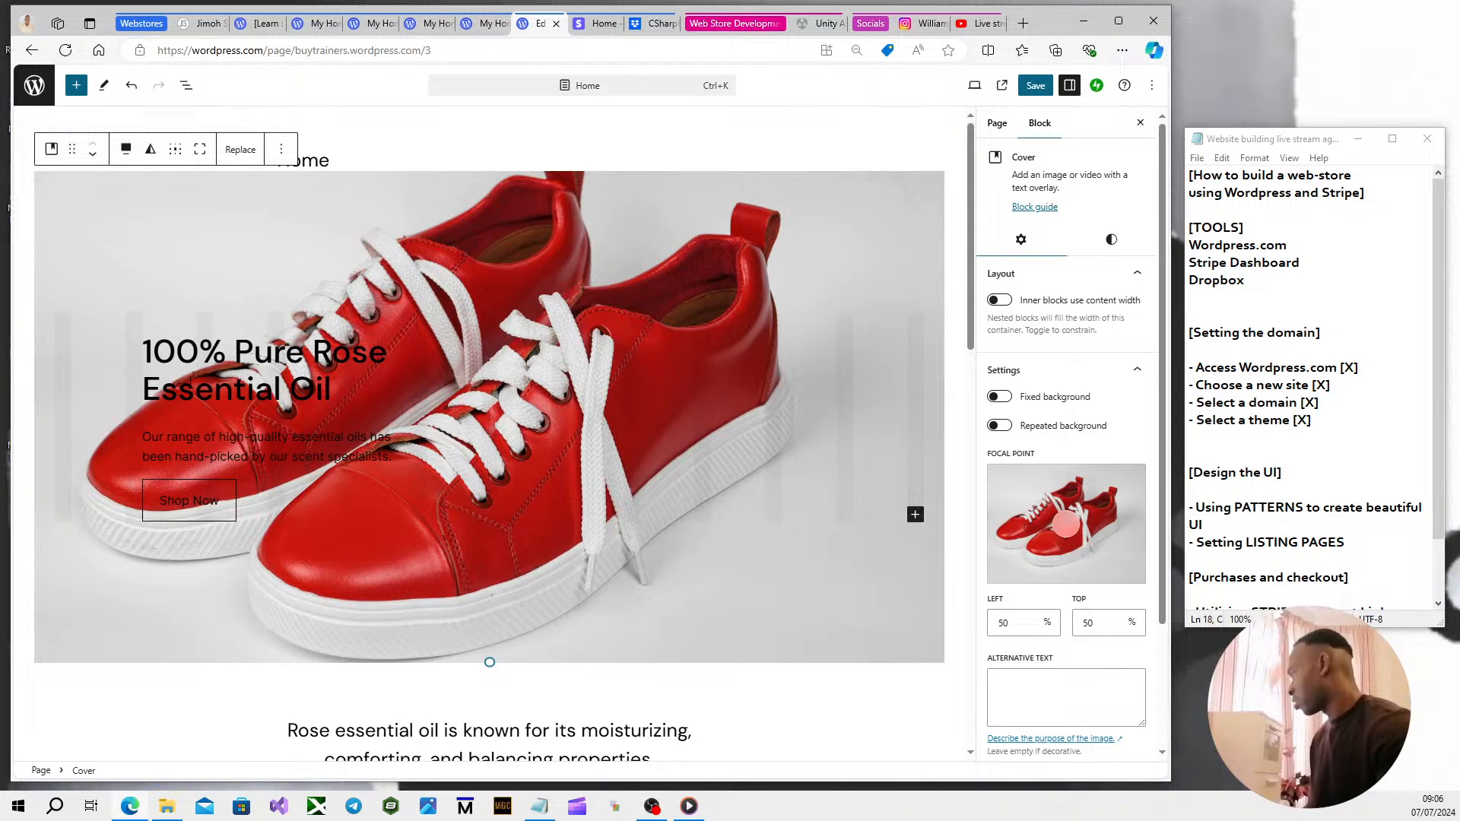
Replace the cover's heading text with "Hot trainers" and add an empty paragraph below it.
{"action": "left_click_drag", "start_coordinate": [144, 348], "coordinate": [345, 381]}
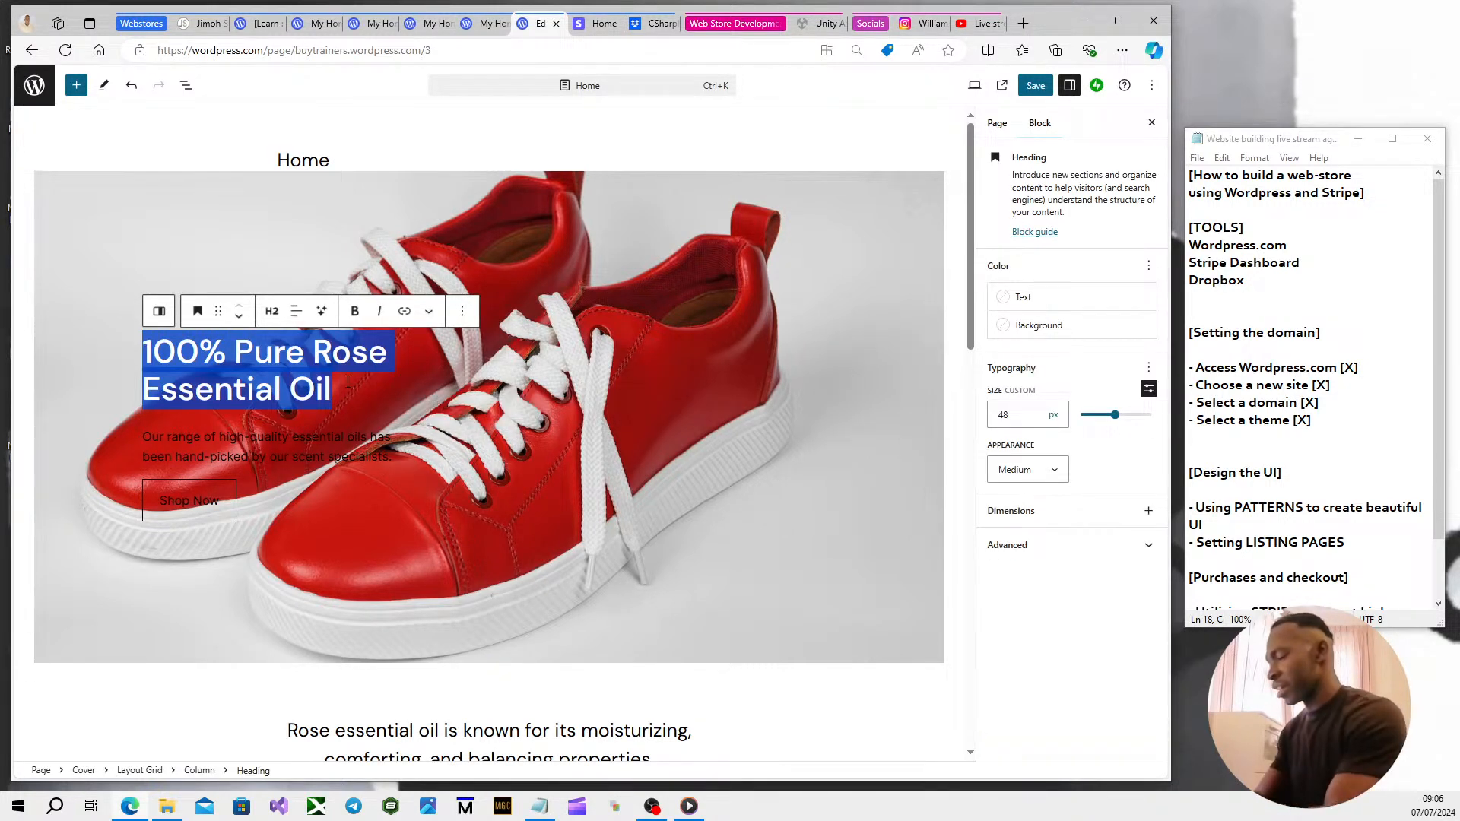
{"action": "type", "text": "HOT"}
{"action": "key", "text": "BackSpace"}
{"action": "key", "text": "BackSpace"}
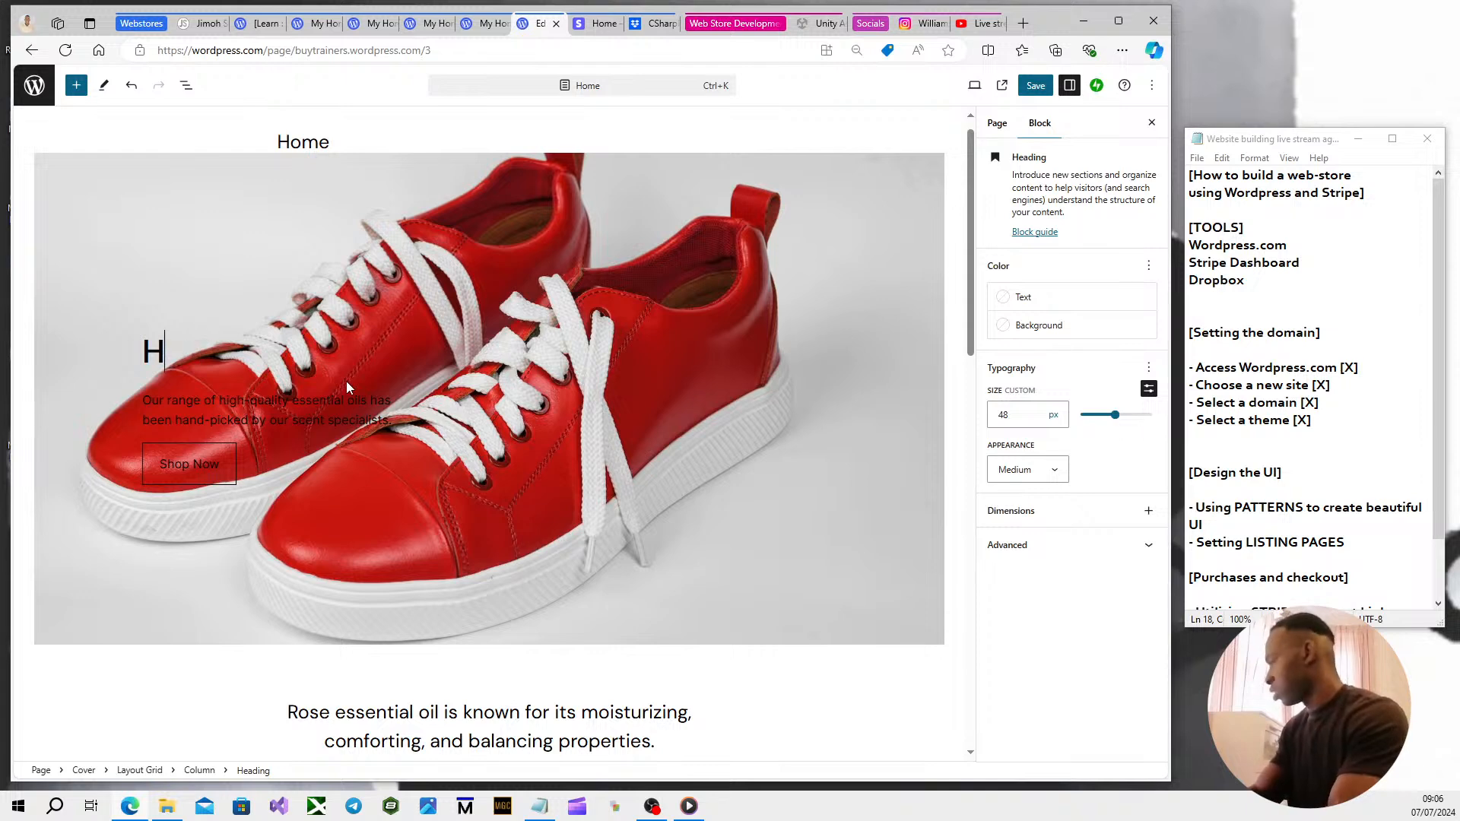
{"action": "type", "text": "ot trainers"}
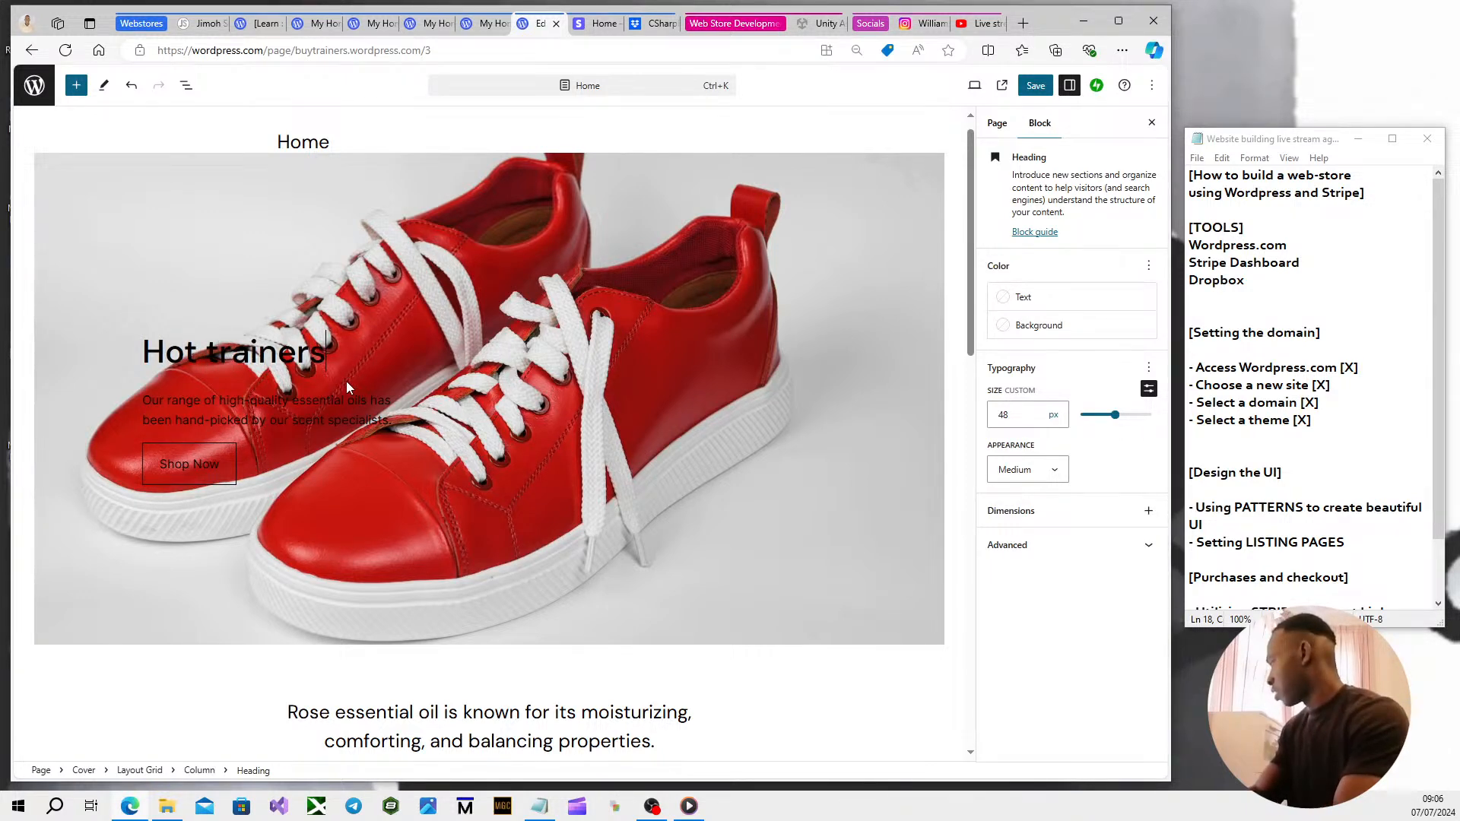
{"action": "key", "text": "Return"}
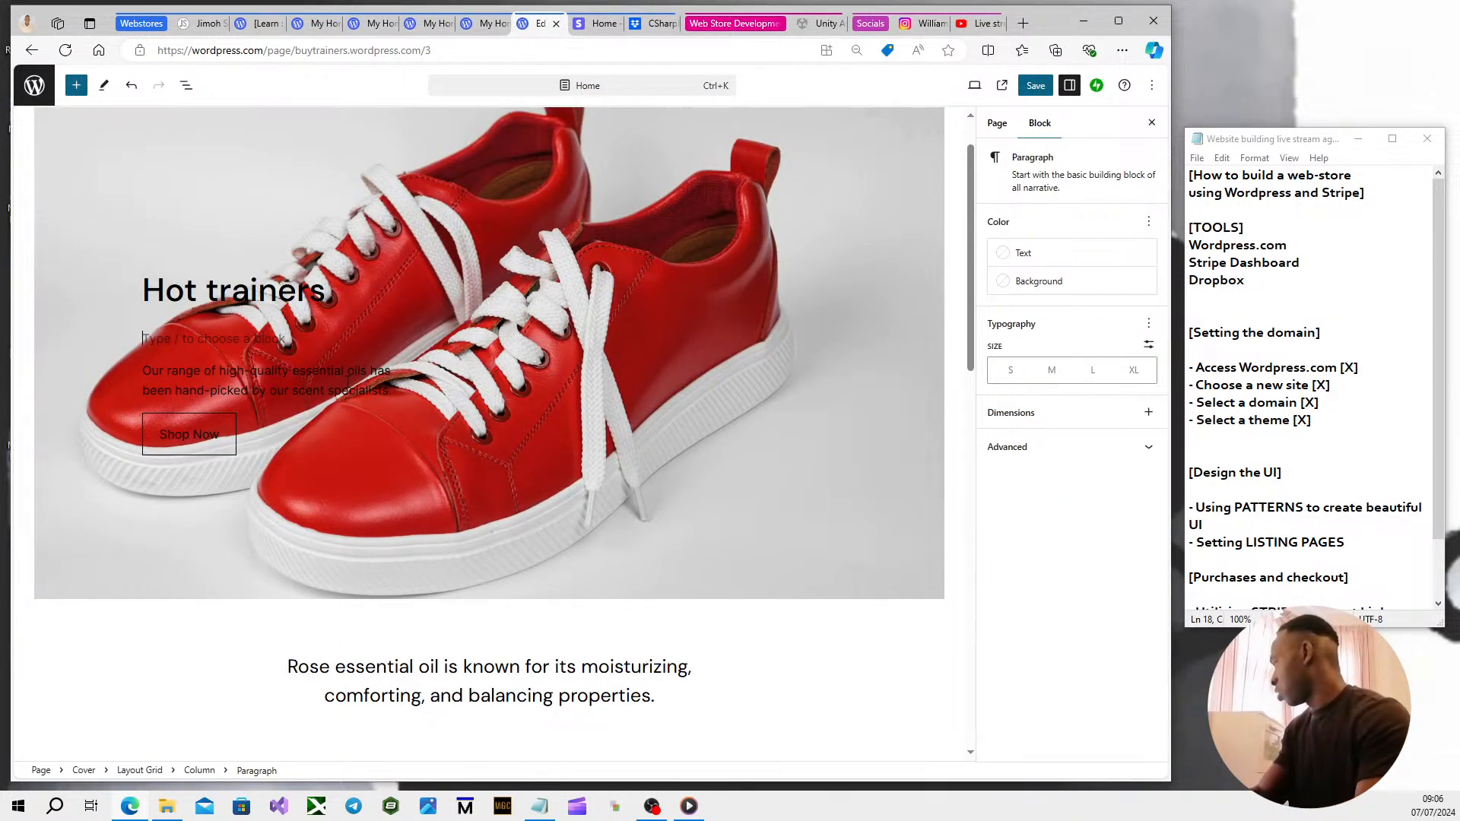
Extend the cover's heading to "Hot trainers. Affordable prices.", correcting the spelling of "Affordable".
{"action": "key", "text": "Up"}
{"action": "key", "text": "Up"}
{"action": "key", "text": "Down"}
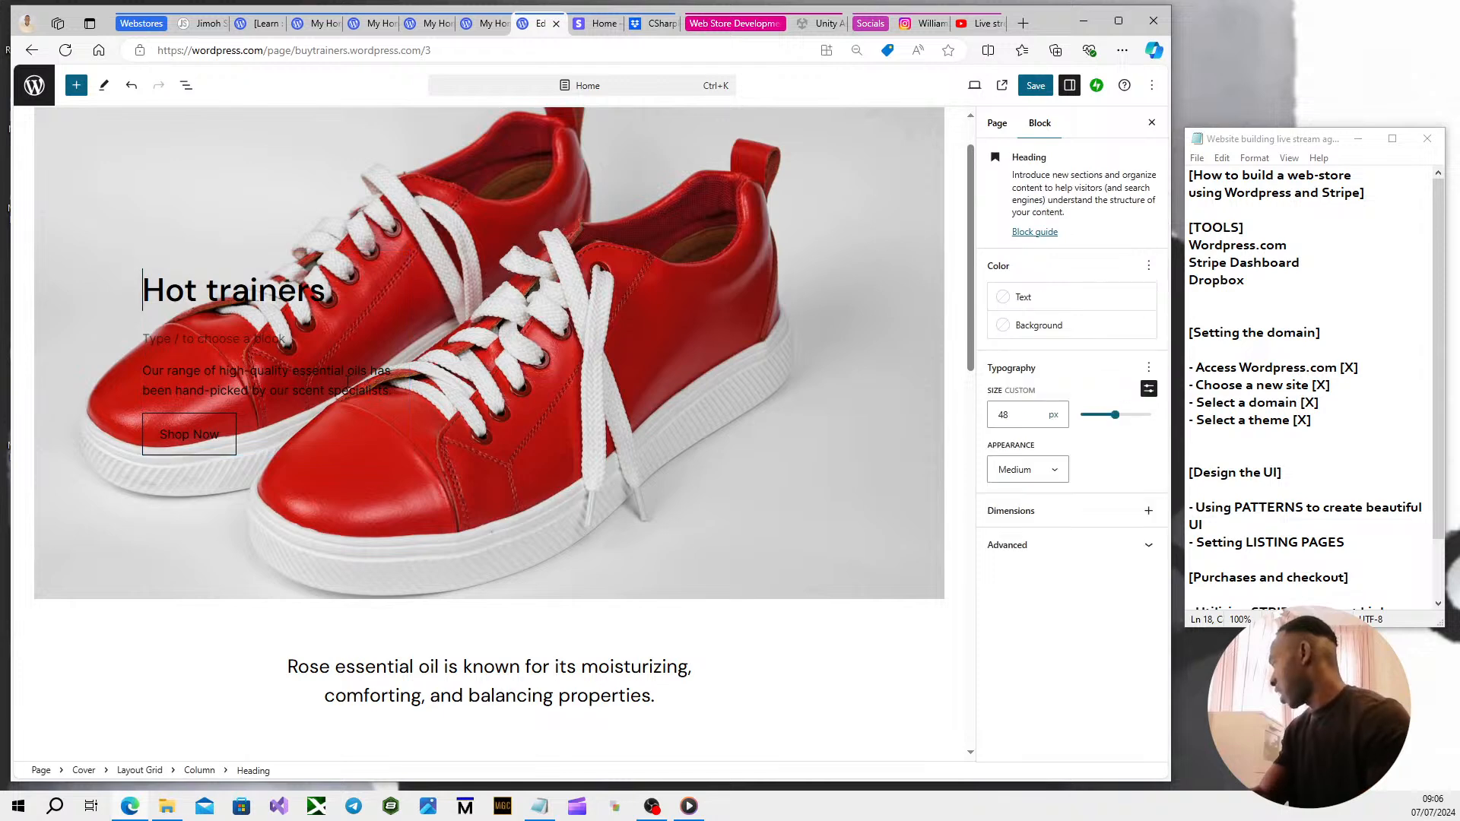
{"action": "left_click", "coordinate": [325, 289]}
{"action": "type", "text": ". Afford"}
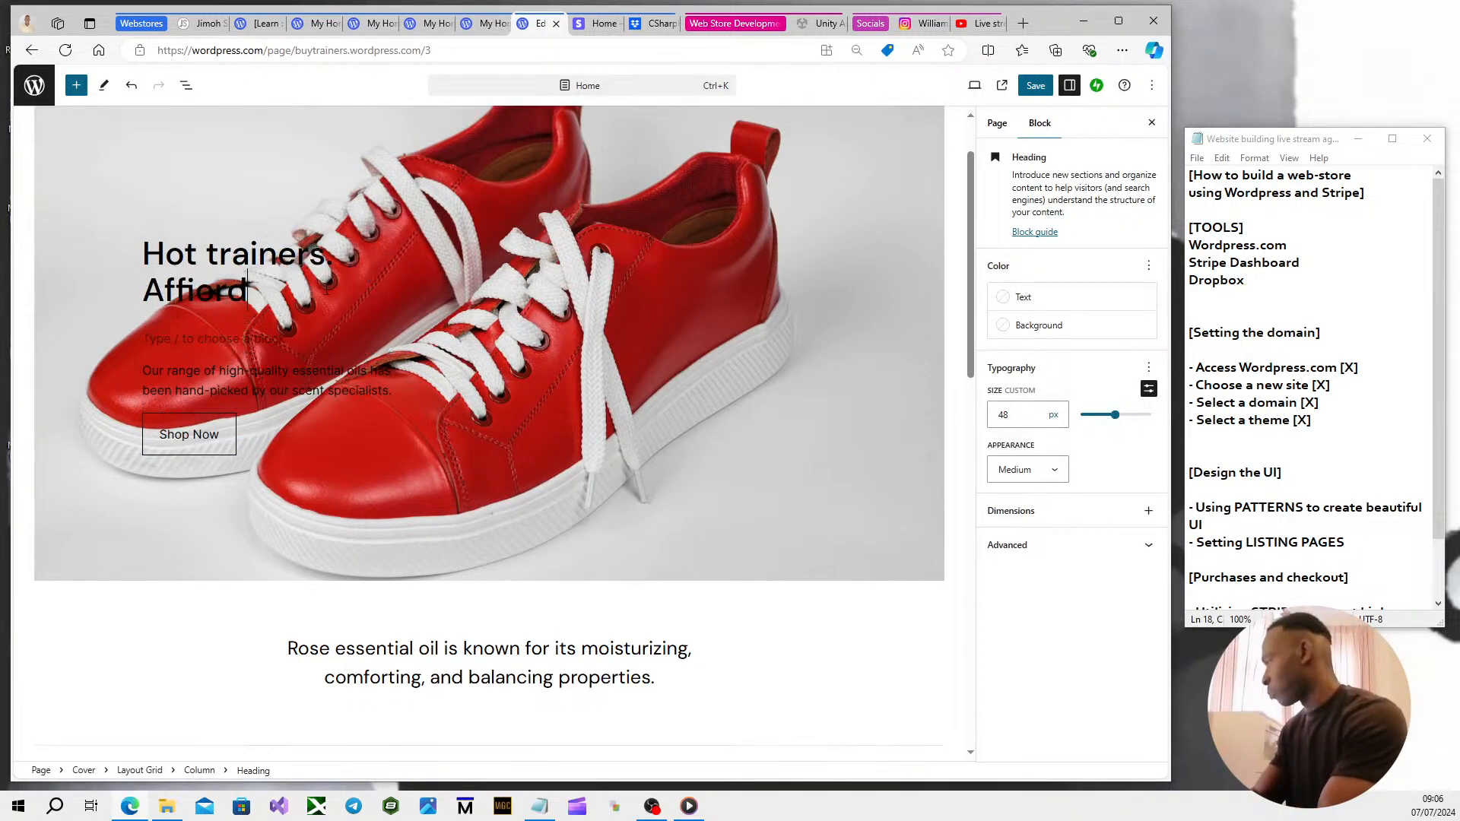
{"action": "key", "text": "BackSpace"}
{"action": "key", "text": "BackSpace"}
{"action": "key", "text": "BackSpace"}
{"action": "type", "text": "or"}
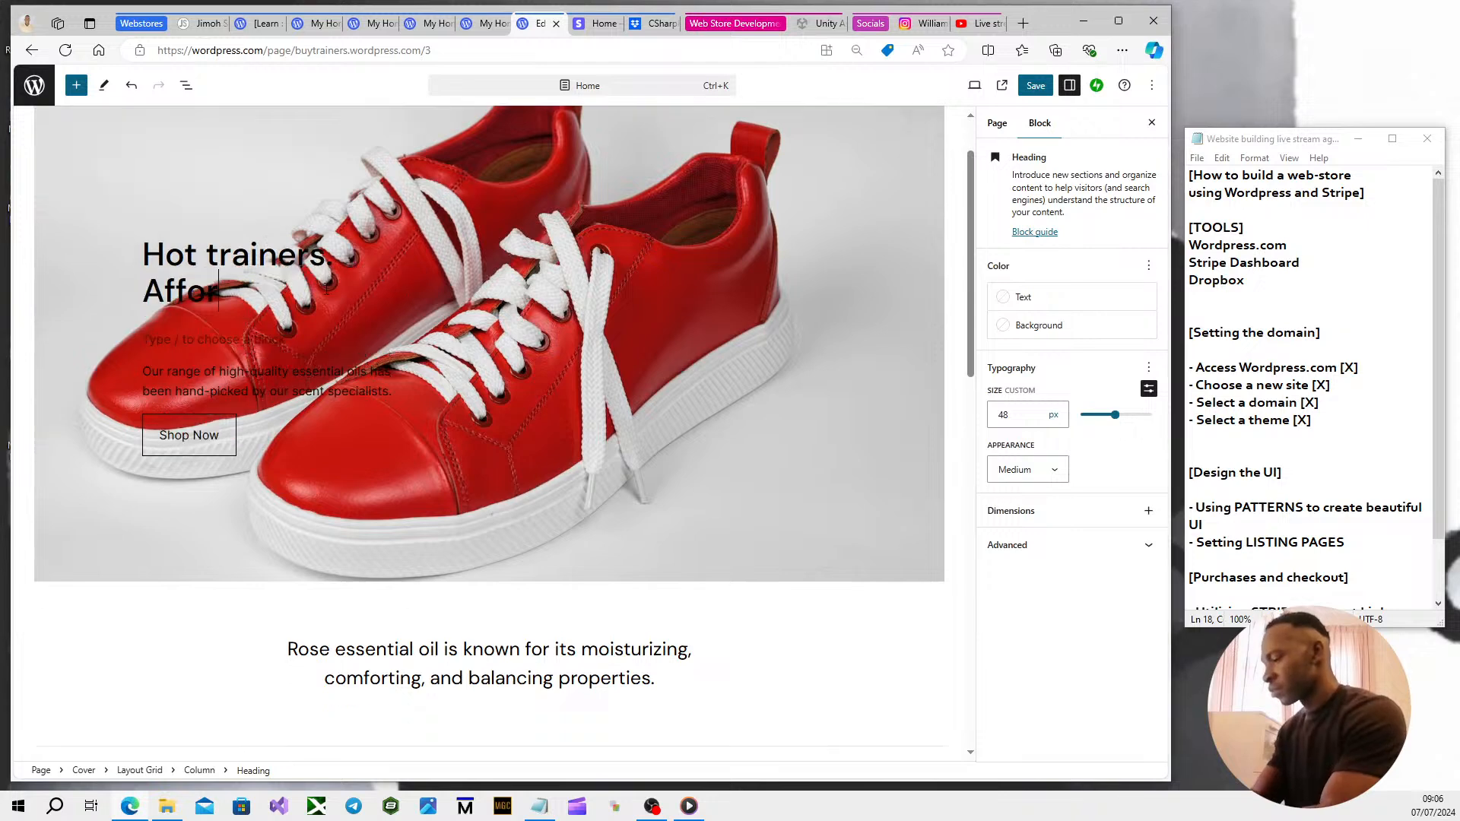
{"action": "type", "text": "dbale prices."}
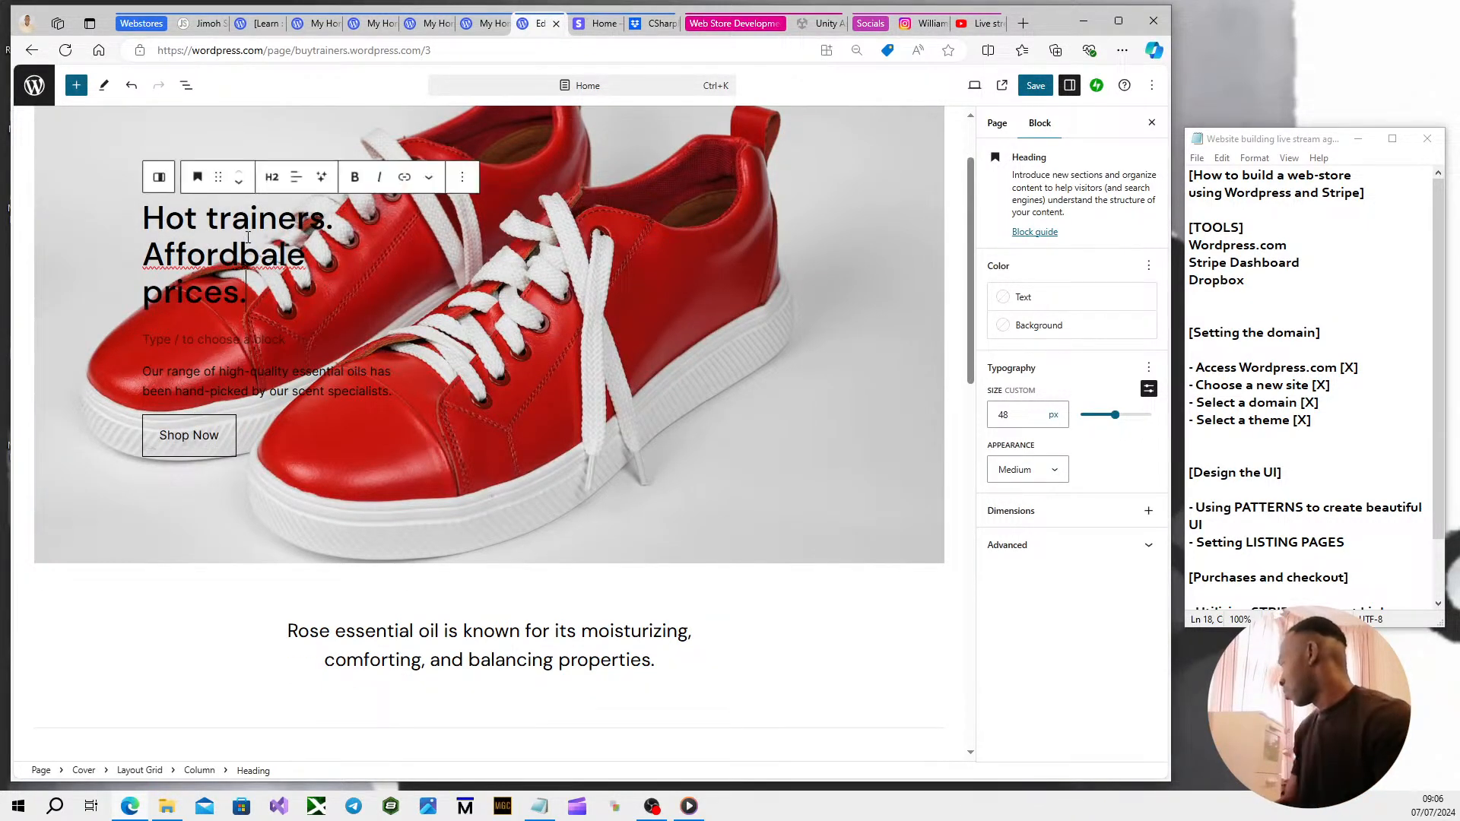
{"action": "right_click", "coordinate": [246, 266]}
{"action": "left_click", "coordinate": [293, 279]}
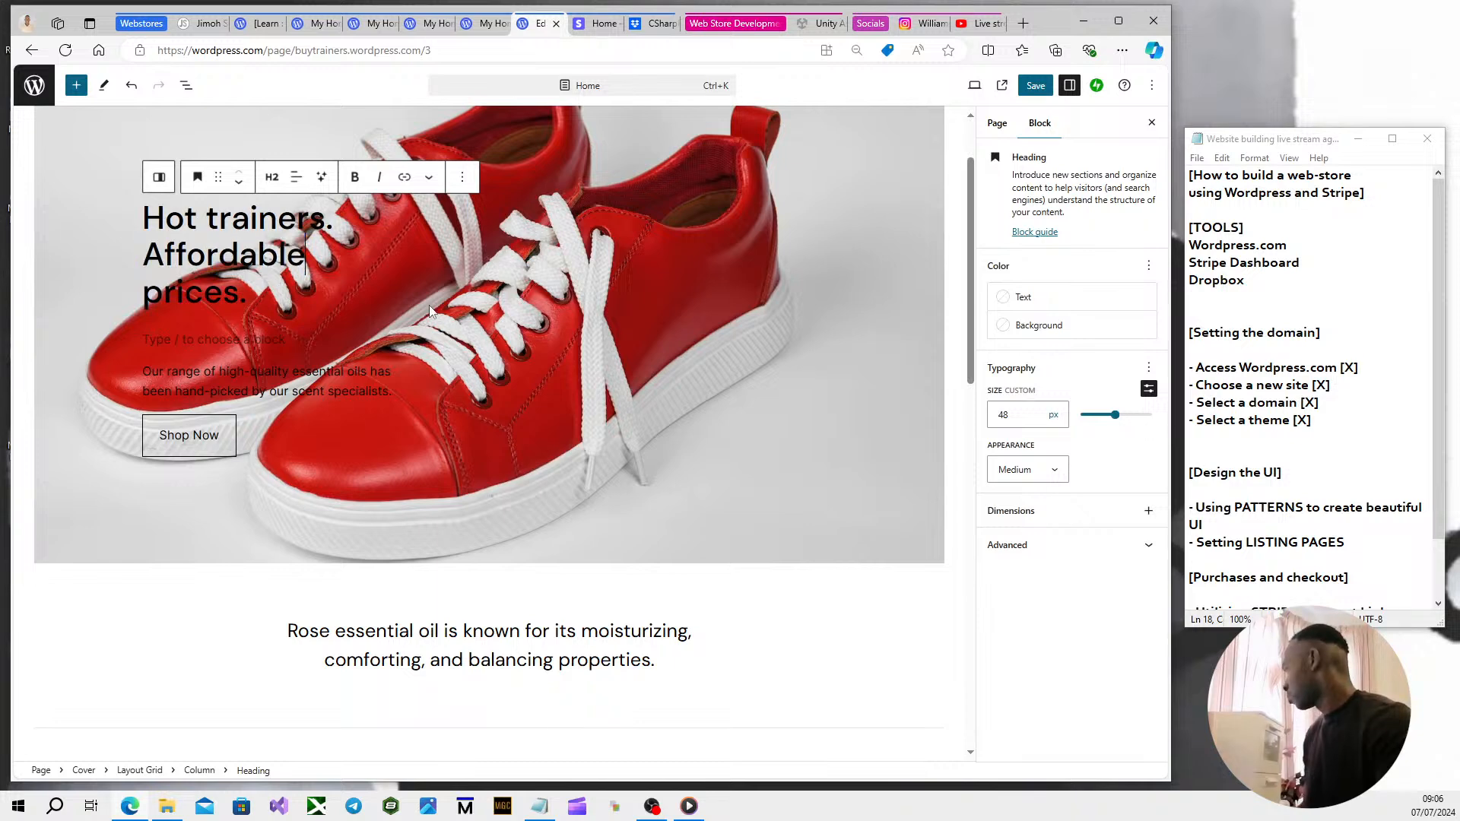
{"action": "scroll", "coordinate": [327, 406], "scroll_direction": "up", "scroll_amount": 1}
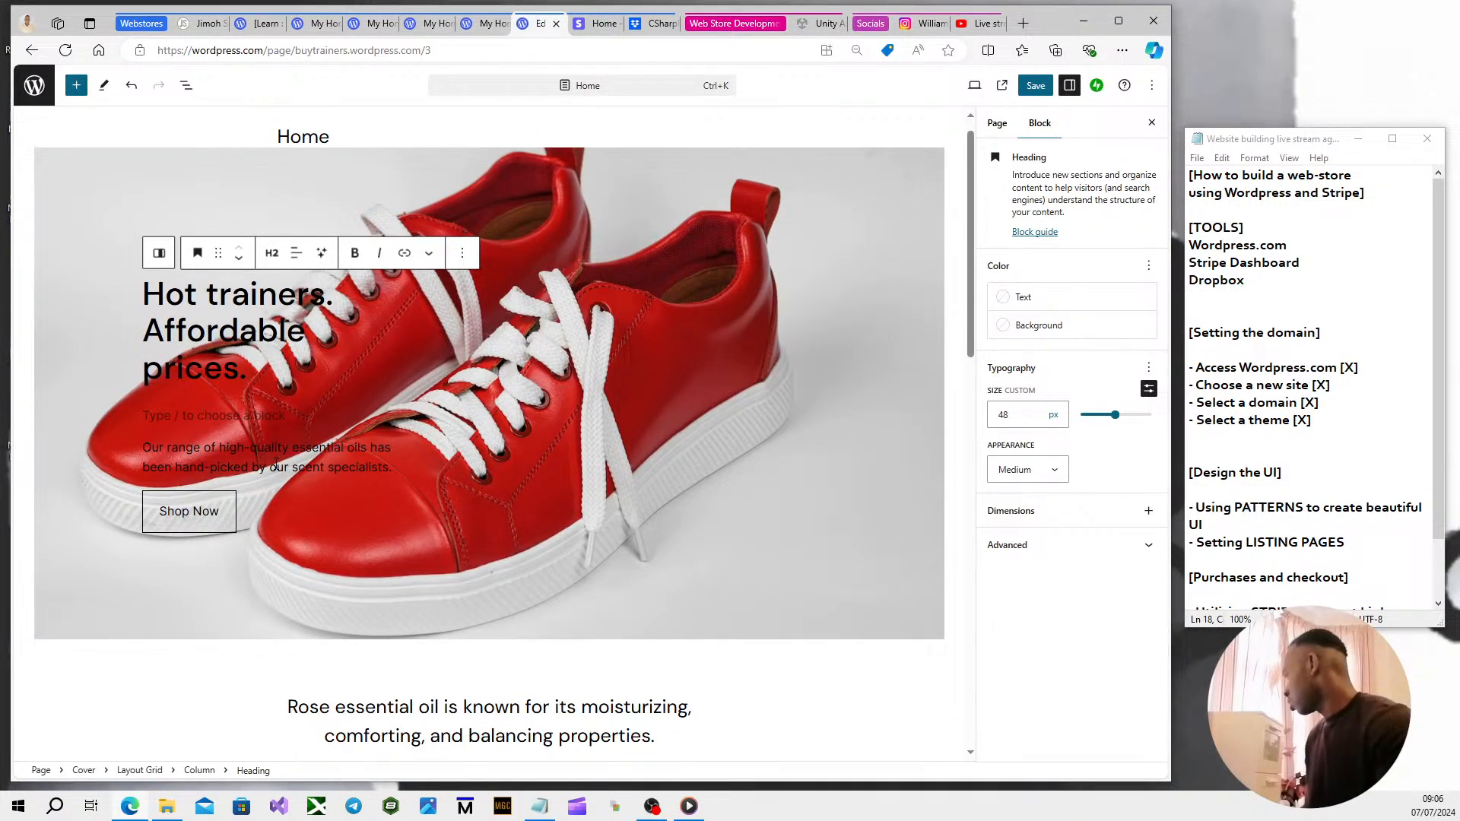
{"action": "left_click_drag", "start_coordinate": [143, 447], "coordinate": [387, 469]}
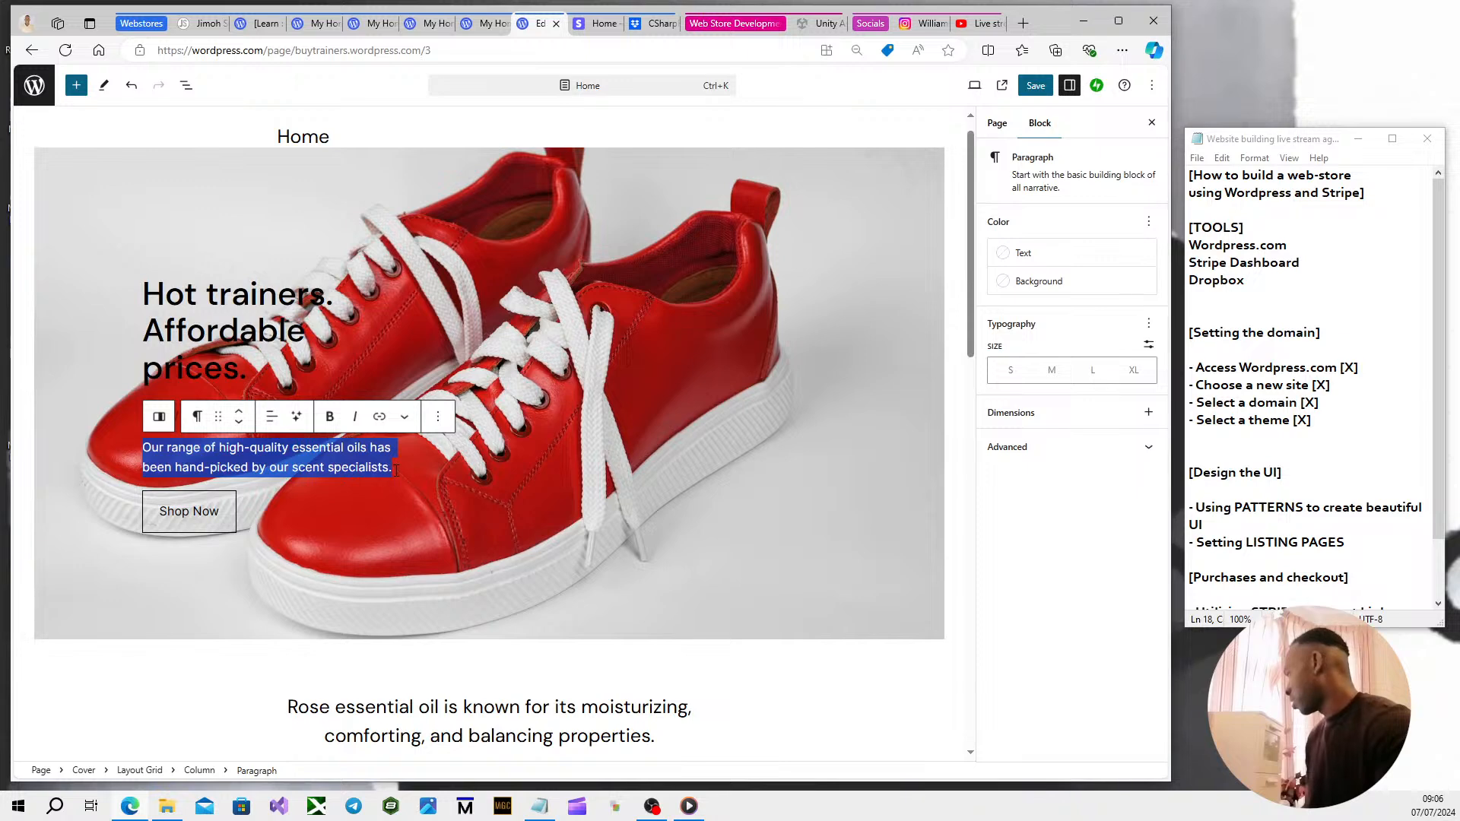
{"action": "key", "text": "Right"}
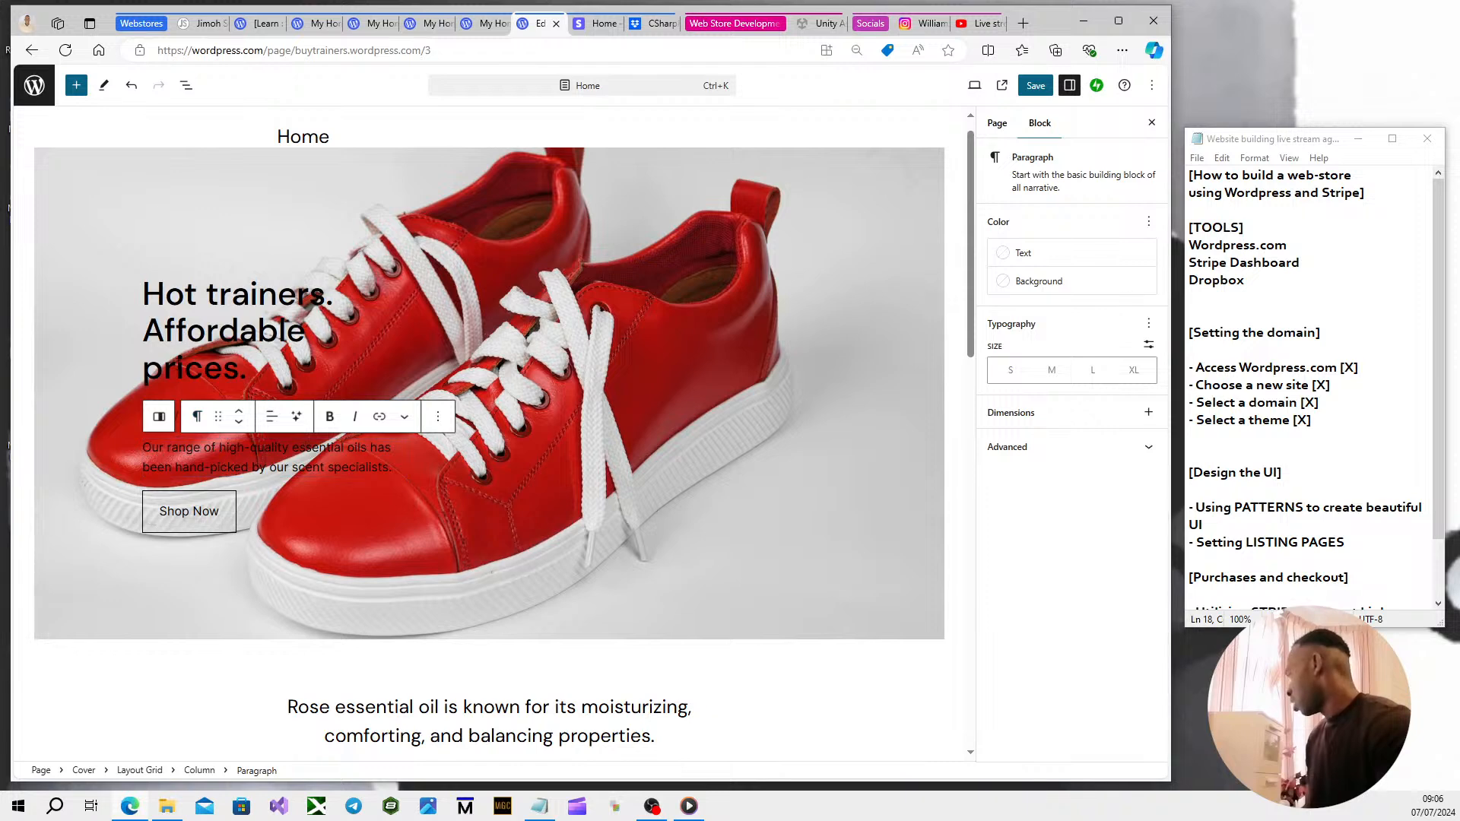
Try heading levels H1 and H4 on the cover's heading, and set it back to H2.
{"action": "left_click", "coordinate": [176, 370]}
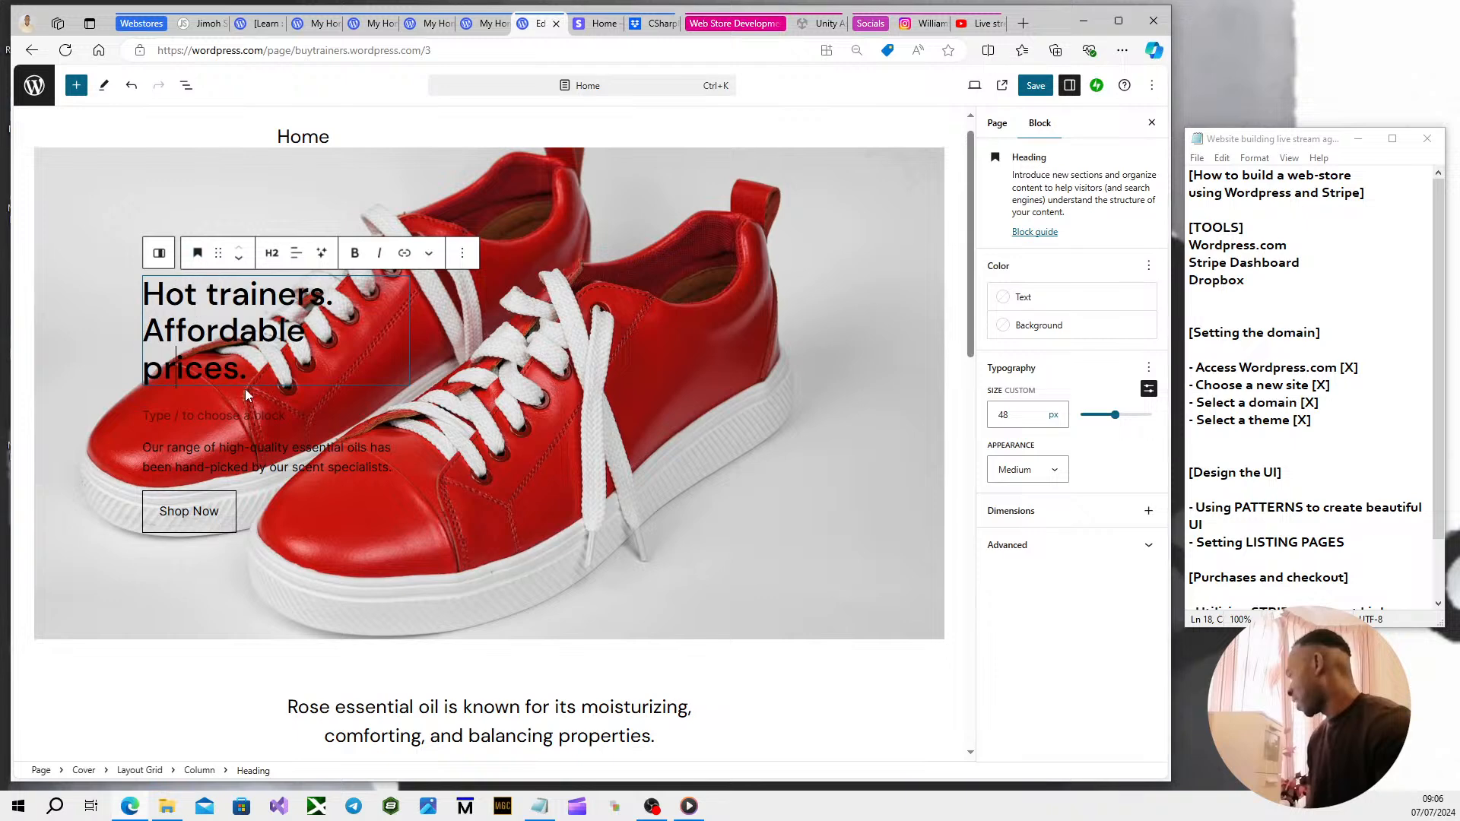
{"action": "left_click_drag", "start_coordinate": [246, 376], "coordinate": [131, 306]}
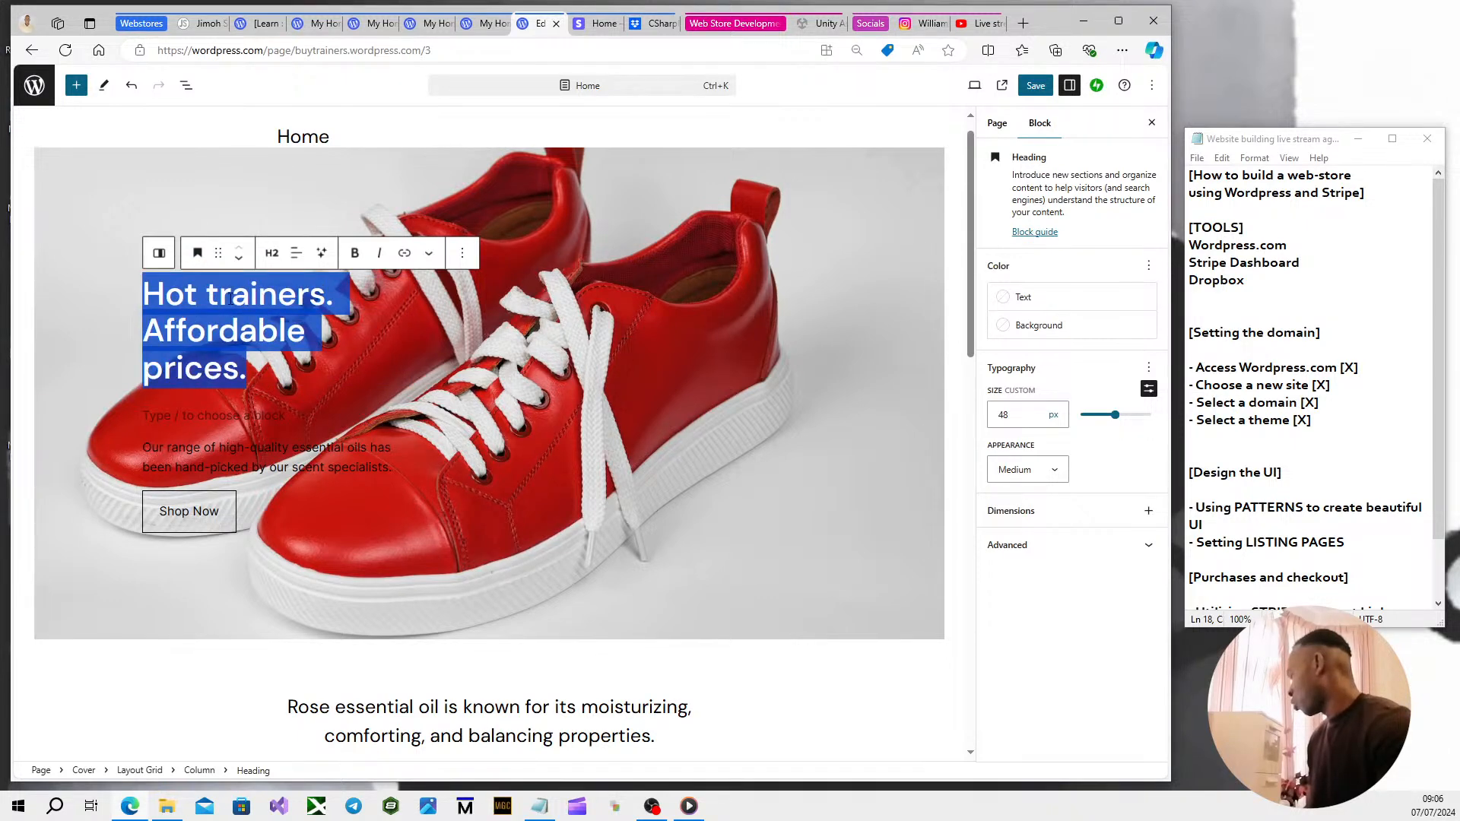
{"action": "left_click", "coordinate": [271, 252]}
{"action": "left_click", "coordinate": [291, 296]}
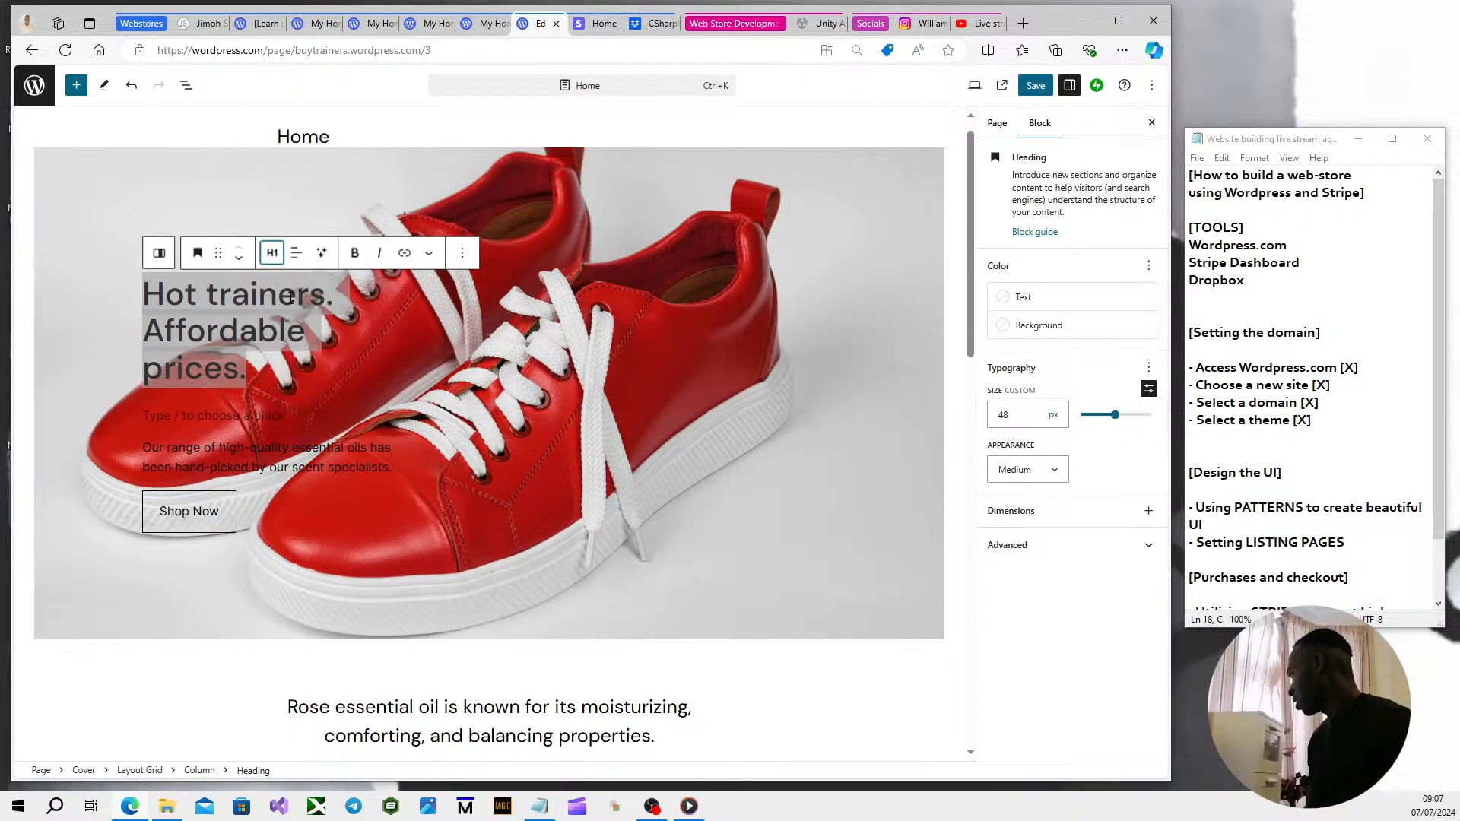
{"action": "left_click", "coordinate": [271, 253]}
{"action": "left_click", "coordinate": [300, 370]}
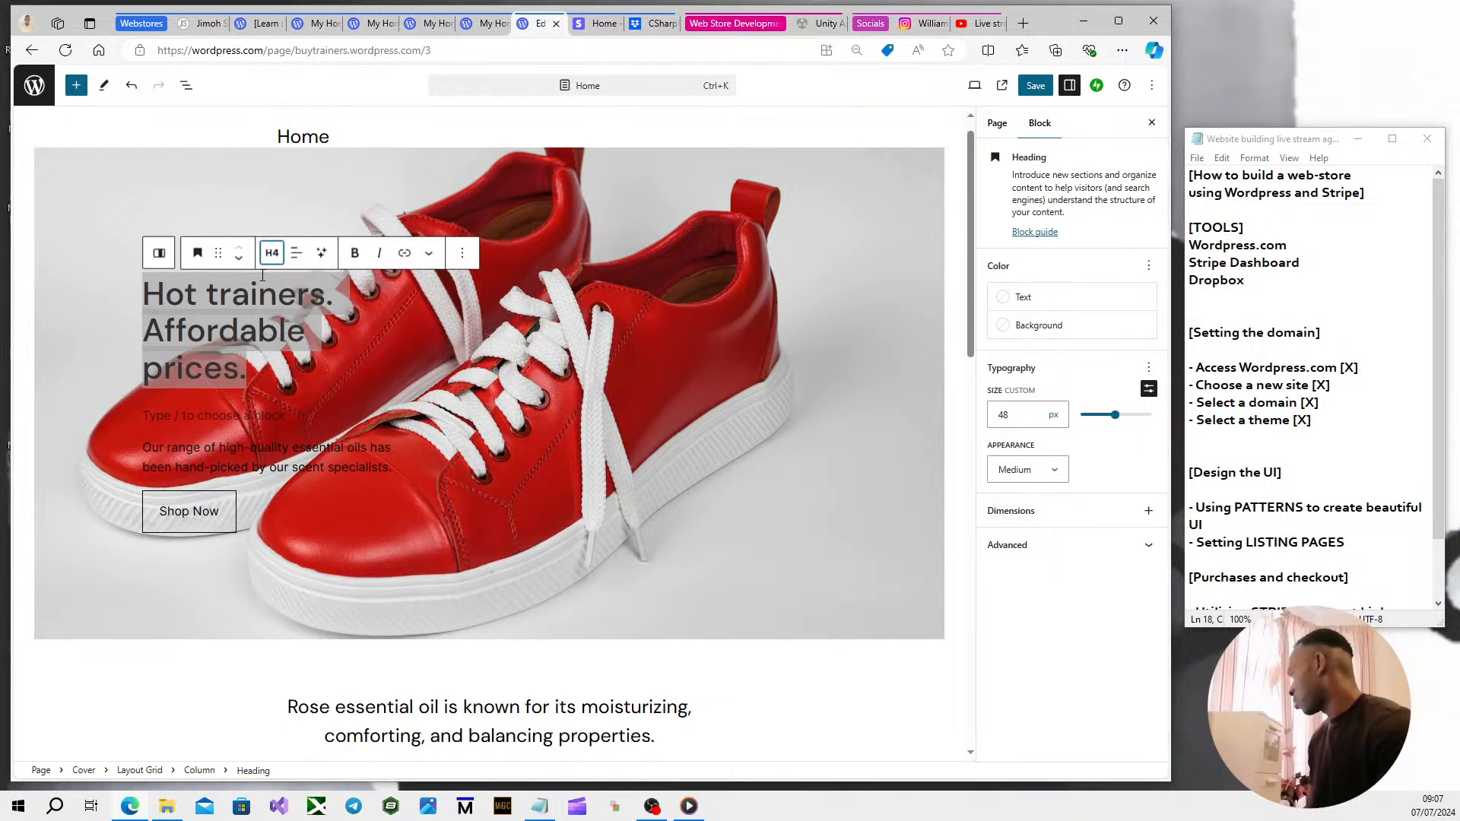
{"action": "left_click", "coordinate": [271, 252]}
{"action": "left_click", "coordinate": [293, 321]}
Replace the essential oils paragraph in the cover with "Browse through a selection of brand-new and pre-loved trainers.".
{"action": "left_click_drag", "start_coordinate": [146, 446], "coordinate": [389, 466]}
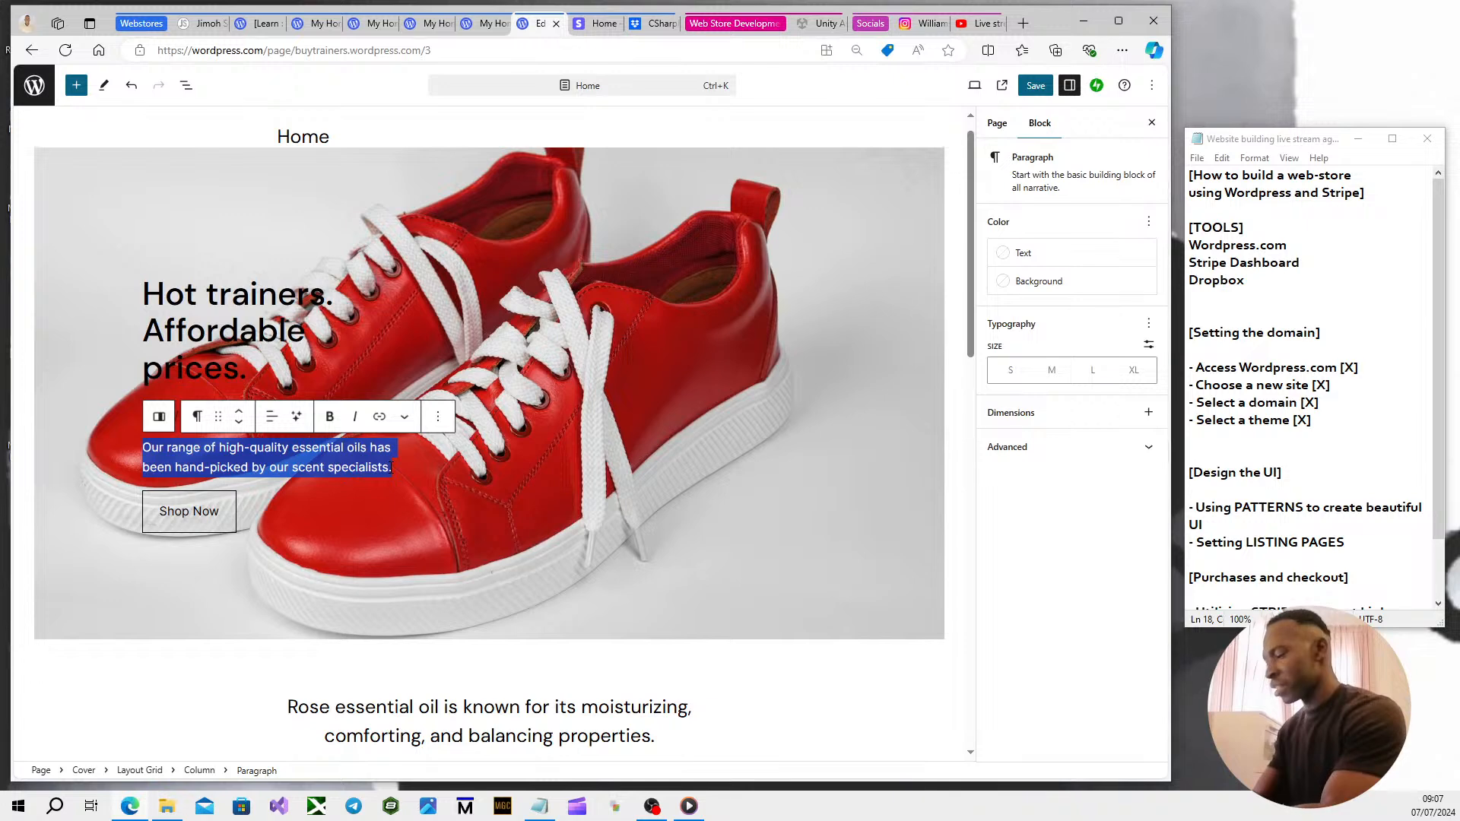
{"action": "key", "text": "BackSpace"}
{"action": "type", "text": "Browse"}
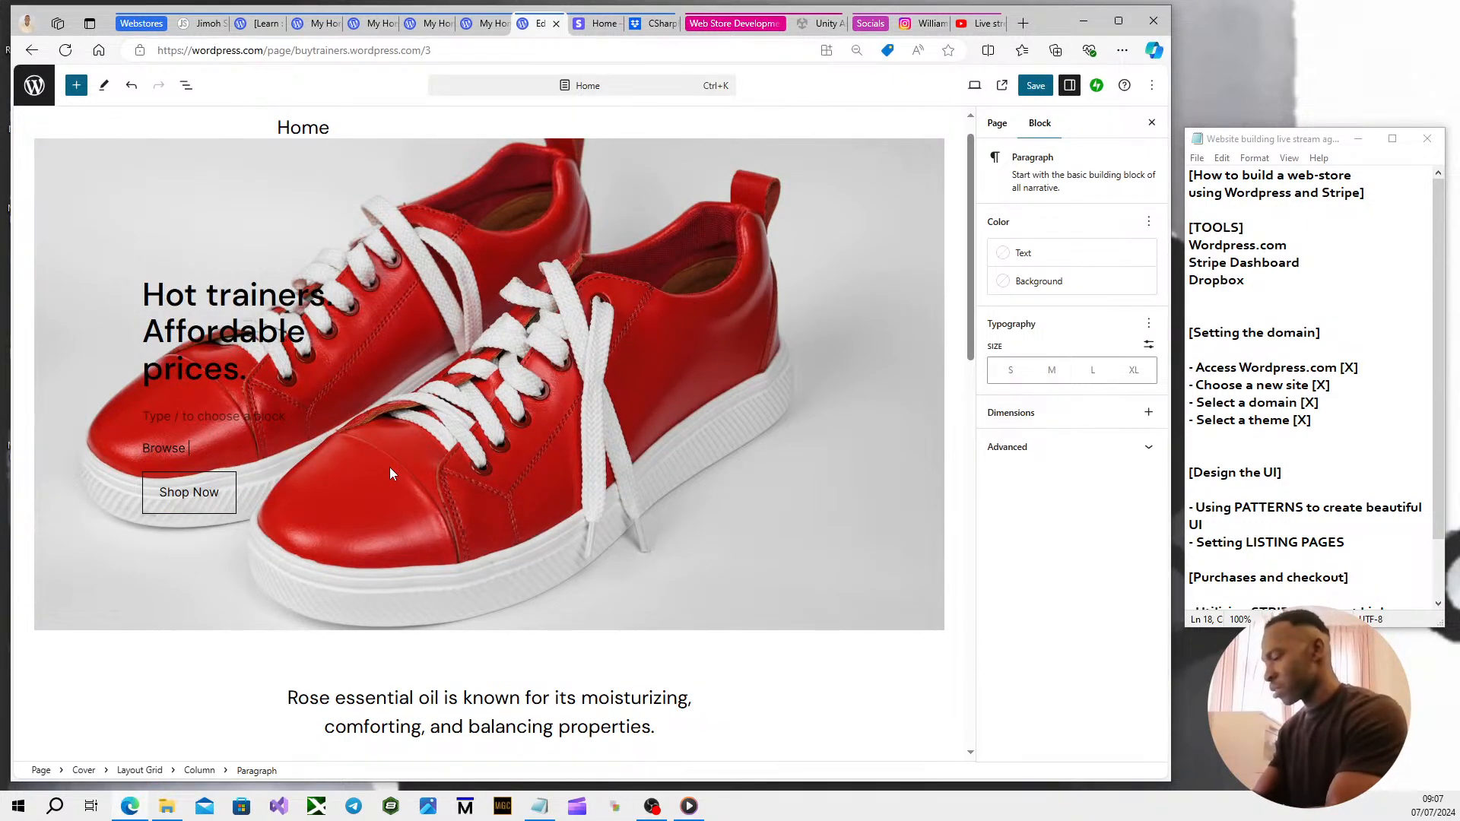
{"action": "type", "text": " through a s"}
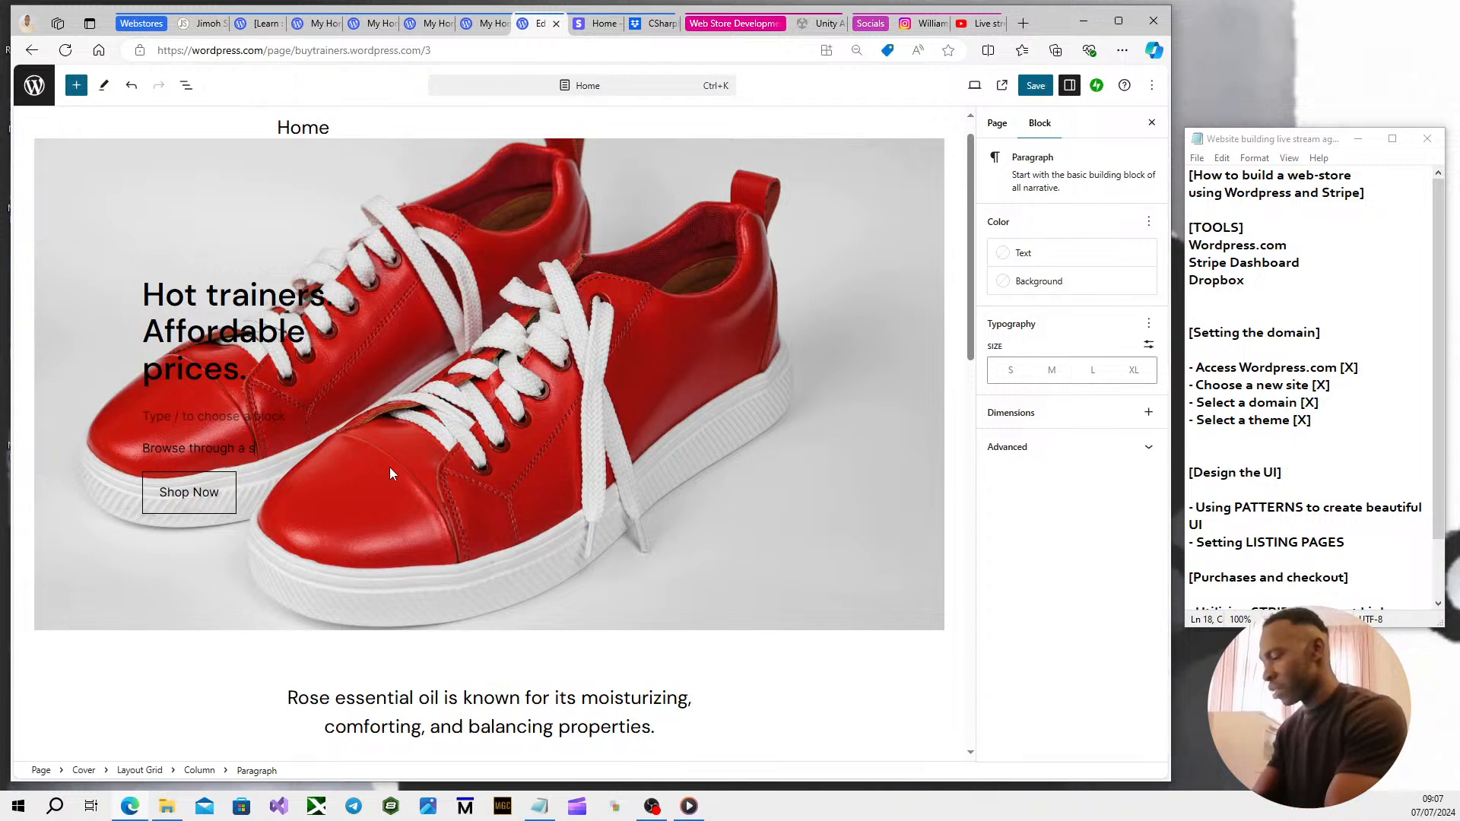
{"action": "type", "text": "election of "}
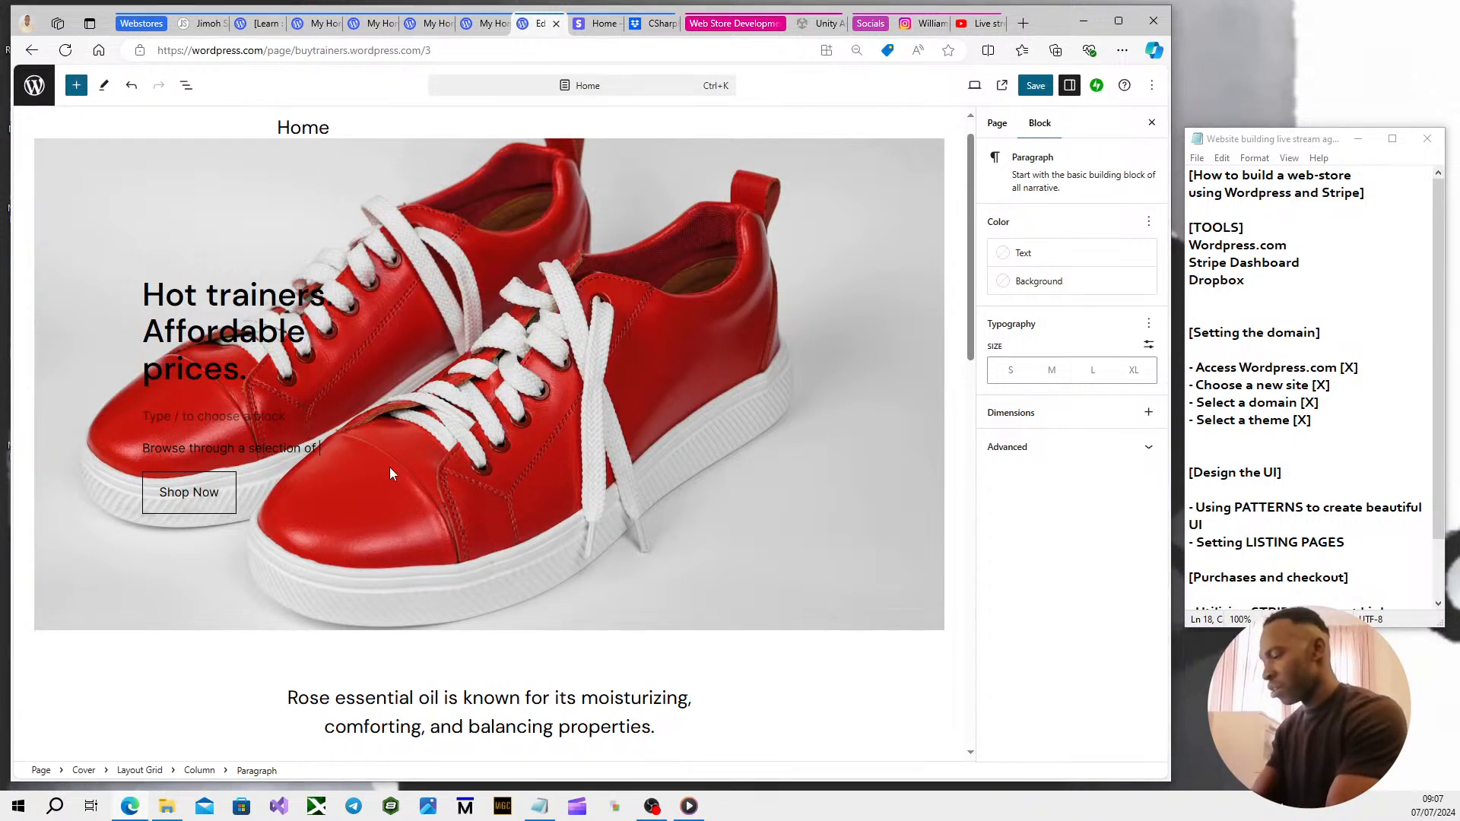
{"action": "type", "text": "brand-new and pre-loved"}
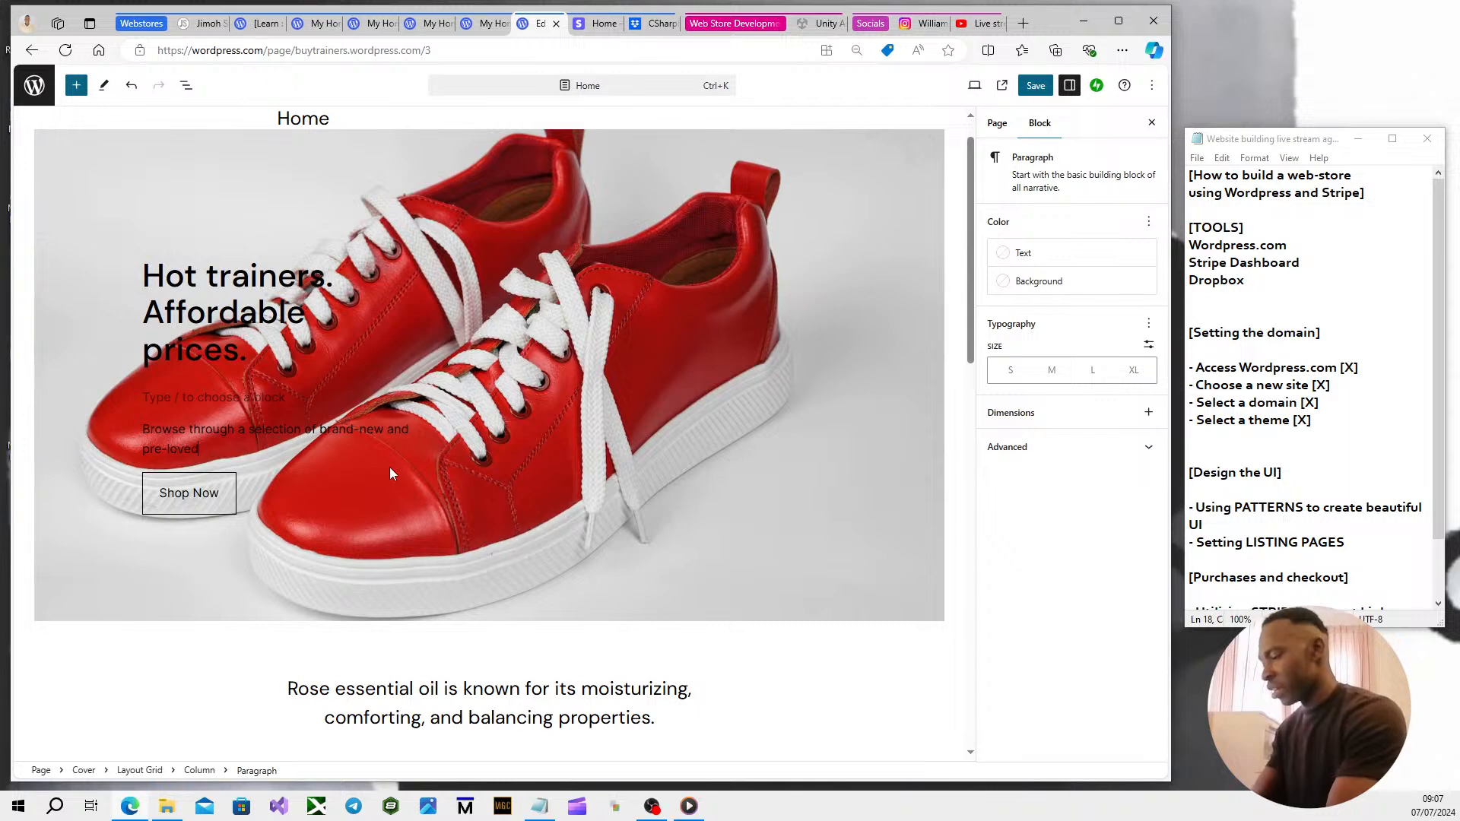
{"action": "type", "text": " trainers."}
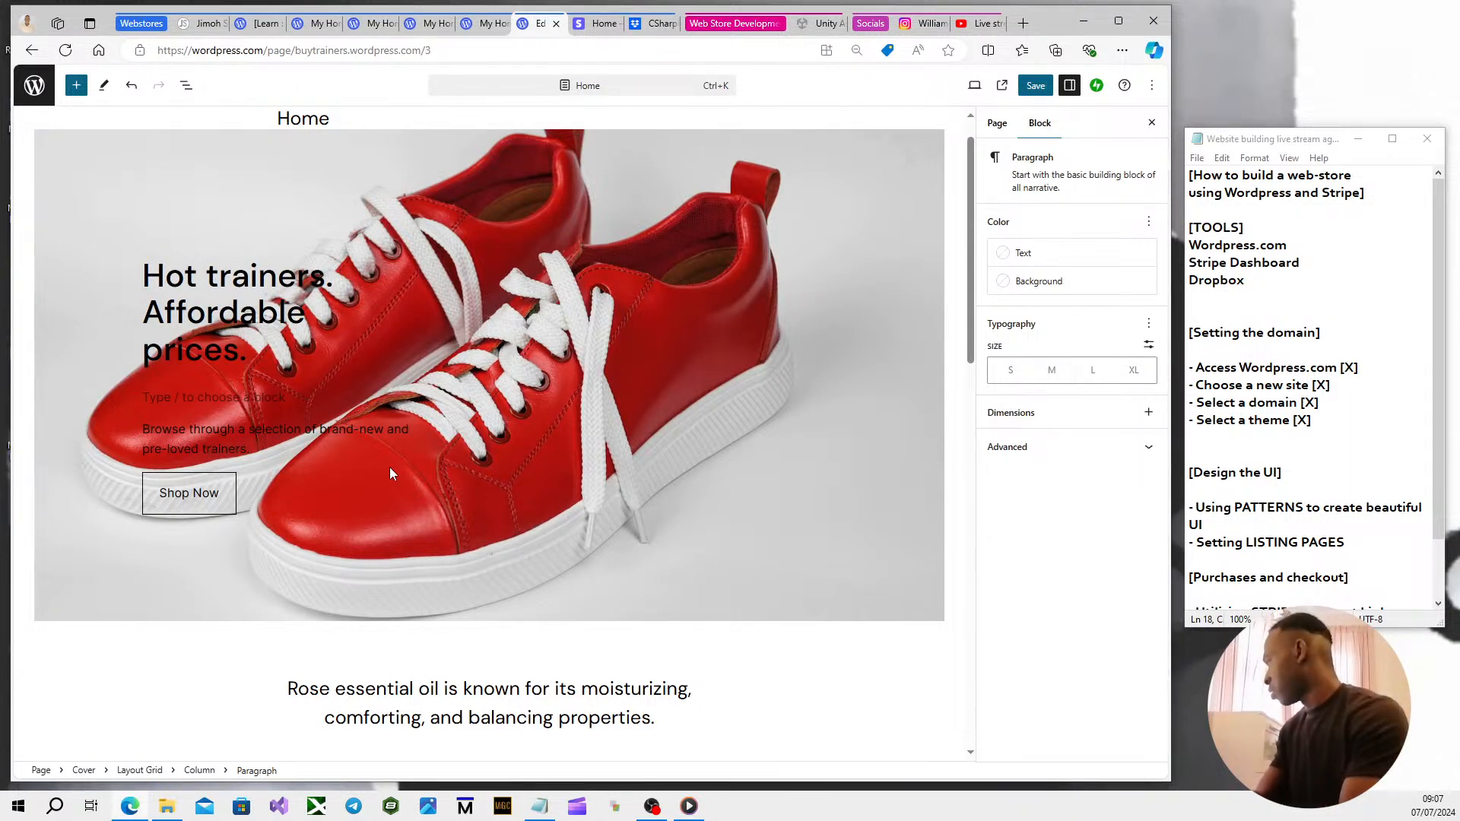
Make the cover's "Browse through a selection of brand-new and pre-loved trainers." paragraph bold.
{"action": "triple_click", "coordinate": [254, 451]}
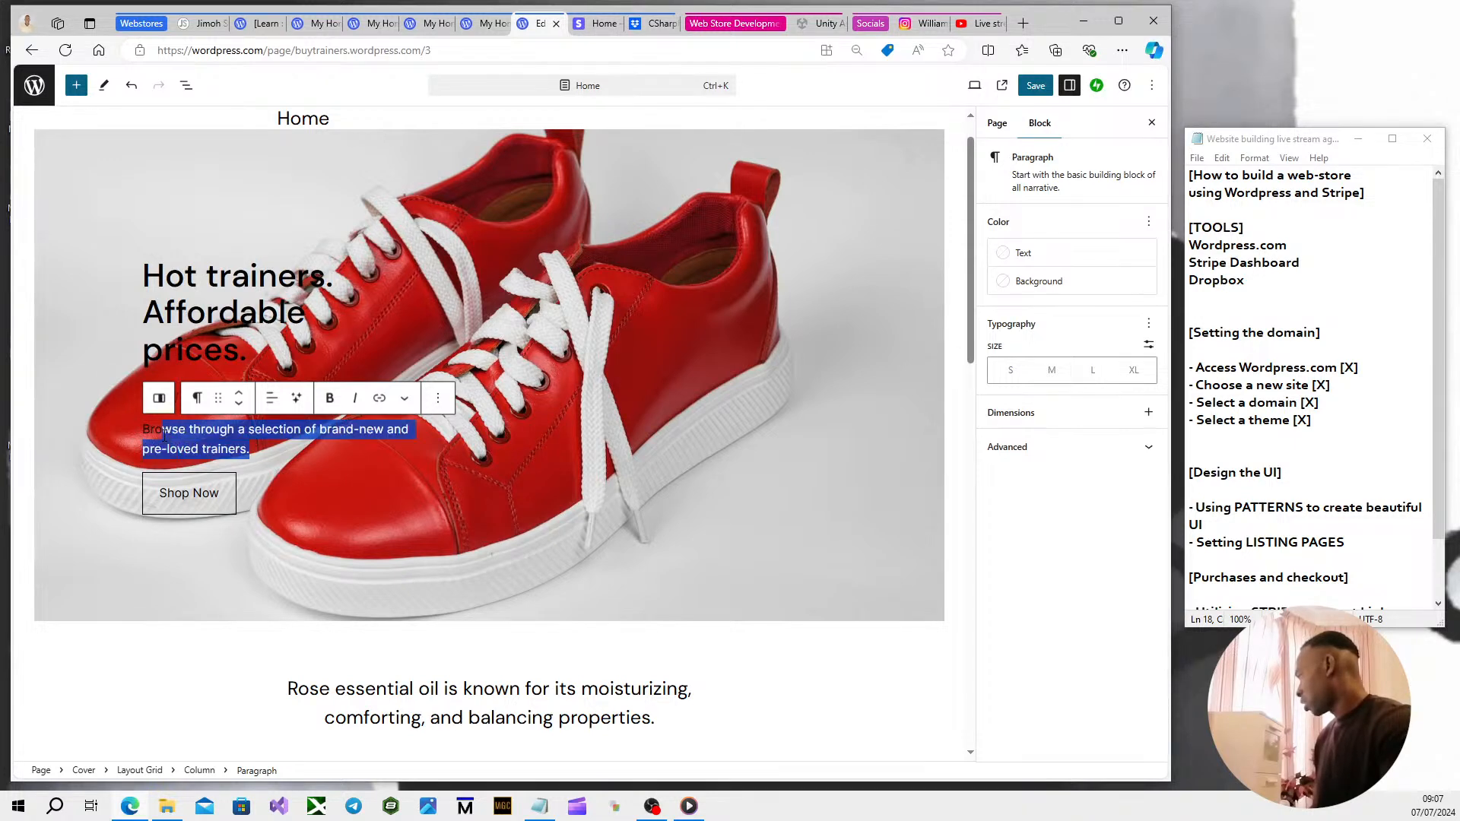
{"action": "left_click", "coordinate": [331, 399]}
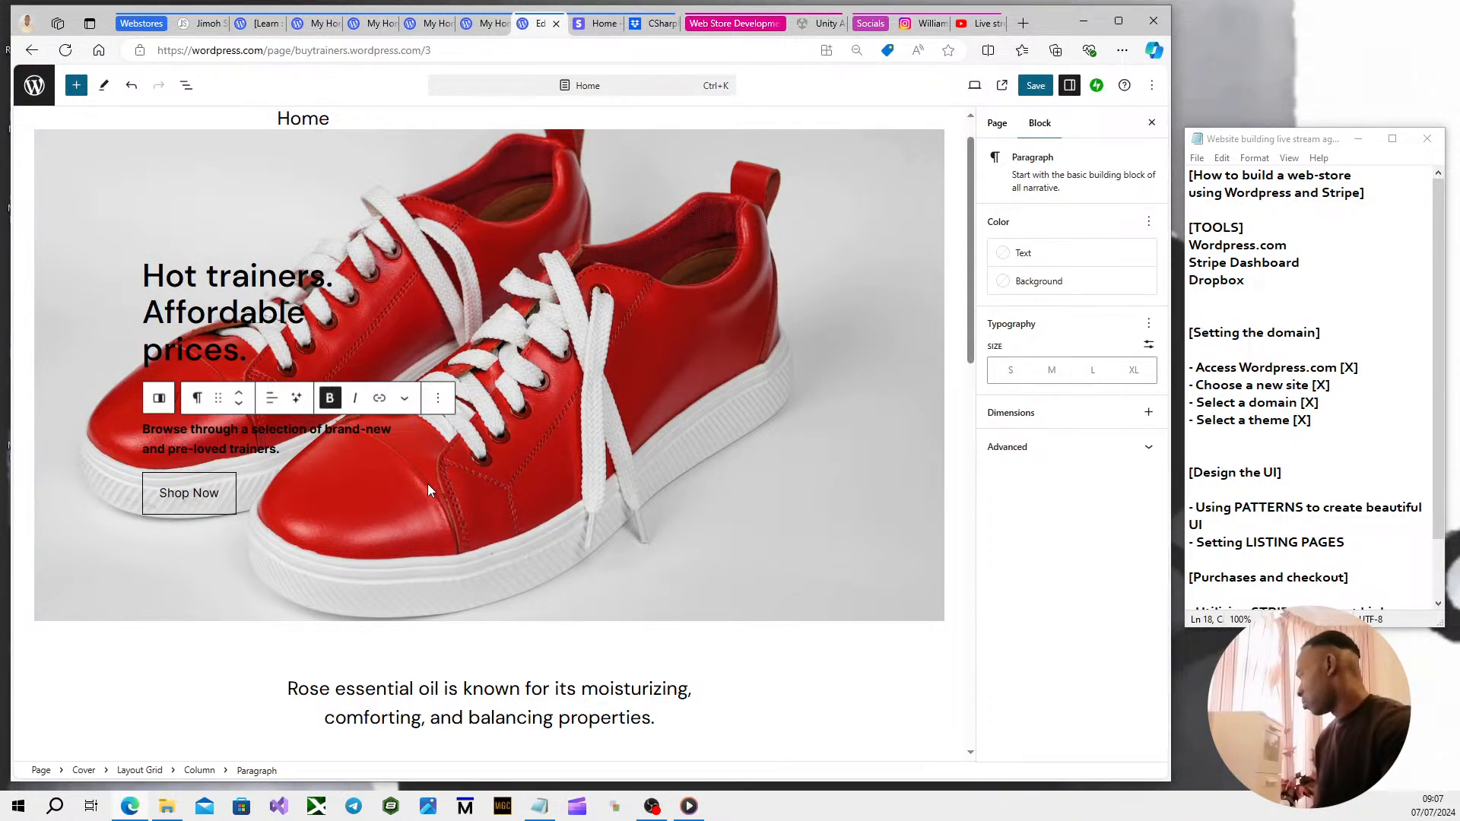
{"action": "scroll", "coordinate": [429, 486], "scroll_direction": "up", "scroll_amount": 1}
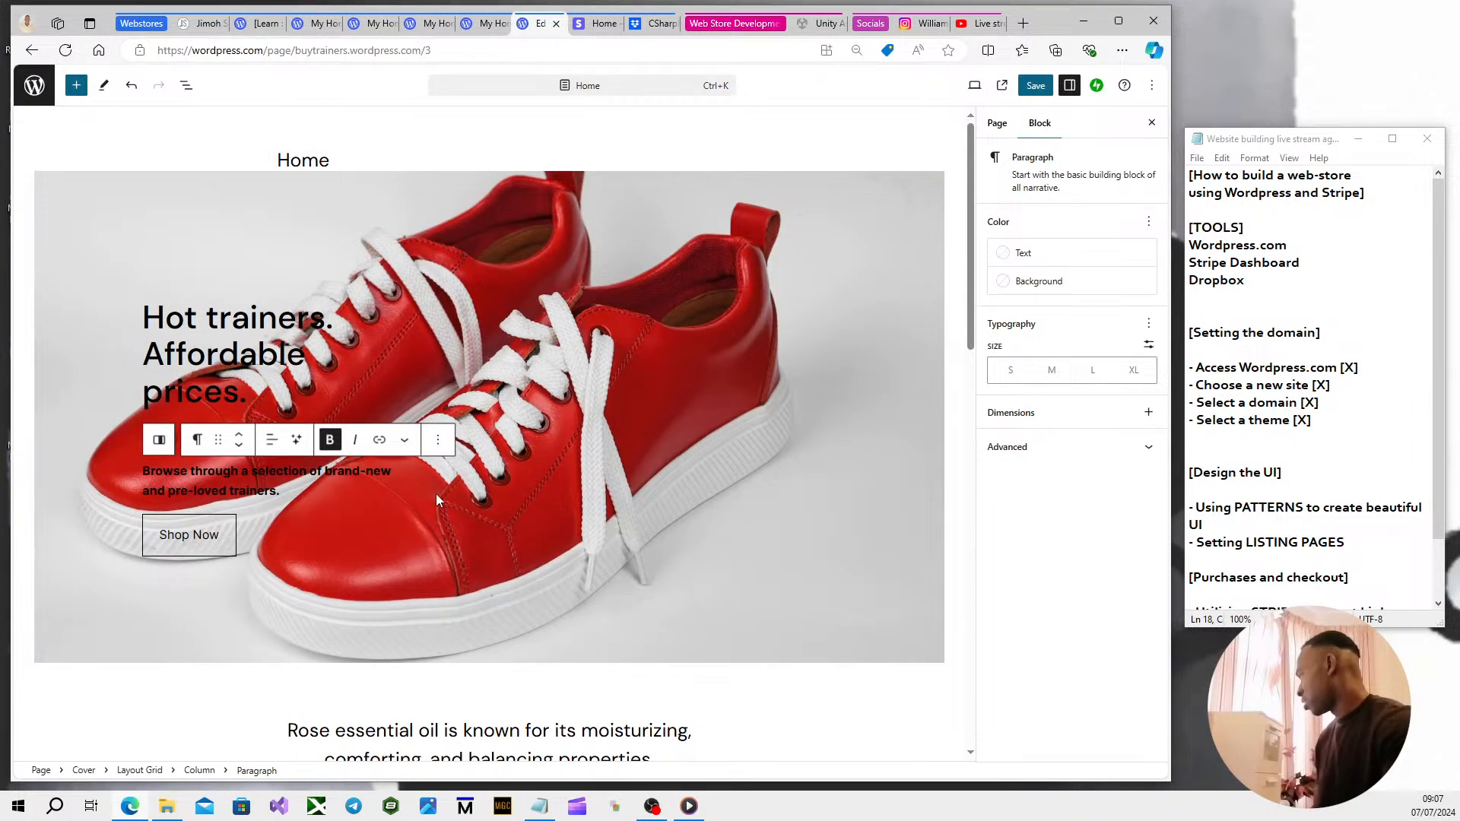
{"action": "left_click", "coordinate": [218, 543]}
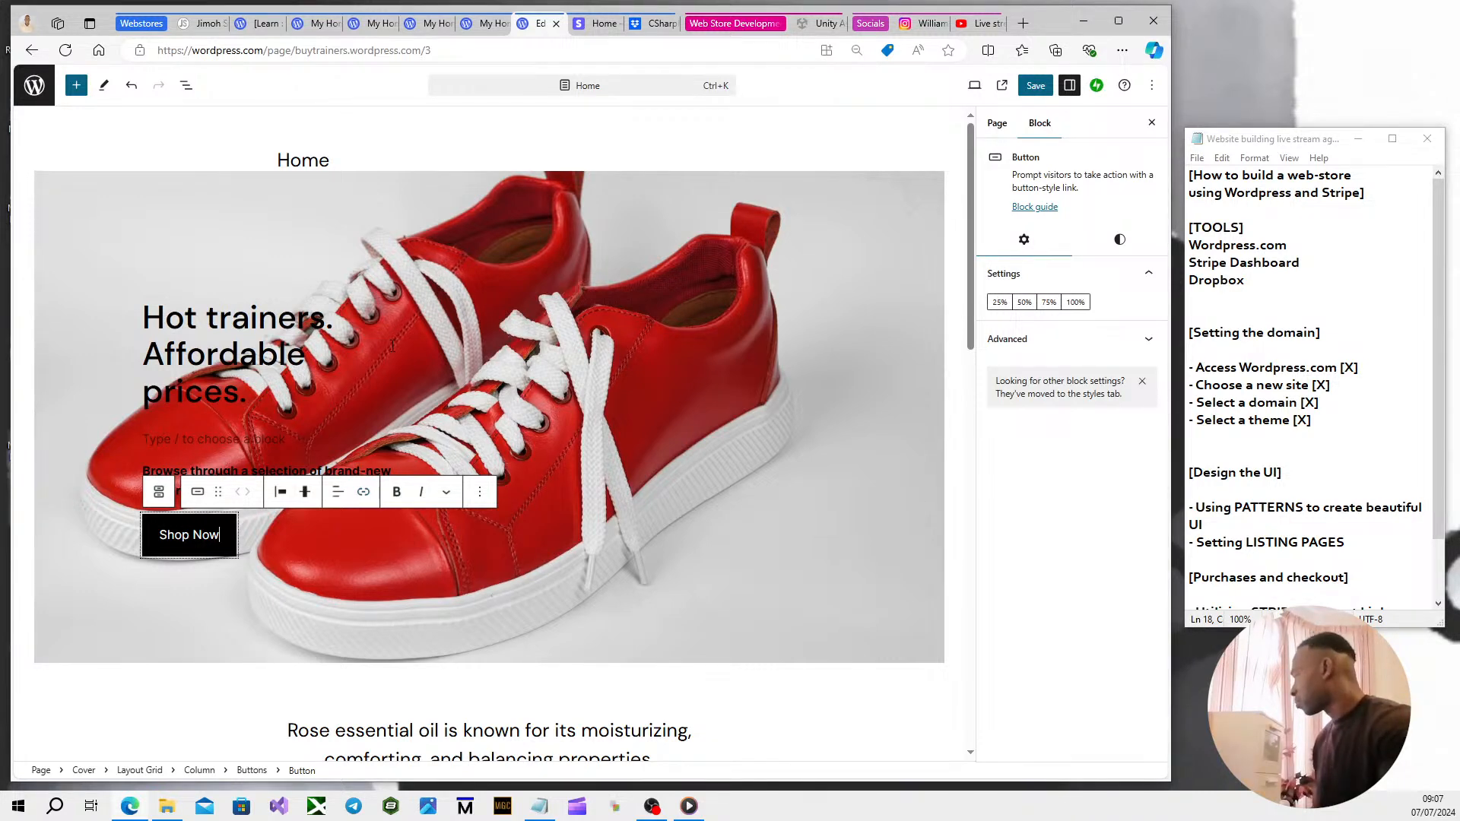
Search Google in a new browser tab for "lebron james quote on basketball" to replace the rose essential oil heading.
{"action": "scroll", "coordinate": [408, 372], "scroll_direction": "down", "scroll_amount": 3}
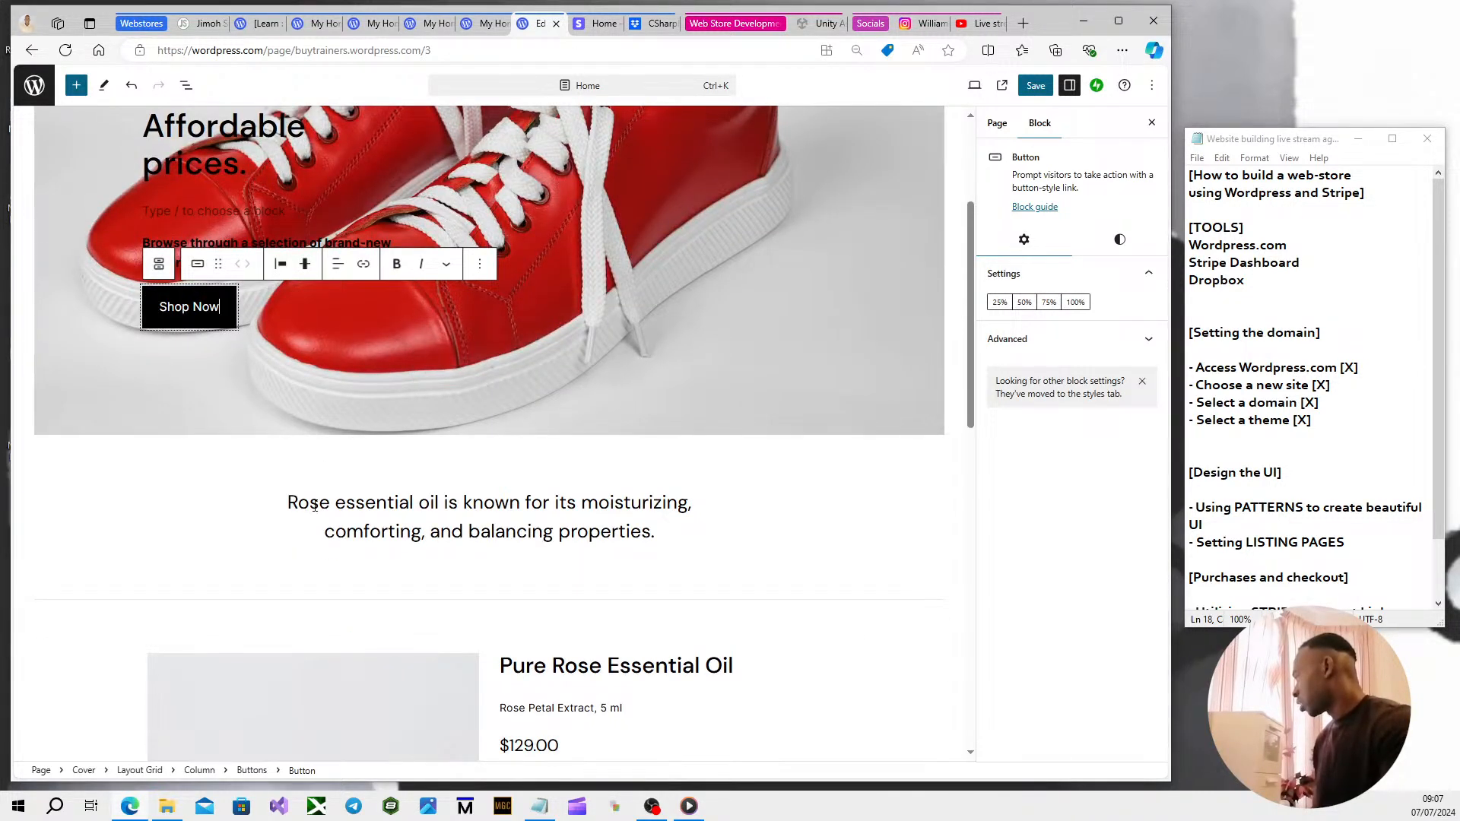
{"action": "left_click_drag", "start_coordinate": [289, 503], "coordinate": [656, 532]}
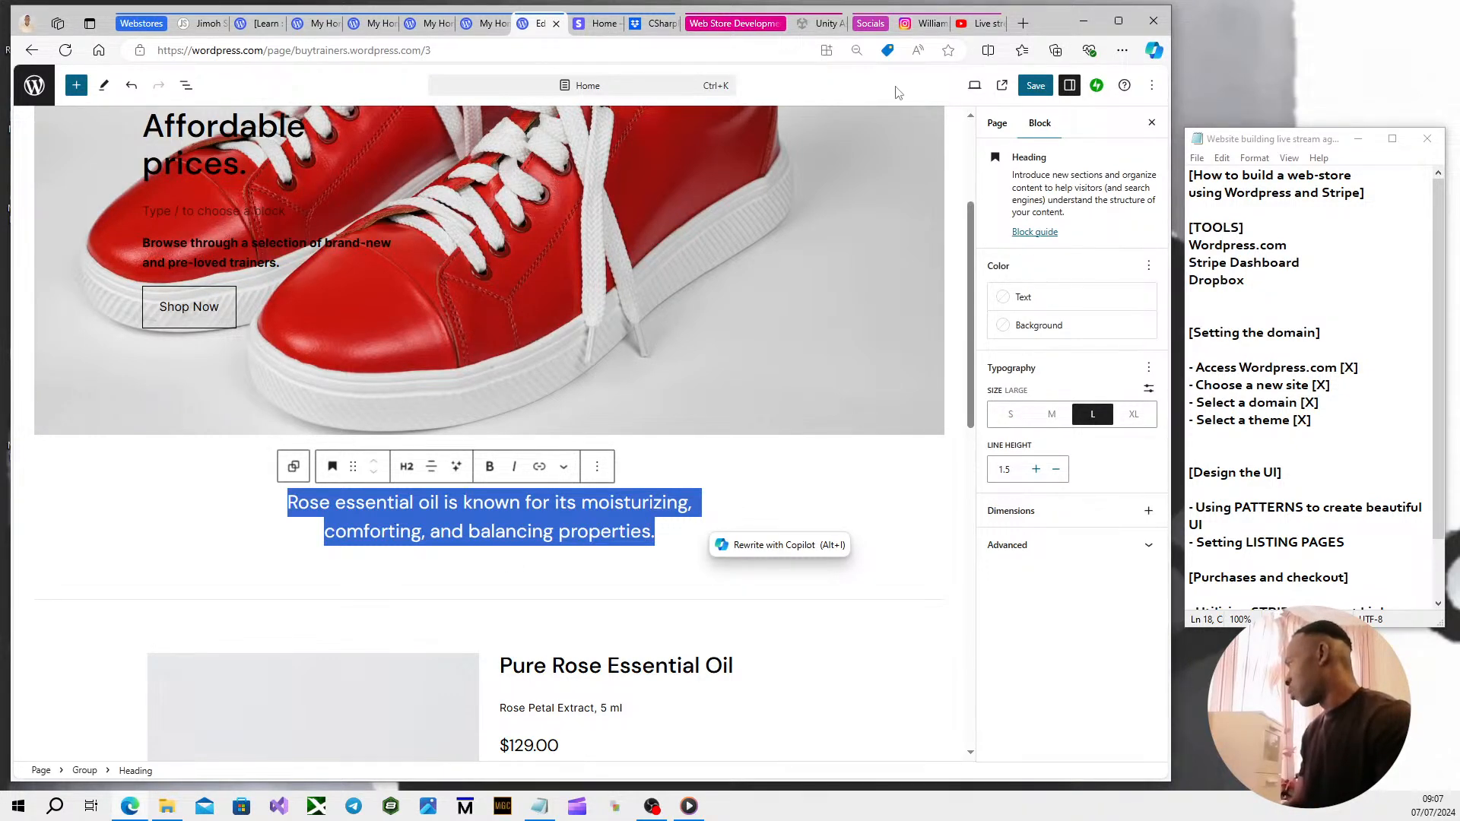
{"action": "left_click", "coordinate": [1020, 23]}
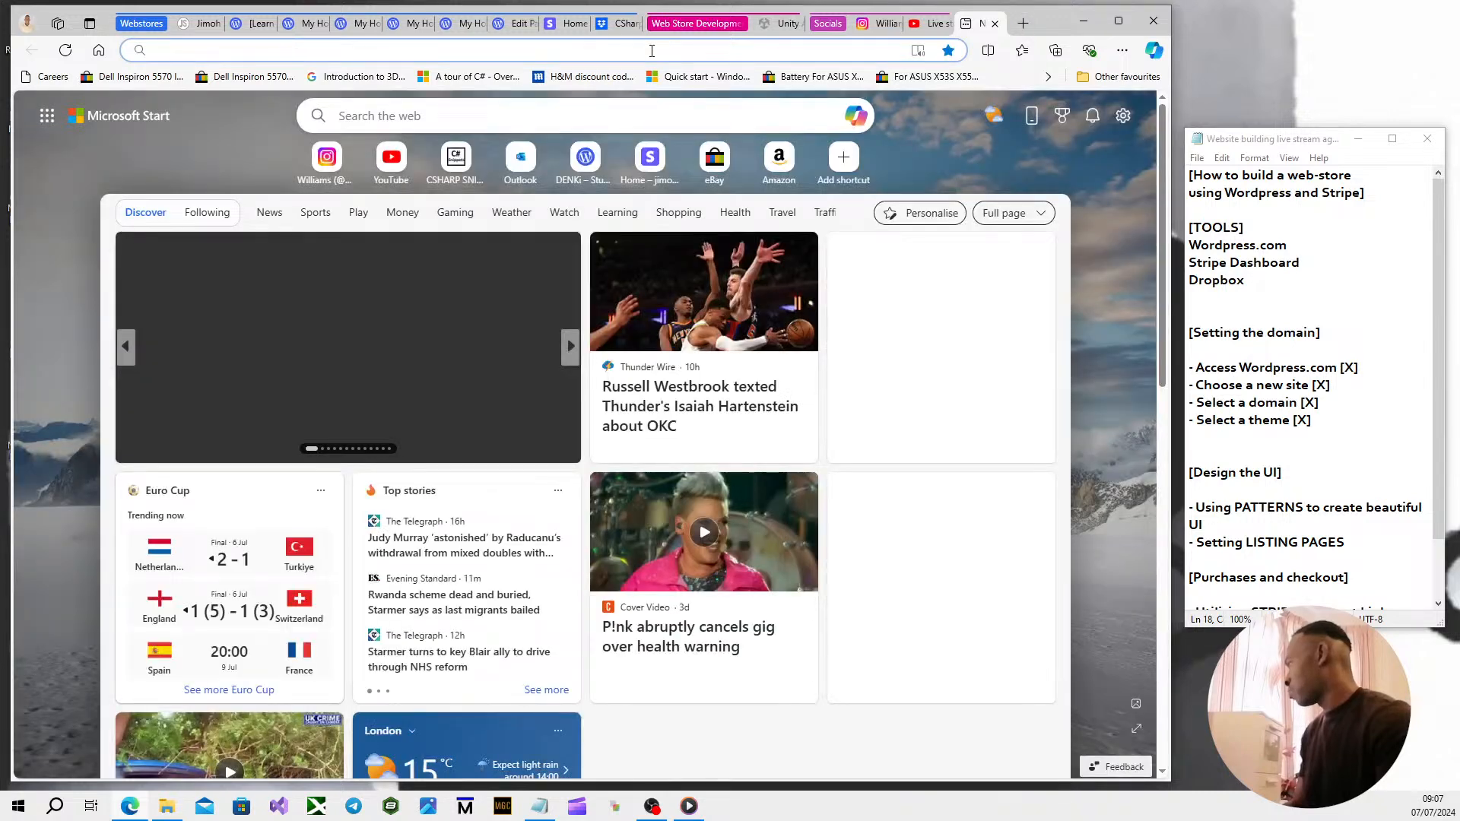
{"action": "left_click", "coordinate": [651, 50]}
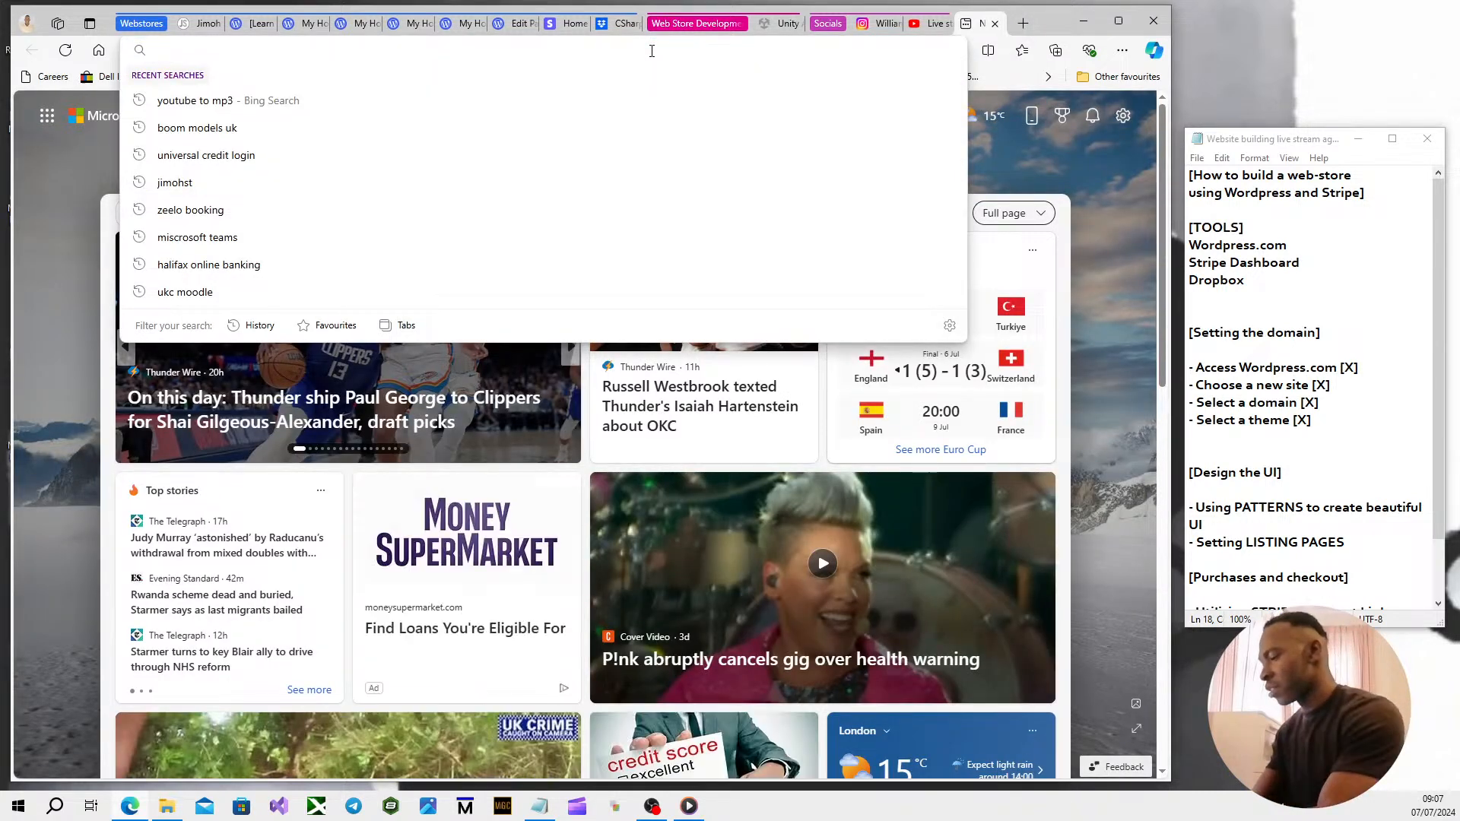
{"action": "type", "text": "google.com"}
{"action": "key", "text": "Return"}
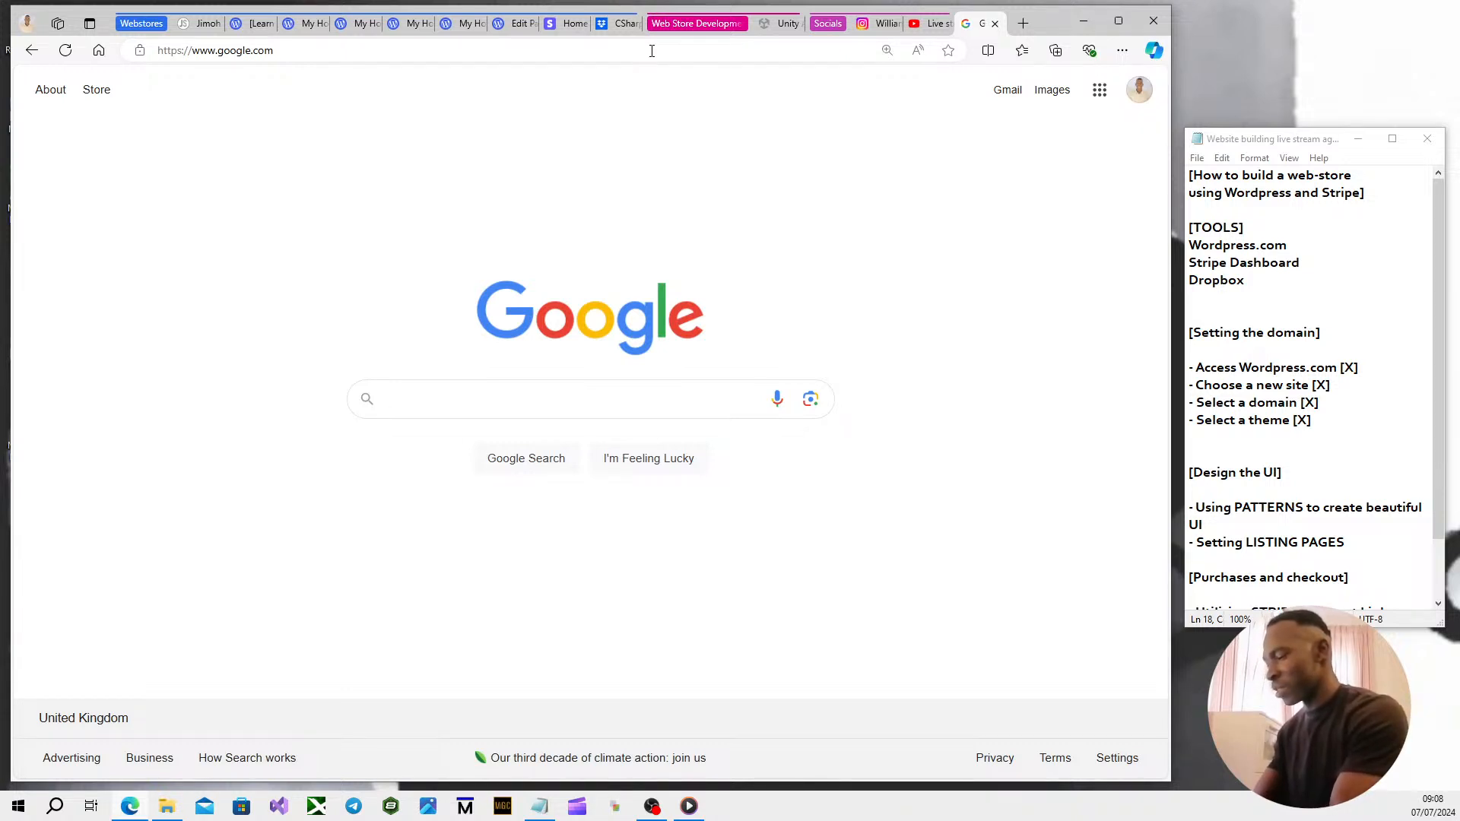
{"action": "type", "text": "lebron james "}
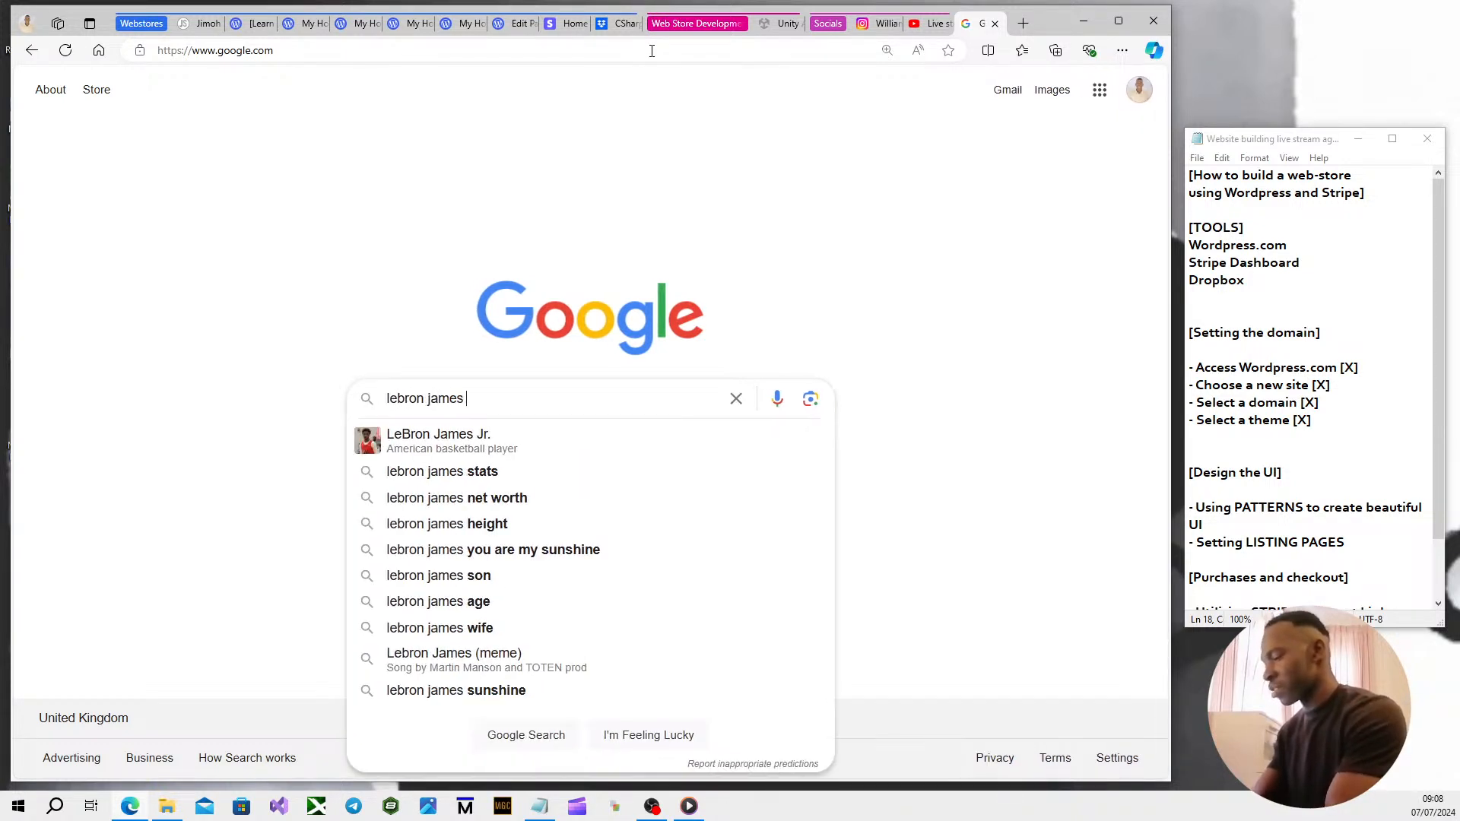
{"action": "type", "text": "q"}
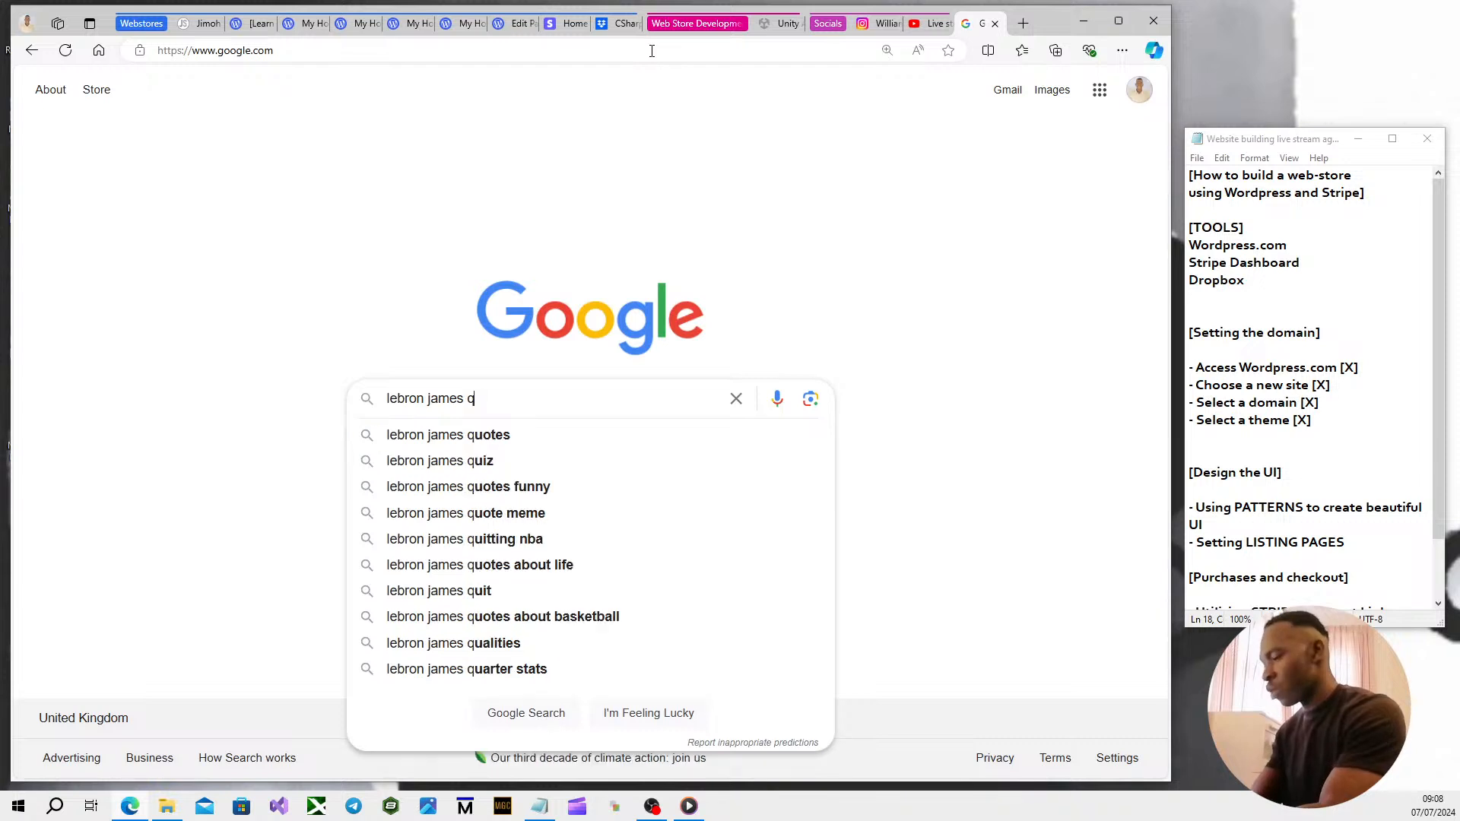
{"action": "type", "text": "uote on basketball"}
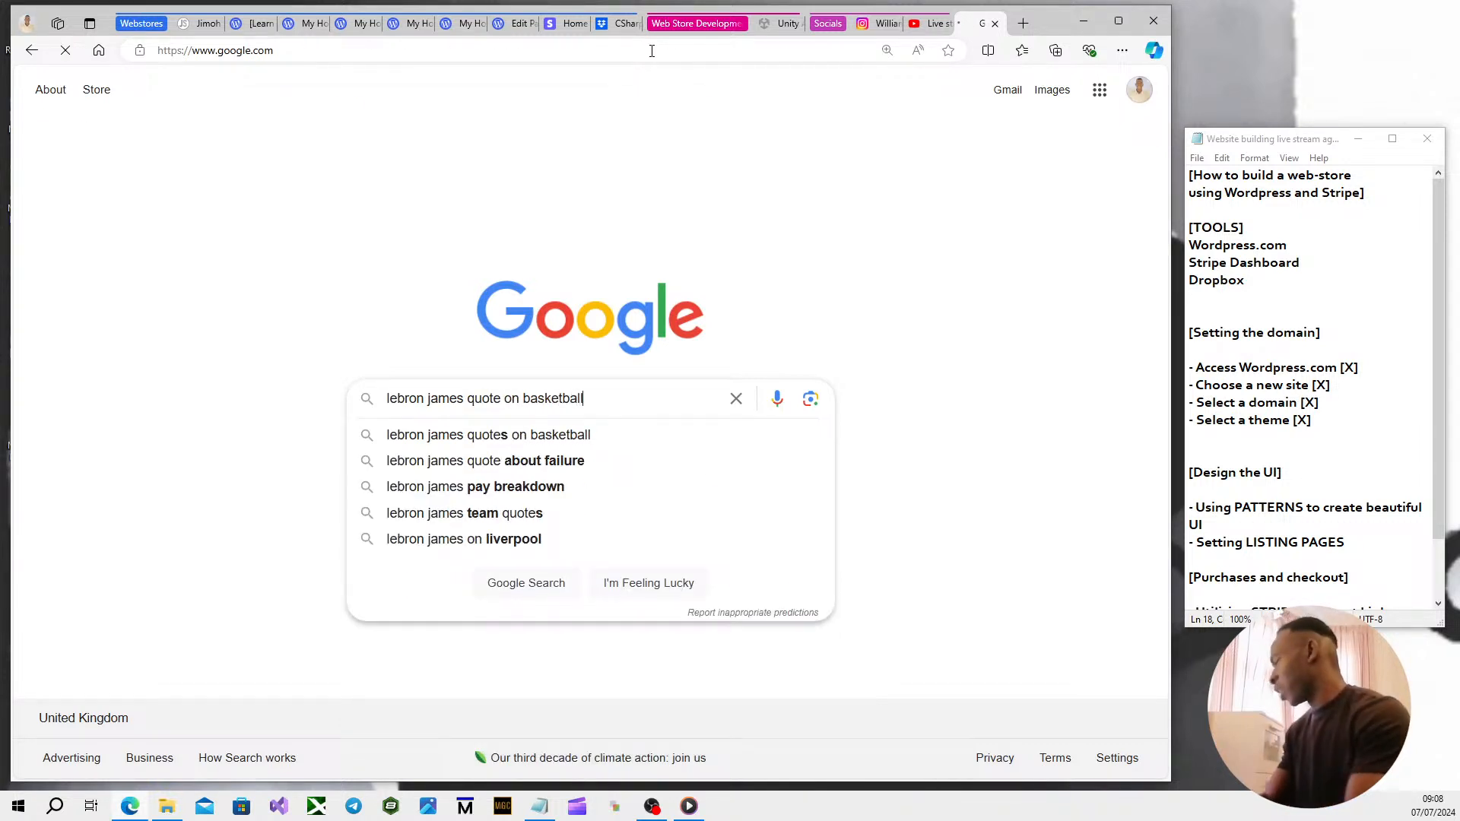
{"action": "key", "text": "Return"}
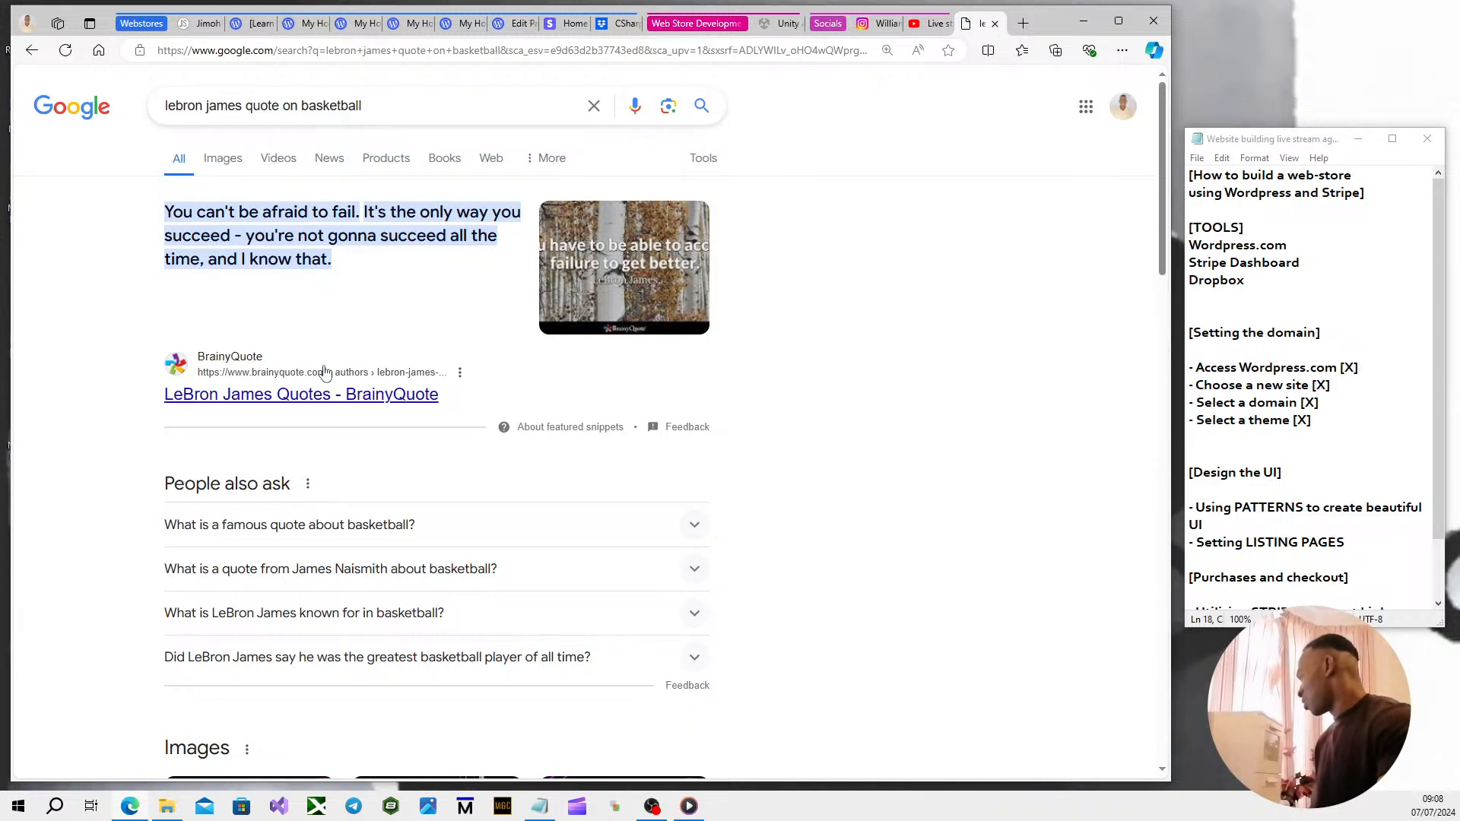
Copy the featured LeBron James quote beginning "You can't be afraid to fail" from the search results.
{"action": "scroll", "coordinate": [327, 374], "scroll_direction": "down", "scroll_amount": 3}
{"action": "scroll", "coordinate": [327, 373], "scroll_direction": "up", "scroll_amount": 3}
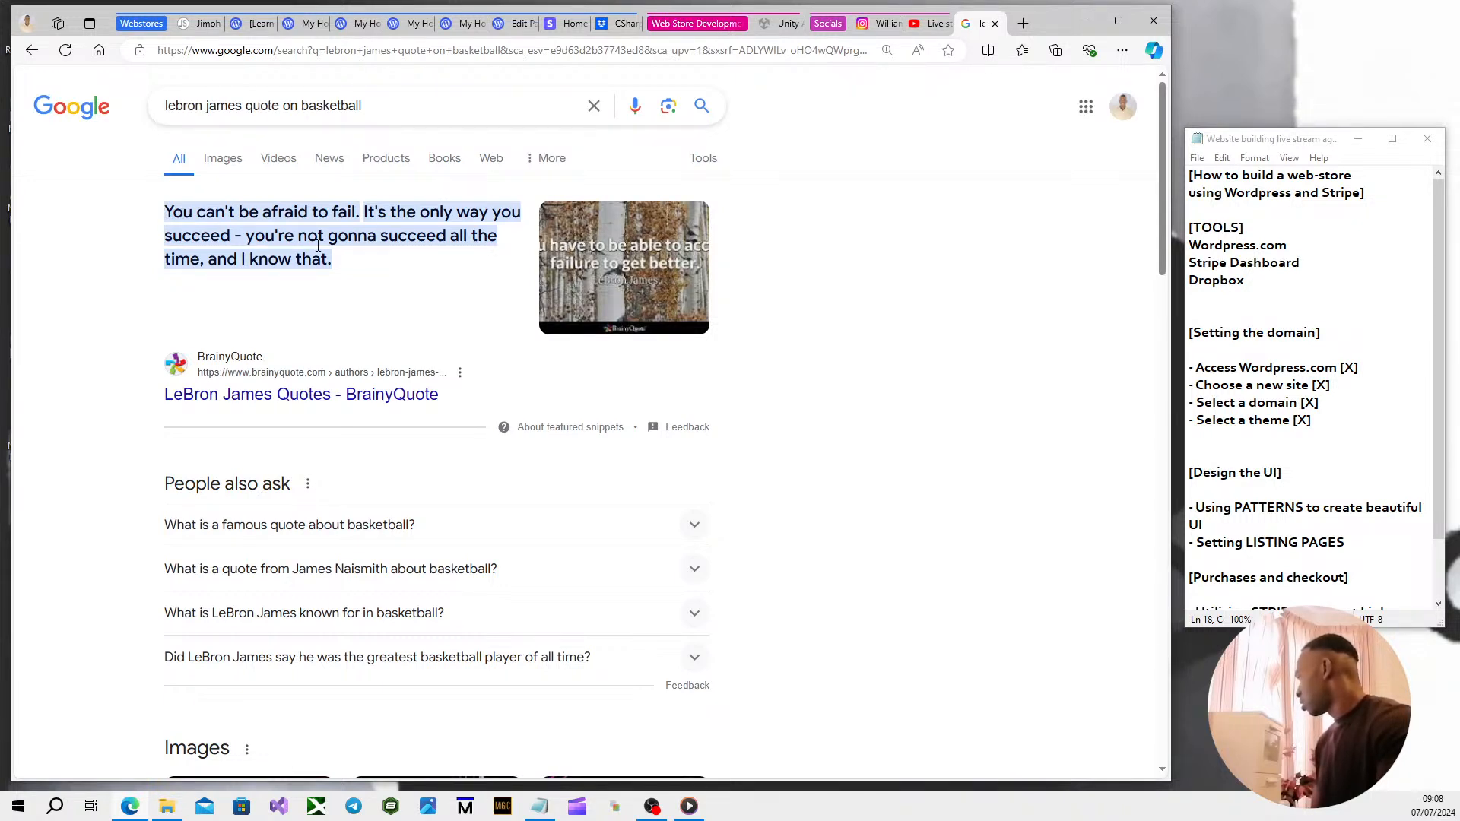
{"action": "mouse_move", "coordinate": [342, 262]}
{"action": "left_mouse_down"}
{"action": "mouse_move", "coordinate": [267, 254]}
{"action": "mouse_move", "coordinate": [174, 215]}
{"action": "mouse_move", "coordinate": [350, 266]}
{"action": "left_mouse_up"}
{"action": "key", "text": "ctrl+c"}
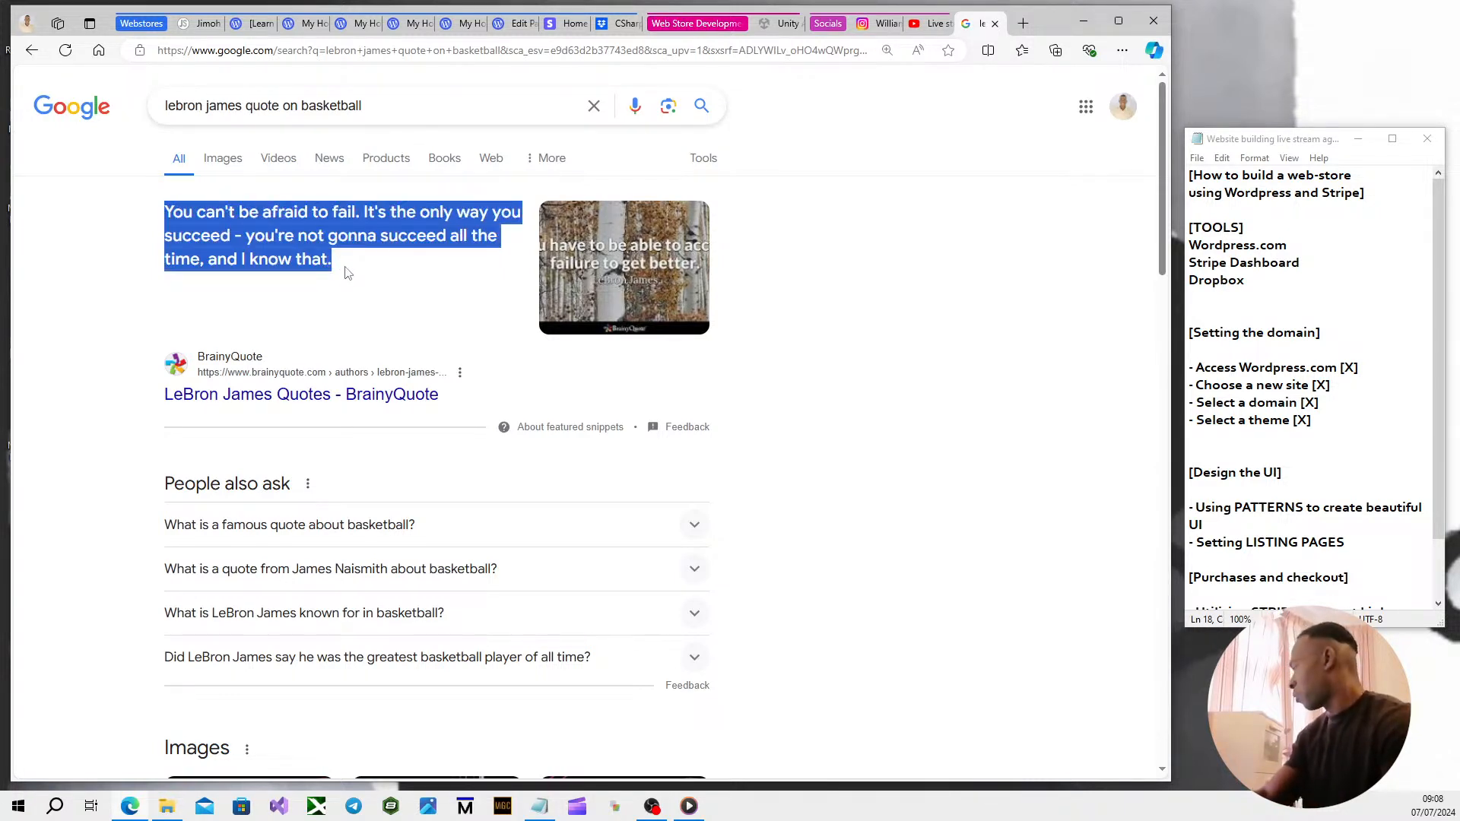
{"action": "left_click", "coordinate": [344, 276]}
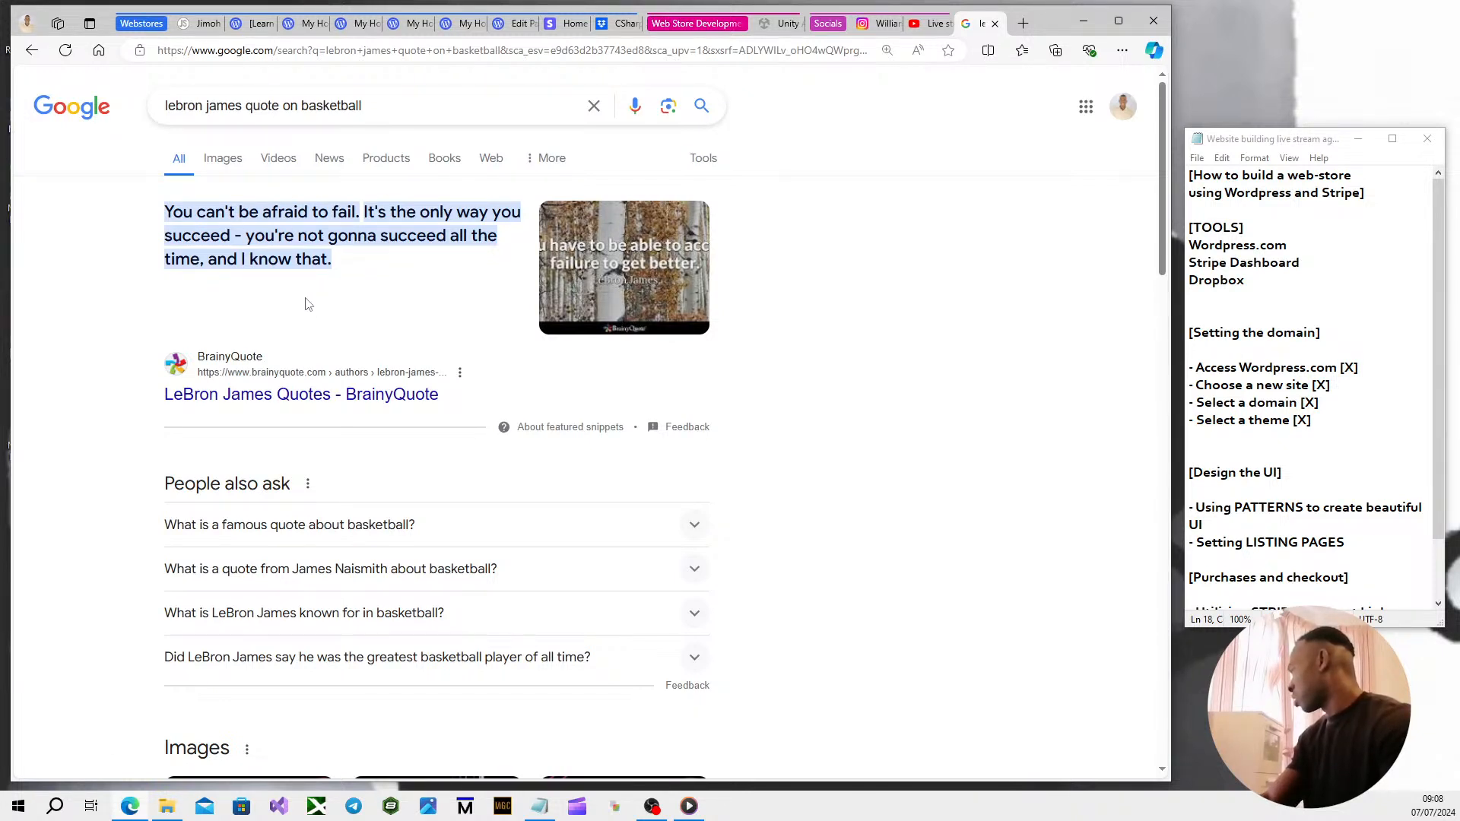
Return to the WordPress page editor and replace the rose essential oil heading below the cover with the copied quote.
{"action": "left_click", "coordinate": [90, 105]}
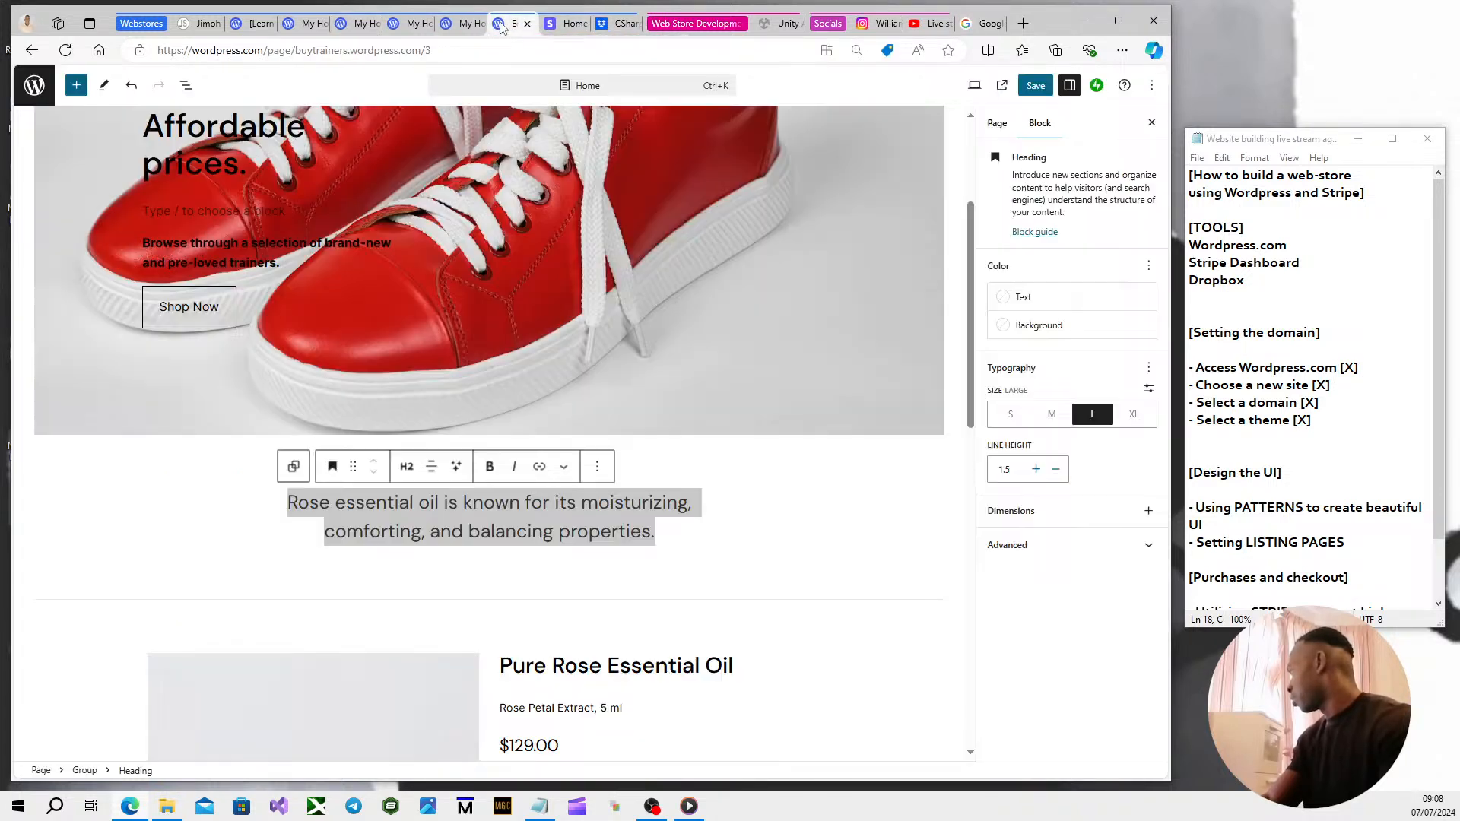
{"action": "left_click", "coordinate": [504, 25]}
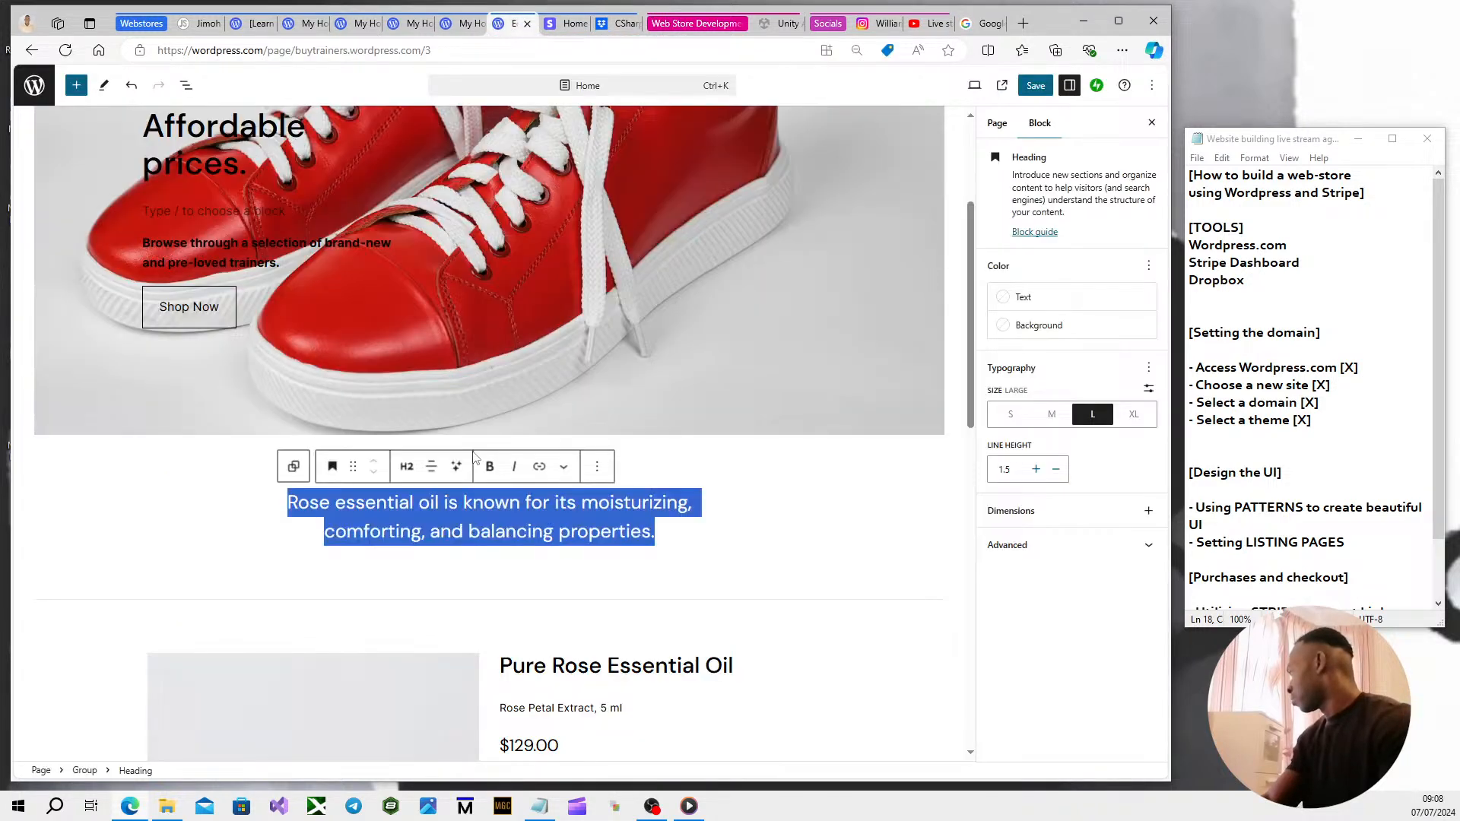
{"action": "left_click", "coordinate": [659, 535]}
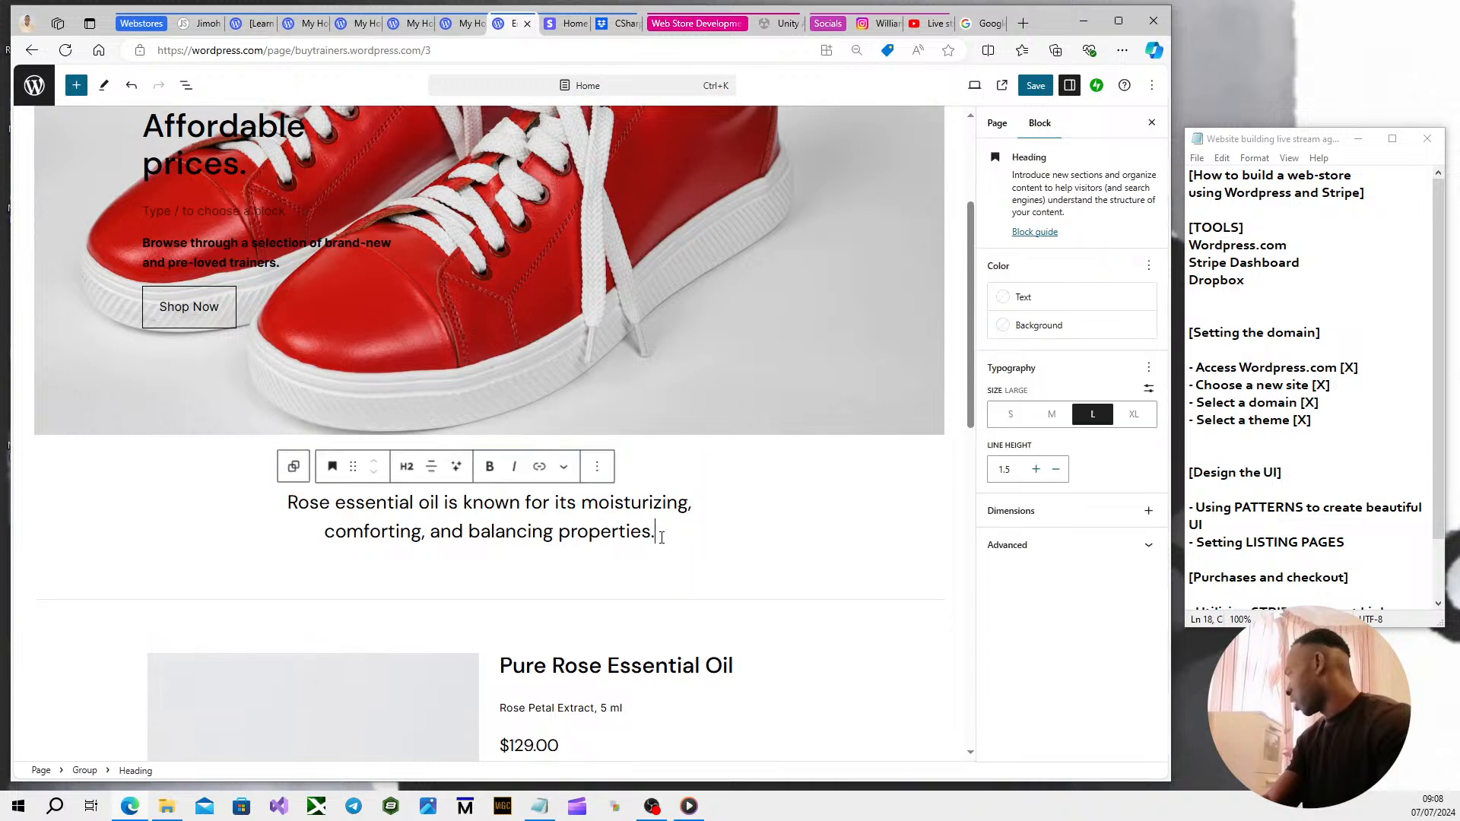
{"action": "left_click_drag", "start_coordinate": [661, 537], "coordinate": [294, 505]}
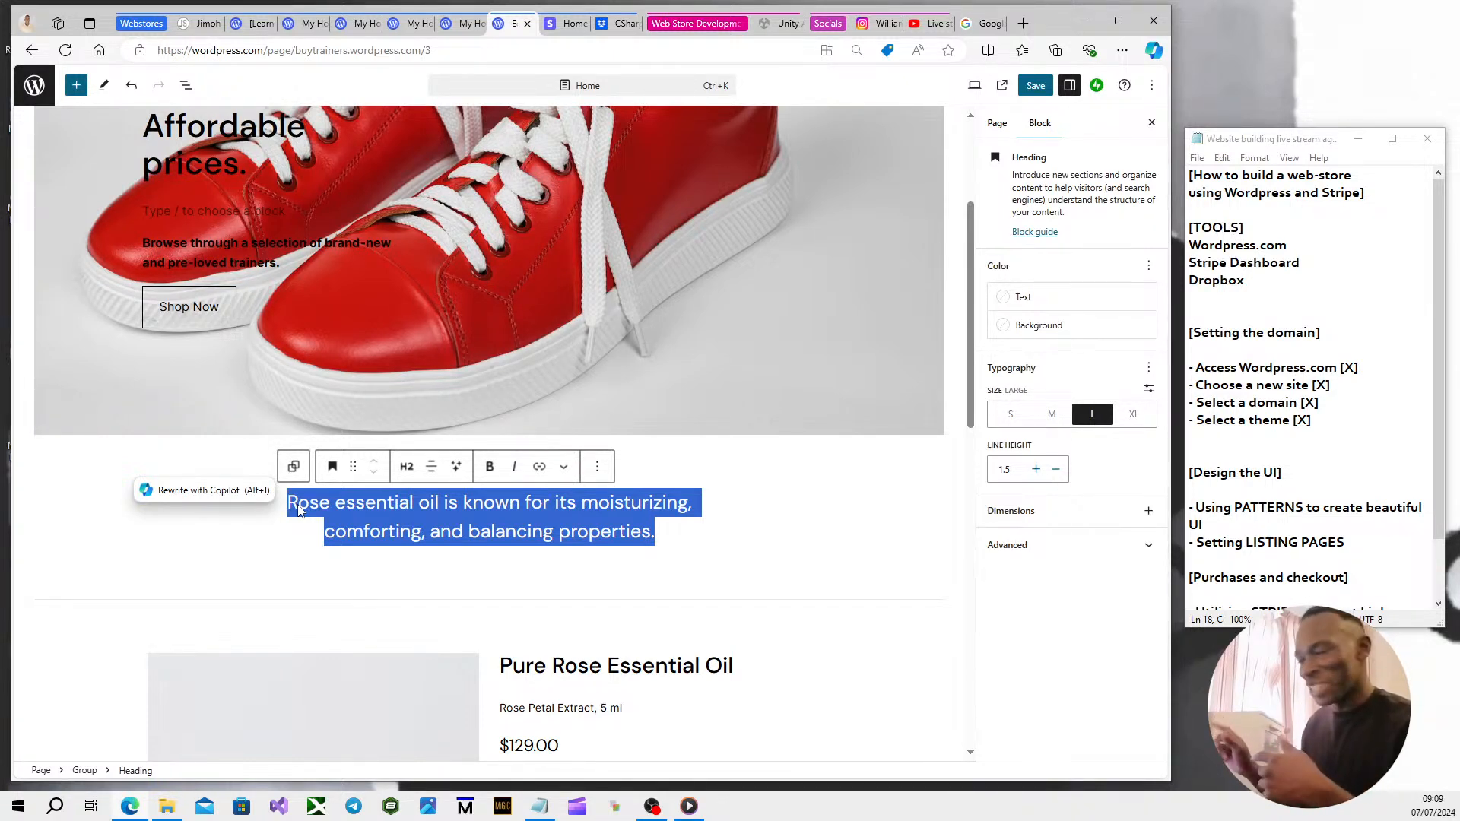
{"action": "left_click", "coordinate": [363, 512]}
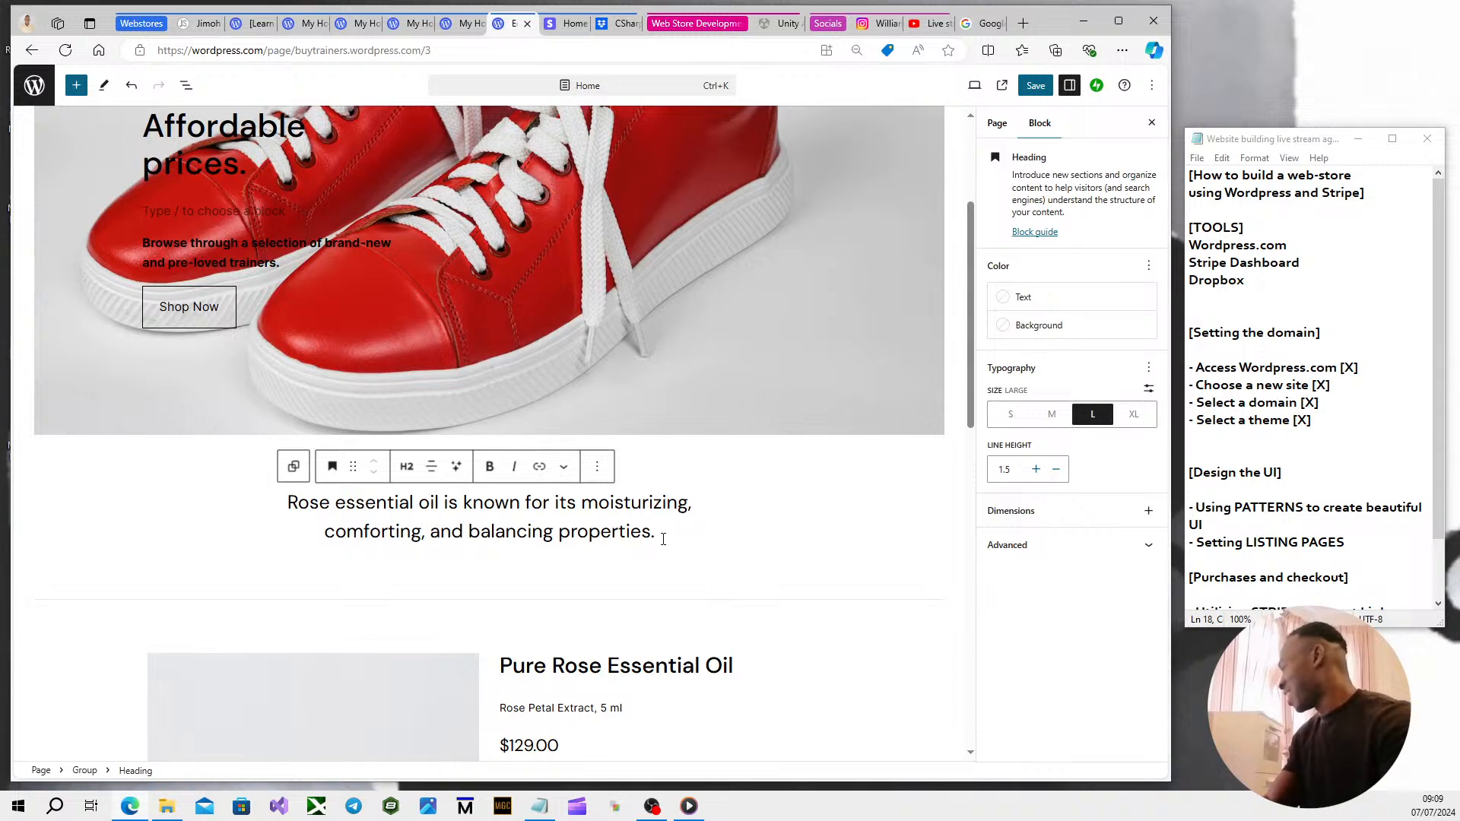
{"action": "left_click_drag", "start_coordinate": [673, 548], "coordinate": [275, 511]}
{"action": "key", "text": "ctrl+v"}
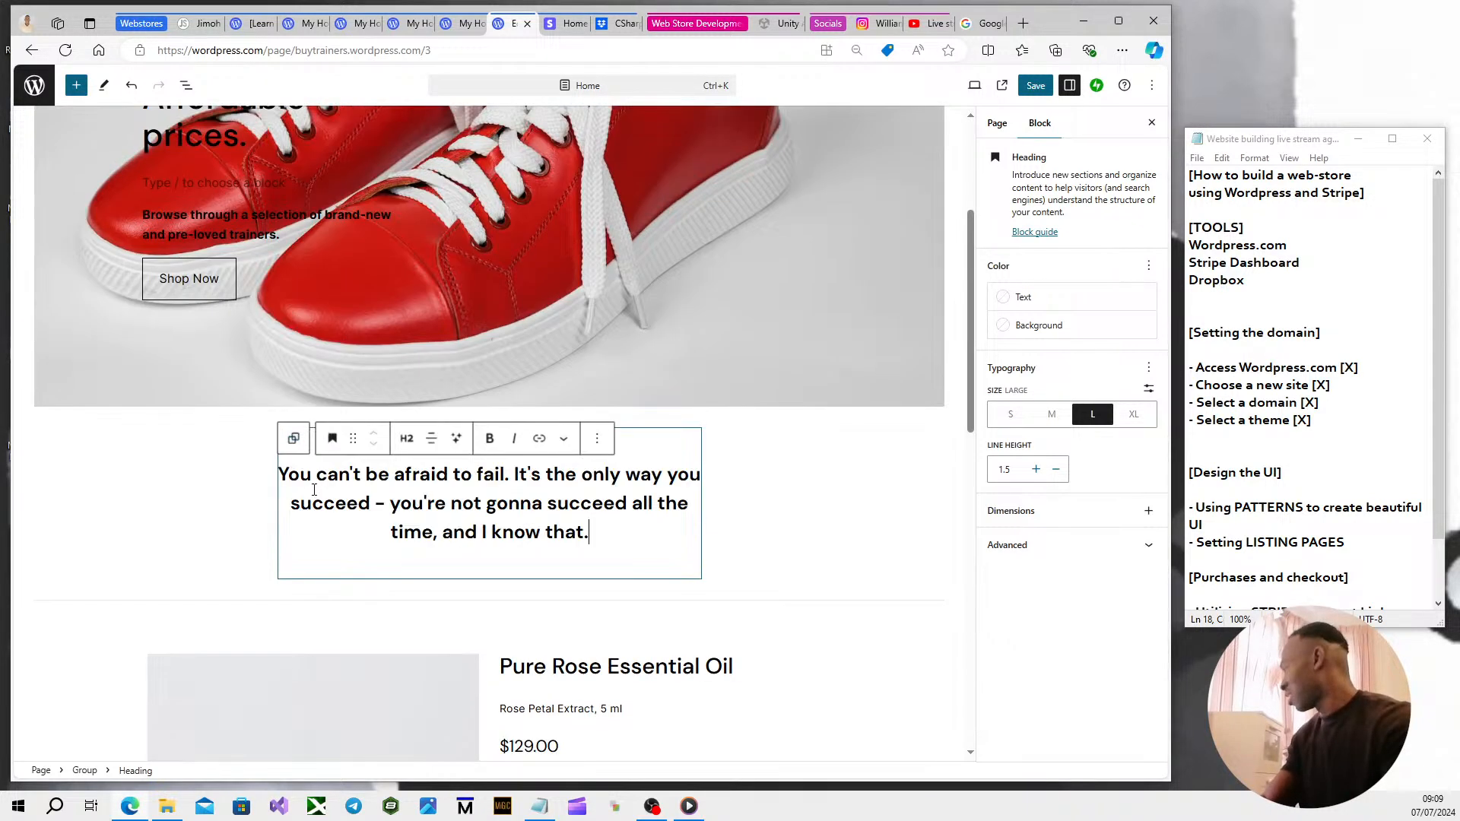
Enclose the quote heading in double quotation marks and add the attribution " - LeBron James" after it.
{"action": "left_click", "coordinate": [280, 476]}
{"action": "type", "text": "\""}
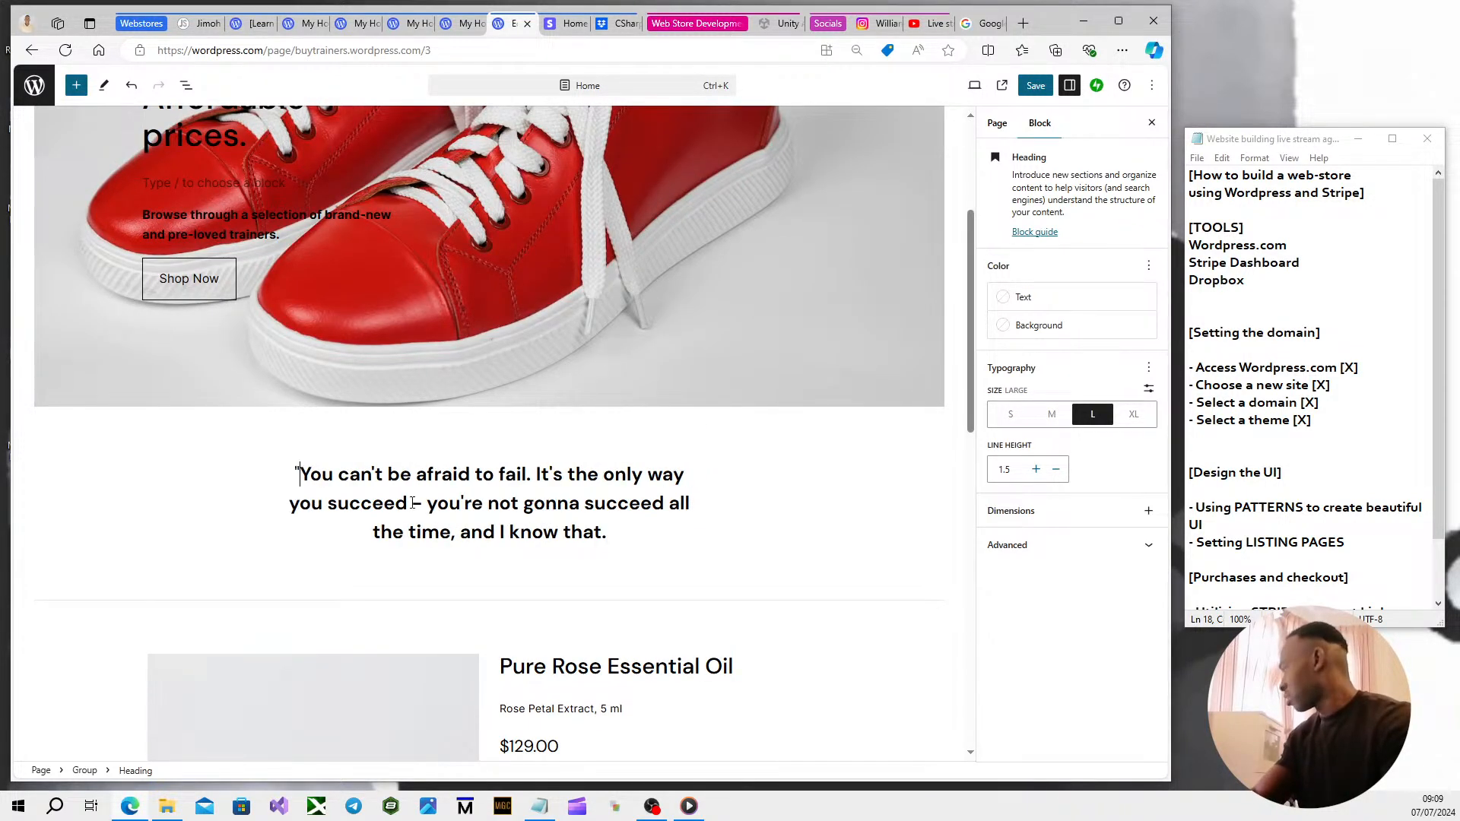
{"action": "left_click", "coordinate": [608, 535]}
{"action": "type", "text": "\""}
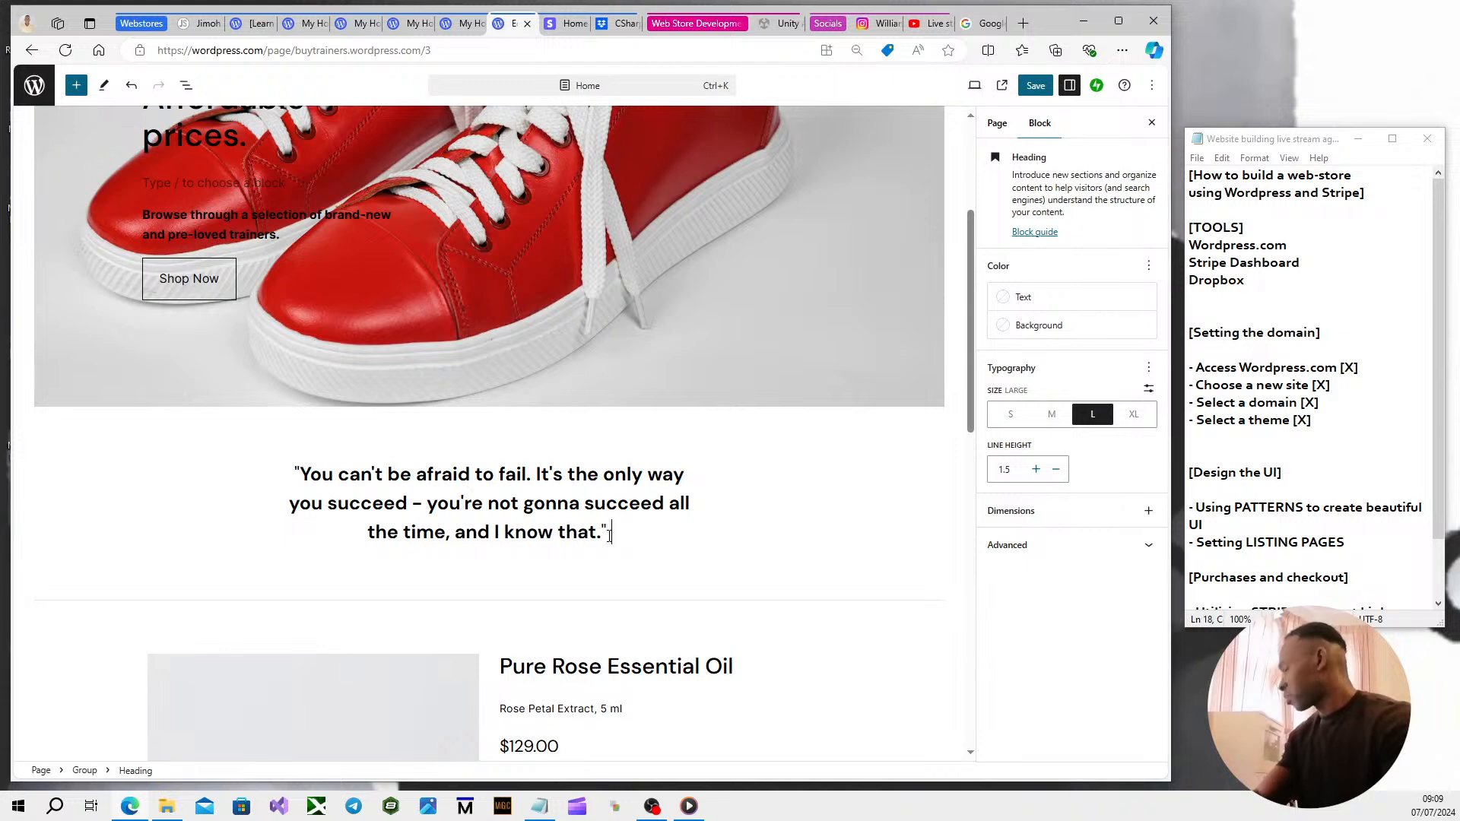
{"action": "type", "text": " - Leb"}
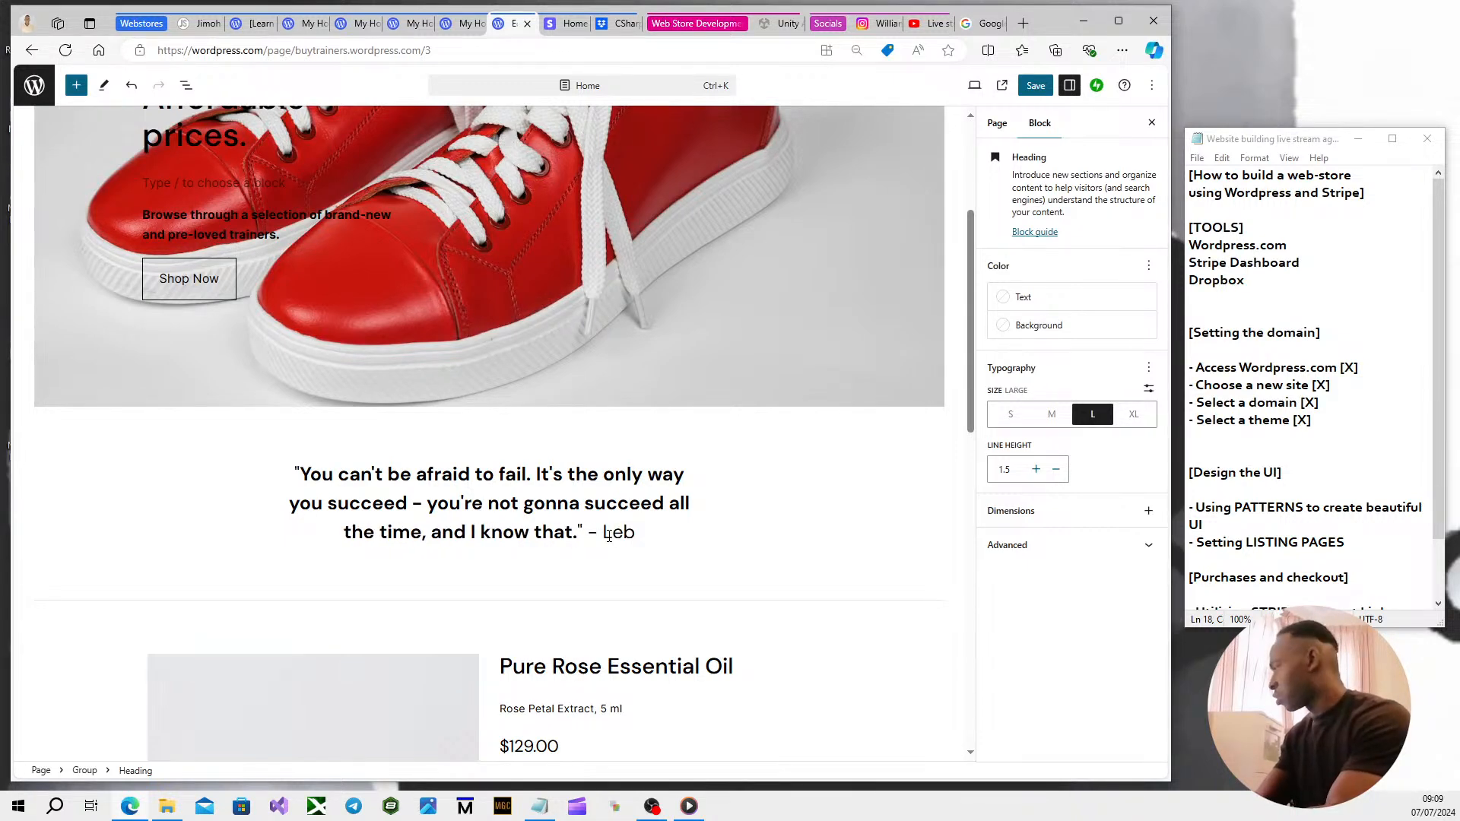
{"action": "key", "text": "BackSpace"}
{"action": "type", "text": "Bron James"}
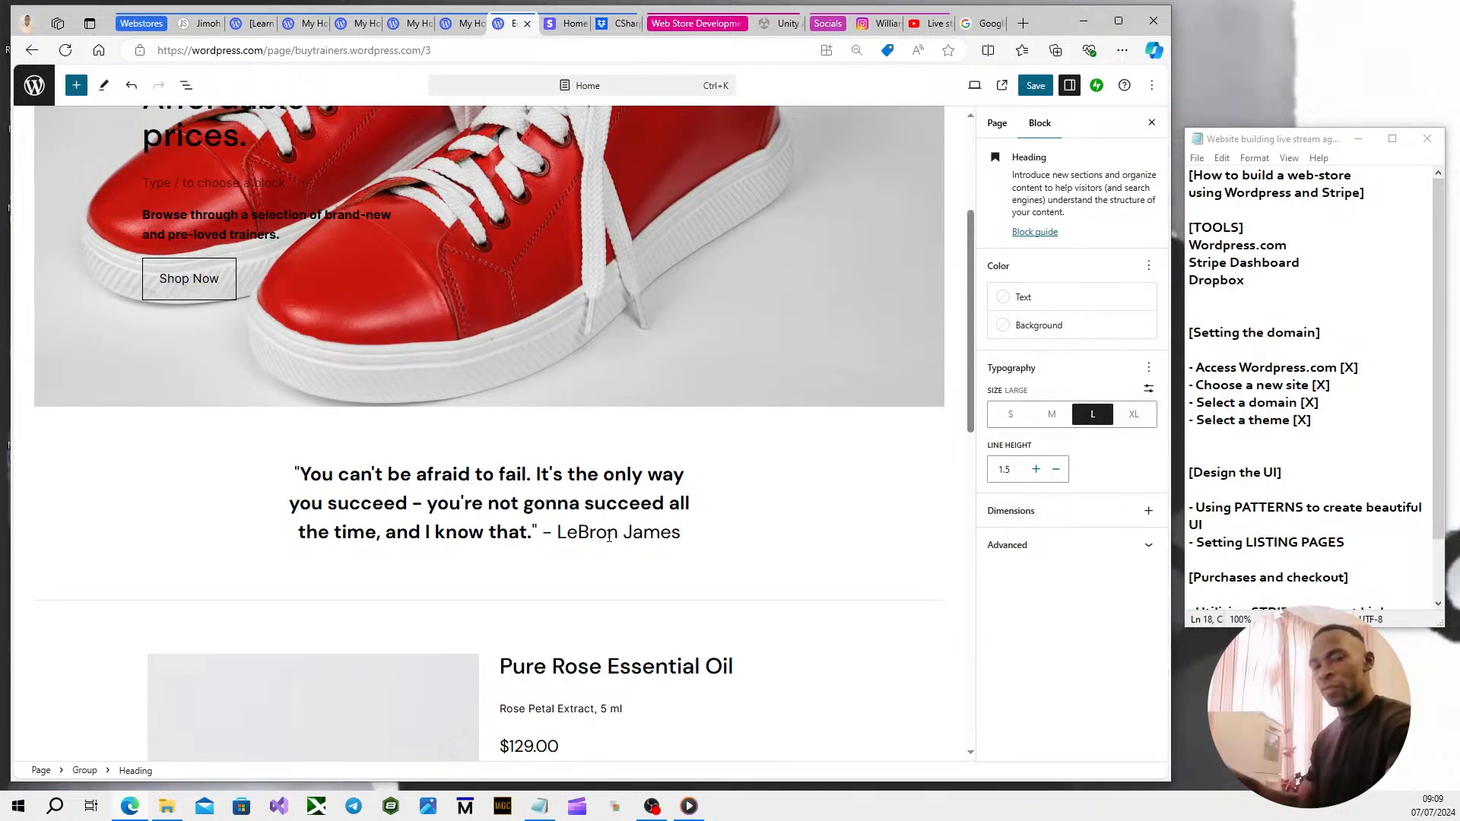
Review the homepage from the cover to the testimonial, and highlight the notes' line on using PATTERNS to create beautiful UI.
{"action": "scroll", "coordinate": [578, 274], "scroll_direction": "up", "scroll_amount": 3}
{"action": "scroll", "coordinate": [560, 255], "scroll_direction": "down", "scroll_amount": 4}
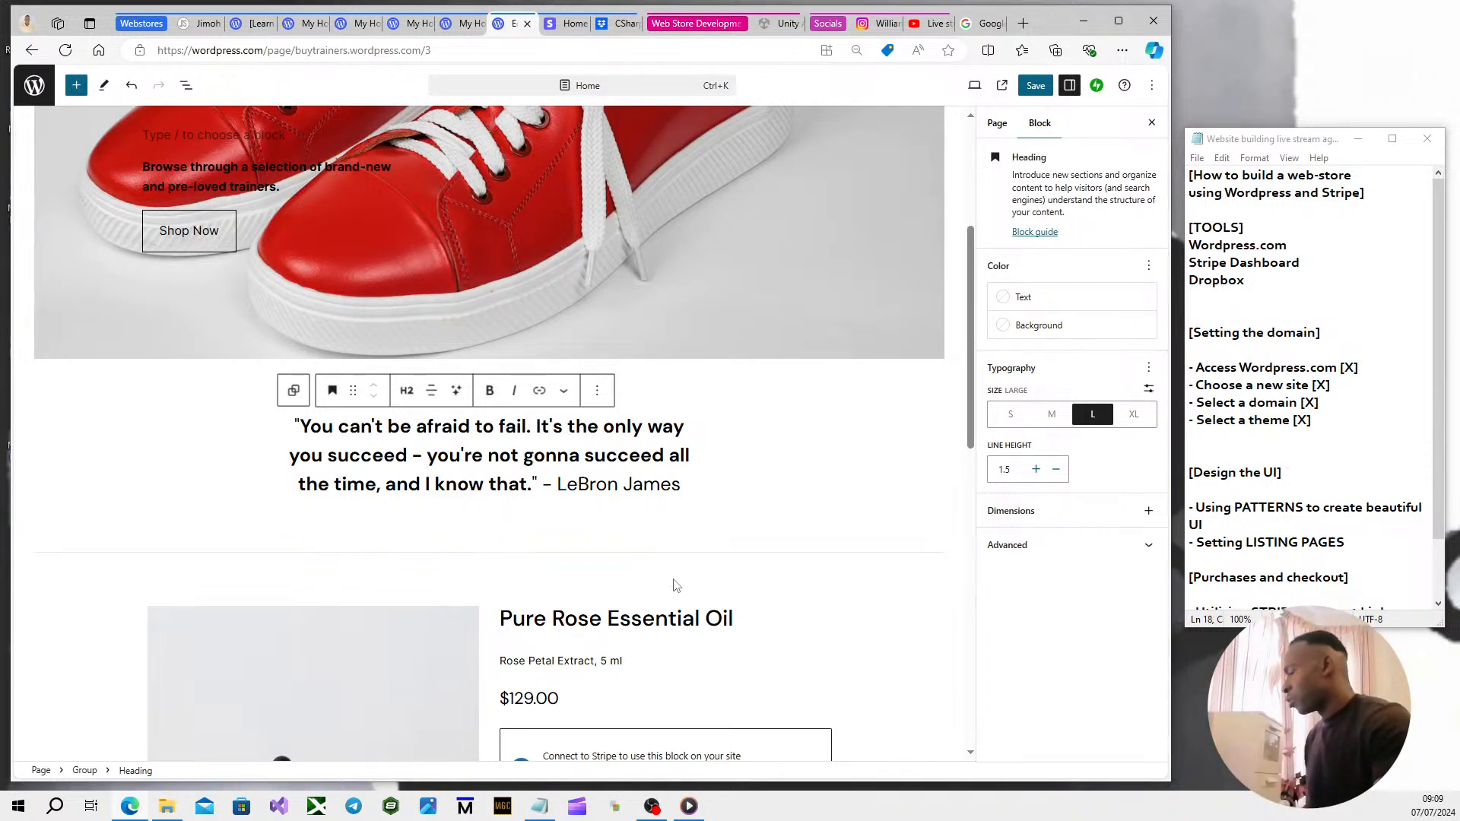
{"action": "scroll", "coordinate": [612, 532], "scroll_direction": "up", "scroll_amount": 4}
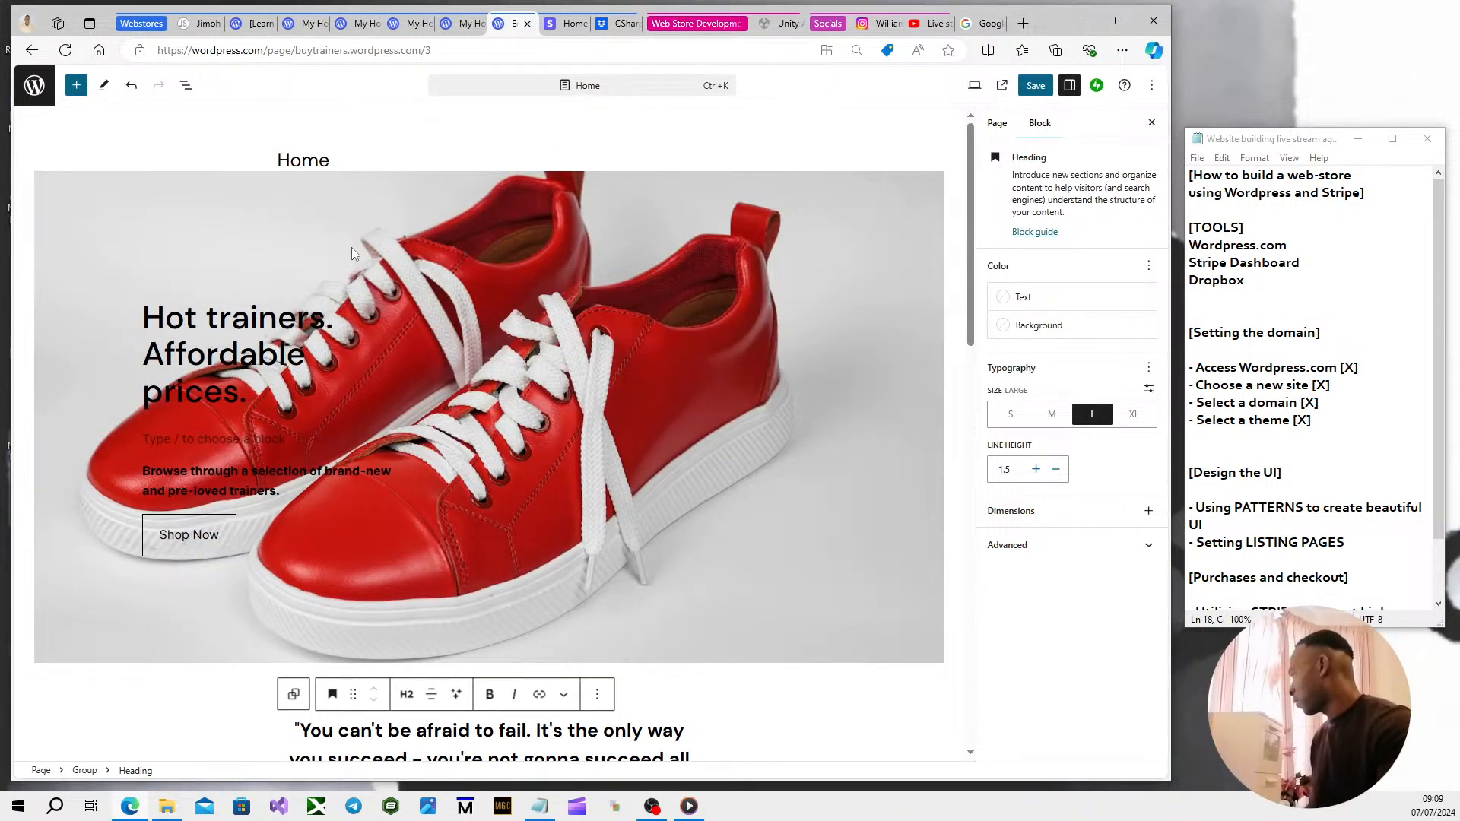
{"action": "scroll", "coordinate": [351, 248], "scroll_direction": "down", "scroll_amount": 8}
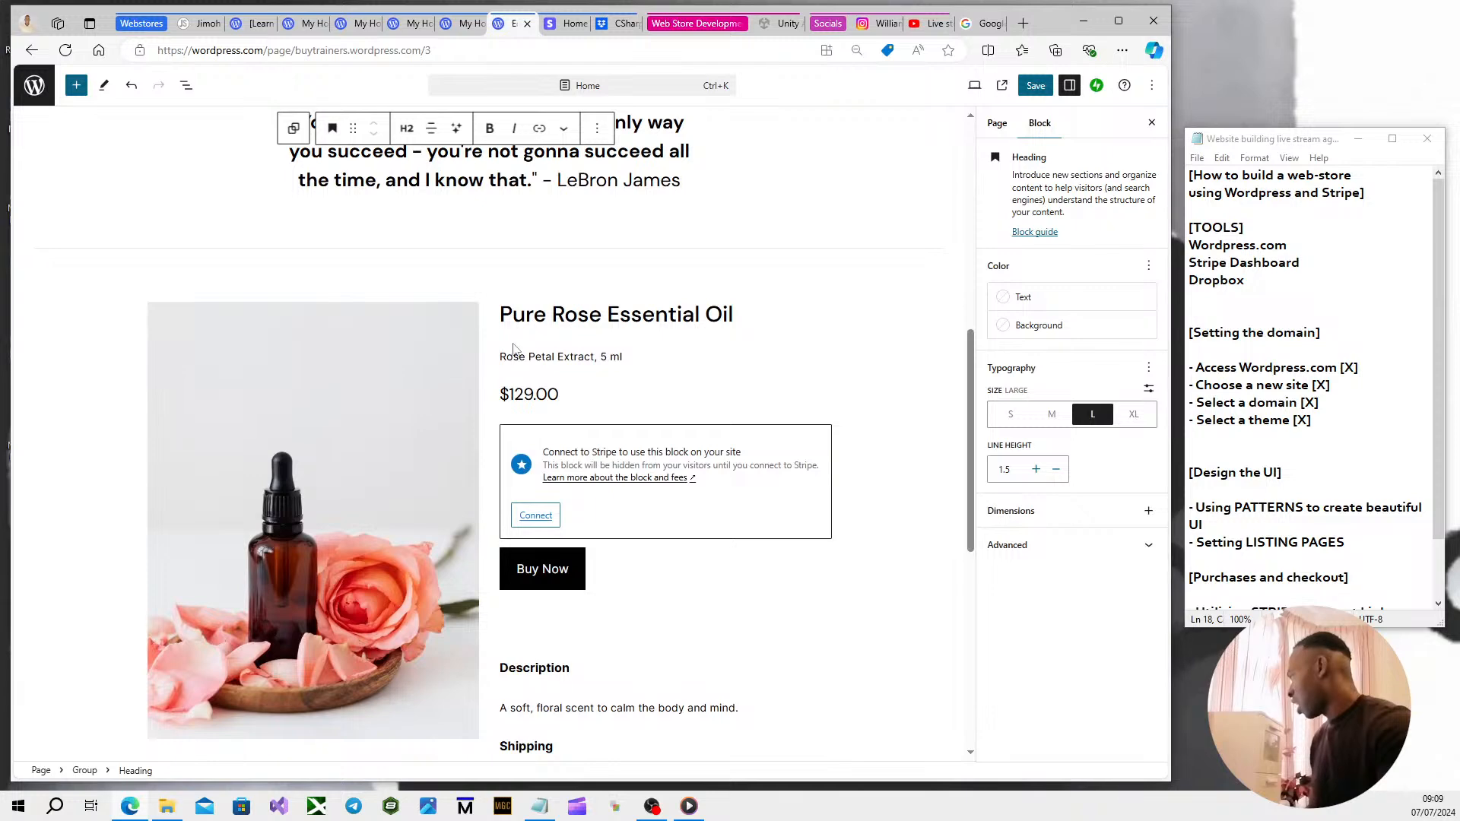
{"action": "scroll", "coordinate": [404, 453], "scroll_direction": "down", "scroll_amount": 5}
{"action": "scroll", "coordinate": [430, 457], "scroll_direction": "up", "scroll_amount": 2}
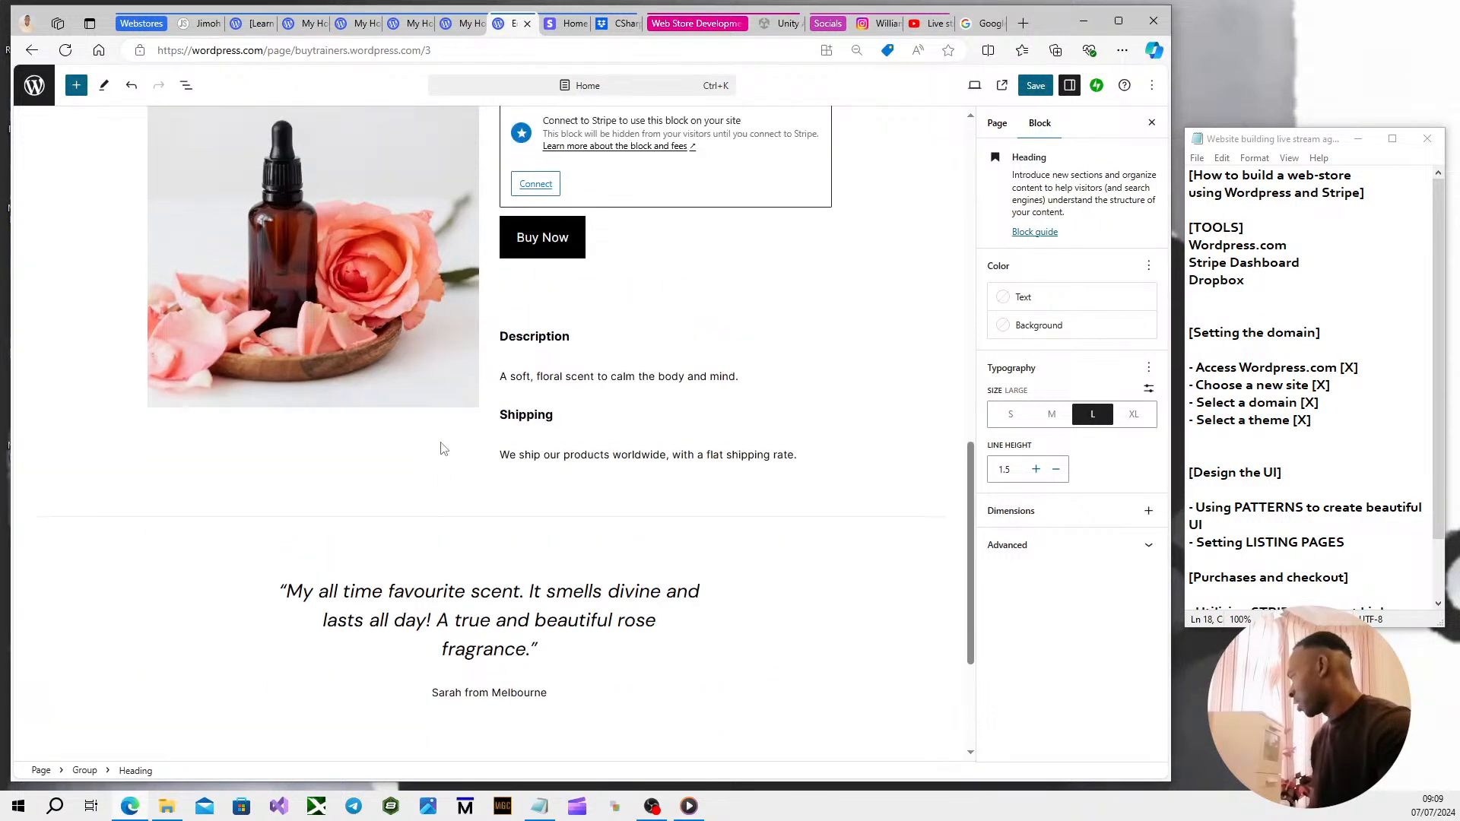
{"action": "scroll", "coordinate": [430, 453], "scroll_direction": "up", "scroll_amount": 2}
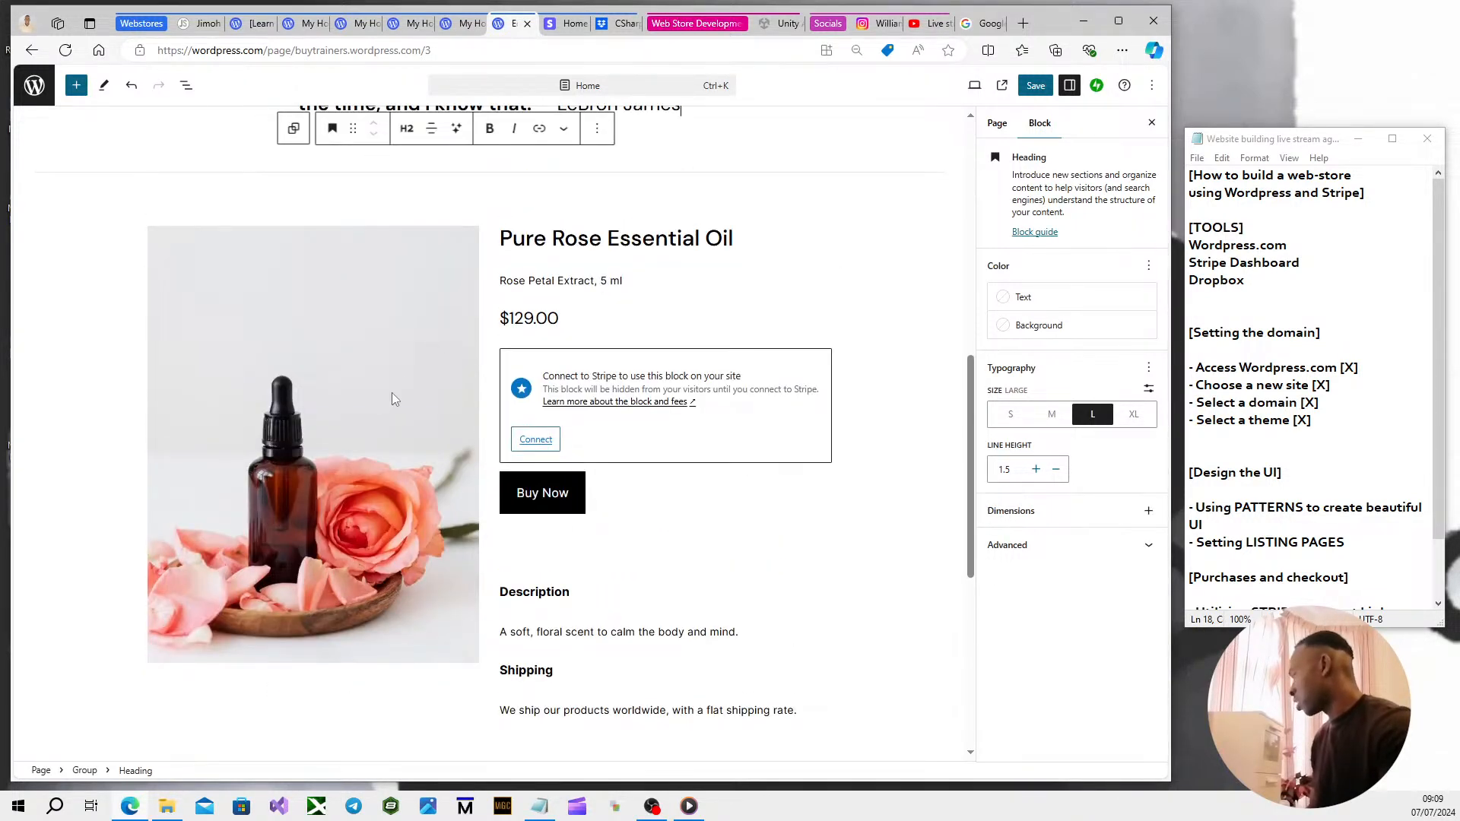
{"action": "scroll", "coordinate": [1325, 495], "scroll_direction": "down", "scroll_amount": 1}
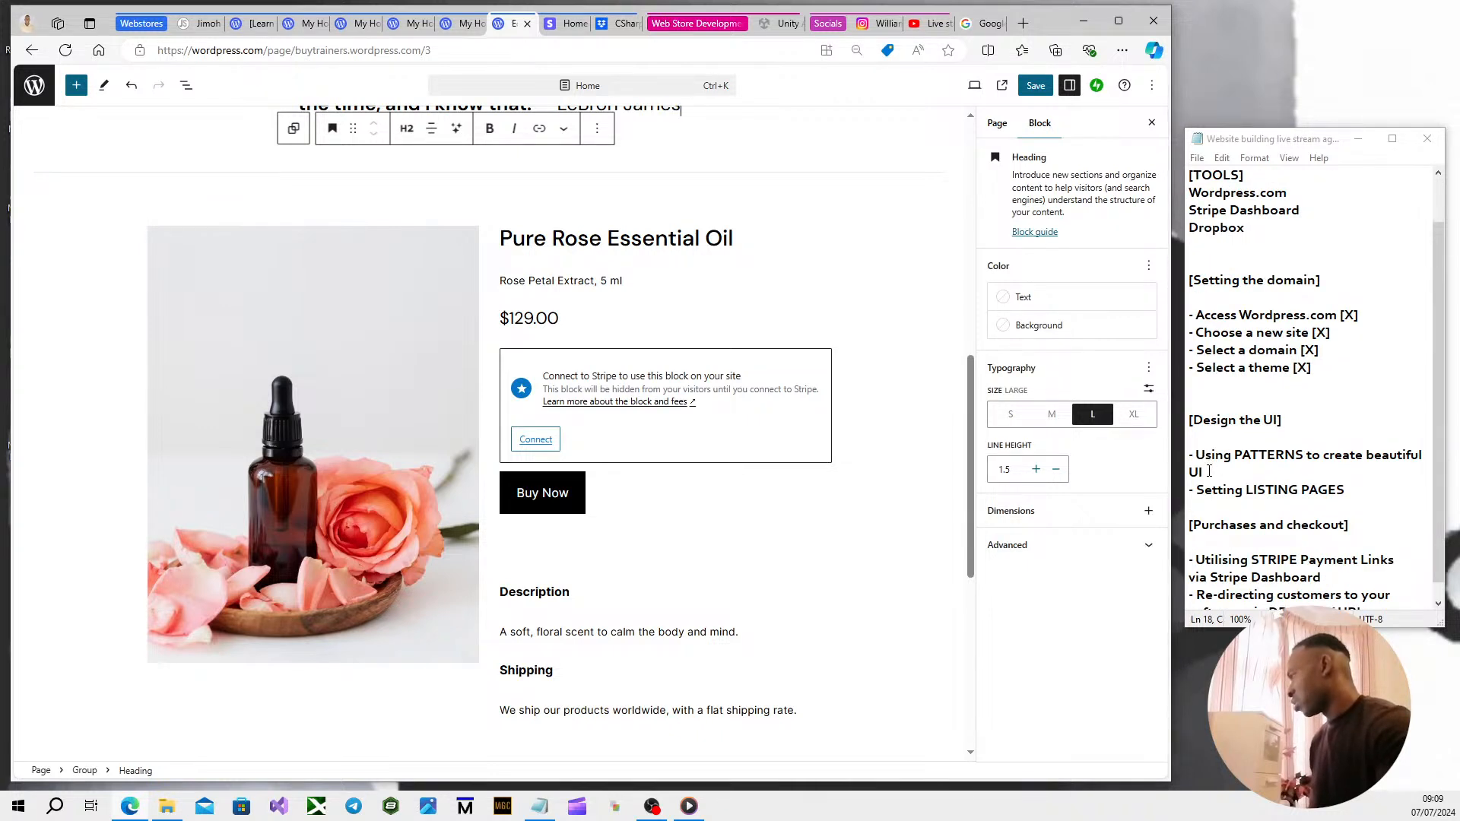
{"action": "left_click_drag", "start_coordinate": [1209, 471], "coordinate": [1191, 462]}
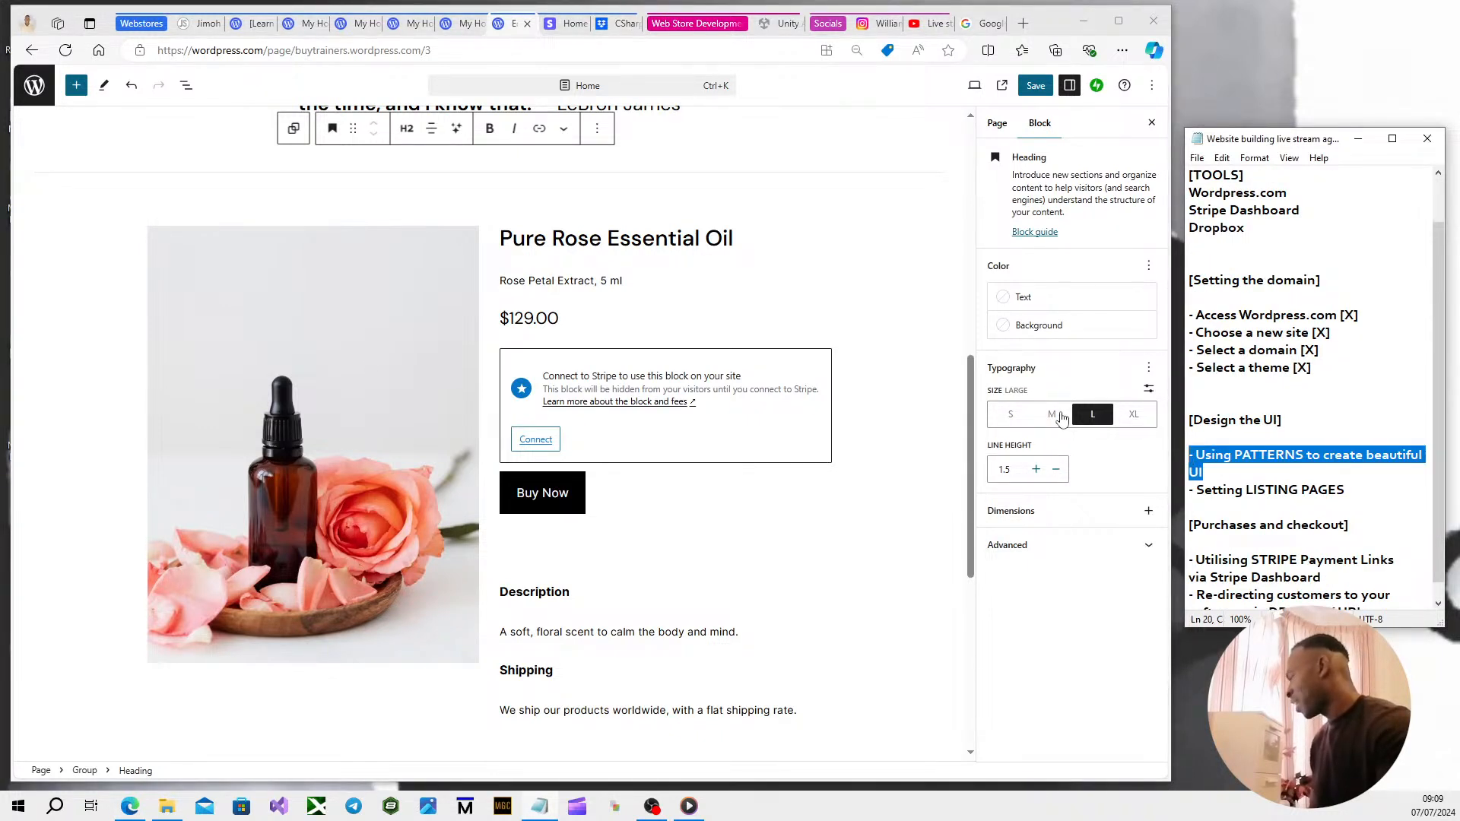
Start replacing the rose oil product image and choose Pexels free photos as the media source.
{"action": "left_click", "coordinate": [335, 340]}
{"action": "left_click", "coordinate": [334, 340]}
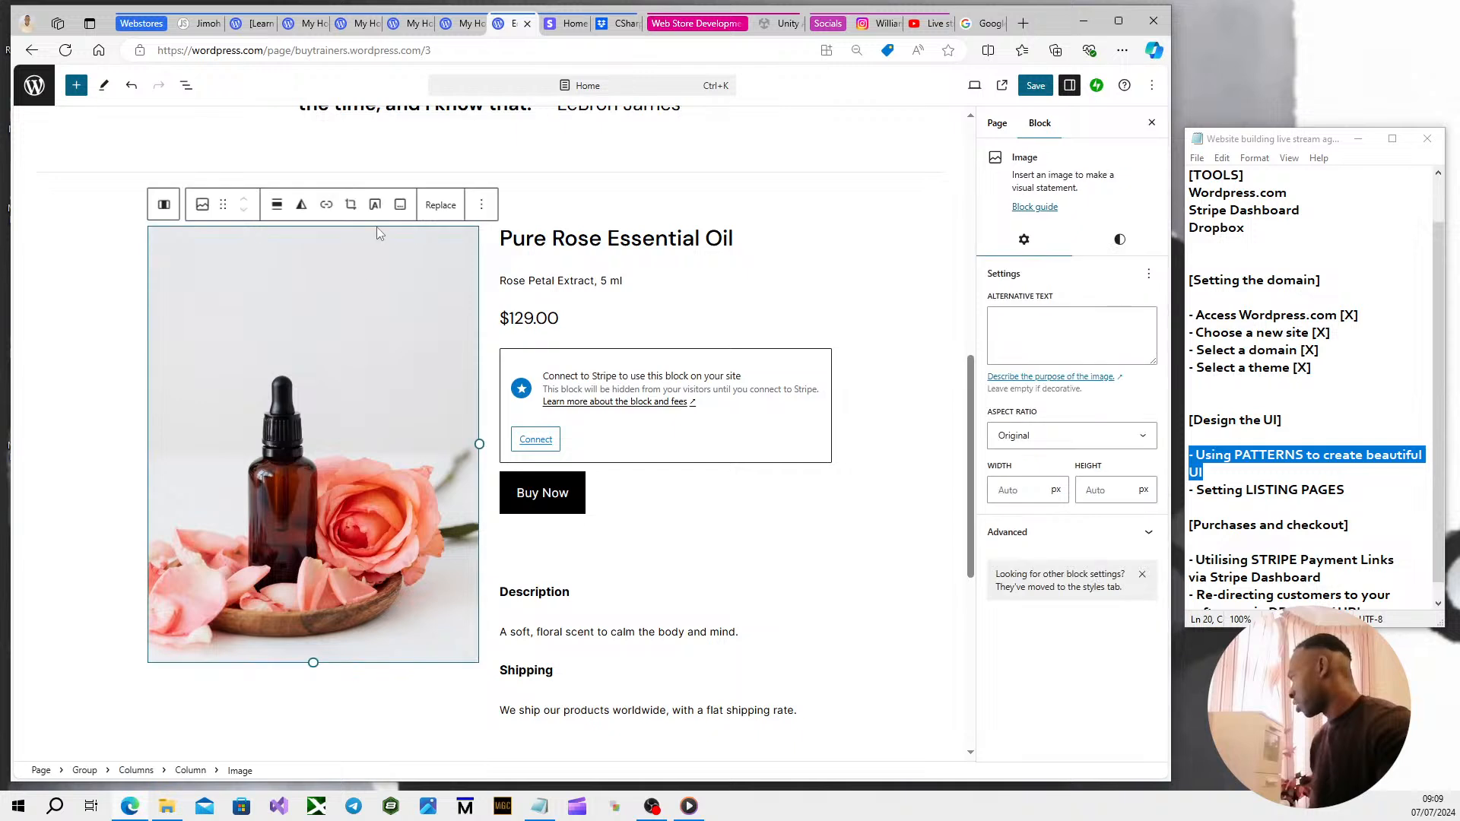
{"action": "left_click", "coordinate": [439, 207]}
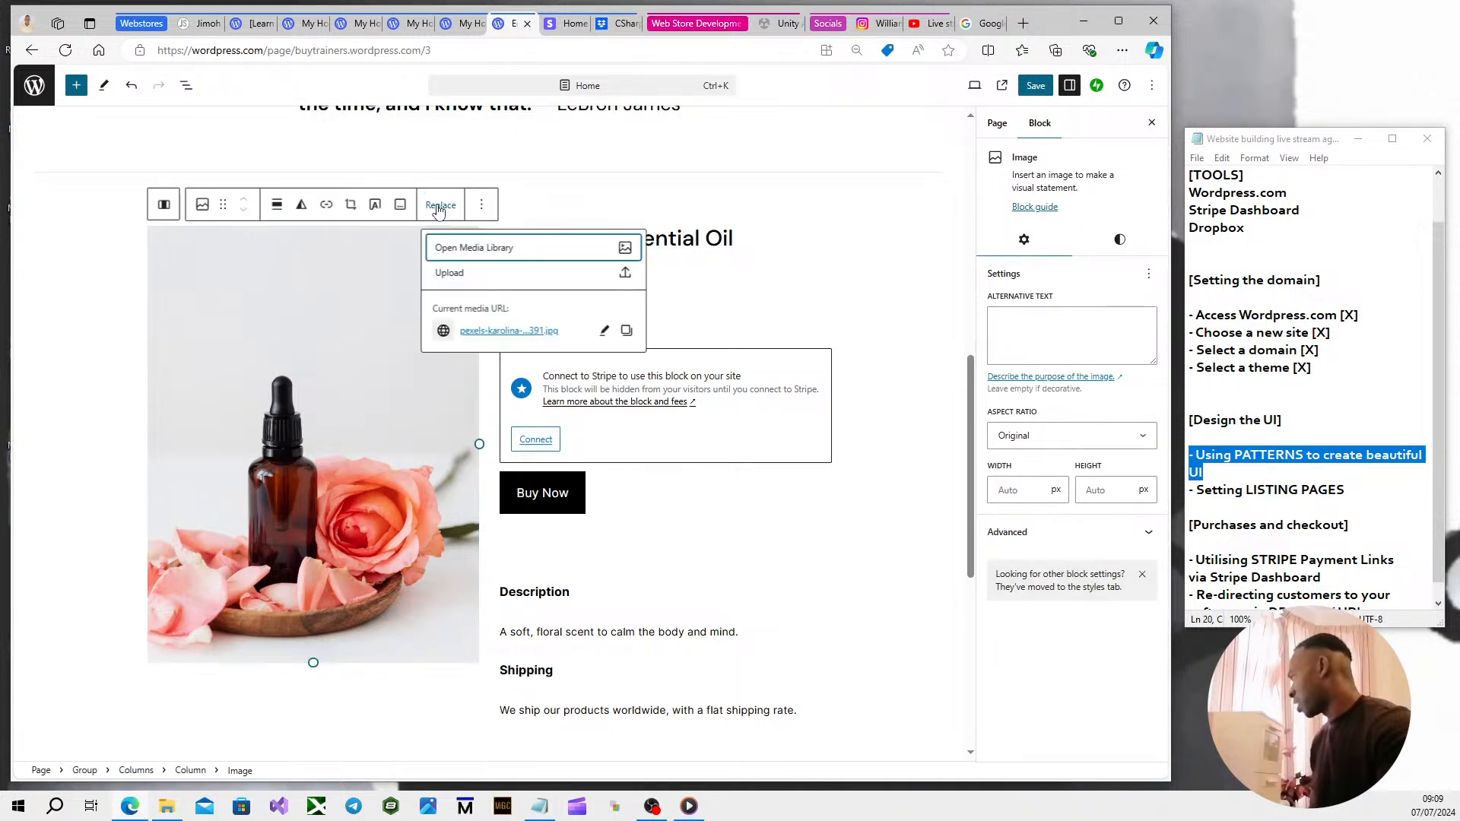
{"action": "left_click", "coordinate": [462, 251]}
{"action": "left_click", "coordinate": [187, 122]}
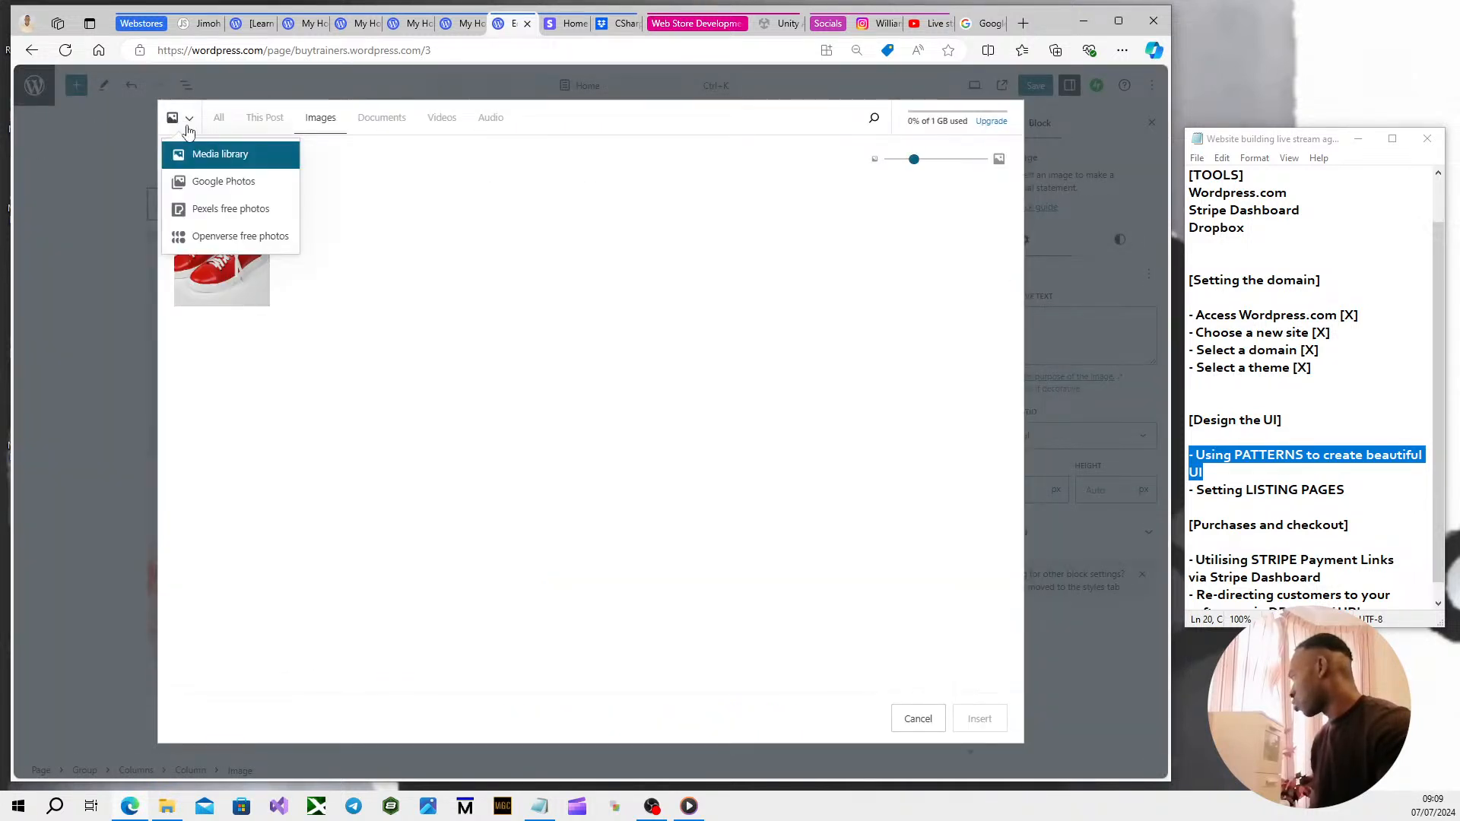
{"action": "left_click", "coordinate": [221, 209]}
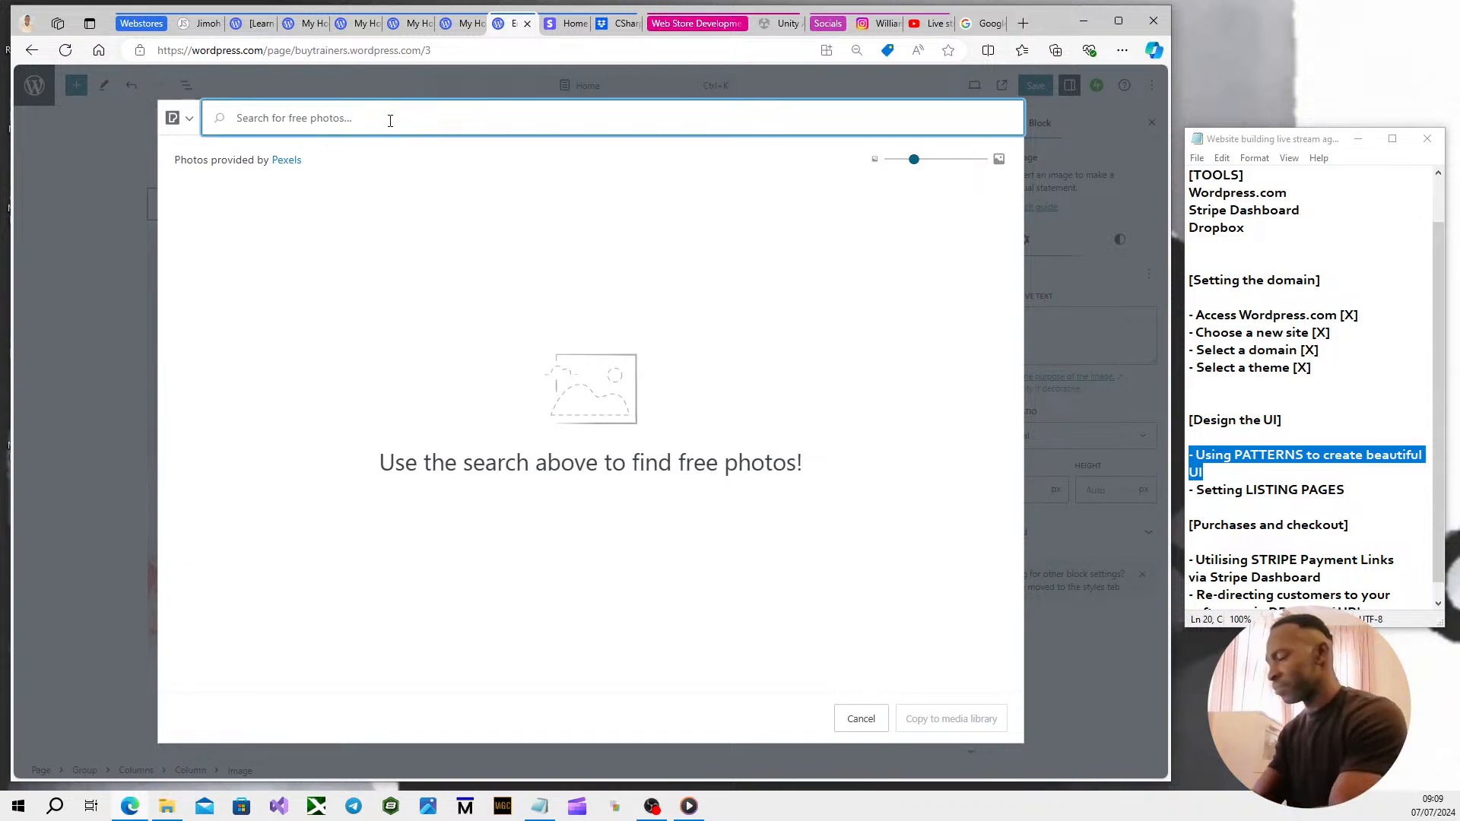
Search Pexels for "basketball shoes", copy the photo of red high-top shoes to the media library and insert it as the product image.
{"action": "type", "text": "running shoe"}
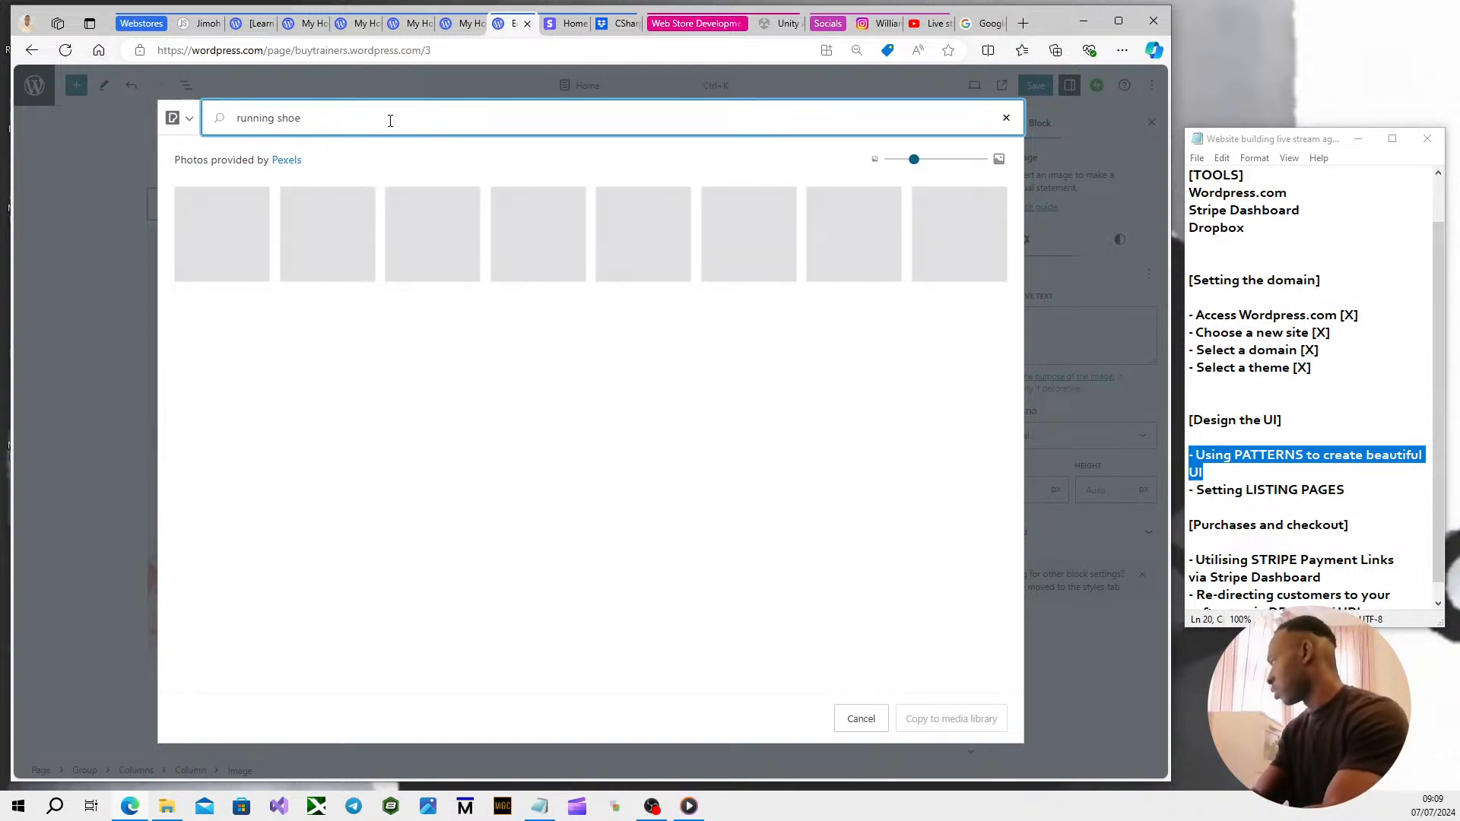
{"action": "key", "text": "ctrl+BackSpace"}
{"action": "key", "text": "ctrl+BackSpace"}
{"action": "type", "text": "bask"}
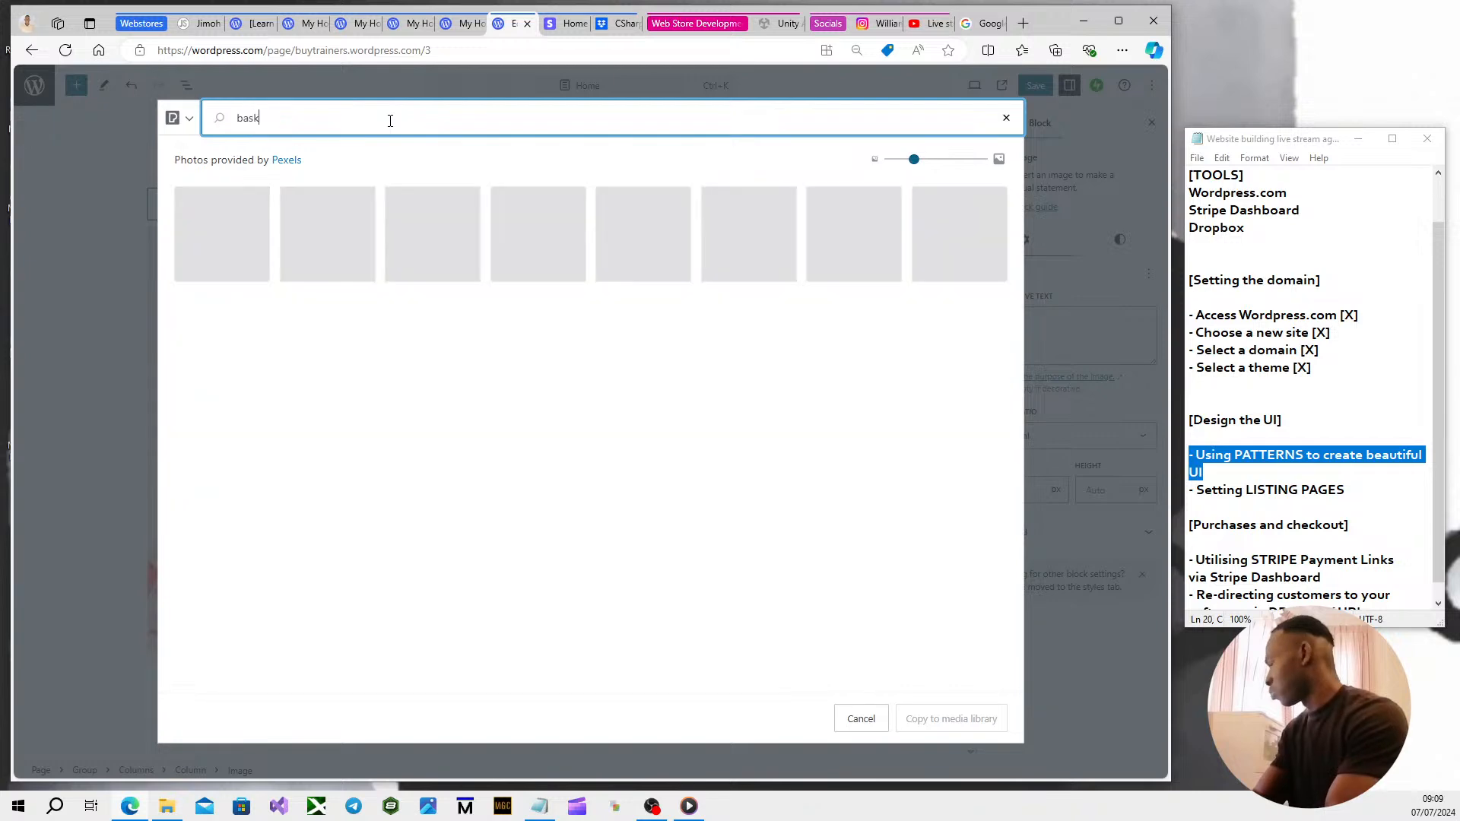
{"action": "type", "text": "etball shoes"}
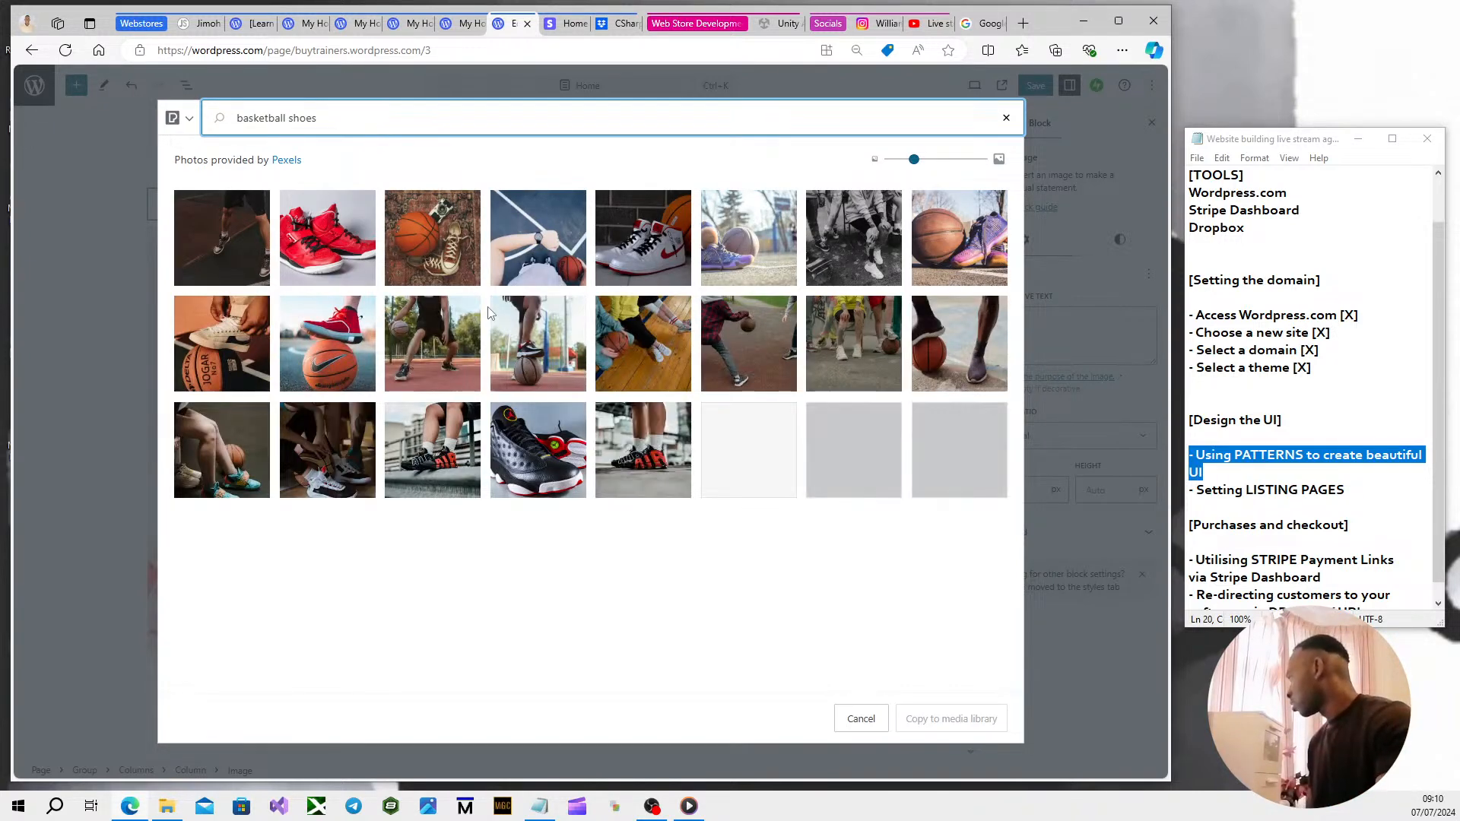
{"action": "left_click", "coordinate": [339, 241]}
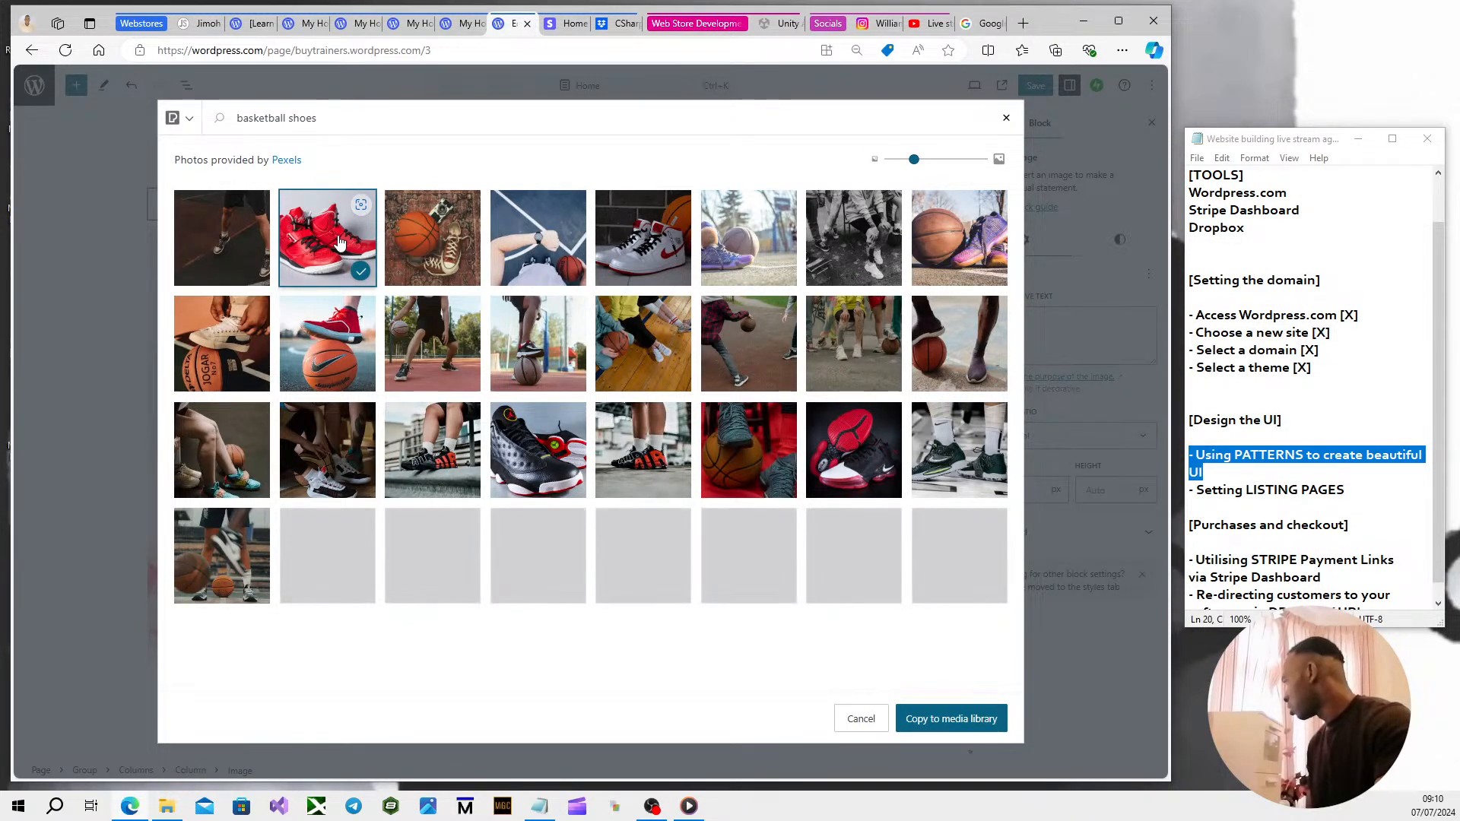
{"action": "left_click", "coordinate": [975, 712]}
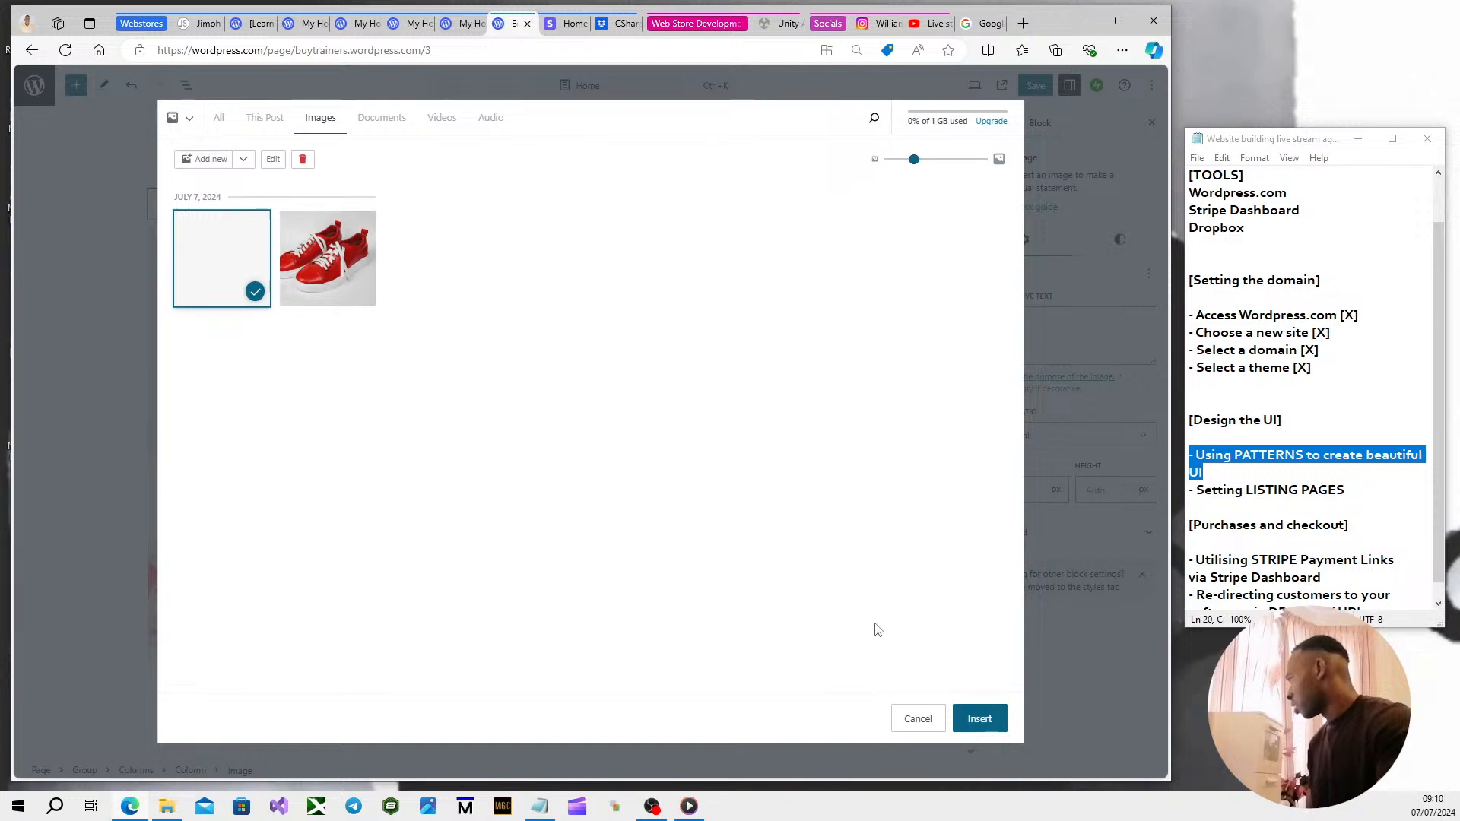
{"action": "left_click", "coordinate": [980, 723]}
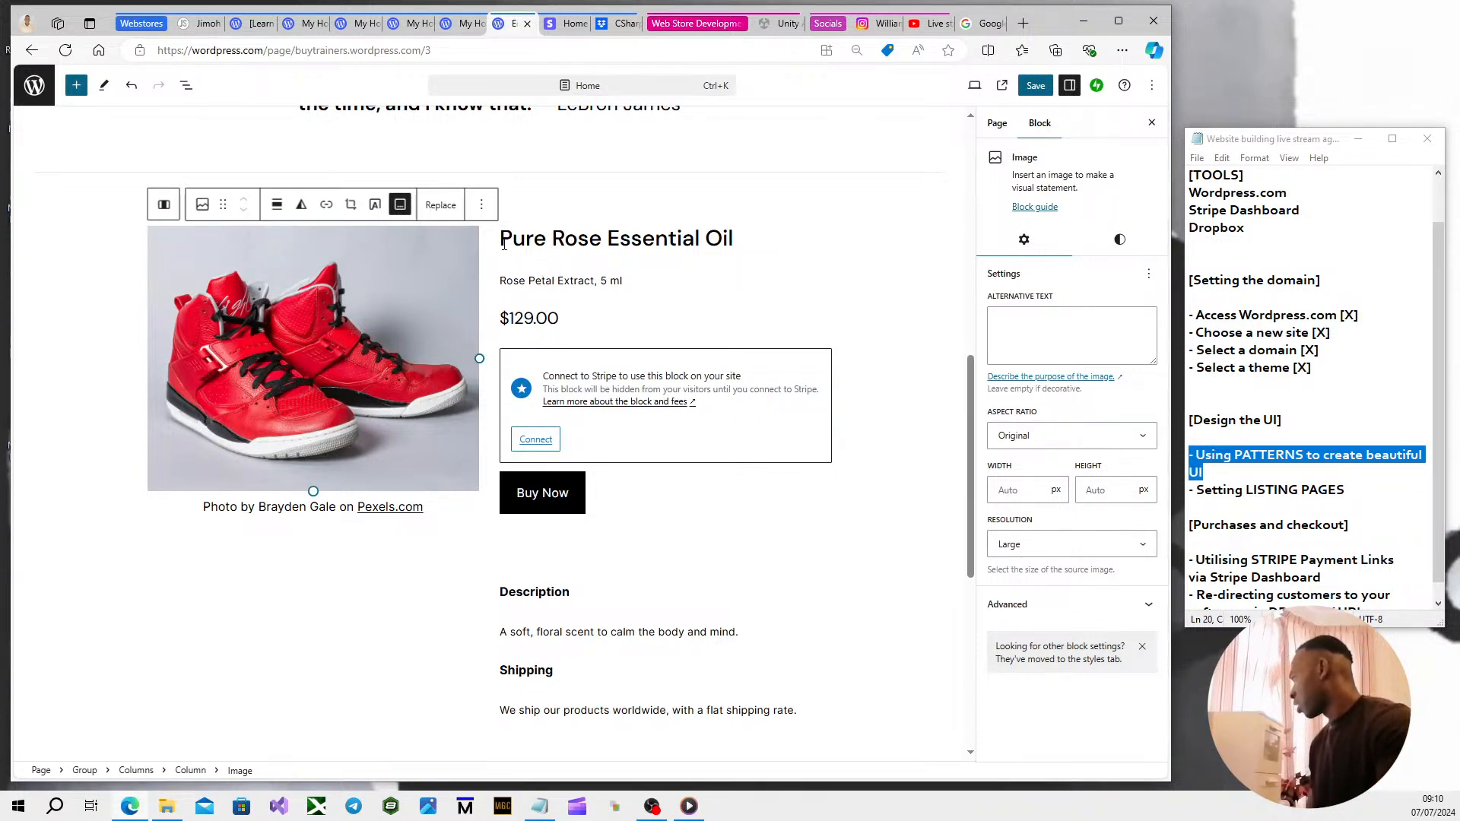
Replace the product title "Pure Rose Essential Oil" with "Basketball Sneakers".
{"action": "left_click_drag", "start_coordinate": [504, 243], "coordinate": [758, 244]}
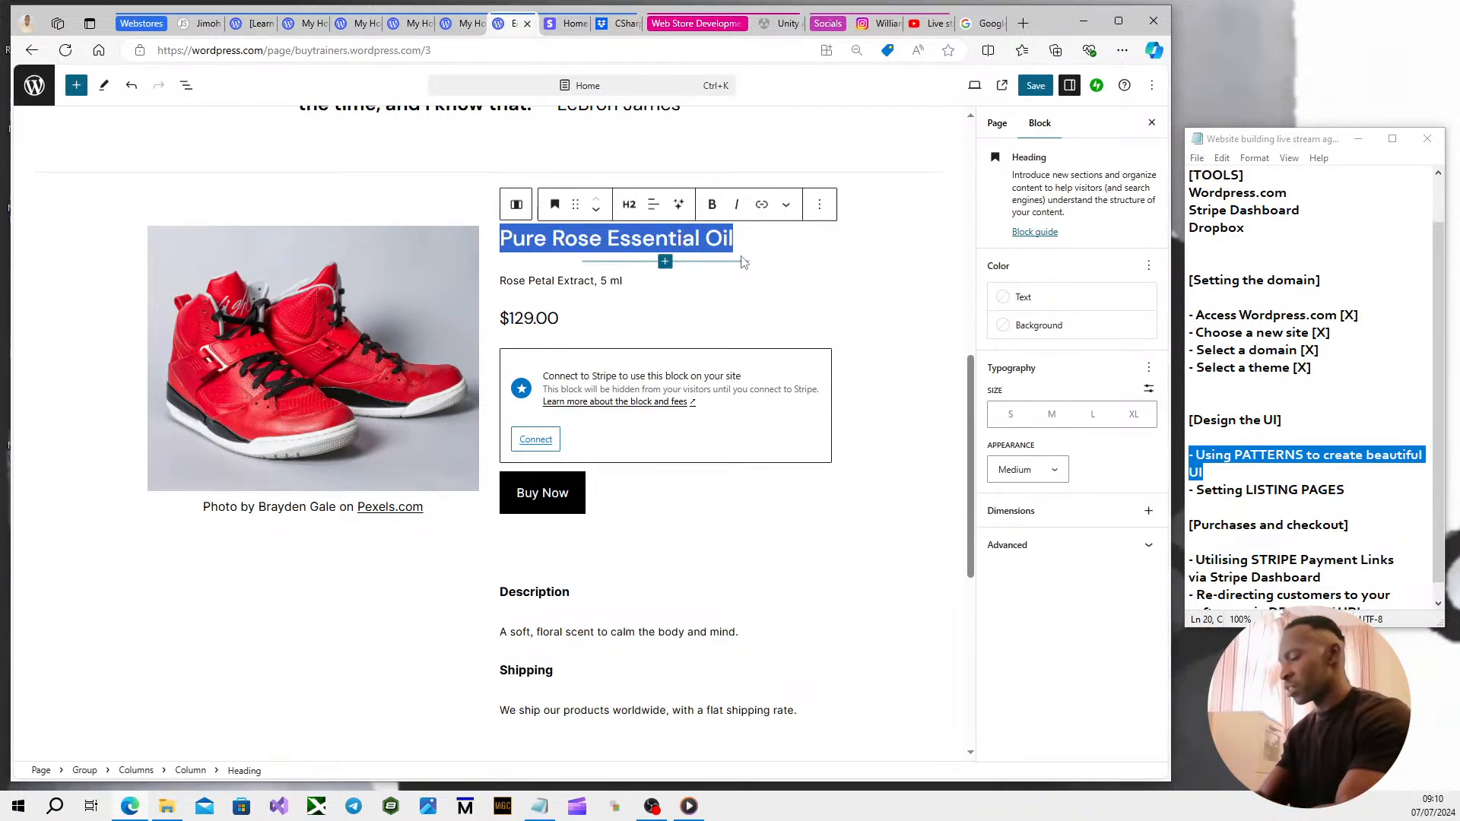
{"action": "type", "text": "Basketbal"}
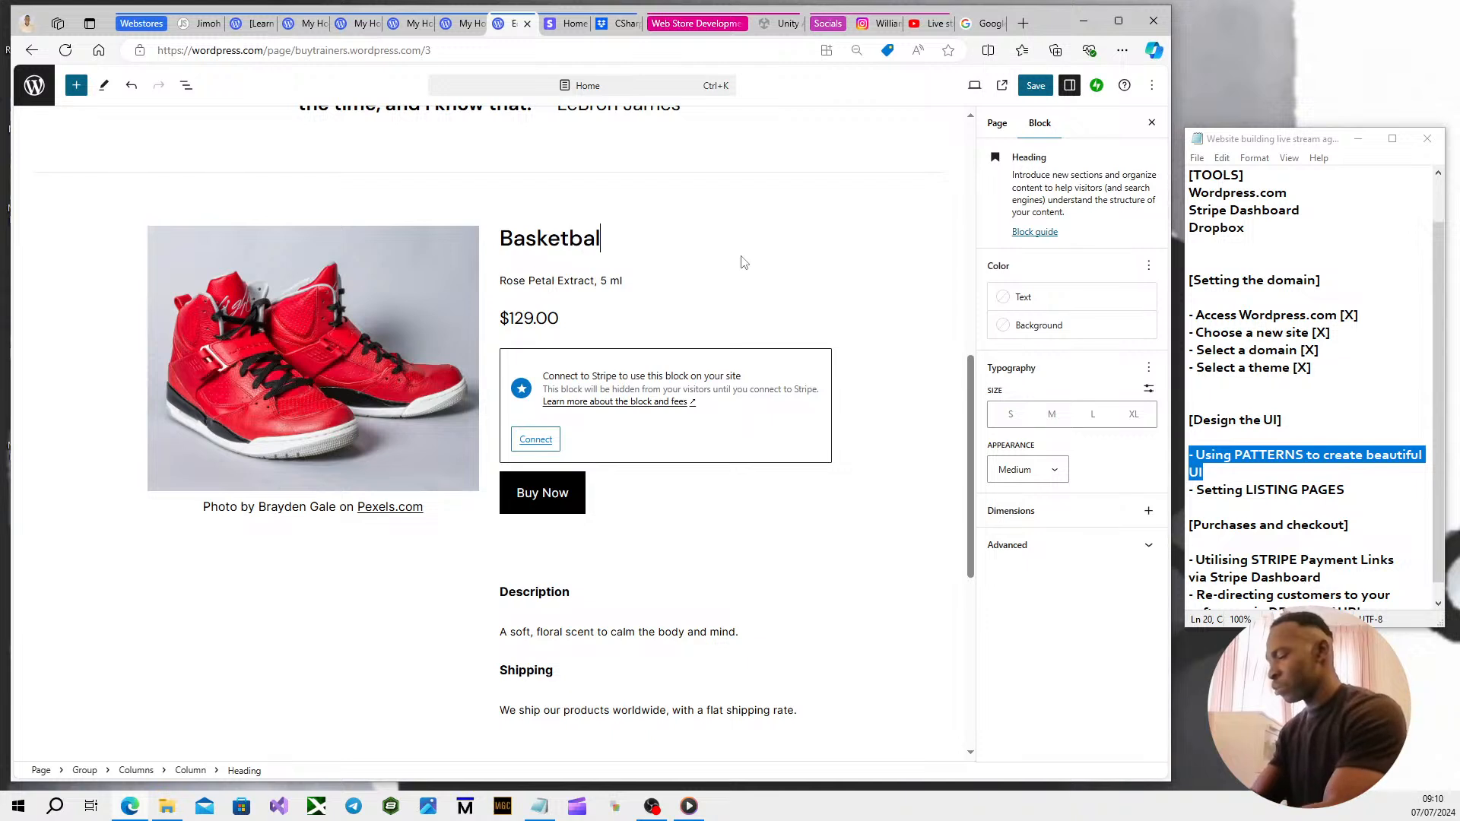
{"action": "type", "text": "l Shoes"}
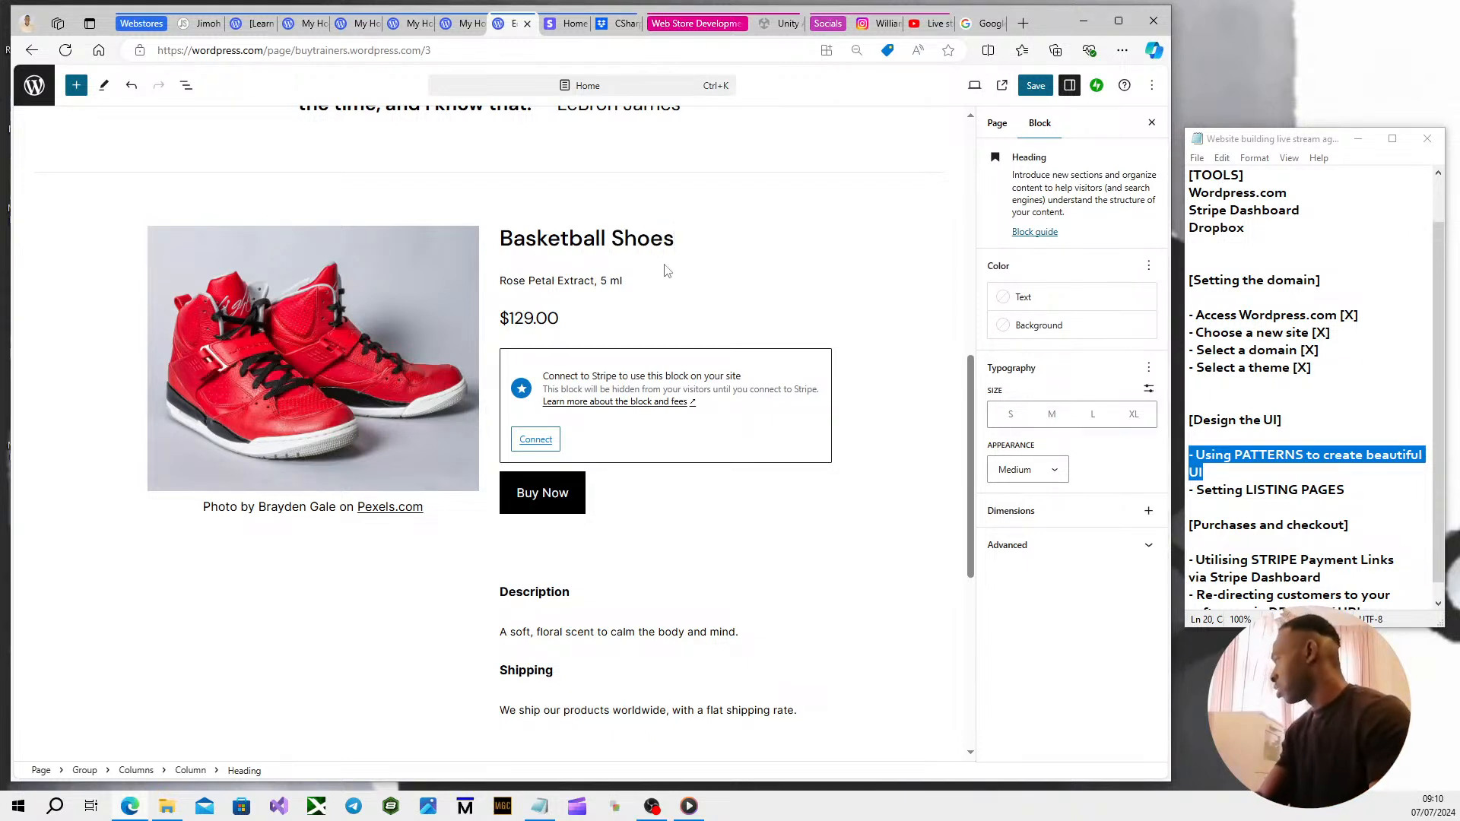
{"action": "double_click", "coordinate": [637, 241]}
{"action": "type", "text": "Tr"}
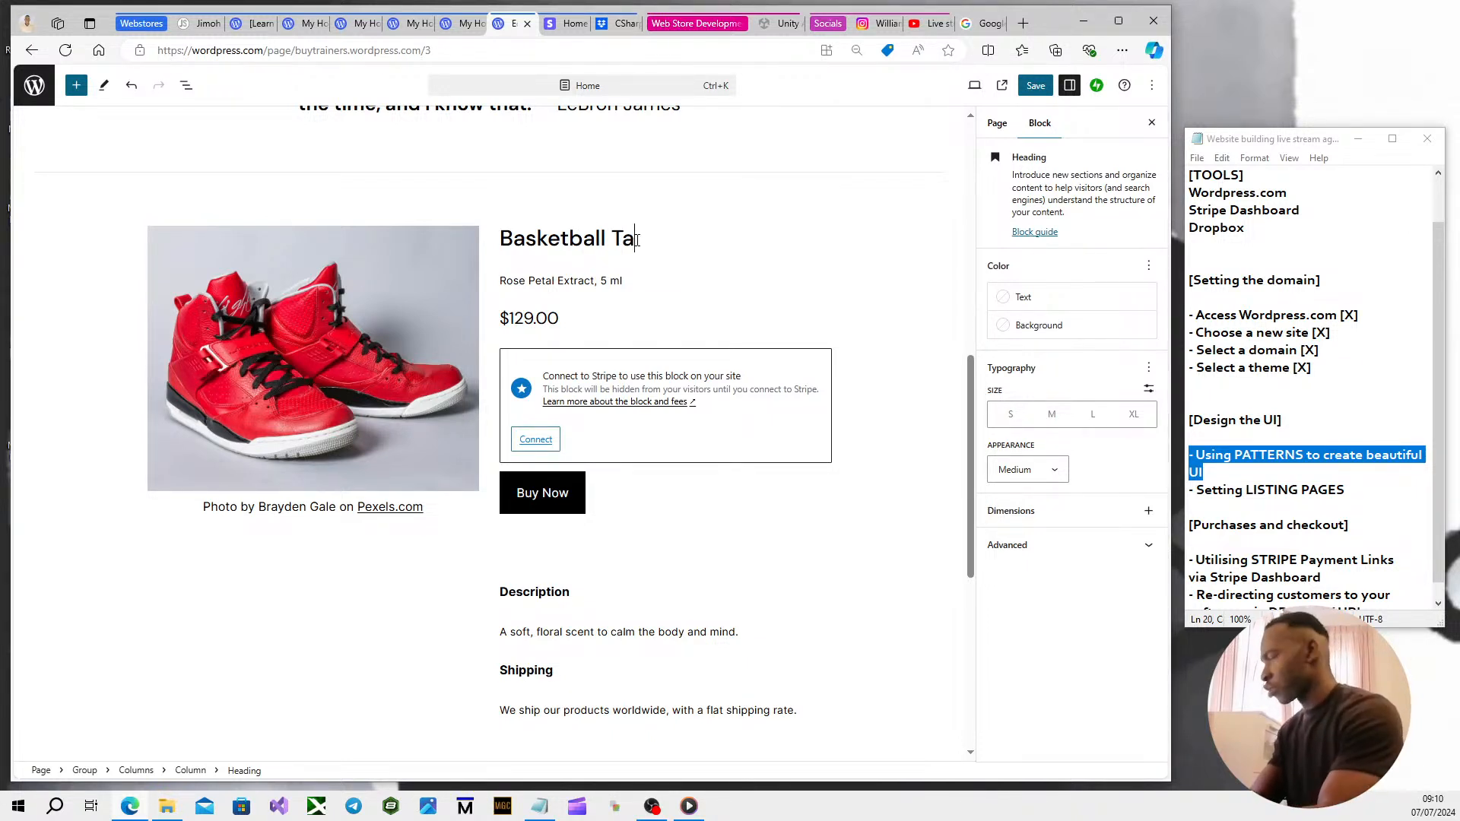
{"action": "key", "text": "BackSpace"}
{"action": "key", "text": "BackSpace"}
{"action": "type", "text": "Sneakers"}
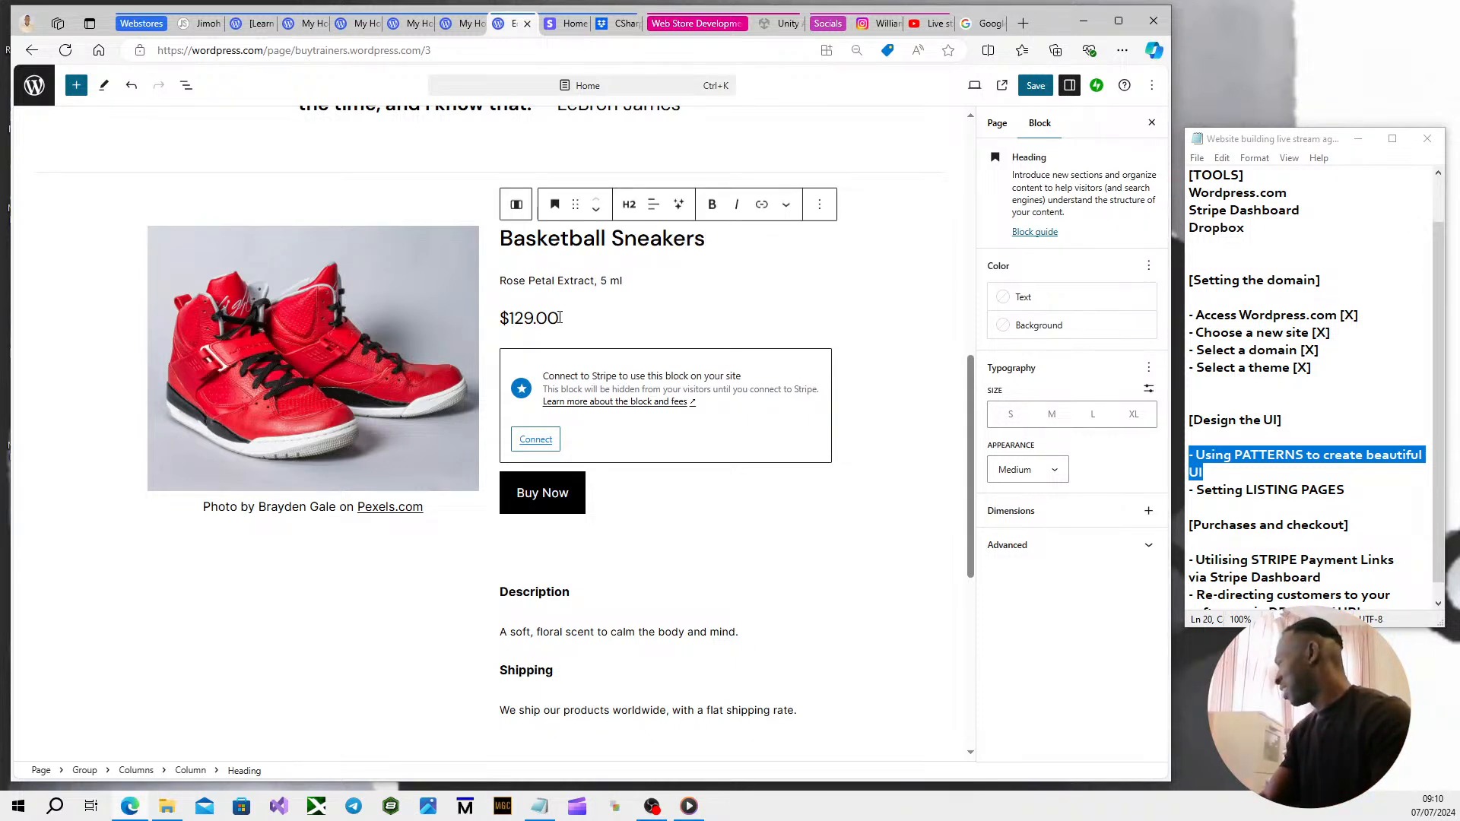
Set the product's price heading to £119.99.
{"action": "triple_click", "coordinate": [513, 317]}
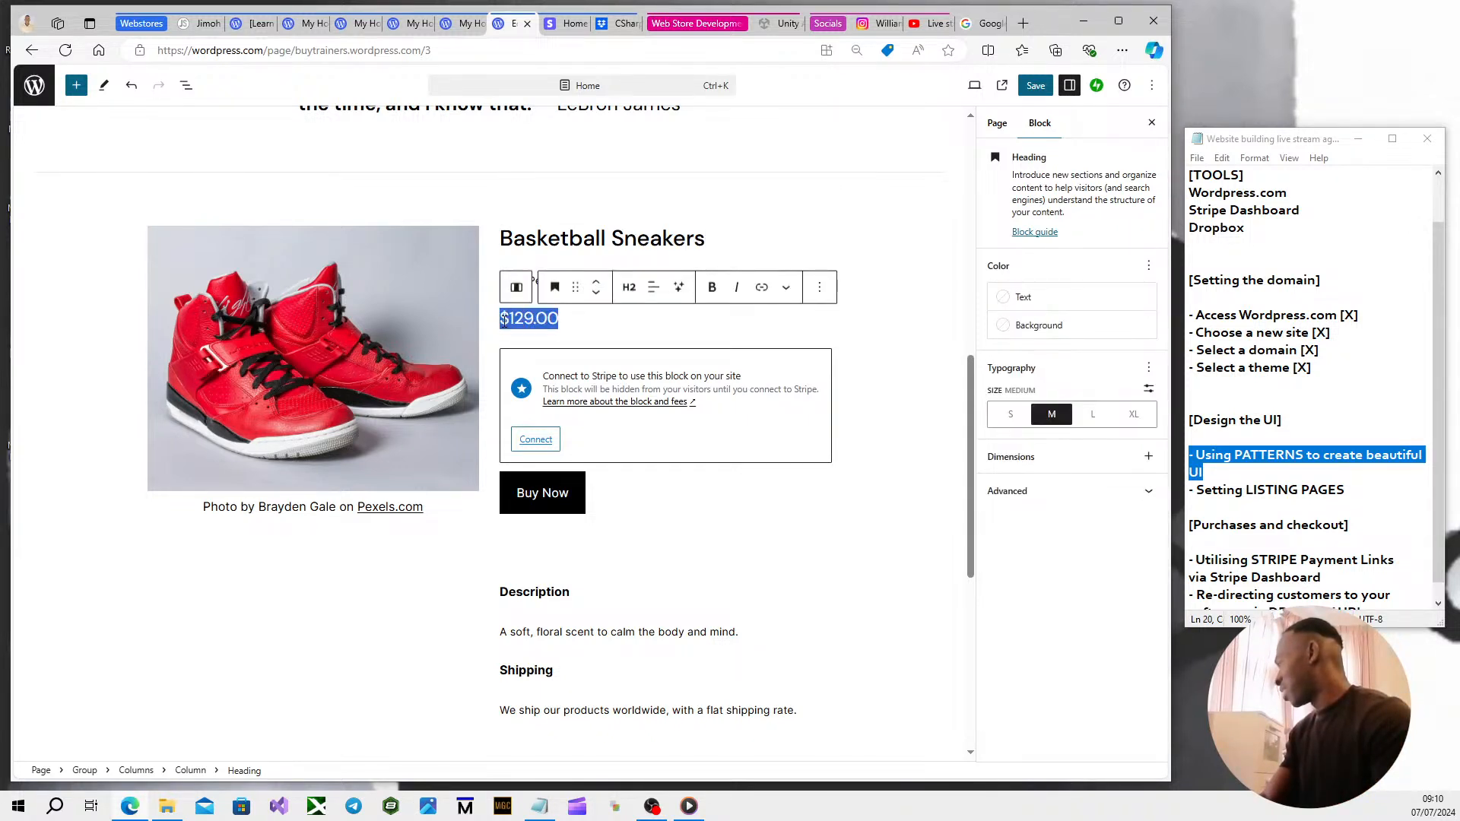
{"action": "type", "text": "£"}
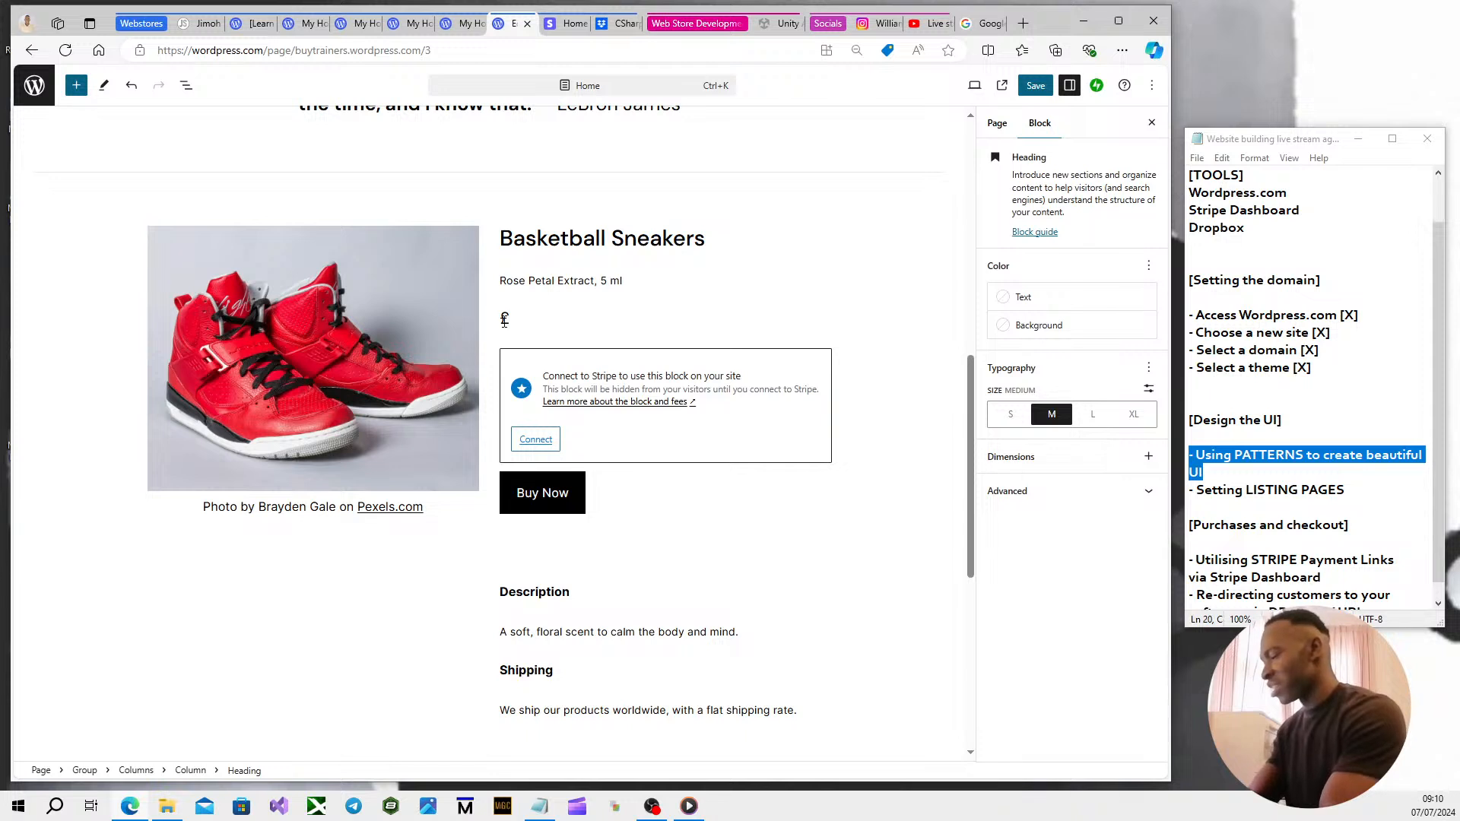
{"action": "type", "text": "120"}
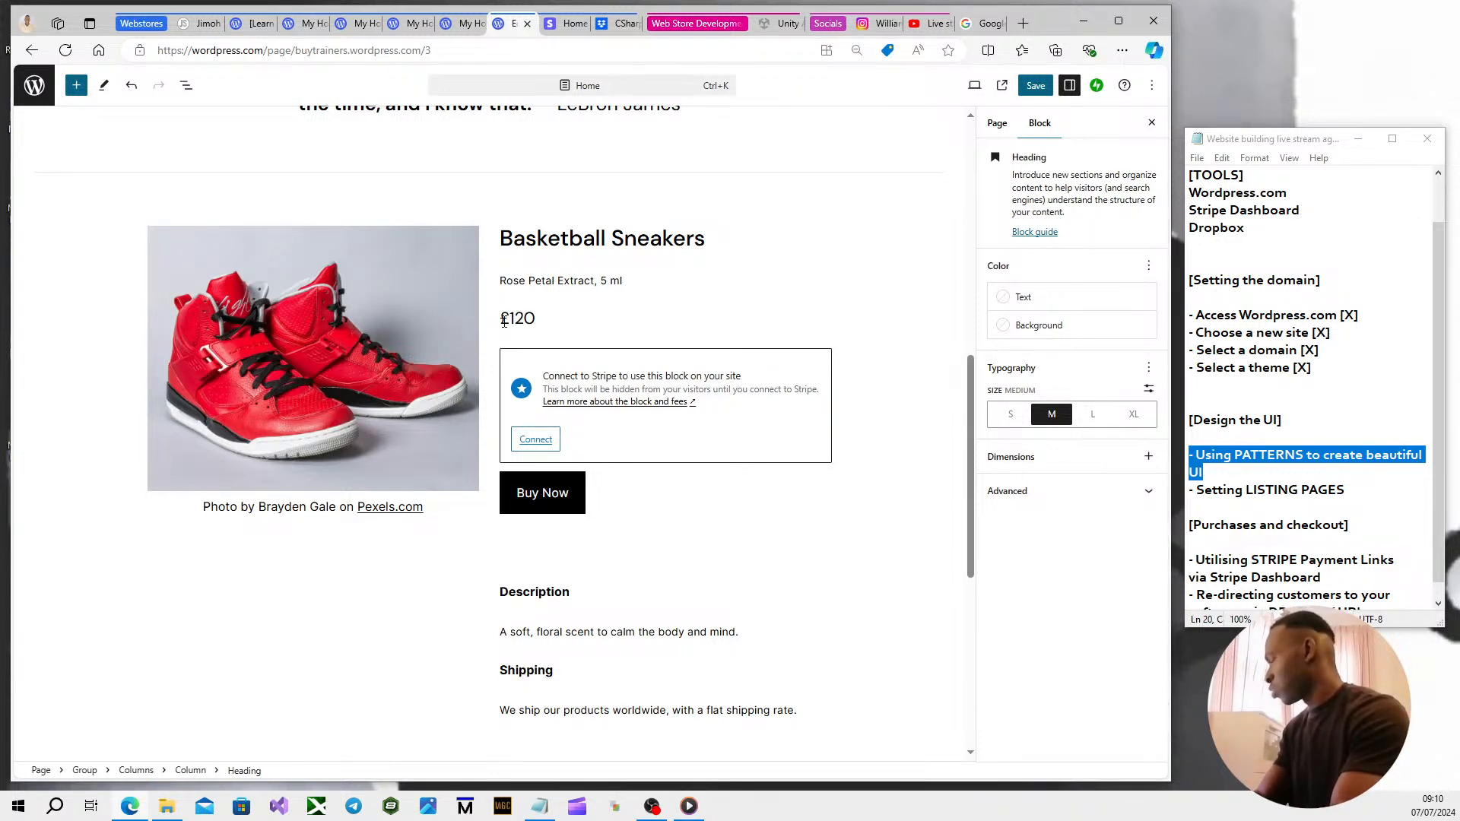
{"action": "key", "text": "BackSpace"}
{"action": "key", "text": "BackSpace"}
{"action": "type", "text": "1"}
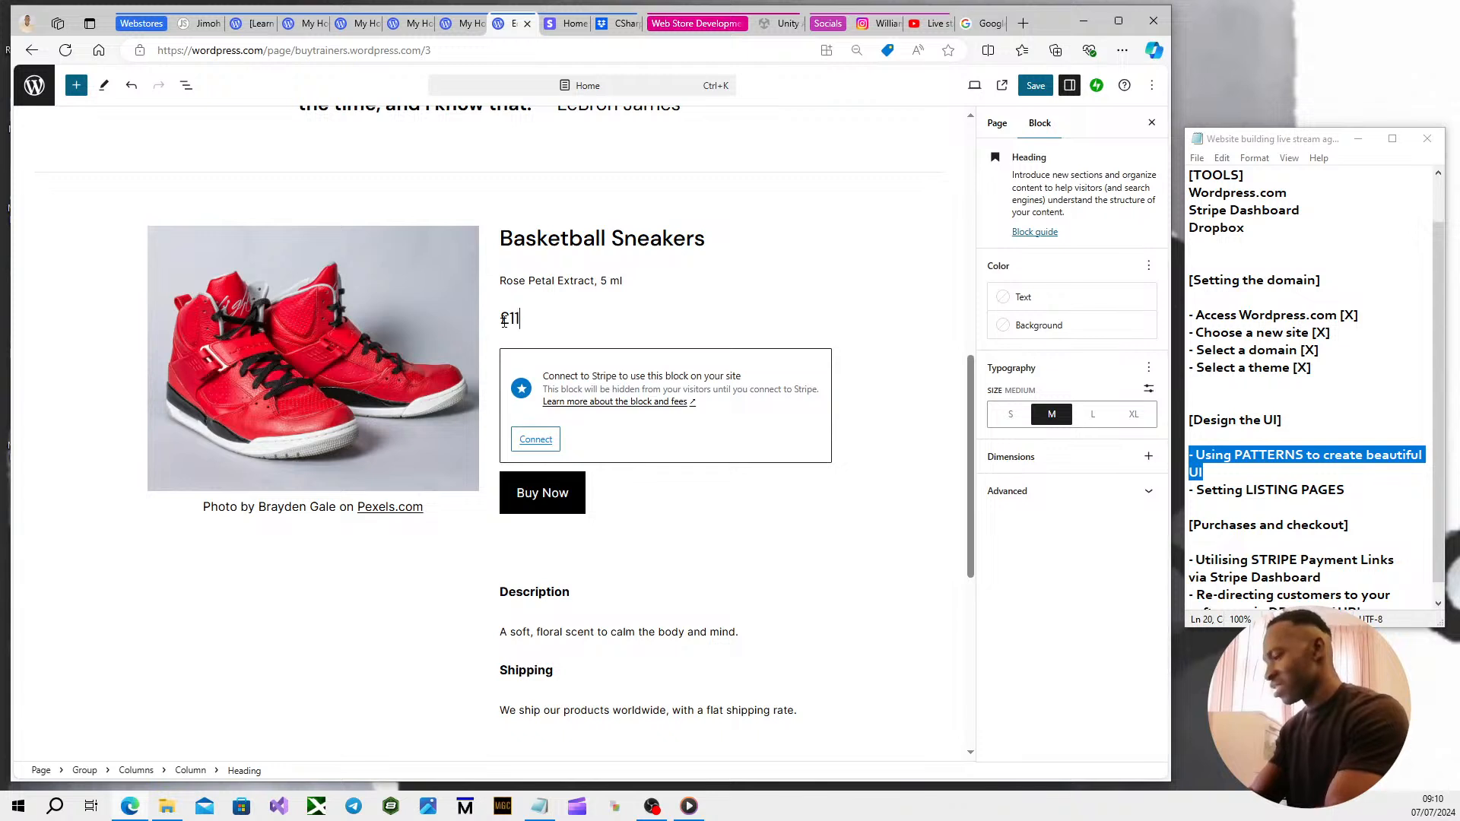
{"action": "type", "text": "9.99"}
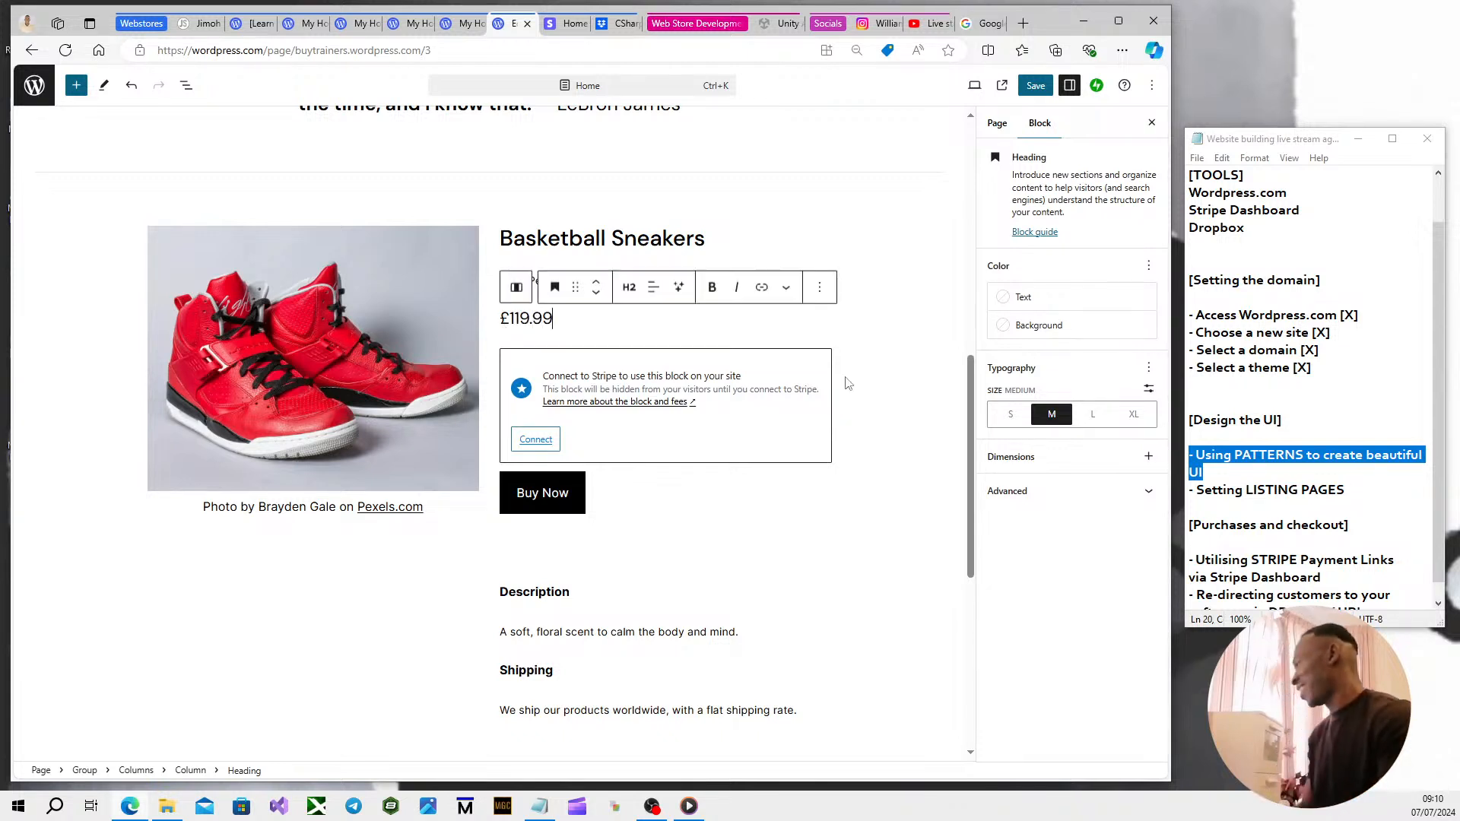
{"action": "left_click", "coordinate": [873, 401]}
Replace the rose petal extract subtitle under the product title with "Hi-top red trainers".
{"action": "left_click_drag", "start_coordinate": [501, 278], "coordinate": [622, 285]}
{"action": "key", "text": "BackSpace"}
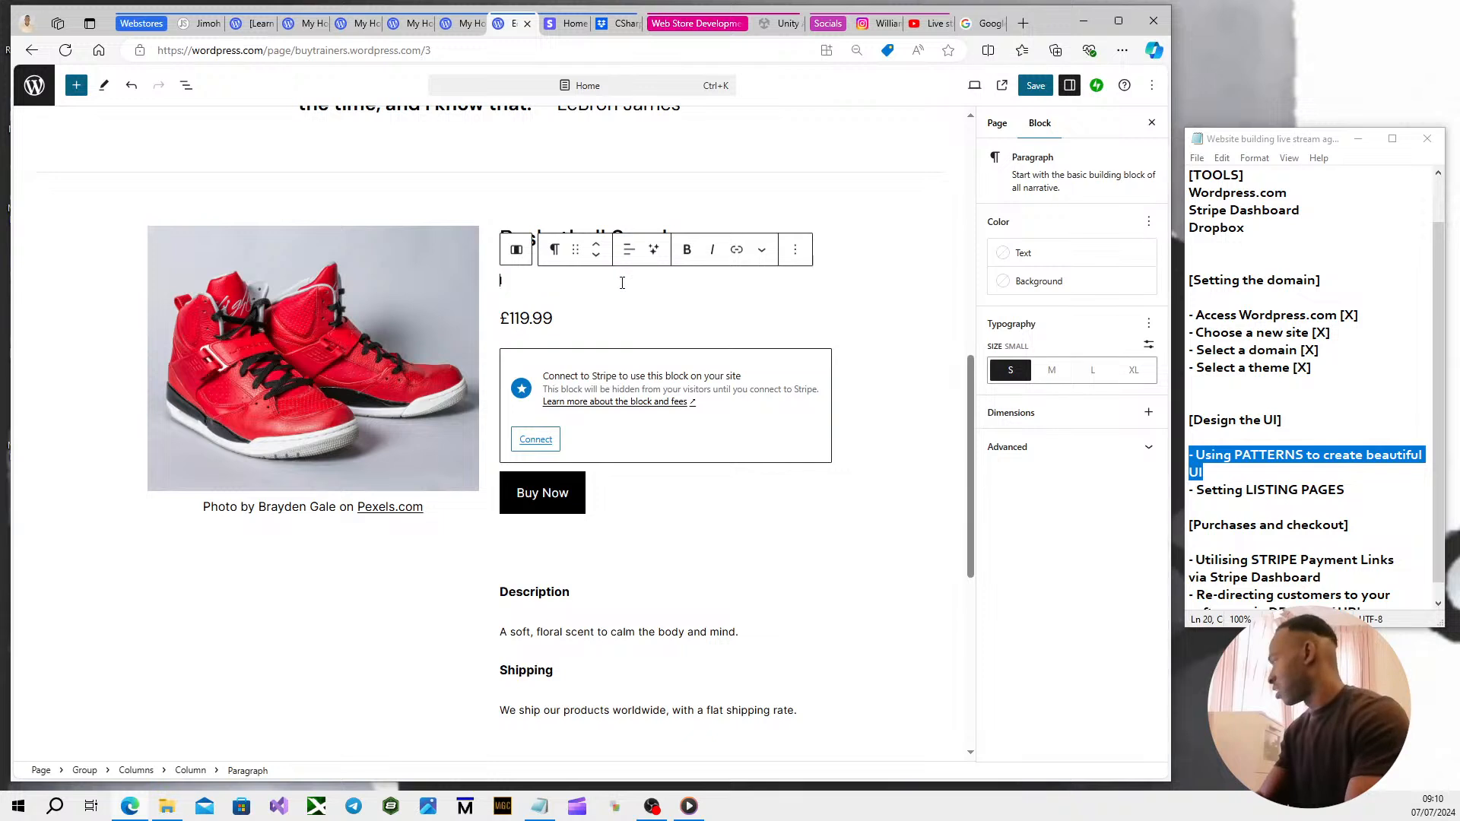
{"action": "type", "text": "Hi-top red trainers"}
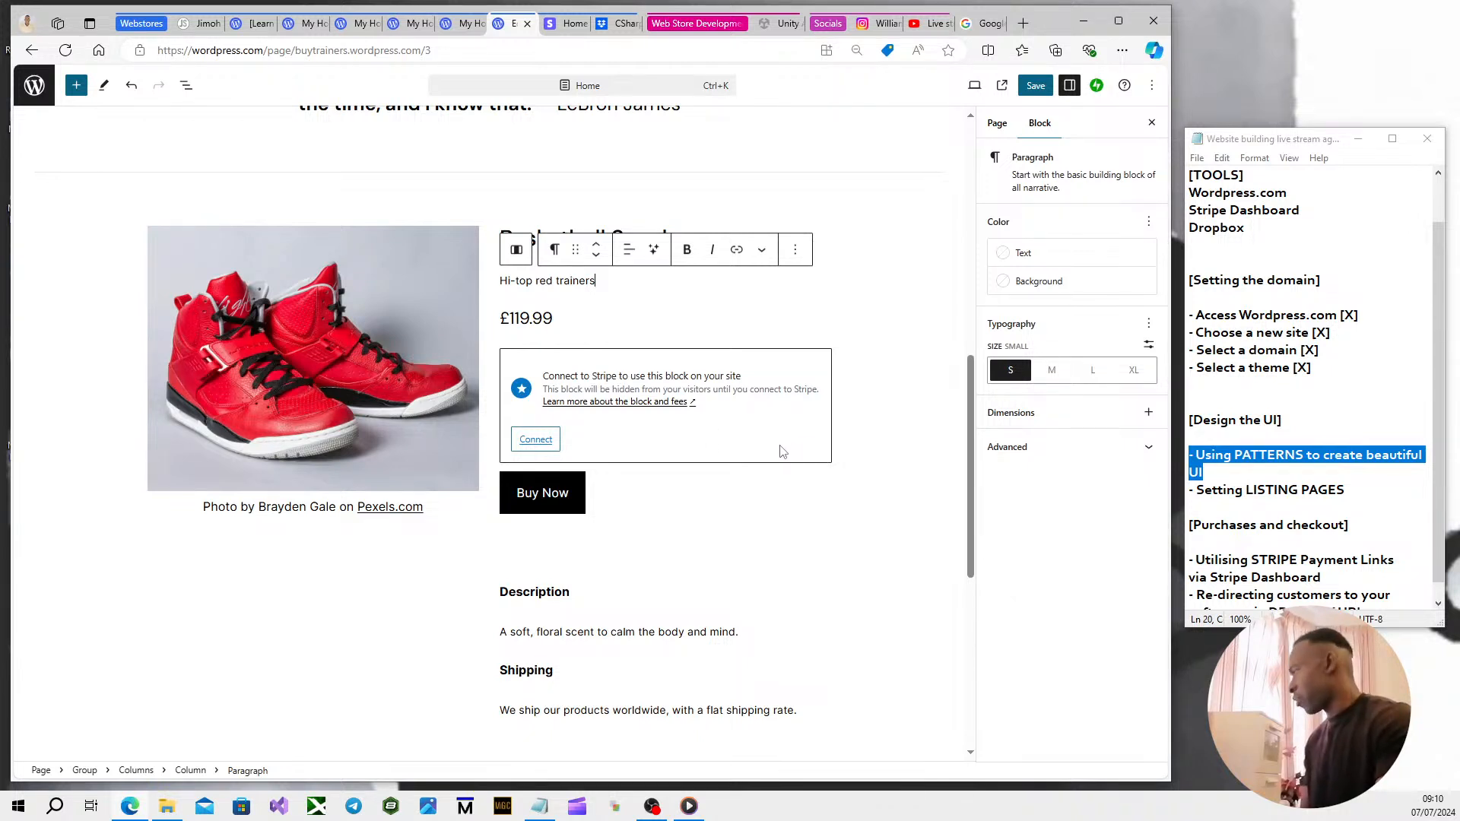
Delete the Stripe Payment Button block below the product's price.
{"action": "left_click", "coordinate": [813, 455]}
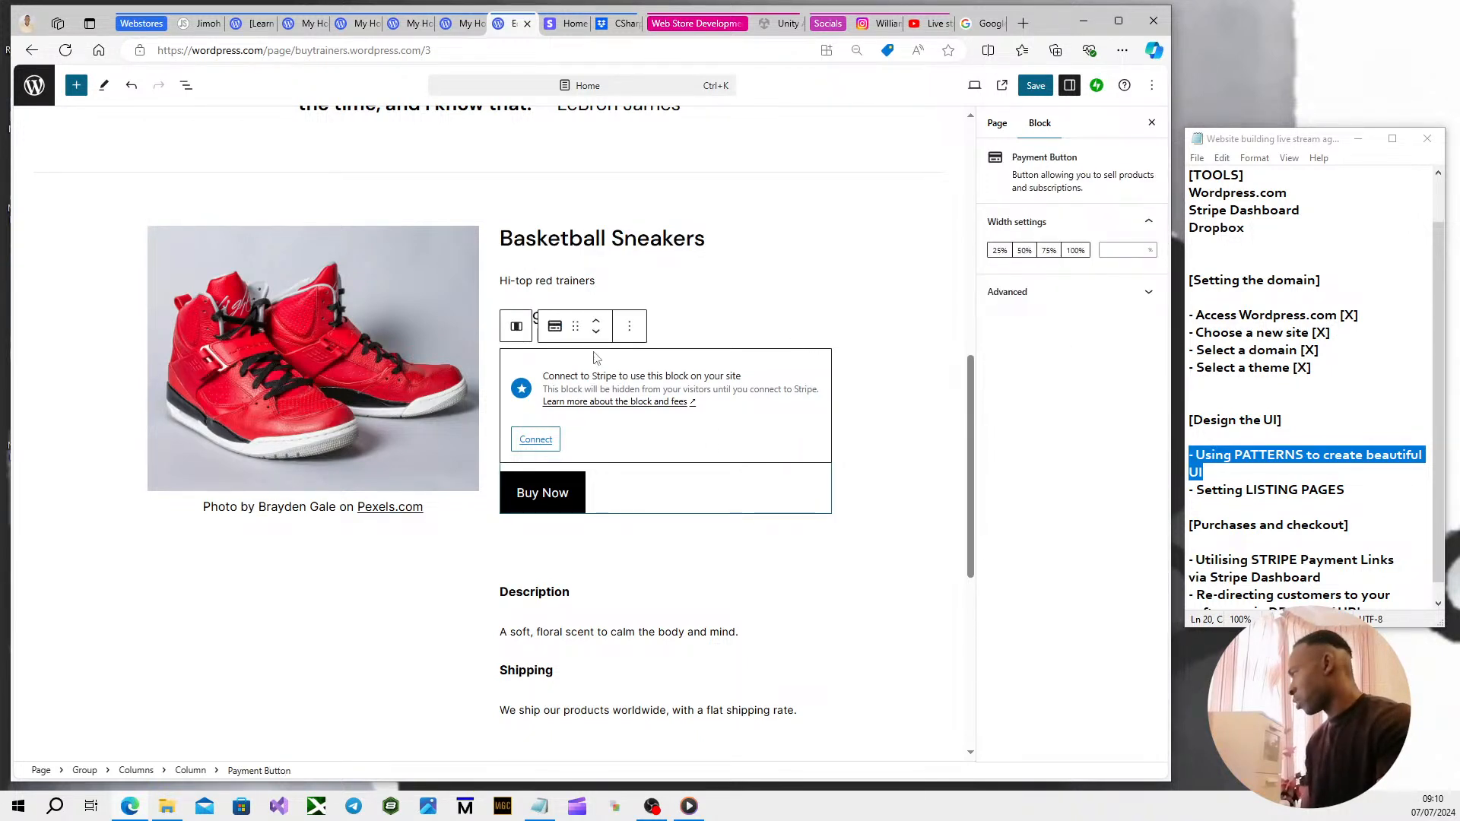
{"action": "left_click", "coordinate": [629, 325]}
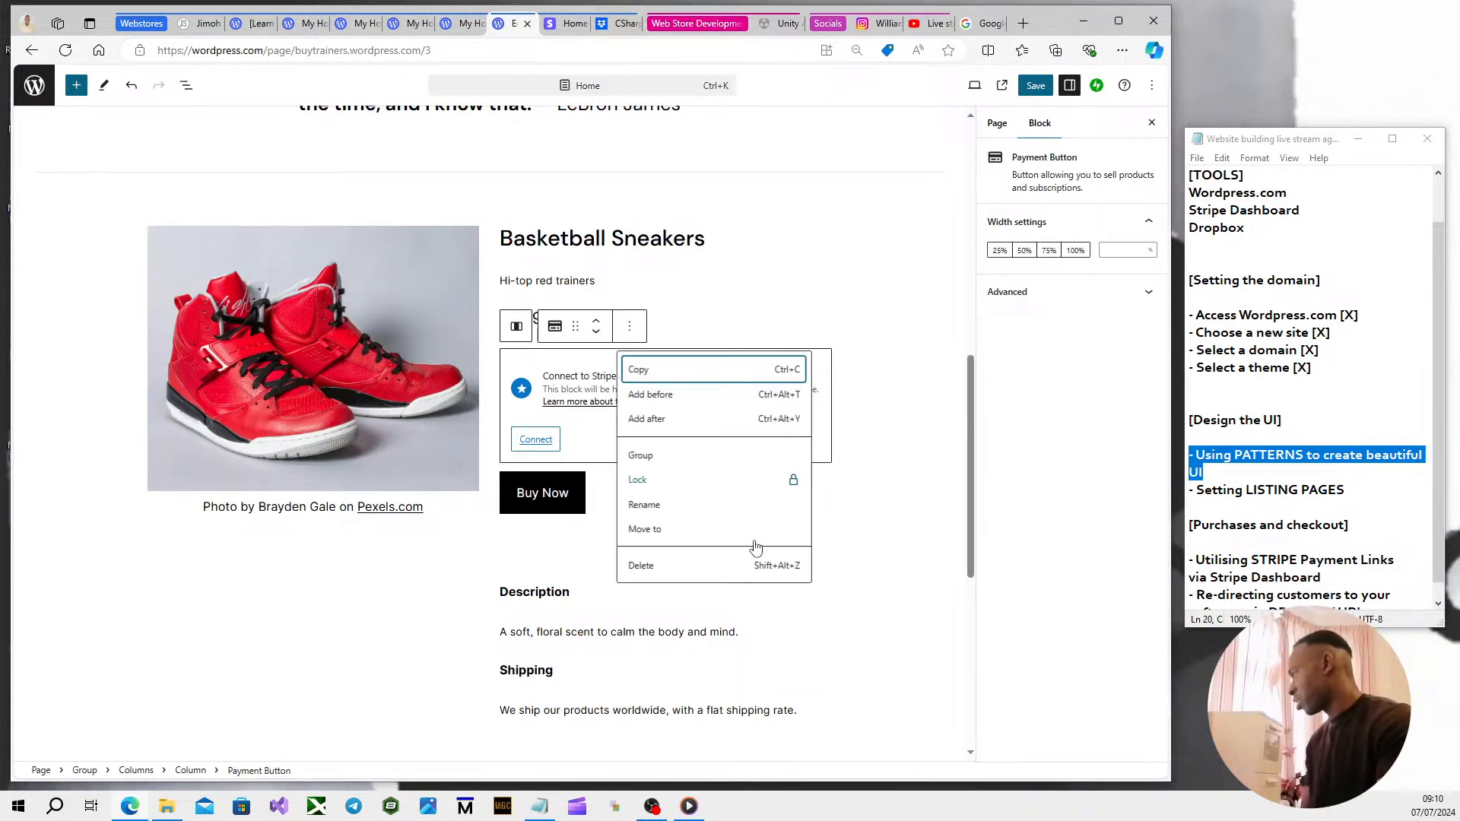
{"action": "left_click", "coordinate": [652, 567]}
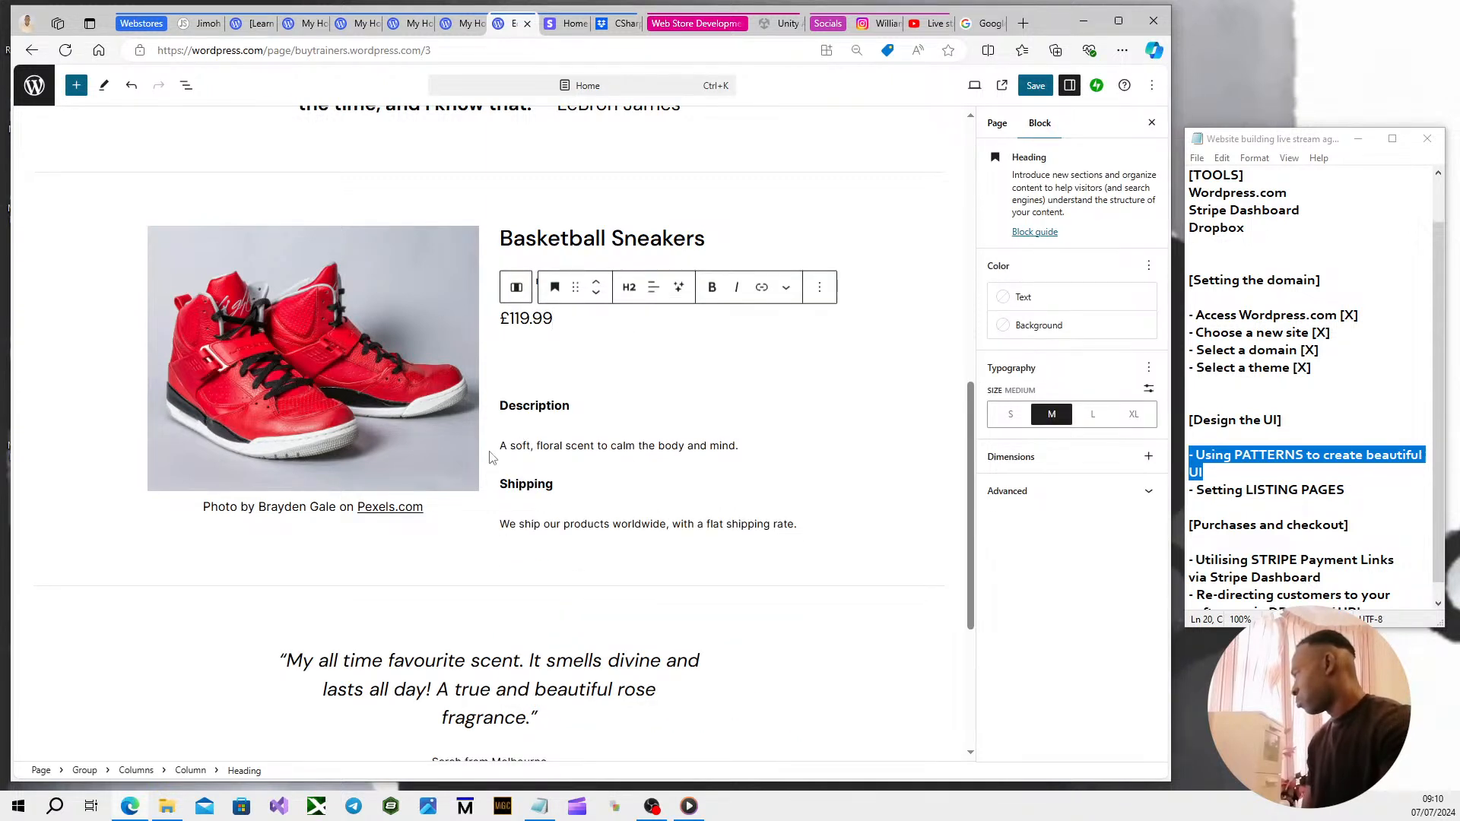
Replace the floral scent text under Description with "comfortable, durable red basketball sneakers.".
{"action": "left_click_drag", "start_coordinate": [501, 447], "coordinate": [737, 447]}
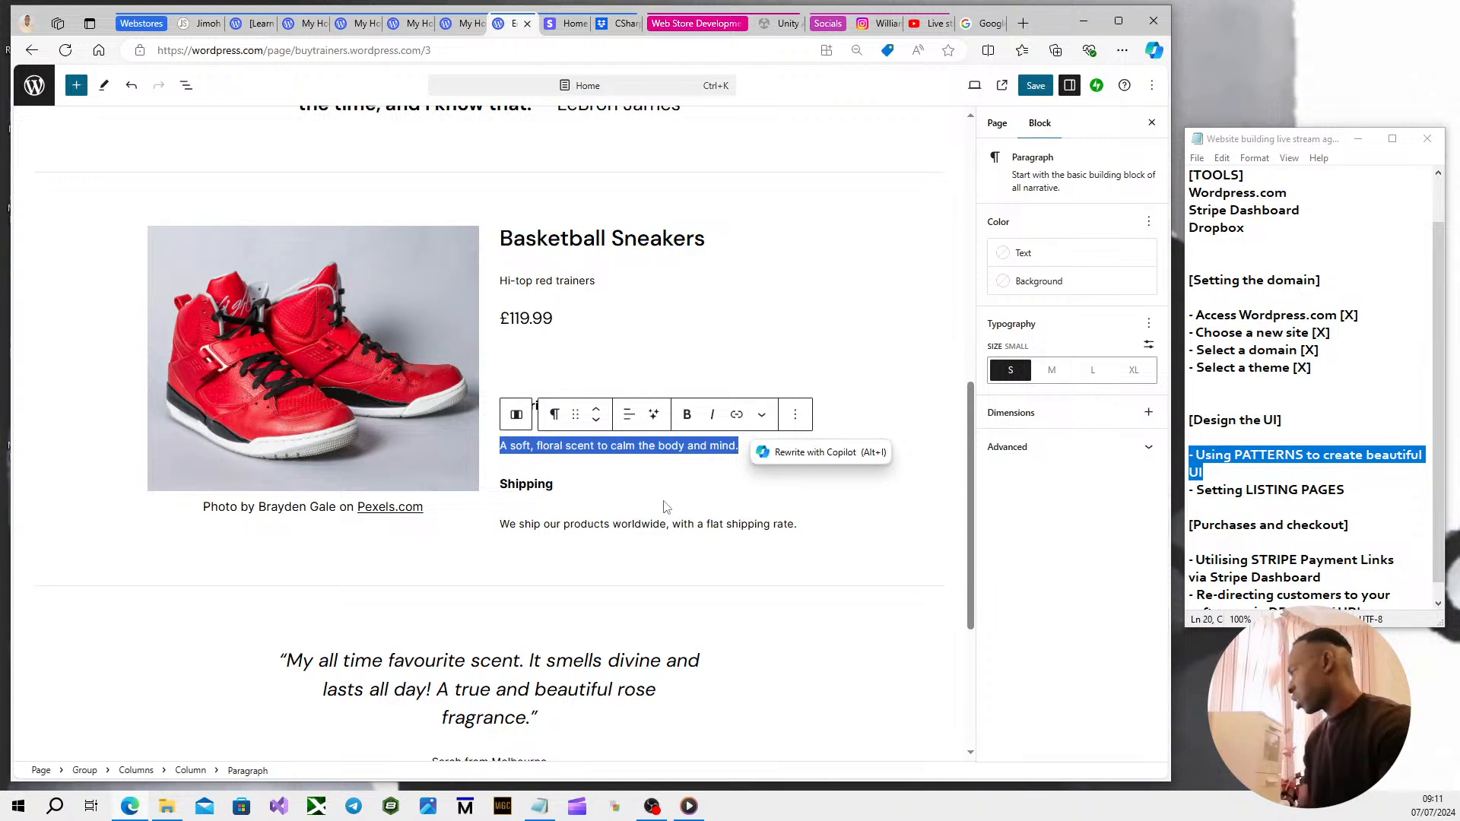
{"action": "type", "text": "Cofm"}
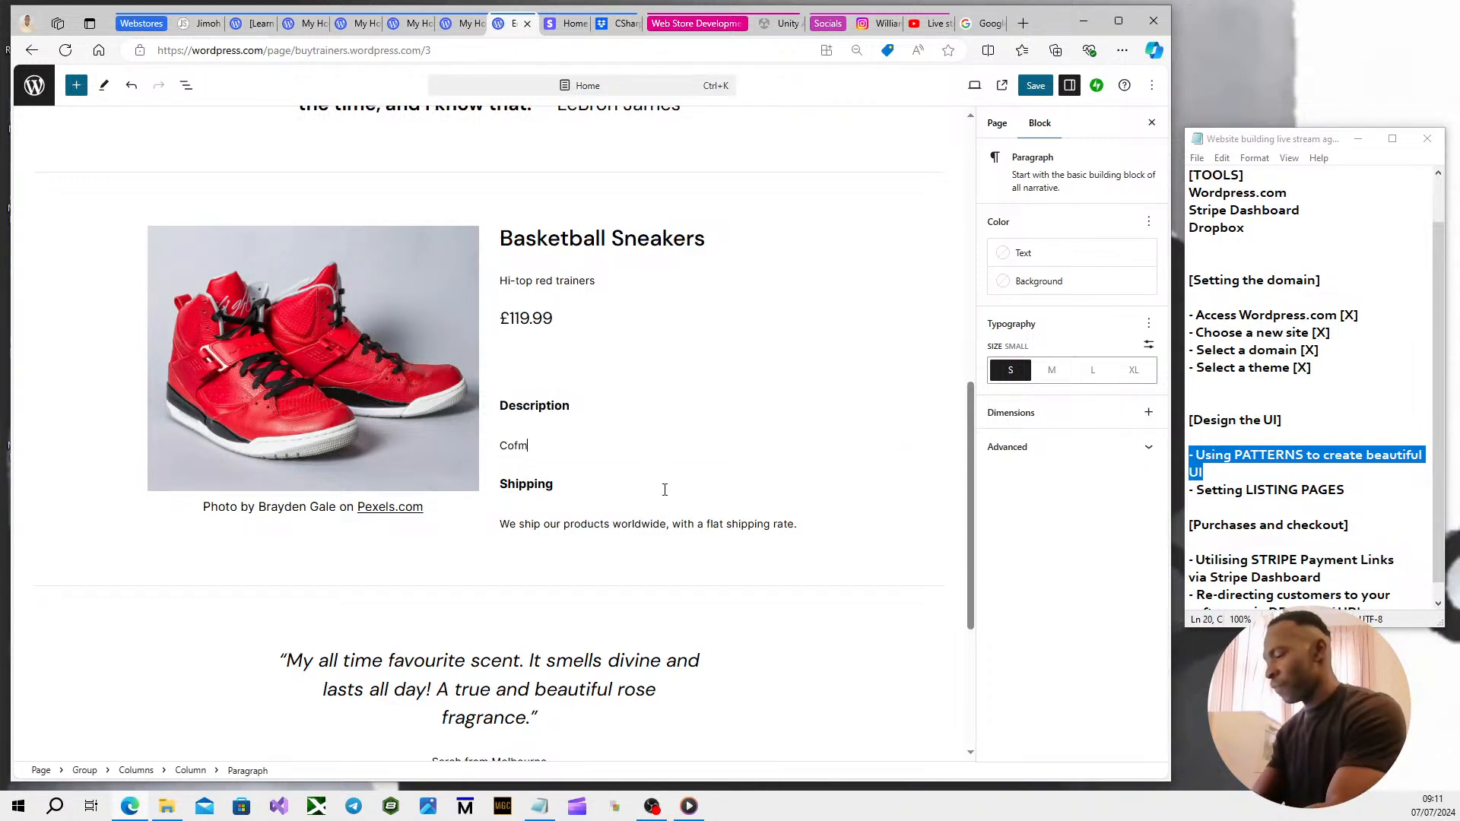
{"action": "type", "text": "rtable"}
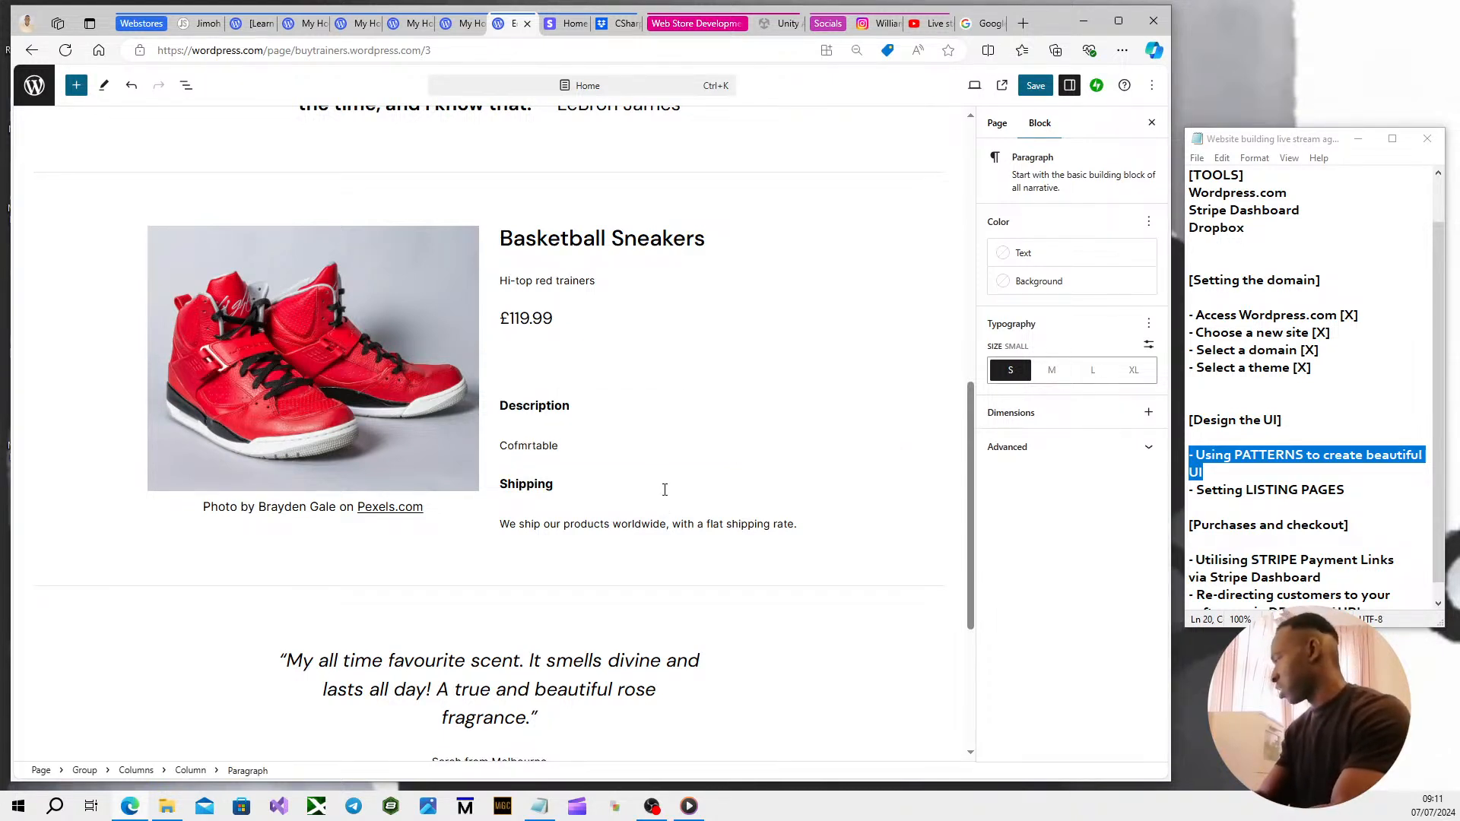
{"action": "key", "text": "Left"}
{"action": "key", "text": "Left"}
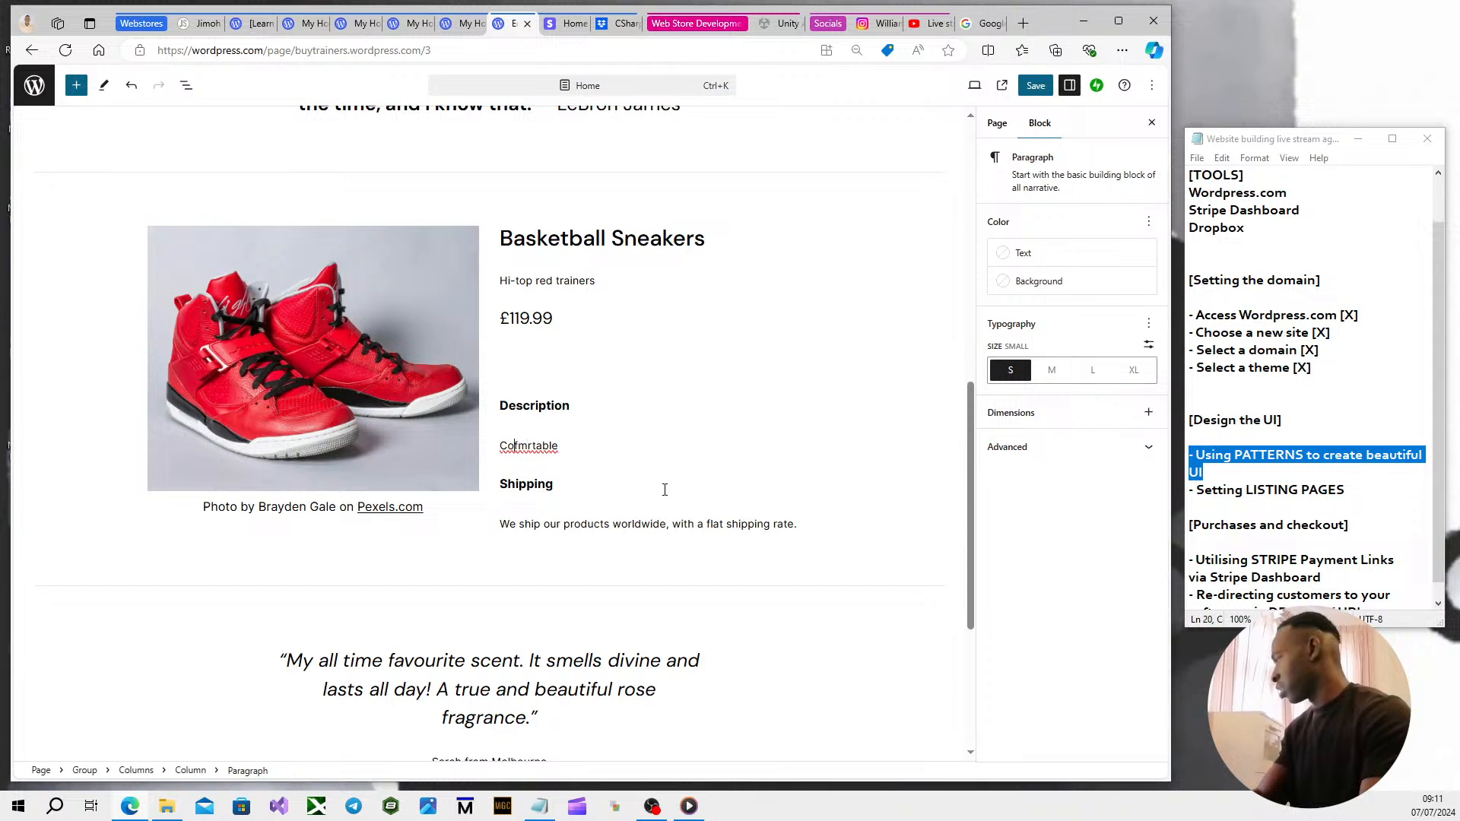
{"action": "type", "text": "m"}
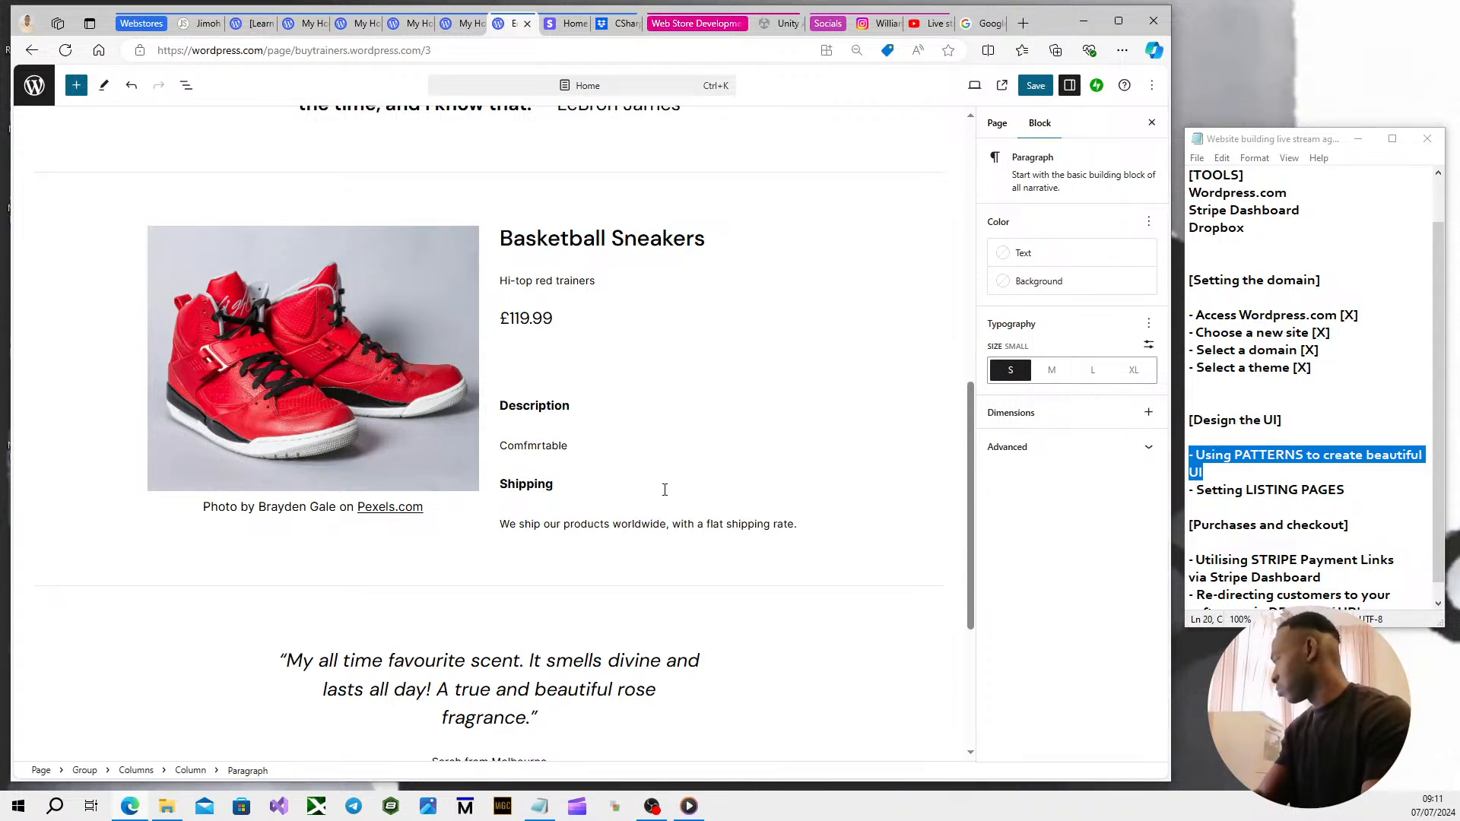
{"action": "double_click", "coordinate": [548, 446]}
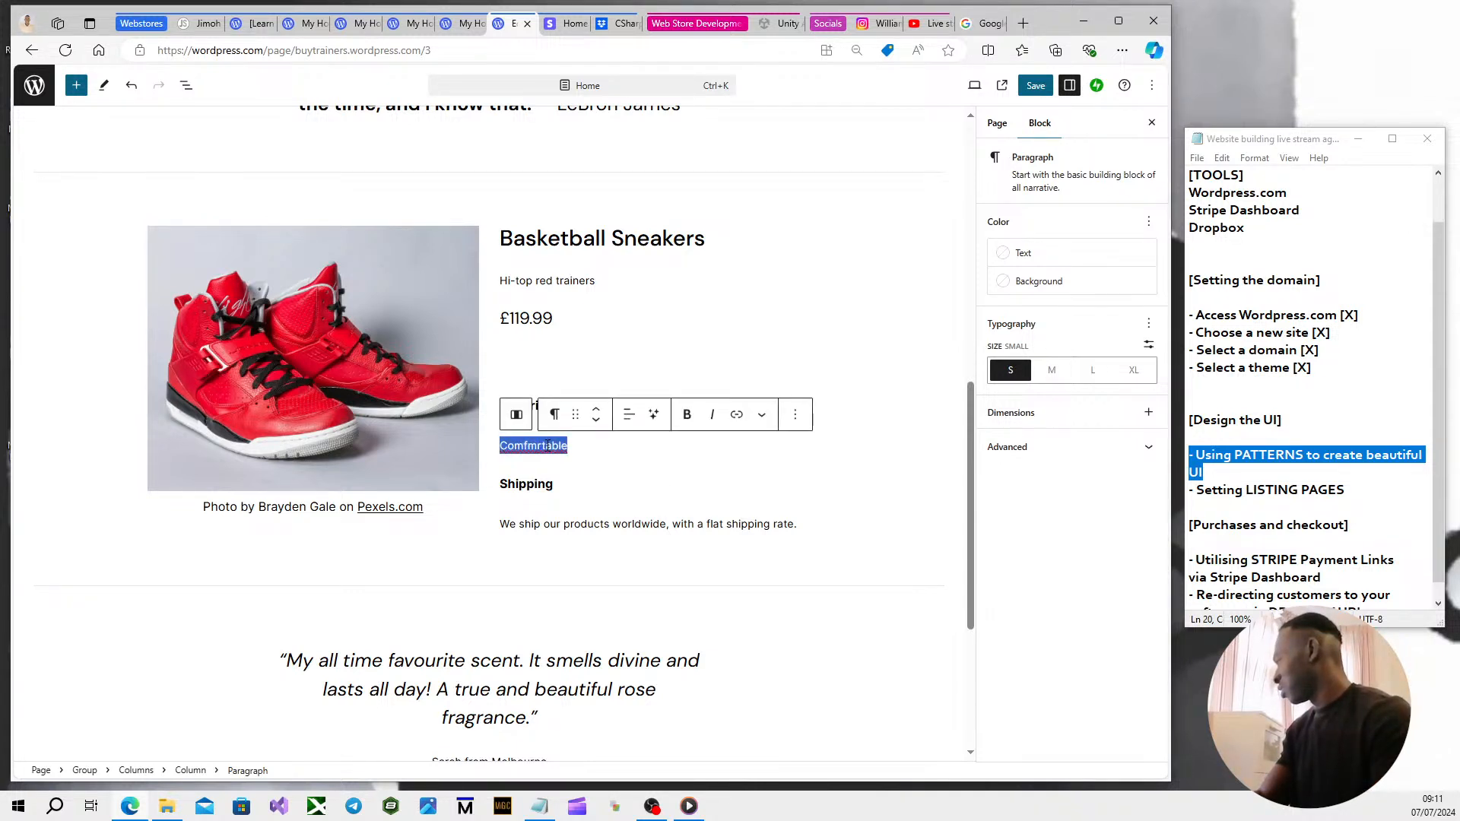
{"action": "type", "text": "com"}
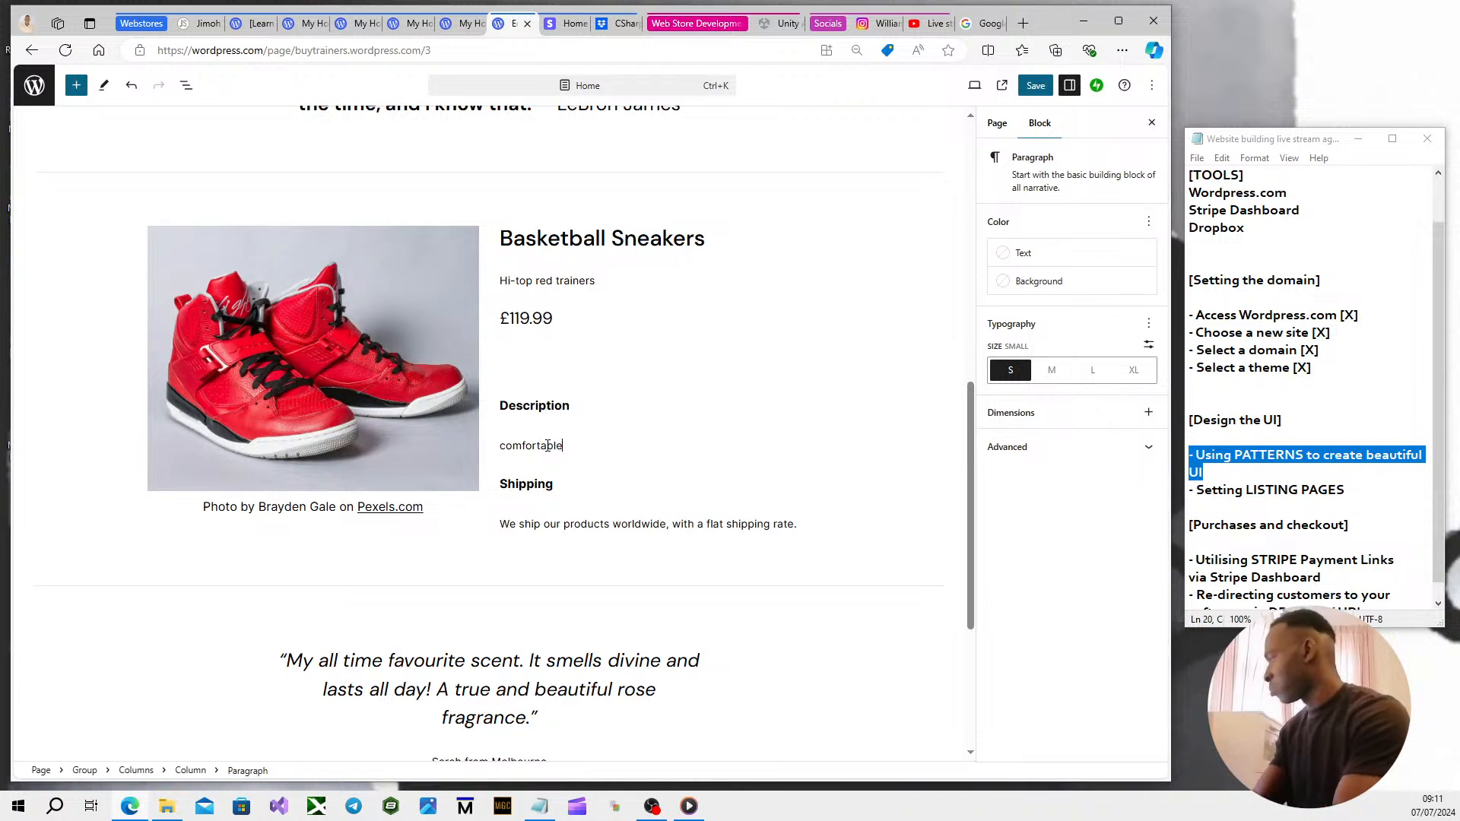
{"action": "type", "text": "fortable, durable red"}
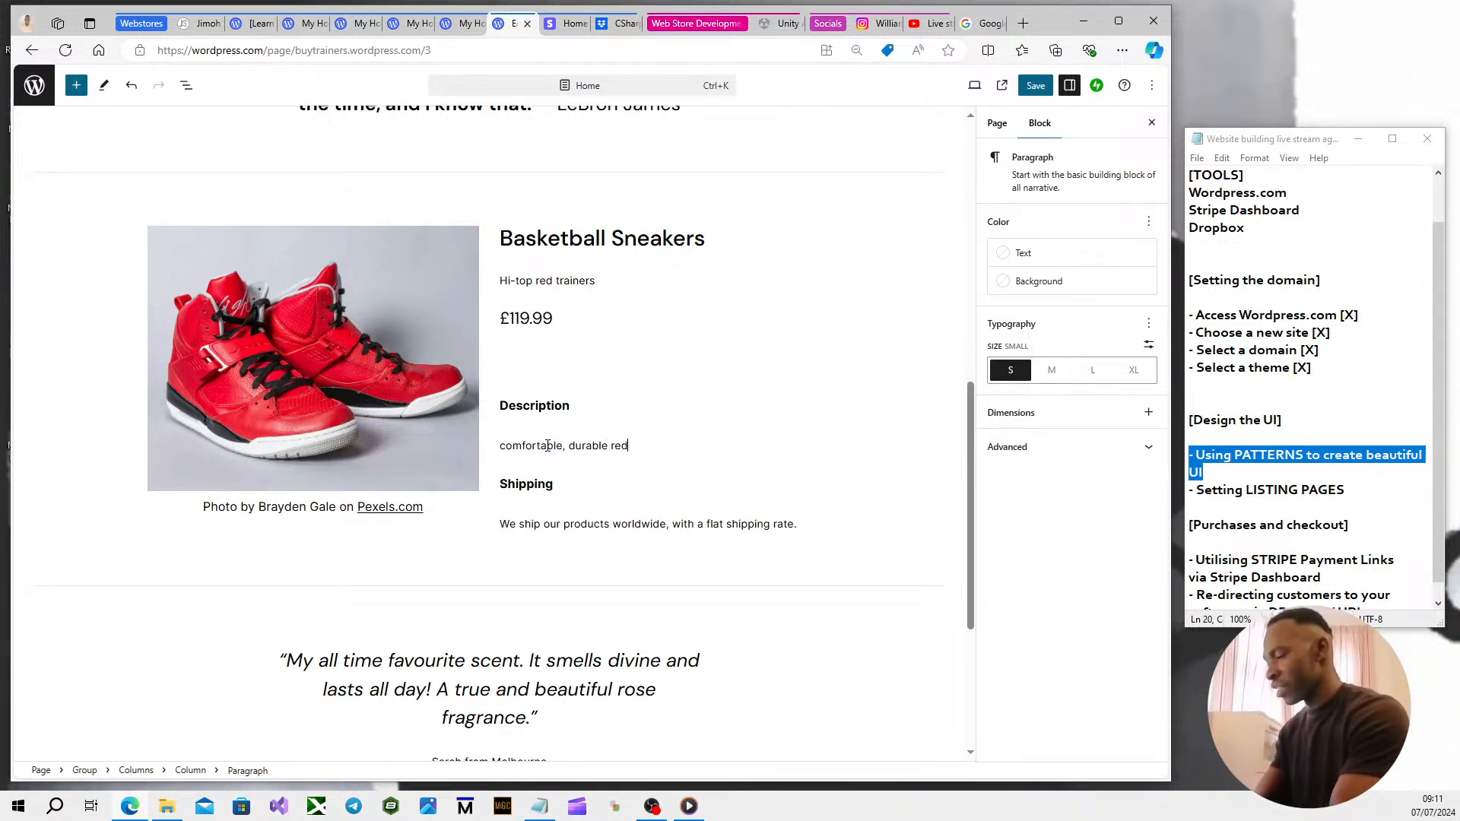
{"action": "type", "text": " basketbal"}
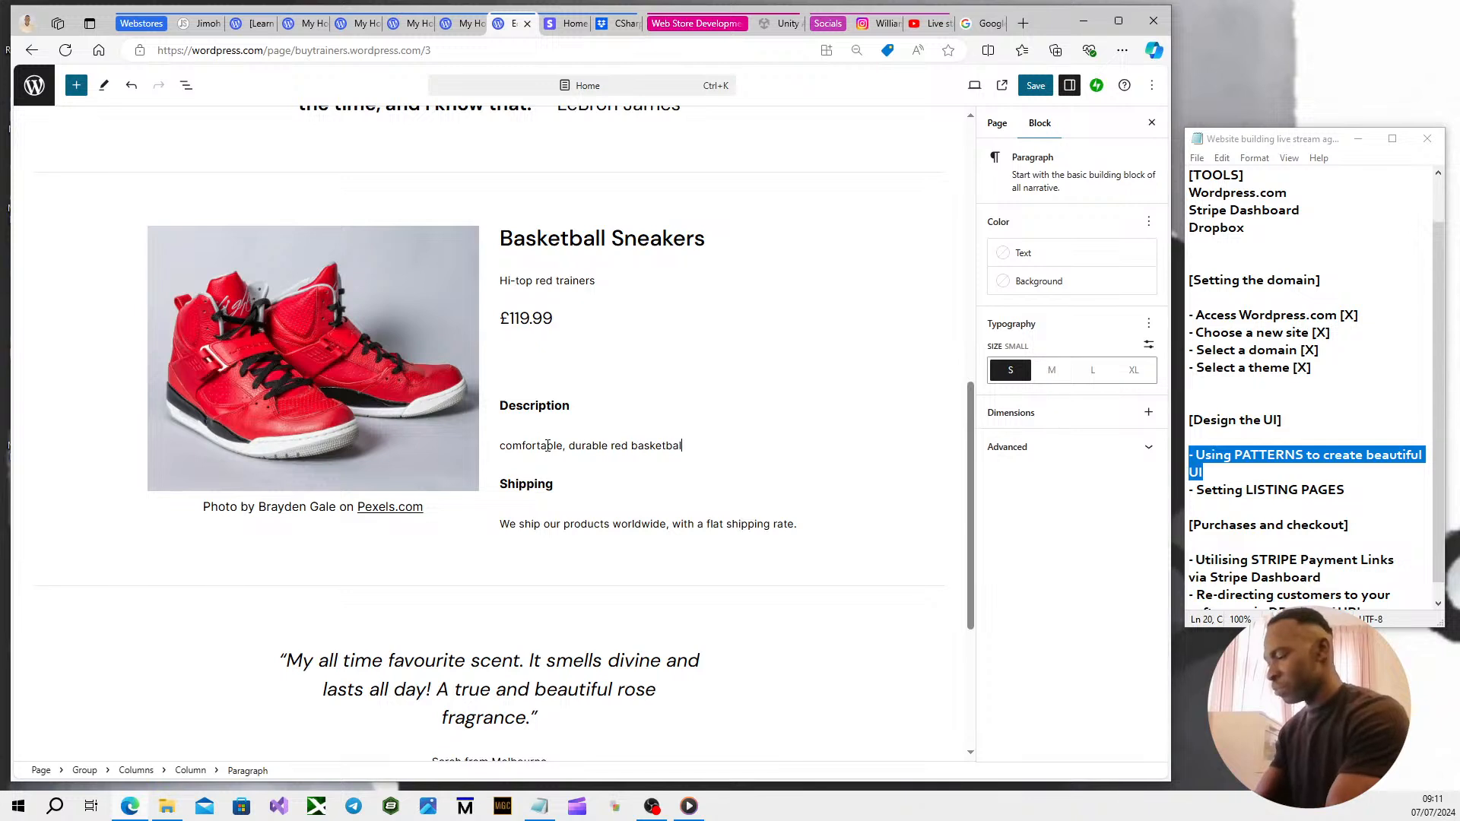
{"action": "type", "text": "l sneakers."}
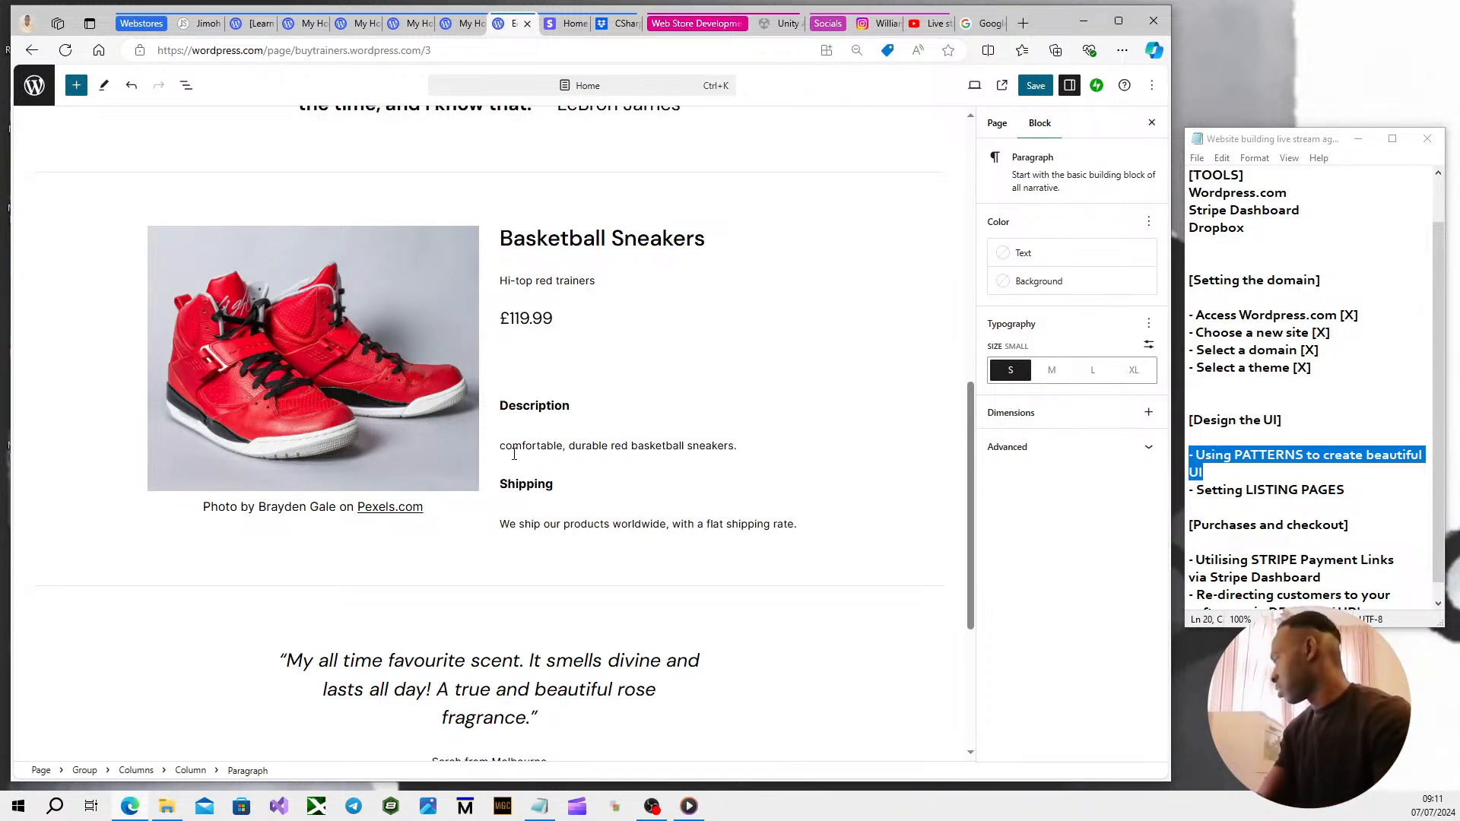
Capitalise the first letter of the product description so it reads "Comfortable, durable red basketball sneakers.".
{"action": "type", "text": "C"}
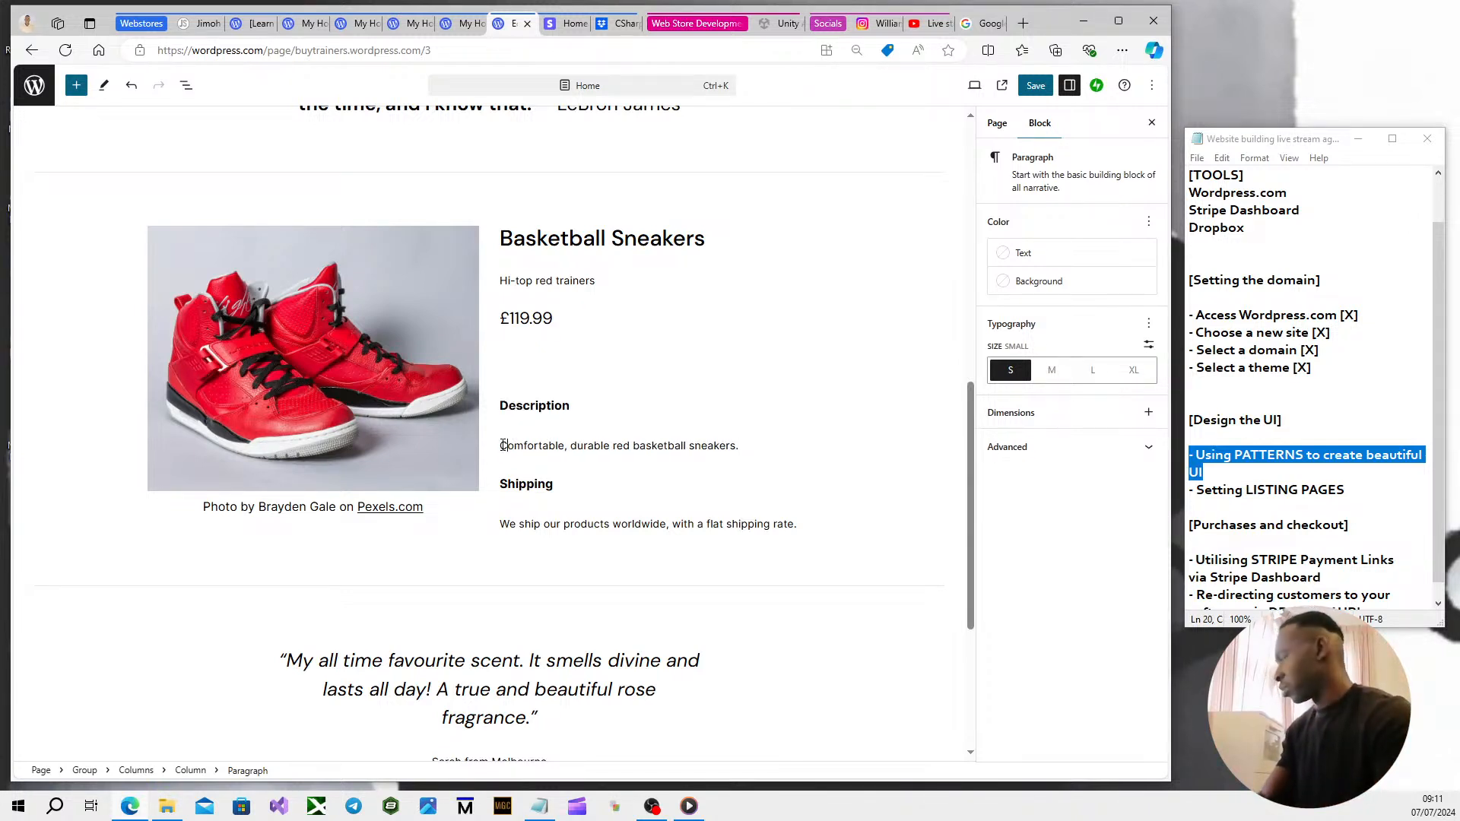
{"action": "left_click_drag", "start_coordinate": [669, 492], "coordinate": [430, 501]}
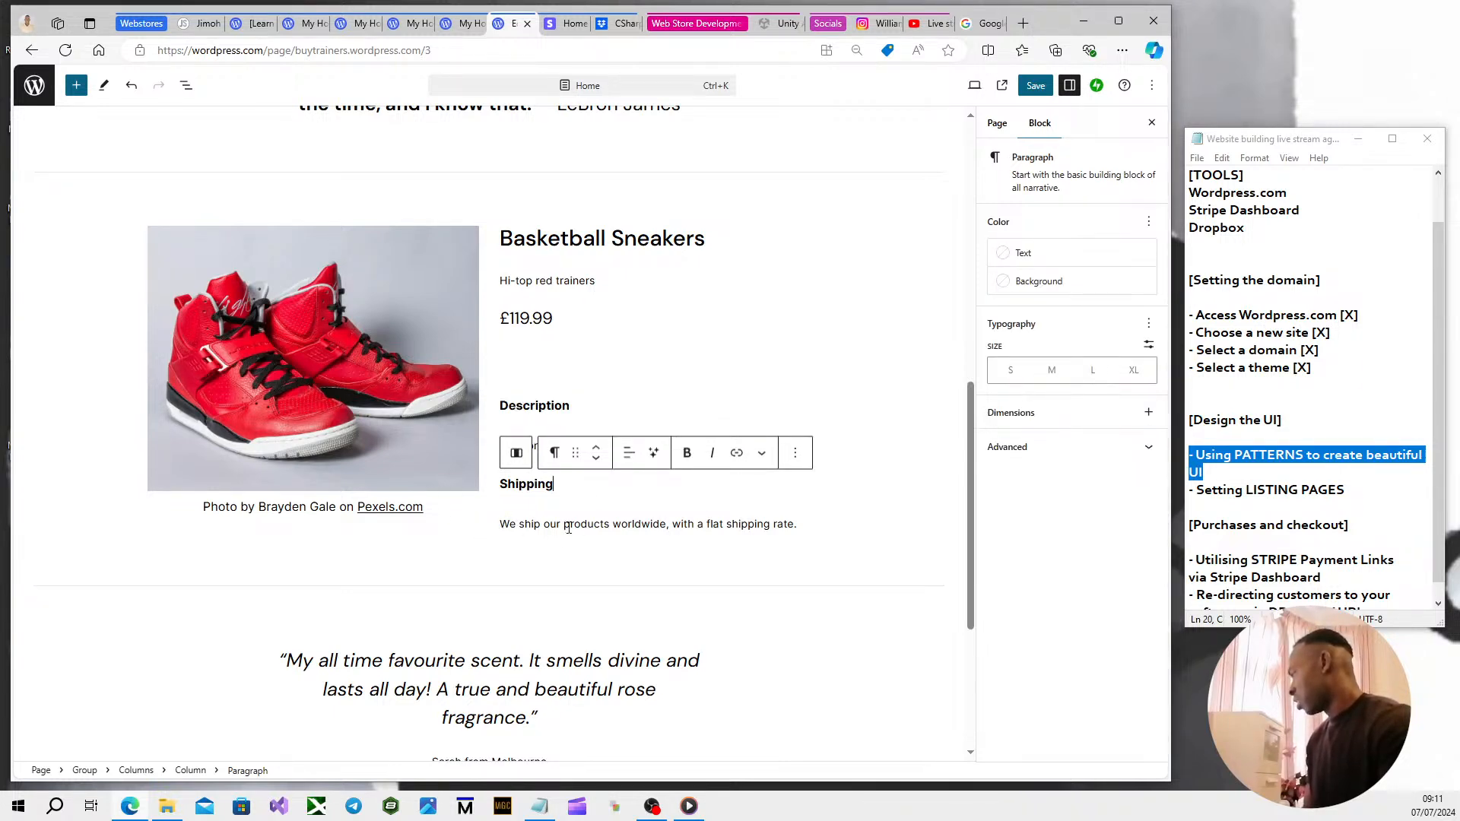
{"action": "left_click", "coordinate": [935, 523]}
Delete the rose fragrance testimonial quote and its attribution below the product section, keeping an empty paragraph inside the group.
{"action": "scroll", "coordinate": [908, 515], "scroll_direction": "down", "scroll_amount": 3}
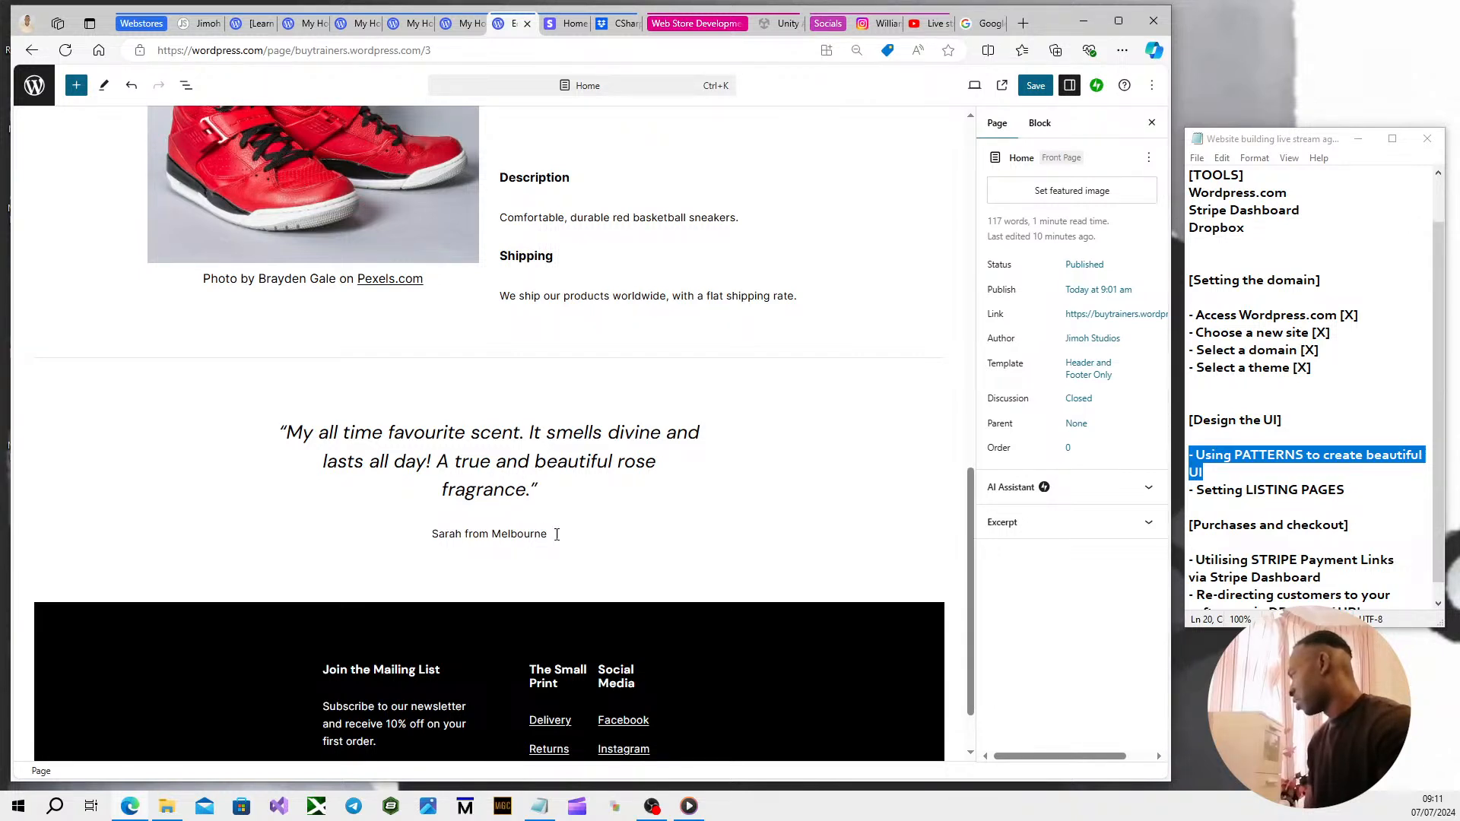
{"action": "left_click_drag", "start_coordinate": [557, 534], "coordinate": [275, 449]}
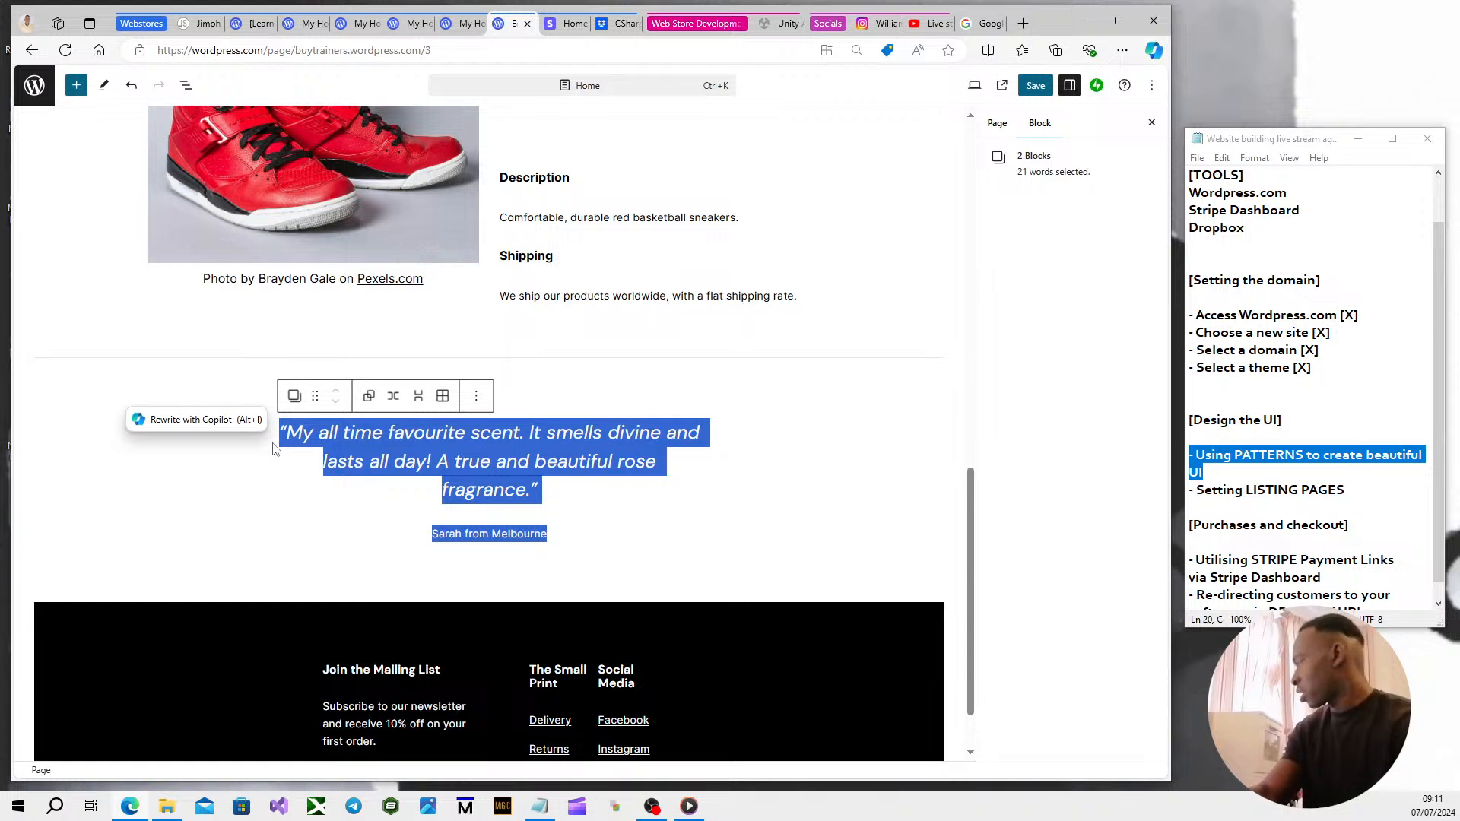
{"action": "key", "text": "BackSpace"}
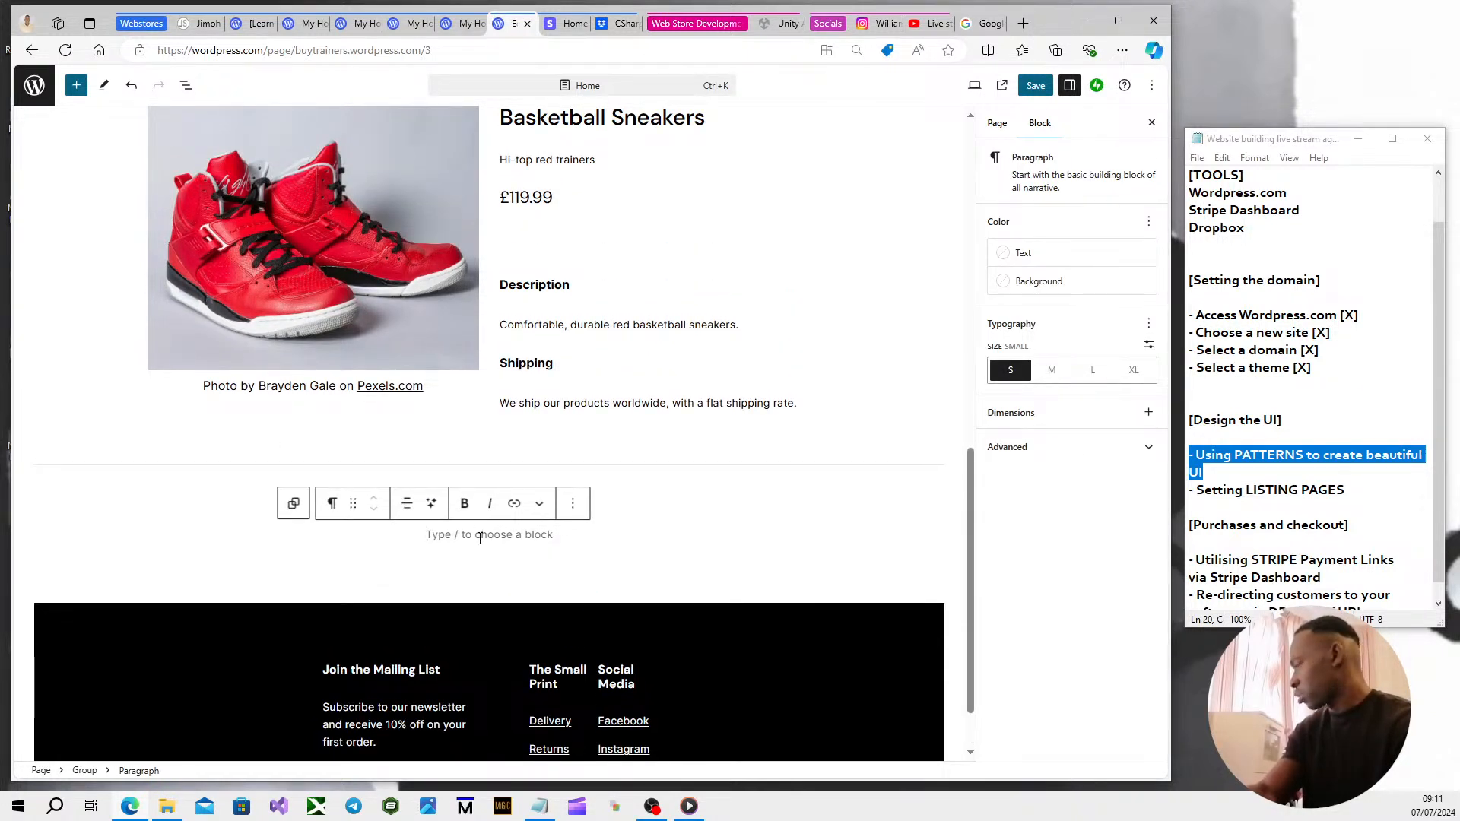
{"action": "key", "text": "BackSpace"}
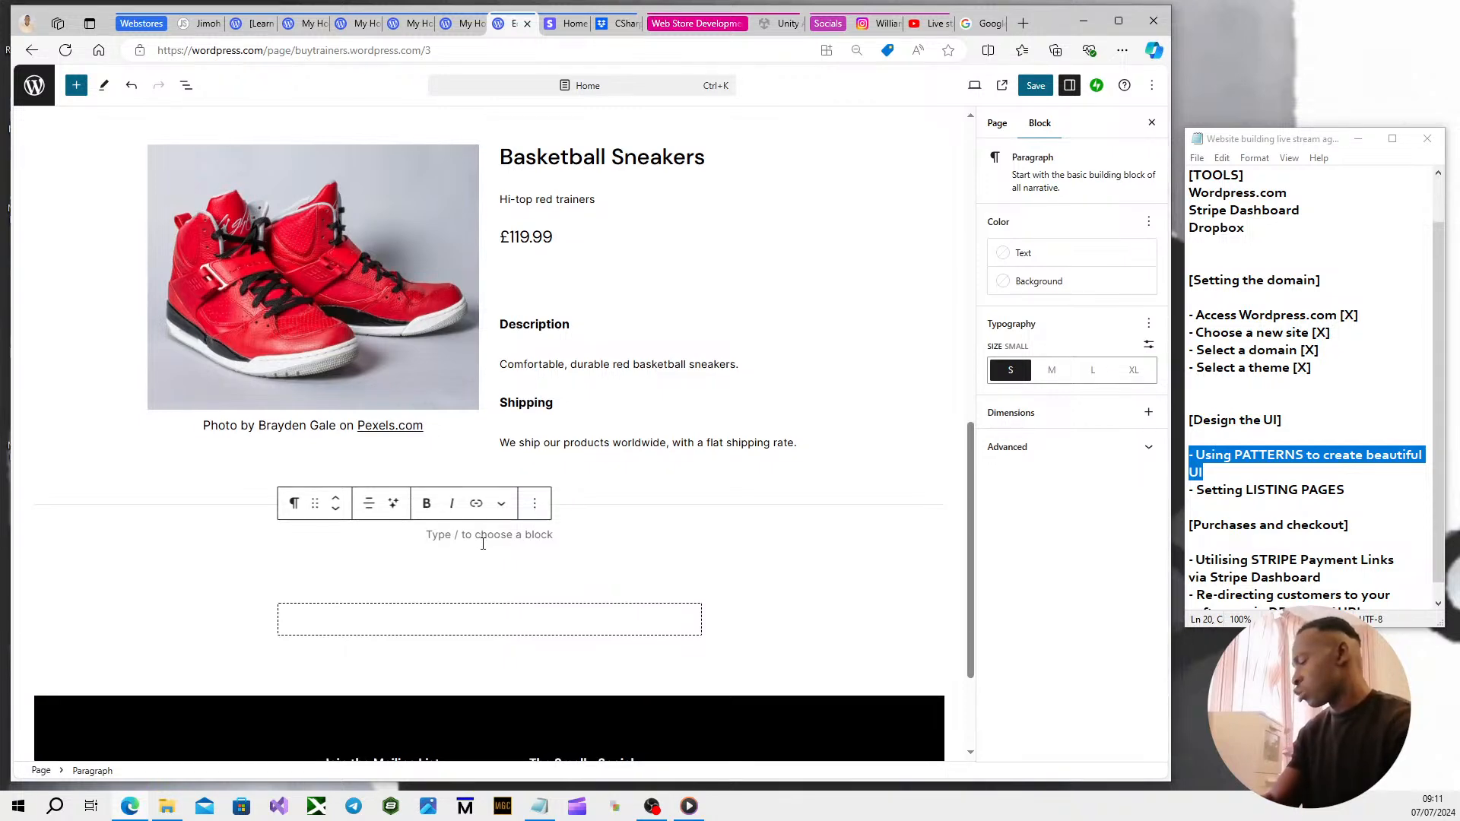
{"action": "key", "text": "ctrl+z"}
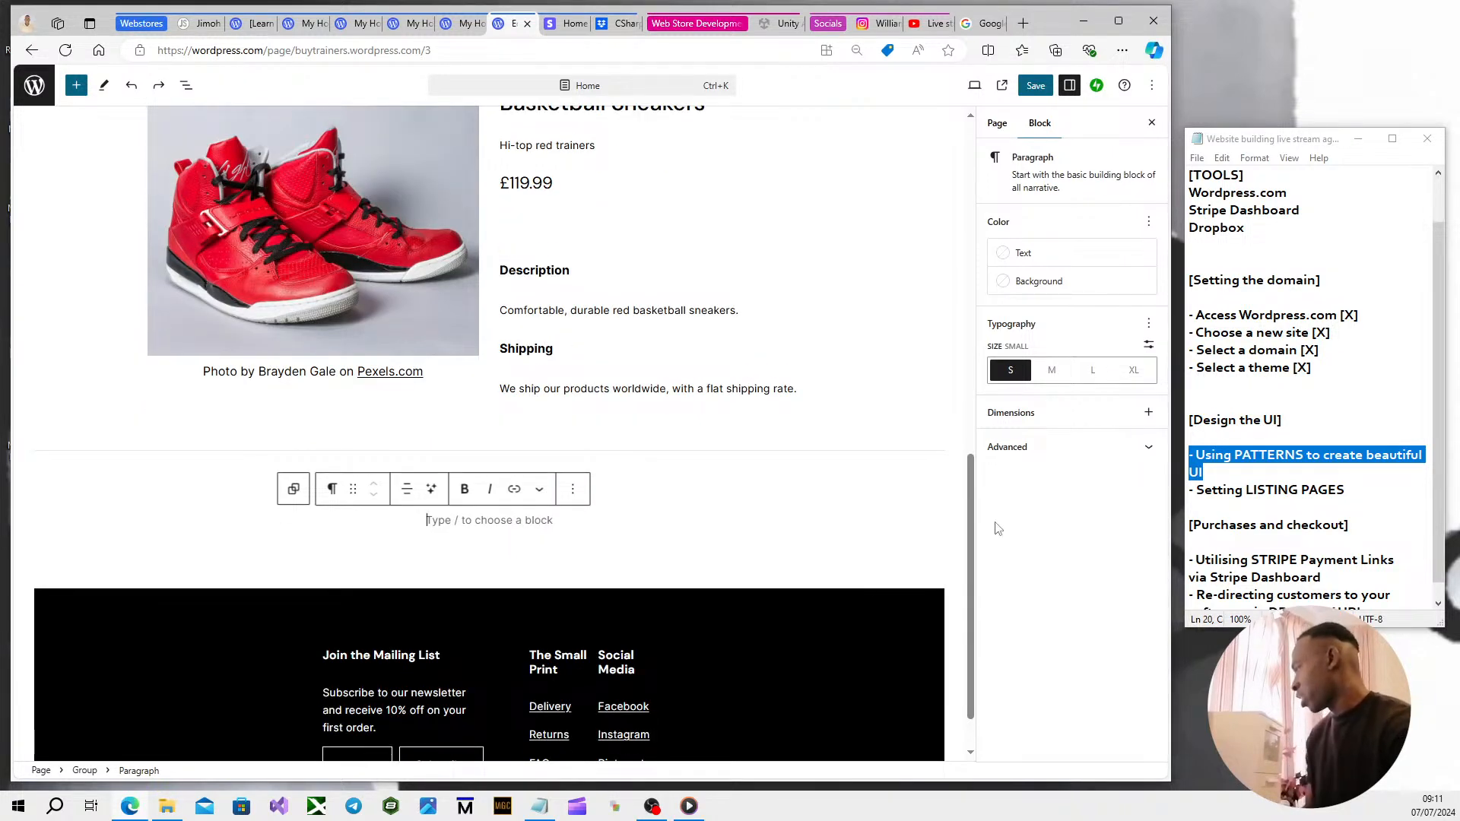
Save the updated homepage and dismiss the first-product message to continue editing.
{"action": "left_click_drag", "start_coordinate": [968, 523], "coordinate": [970, 585]}
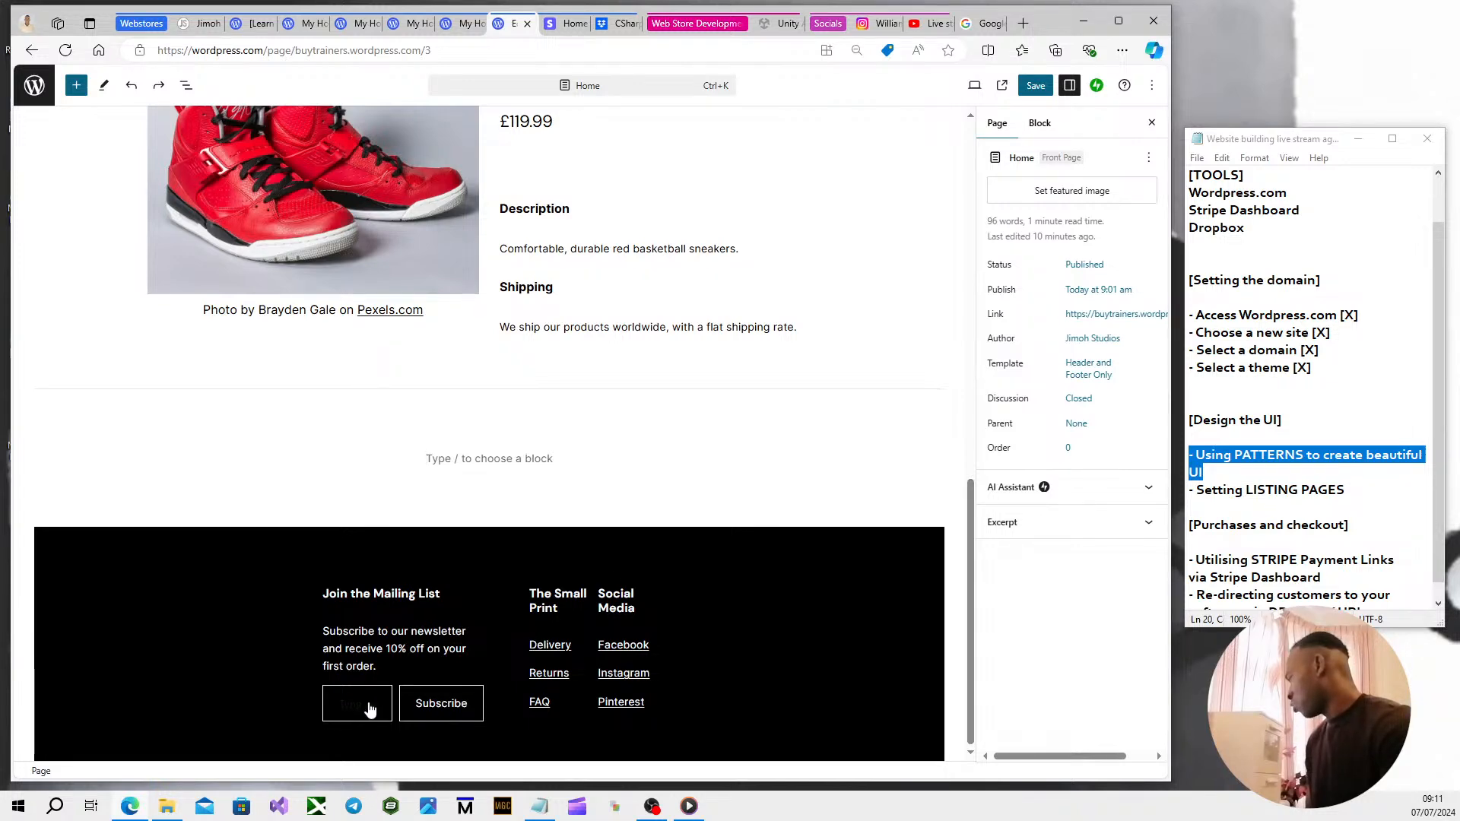
{"action": "scroll", "coordinate": [396, 468], "scroll_direction": "up", "scroll_amount": 20}
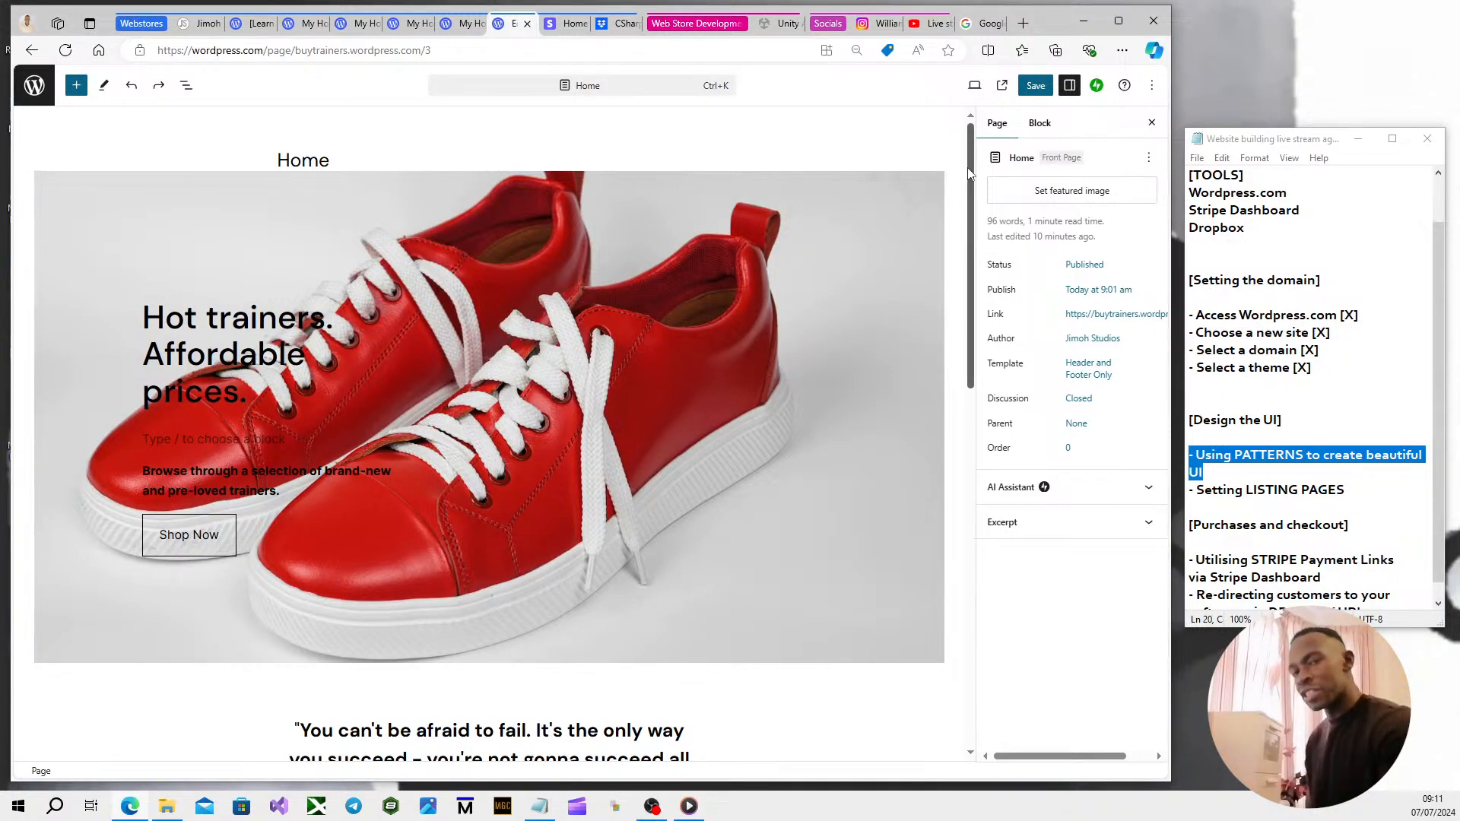
{"action": "mouse_move", "coordinate": [970, 162]}
{"action": "left_mouse_down"}
{"action": "mouse_move", "coordinate": [970, 296]}
{"action": "mouse_move", "coordinate": [970, 162]}
{"action": "left_mouse_up"}
{"action": "left_click", "coordinate": [1028, 86]}
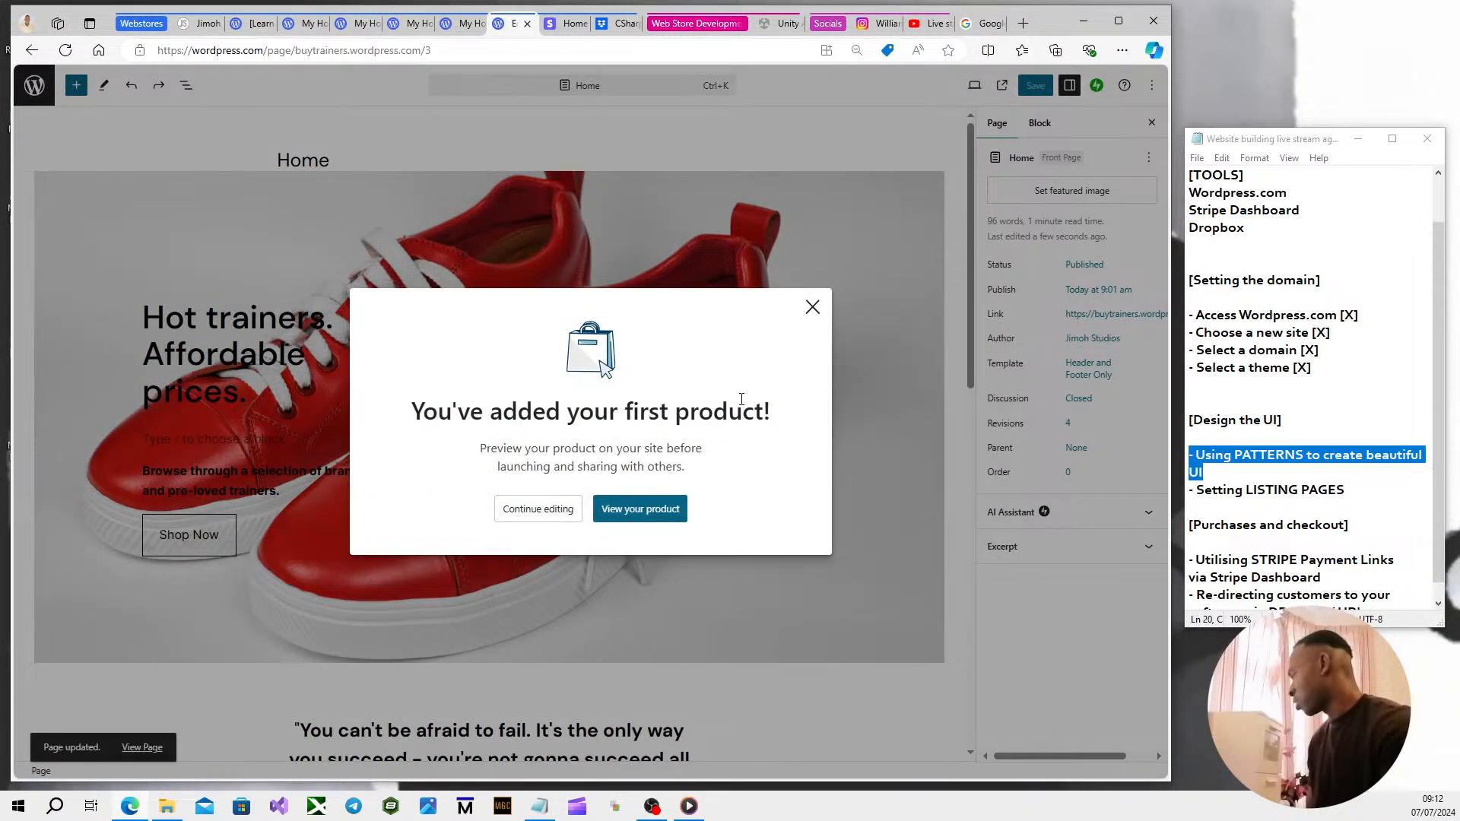
{"action": "left_click", "coordinate": [542, 511]}
Examine the available blocks and pattern categories for filling the empty paragraph below the sneakers listing.
{"action": "scroll", "coordinate": [550, 410], "scroll_direction": "down", "scroll_amount": 5}
{"action": "scroll", "coordinate": [552, 423], "scroll_direction": "down", "scroll_amount": 4}
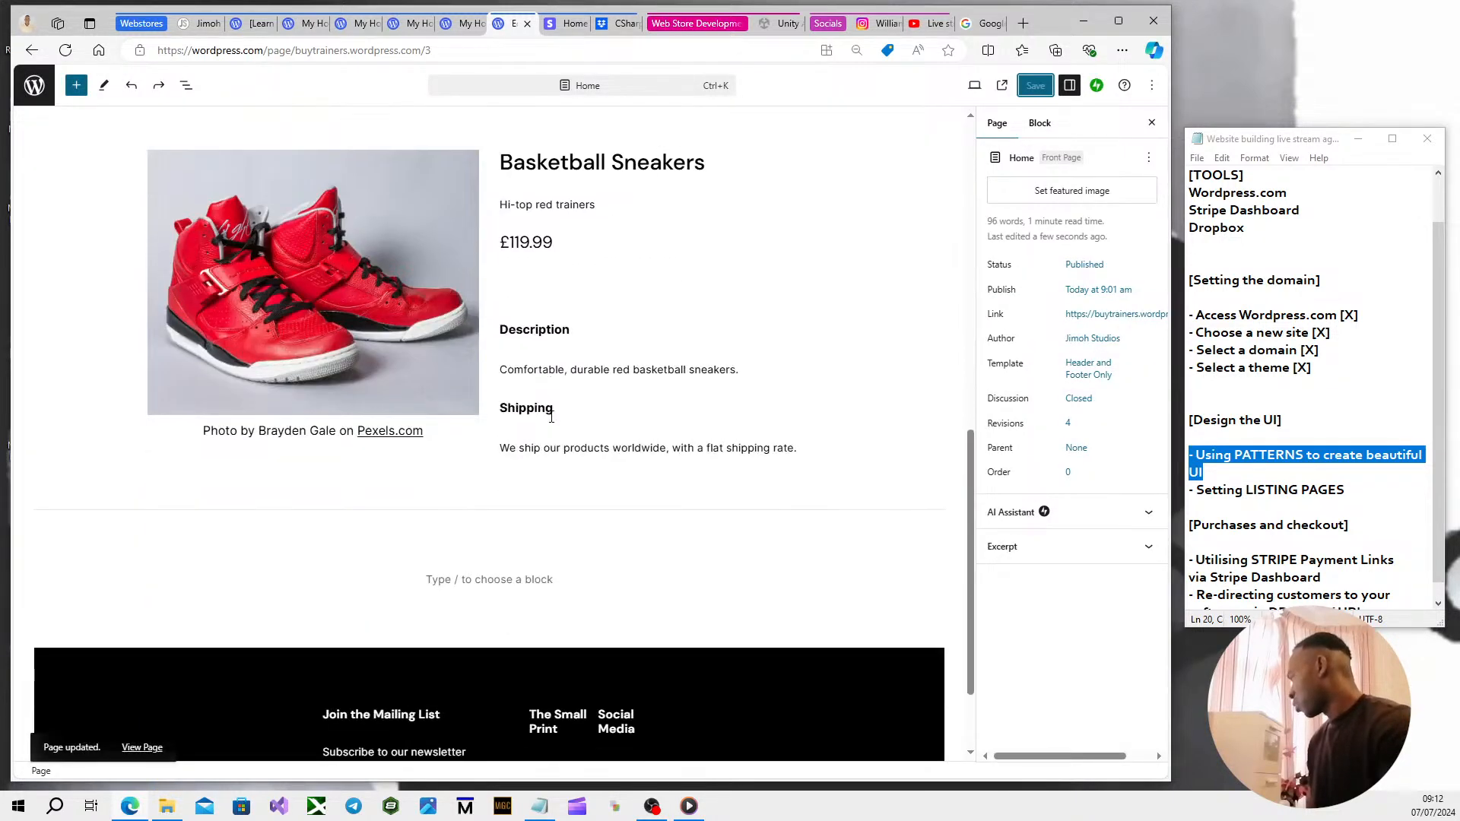
{"action": "left_click", "coordinate": [507, 585]}
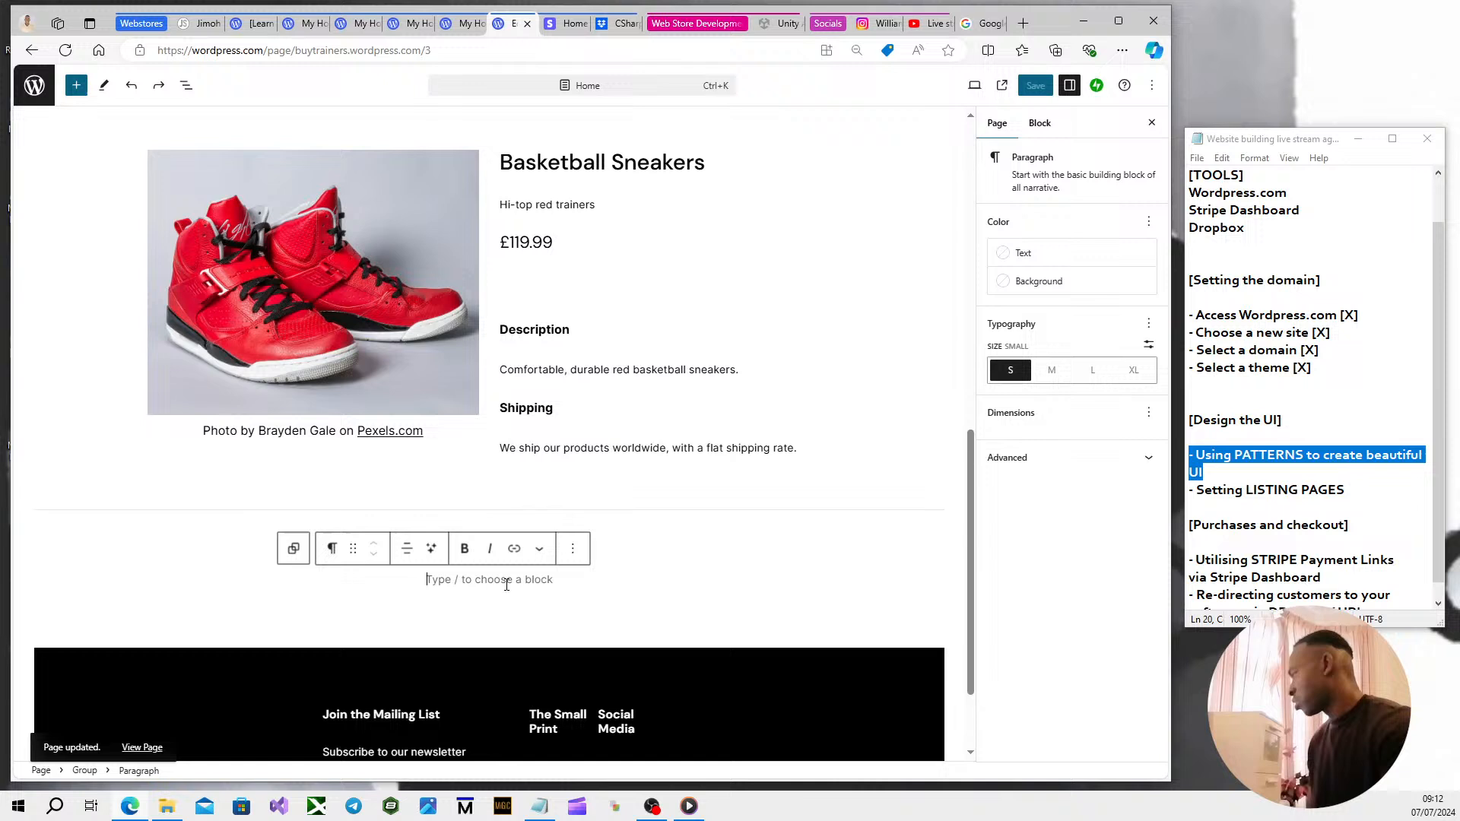
{"action": "double_click", "coordinate": [1268, 456]}
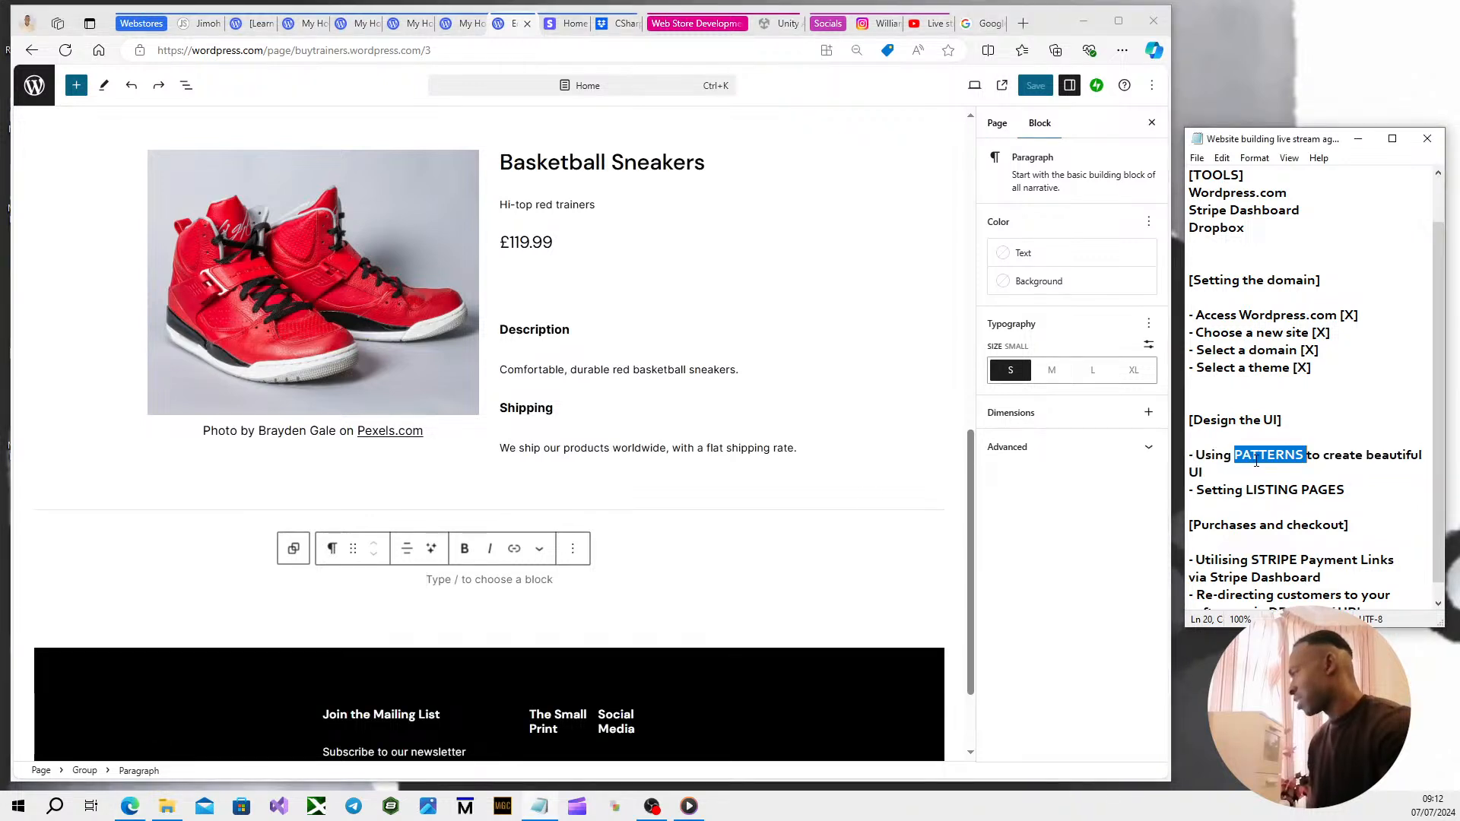
{"action": "left_click", "coordinate": [74, 86]}
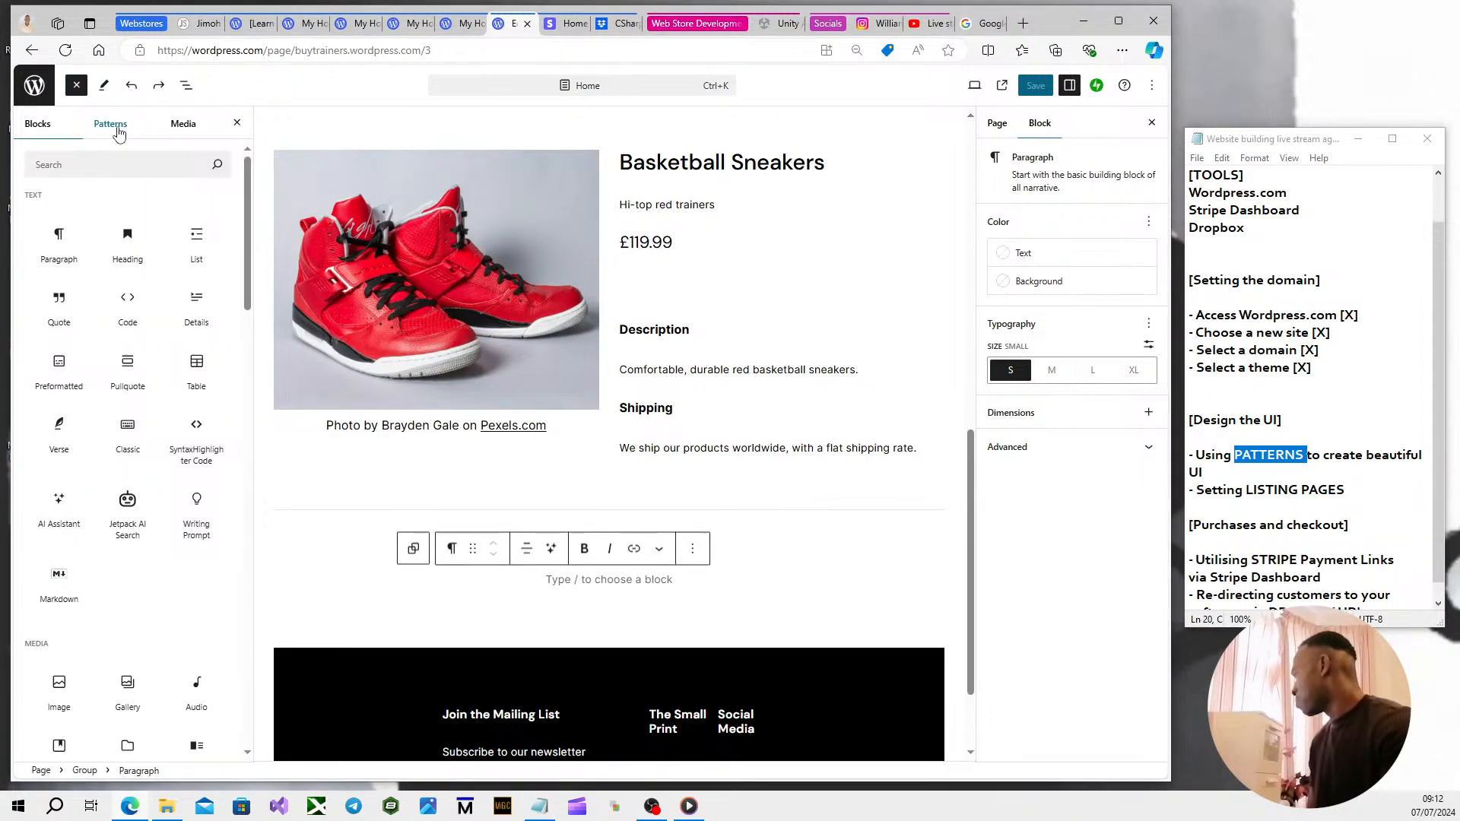
{"action": "scroll", "coordinate": [191, 325], "scroll_direction": "down", "scroll_amount": 20}
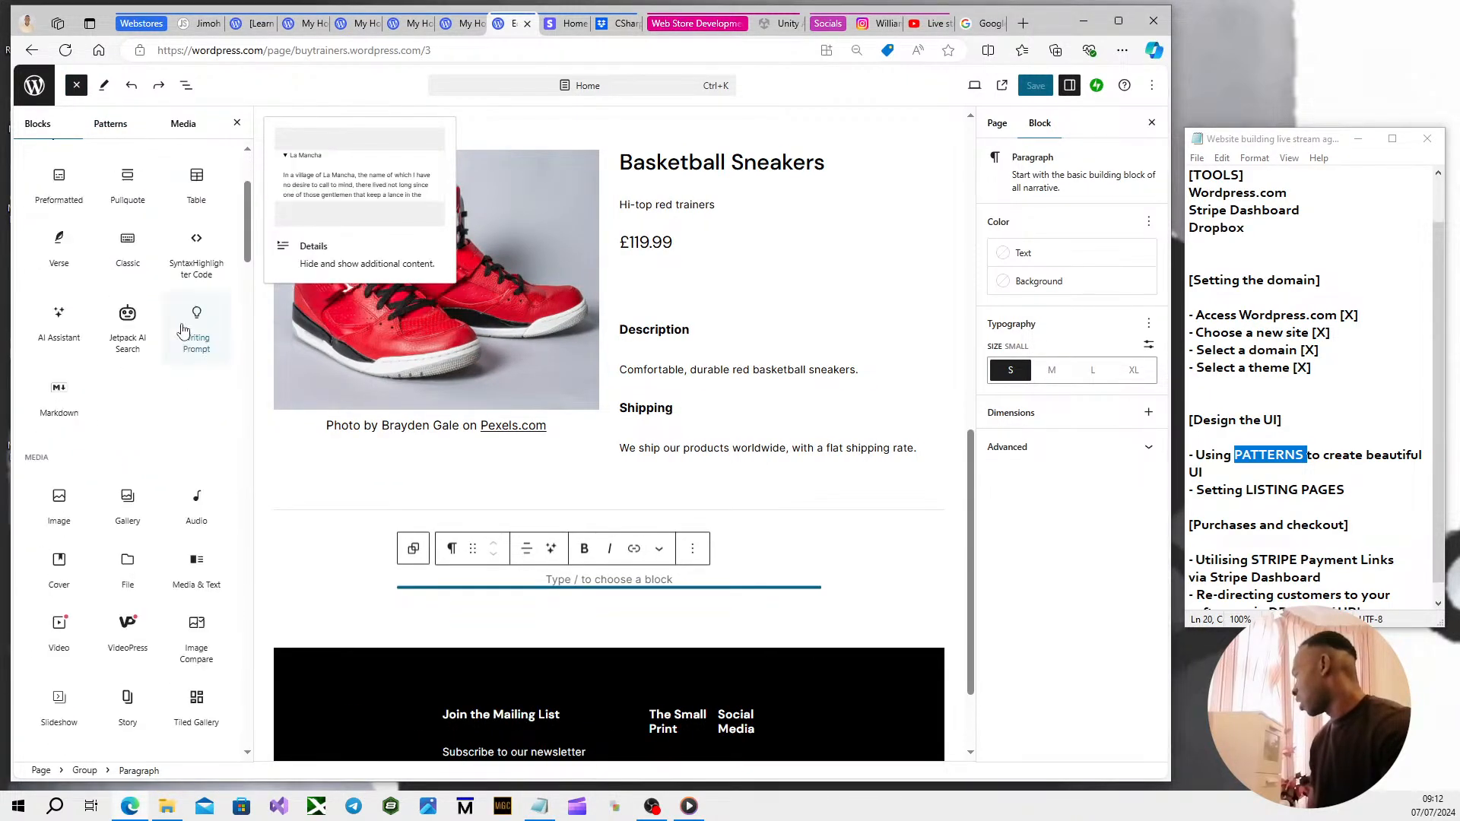
{"action": "scroll", "coordinate": [199, 368], "scroll_direction": "down", "scroll_amount": 10}
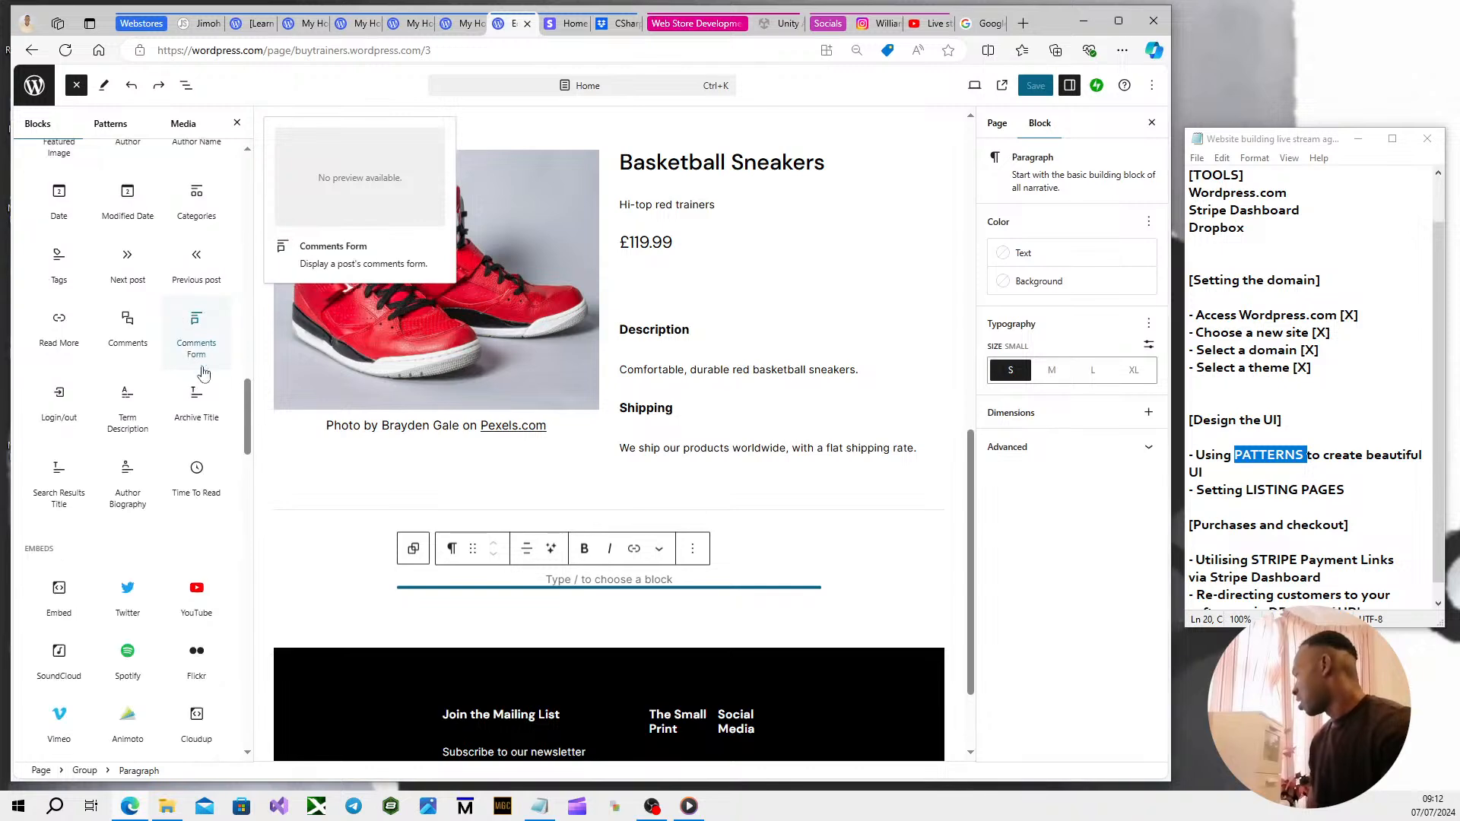
{"action": "left_click_drag", "start_coordinate": [253, 418], "coordinate": [258, 149]}
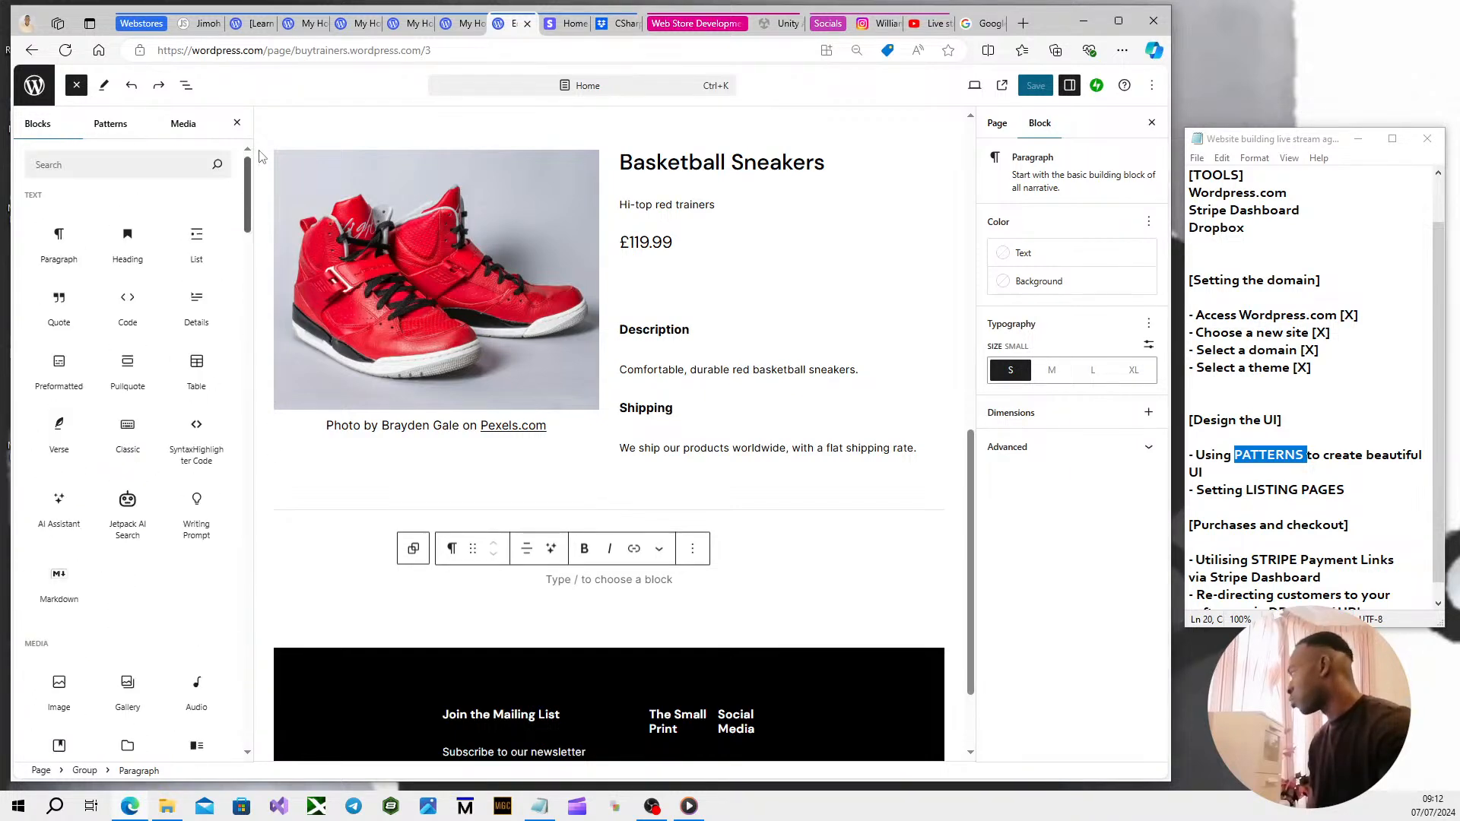
{"action": "left_click", "coordinate": [112, 127]}
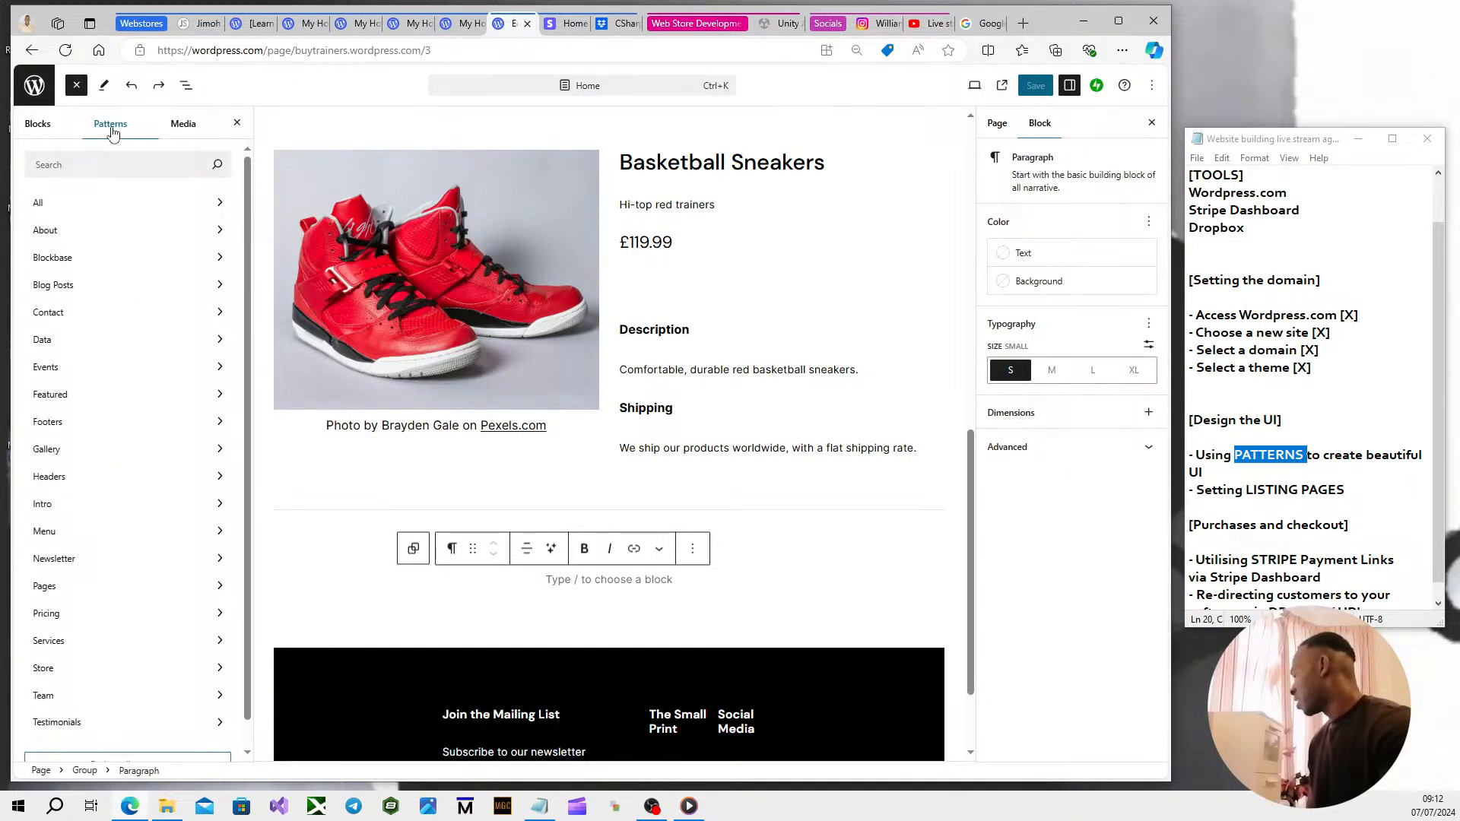
{"action": "left_click", "coordinate": [567, 588]}
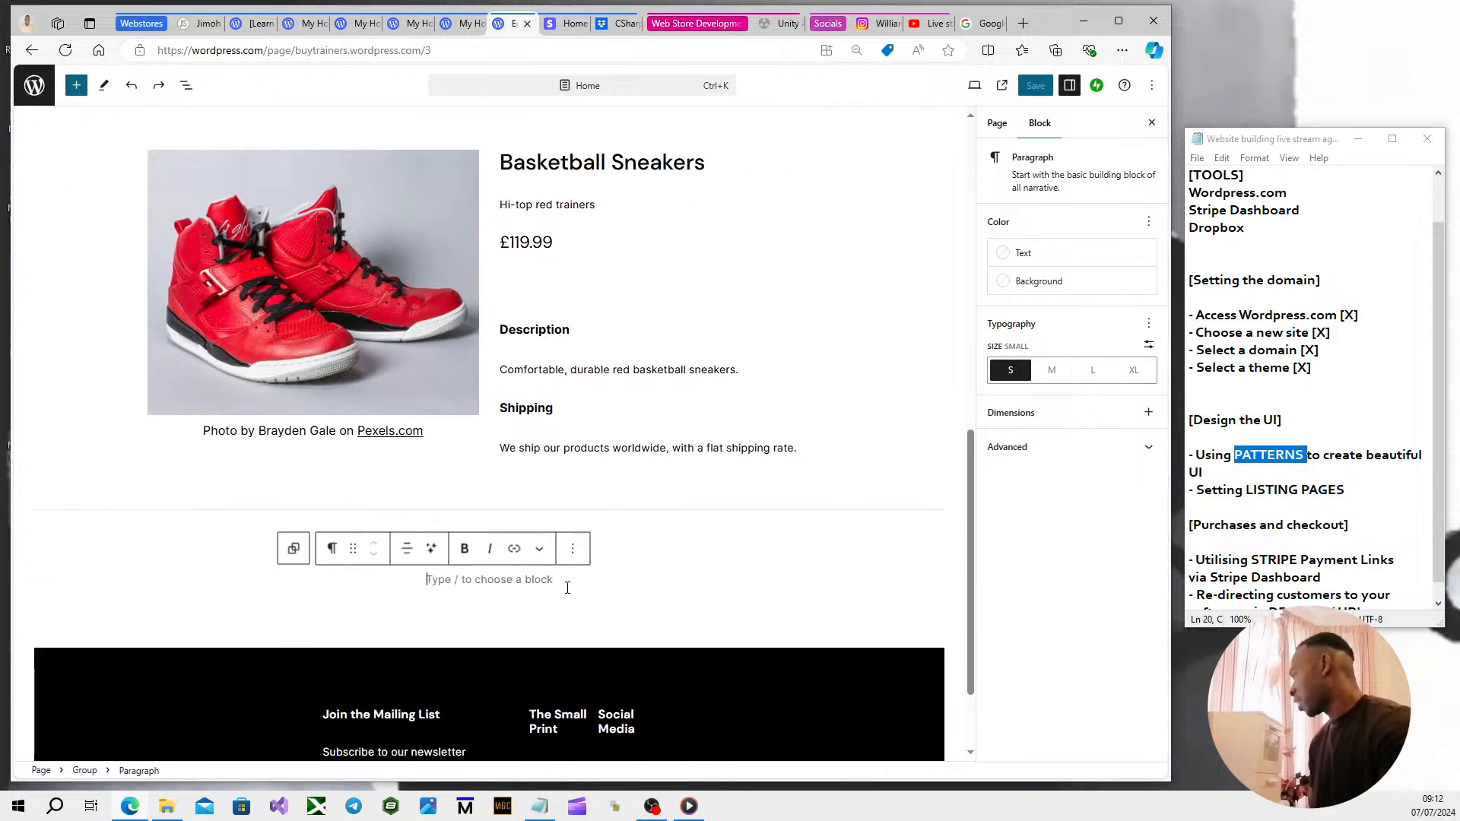
Insert the "Services: Two columns with images" pattern from the Services category at the empty paragraph below the sneakers listing.
{"action": "left_click", "coordinate": [74, 84]}
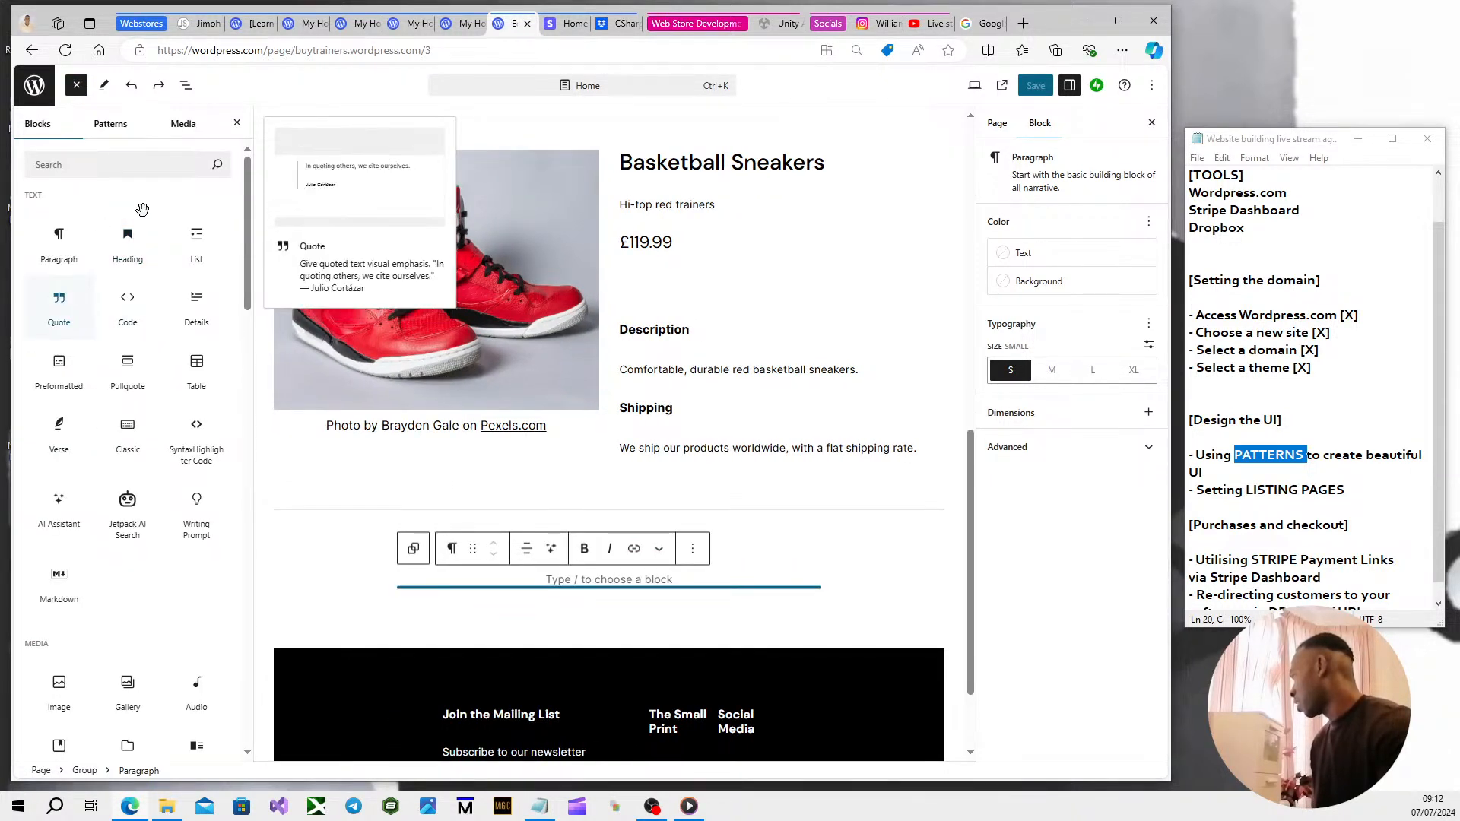
{"action": "left_click", "coordinate": [104, 124]}
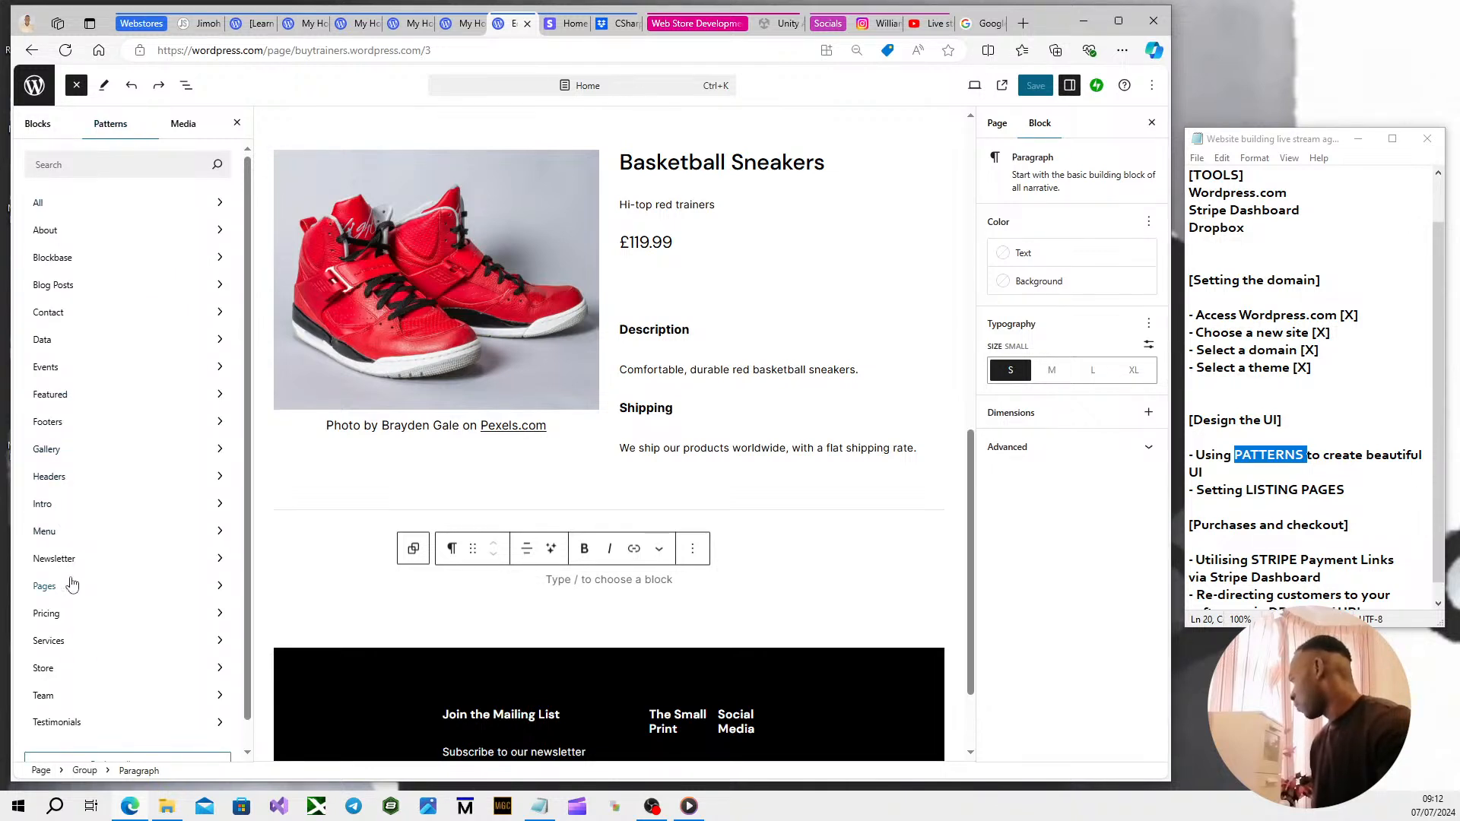
{"action": "left_click", "coordinate": [69, 642]}
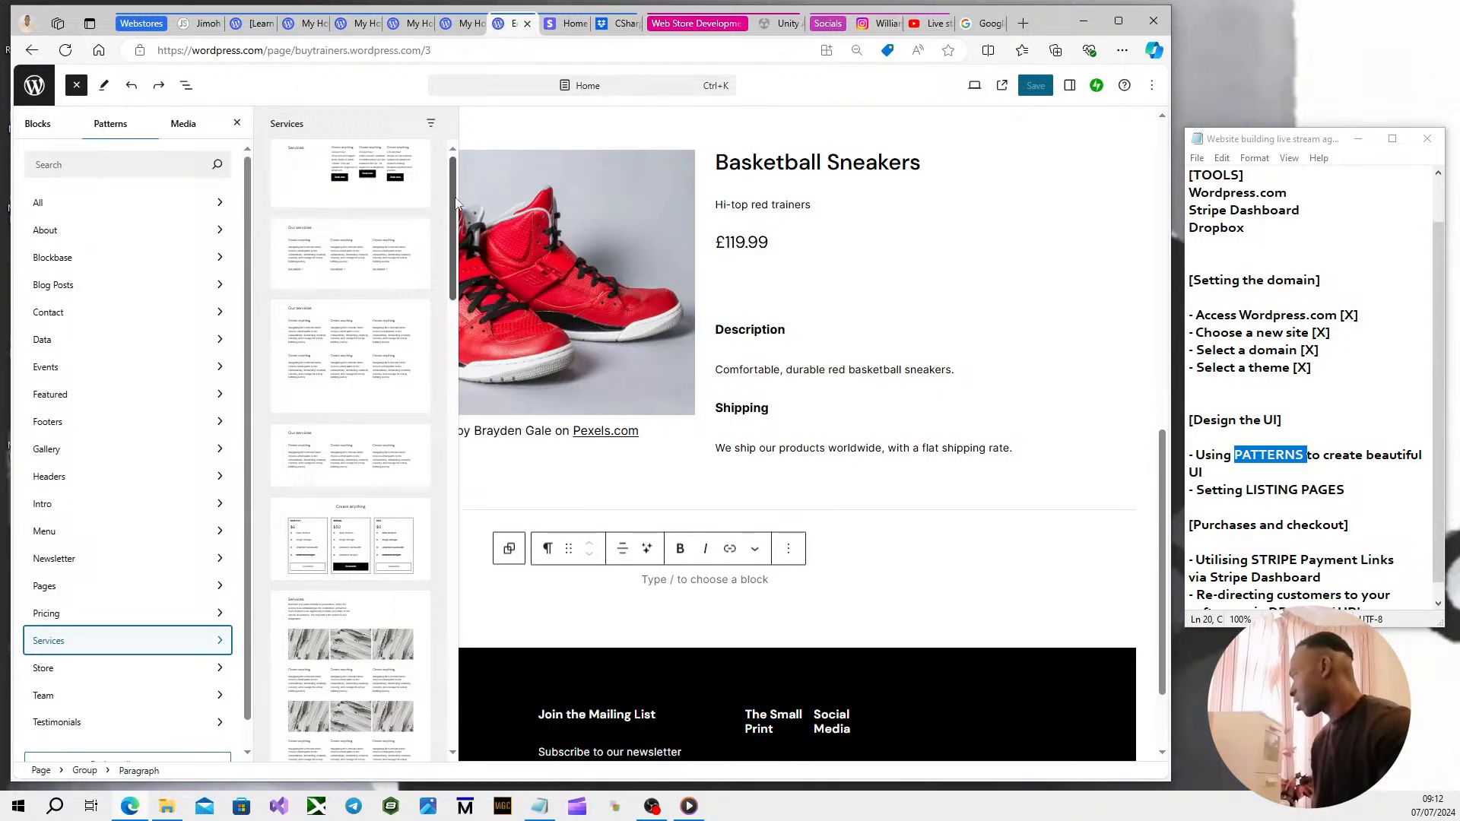
{"action": "left_click_drag", "start_coordinate": [453, 203], "coordinate": [447, 390]}
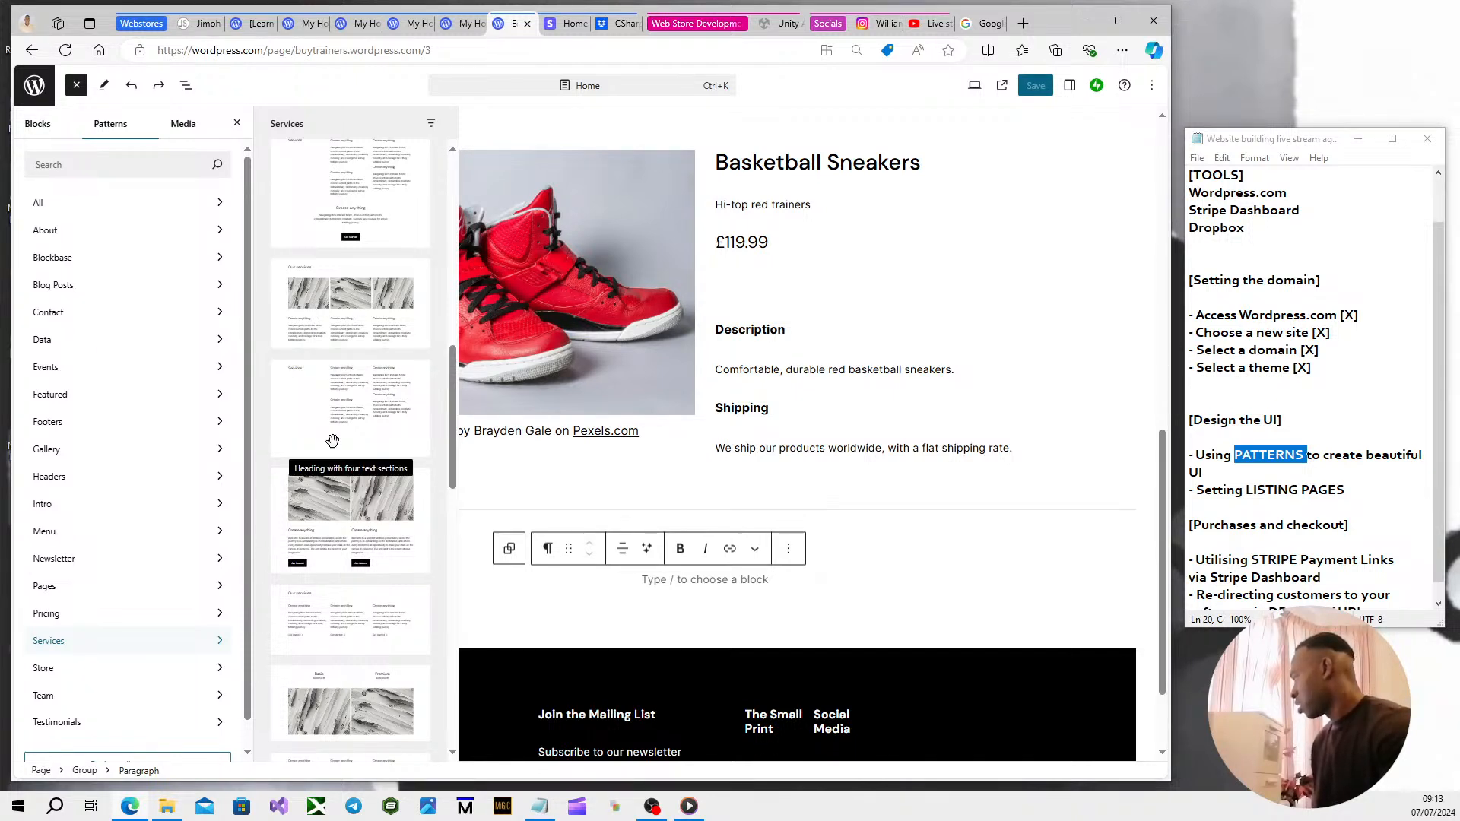
{"action": "left_click", "coordinate": [348, 514]}
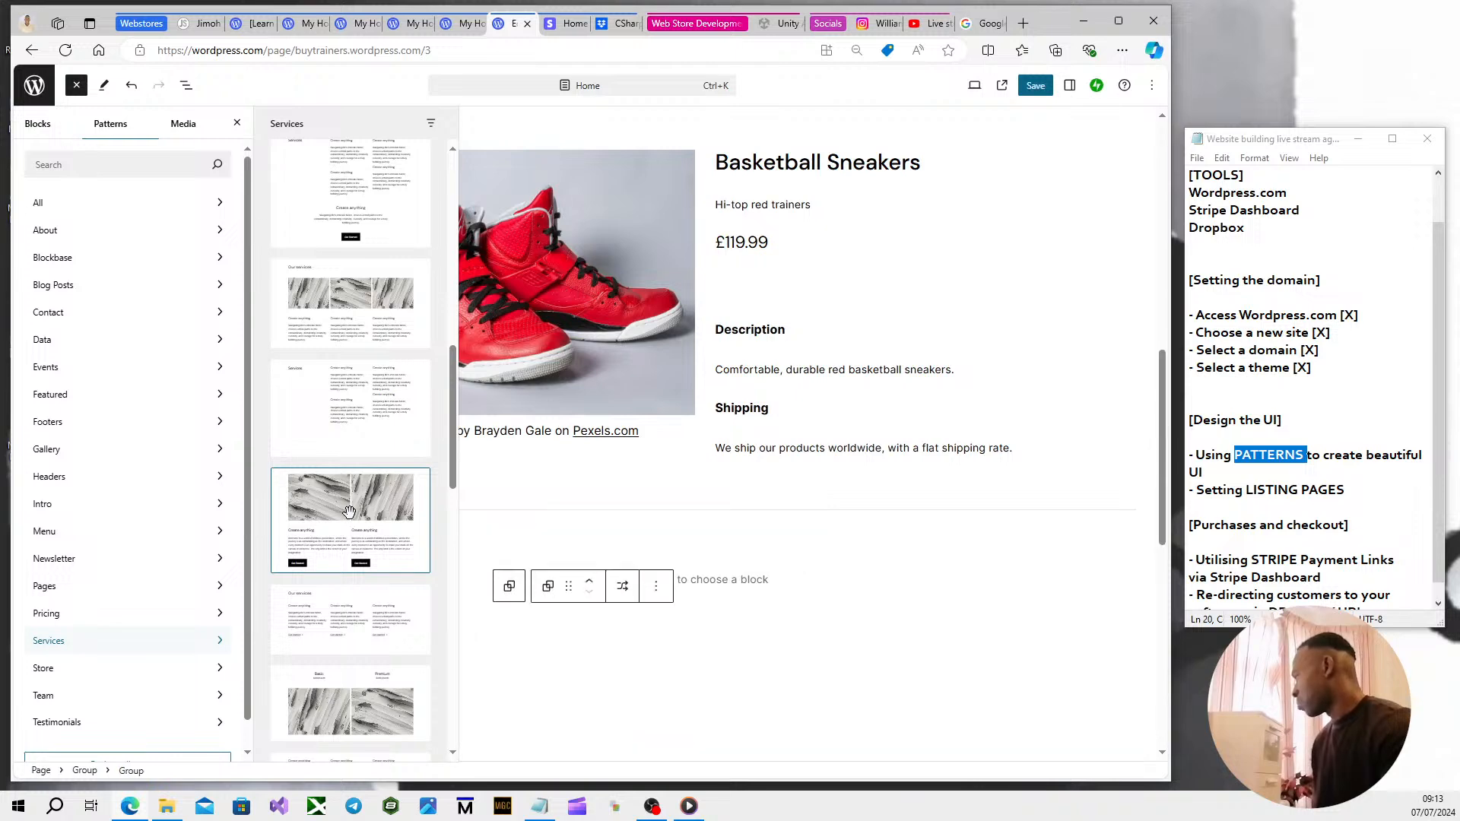
{"action": "left_click_drag", "start_coordinate": [1161, 391], "coordinate": [1161, 520]}
{"action": "left_click", "coordinate": [1050, 391]}
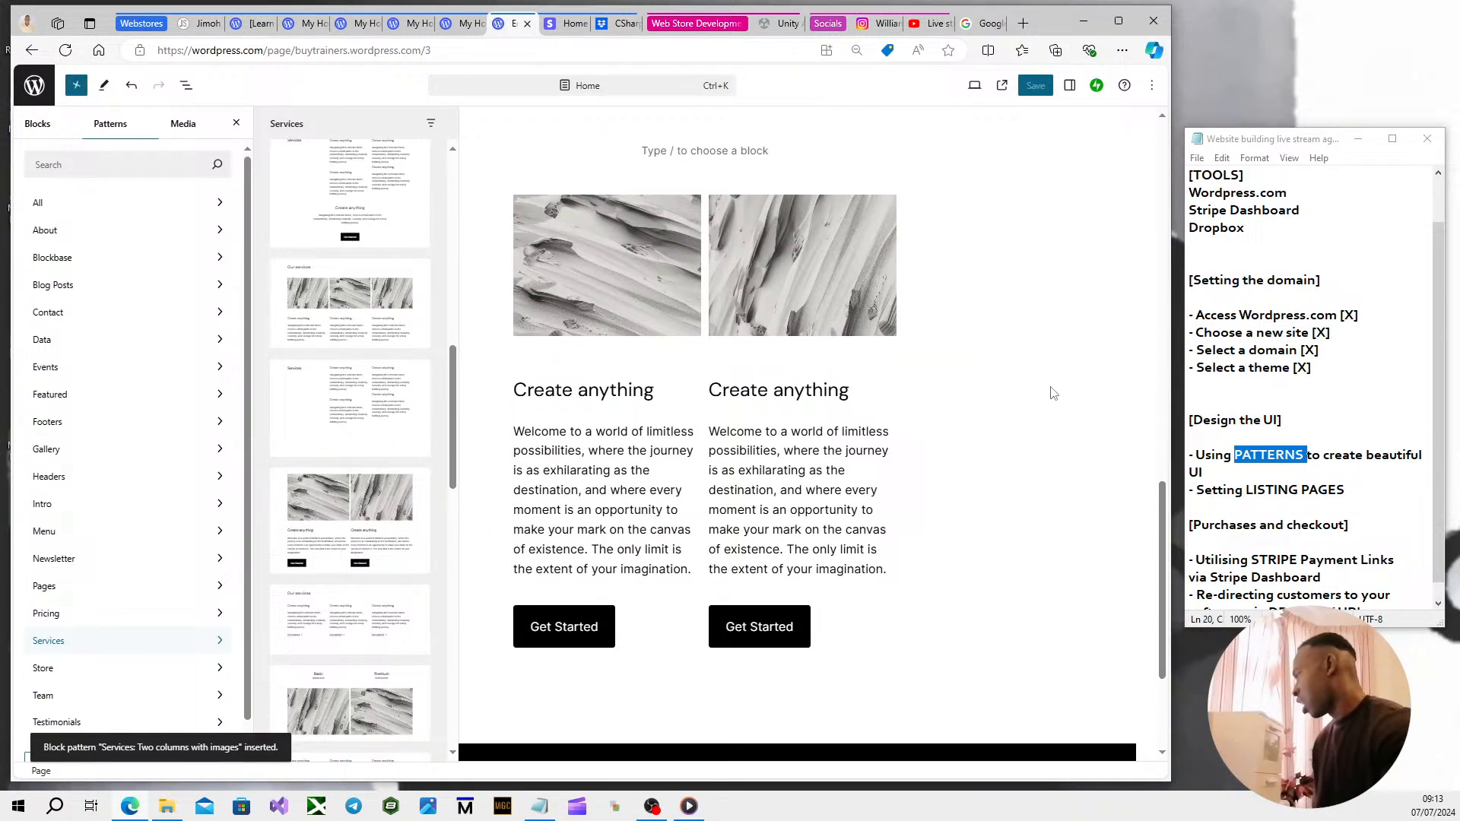
{"action": "scroll", "coordinate": [540, 440], "scroll_direction": "up", "scroll_amount": 4}
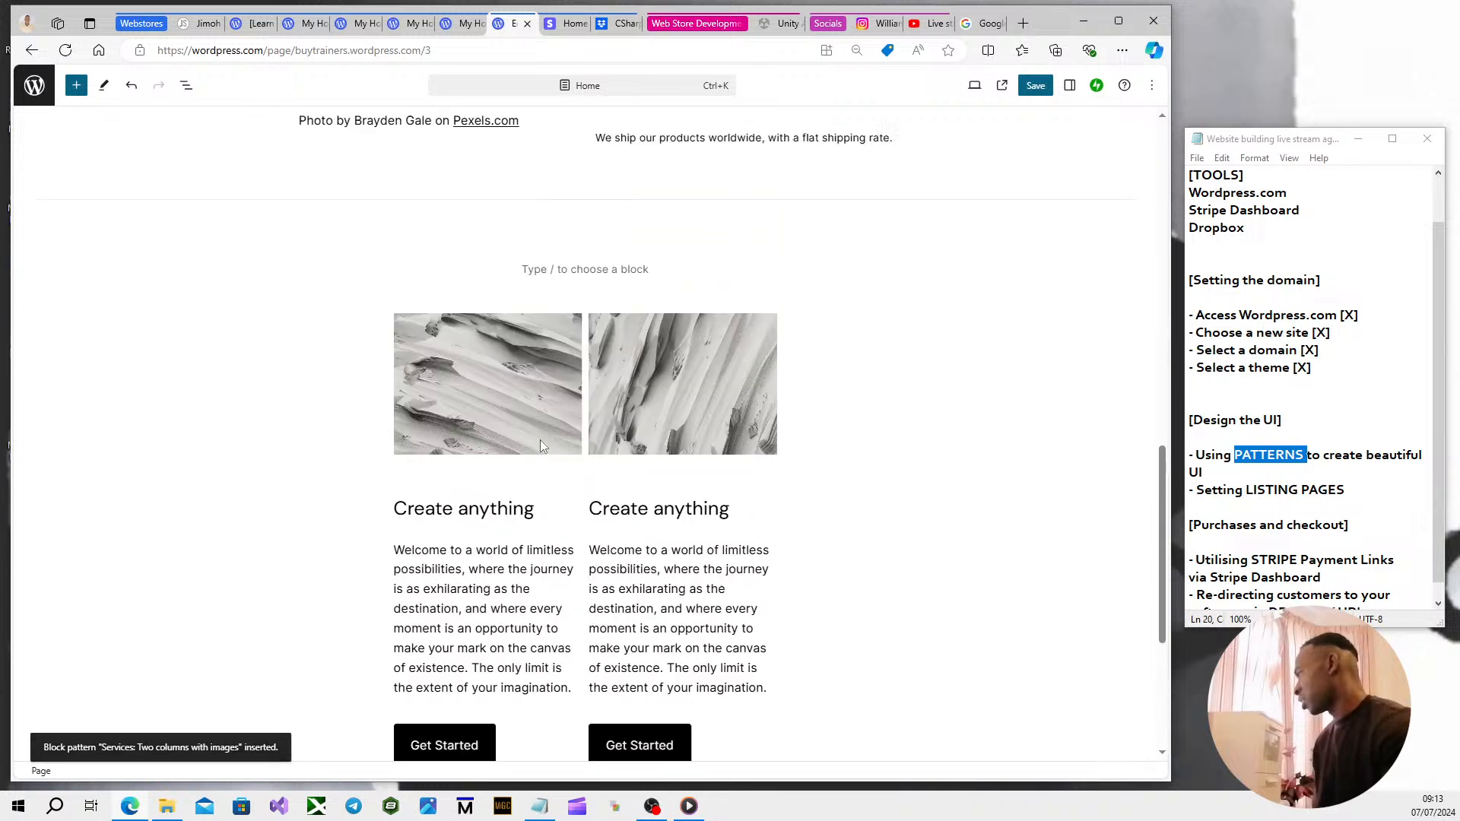
{"action": "scroll", "coordinate": [544, 453], "scroll_direction": "down", "scroll_amount": 3}
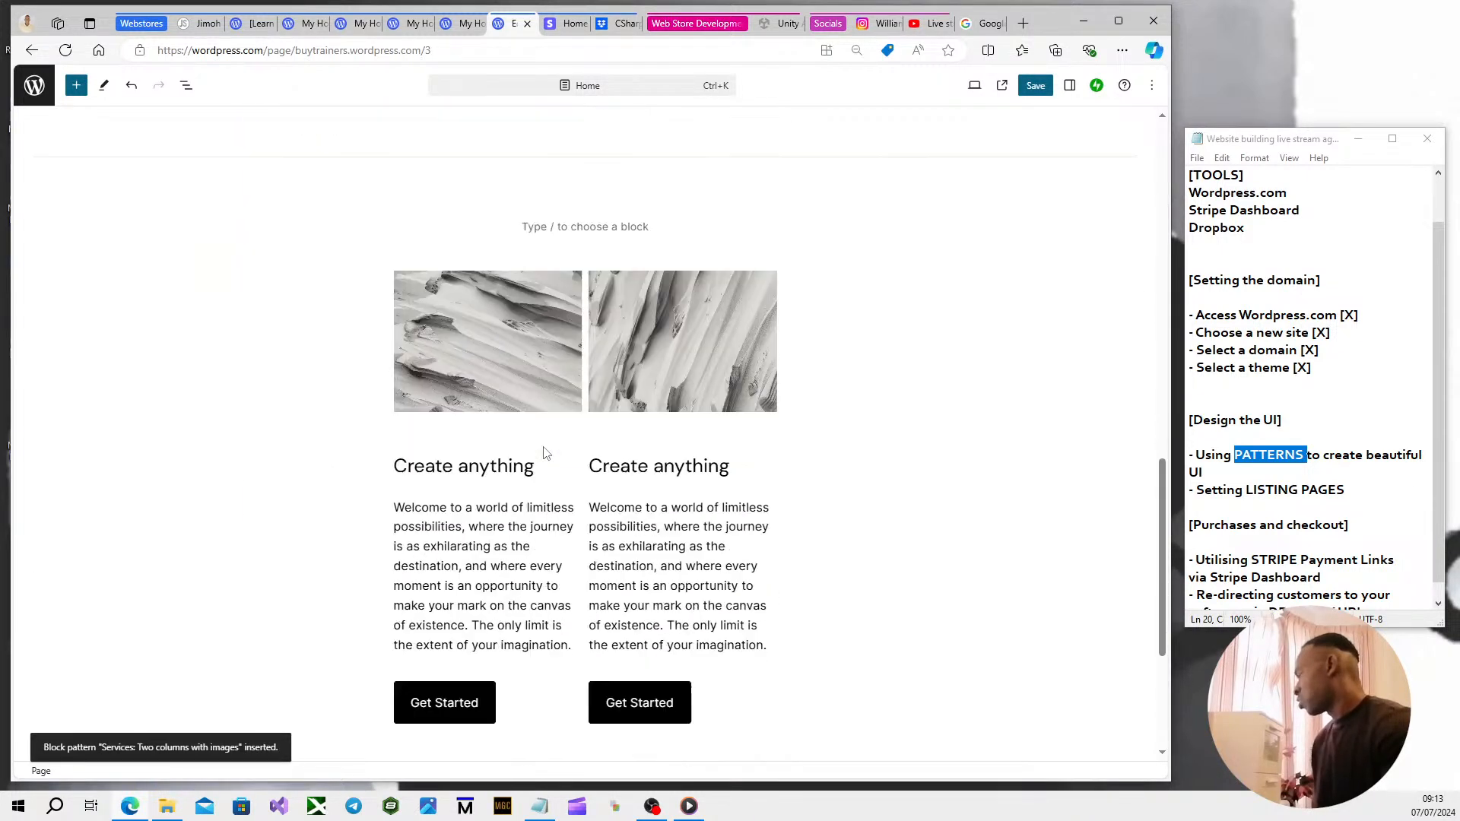
Start replacing the first column's image and search the Pexels free photos for "athlete".
{"action": "left_click", "coordinate": [495, 348]}
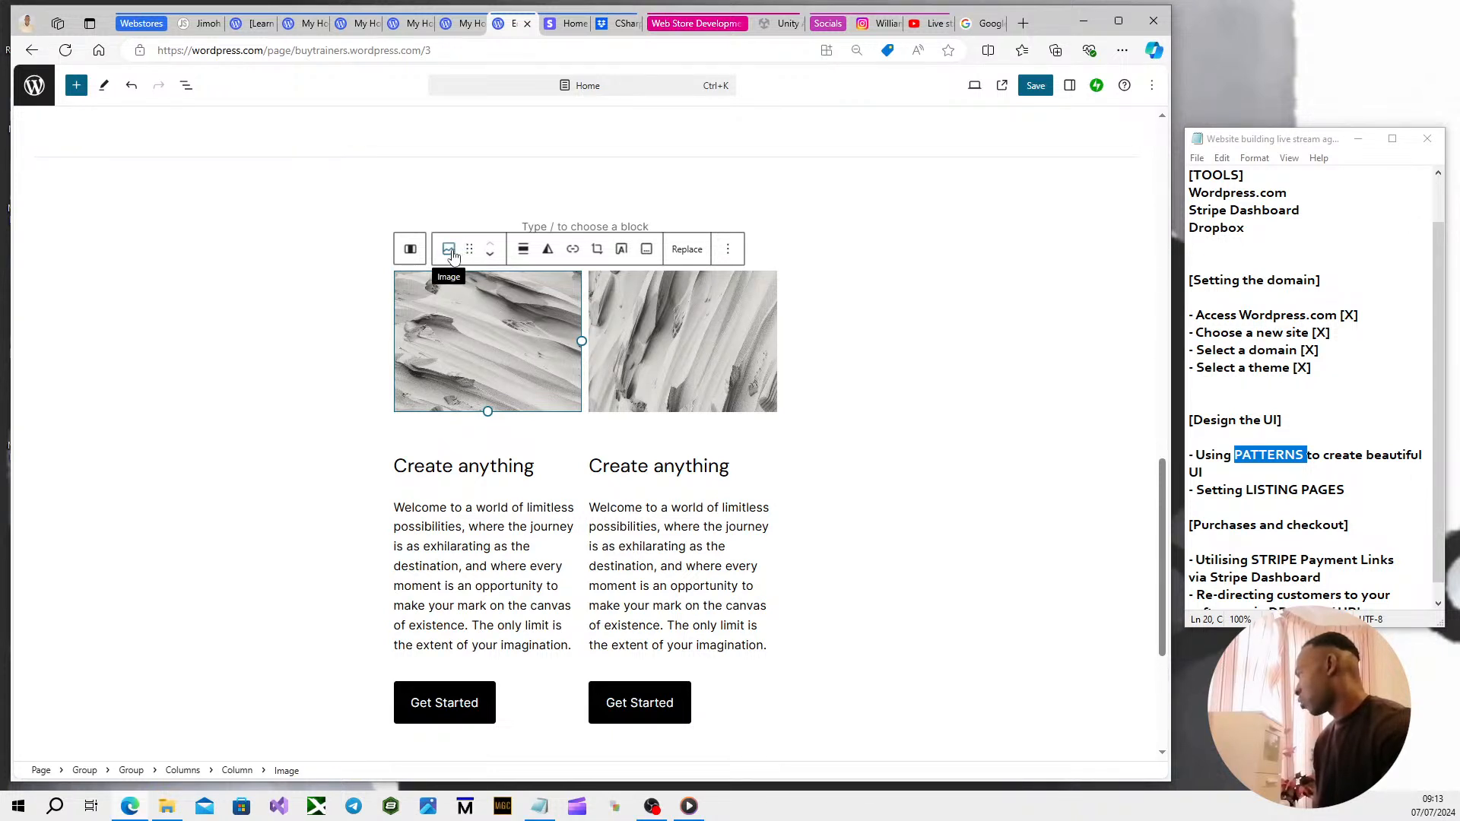
{"action": "left_click", "coordinate": [693, 251]}
{"action": "left_click", "coordinate": [720, 293]}
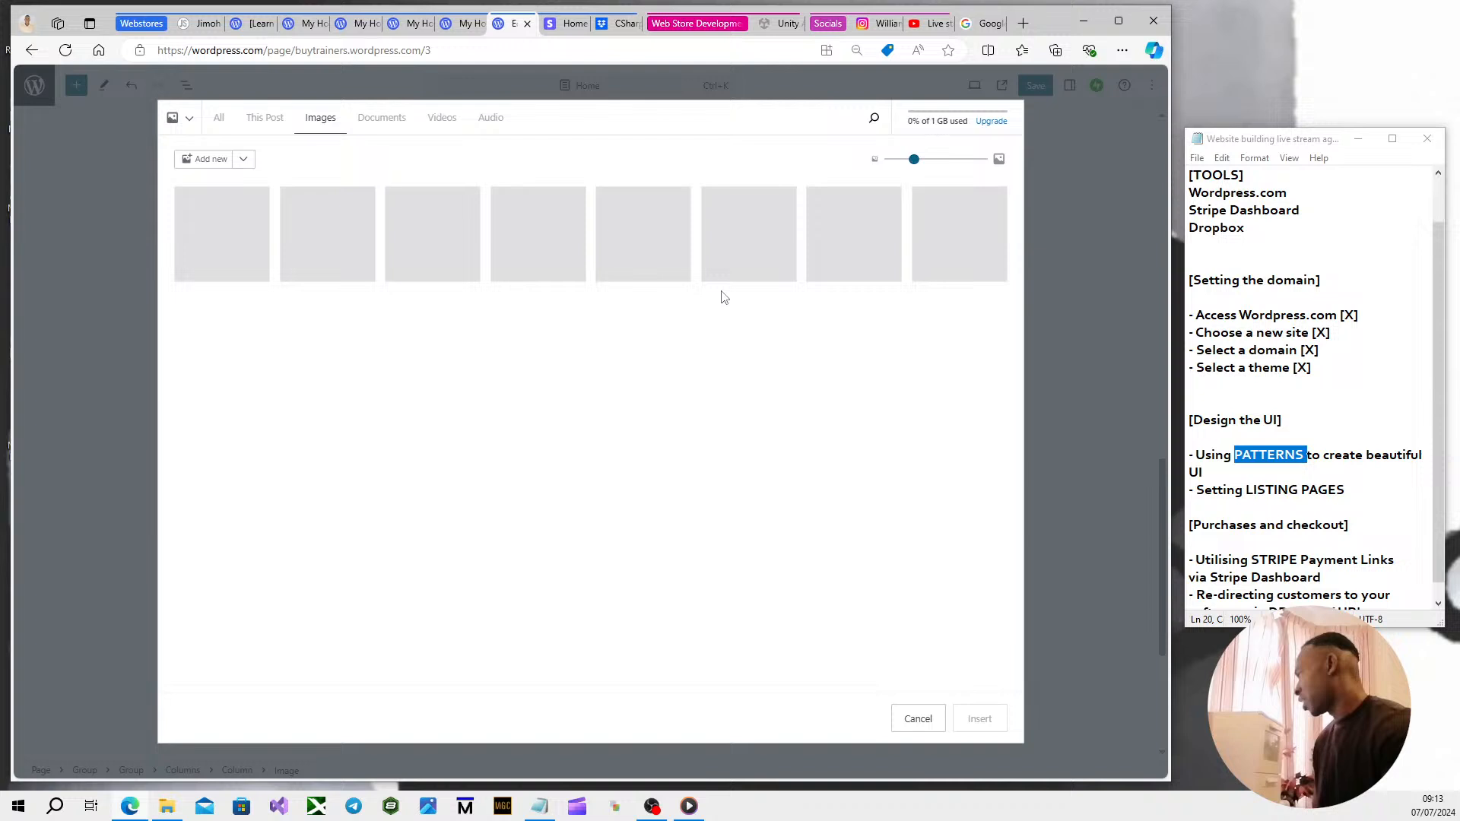
{"action": "left_click", "coordinate": [191, 121]}
{"action": "left_click", "coordinate": [214, 209]}
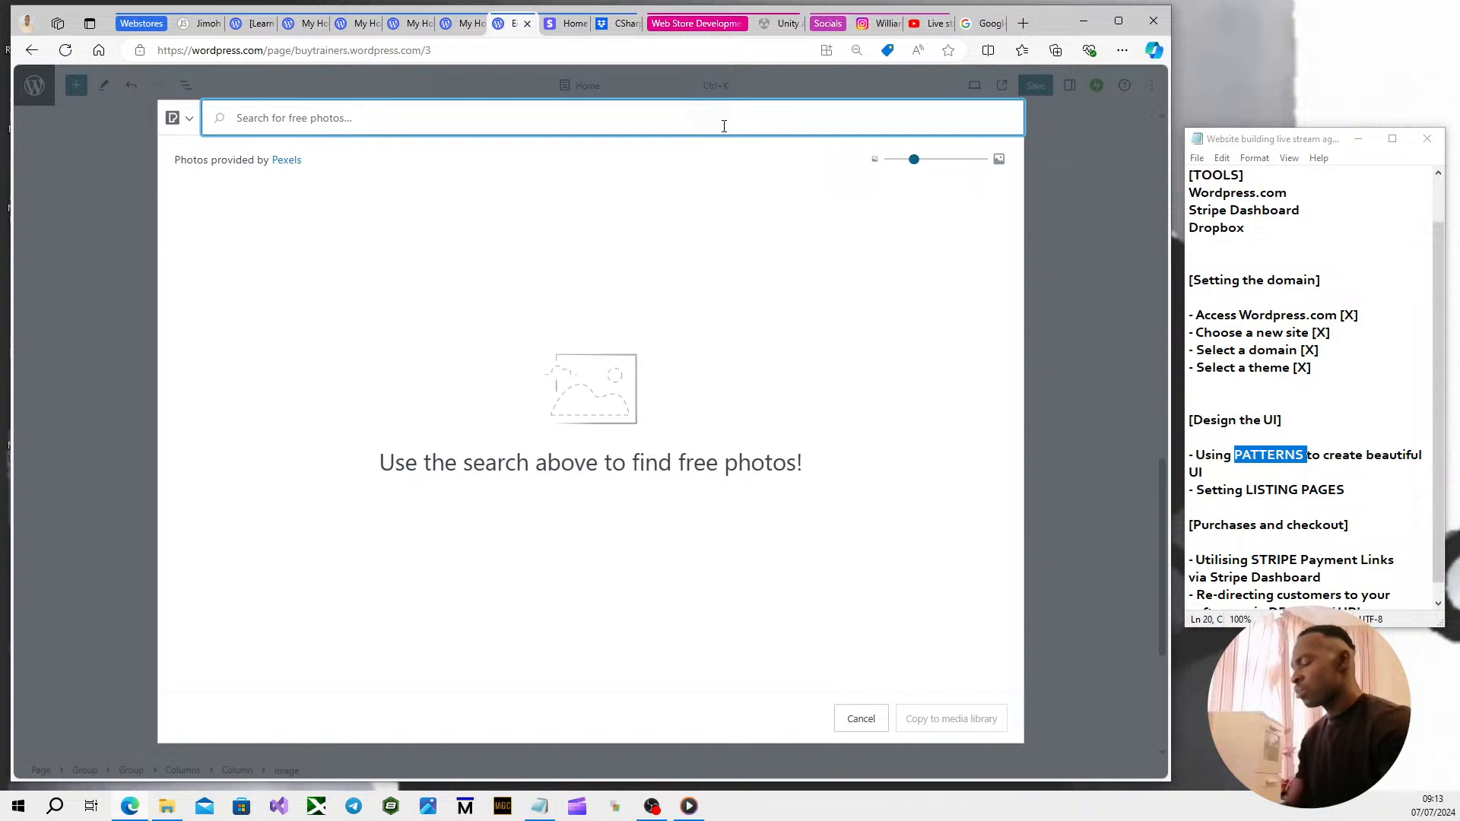
{"action": "type", "text": "athlete"}
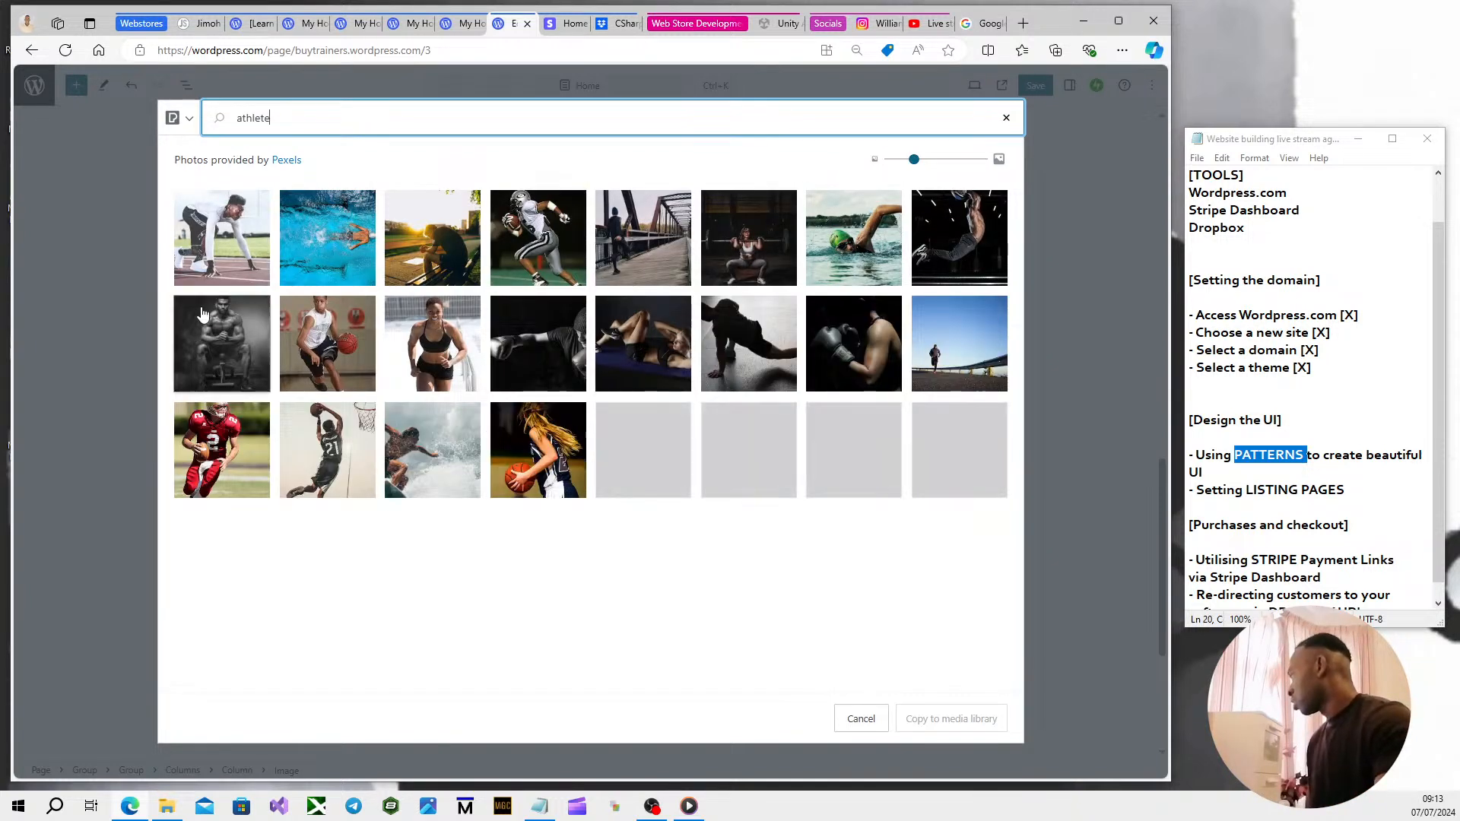
Copy the photo of the runner crouched at the starting line on the track to the media library.
{"action": "left_click", "coordinate": [222, 244]}
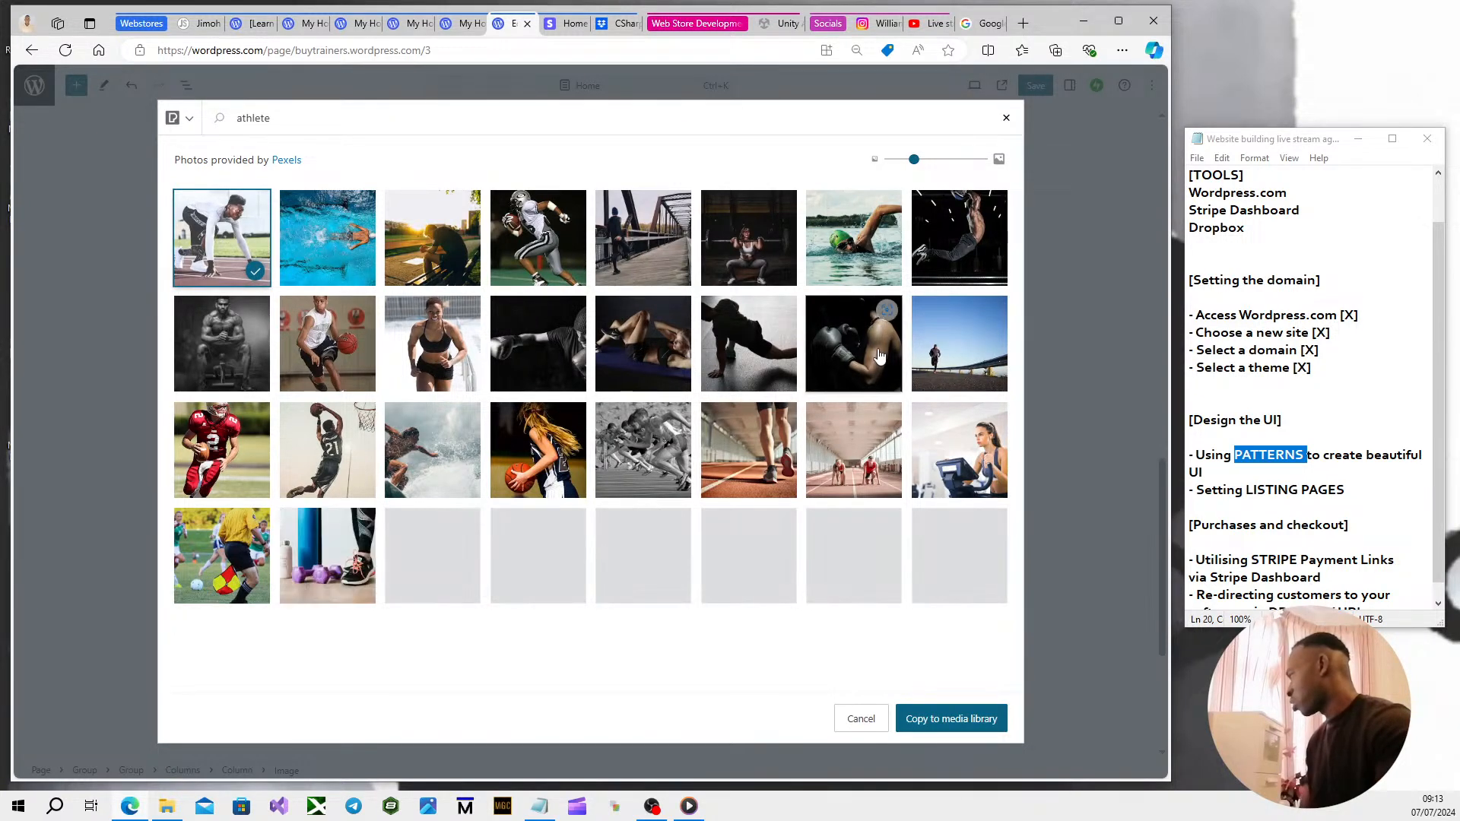
{"action": "left_click", "coordinate": [849, 334]}
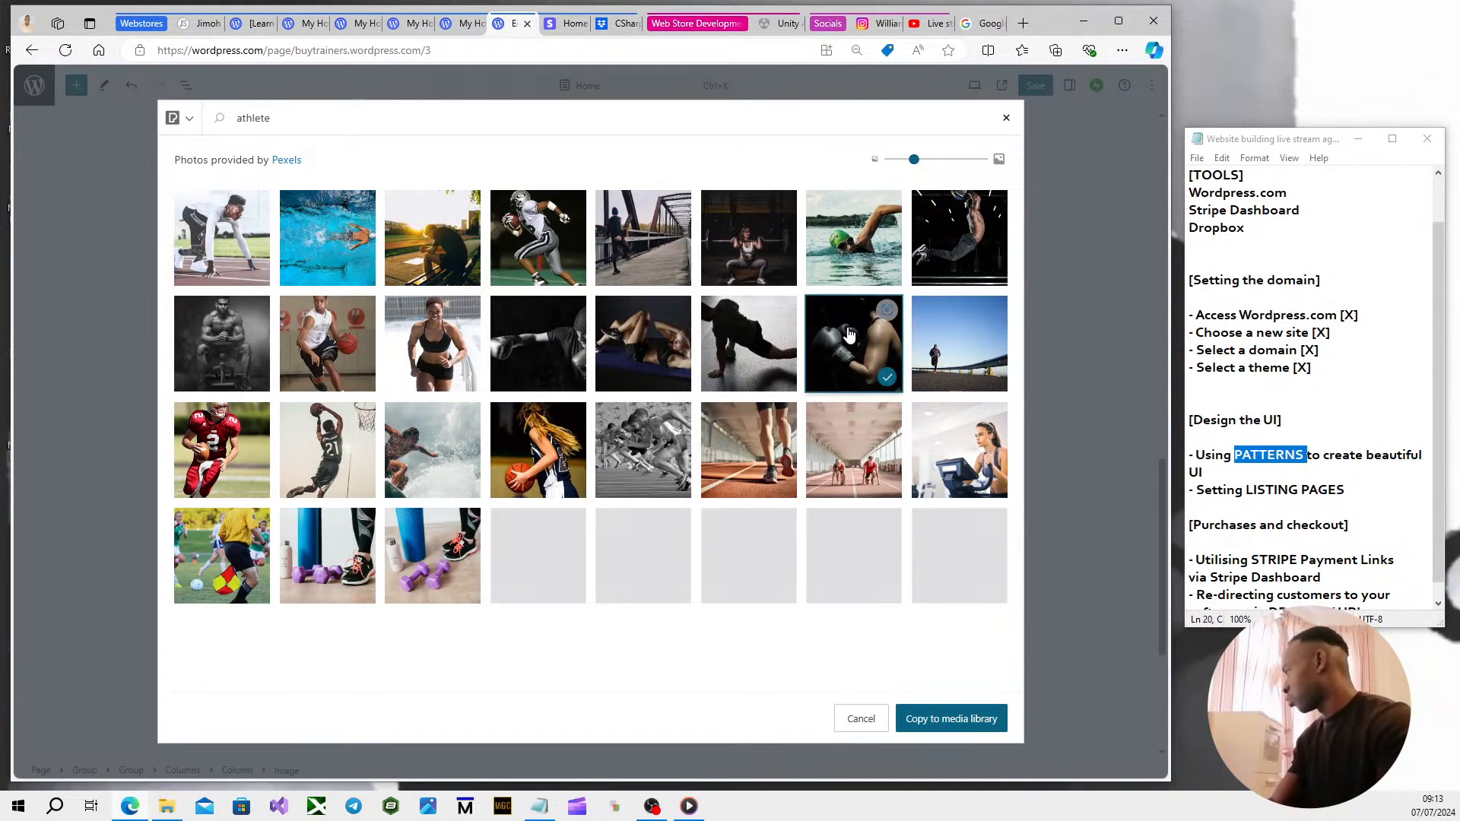
{"action": "left_click", "coordinate": [222, 243]}
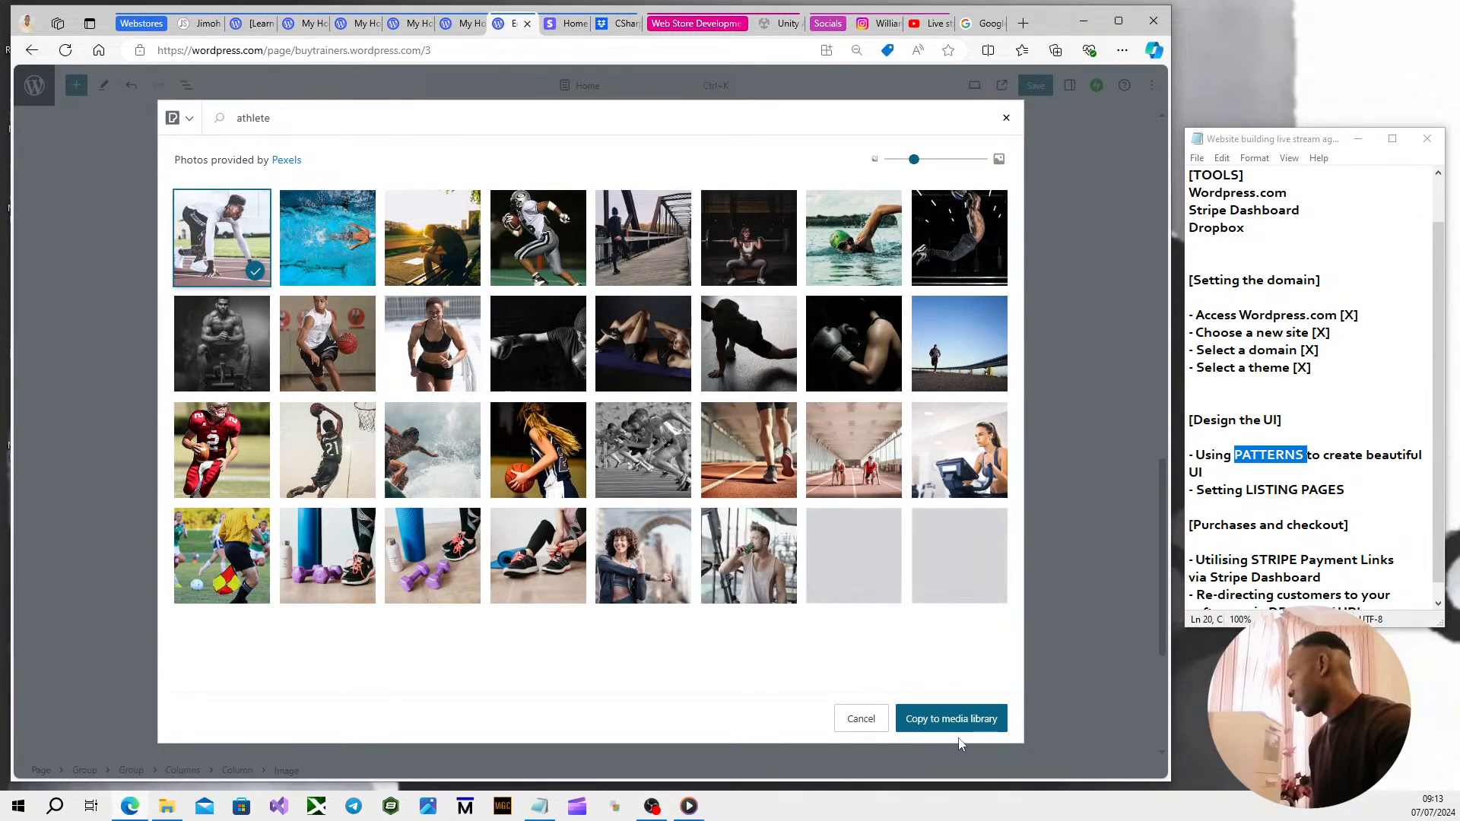
{"action": "left_click", "coordinate": [942, 719]}
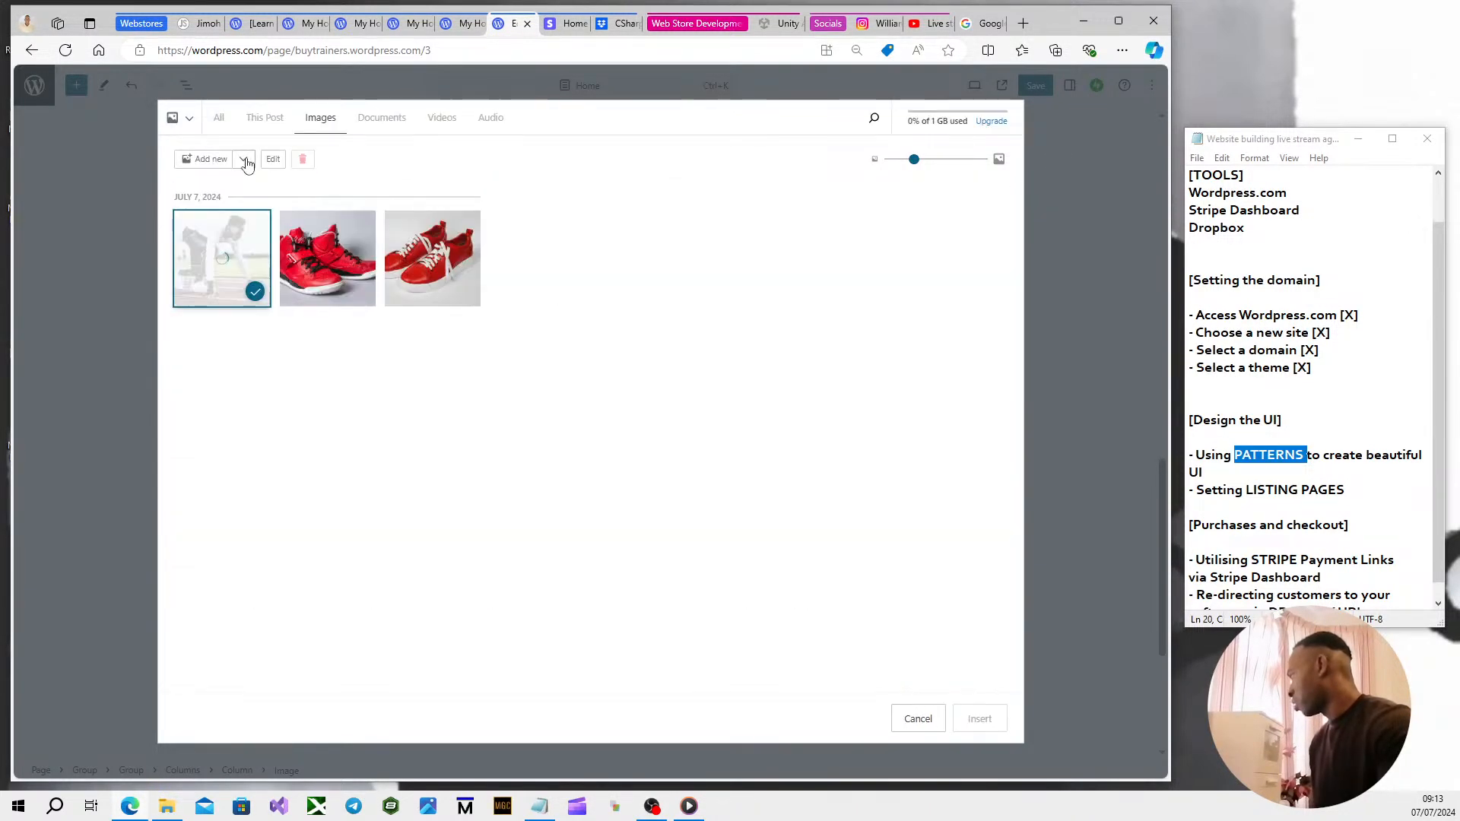
Search the Pexels free photos for "athlete" and copy the dark photo of the boxer in black gloves to the media library.
{"action": "left_click", "coordinate": [189, 119]}
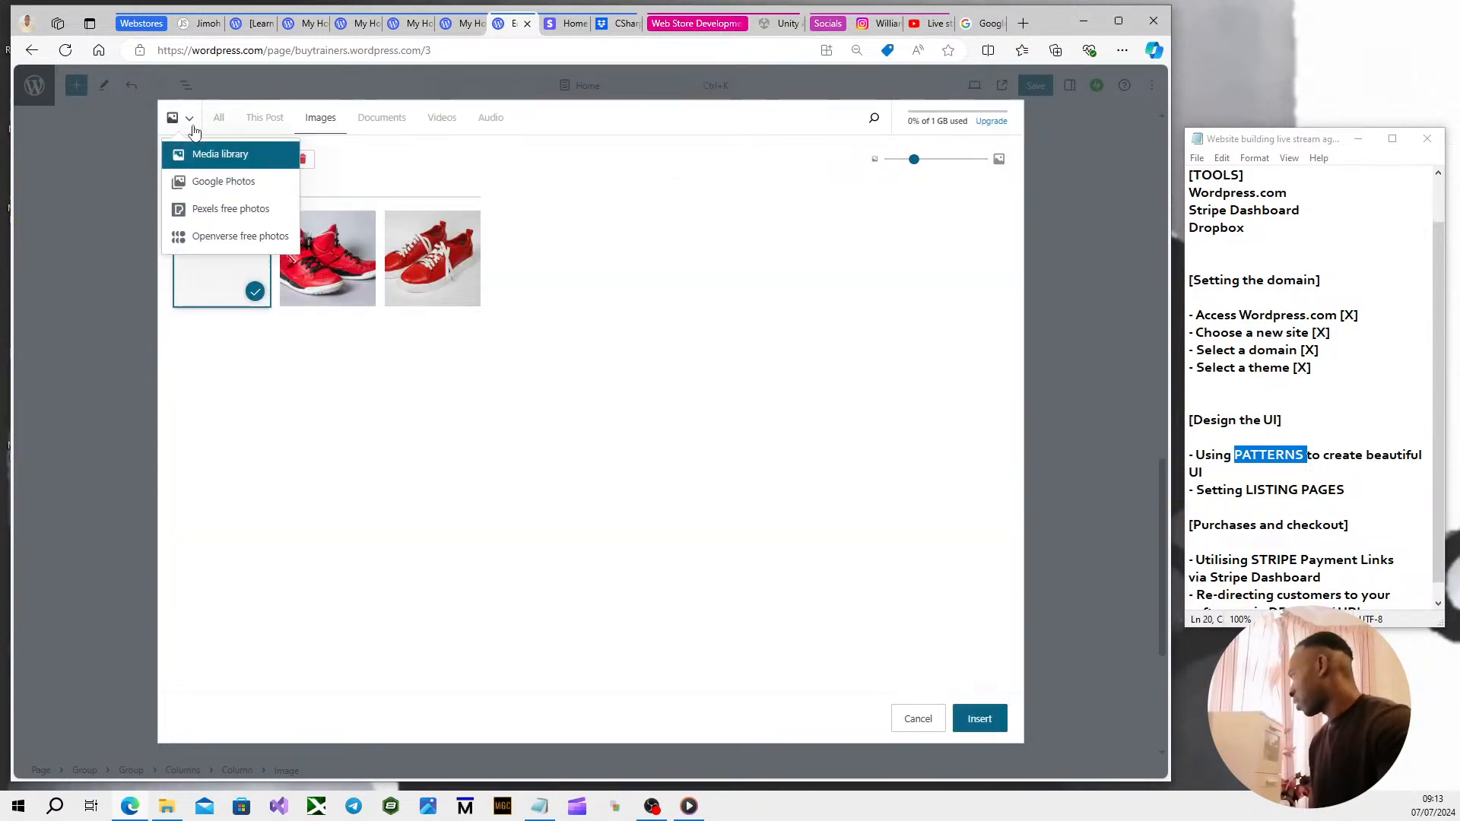
{"action": "left_click", "coordinate": [214, 207]}
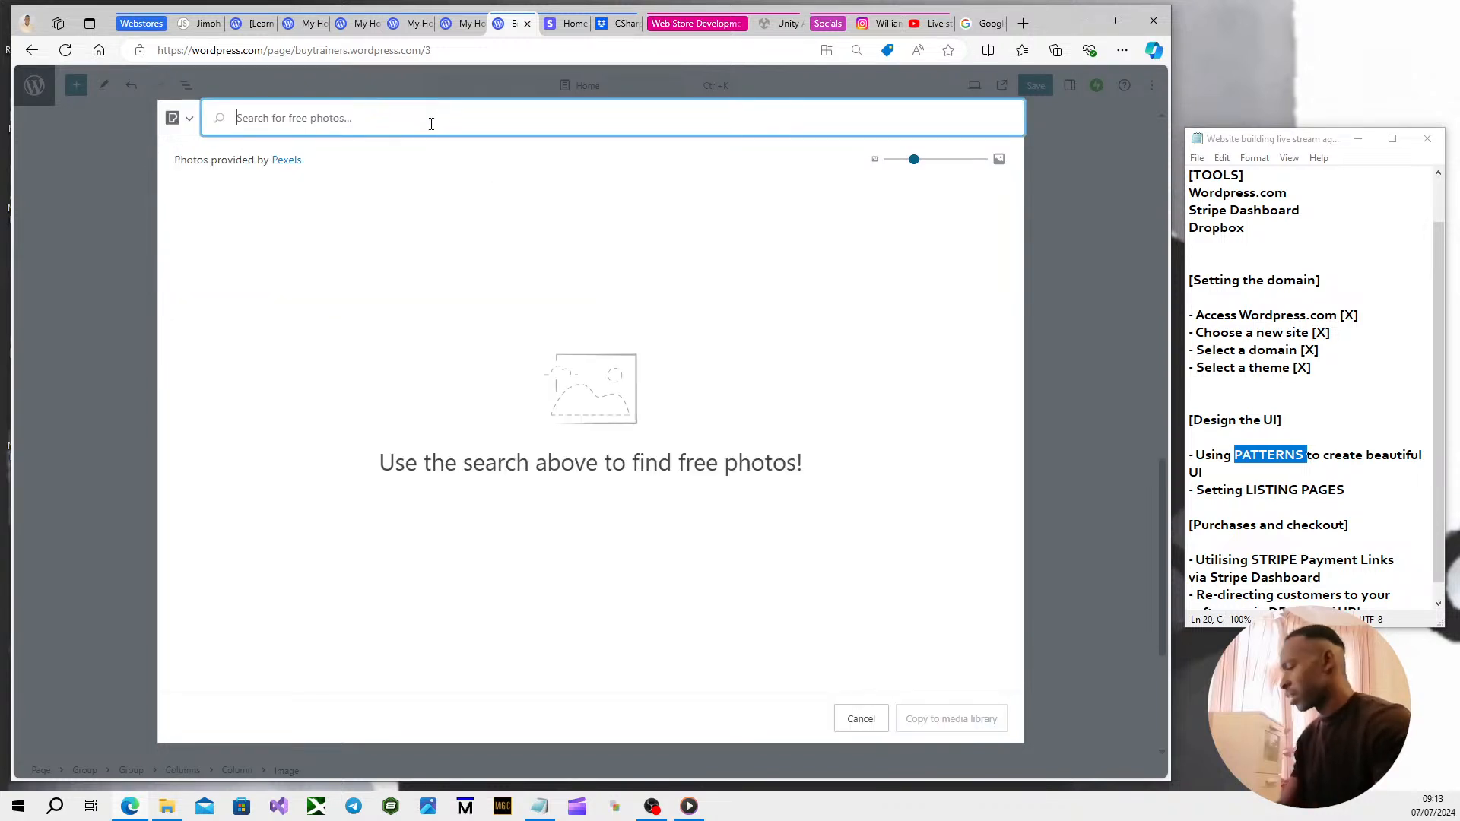
{"action": "type", "text": "athlete"}
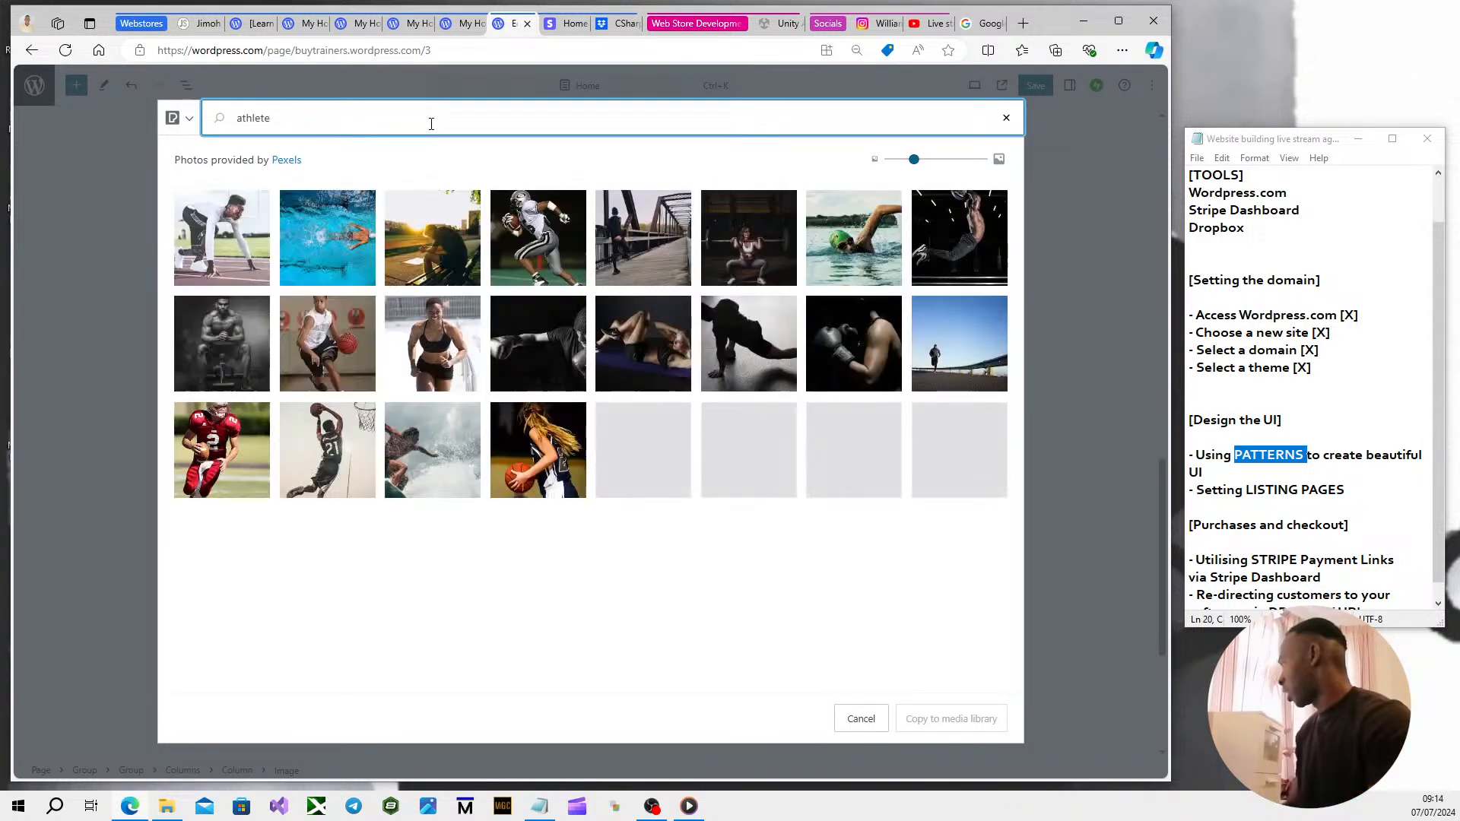
{"action": "left_click", "coordinate": [866, 327]}
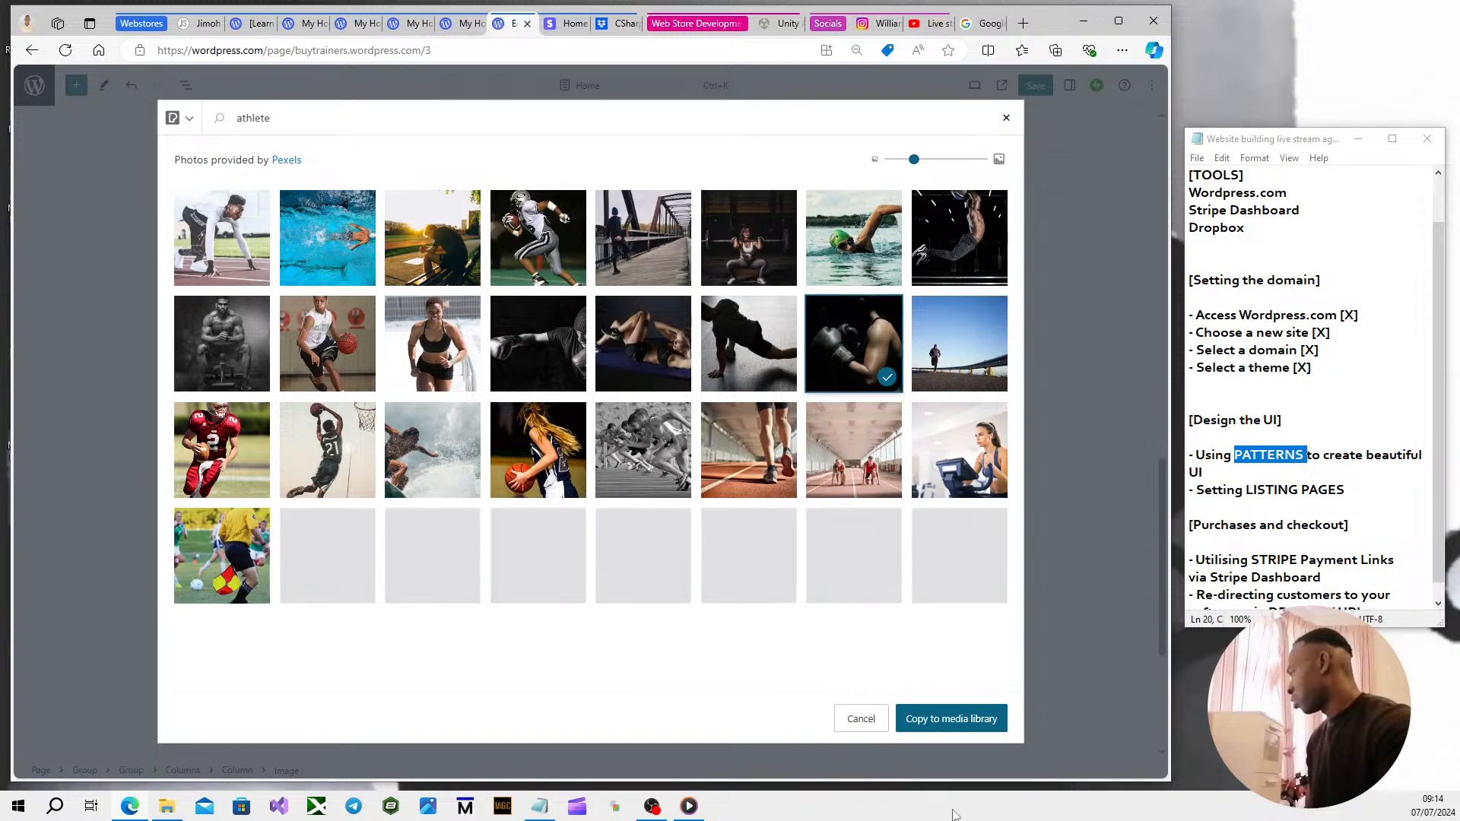
{"action": "left_click", "coordinate": [948, 716]}
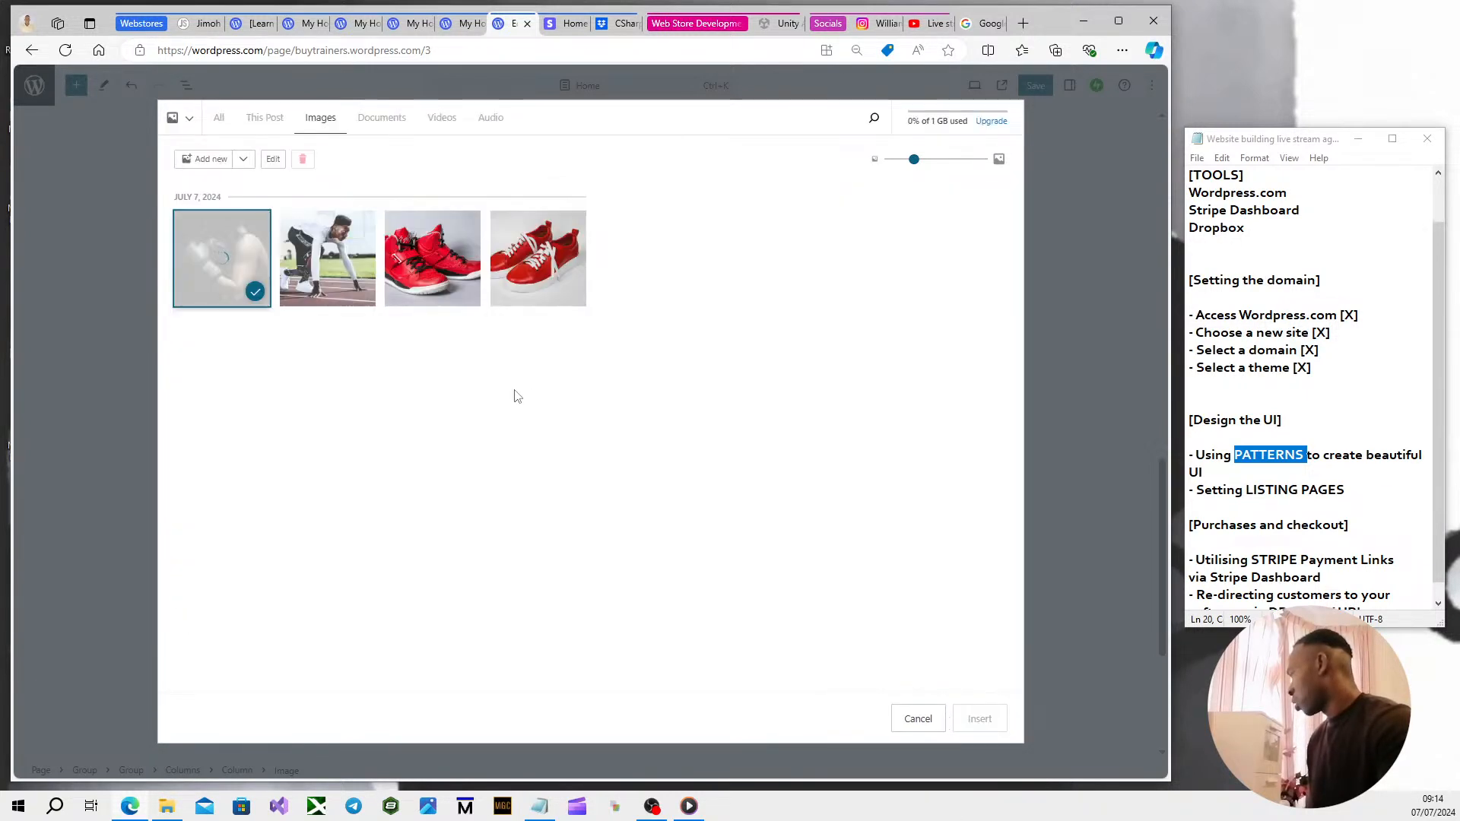
Insert the crouching runner photo in the first column and replace the second column's image with the boxer photo.
{"action": "left_click", "coordinate": [324, 254]}
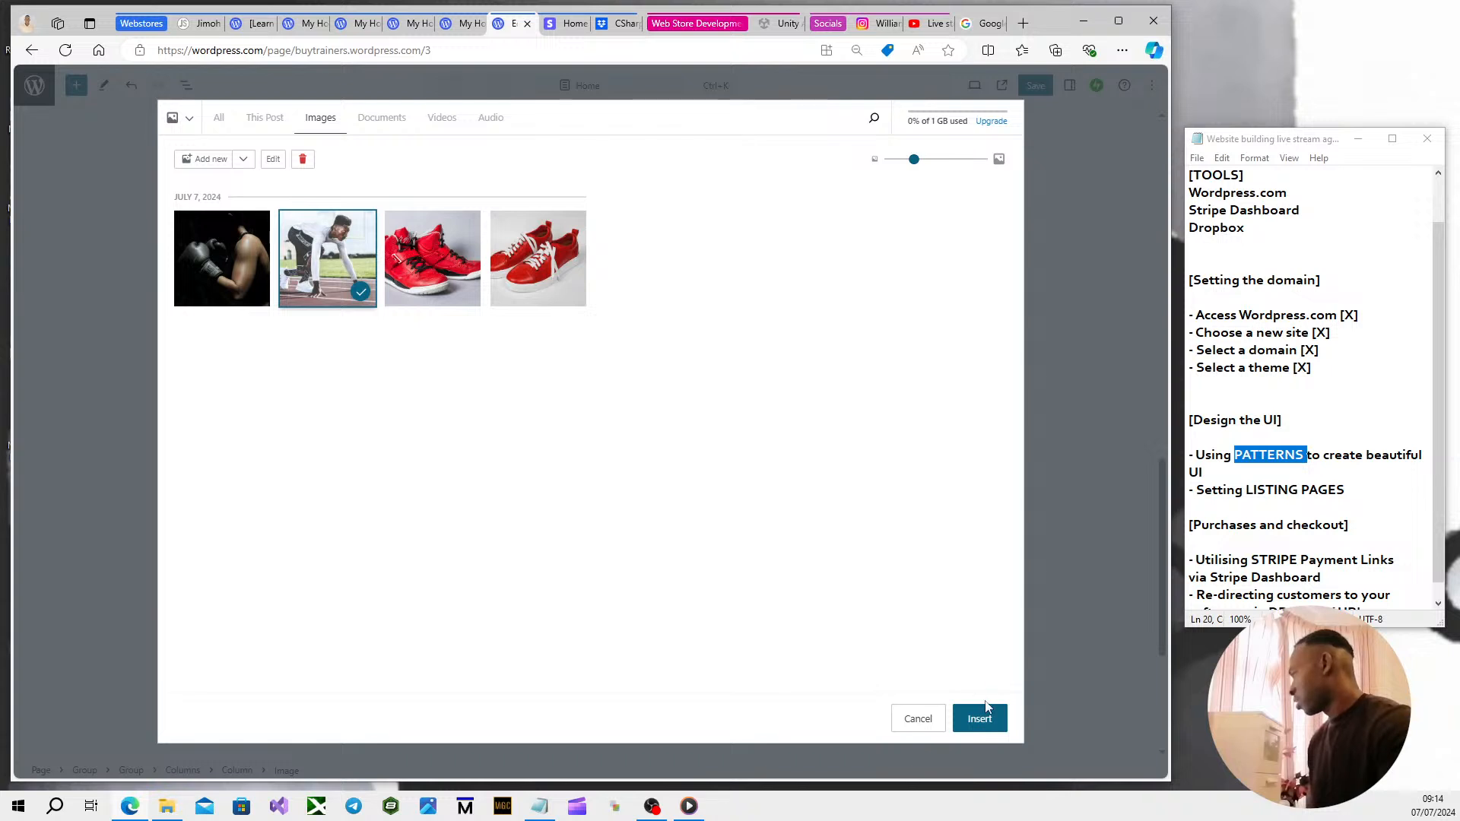
{"action": "left_click", "coordinate": [980, 720]}
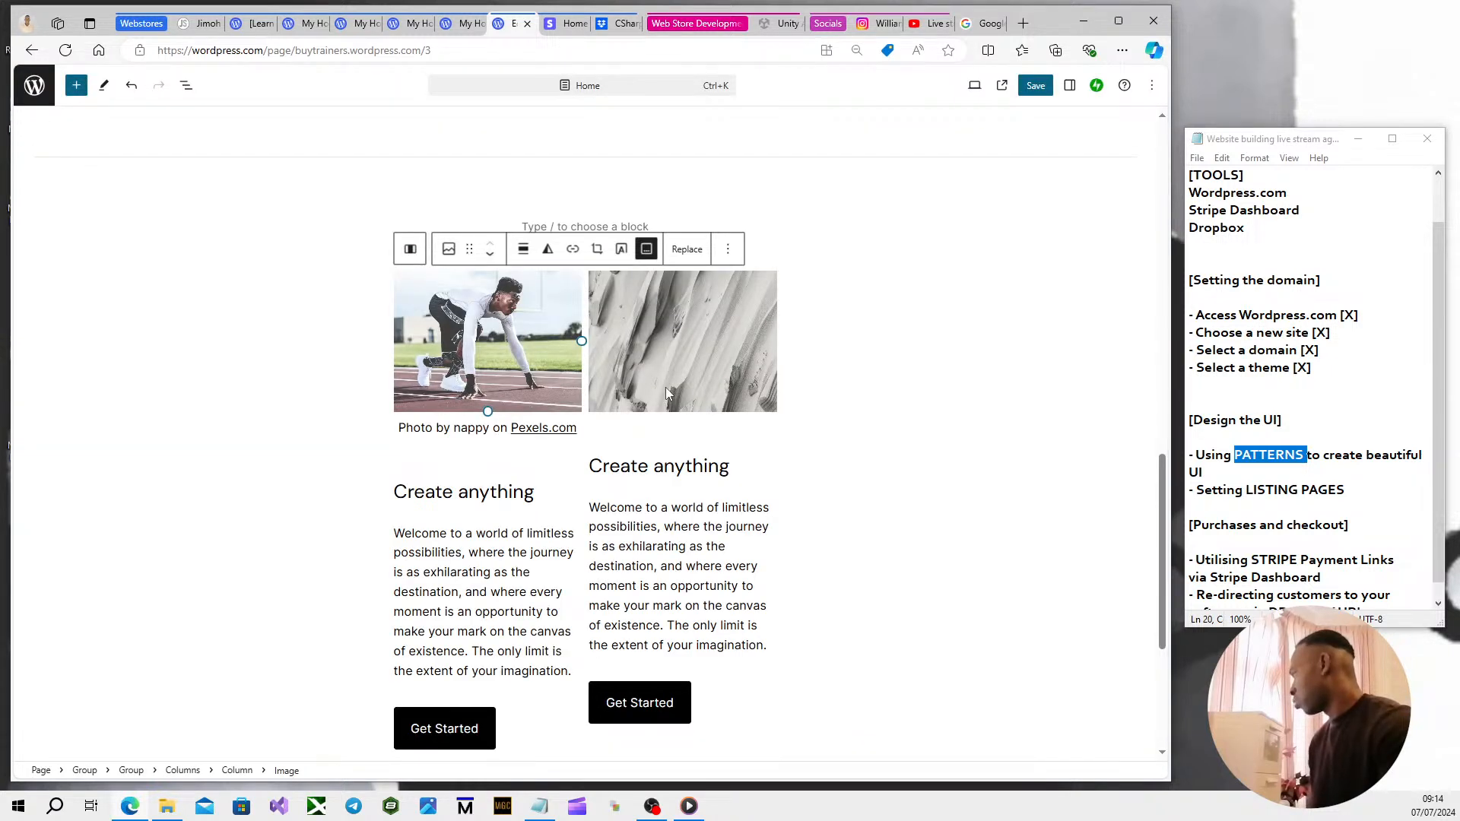
{"action": "left_click", "coordinate": [667, 393]}
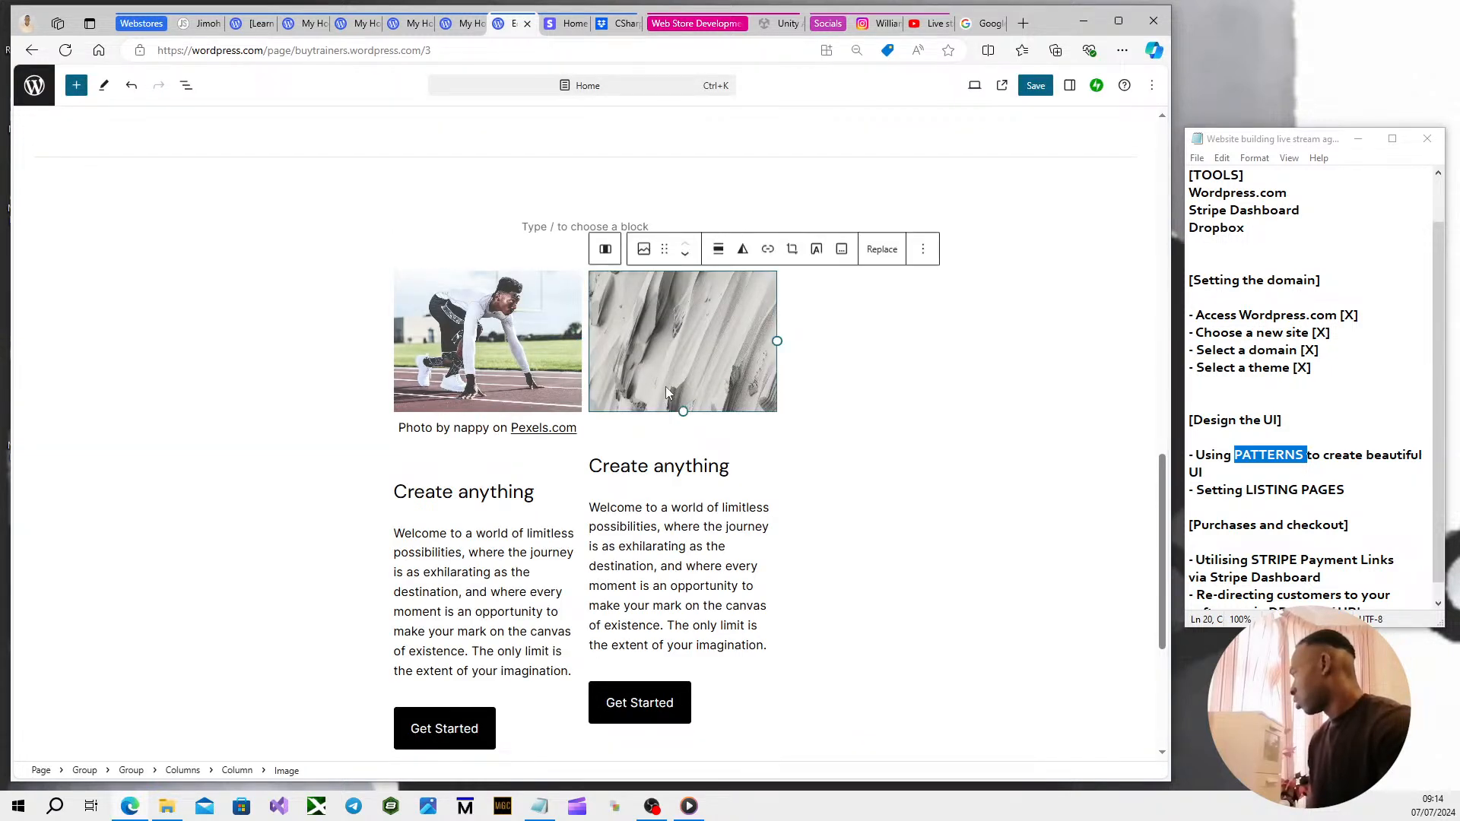
{"action": "left_click", "coordinate": [881, 249]}
{"action": "left_click", "coordinate": [903, 299]}
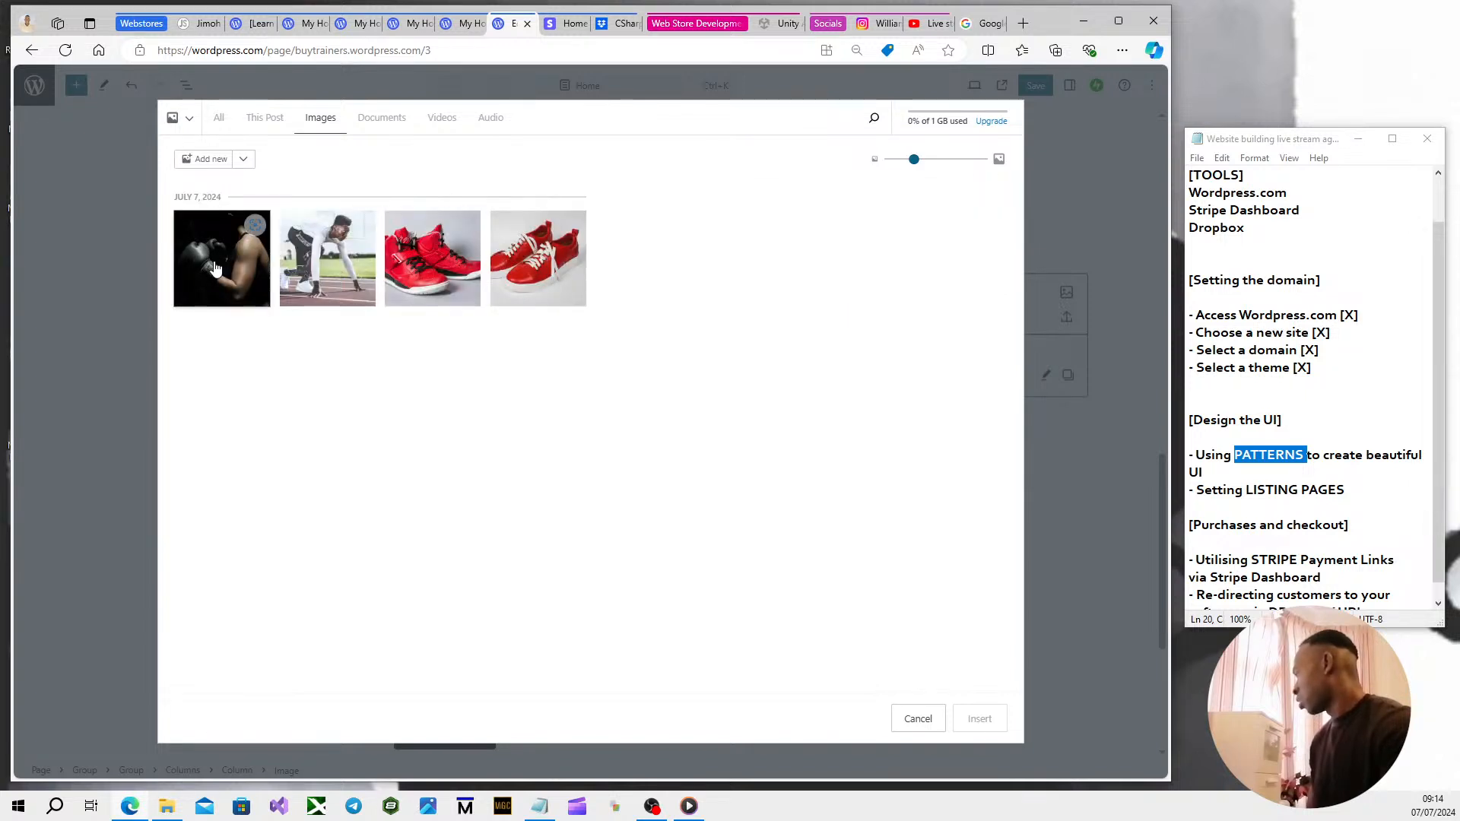
{"action": "left_click", "coordinate": [211, 256]}
{"action": "left_click", "coordinate": [981, 720]}
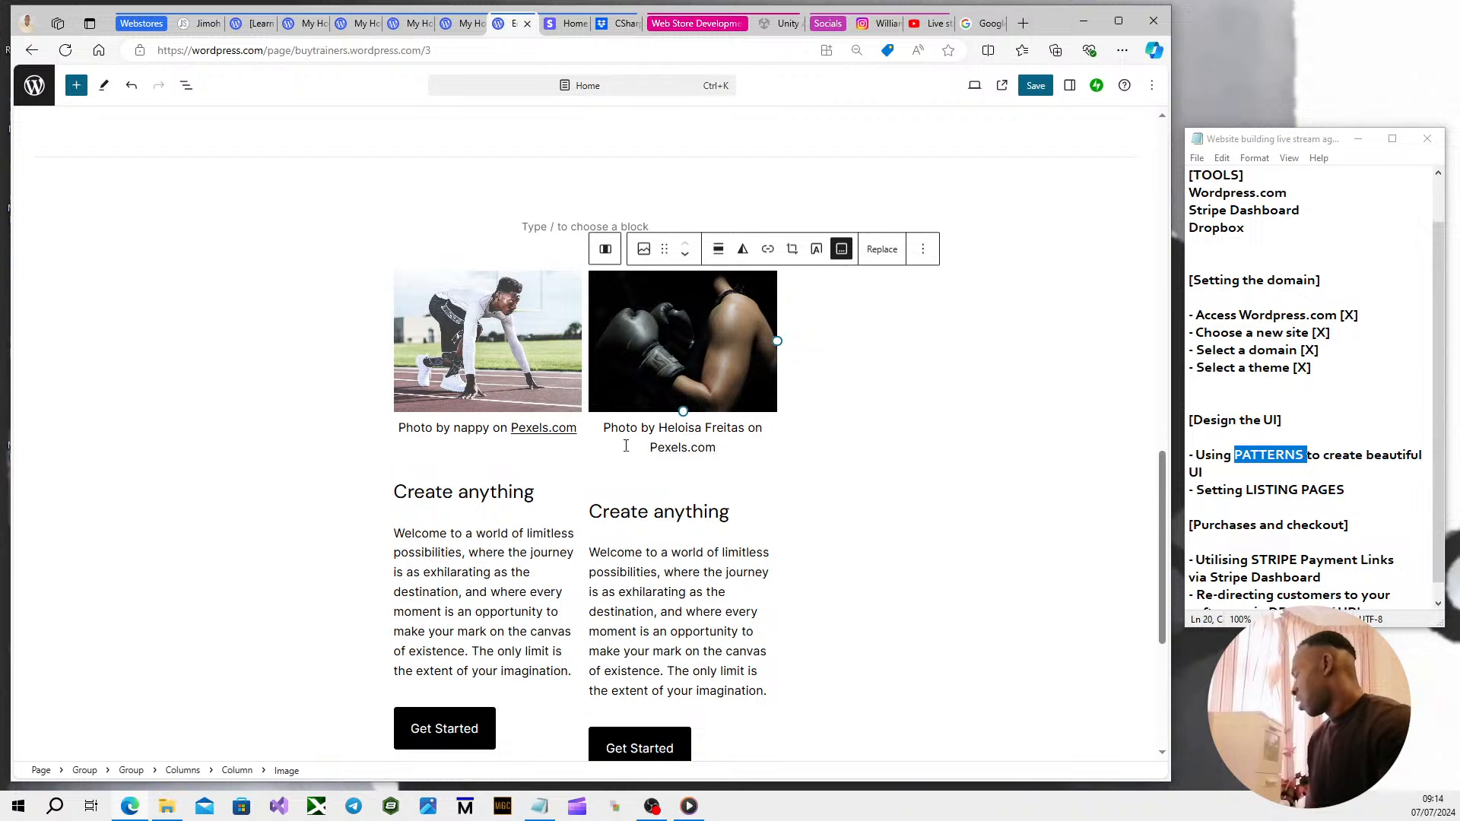
{"action": "left_click", "coordinate": [267, 447]}
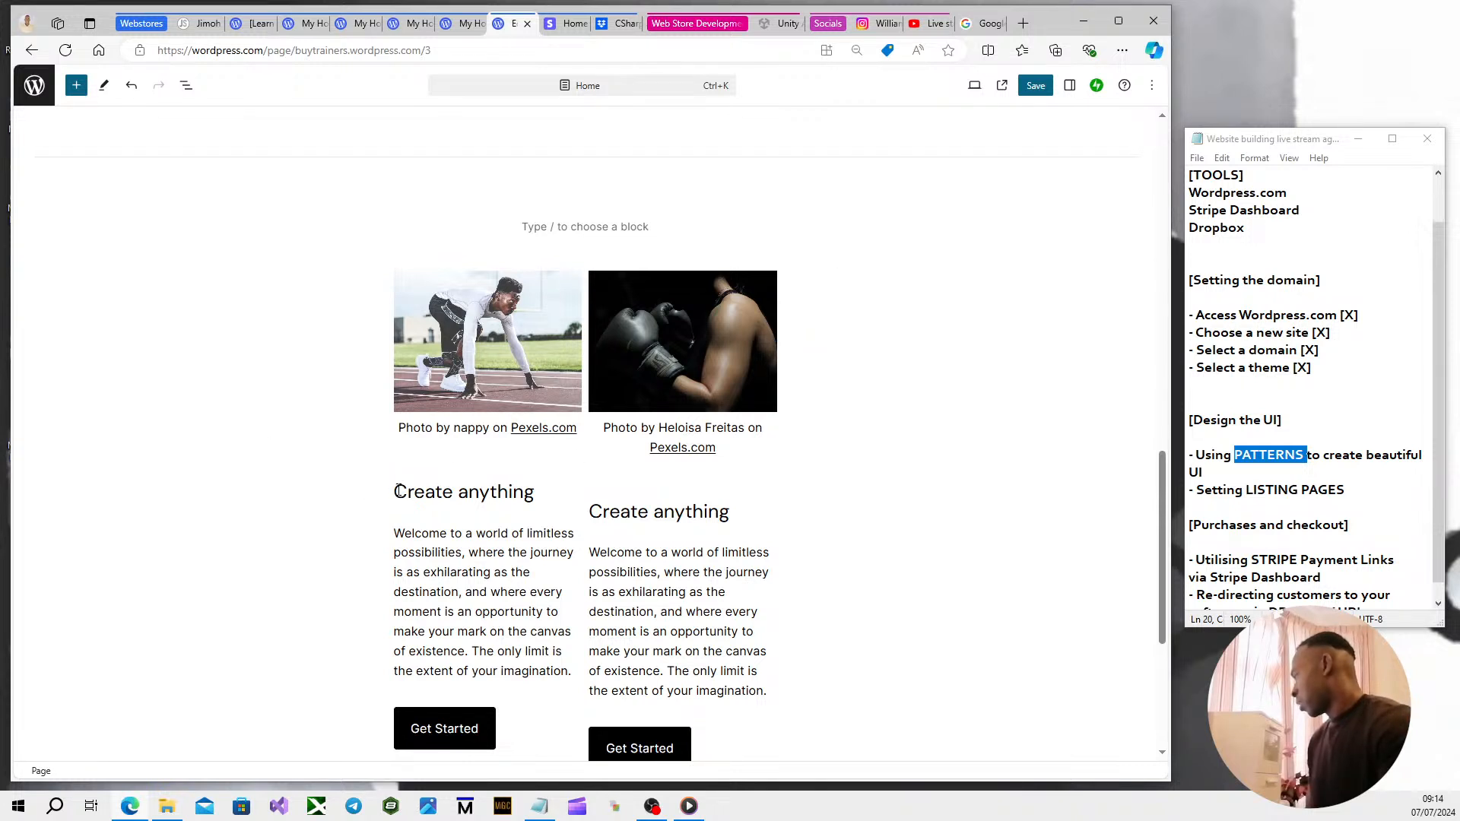
Replace the first column's "Create anything" heading with "Working hard pays off".
{"action": "left_click_drag", "start_coordinate": [398, 491], "coordinate": [530, 480]}
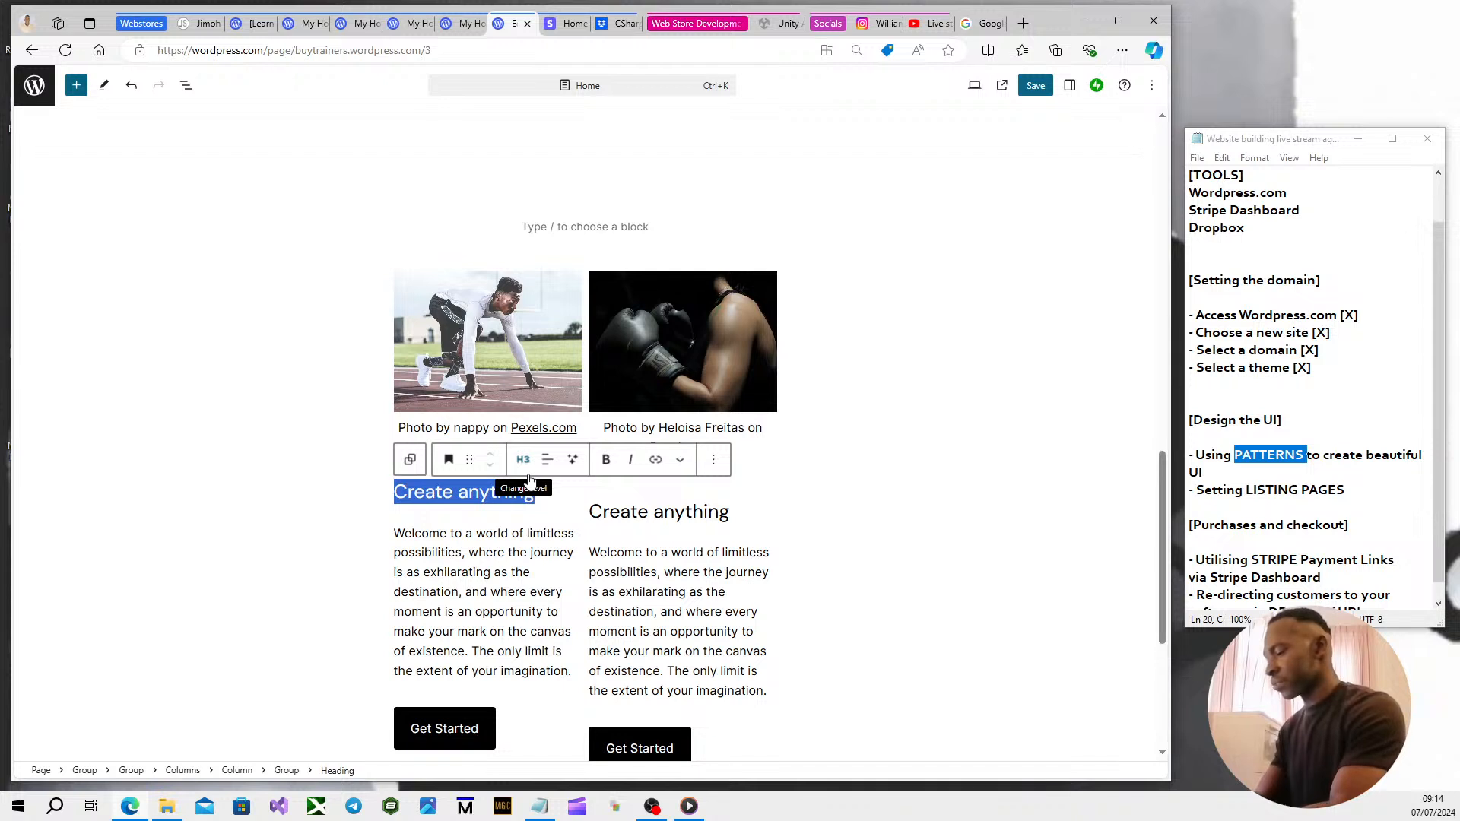
{"action": "type", "text": "Workin"}
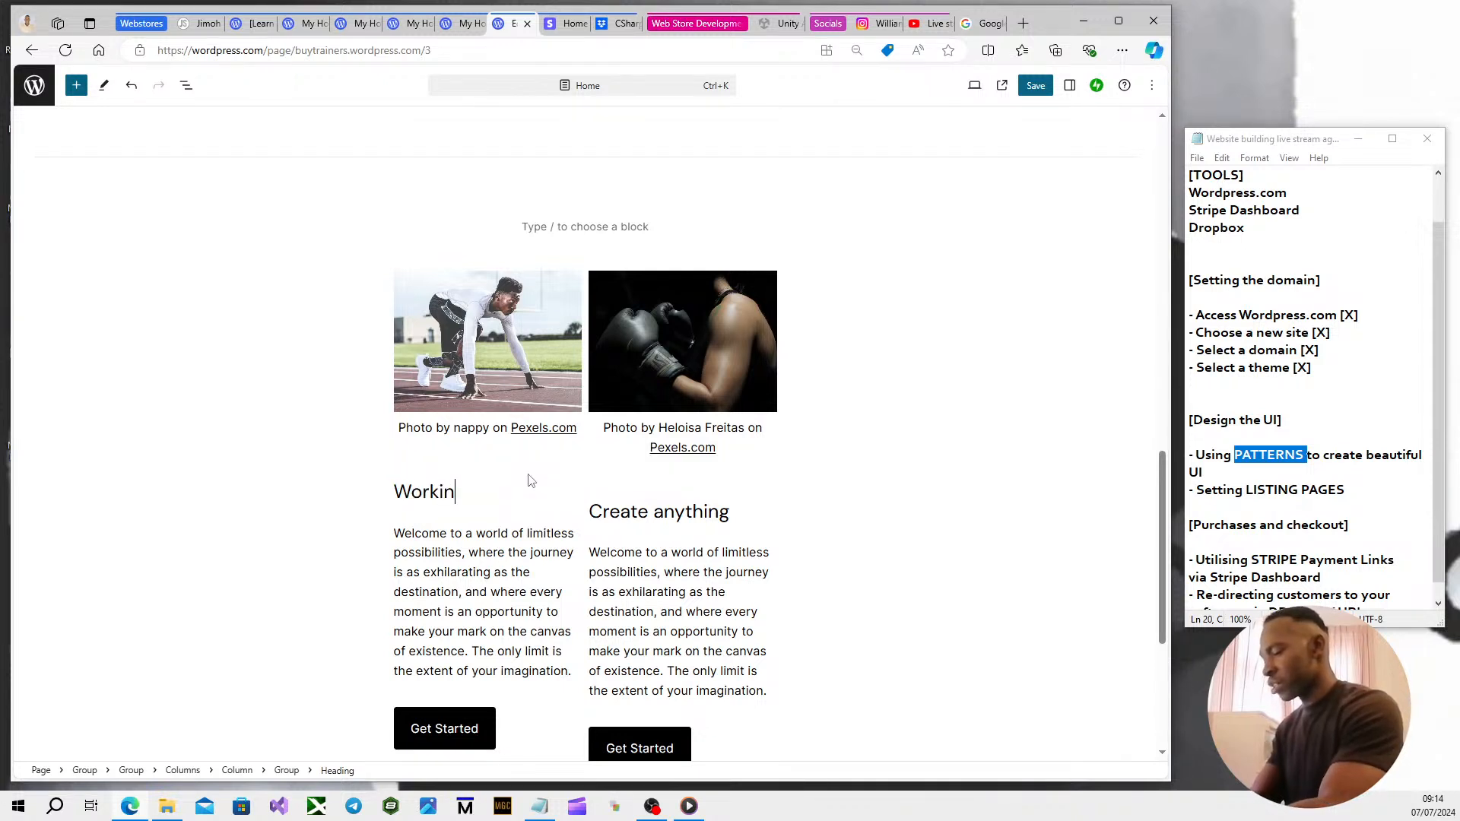
{"action": "type", "text": "g hard pays off"}
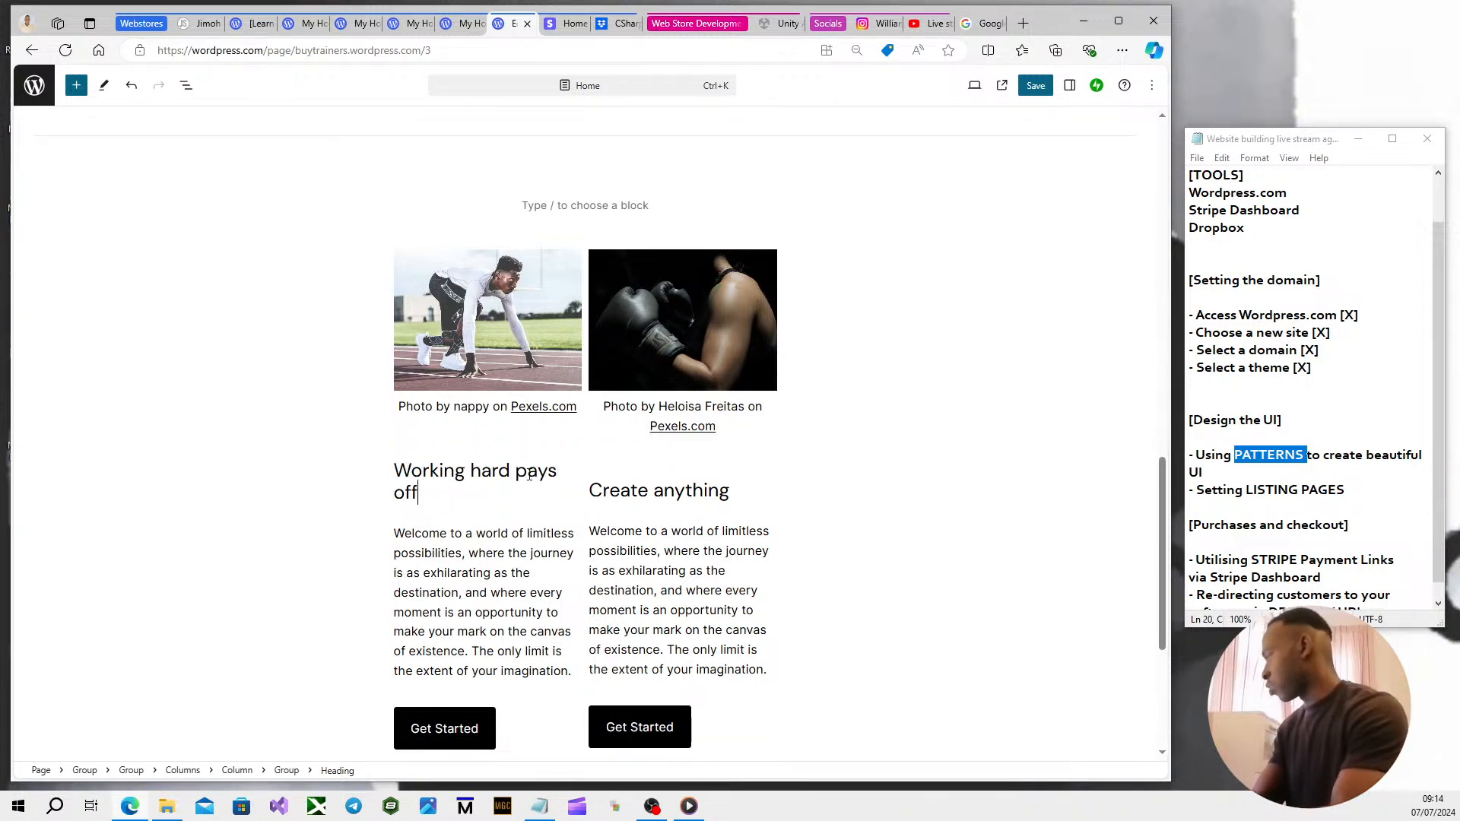
{"action": "type", "text": "."}
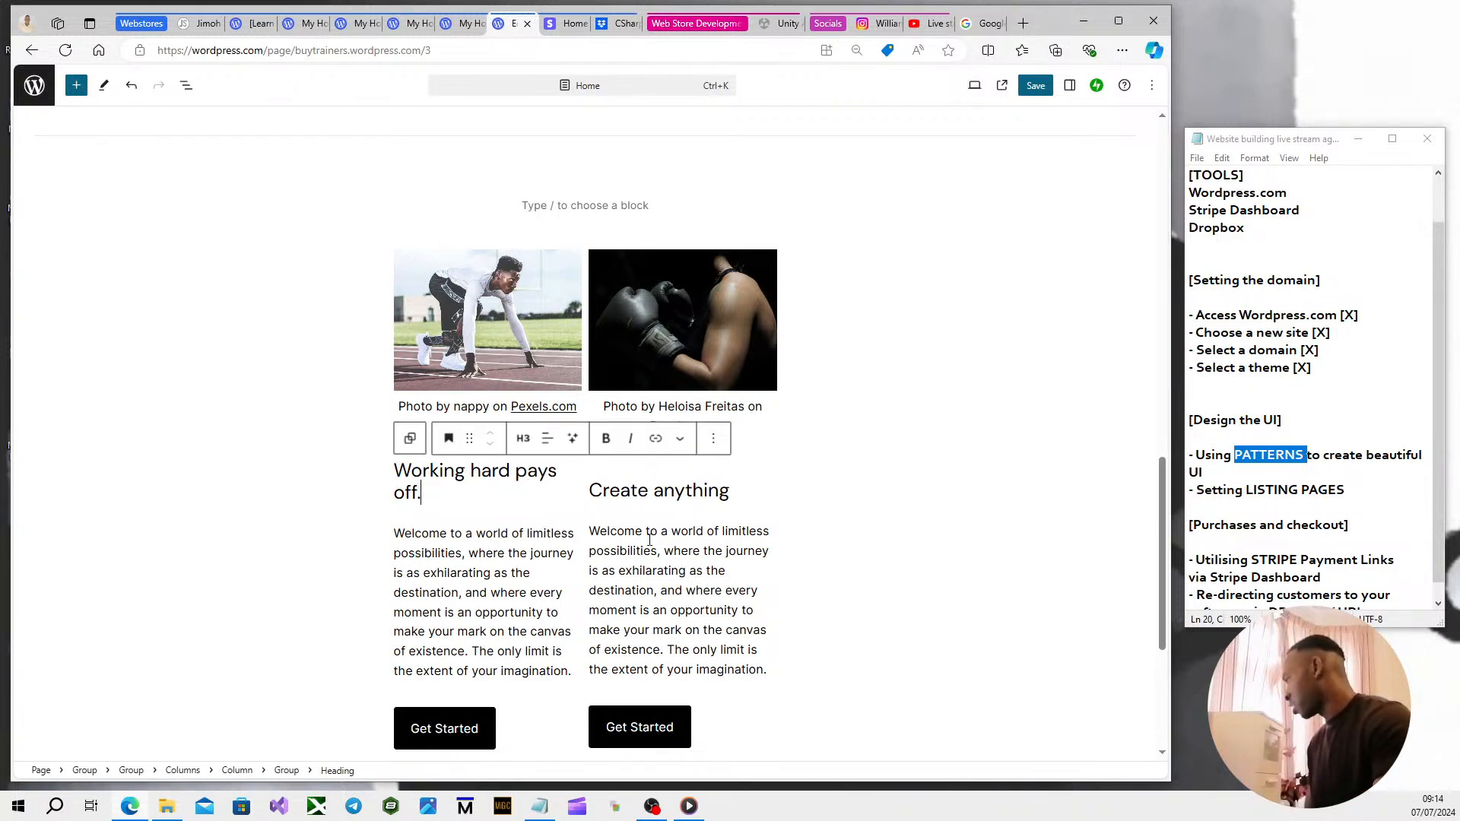
{"action": "left_click_drag", "start_coordinate": [590, 491], "coordinate": [735, 494]}
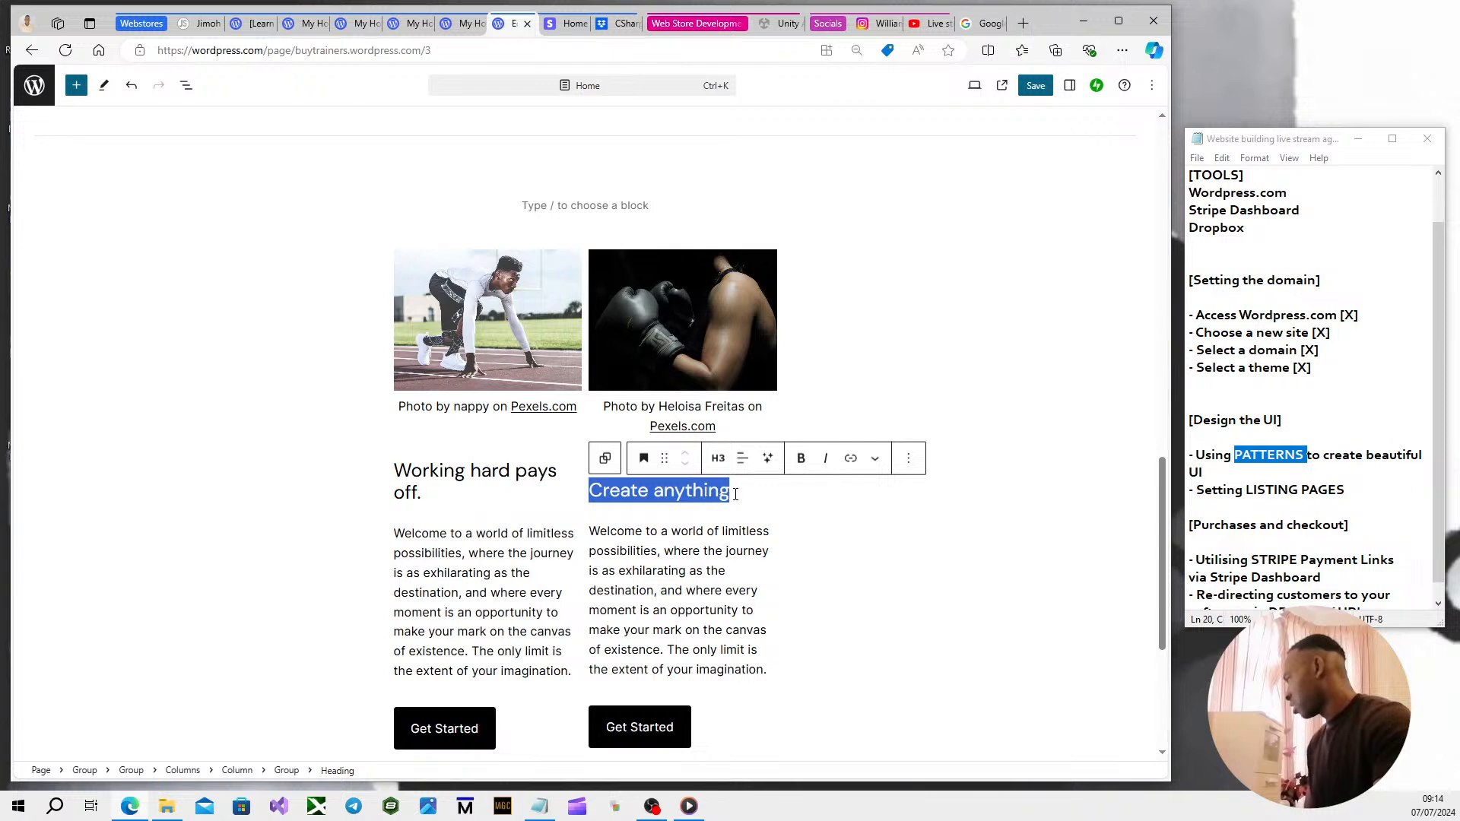
{"action": "left_click", "coordinate": [455, 490]}
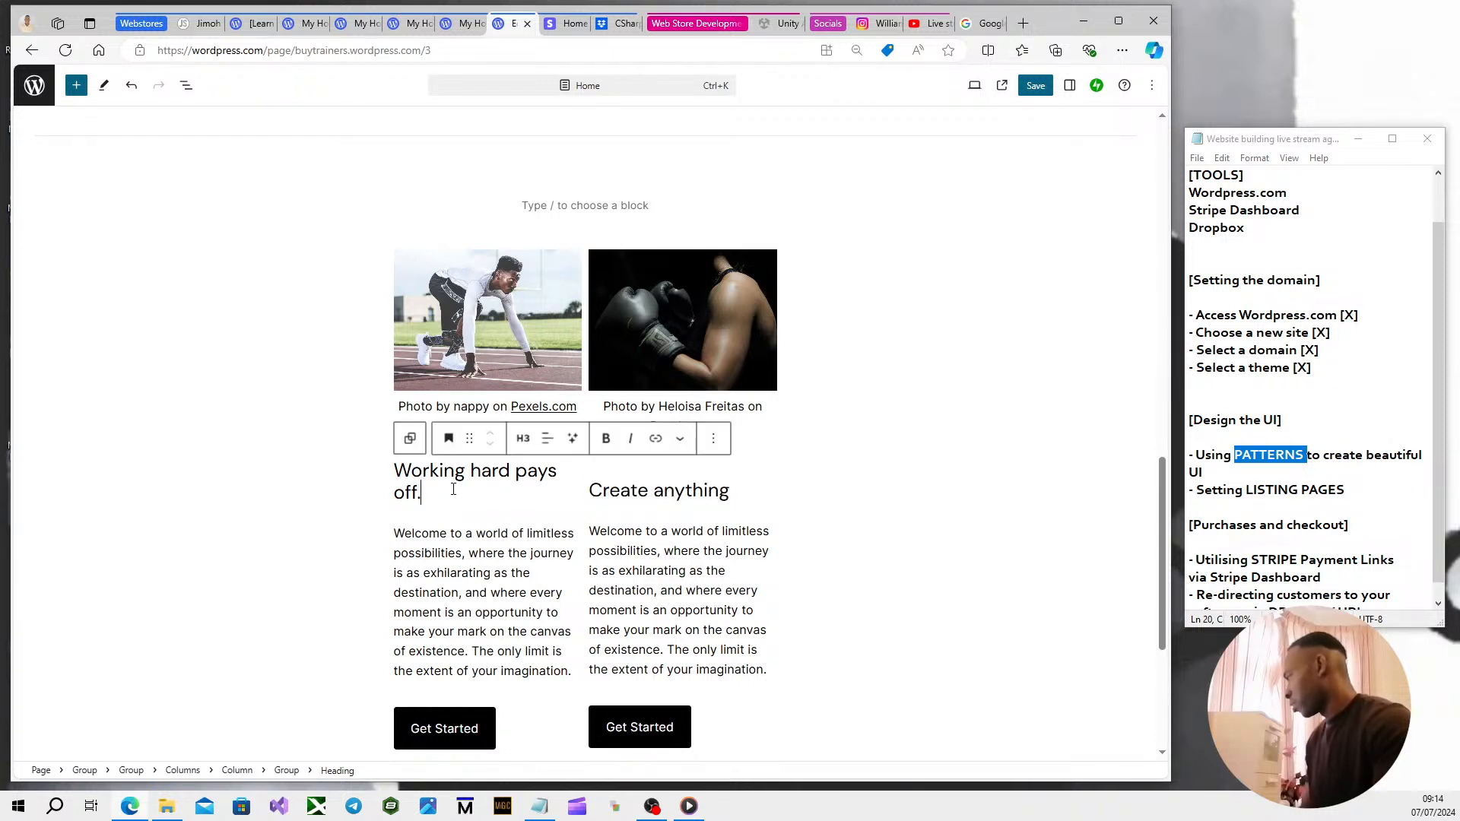
{"action": "key", "text": "BackSpace"}
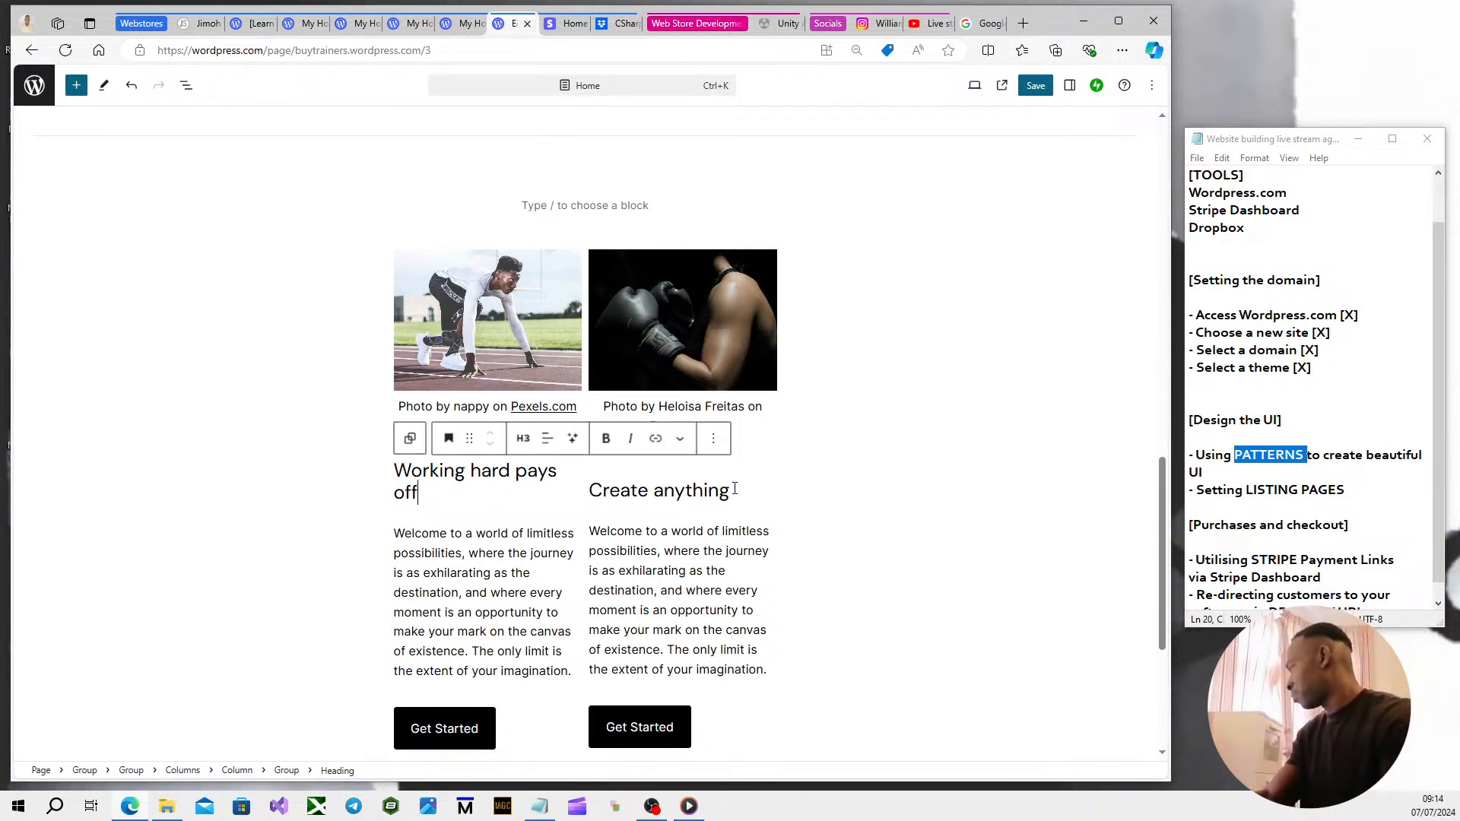
Replace the second column's "Create anything" heading with "Make your dreams a reality".
{"action": "left_click_drag", "start_coordinate": [734, 489], "coordinate": [590, 492]}
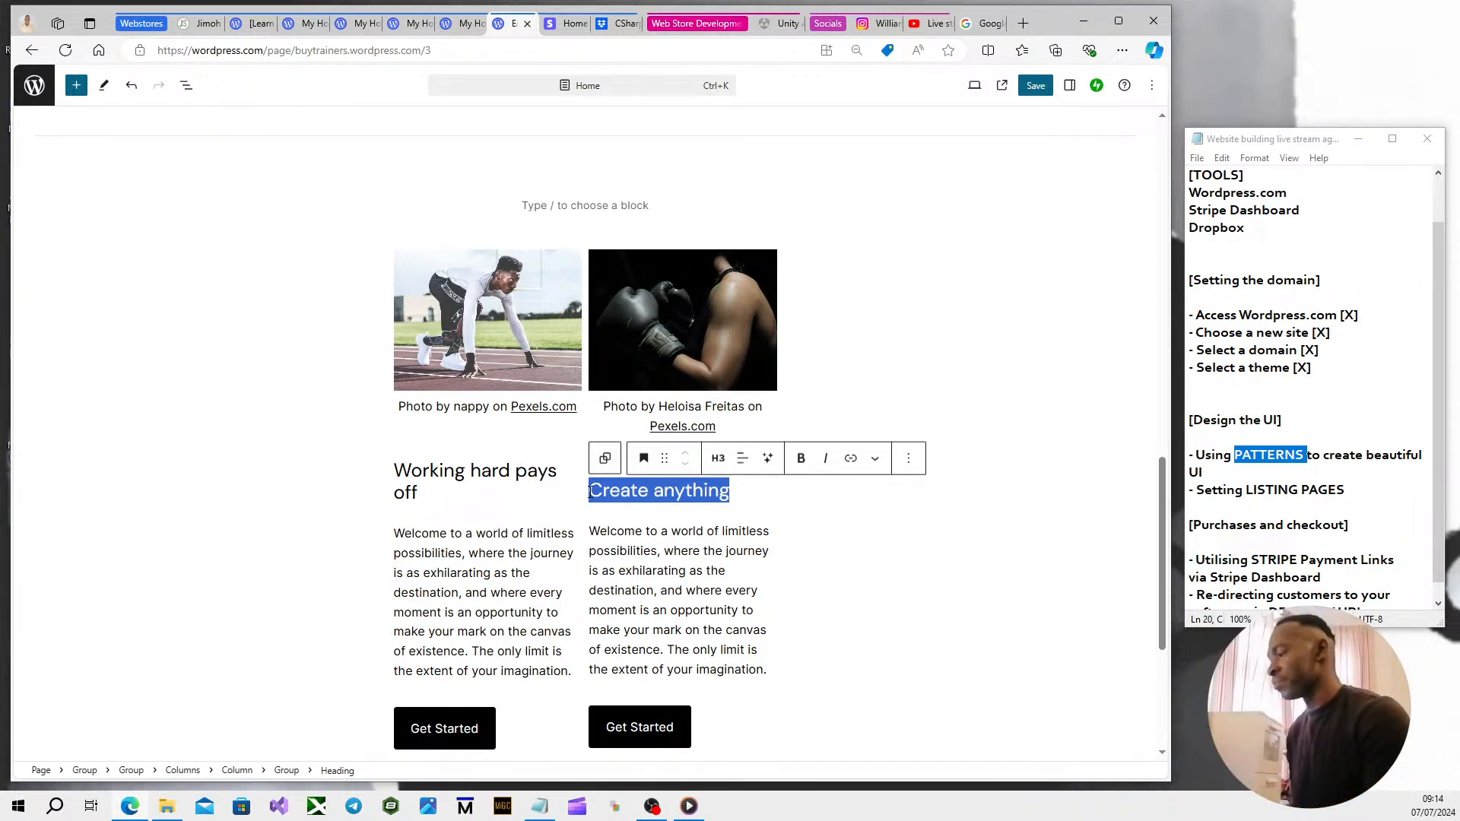
{"action": "type", "text": "Reac"}
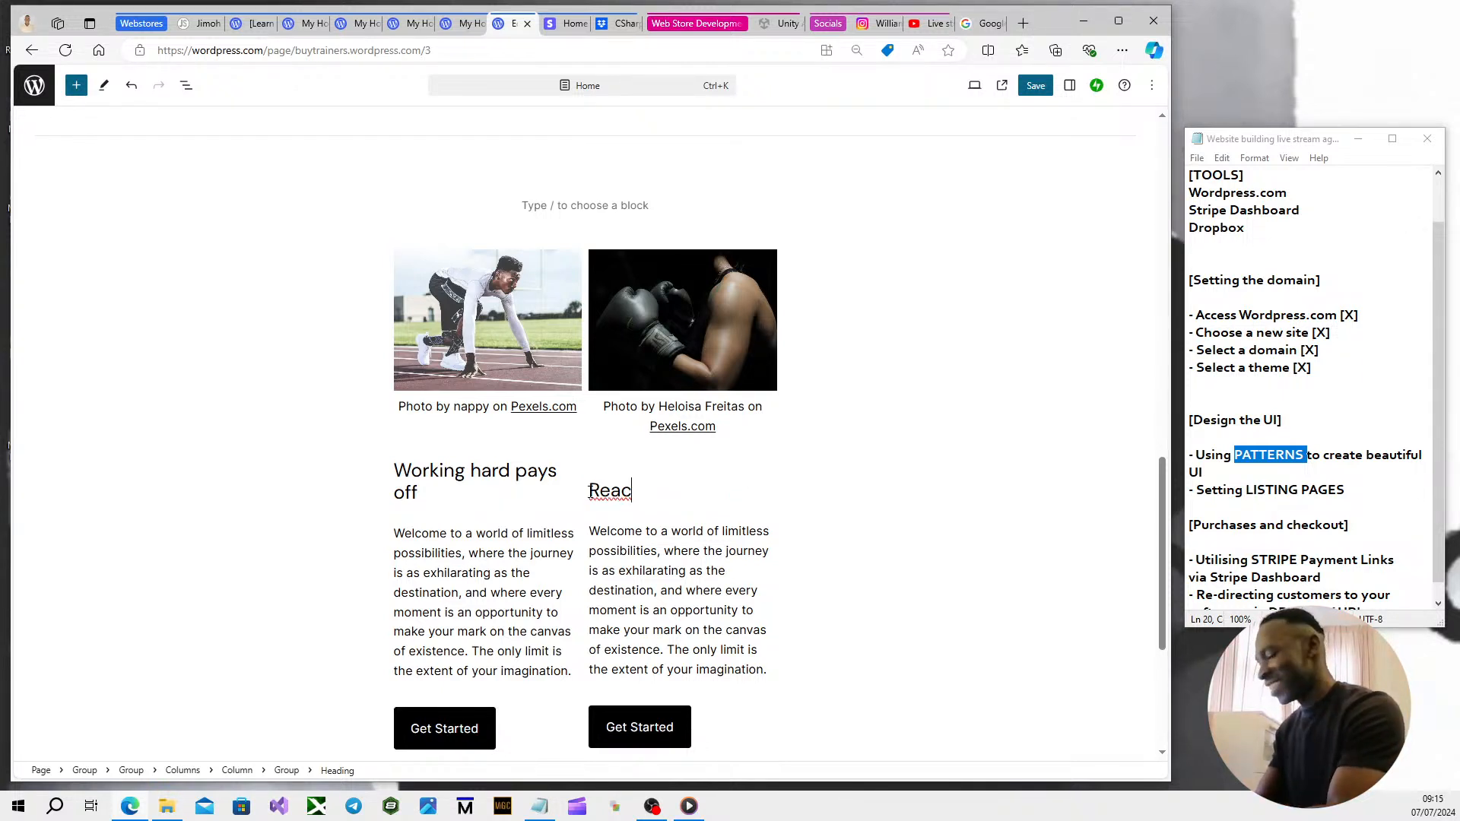
{"action": "key", "text": "BackSpace"}
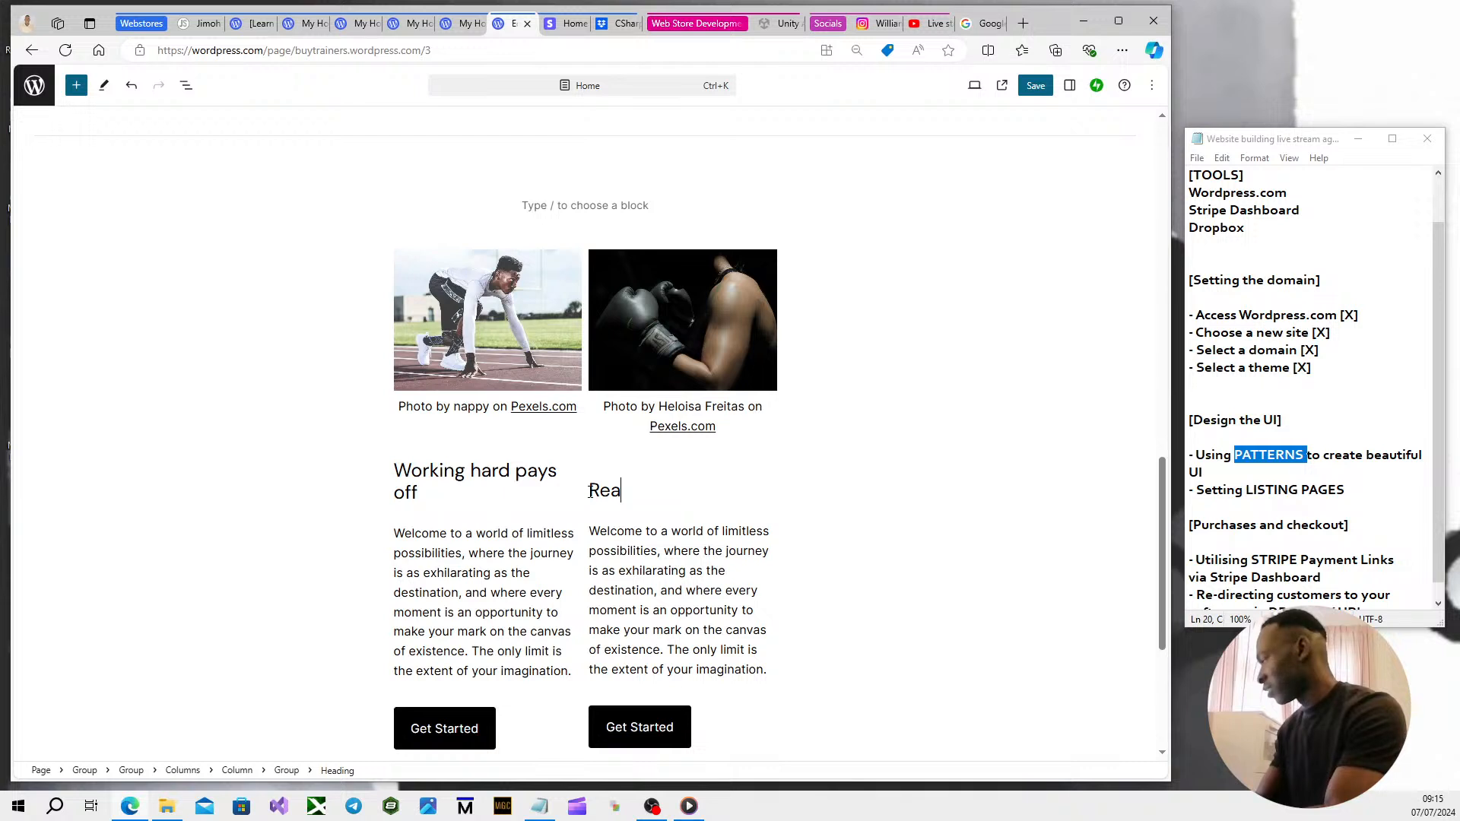
{"action": "key", "text": "BackSpace"}
{"action": "key", "text": "BackSpace"}
{"action": "key", "text": "BackSpace"}
{"action": "type", "text": "Make you"}
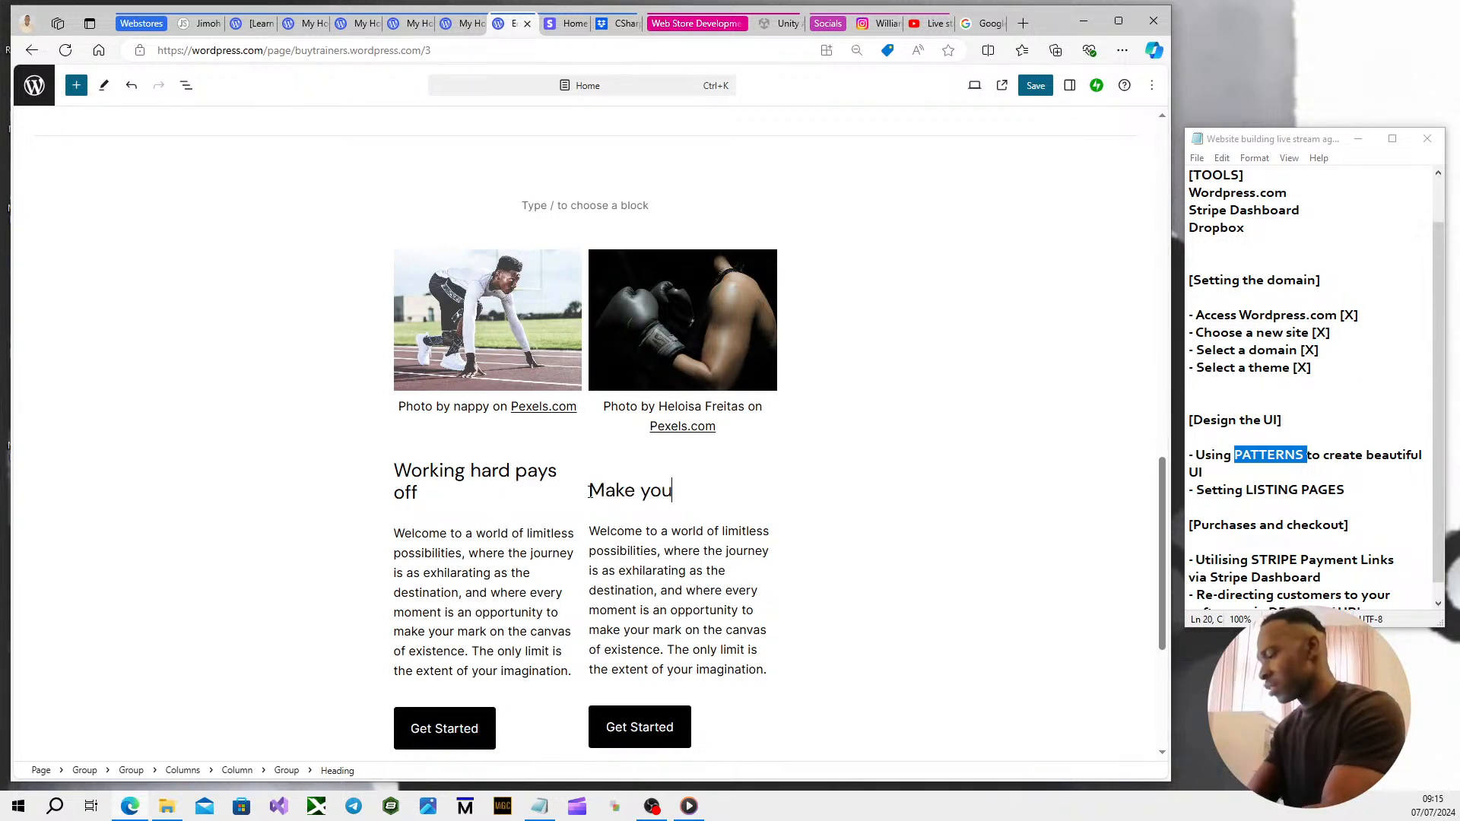
{"action": "type", "text": "r dreams a reality"}
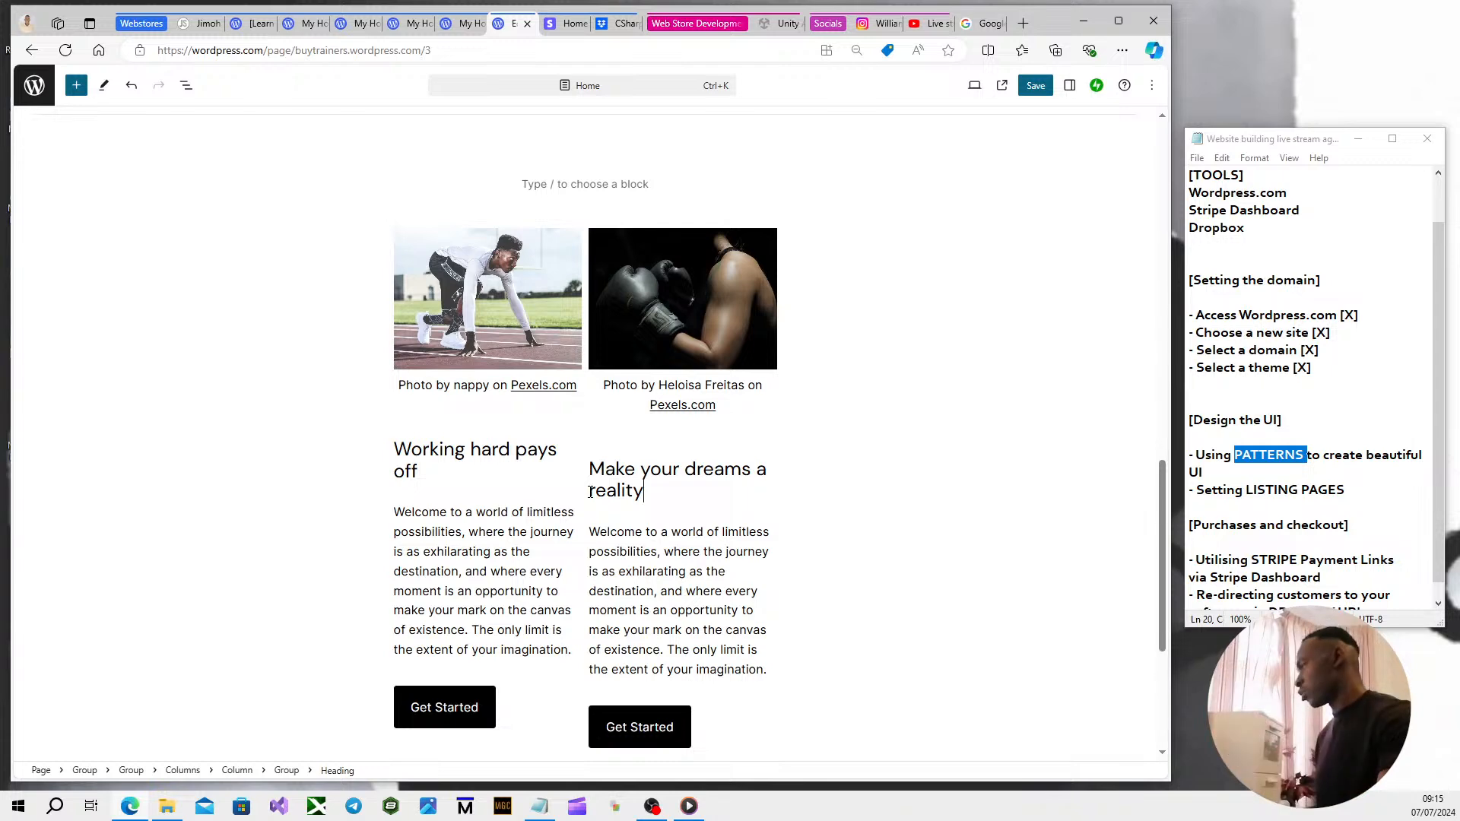
Look over the two-column section, and review the domain and UI design items of the checklist in the Notepad notes.
{"action": "scroll", "coordinate": [574, 515], "scroll_direction": "down", "scroll_amount": 1}
{"action": "scroll", "coordinate": [575, 514], "scroll_direction": "down", "scroll_amount": 2}
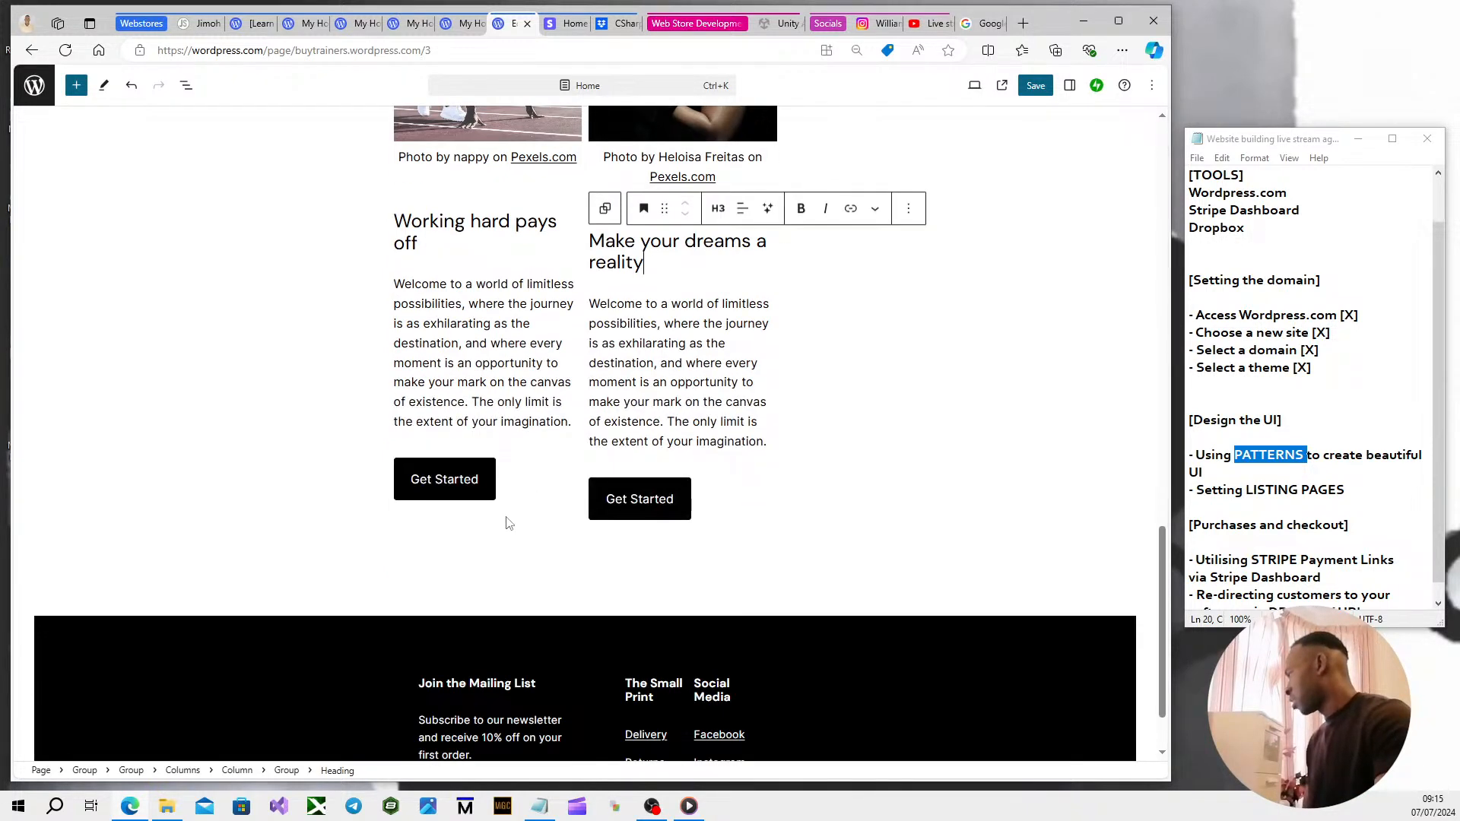
{"action": "scroll", "coordinate": [504, 521], "scroll_direction": "up", "scroll_amount": 4}
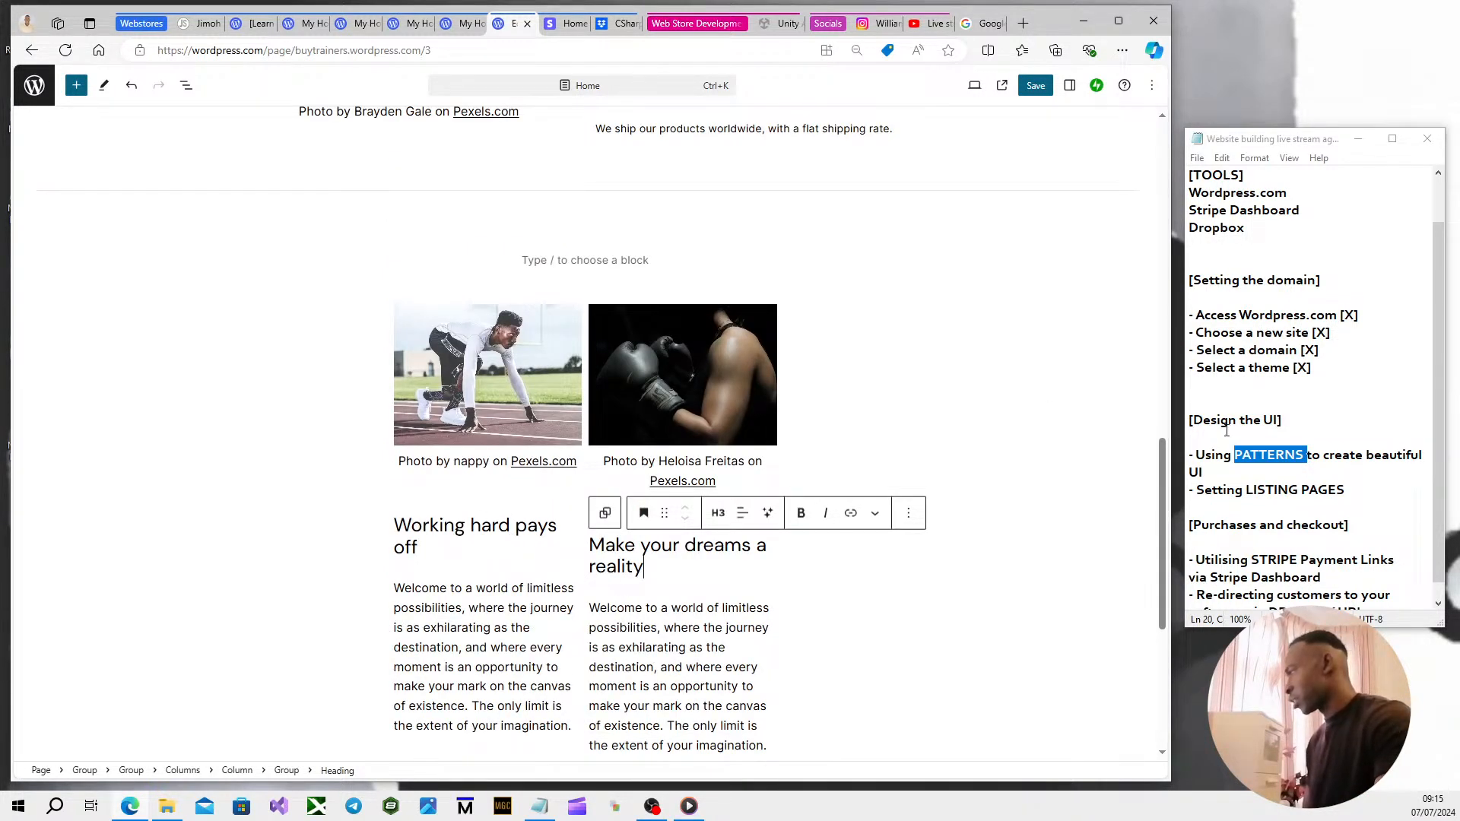
{"action": "left_click", "coordinate": [1217, 453]}
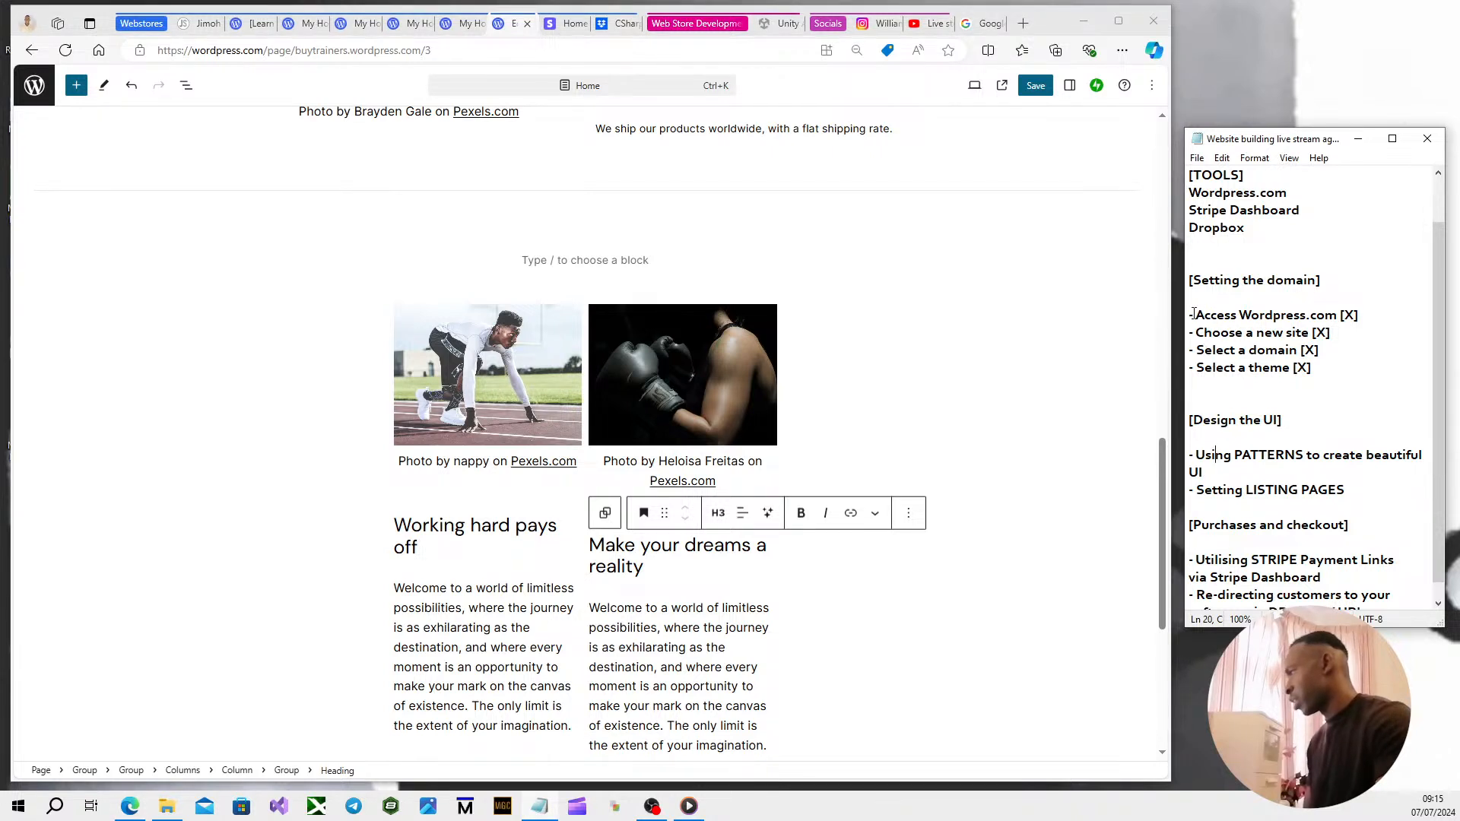
{"action": "mouse_move", "coordinate": [1193, 313]}
{"action": "left_mouse_down"}
{"action": "mouse_move", "coordinate": [1358, 315]}
{"action": "mouse_move", "coordinate": [1189, 333]}
{"action": "left_mouse_up"}
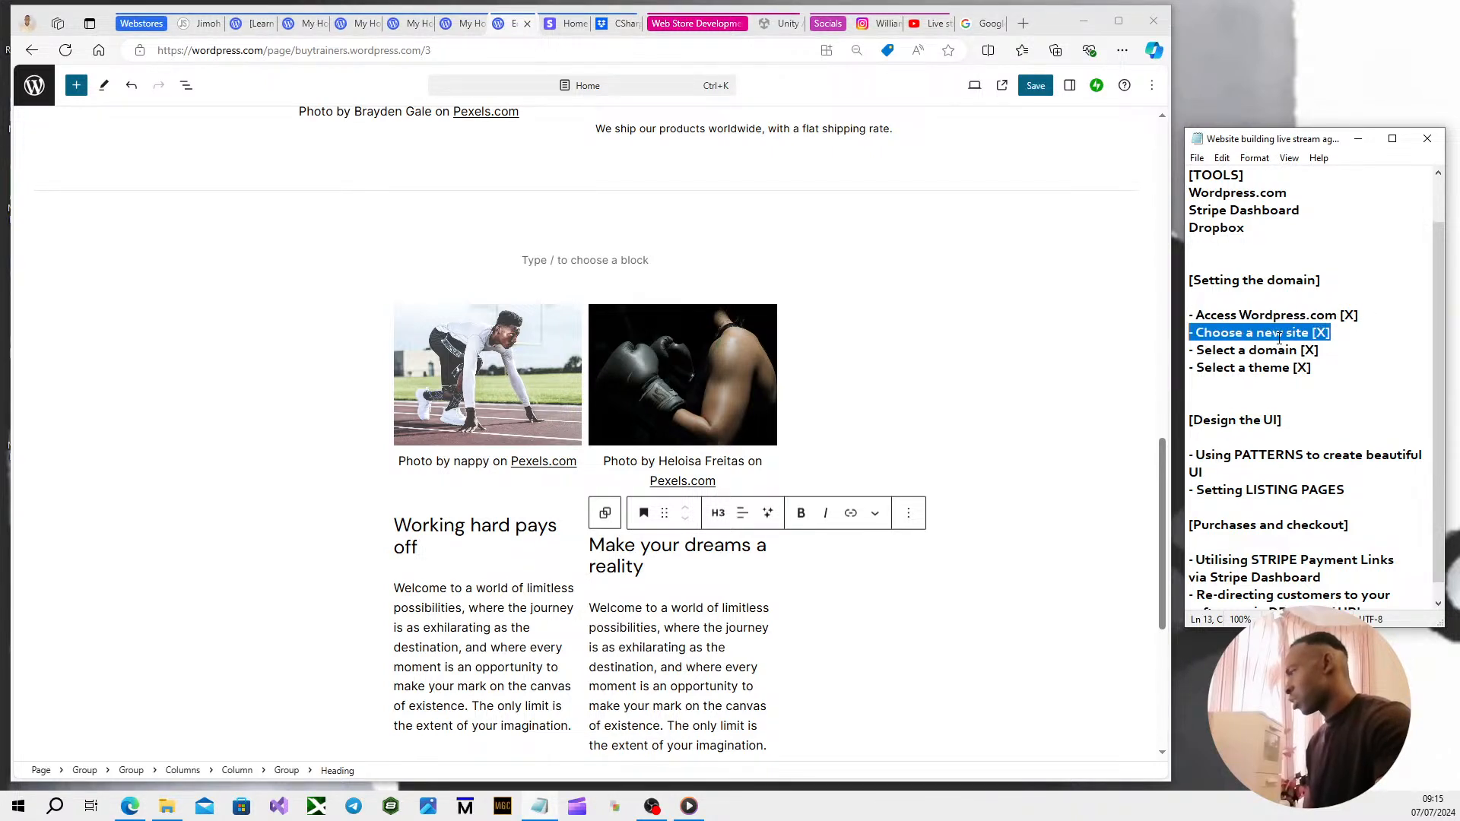
{"action": "left_click_drag", "start_coordinate": [1331, 350], "coordinate": [1182, 351]}
{"action": "left_click_drag", "start_coordinate": [1313, 368], "coordinate": [1171, 370]}
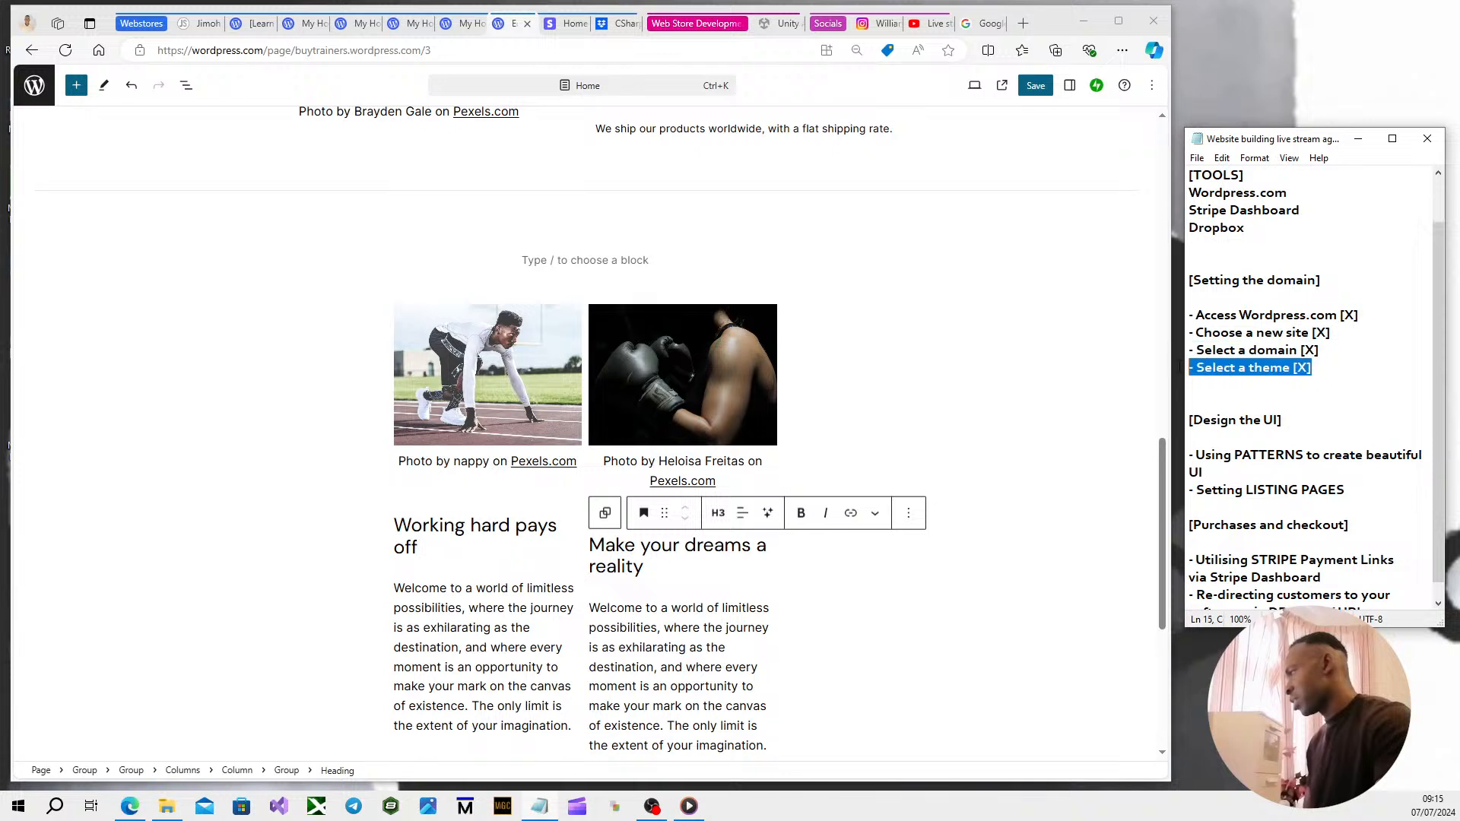
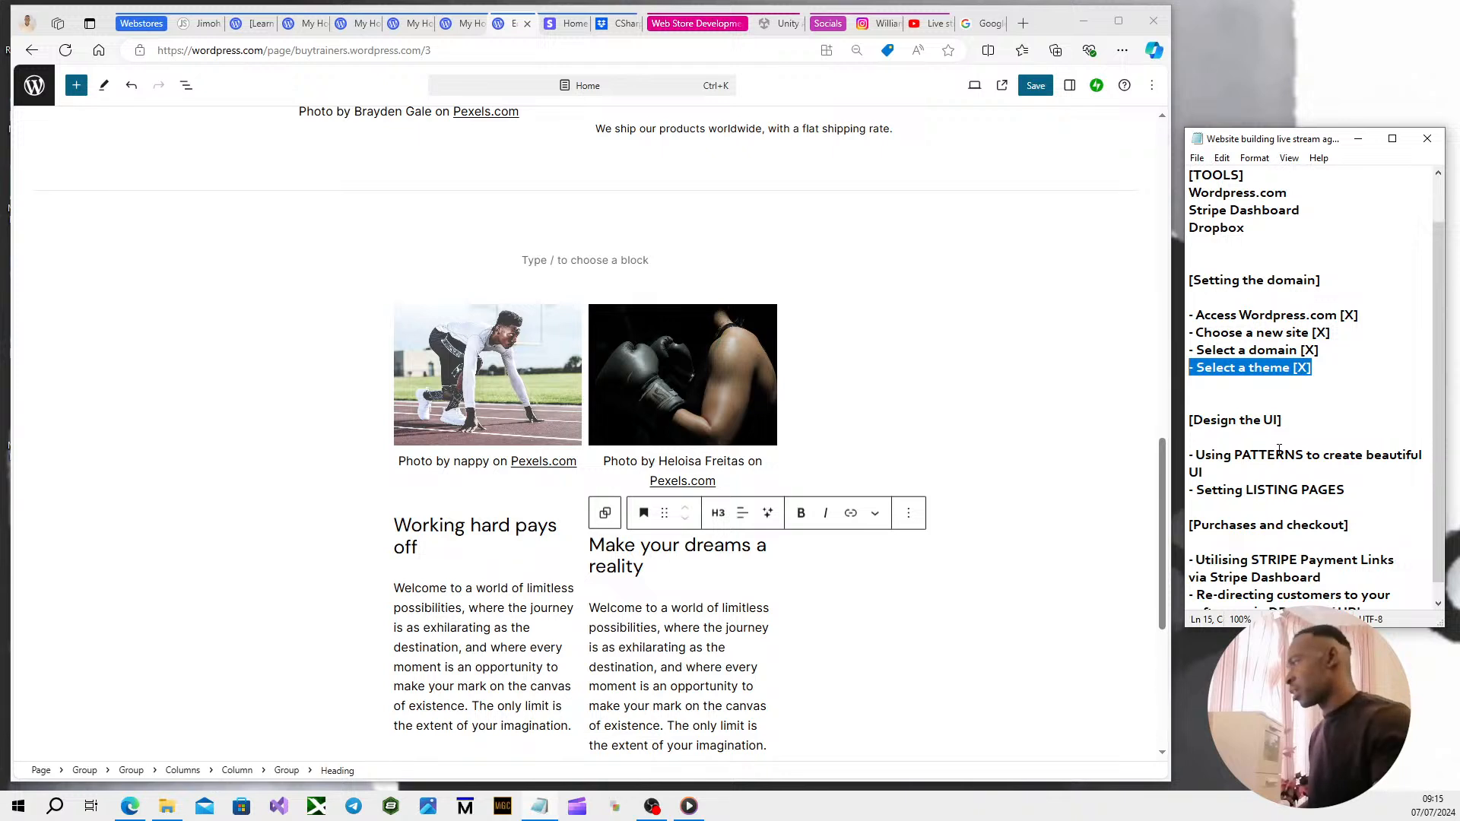
{"action": "left_click_drag", "start_coordinate": [1211, 469], "coordinate": [1350, 491]}
{"action": "left_click", "coordinate": [1235, 490]}
Save the changes to the Home page.
{"action": "left_click", "coordinate": [1053, 512]}
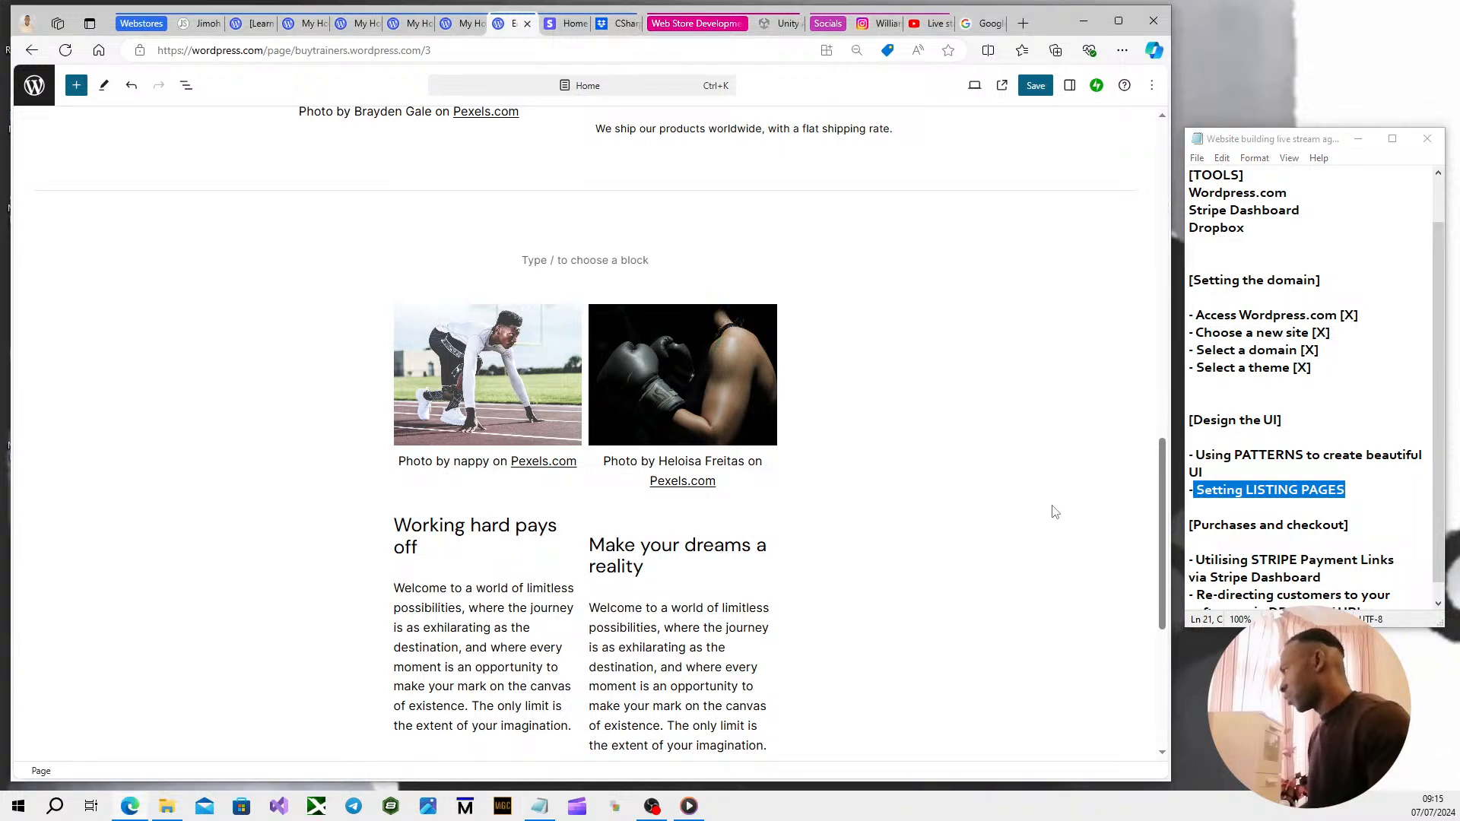
{"action": "key", "text": "ctrl+s"}
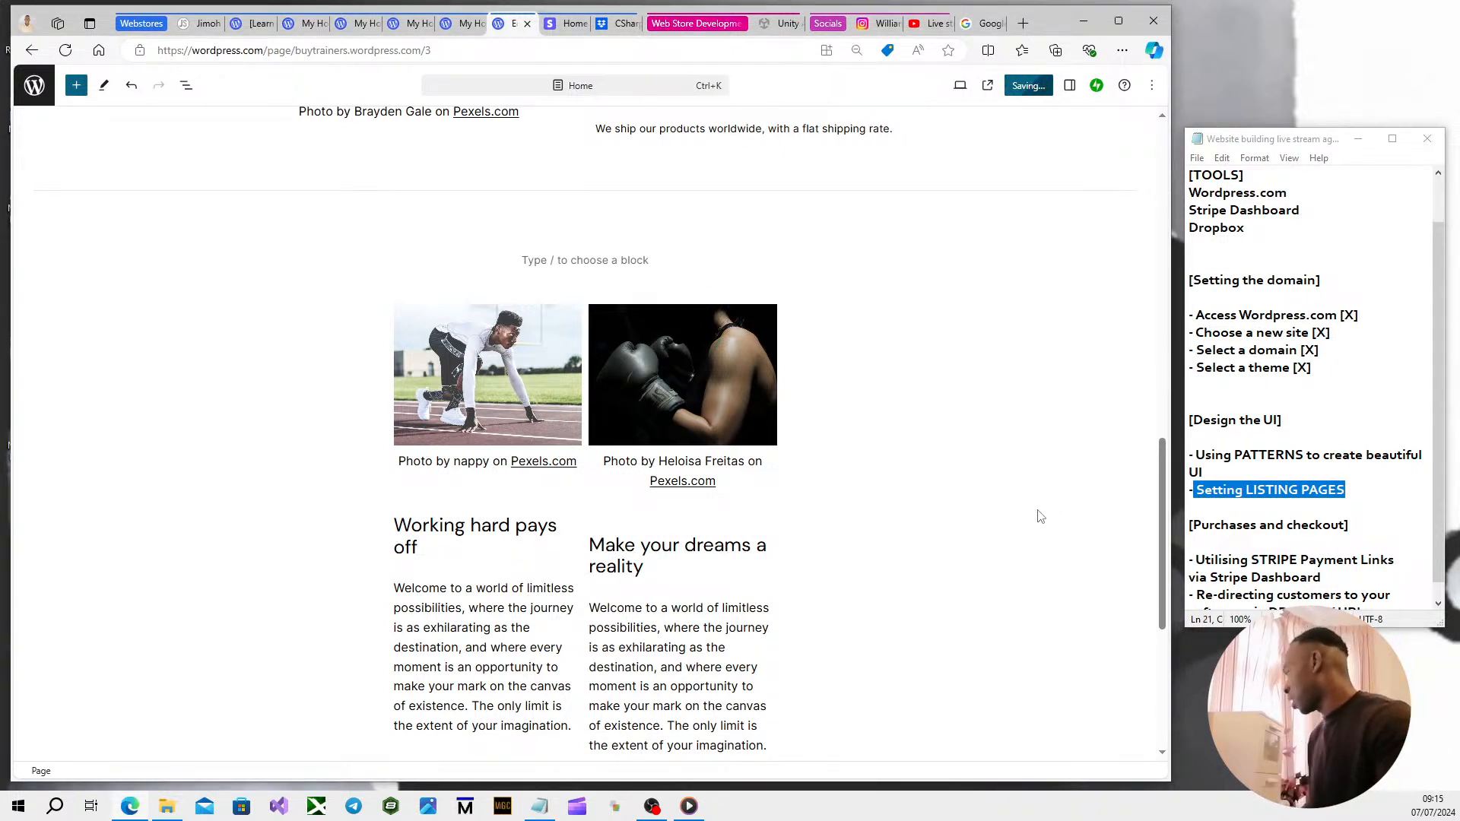
{"action": "left_click", "coordinate": [1300, 472]}
View the published homepage in a new tab, from the hero banner down to the two-column athlete section.
{"action": "left_click", "coordinate": [146, 749]}
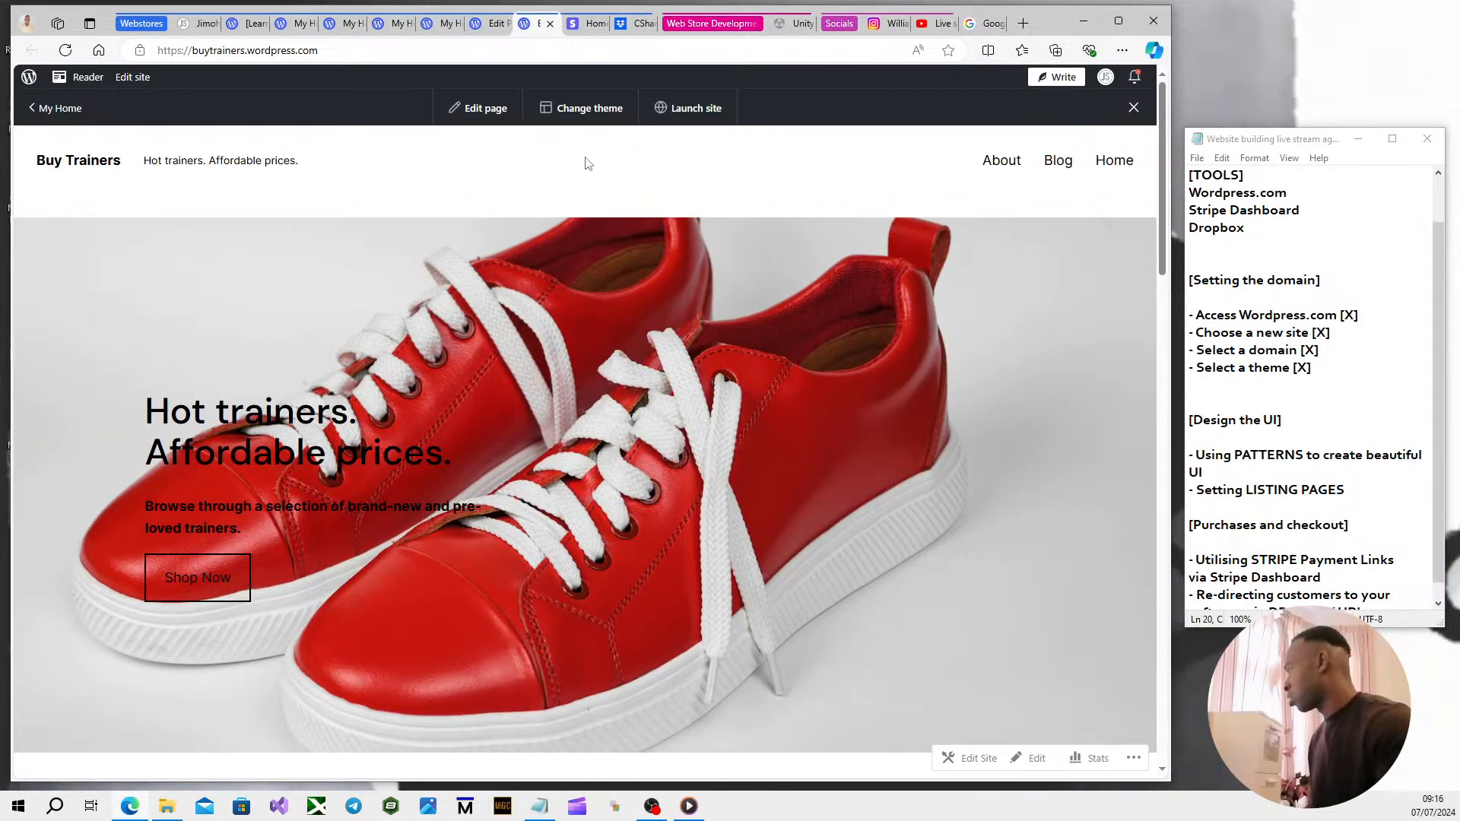
{"action": "scroll", "coordinate": [473, 378], "scroll_direction": "down", "scroll_amount": 5}
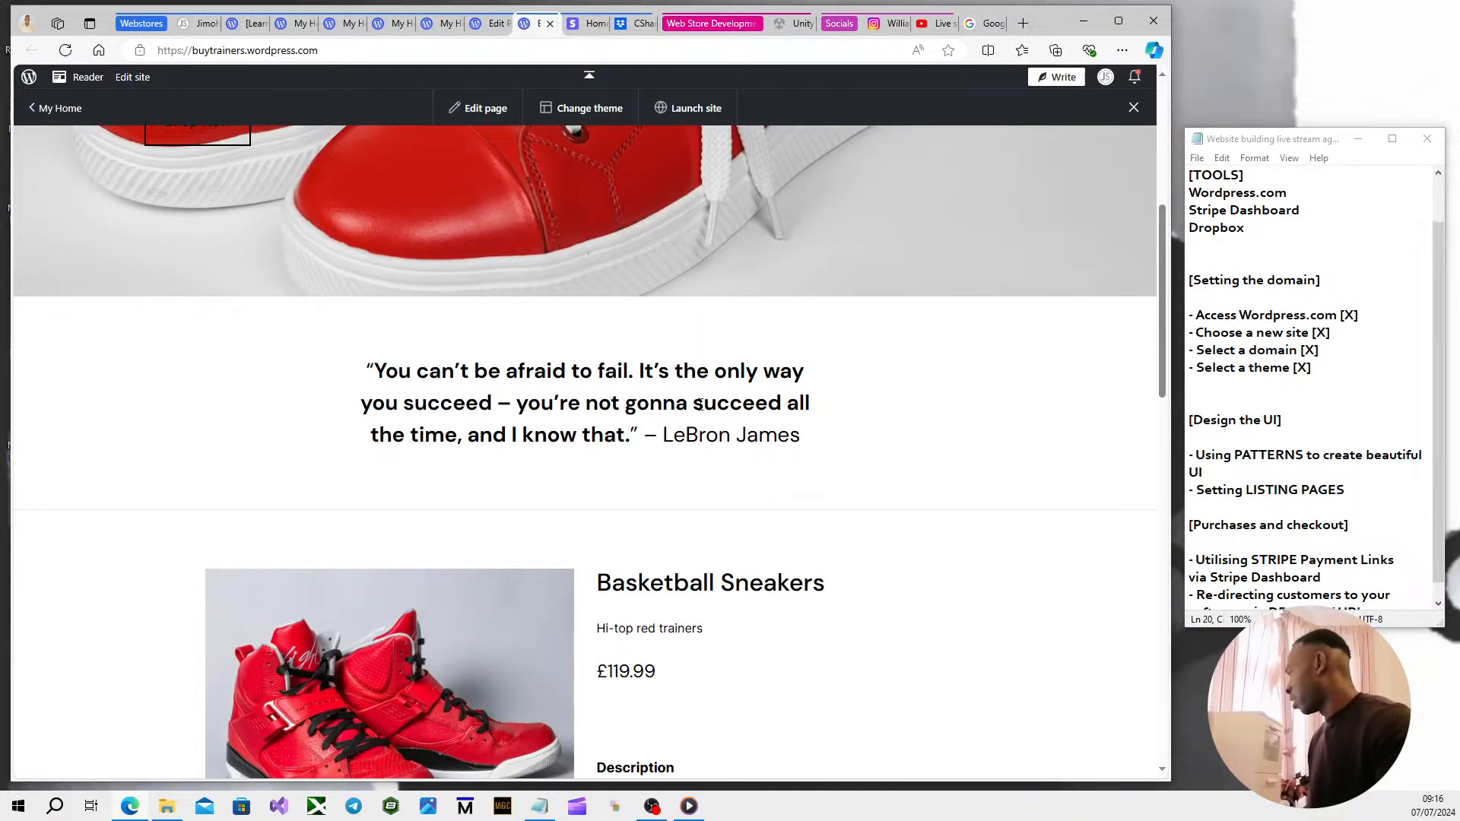
{"action": "scroll", "coordinate": [622, 405], "scroll_direction": "down", "scroll_amount": 4}
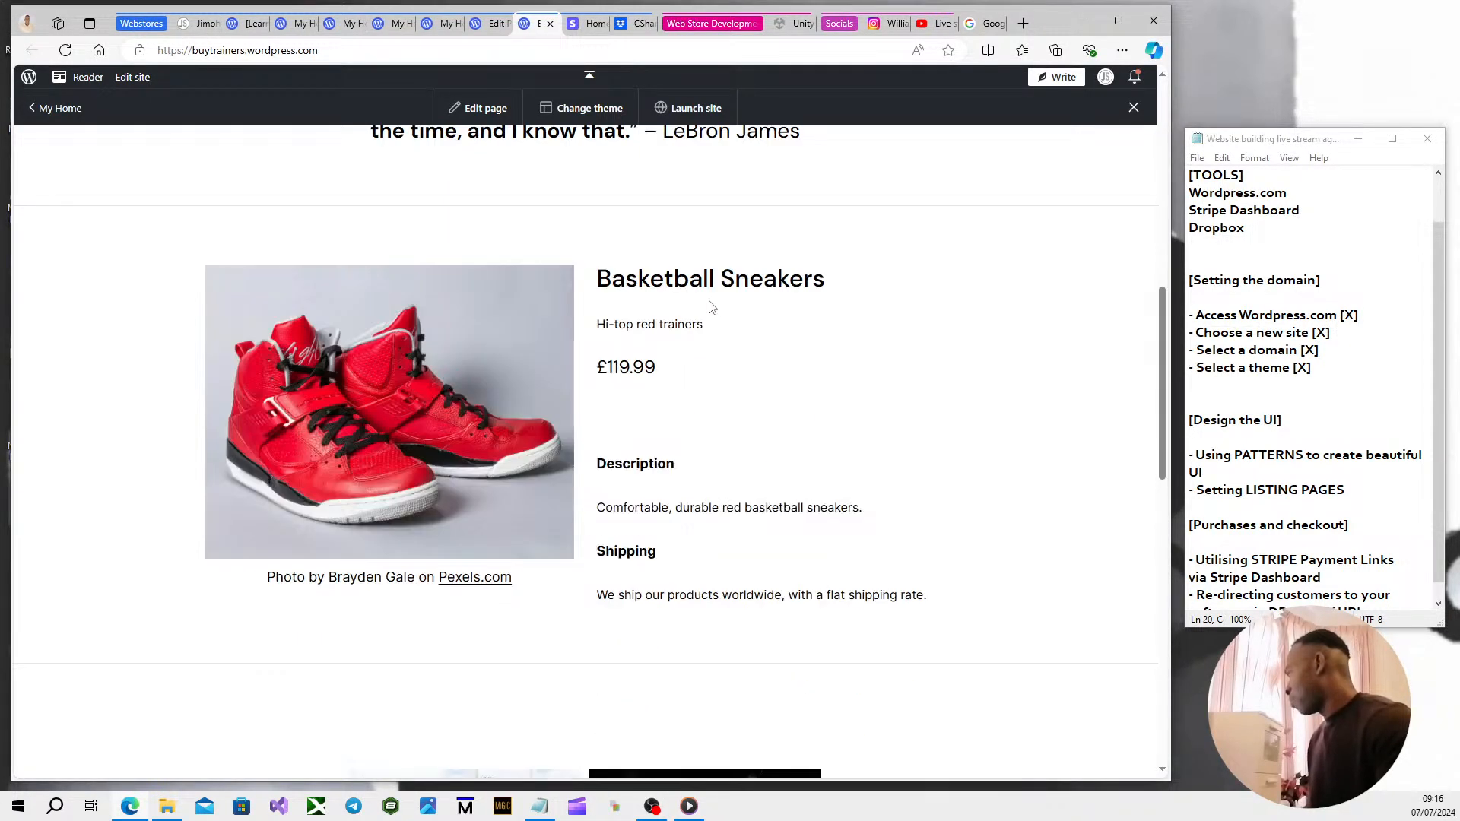
{"action": "scroll", "coordinate": [643, 346], "scroll_direction": "down", "scroll_amount": 2}
{"action": "scroll", "coordinate": [583, 337], "scroll_direction": "down", "scroll_amount": 5}
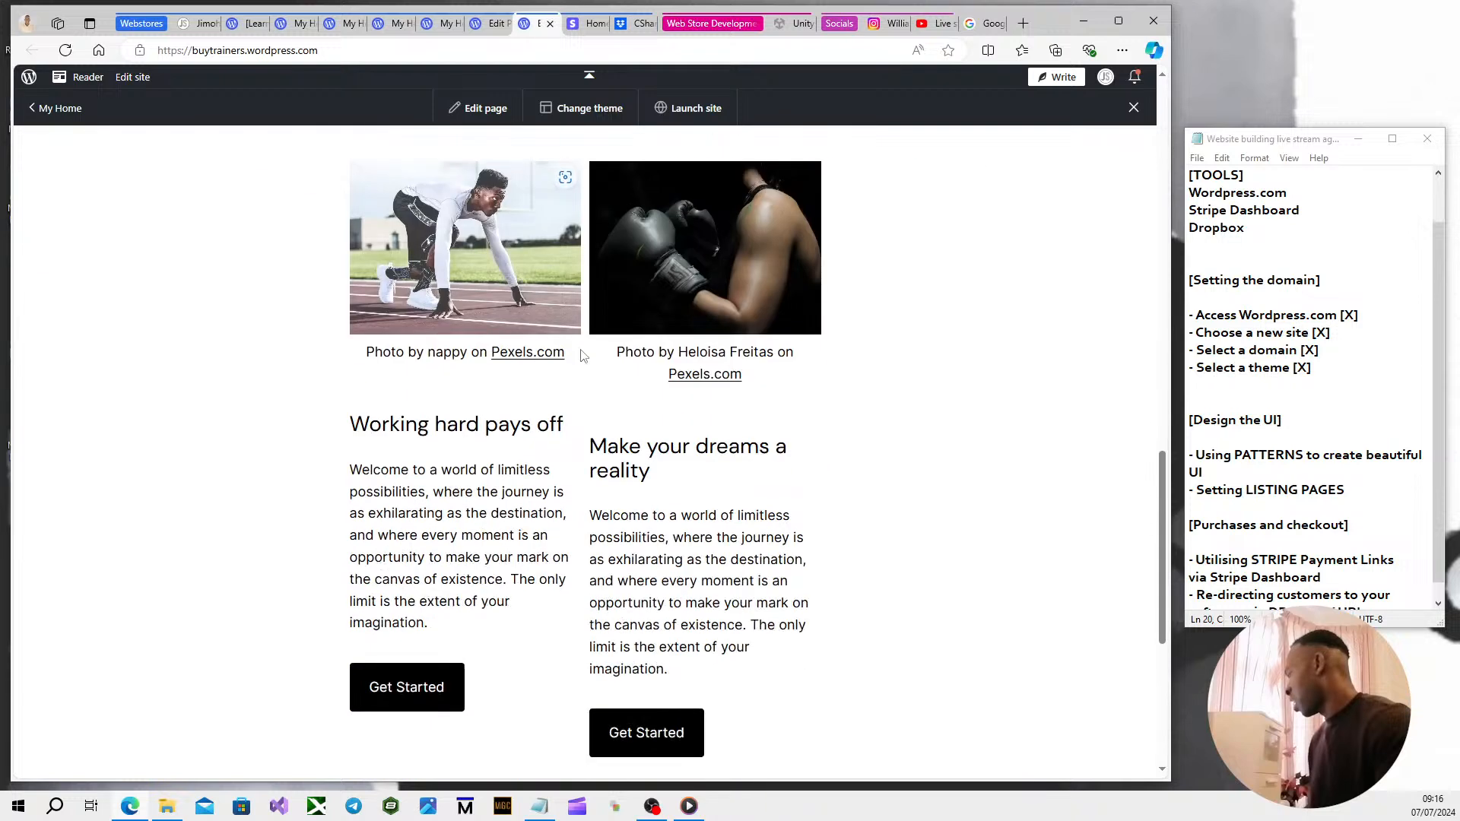
Look over the rest of the published homepage, from the two-column section back up to the Basketball Sneakers listing.
{"action": "scroll", "coordinate": [580, 363], "scroll_direction": "down", "scroll_amount": 3}
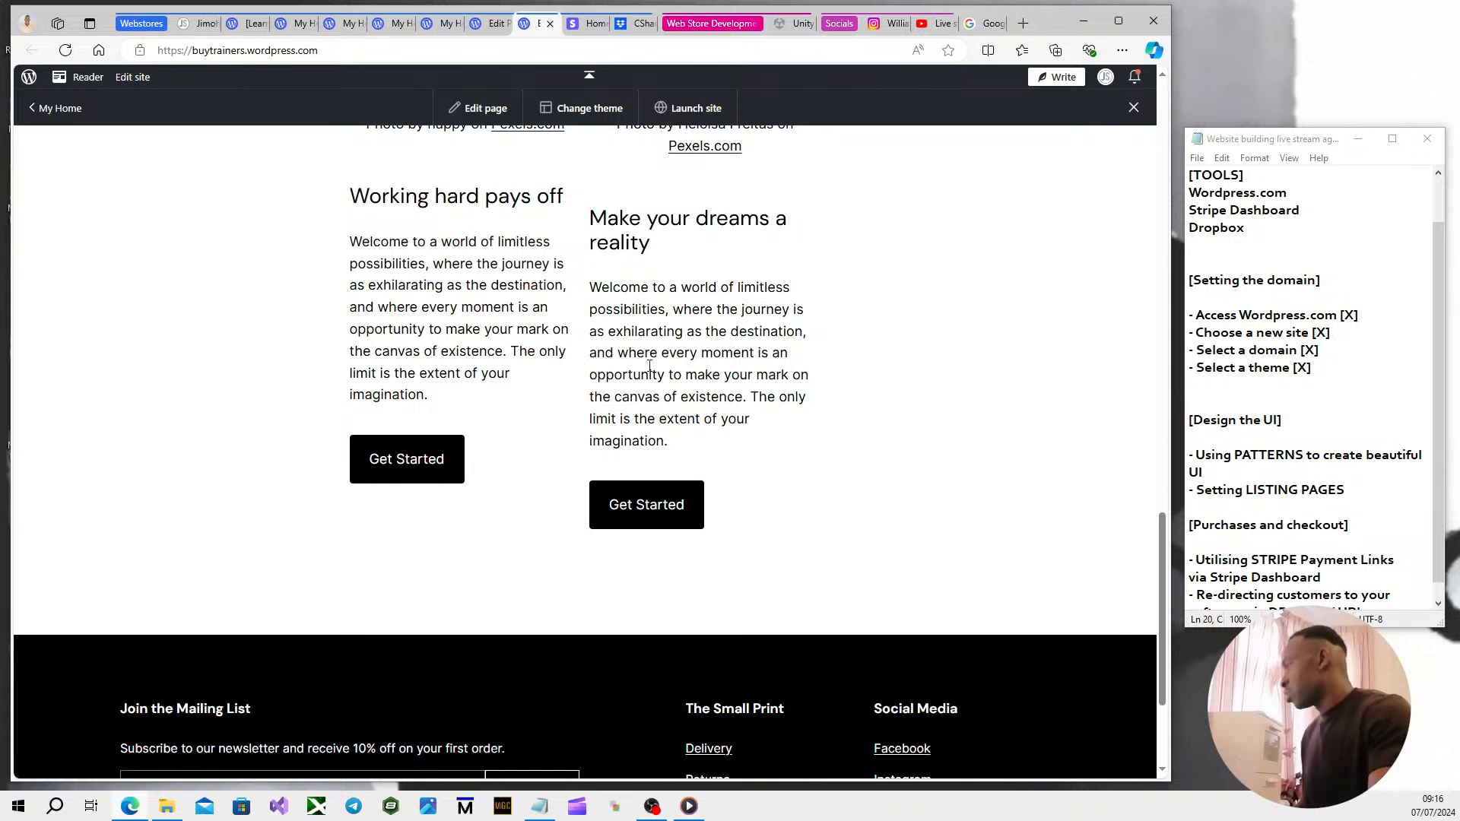
{"action": "left_click_drag", "start_coordinate": [1349, 495], "coordinate": [1190, 473]}
{"action": "left_click", "coordinate": [1234, 473]}
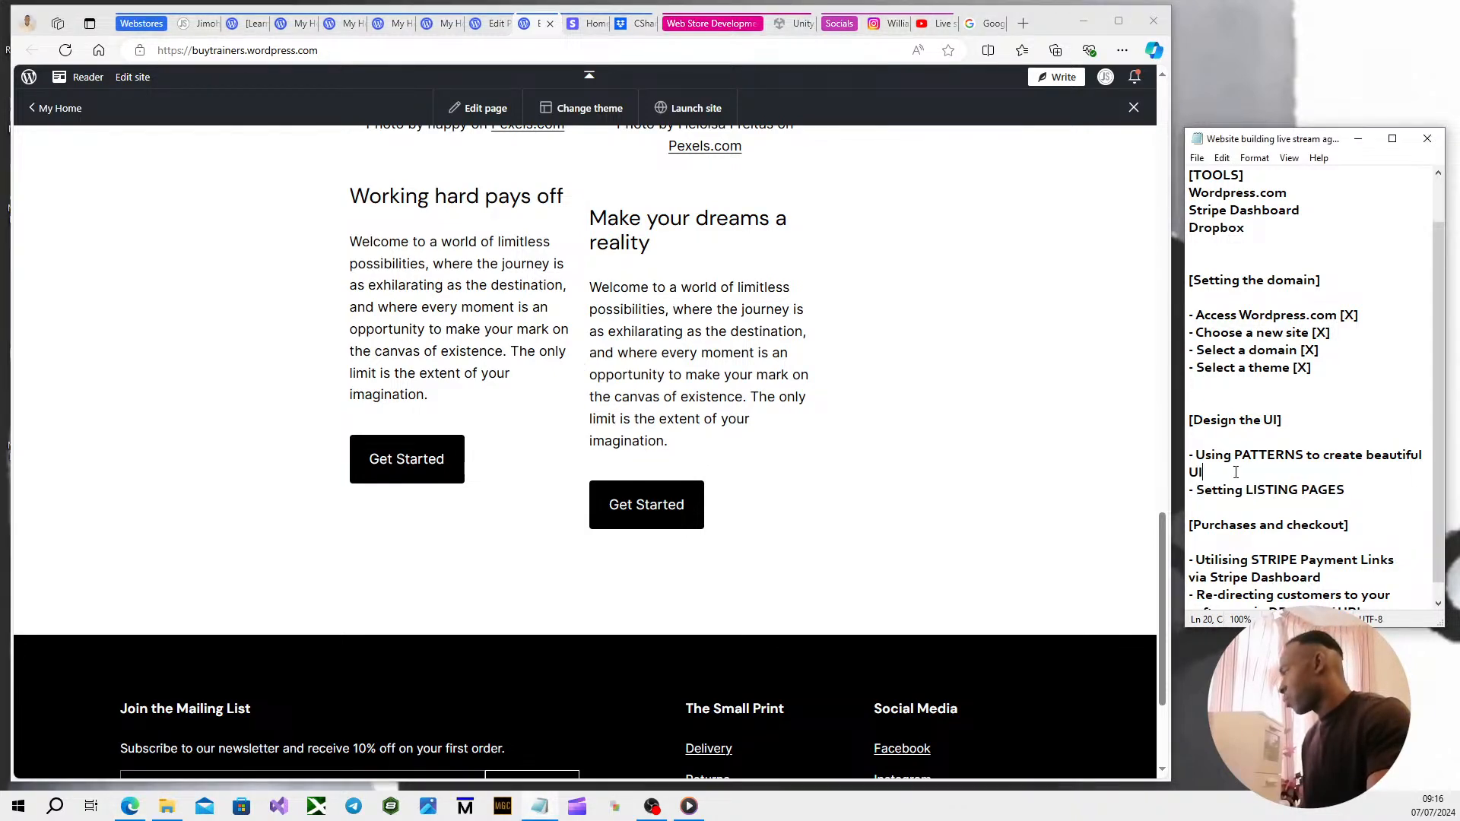
{"action": "scroll", "coordinate": [526, 350], "scroll_direction": "up", "scroll_amount": 12}
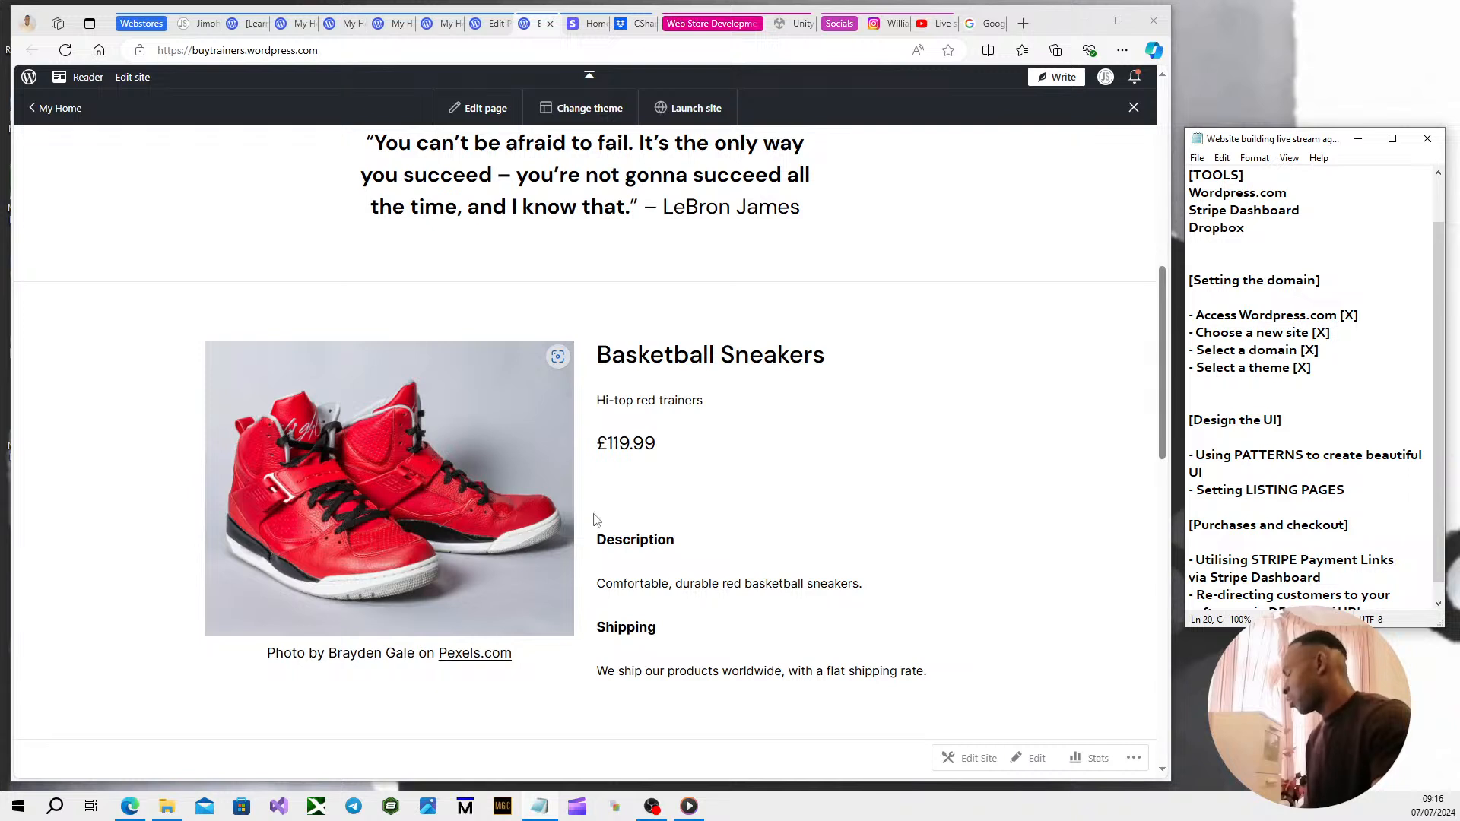
{"action": "left_click", "coordinate": [482, 455]}
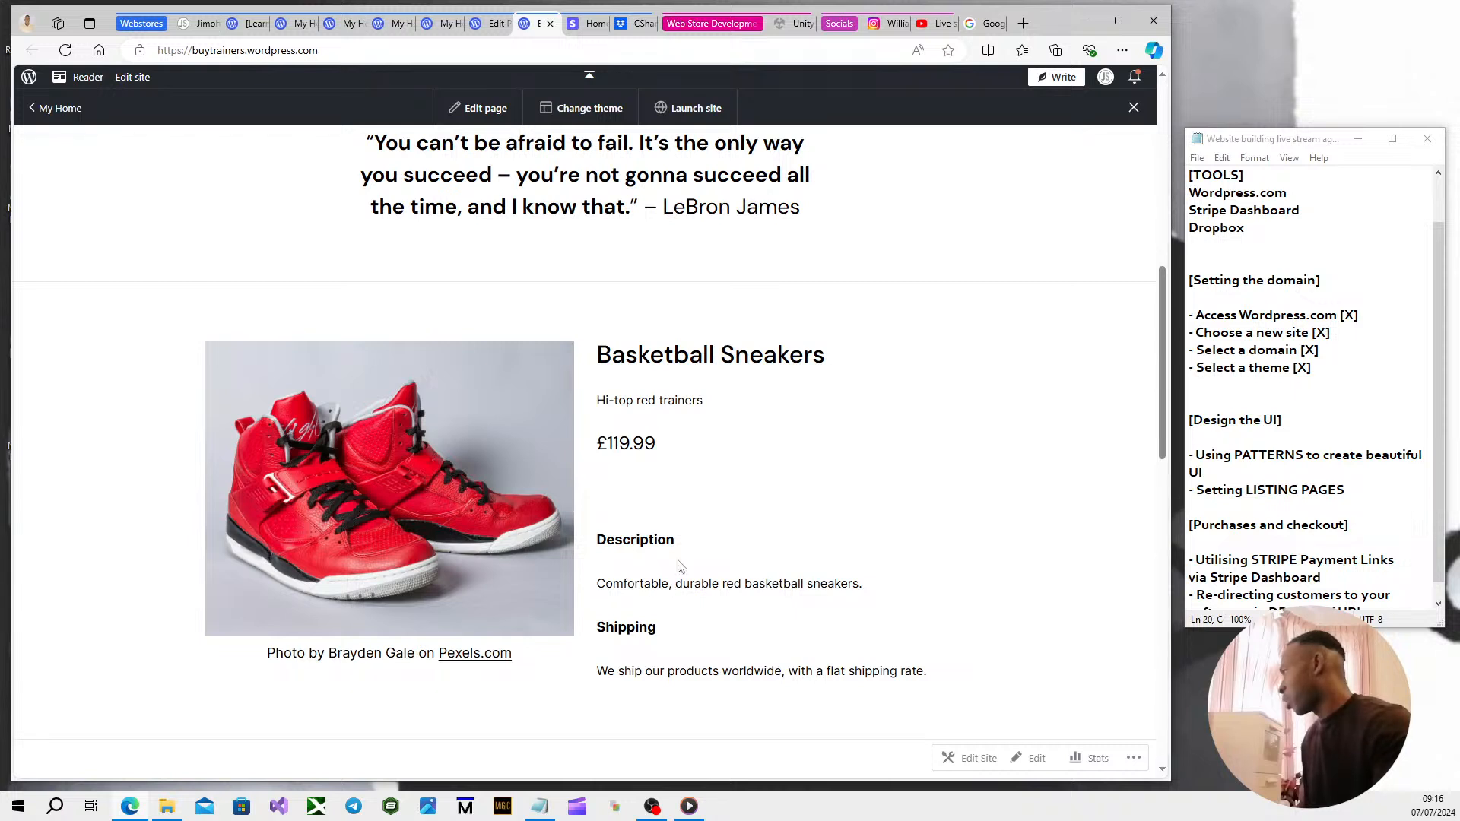
Mark the "Using PATTERNS to create beautiful UI" item in the Notepad checklist with [X] and save the notes.
{"action": "left_click", "coordinate": [1260, 473]}
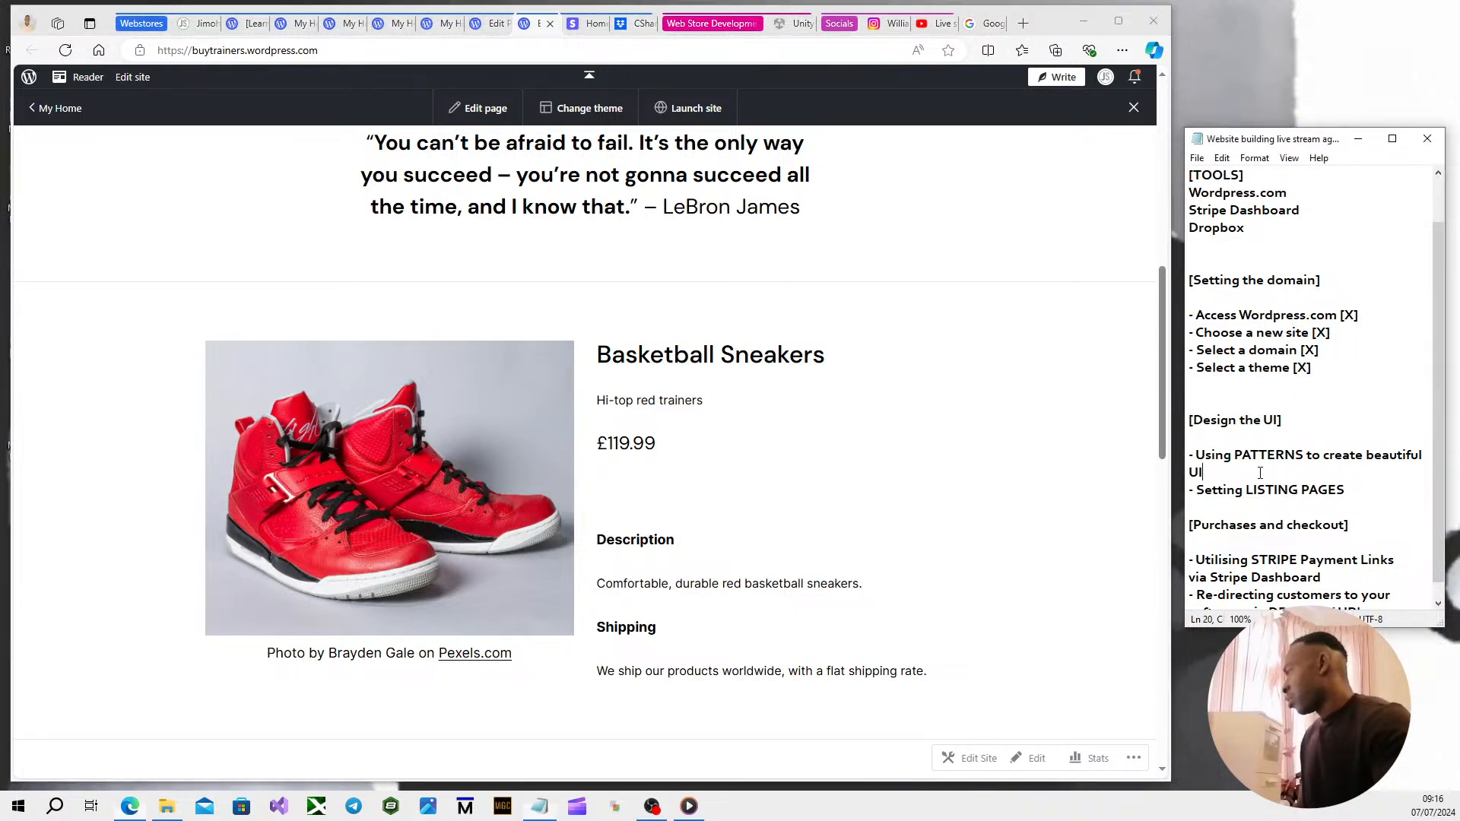
{"action": "type", "text": "[X]"}
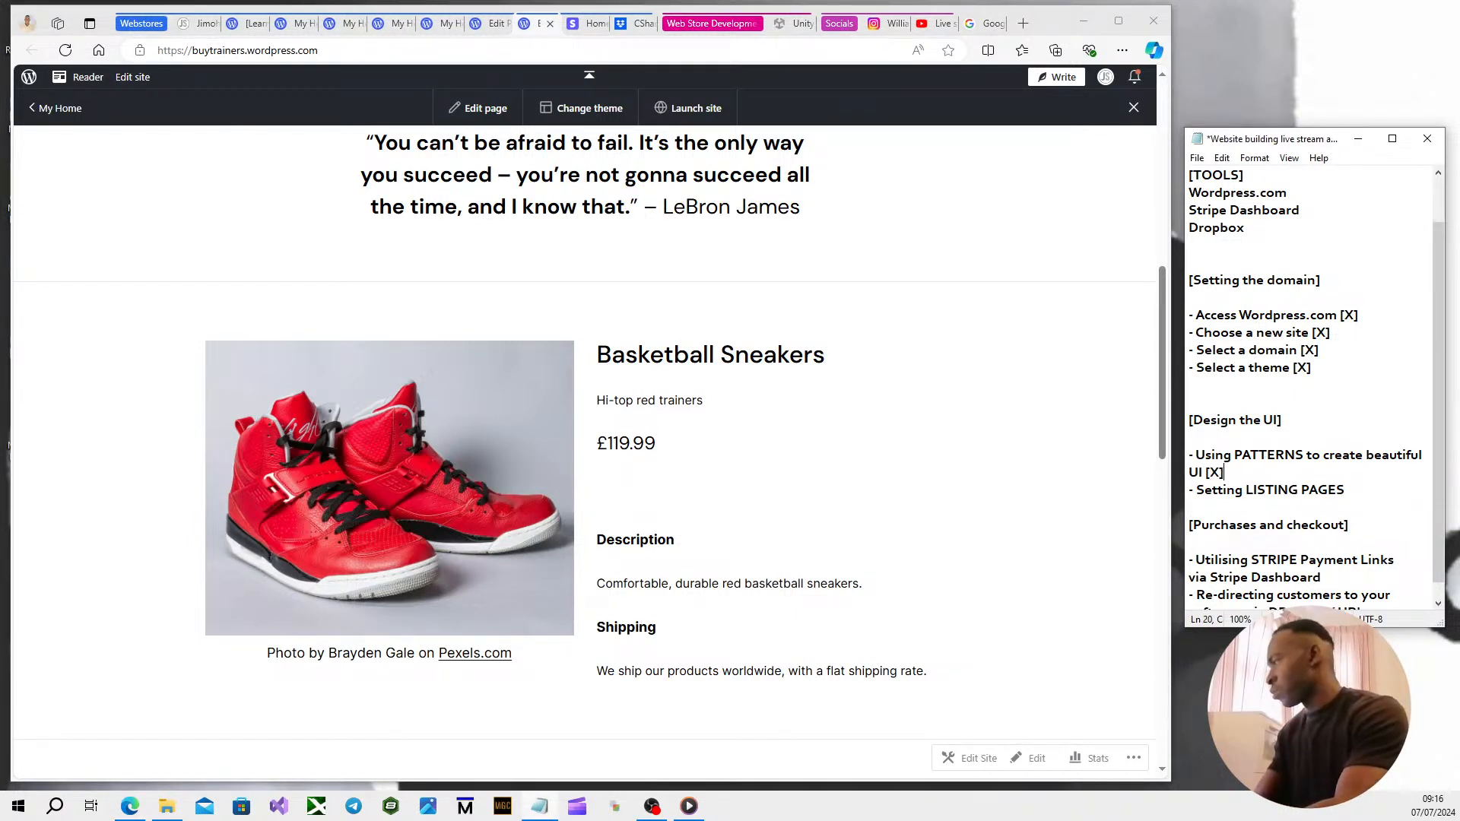
{"action": "key", "text": "ctrl+s"}
{"action": "key", "text": "Down"}
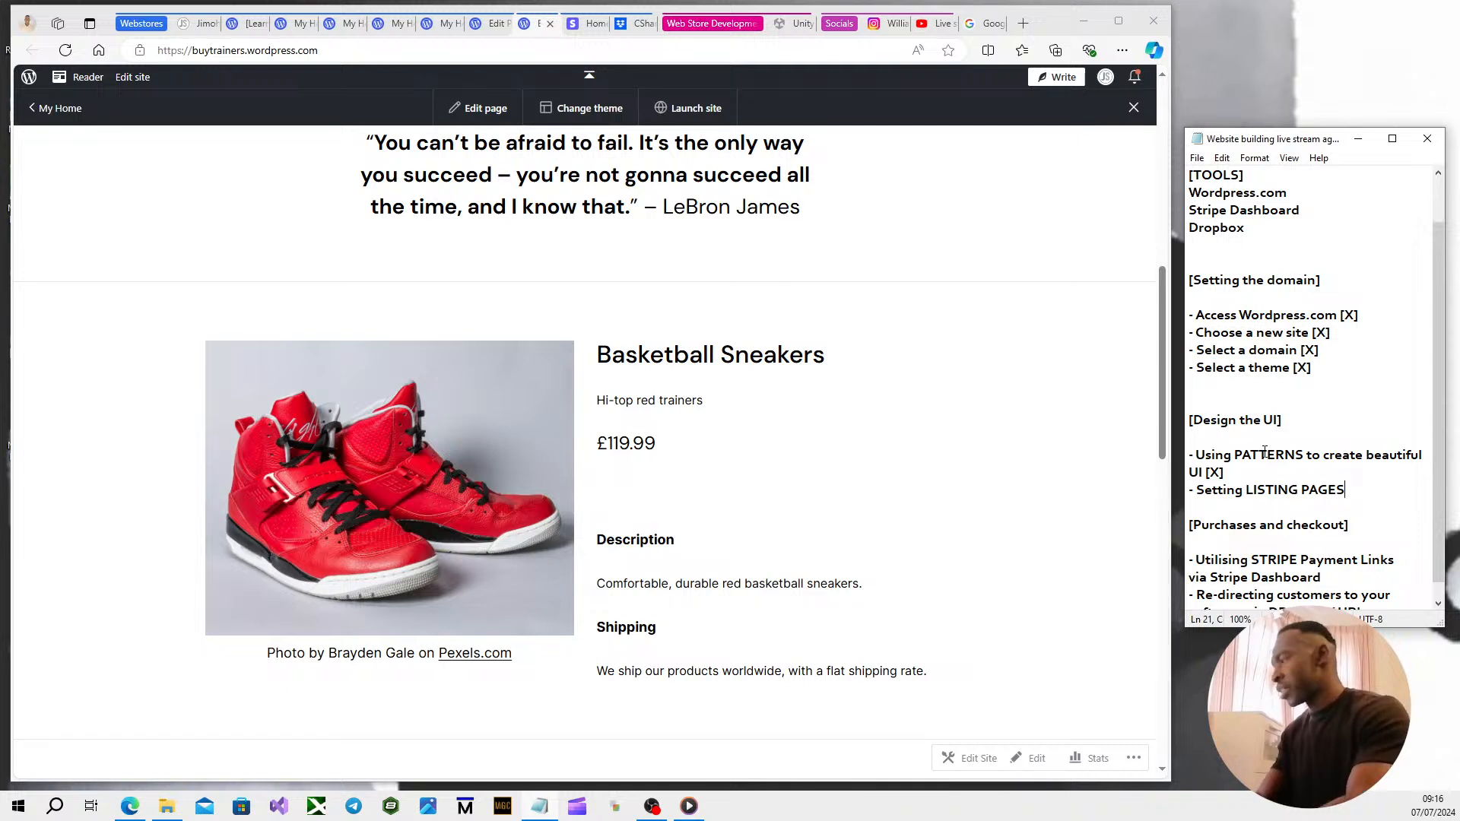
{"action": "type", "text": "(via"}
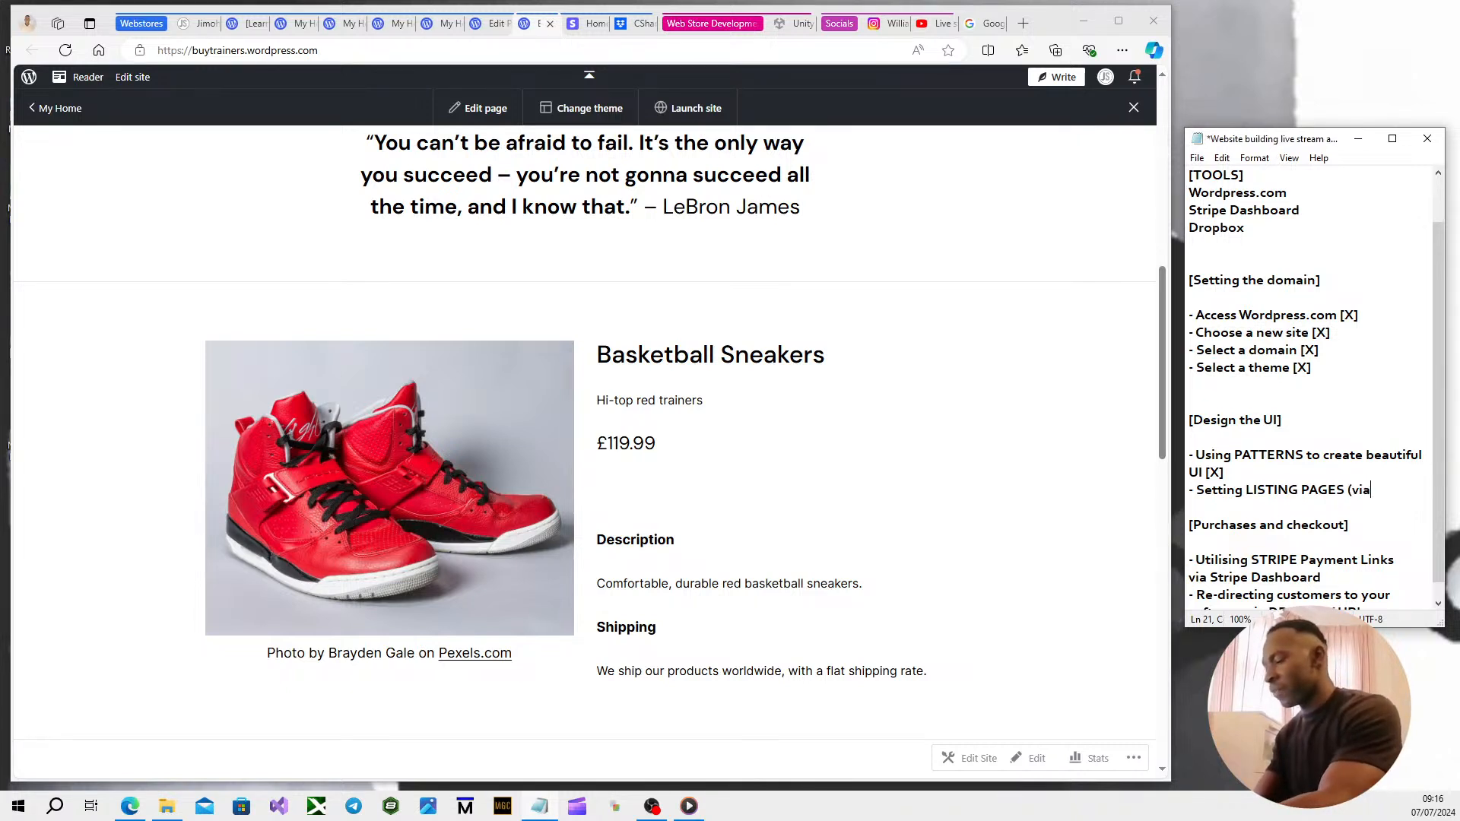
{"action": "key", "text": "BackSpace"}
{"action": "key", "text": "BackSpace"}
{"action": "key", "text": "BackSpace"}
{"action": "key", "text": "BackSpace"}
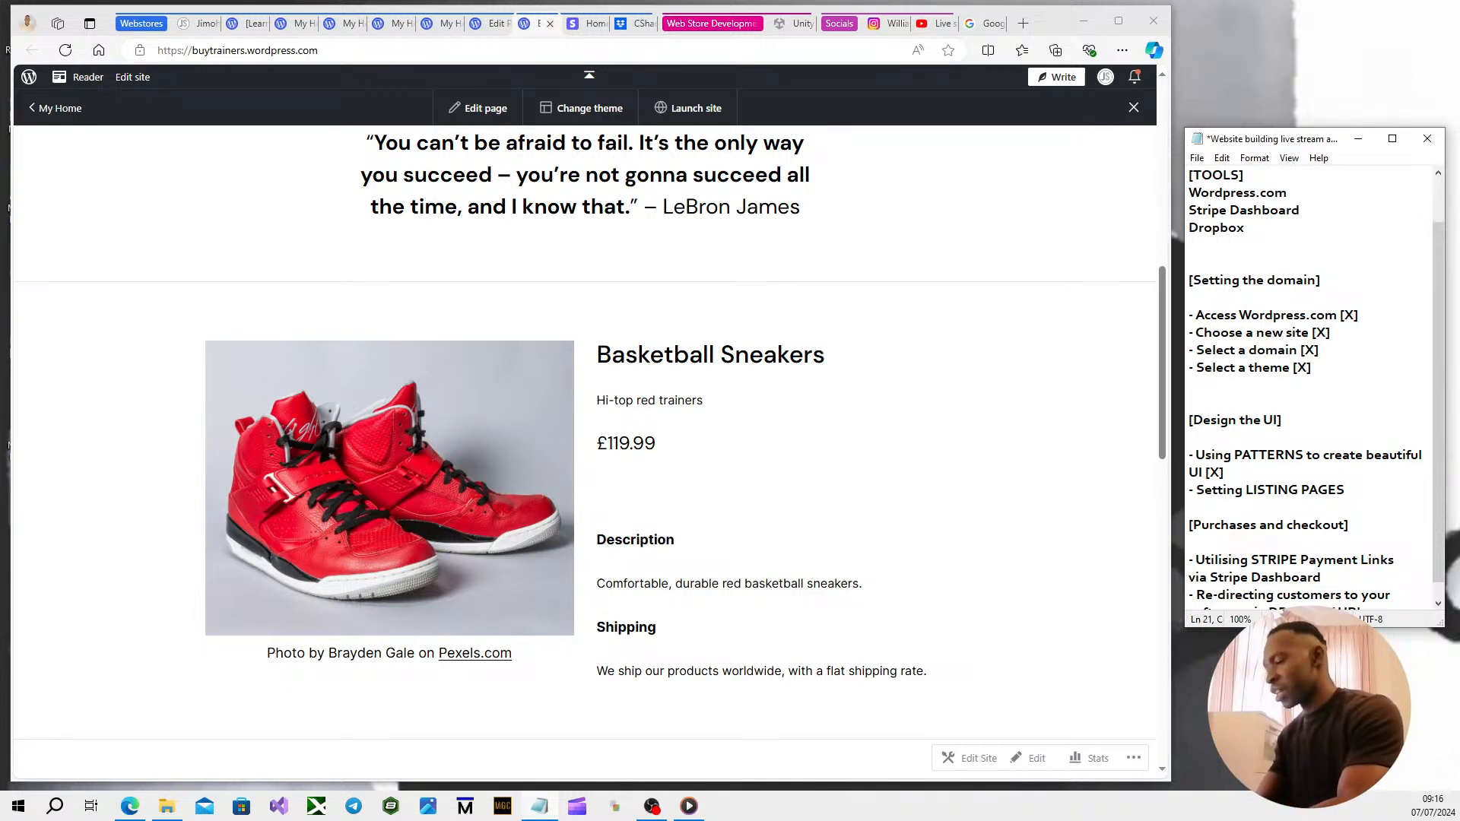
{"action": "type", "text": "/CHECKOUT"}
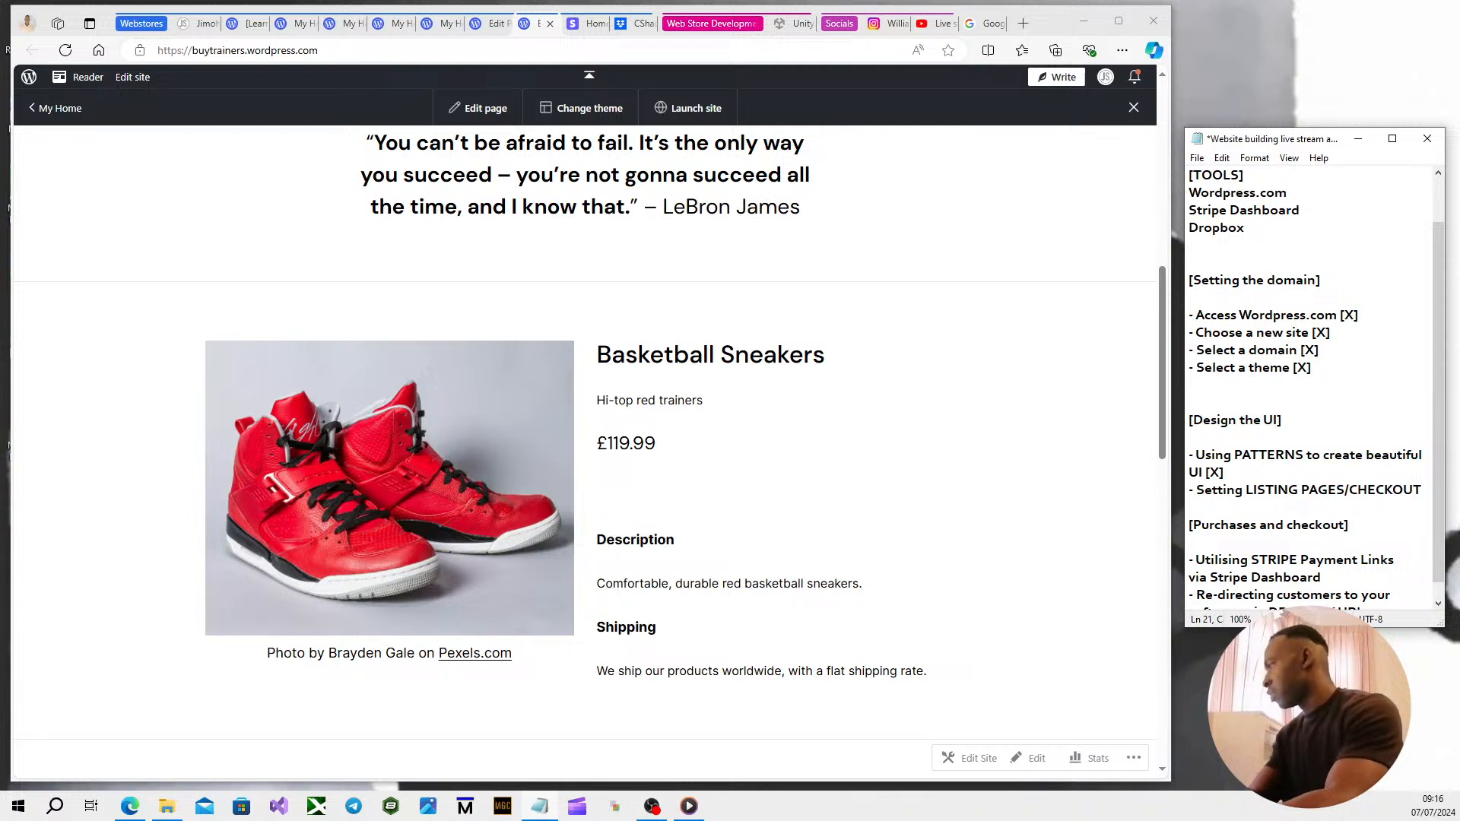
{"action": "scroll", "coordinate": [1244, 507], "scroll_direction": "down", "scroll_amount": 1}
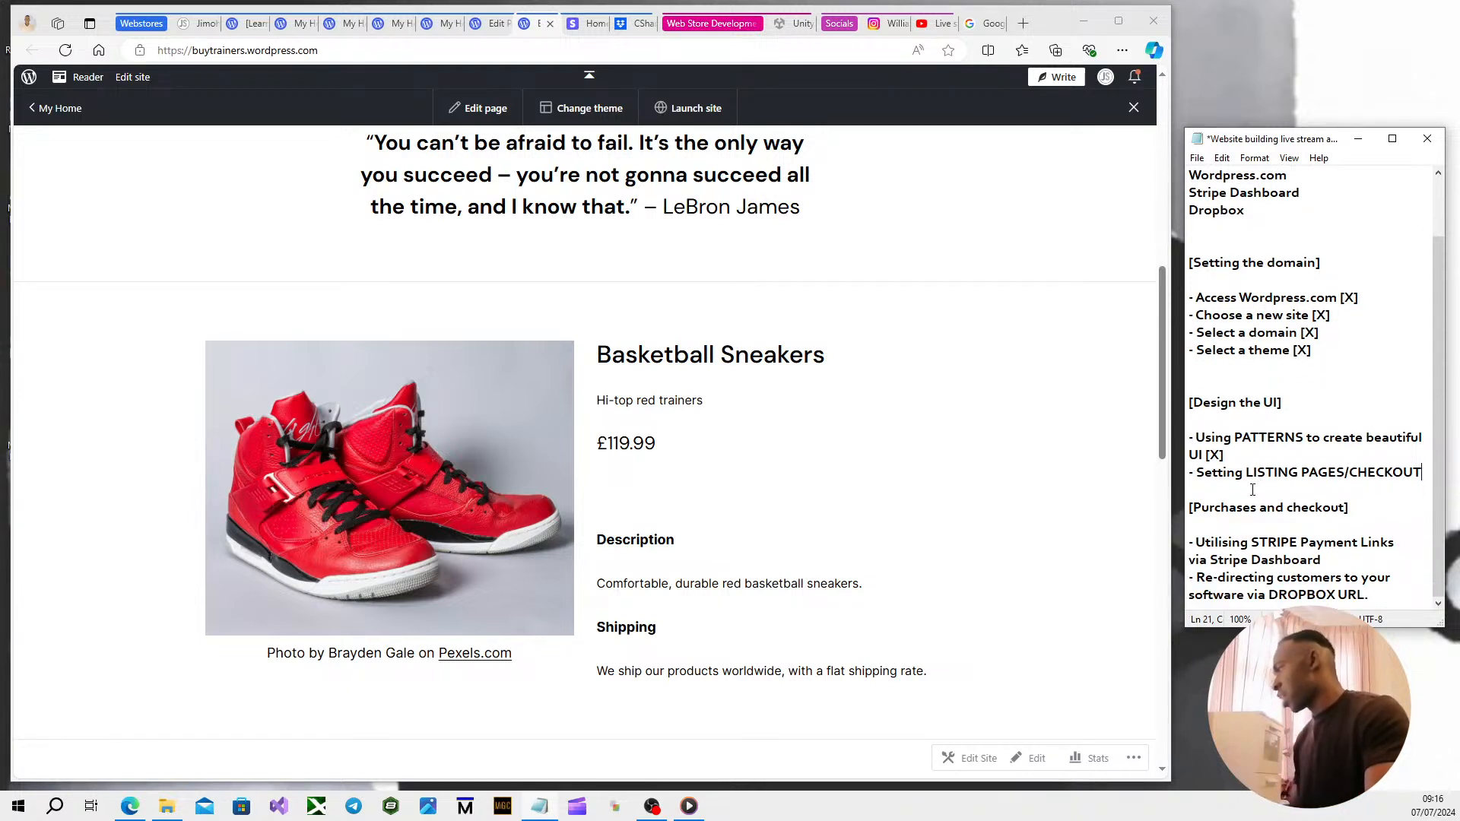
{"action": "double_click", "coordinate": [1271, 542]}
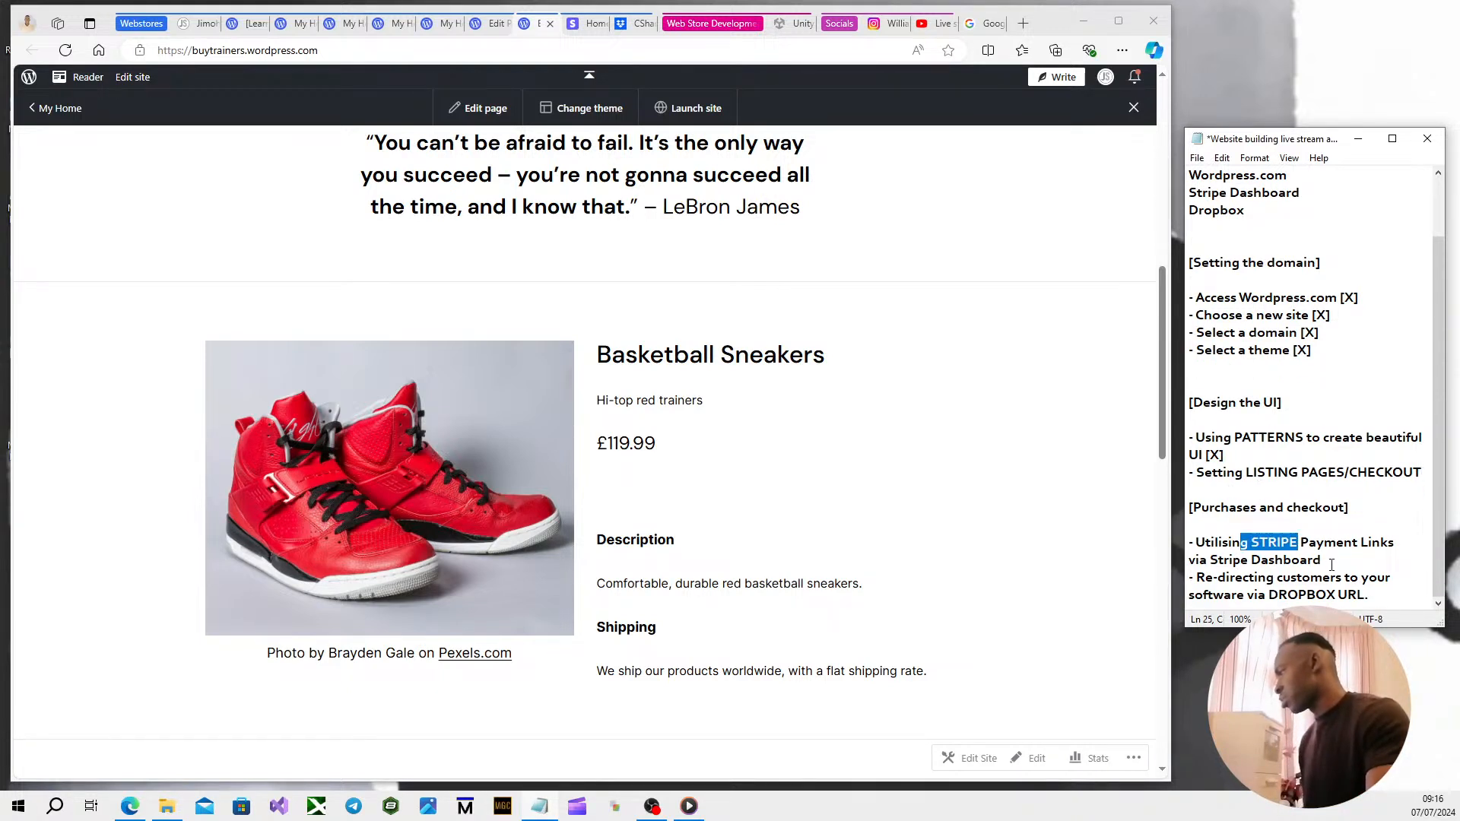
{"action": "left_click_drag", "start_coordinate": [1332, 561], "coordinate": [1204, 521]}
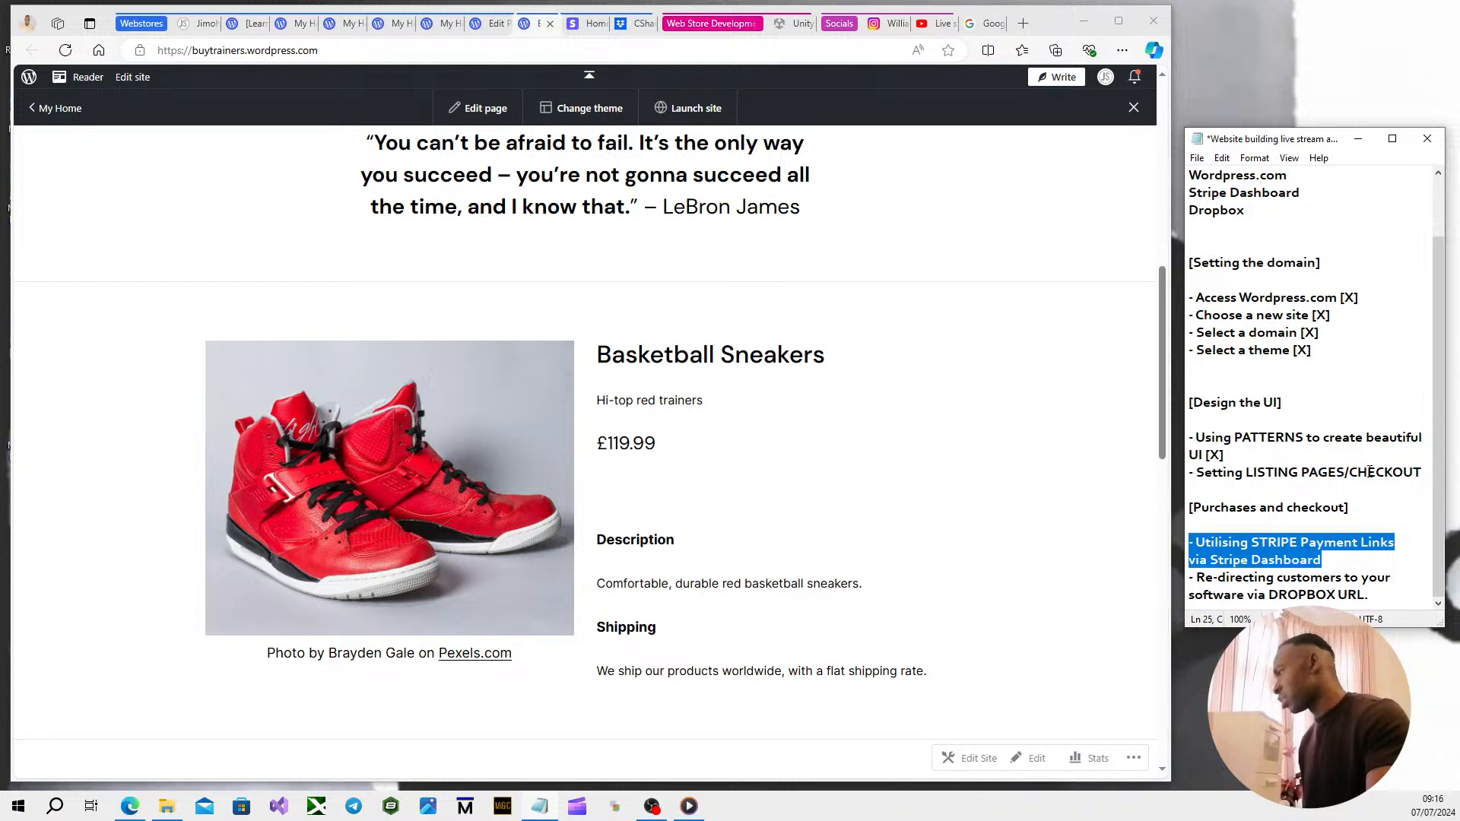
{"action": "left_click_drag", "start_coordinate": [1422, 472], "coordinate": [1346, 473]}
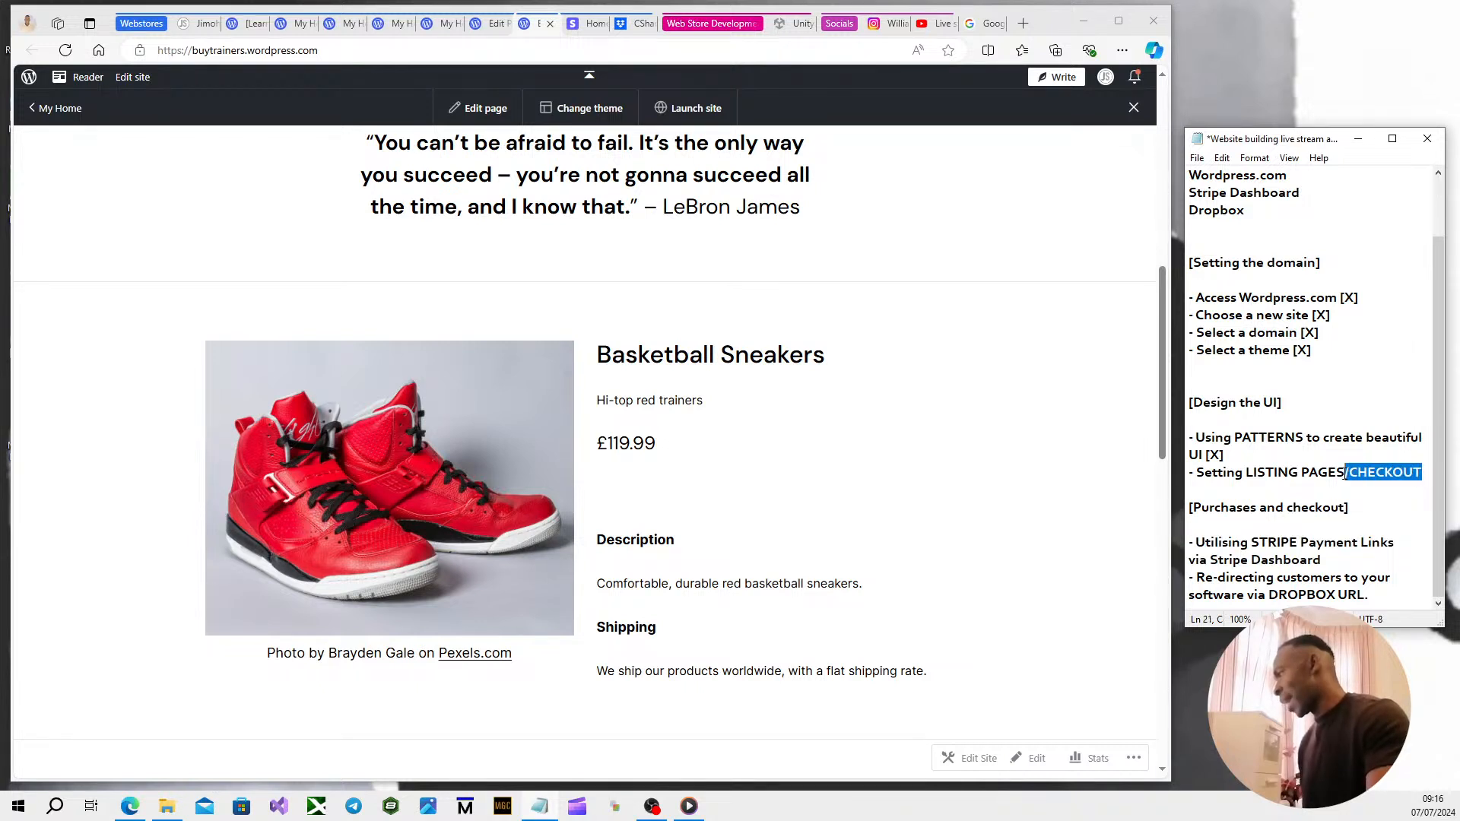
{"action": "key", "text": "BackSpace"}
{"action": "key", "text": "ctrl+s"}
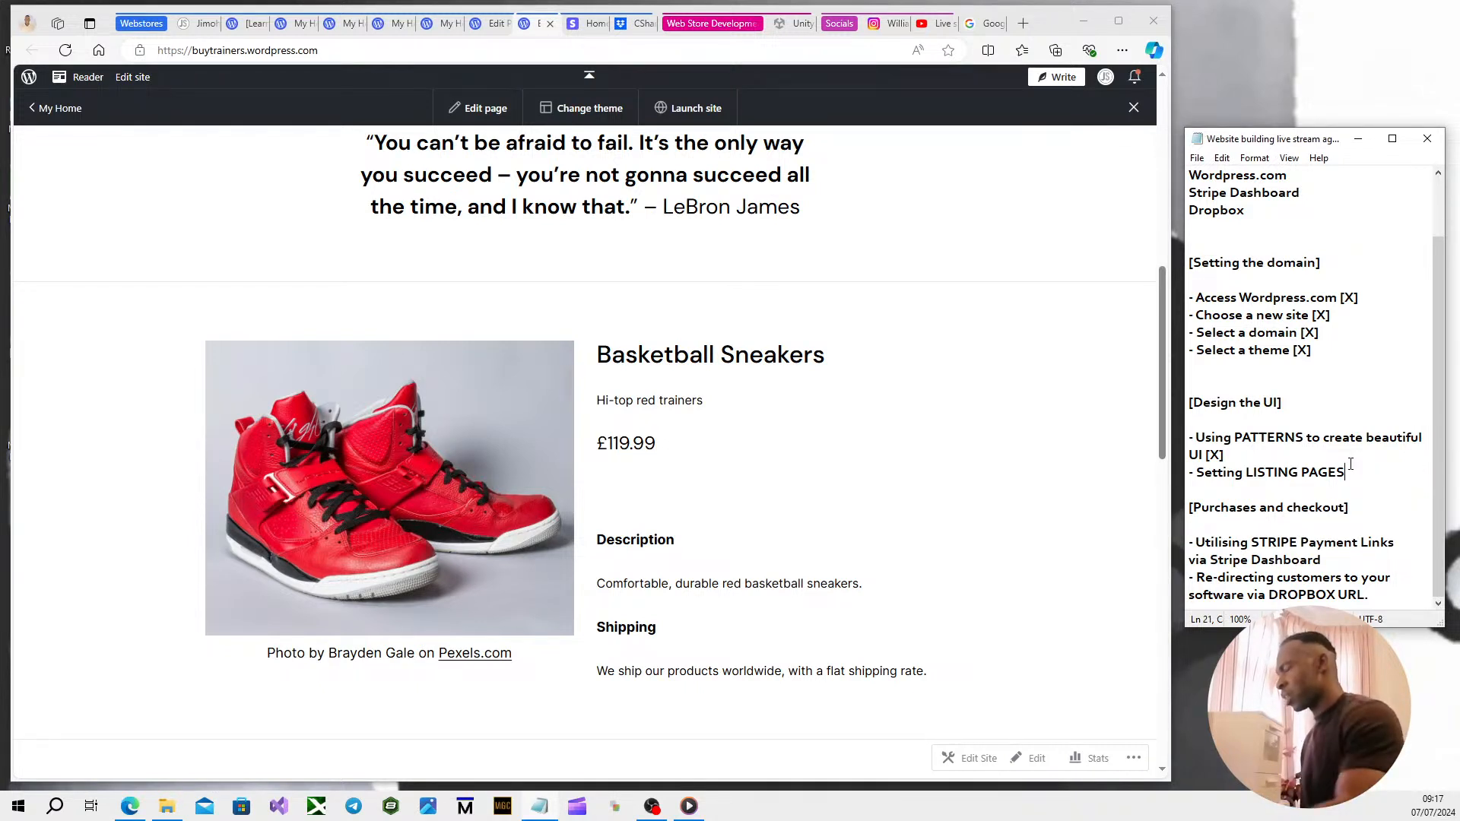
Highlight the listing pages and Stripe payment links items in the notes, and open Payment Links in the Stripe dashboard.
{"action": "left_click_drag", "start_coordinate": [1345, 472], "coordinate": [1190, 479]}
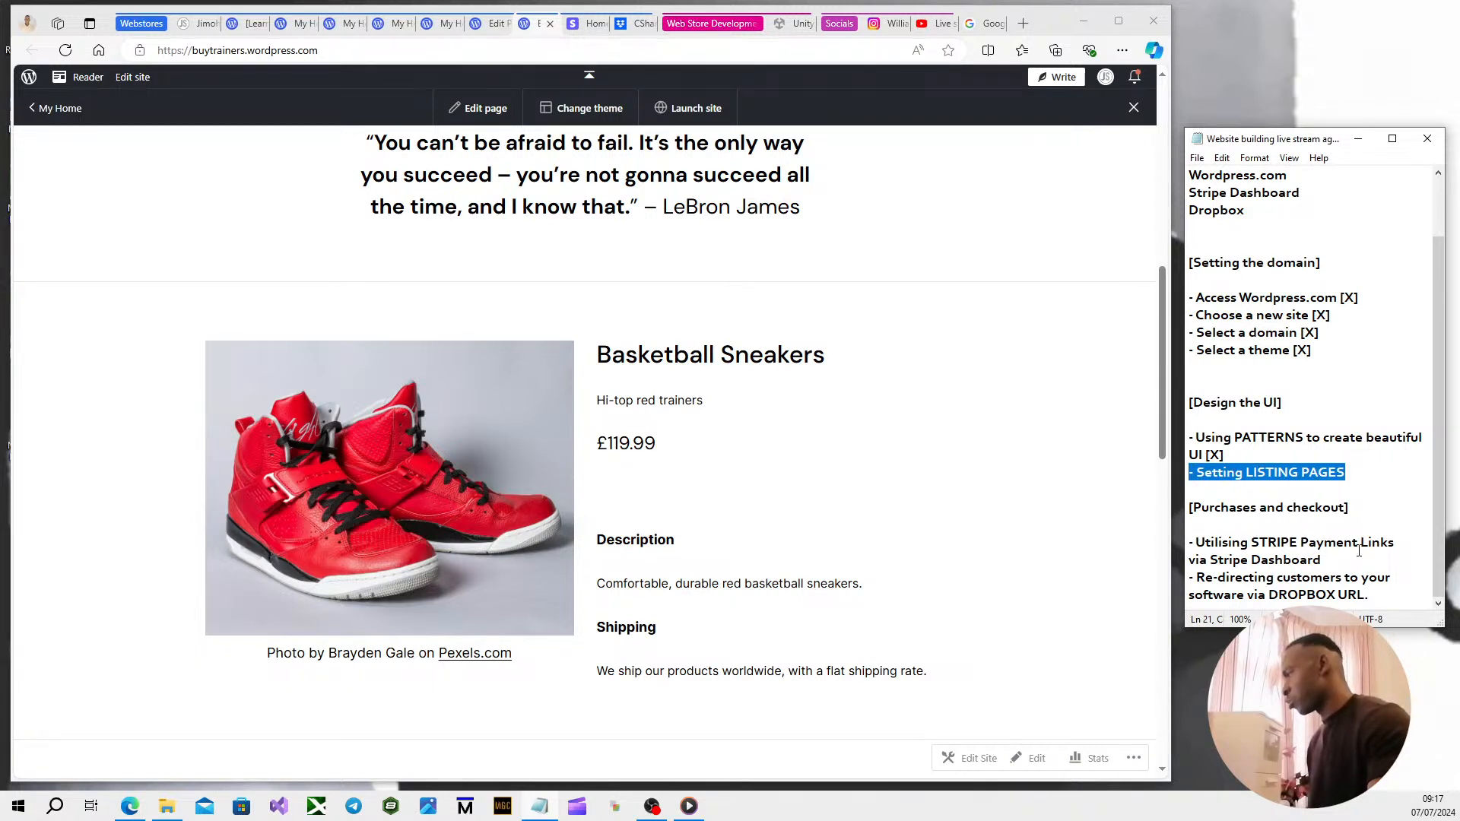
{"action": "left_click_drag", "start_coordinate": [1323, 560], "coordinate": [1190, 543]}
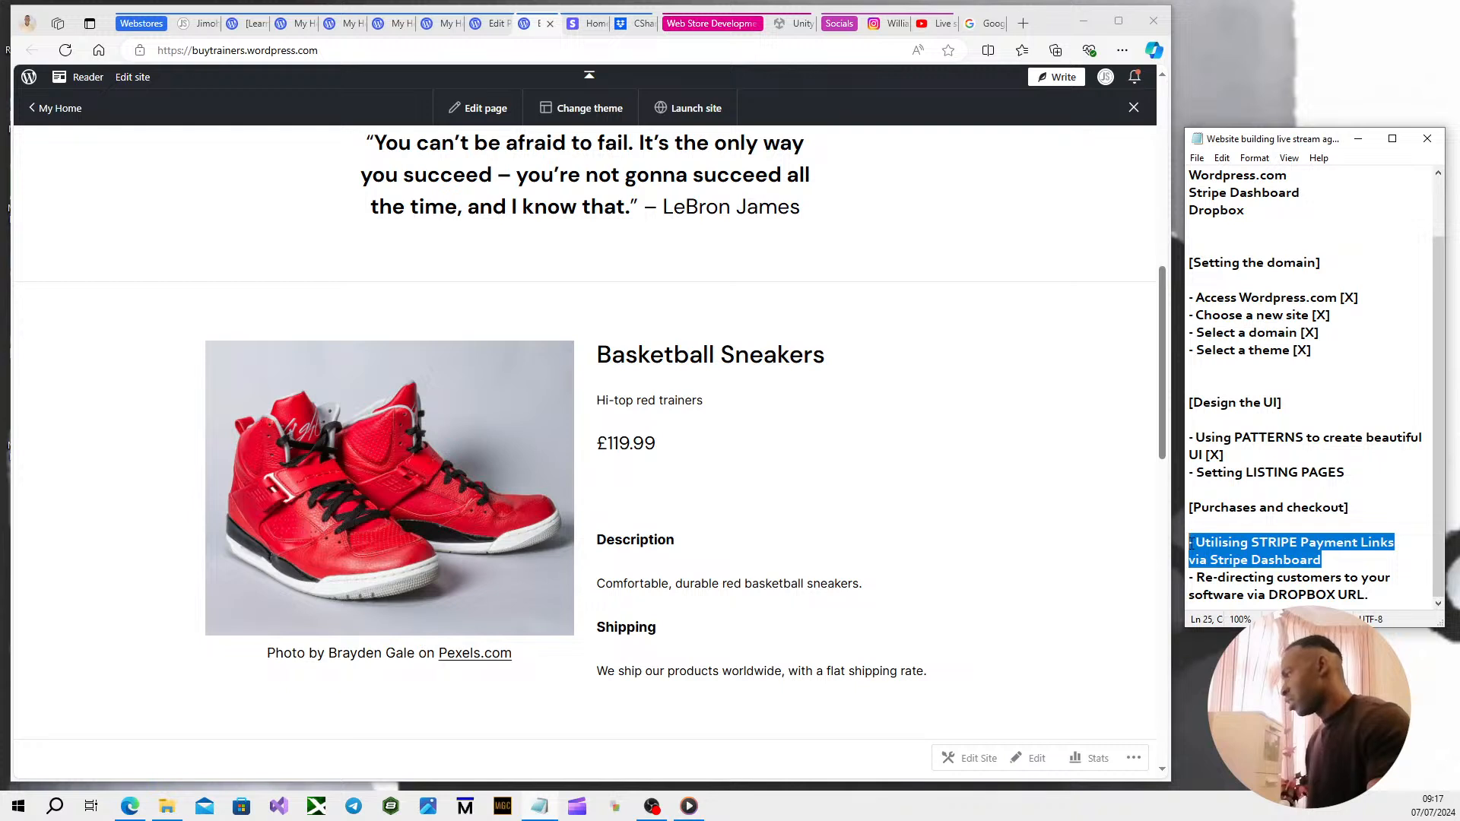
{"action": "left_click", "coordinate": [575, 26]}
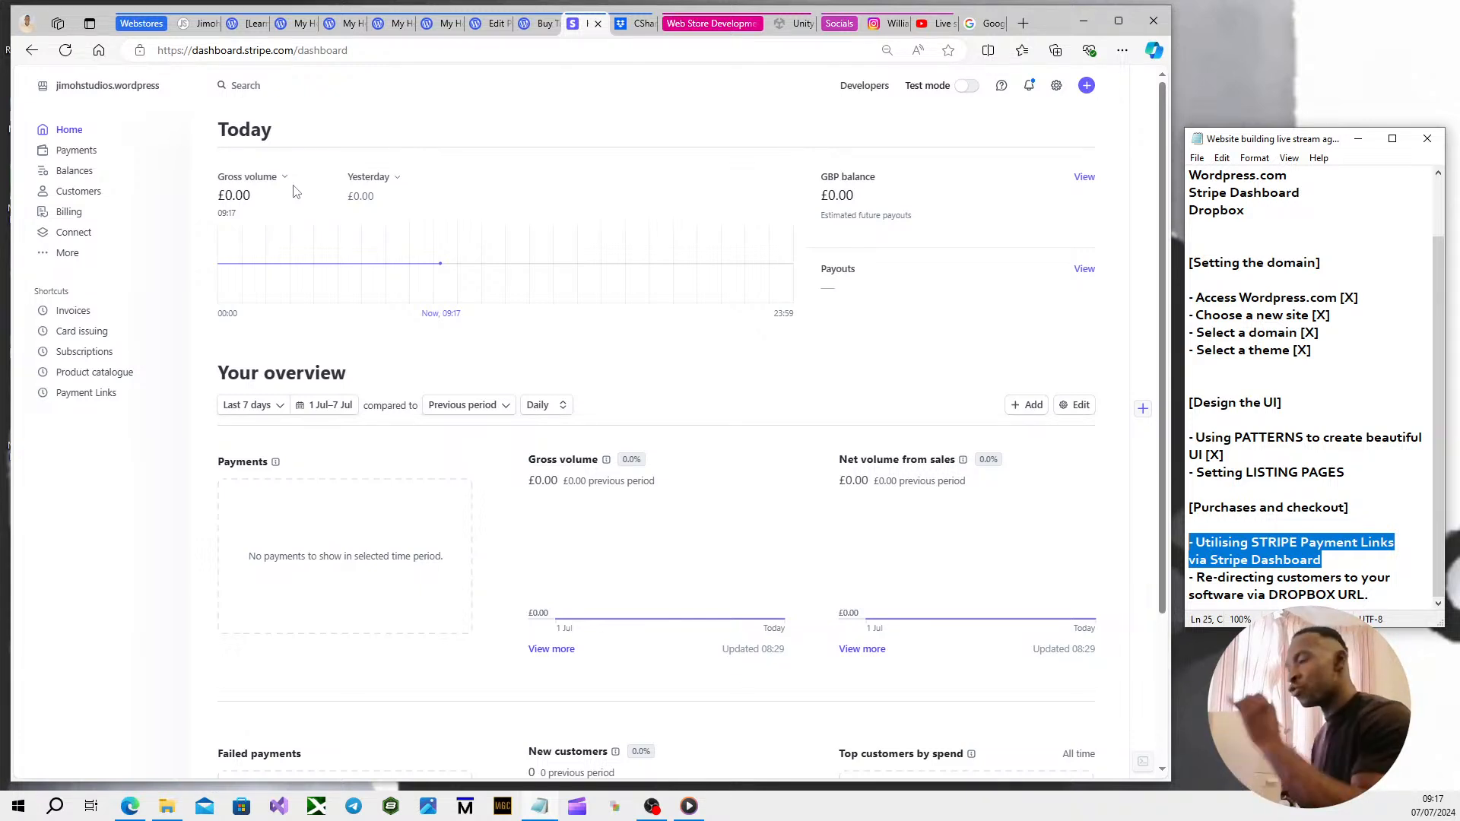
{"action": "left_click", "coordinate": [64, 261]}
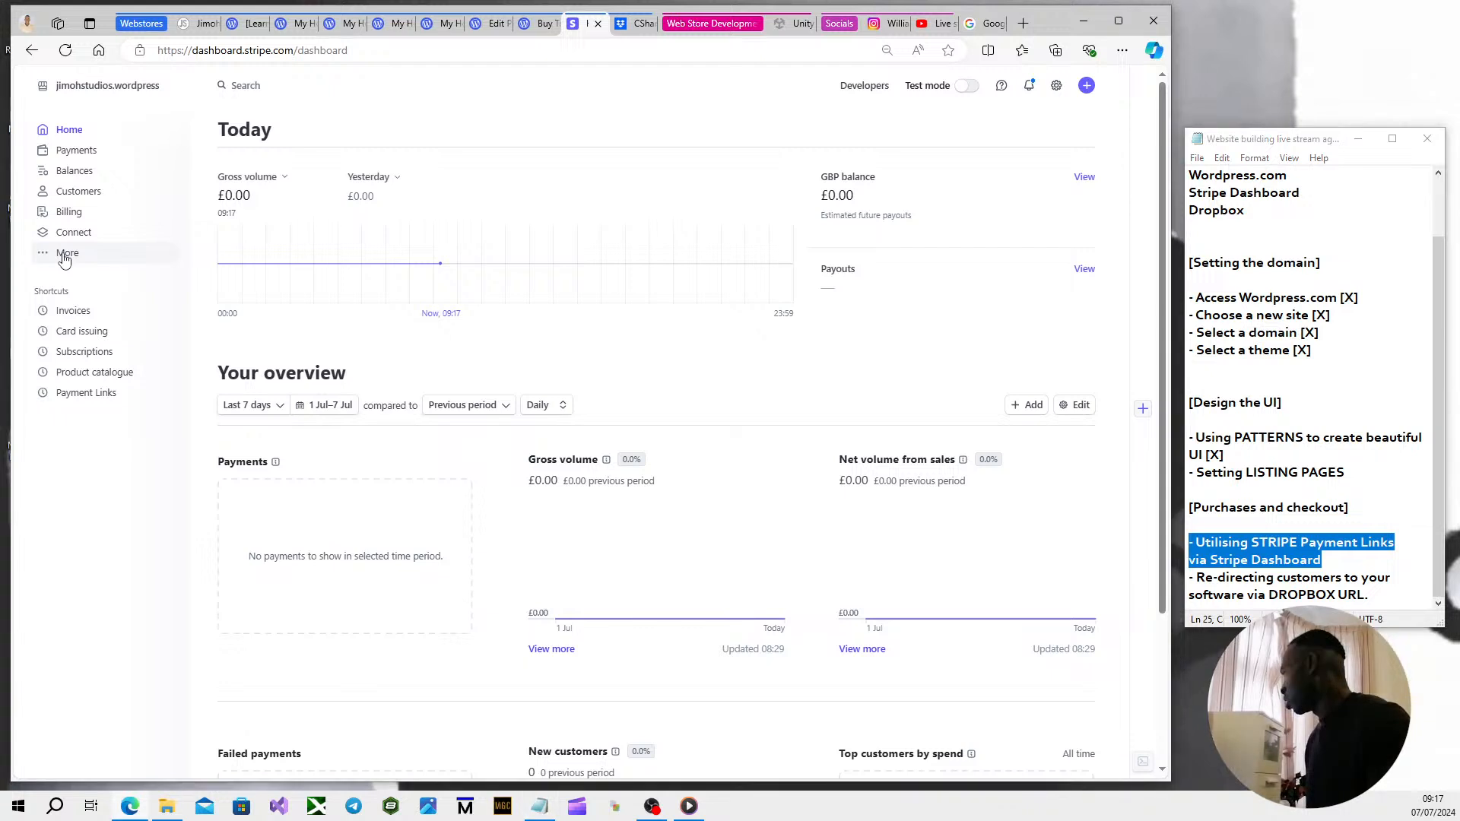
{"action": "left_click", "coordinate": [65, 258]}
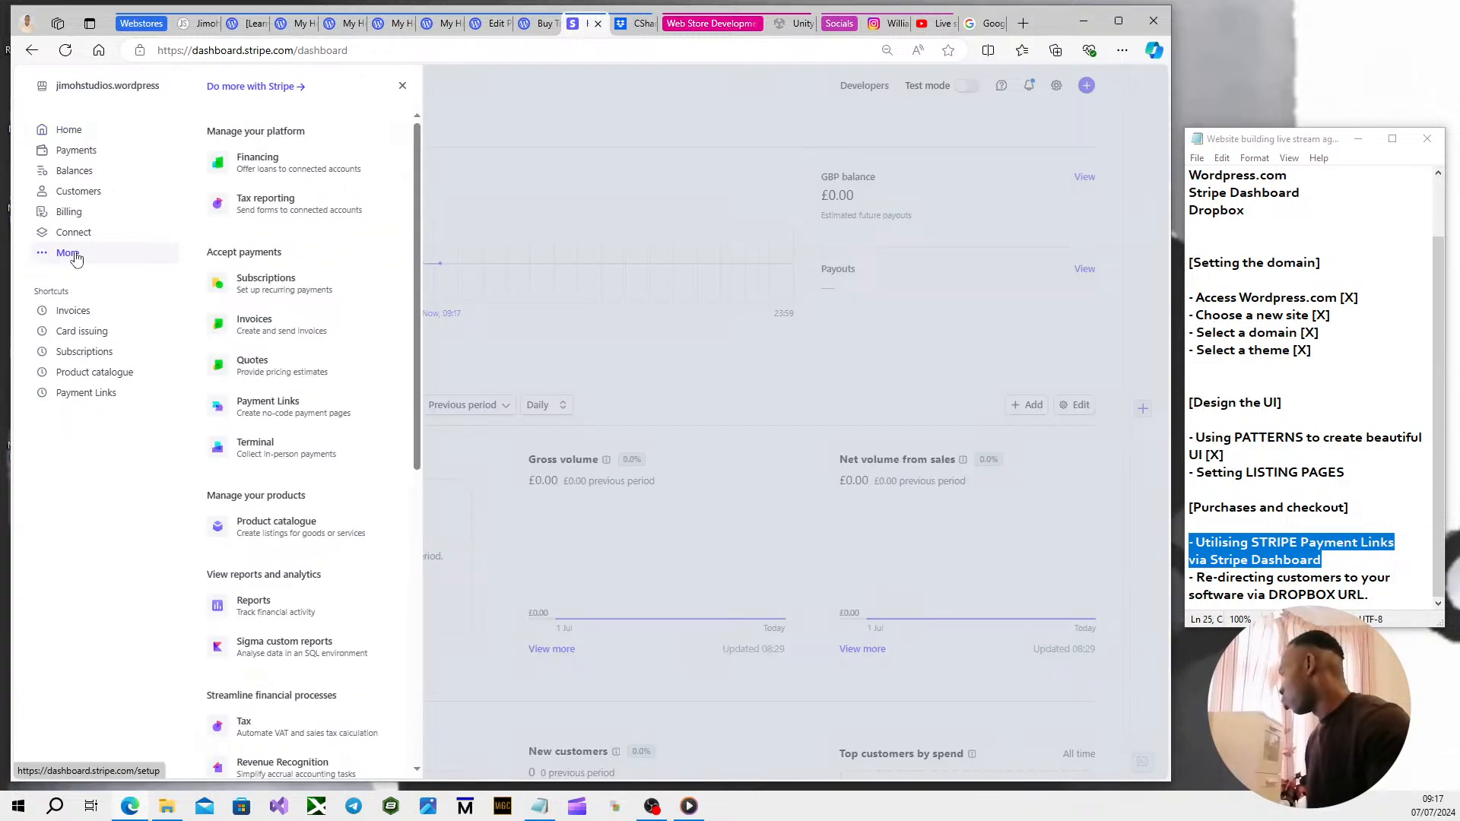
{"action": "scroll", "coordinate": [266, 182], "scroll_direction": "down", "scroll_amount": 3}
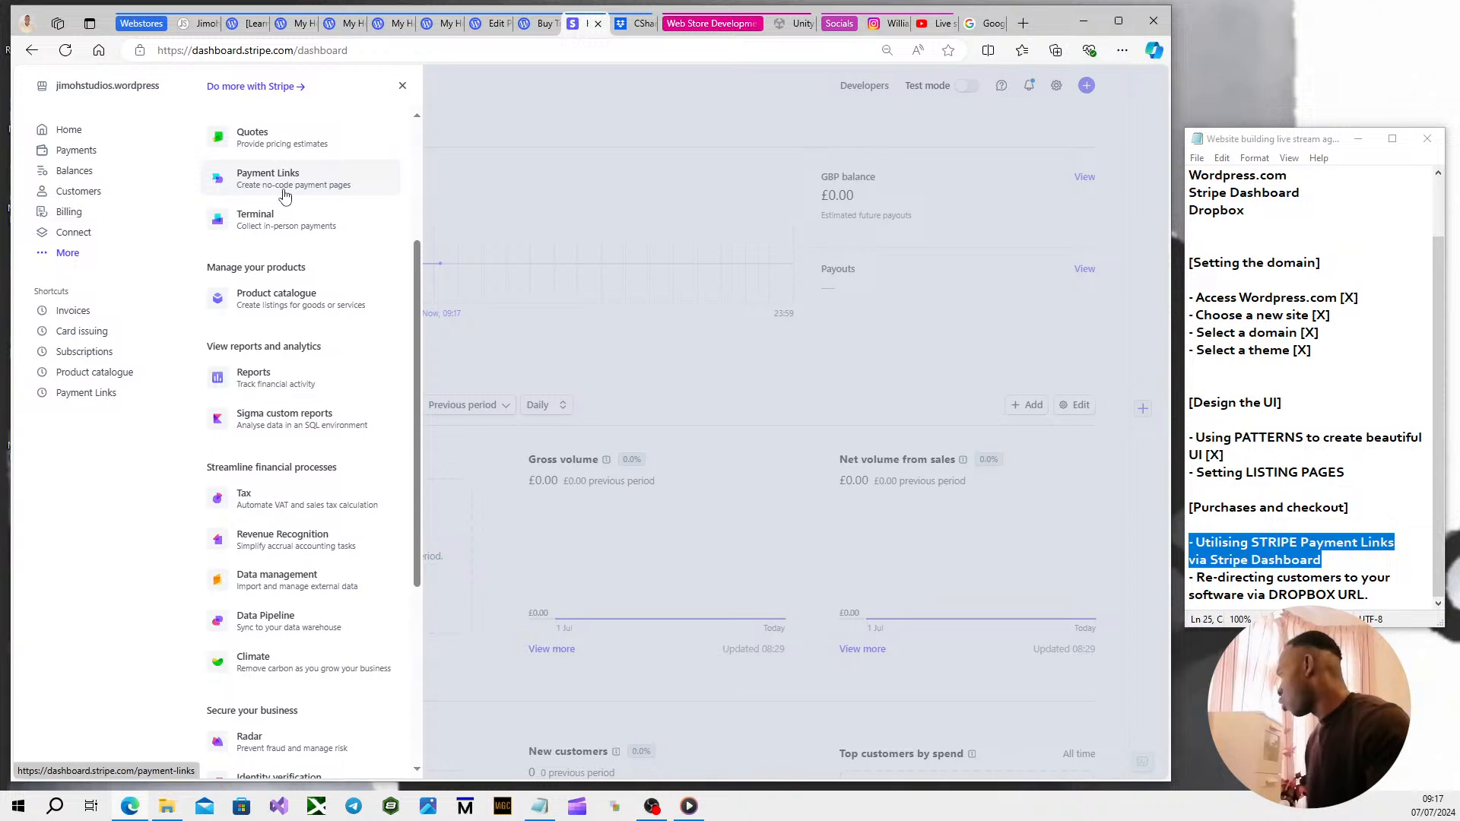
{"action": "left_click", "coordinate": [292, 186]}
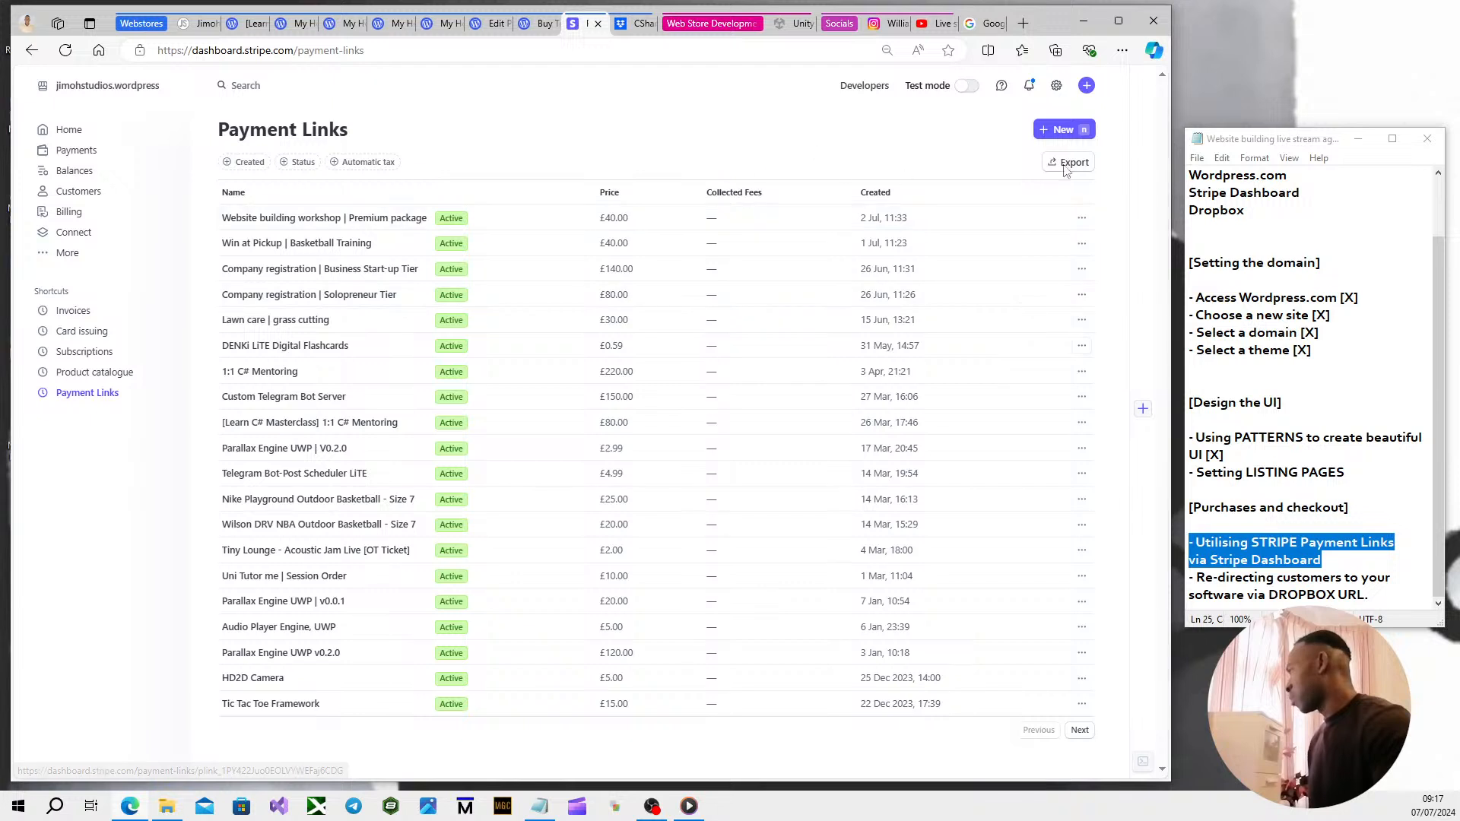
Start a new payment link in Stripe and enter "Red Basketball Trainers" as the product.
{"action": "left_click", "coordinate": [1049, 133]}
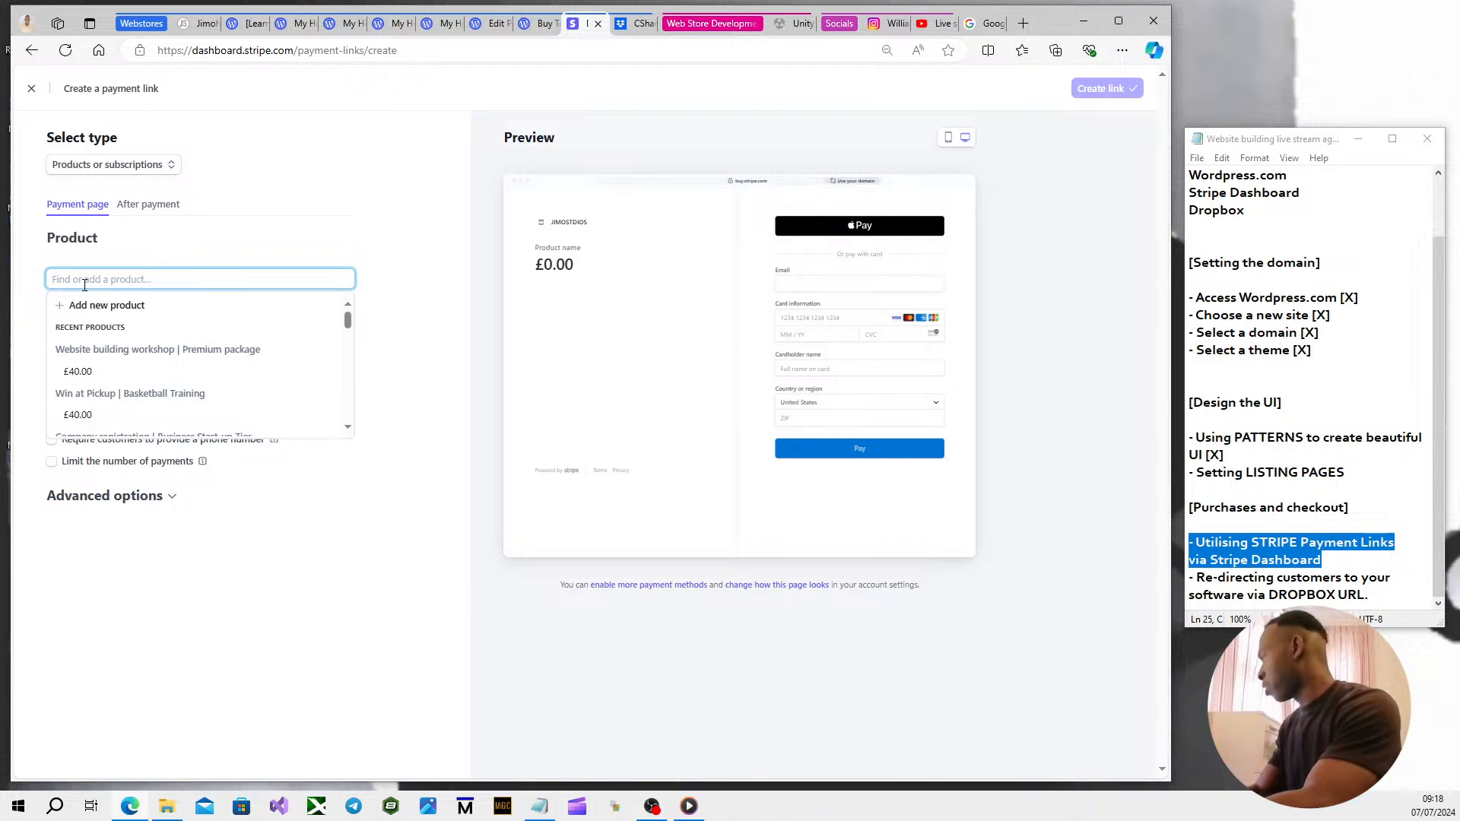
{"action": "type", "text": "Red"}
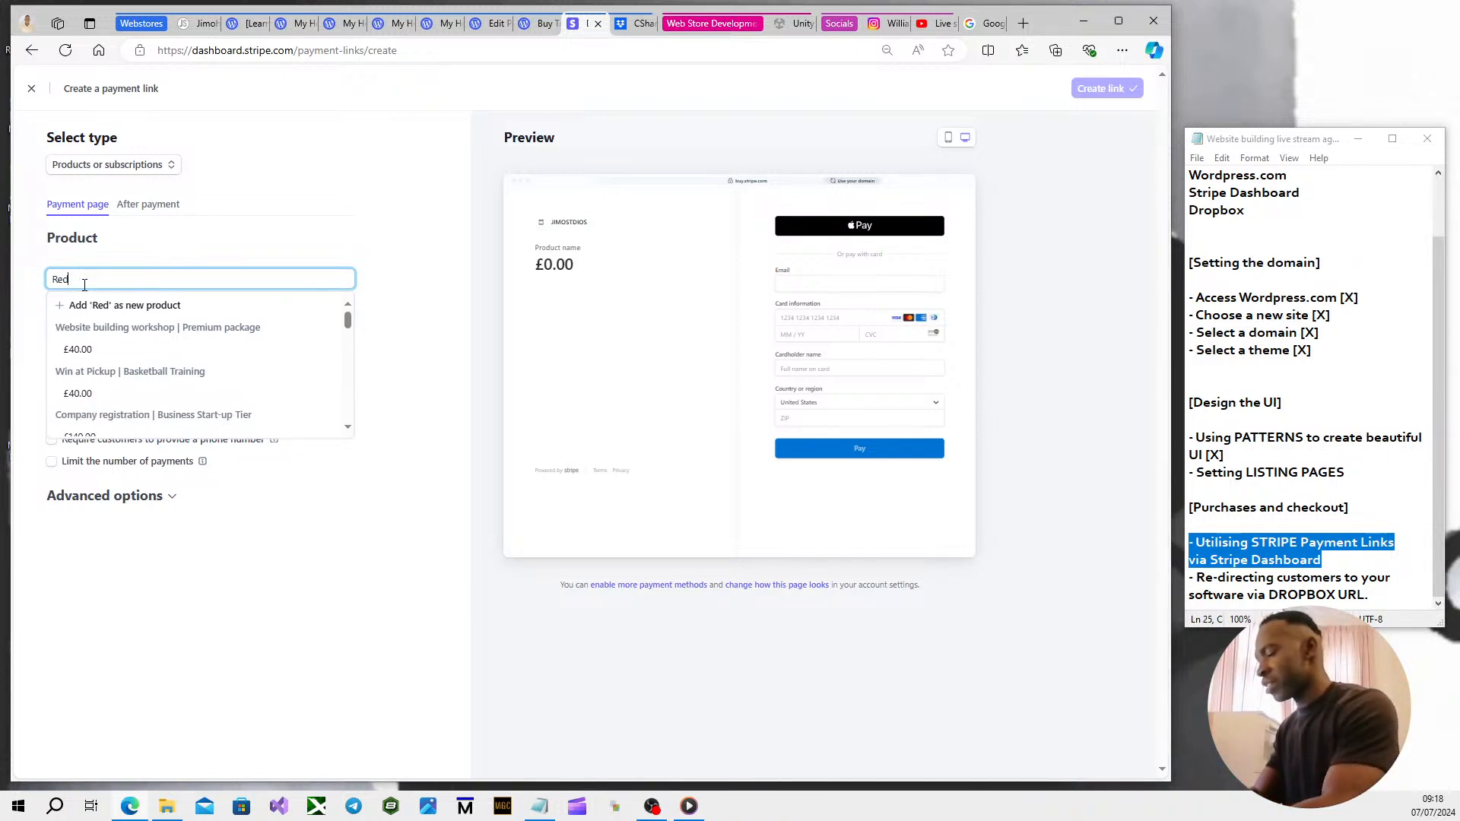
{"action": "type", "text": " Basketball Trainers"}
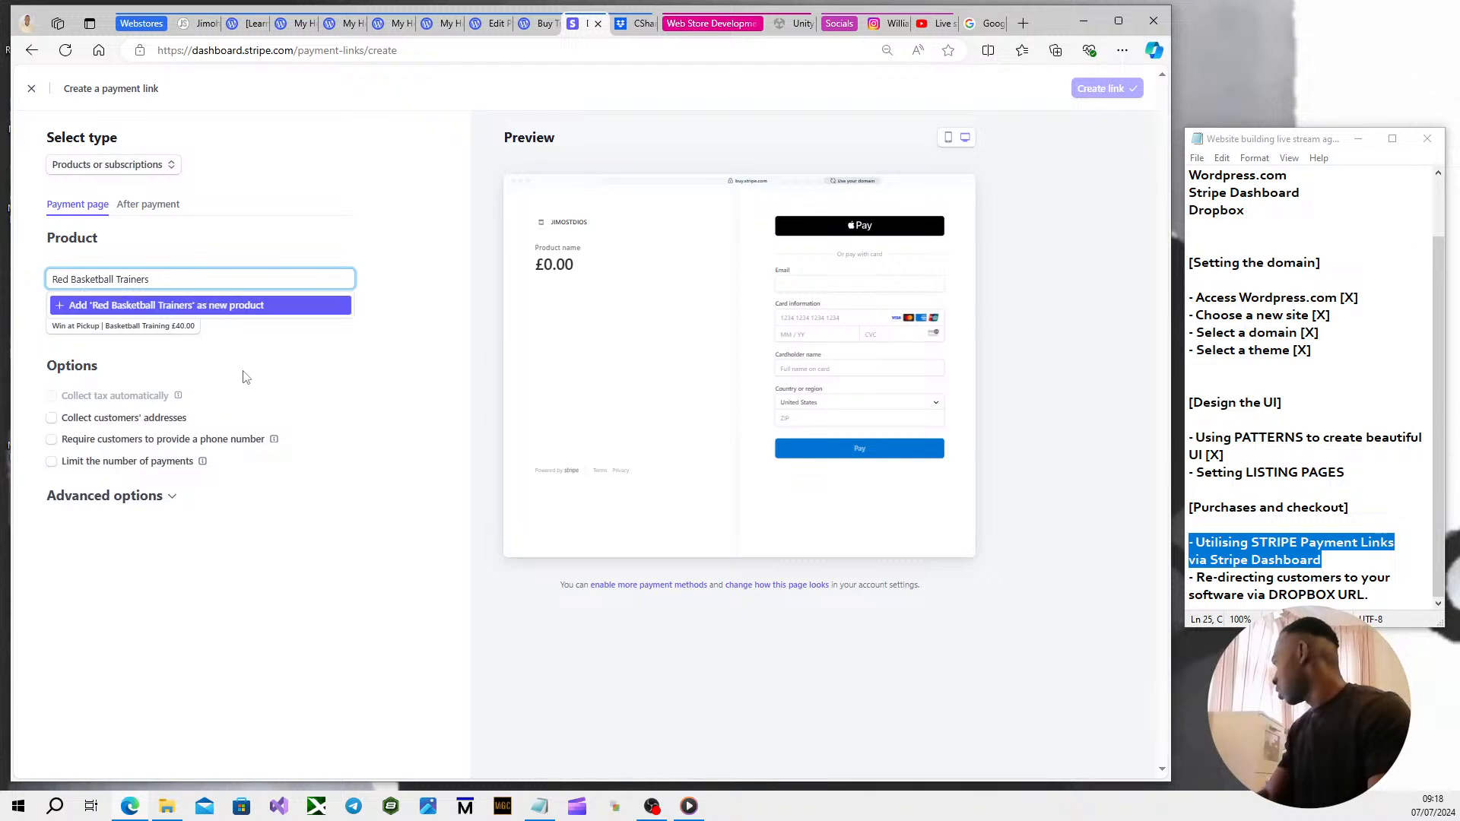
{"action": "left_click", "coordinate": [320, 384]}
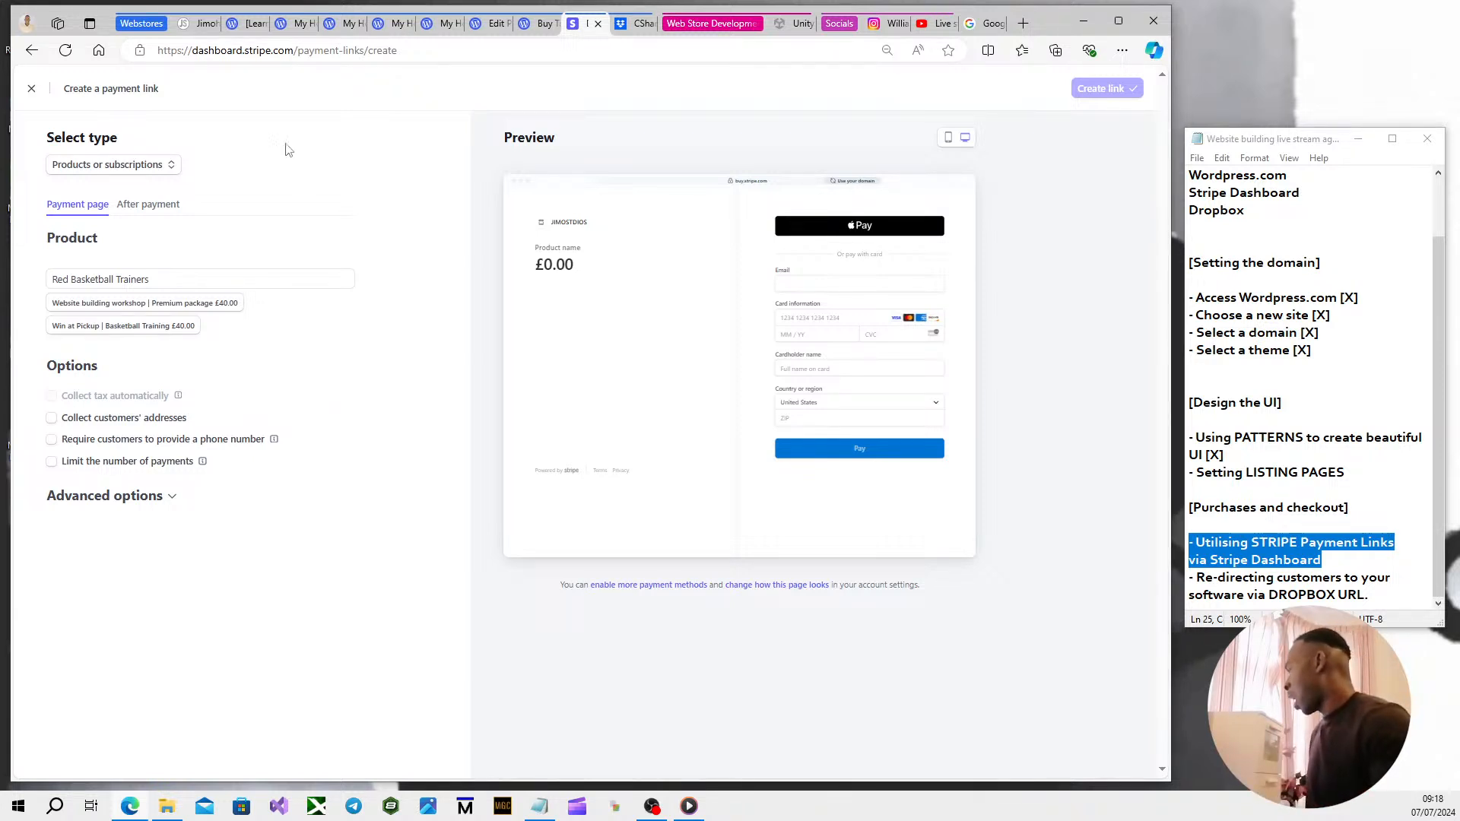
Set the payment link's after-payment behaviour to skip the confirmation page and redirect customers to a website.
{"action": "left_click", "coordinate": [171, 209]}
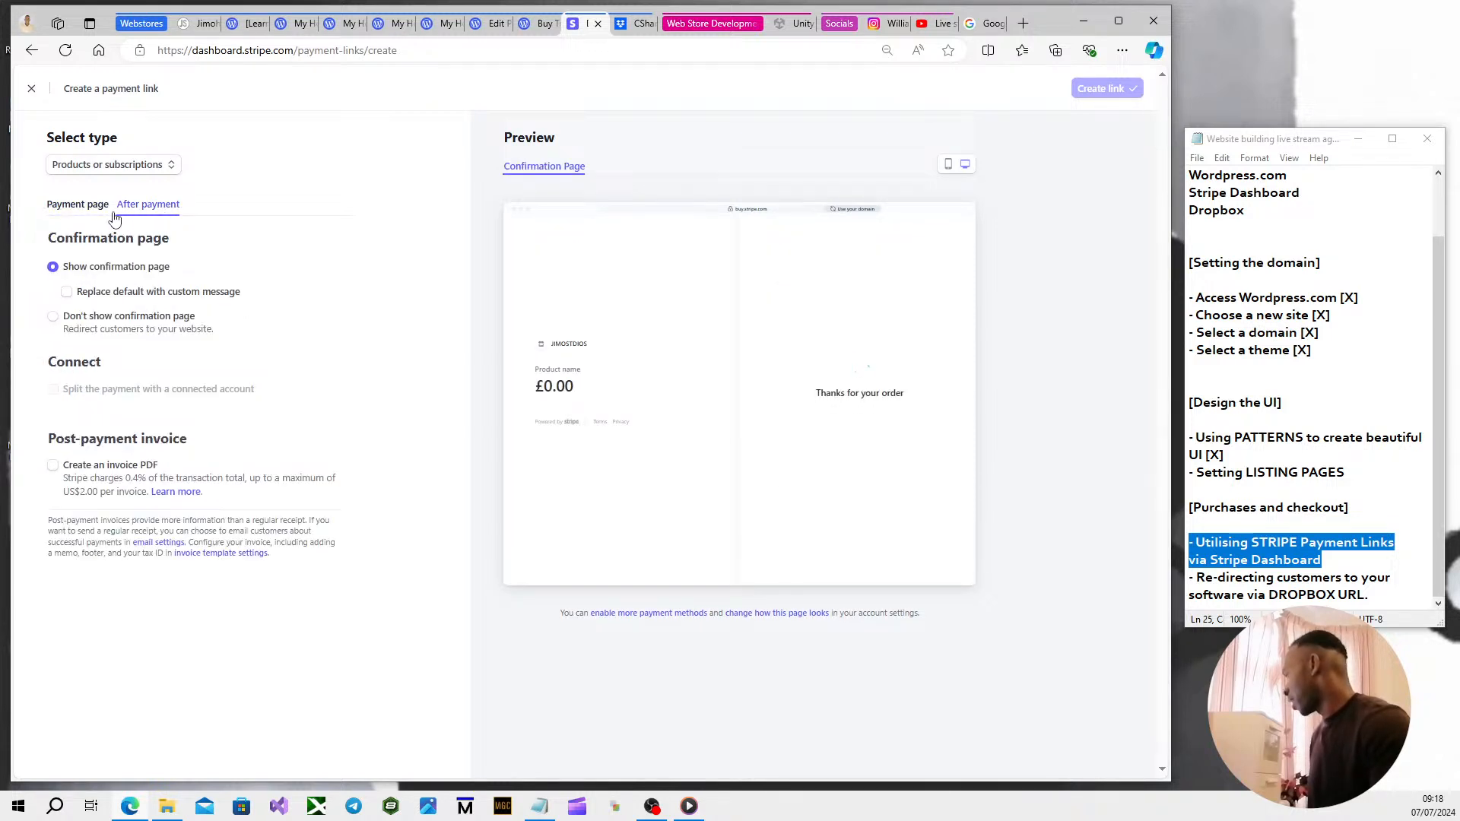
{"action": "left_click", "coordinate": [76, 207]}
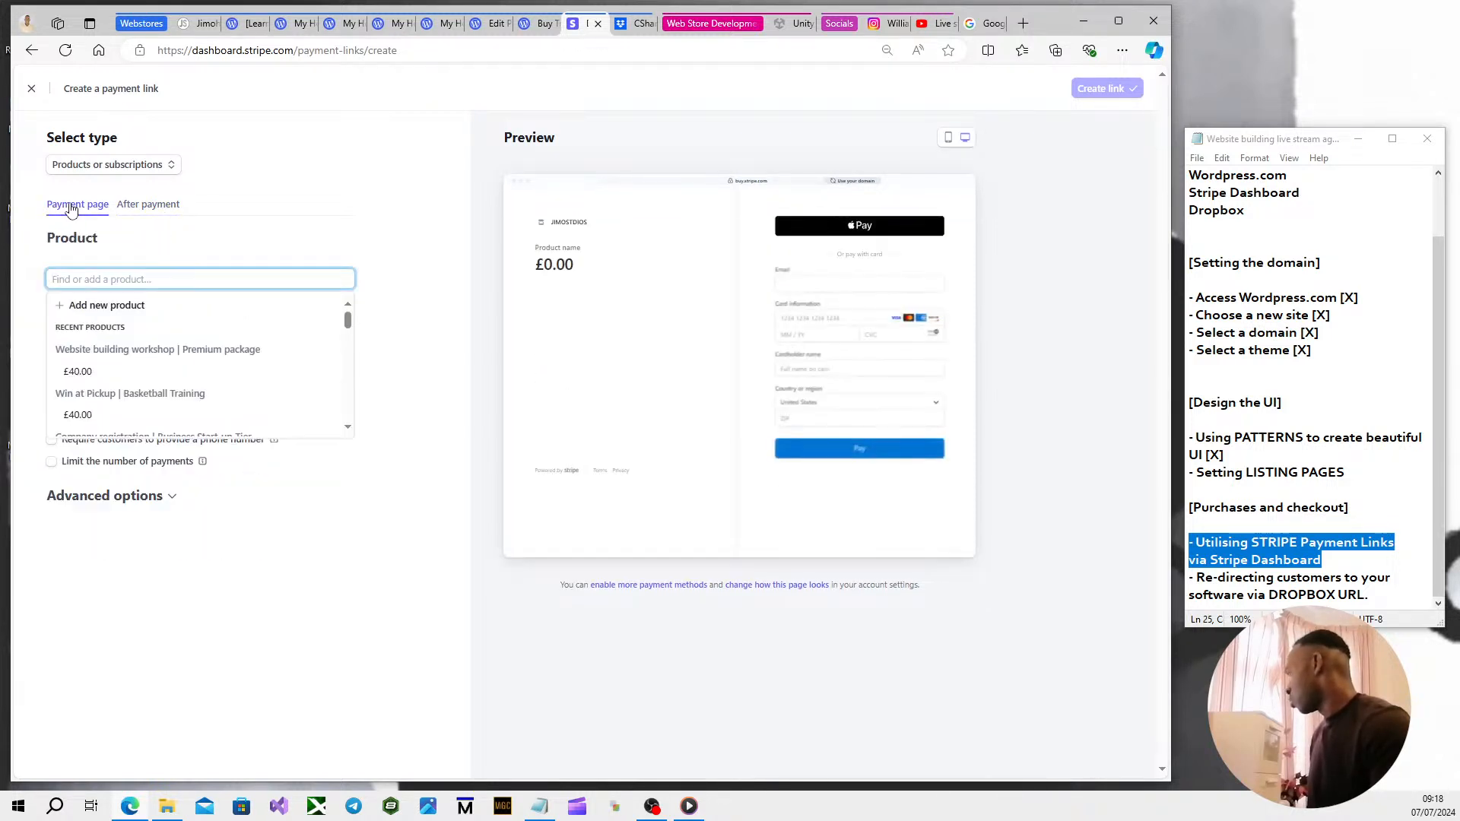
{"action": "left_click", "coordinate": [131, 207]}
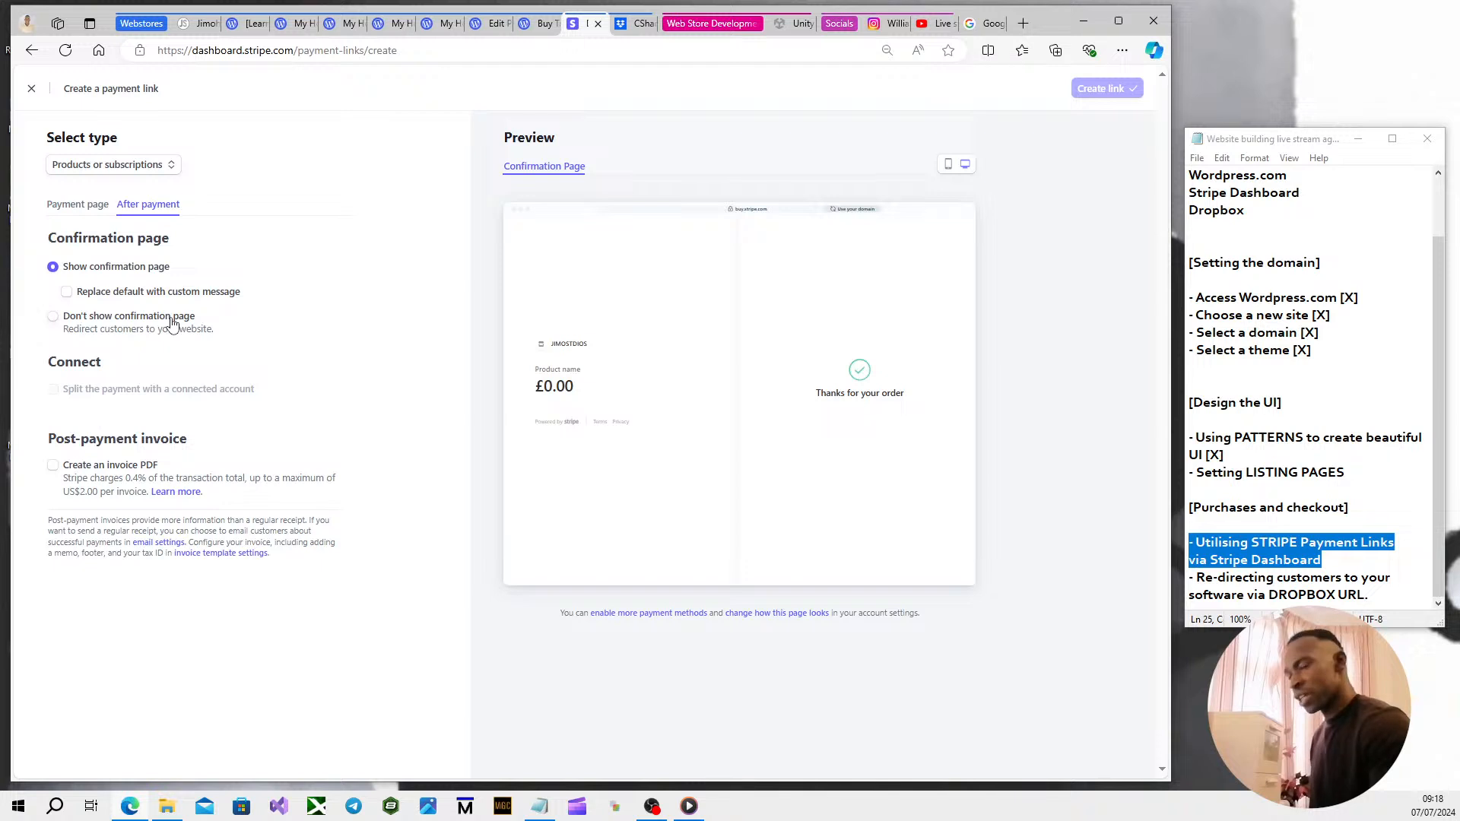
{"action": "left_click", "coordinate": [52, 320]}
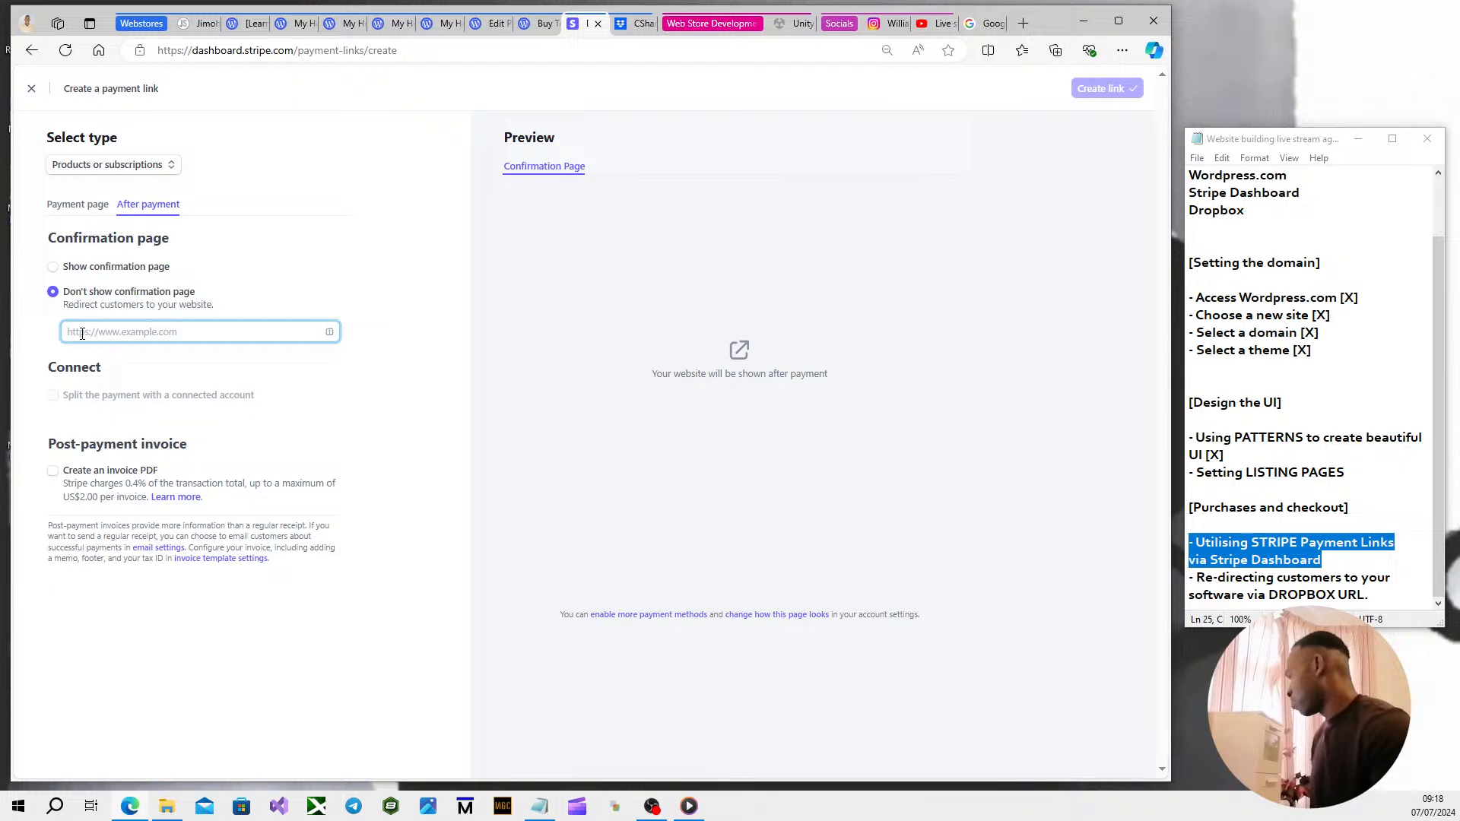
Switch to Dropbox and copy the link to DENKi_0.9.zip from the DENKI folder in CSharpFeaturesRepo.
{"action": "left_click", "coordinate": [620, 32]}
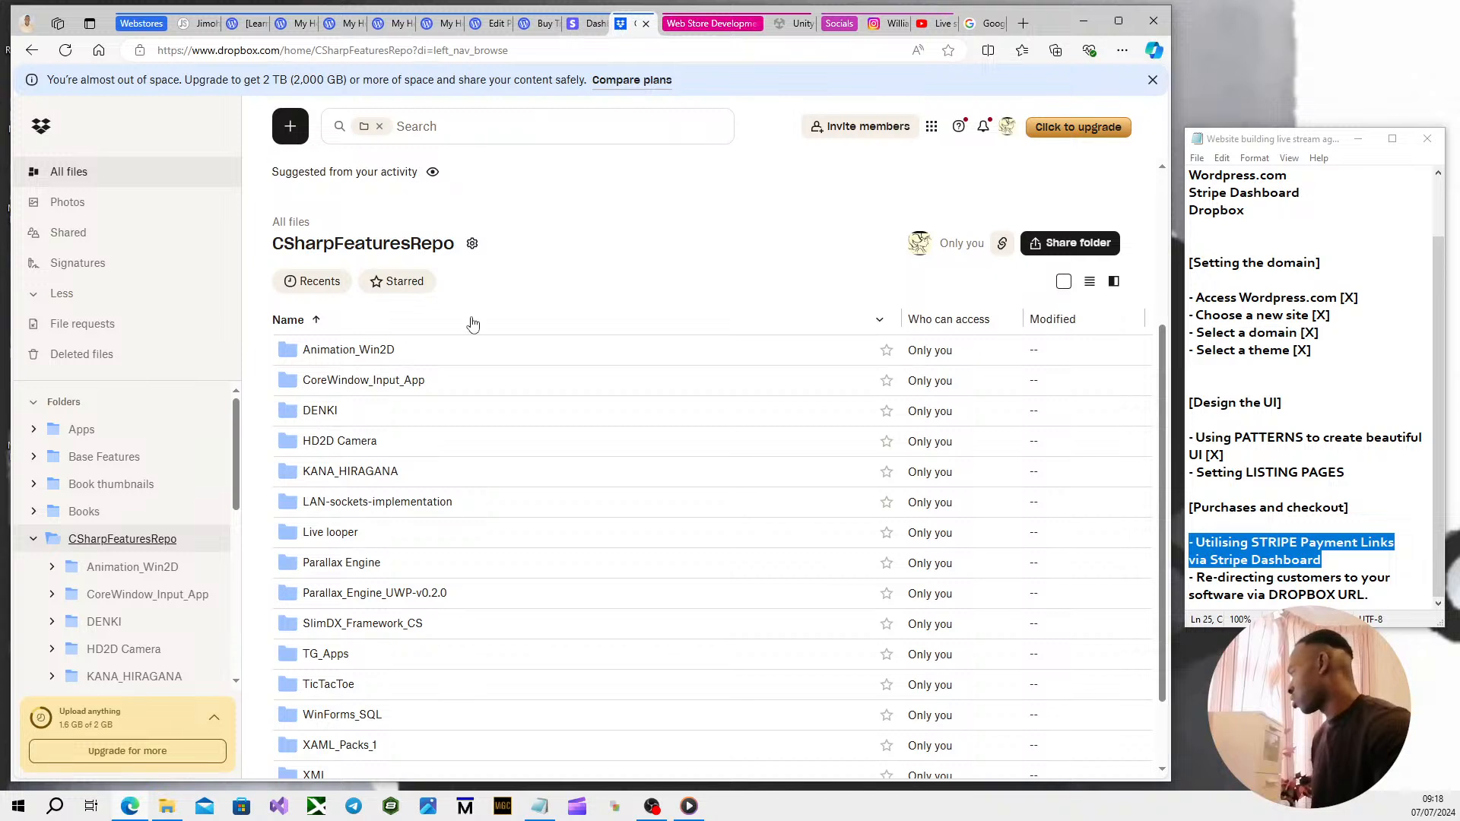
{"action": "scroll", "coordinate": [404, 628], "scroll_direction": "down", "scroll_amount": 3}
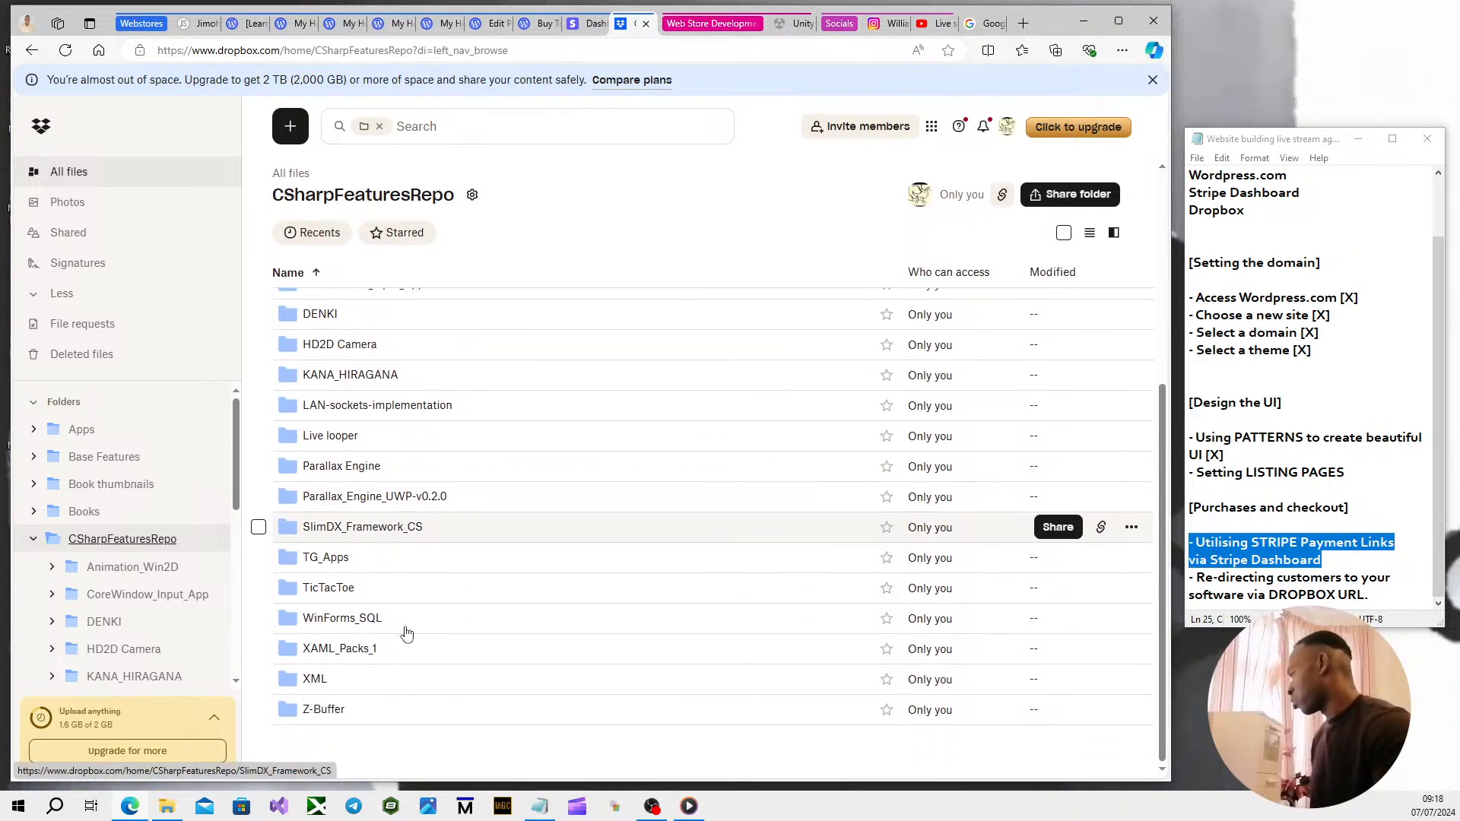
{"action": "scroll", "coordinate": [402, 627], "scroll_direction": "up", "scroll_amount": 4}
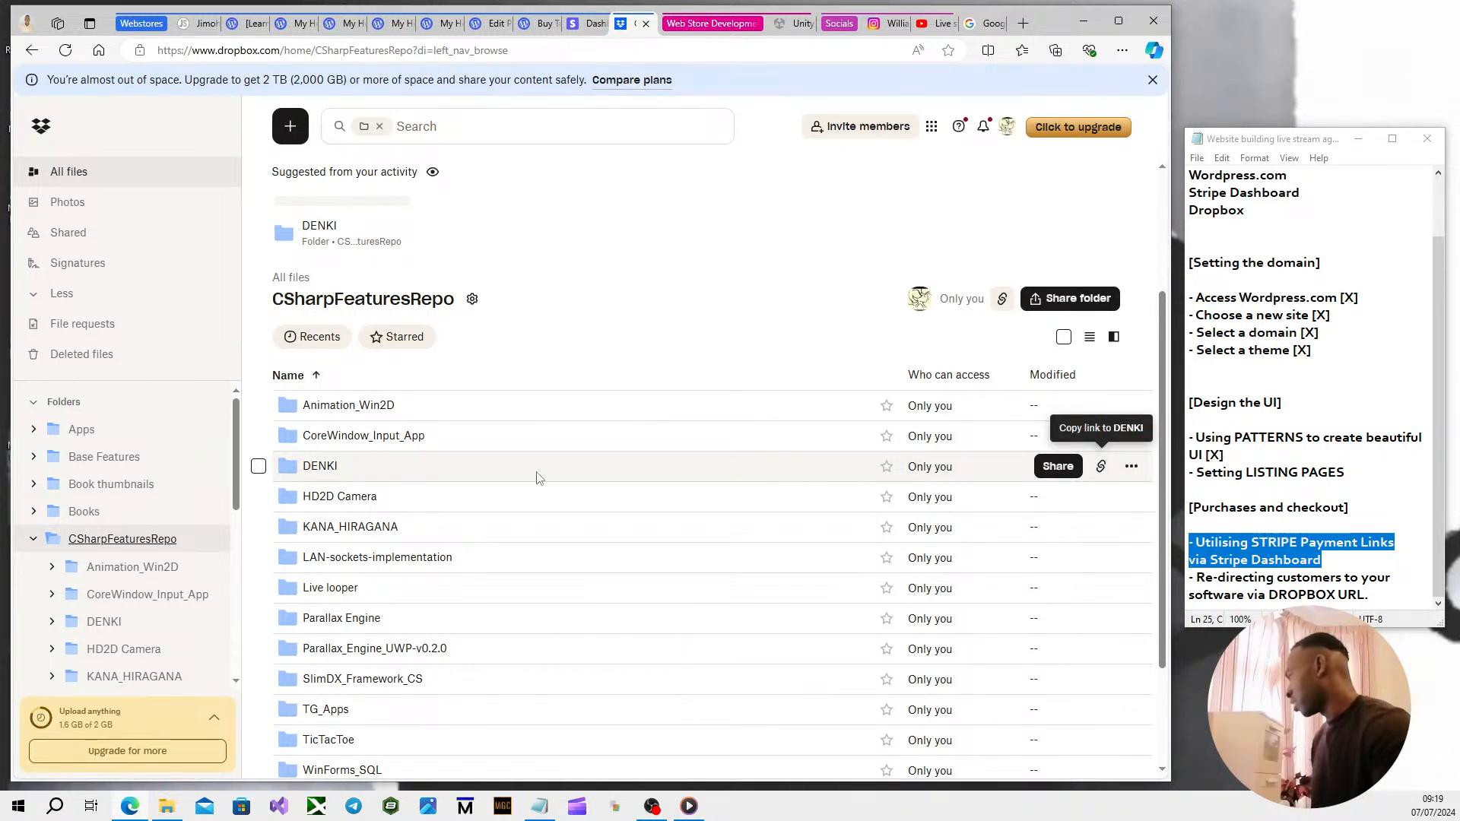
{"action": "left_click", "coordinate": [319, 469]}
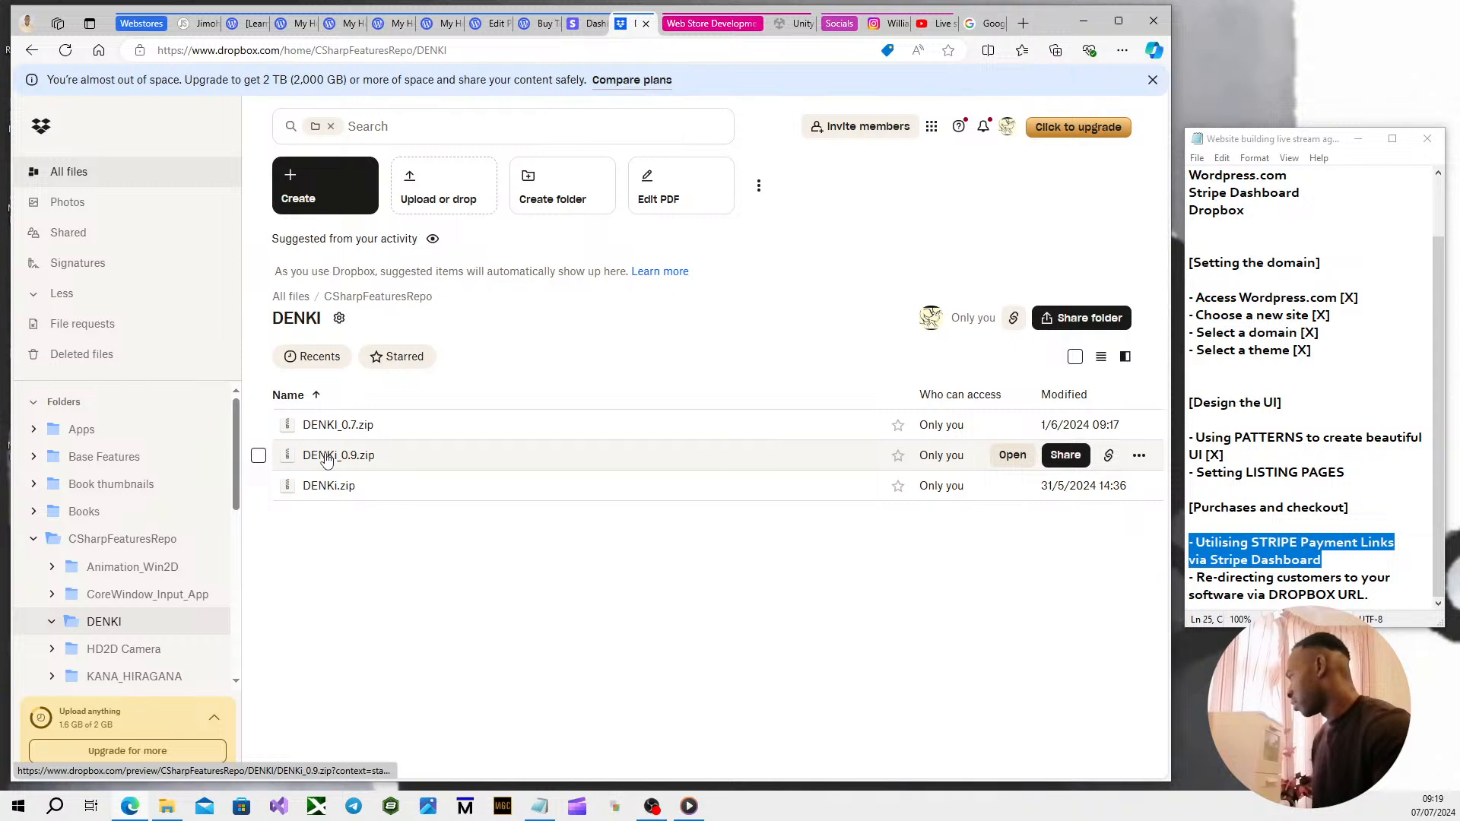
{"action": "left_click", "coordinate": [1109, 454]}
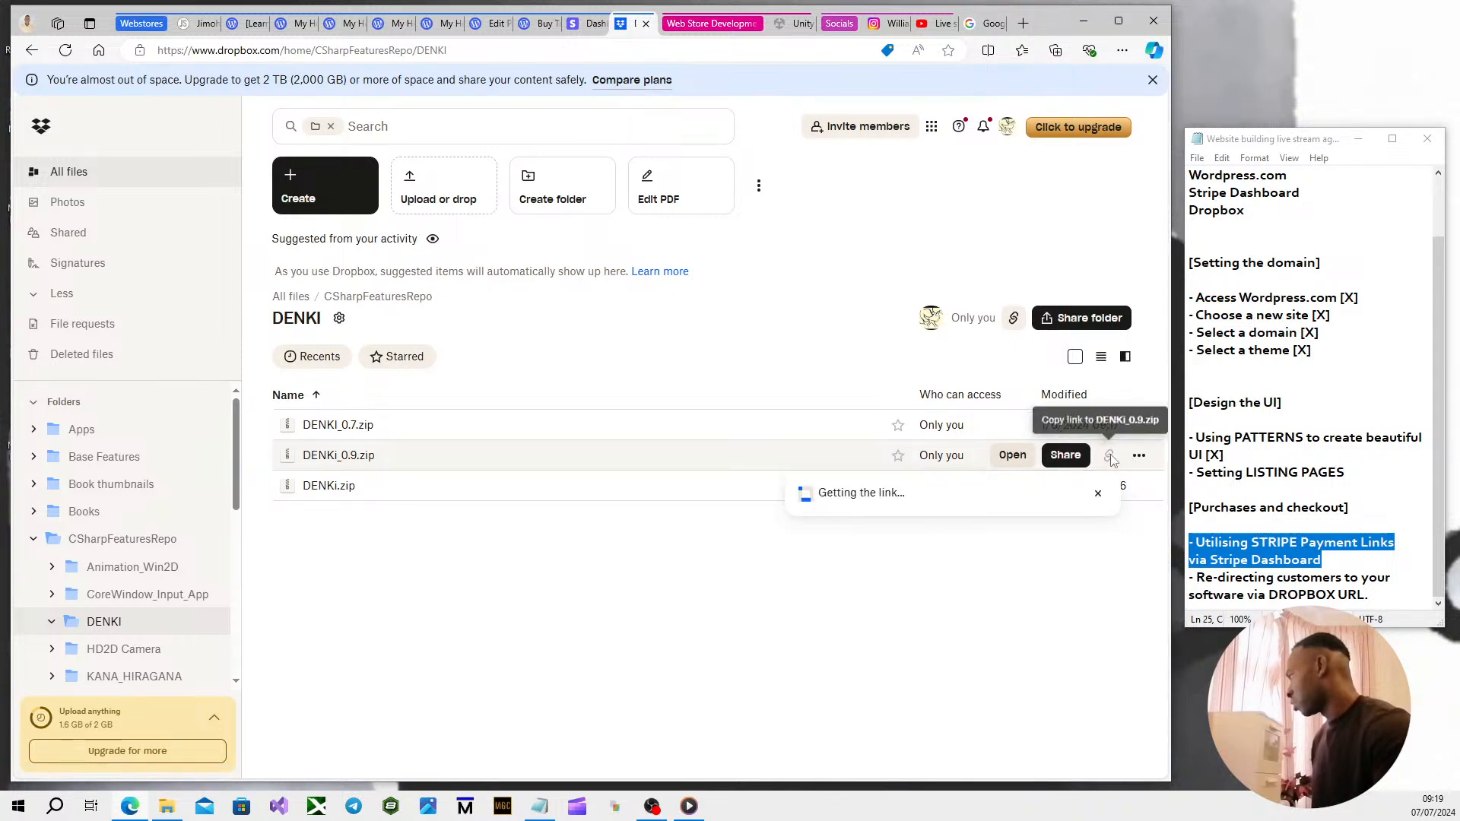
Switch back to Stripe and set the after-payment redirect to the copied Dropbox link, with its ending changed to dl=1.
{"action": "left_click", "coordinate": [699, 613]}
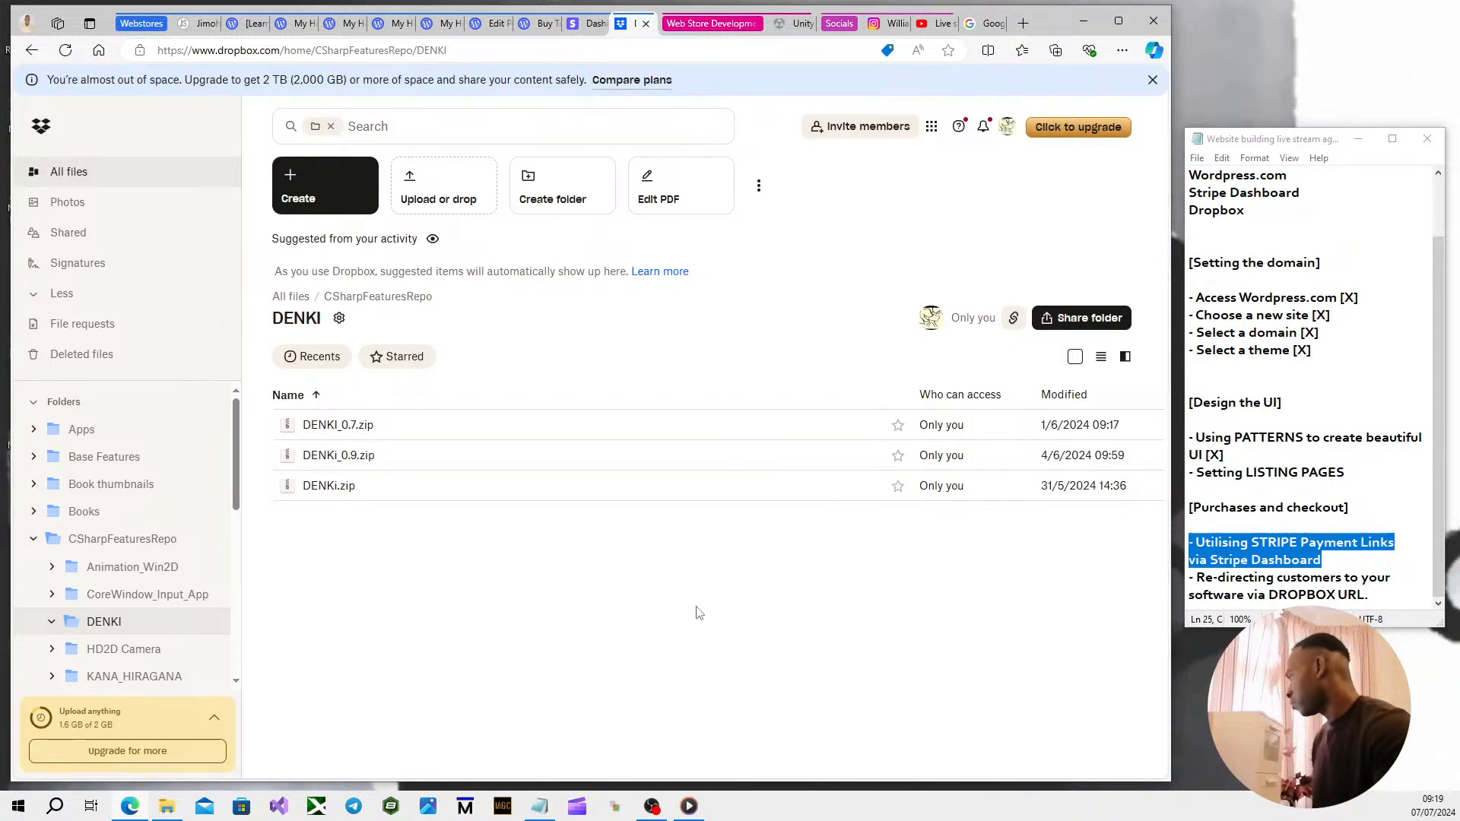
{"action": "left_click", "coordinate": [576, 29]}
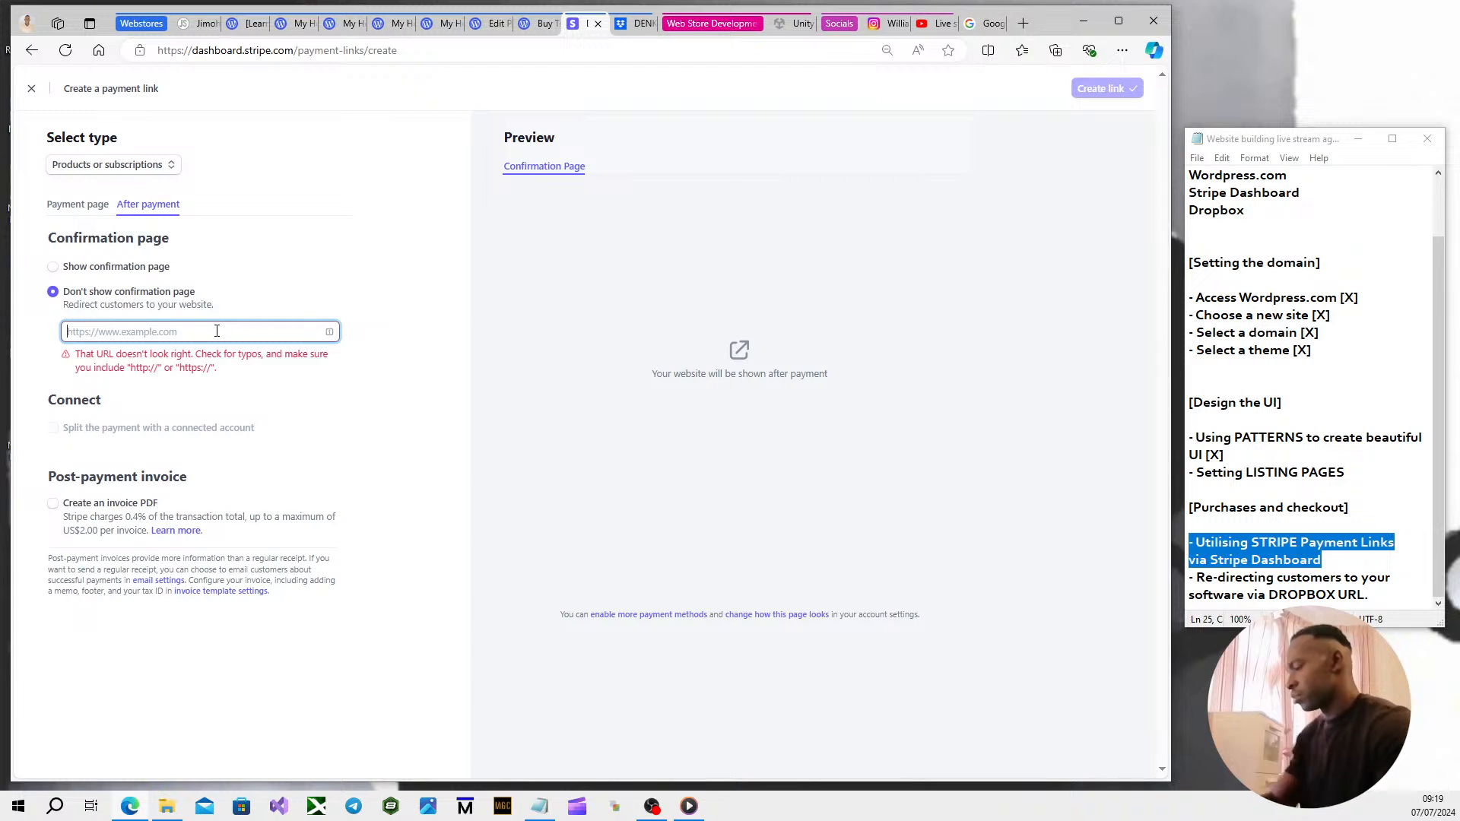
{"action": "key", "text": "ctrl+v"}
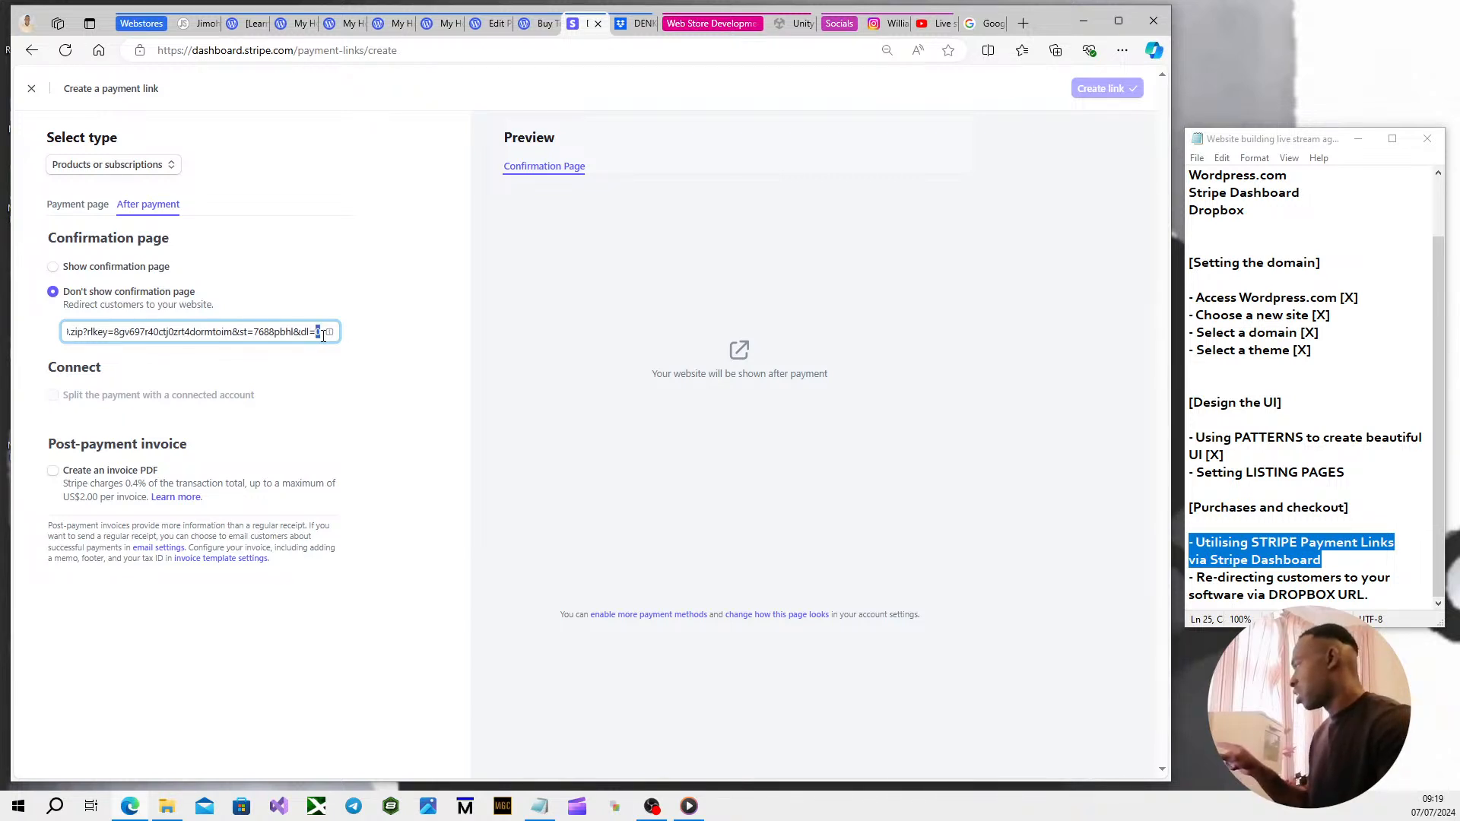
{"action": "left_click_drag", "start_coordinate": [318, 335], "coordinate": [326, 340]}
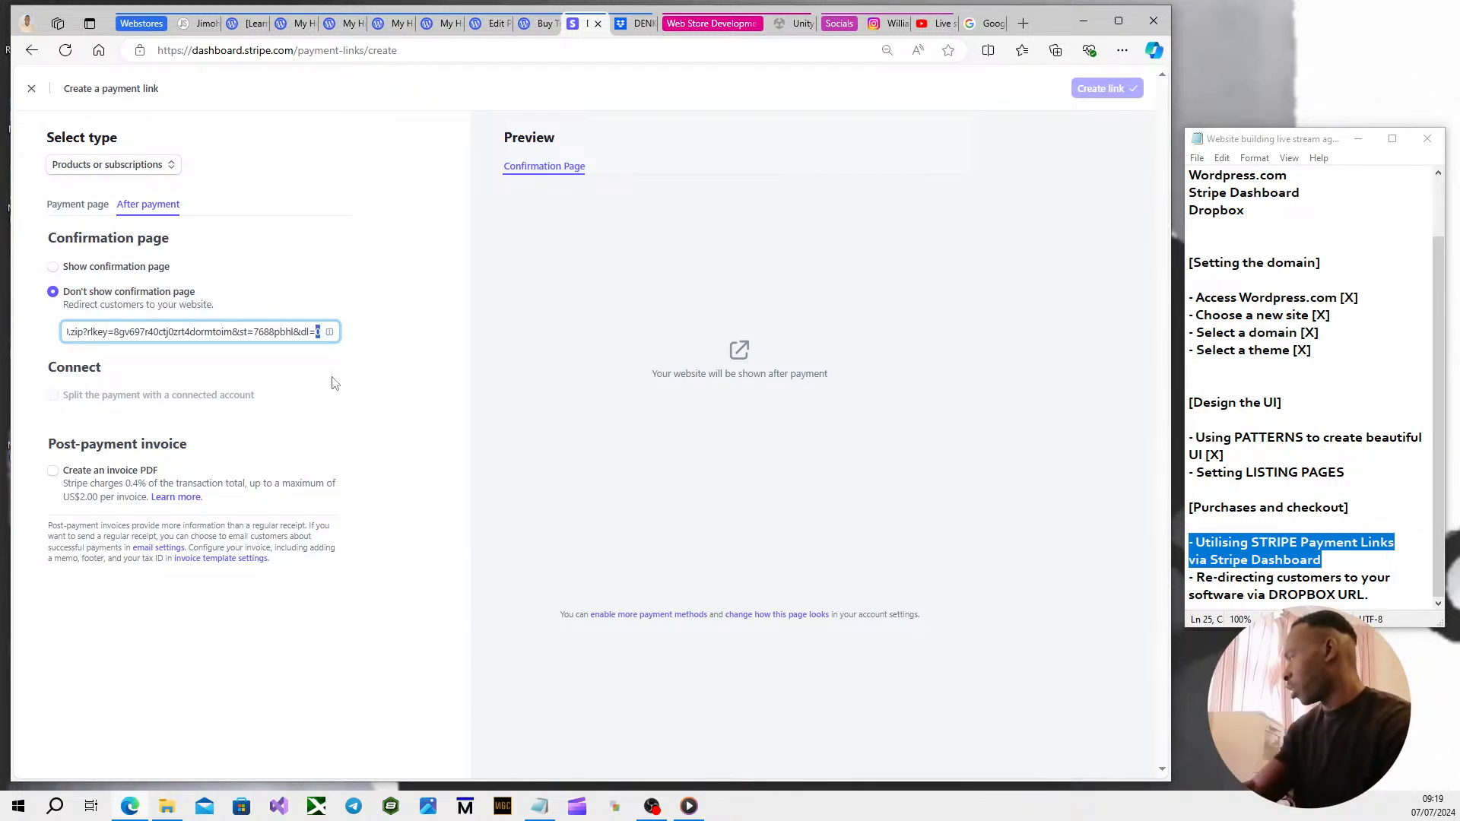
{"action": "type", "text": "1"}
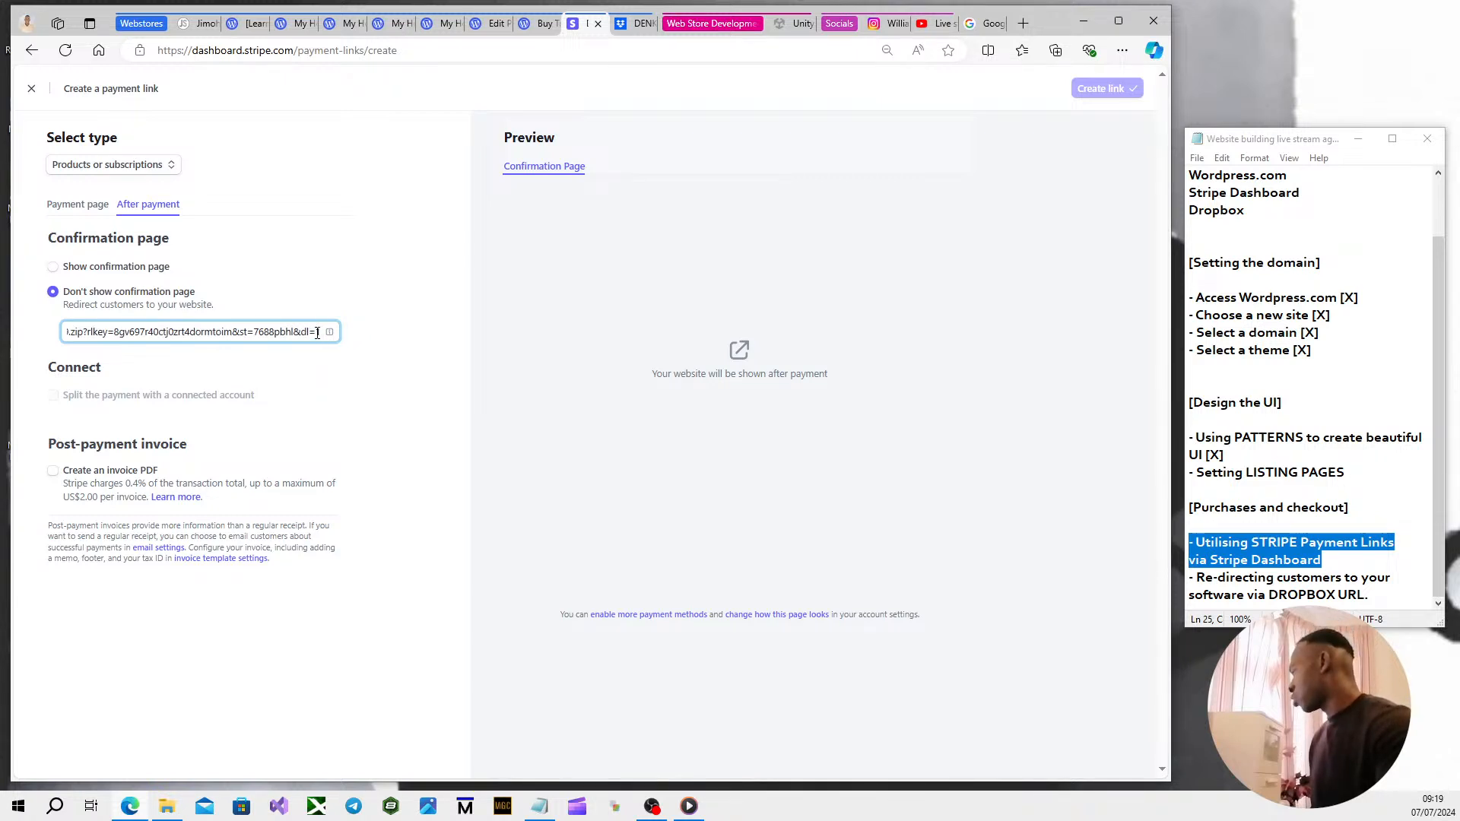
On the payment page settings, enter "Red Basketball Trainers" as the product and require customers to provide a phone number.
{"action": "left_click", "coordinate": [74, 212]}
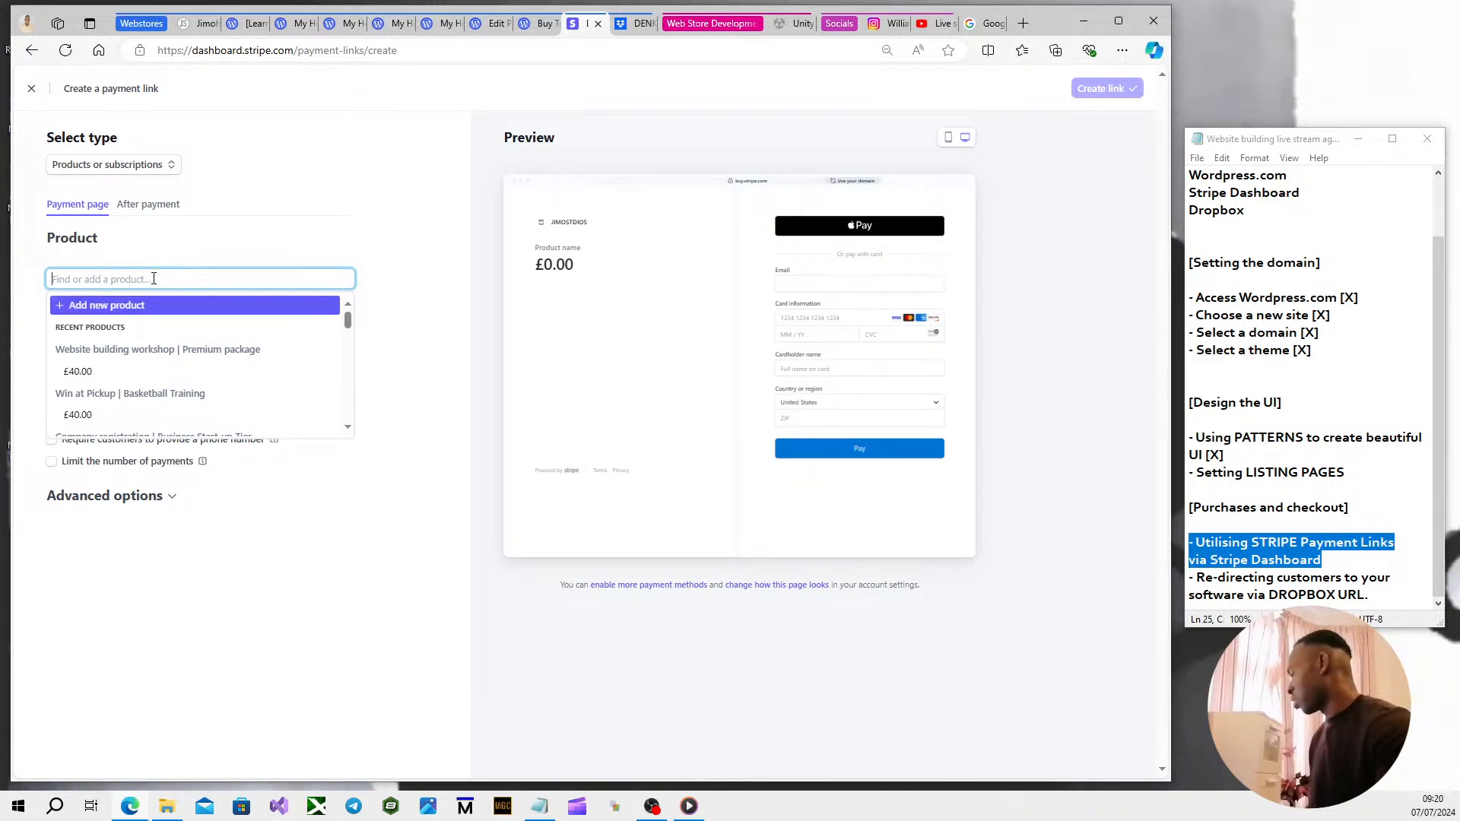
{"action": "type", "text": "Red Bask"}
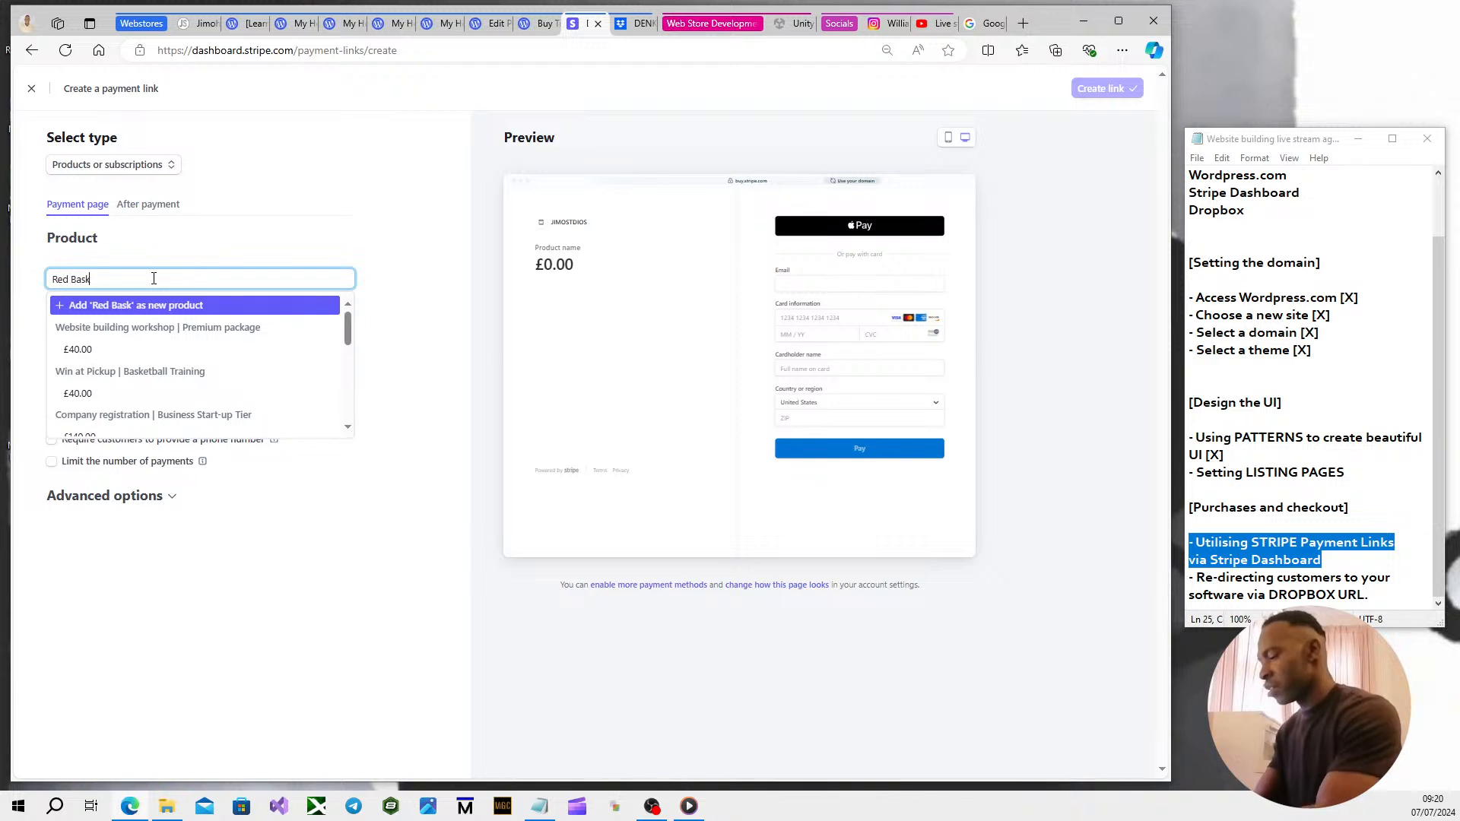
{"action": "type", "text": "etball Trainers"}
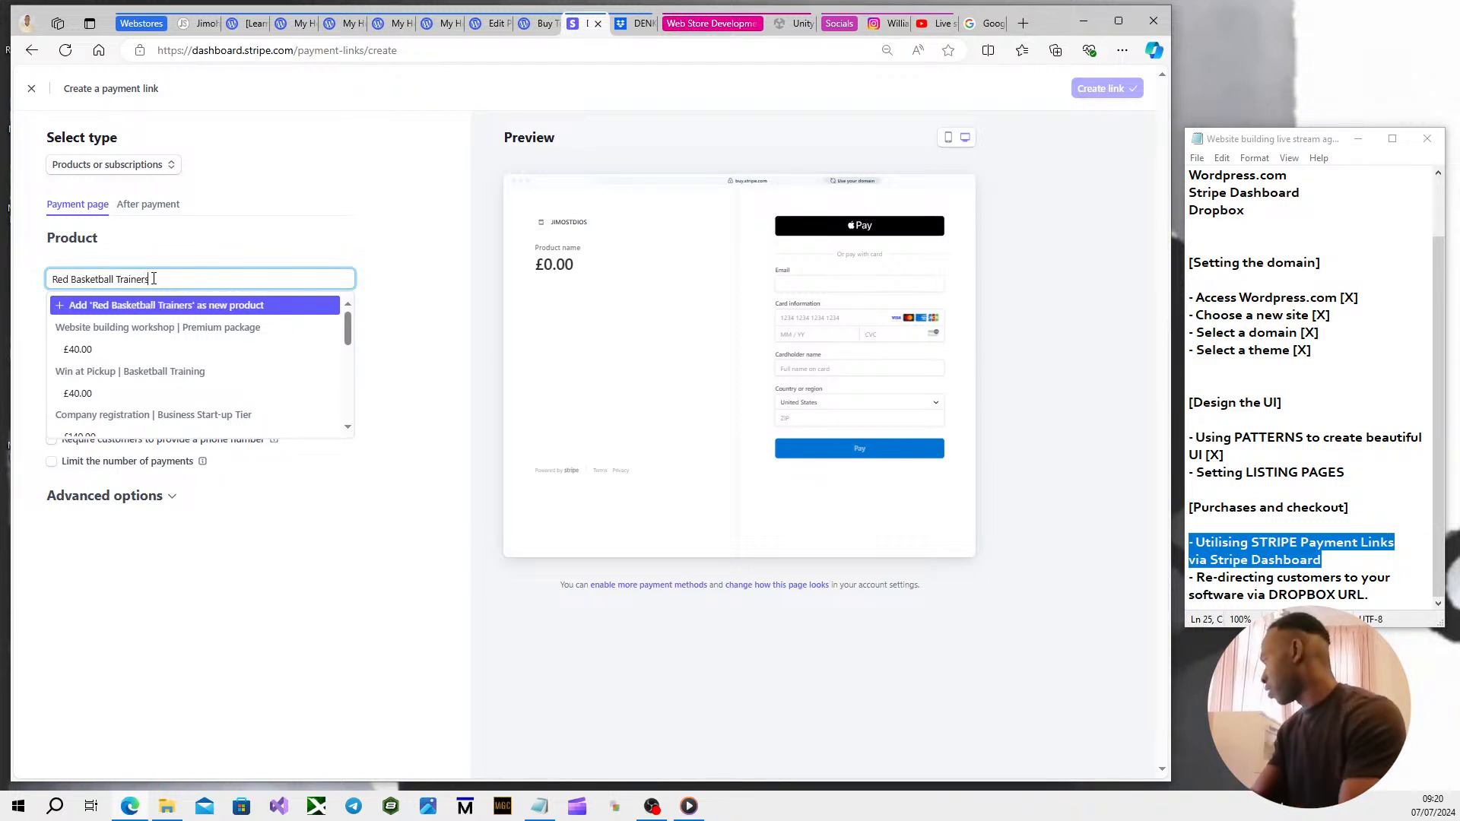
{"action": "left_click", "coordinate": [408, 408]}
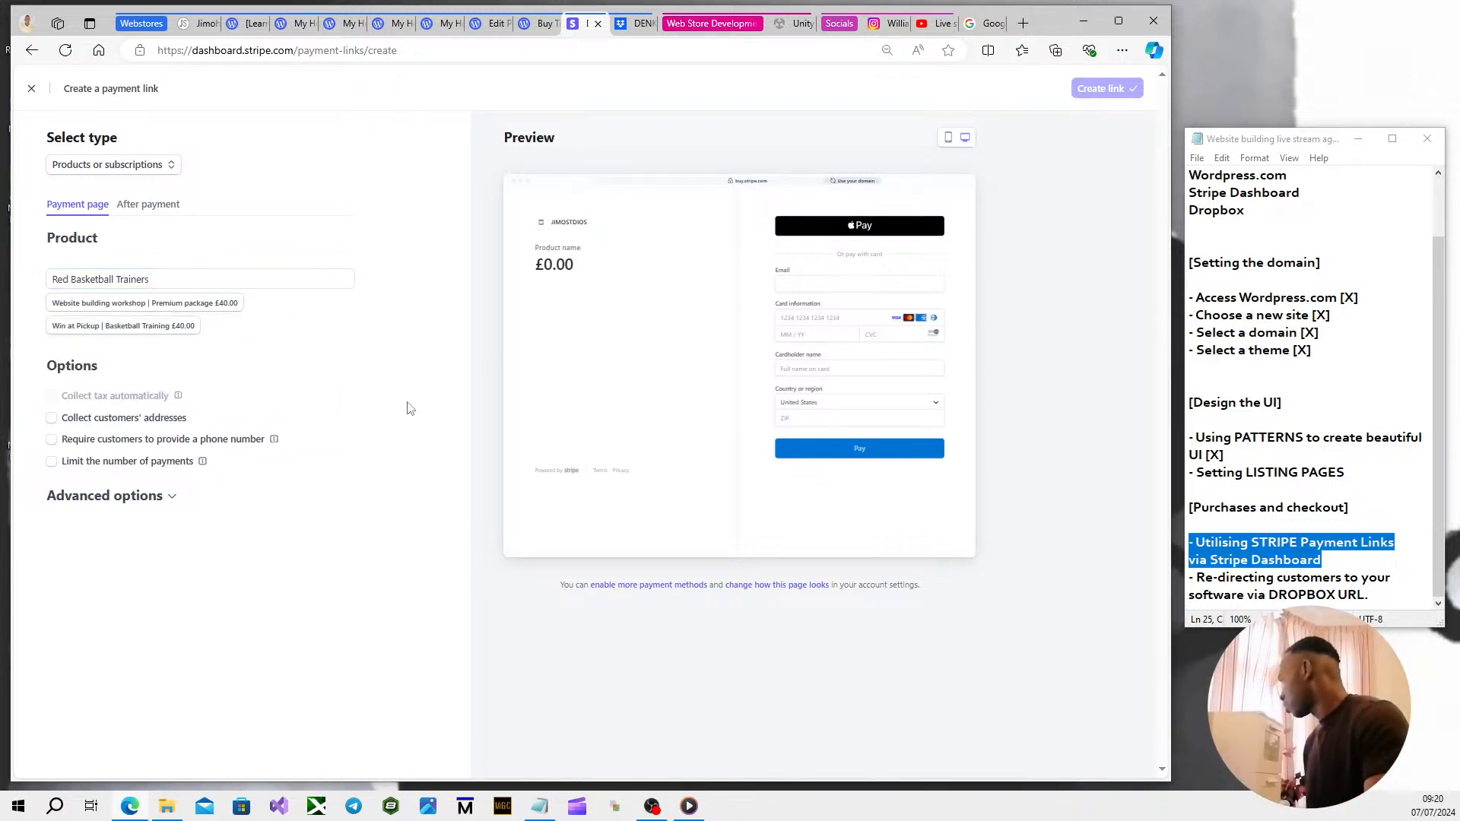
{"action": "left_click", "coordinate": [51, 443]}
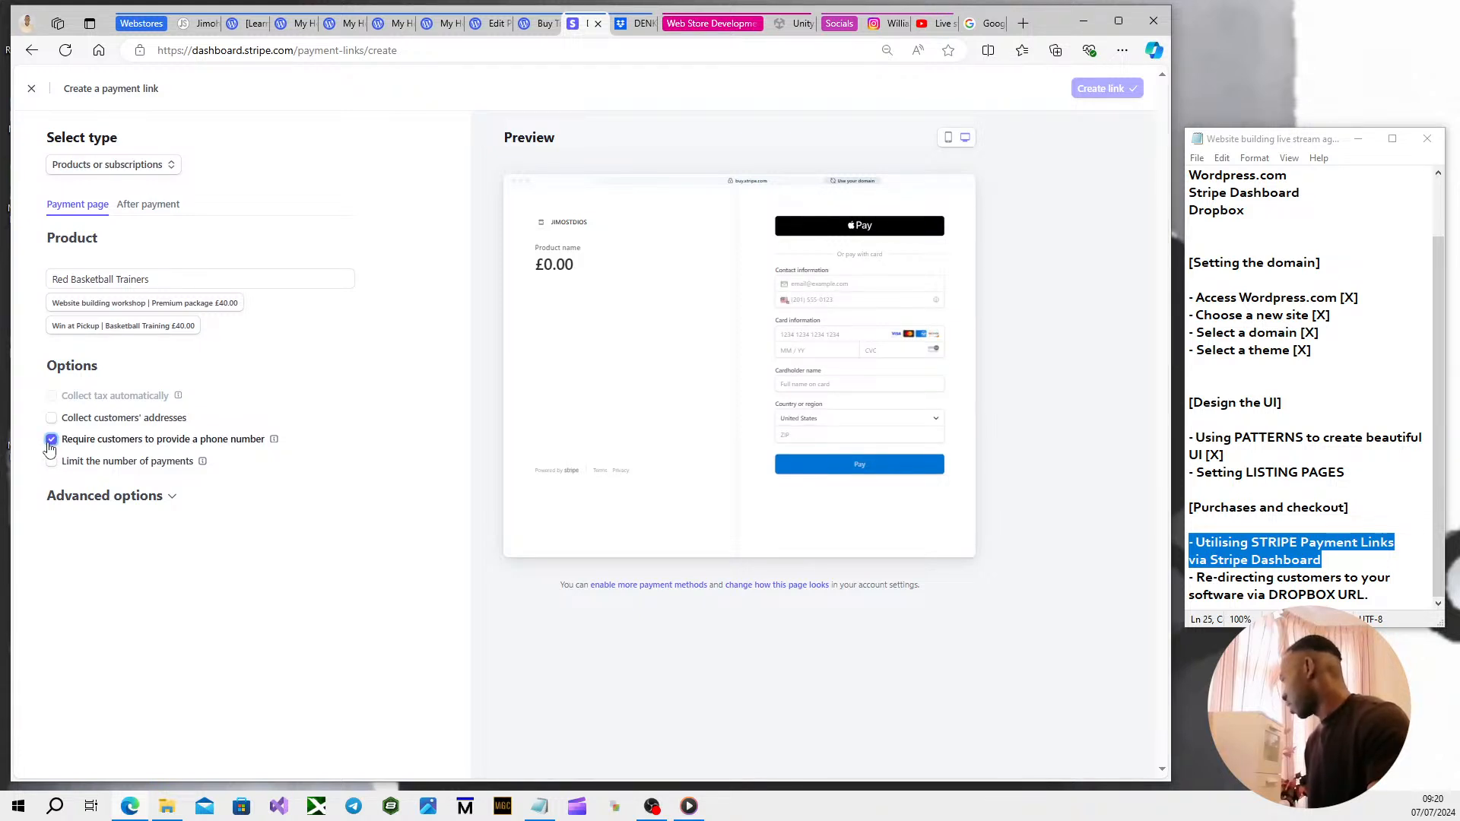
Start adding Red Basketball Trainers as a new product with the description "Pro basketball trainers. Great for indoors and outdoors.".
{"action": "left_click", "coordinate": [156, 279]}
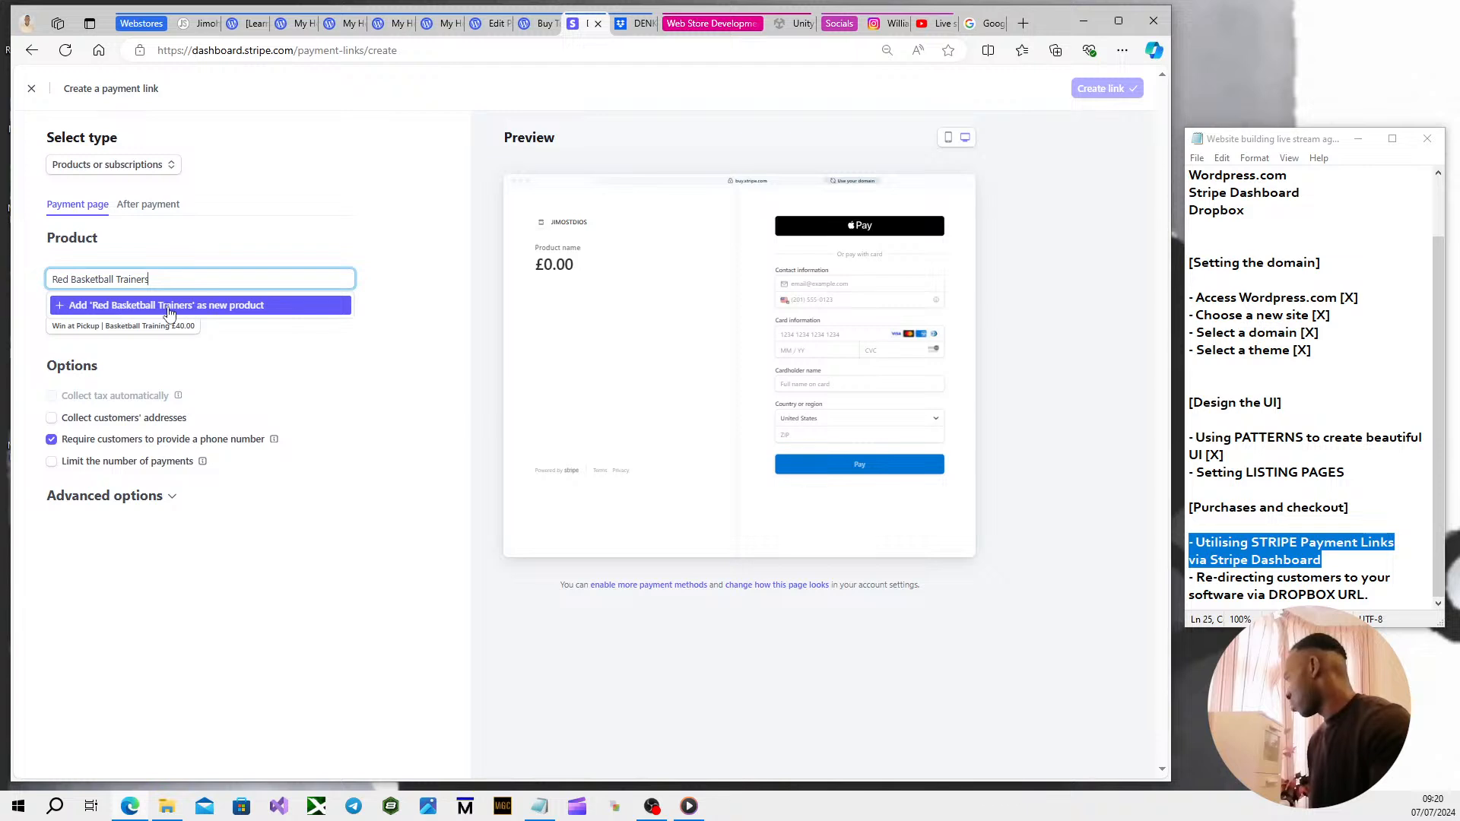
{"action": "left_click", "coordinate": [265, 308]}
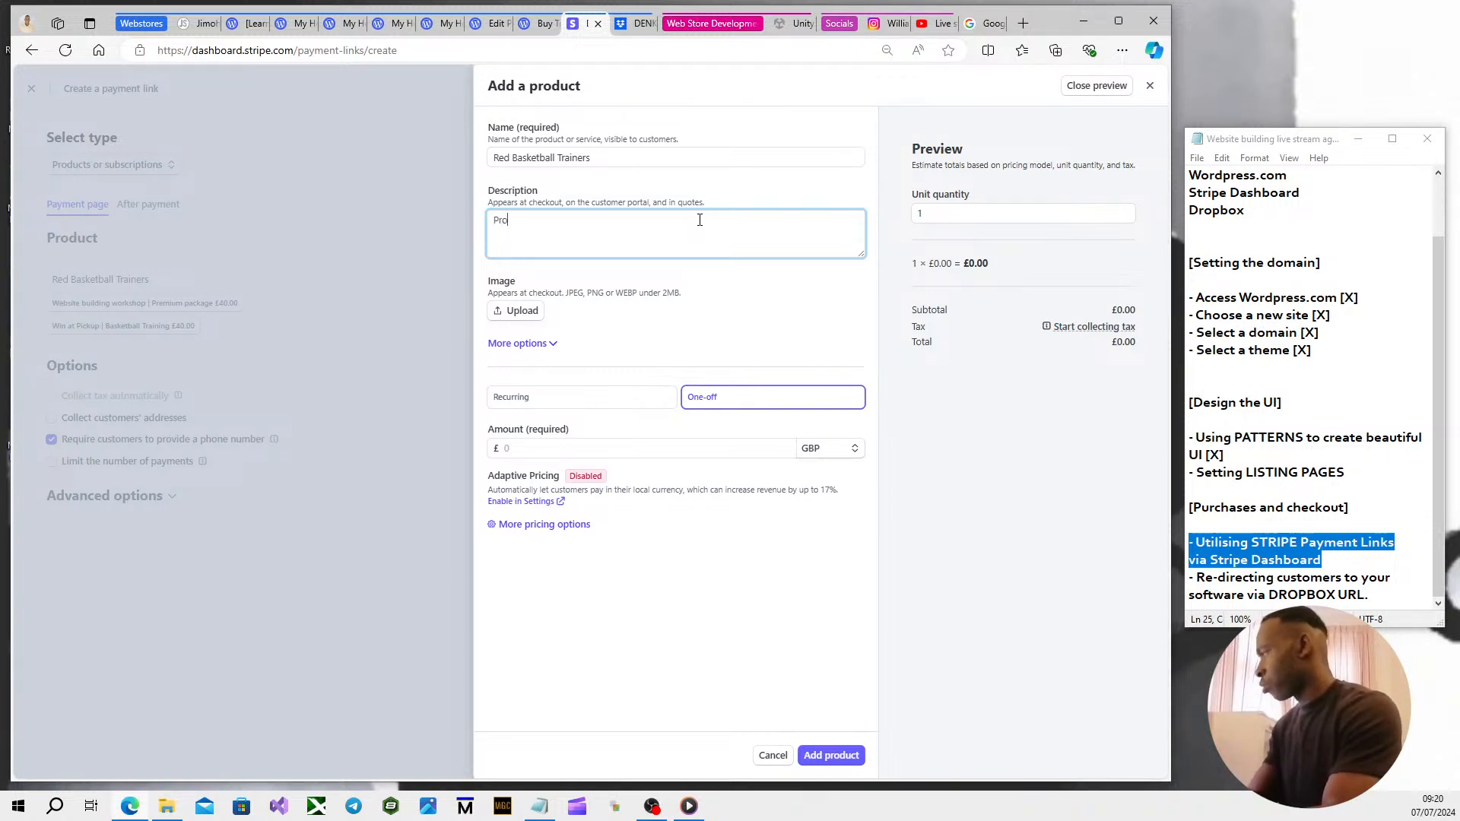
{"action": "type", "text": "Pro basket"}
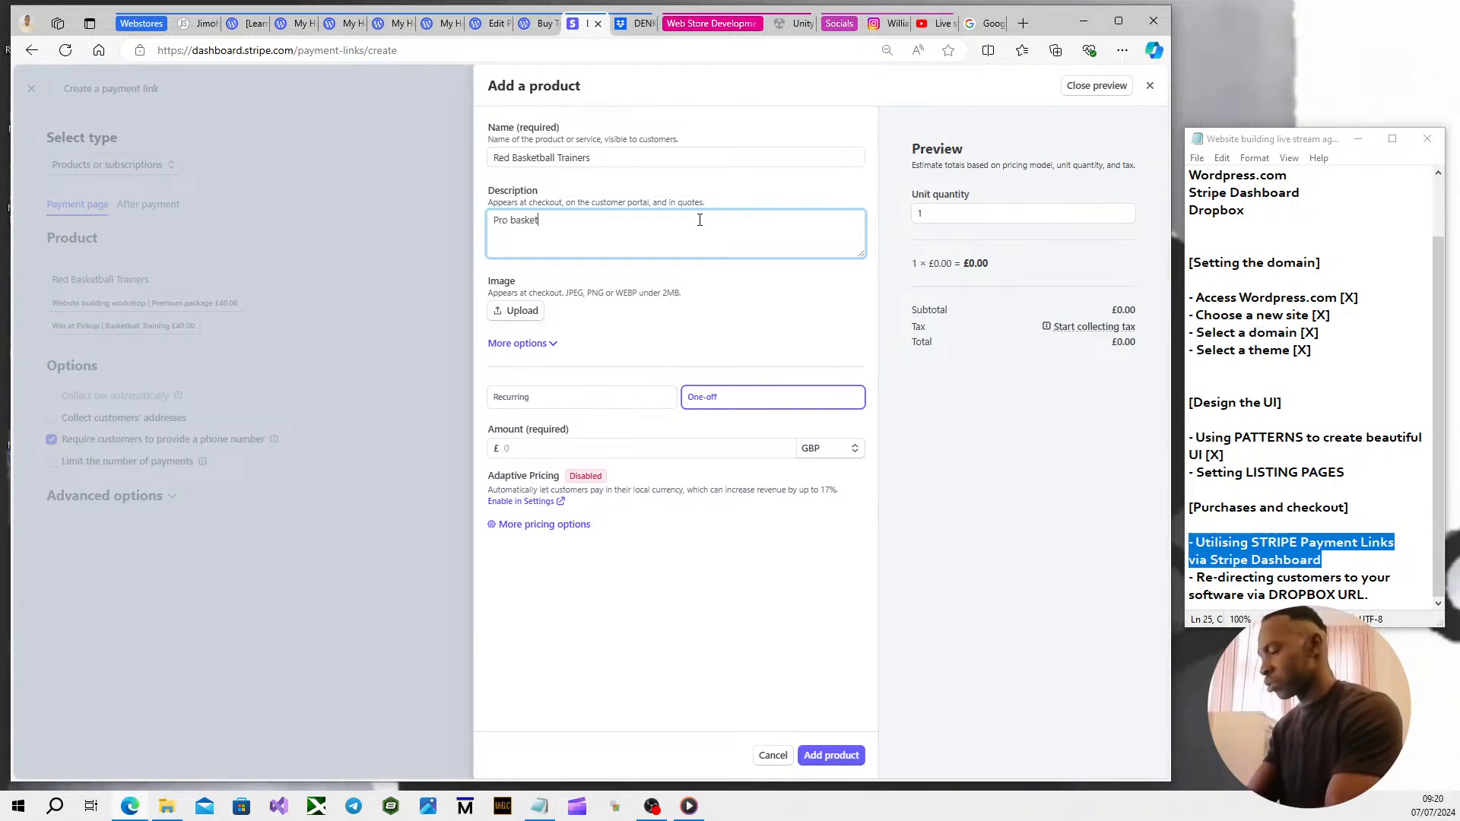
{"action": "type", "text": "ball trainers"}
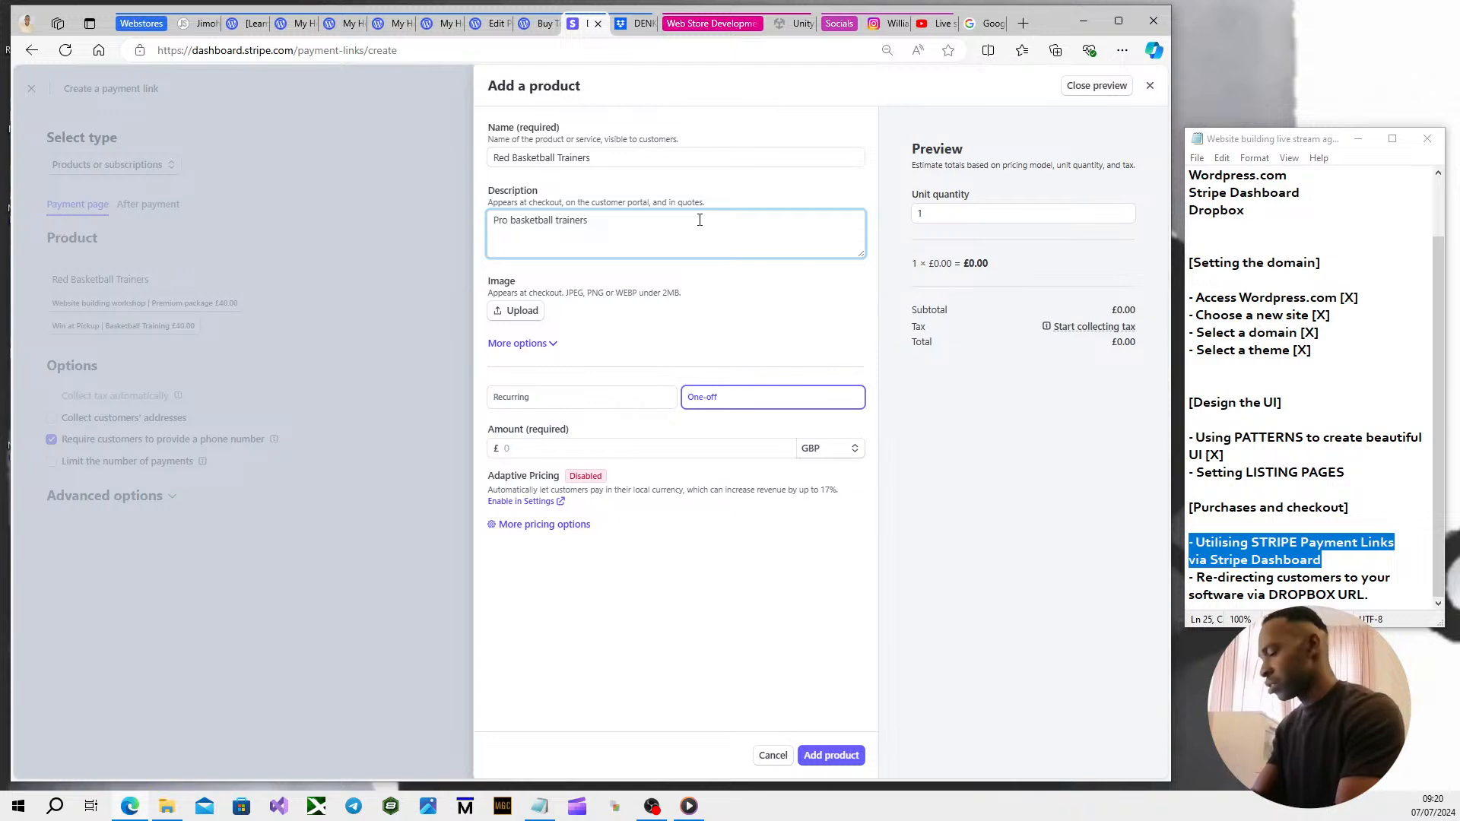
{"action": "type", "text": ". Great for i"}
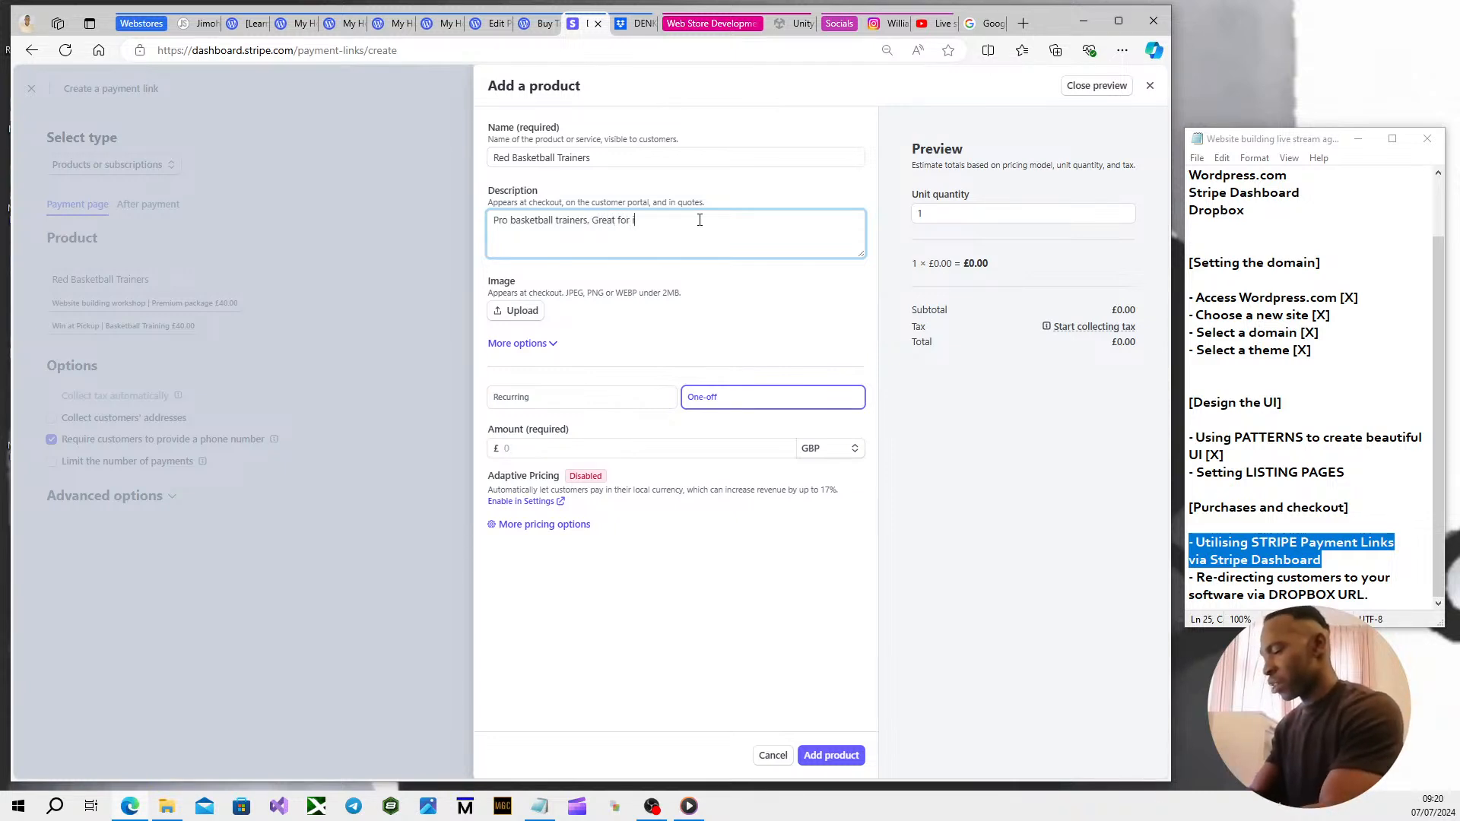
{"action": "type", "text": "ndoors and outdoors."}
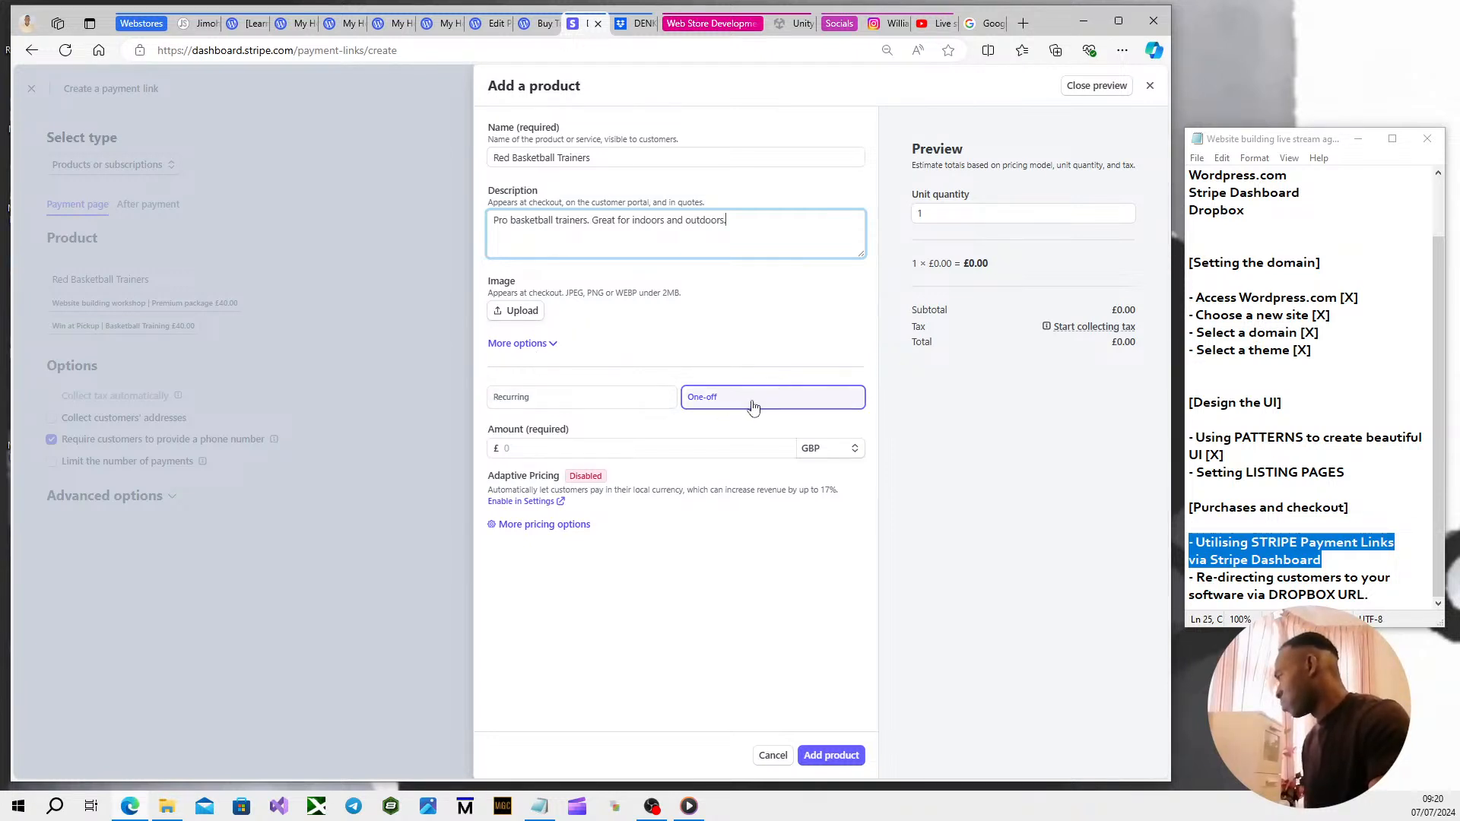
Set the product's one-off price to £119.99 and add it to the payment link.
{"action": "left_click", "coordinate": [582, 449]}
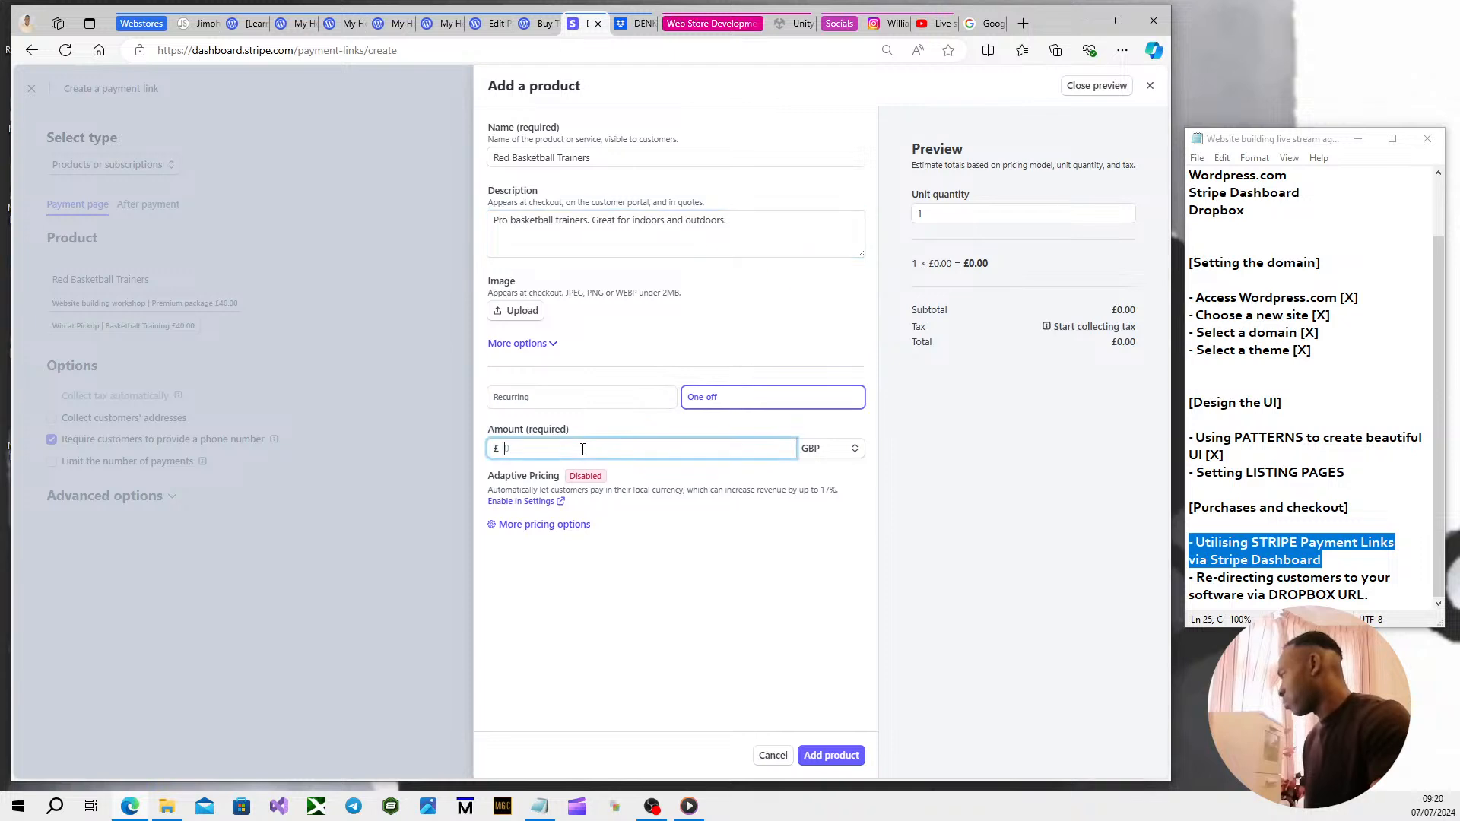
{"action": "type", "text": "119.00"}
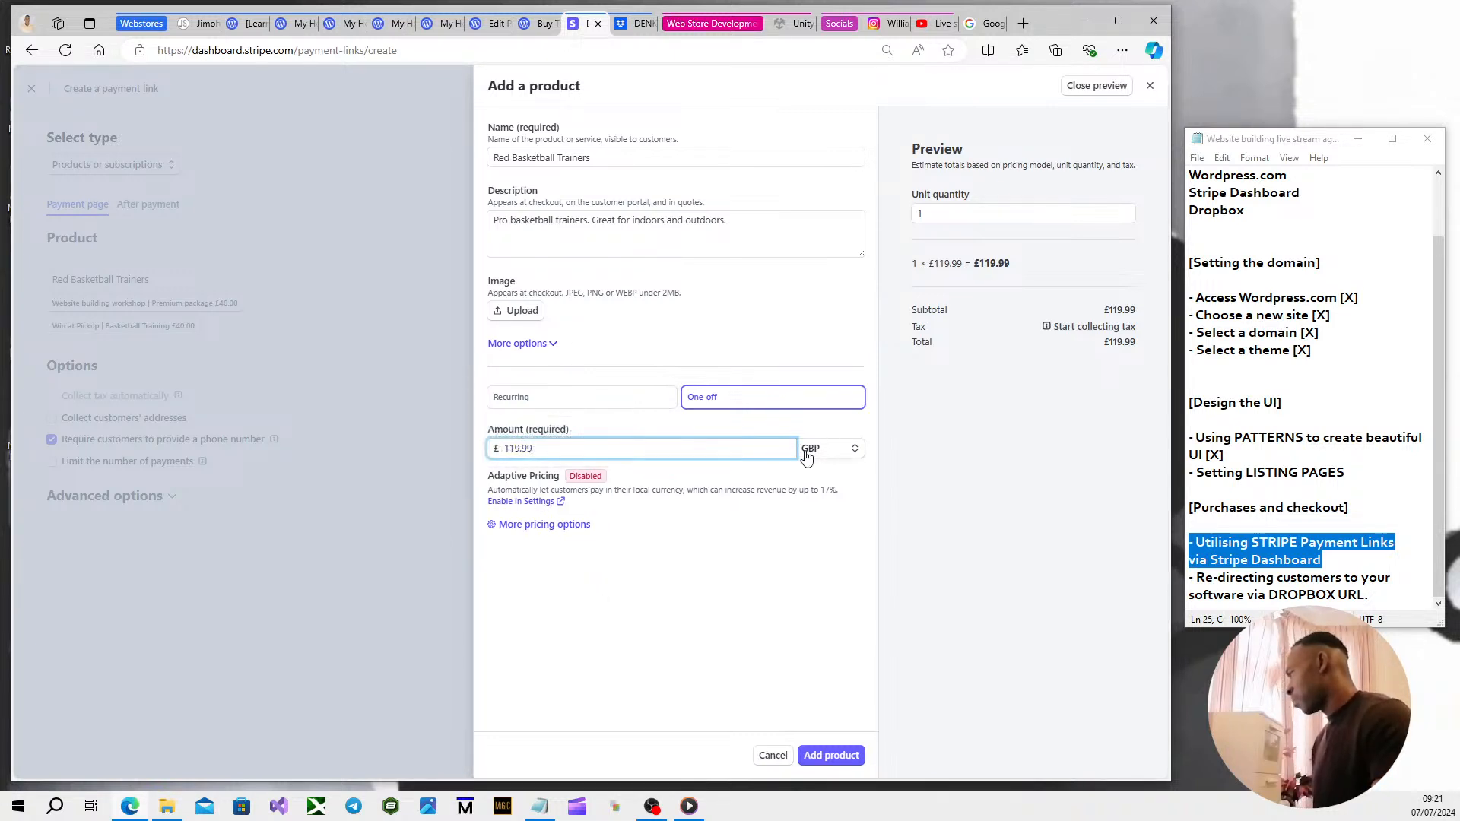
{"action": "left_click", "coordinate": [840, 758]}
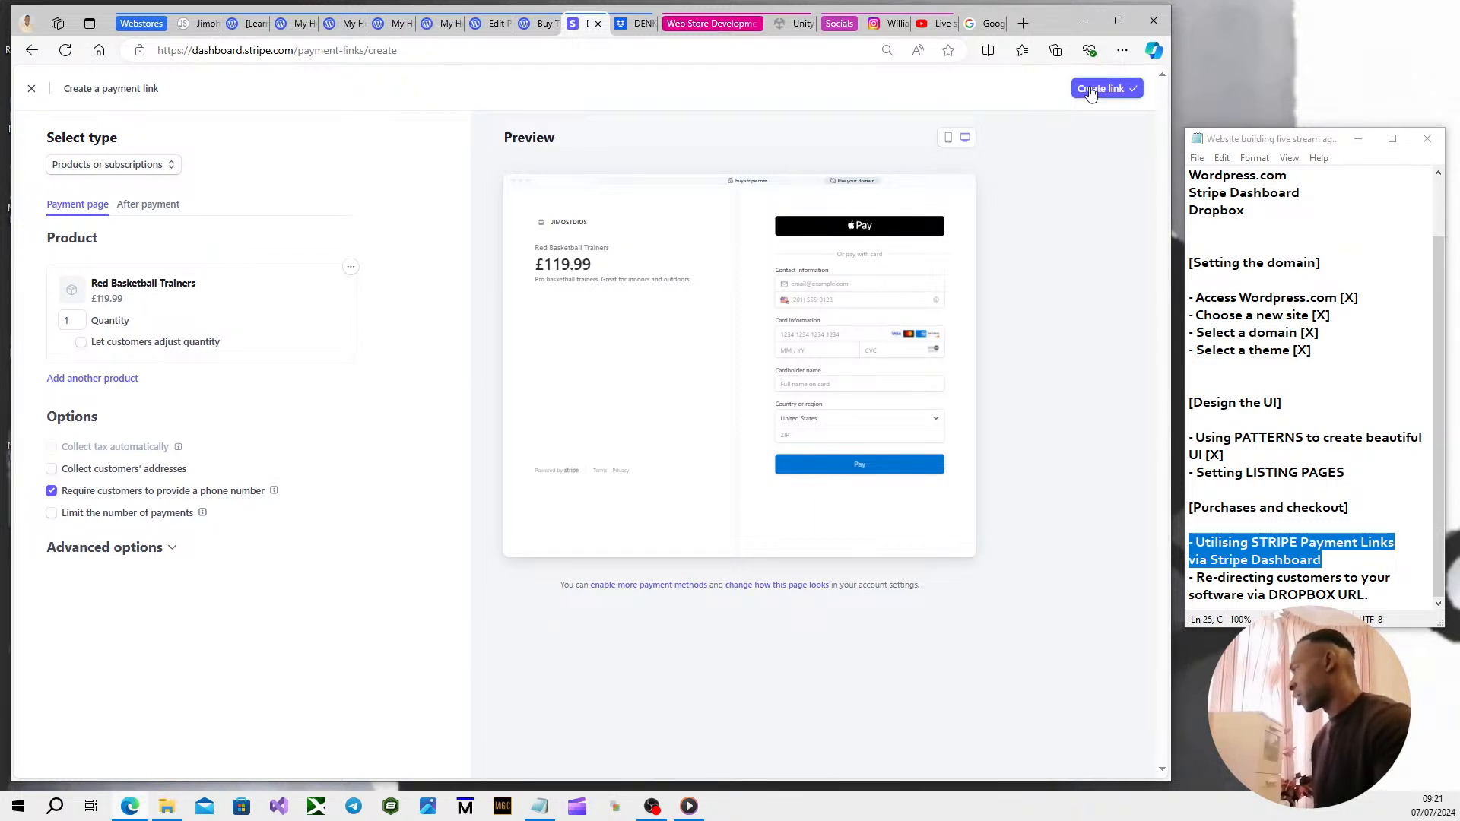
Create the Red Basketball Trainers payment link and copy its URL.
{"action": "left_click", "coordinate": [1090, 90]}
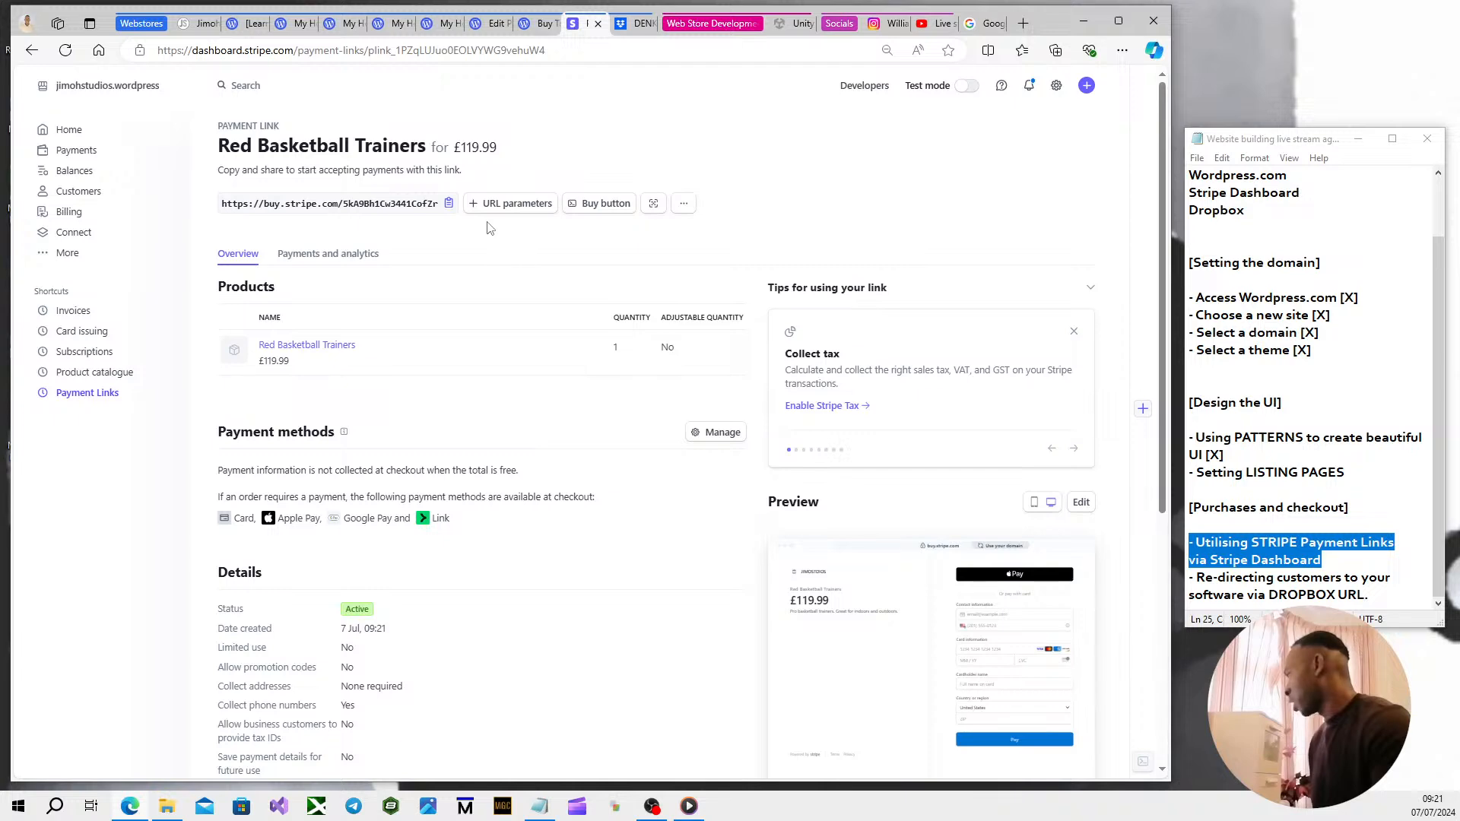
{"action": "left_click", "coordinate": [415, 210]}
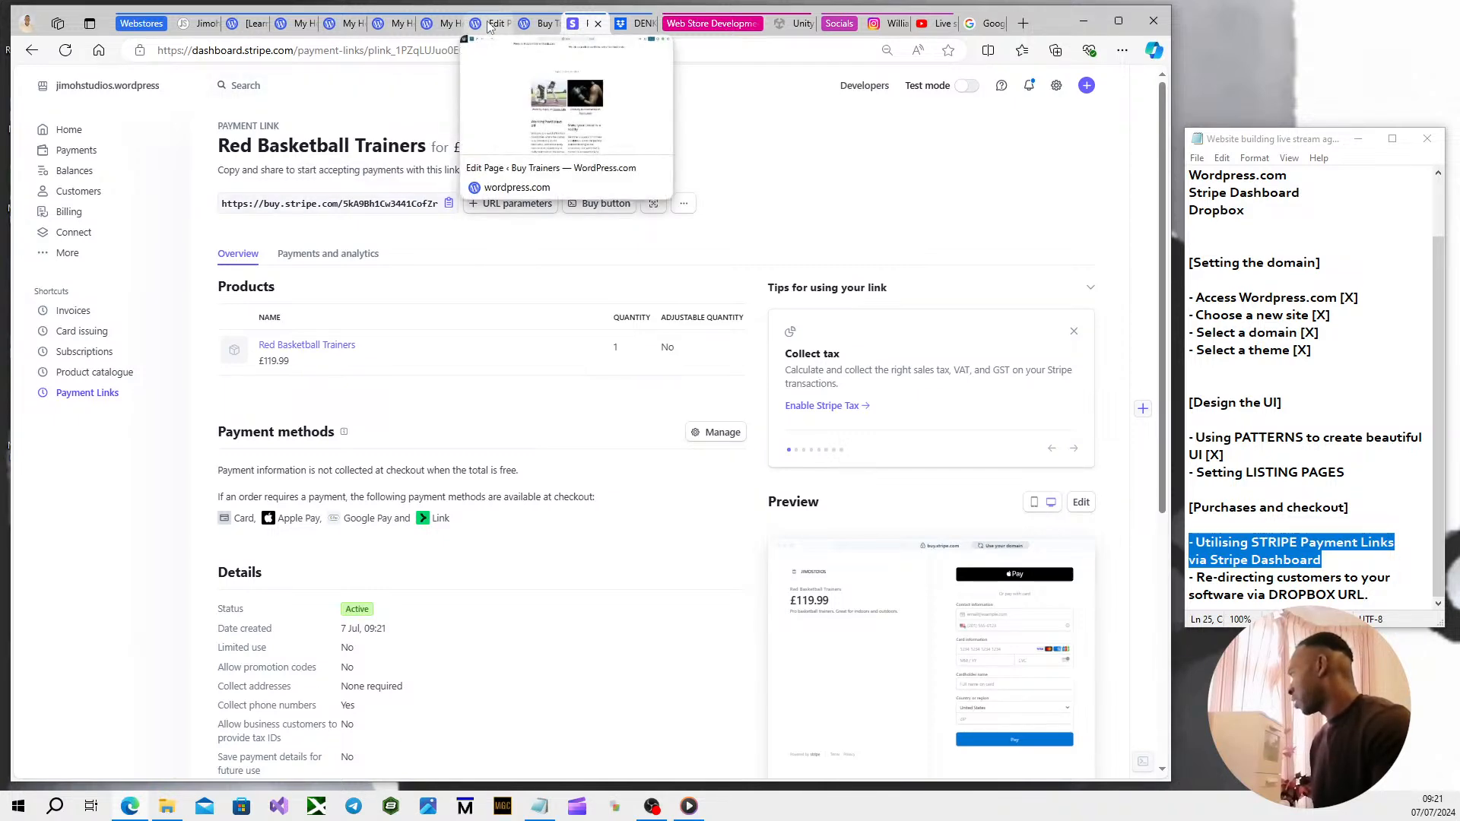
Switch to the WordPress trainers site and open its home page for editing.
{"action": "left_click", "coordinate": [529, 27]}
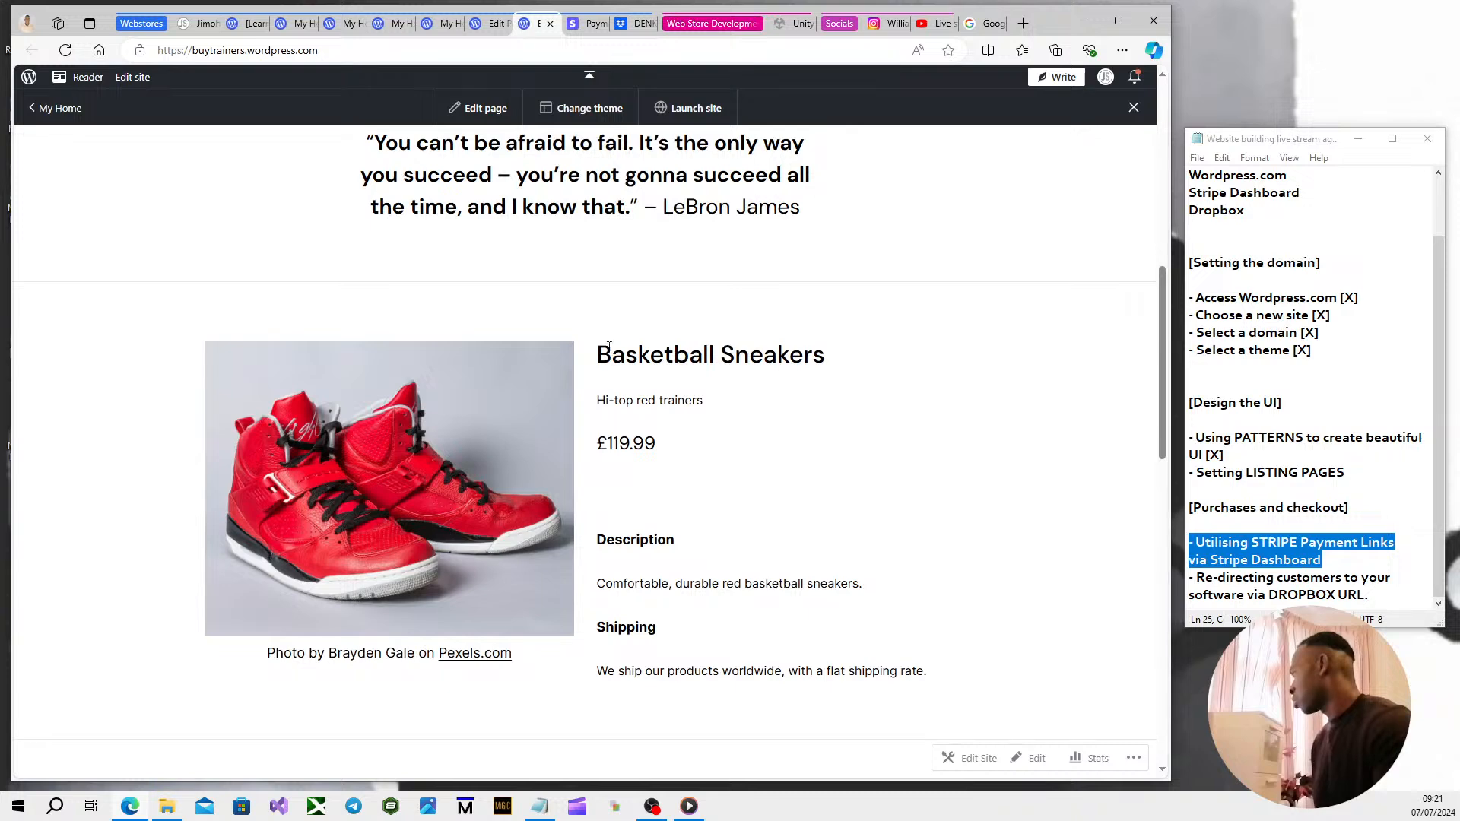
{"action": "scroll", "coordinate": [608, 349], "scroll_direction": "down", "scroll_amount": 3}
{"action": "scroll", "coordinate": [612, 369], "scroll_direction": "up", "scroll_amount": 3}
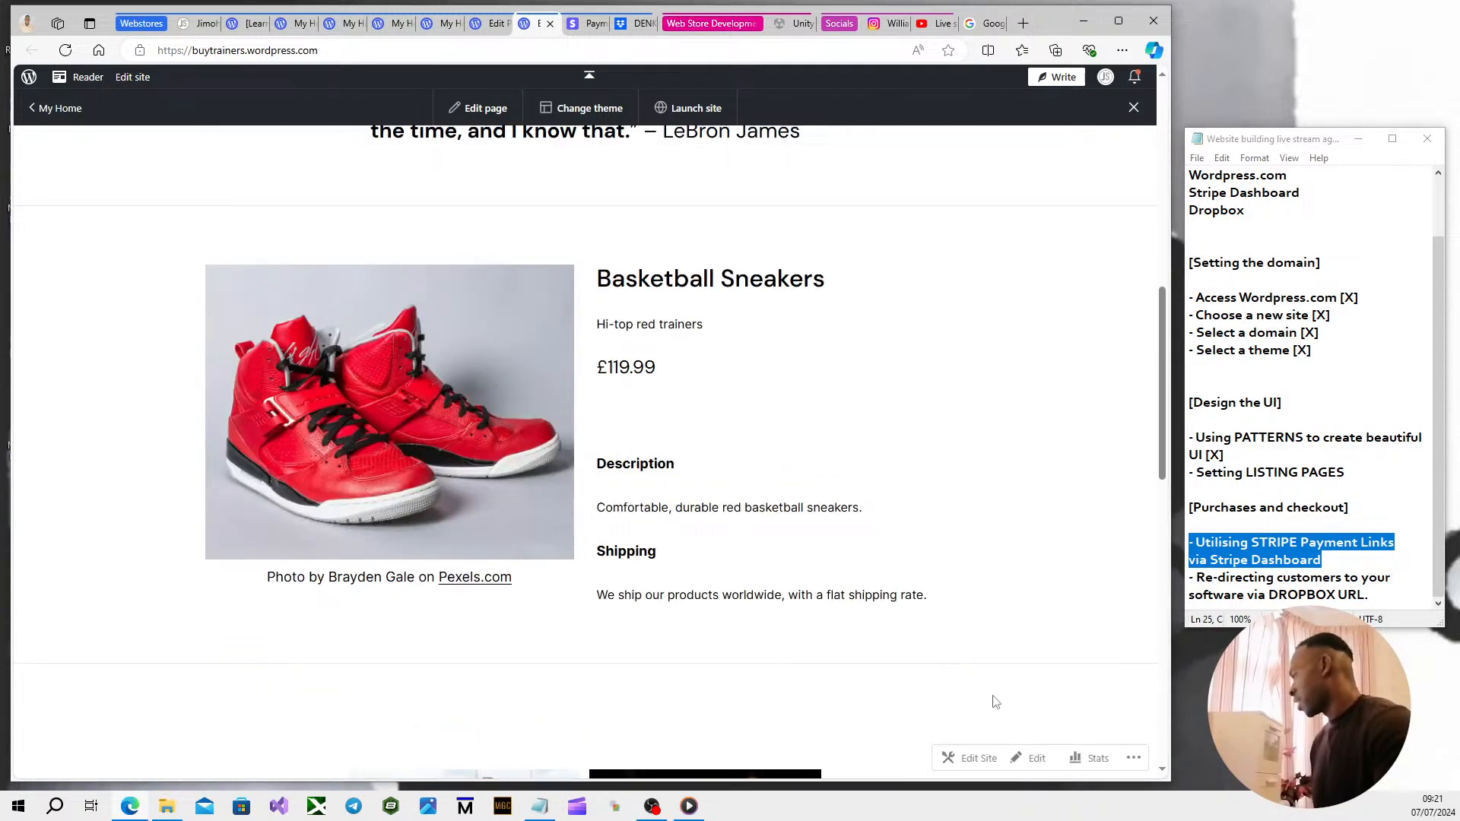
{"action": "left_click", "coordinate": [1034, 764]}
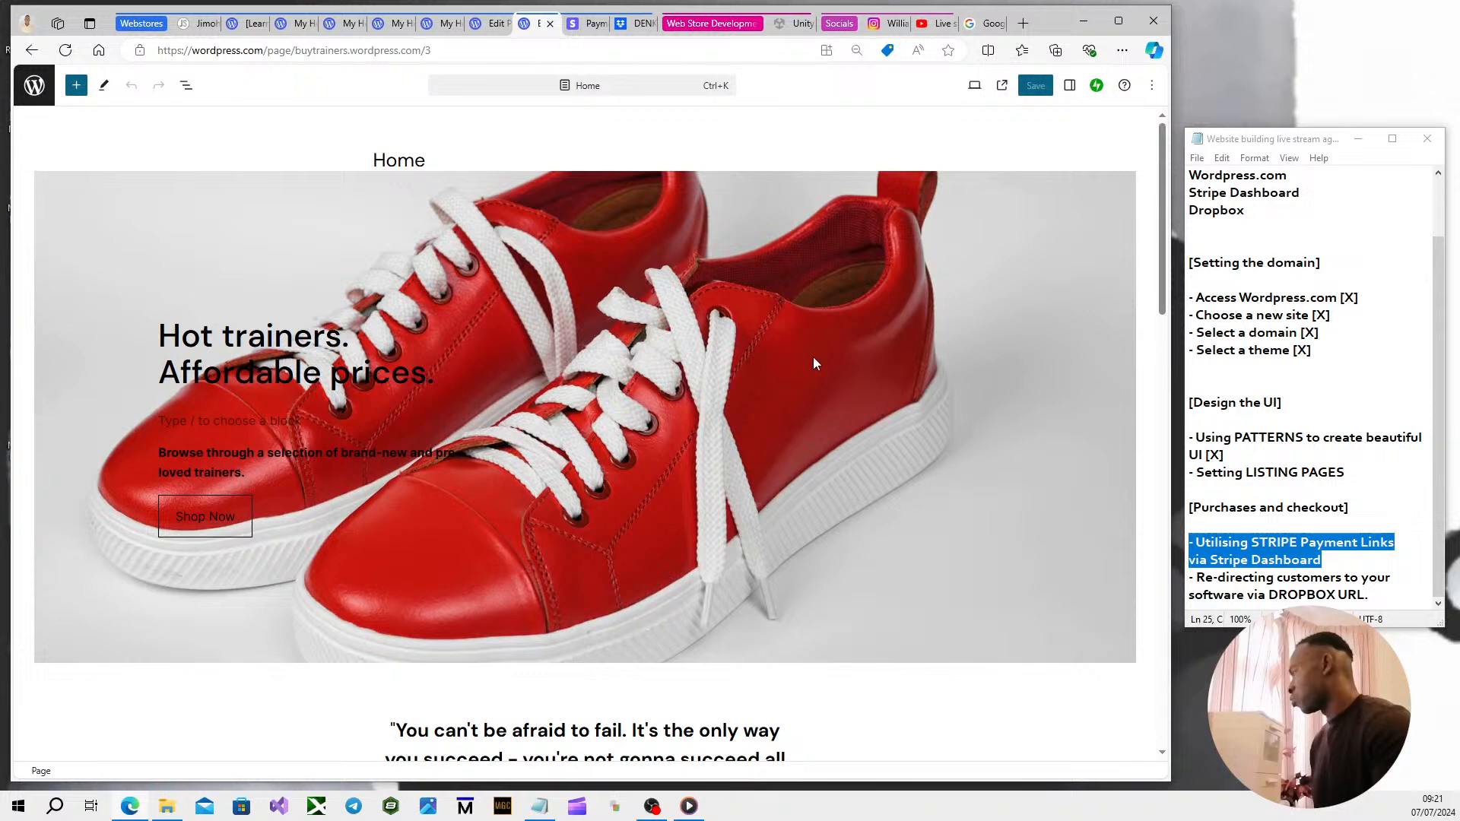
Open the block inserter directly below the £119.99 price in the Basketball Sneakers listing.
{"action": "scroll", "coordinate": [1157, 264], "scroll_direction": "down", "scroll_amount": 3}
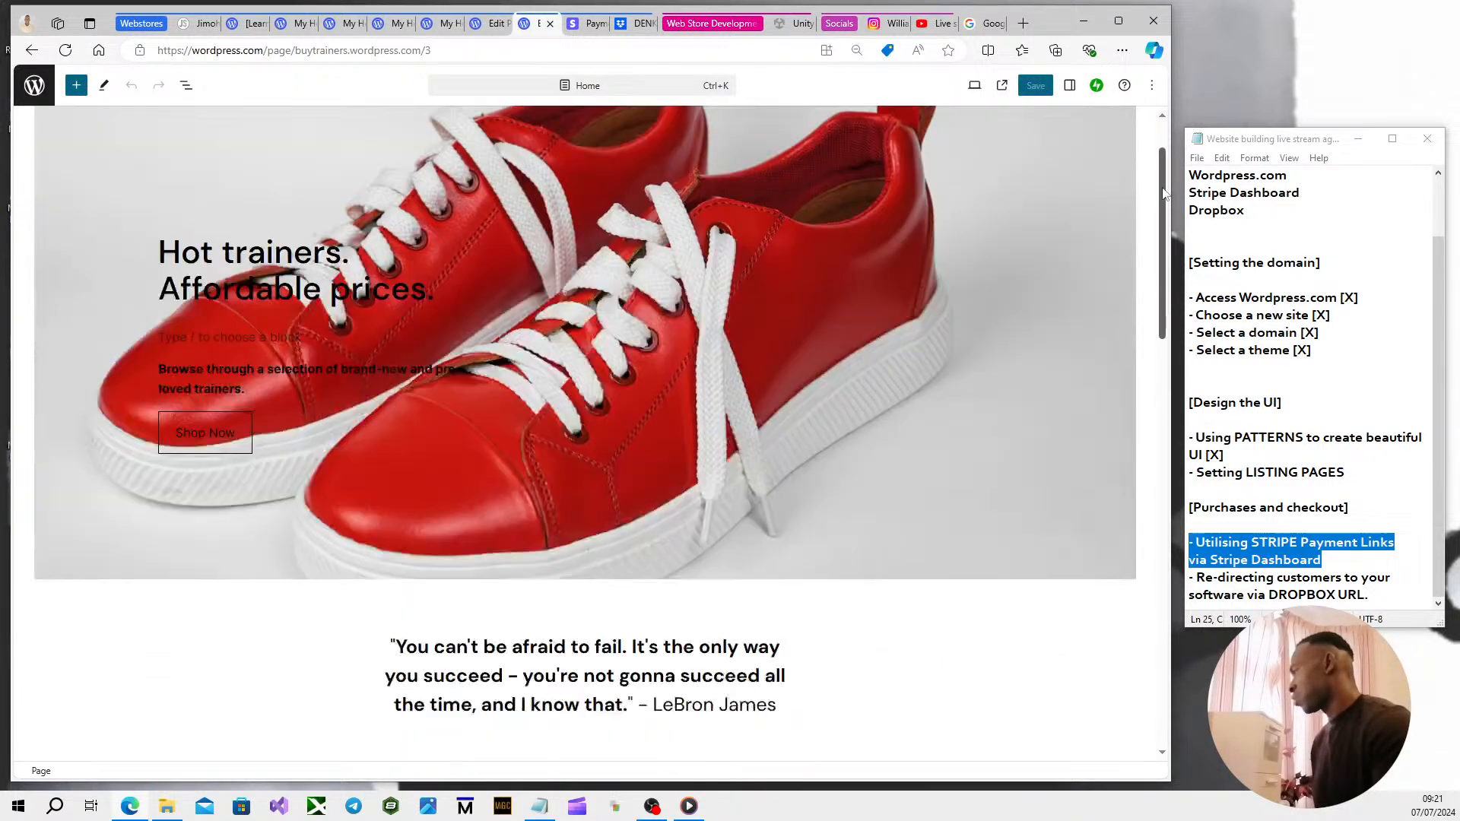
{"action": "scroll", "coordinate": [1157, 264], "scroll_direction": "down", "scroll_amount": 3}
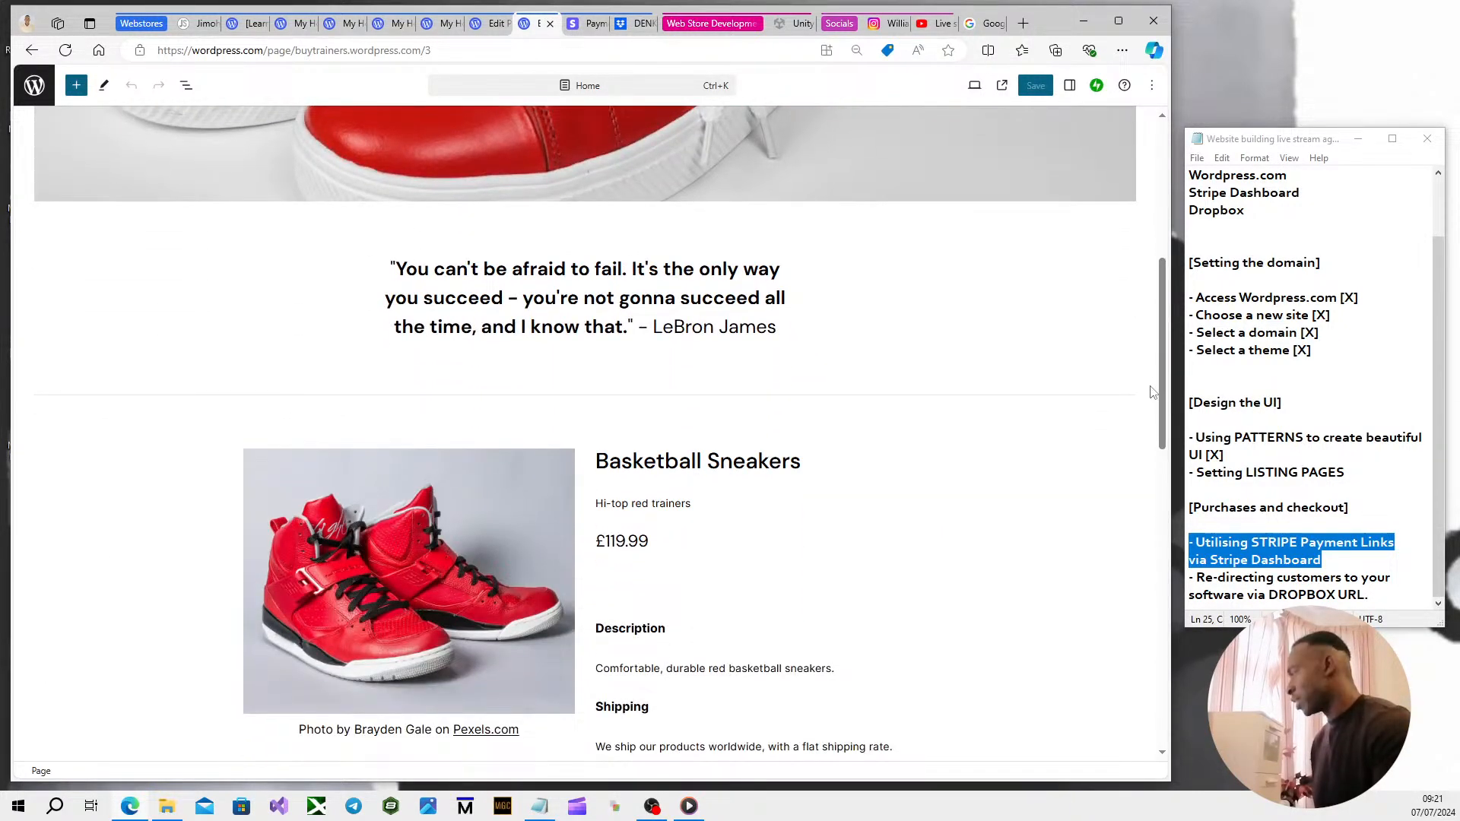
{"action": "scroll", "coordinate": [1162, 365], "scroll_direction": "down", "scroll_amount": 4}
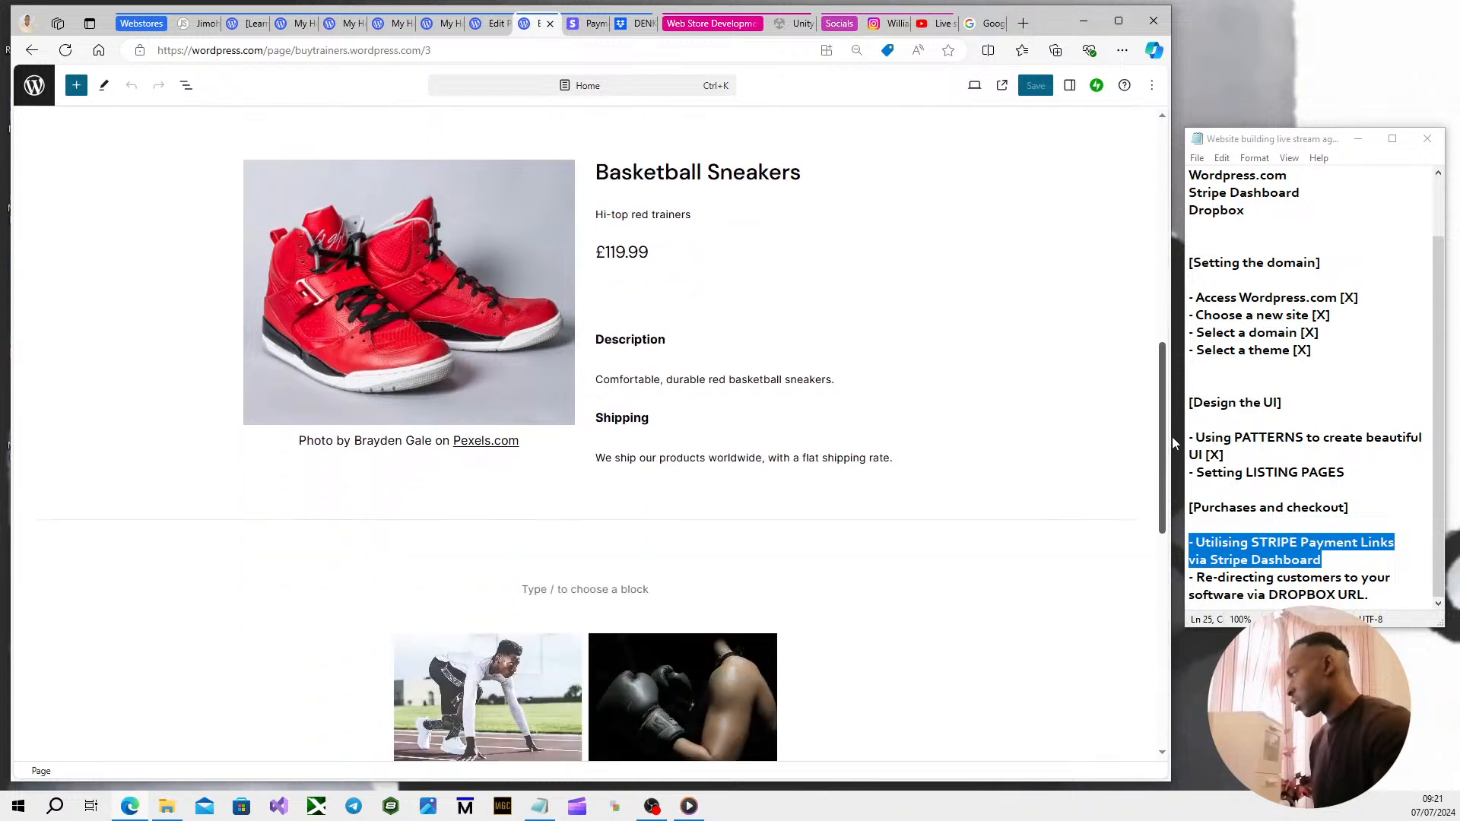
{"action": "scroll", "coordinate": [1174, 437], "scroll_direction": "up", "scroll_amount": 1}
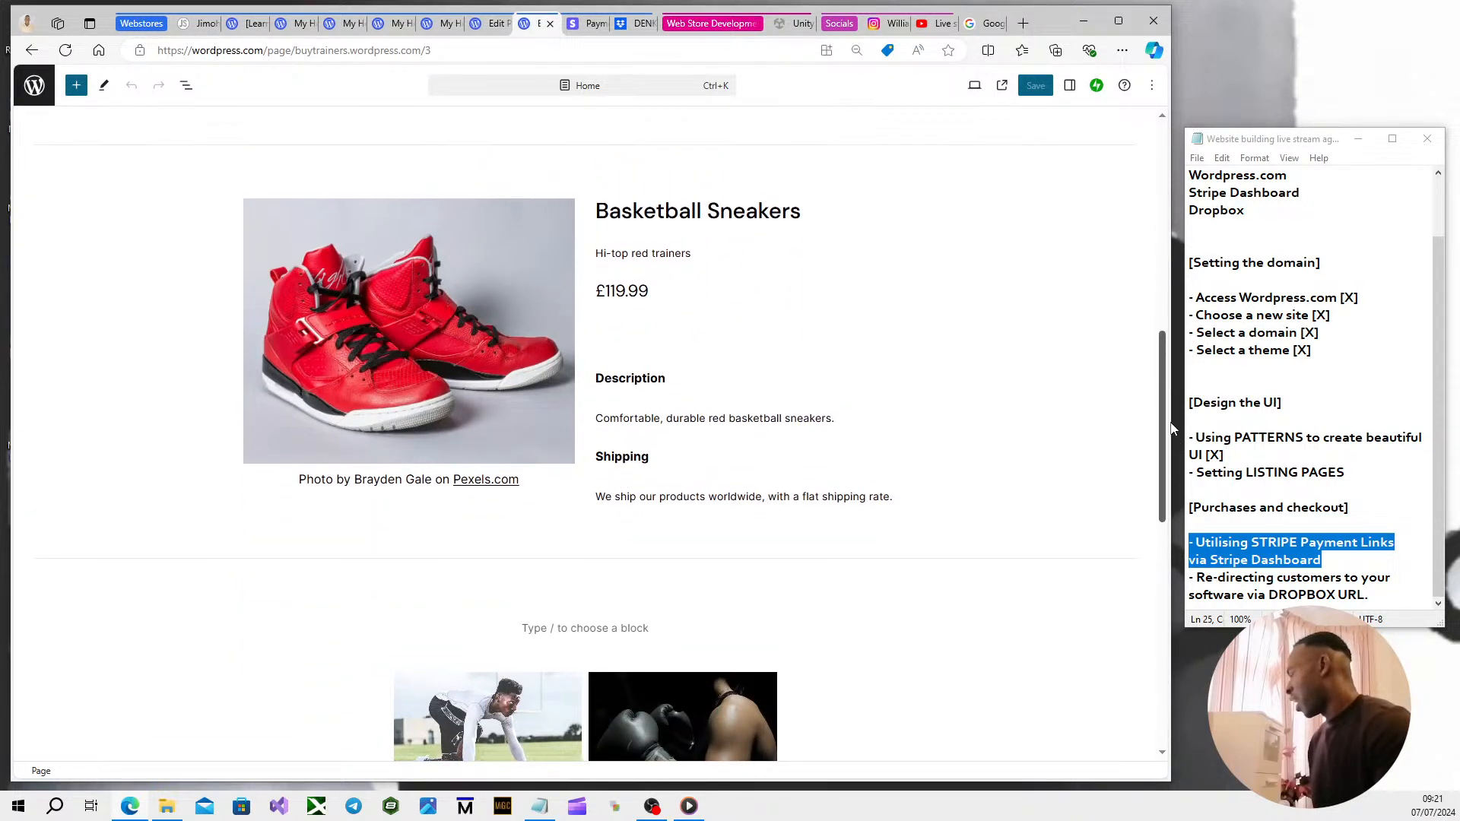
{"action": "mouse_move", "coordinate": [635, 312]}
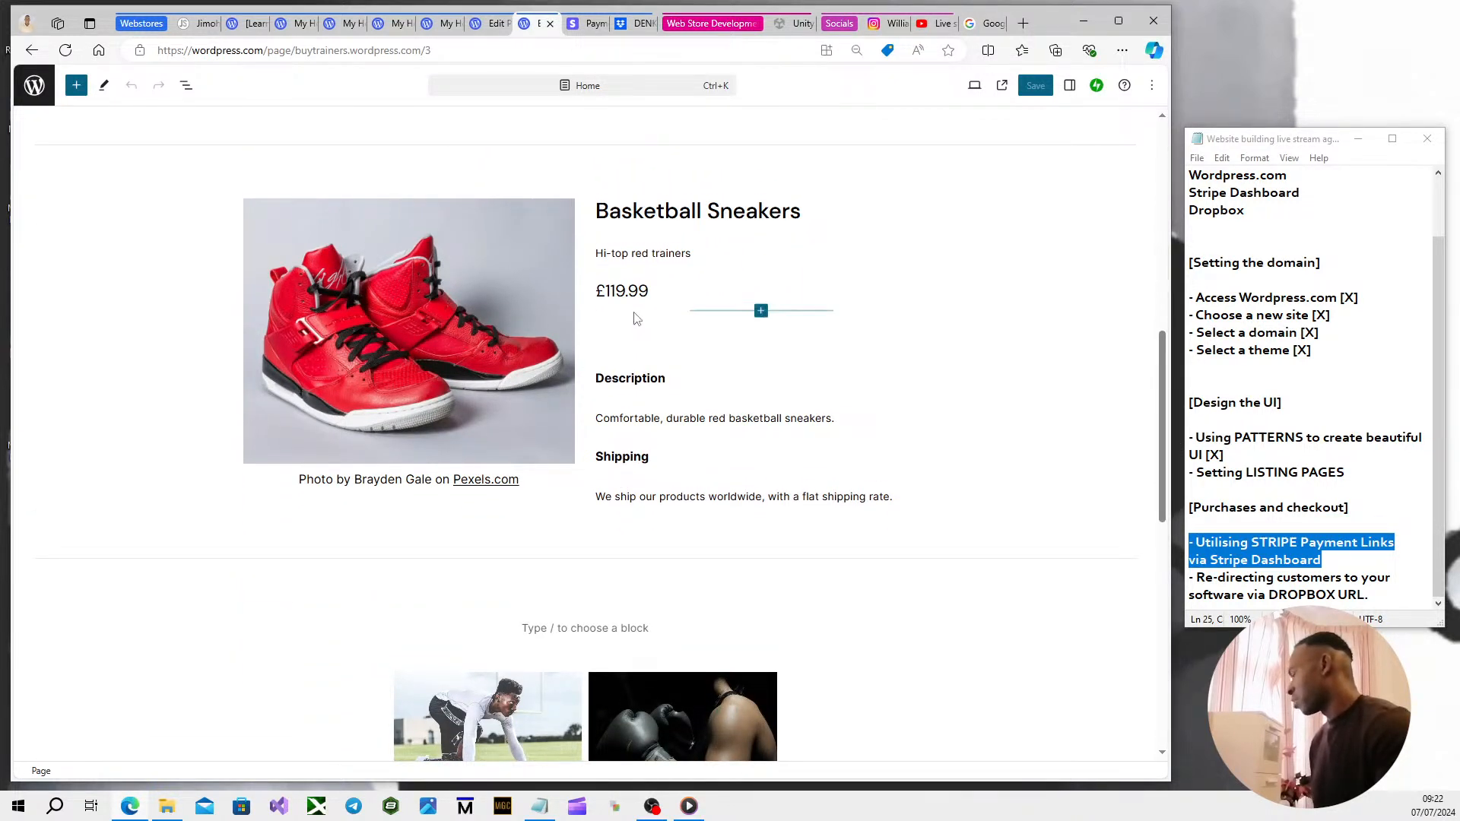
{"action": "left_click", "coordinate": [761, 311]}
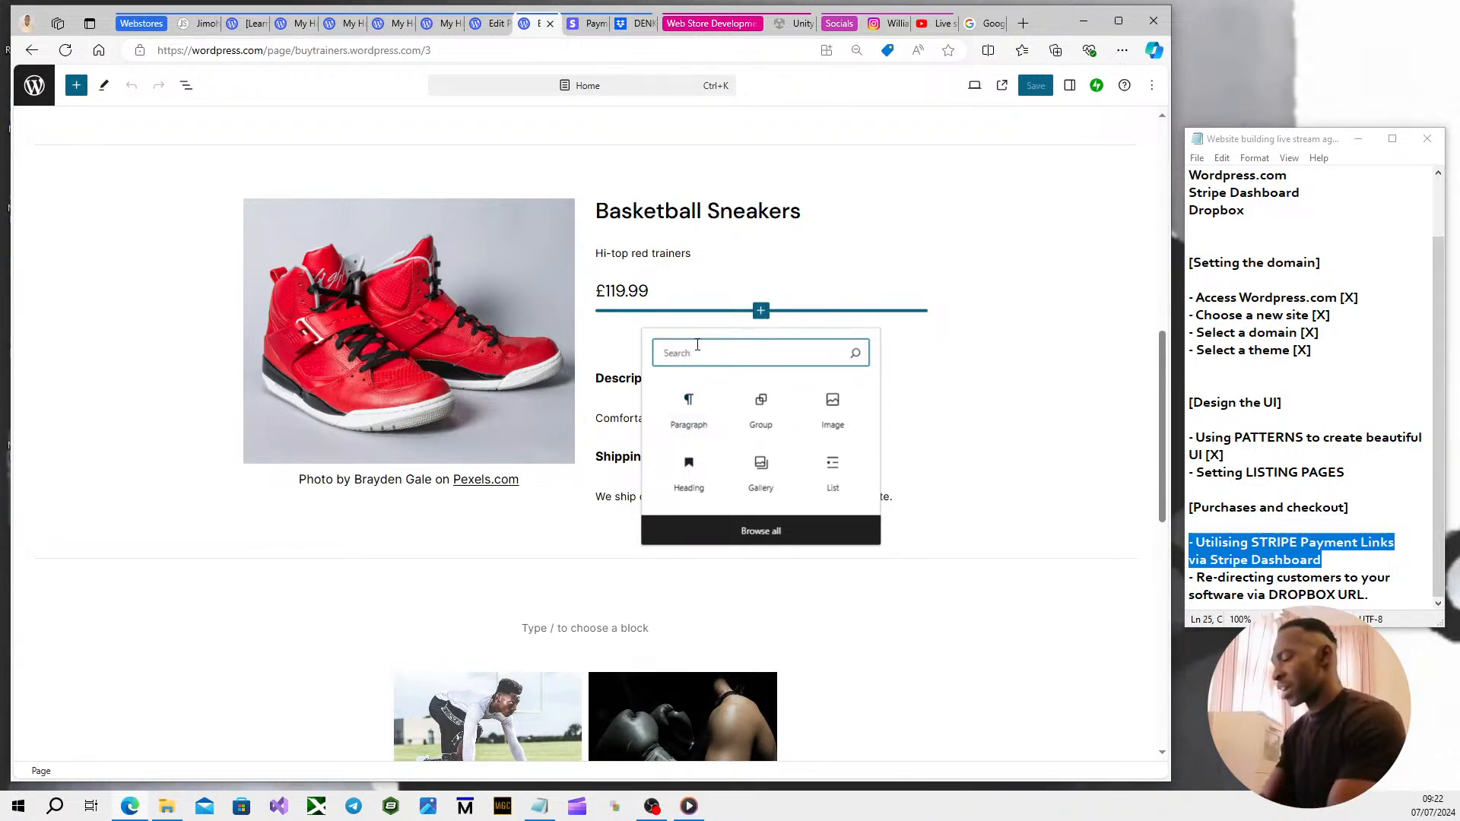
{"action": "type", "text": "button"}
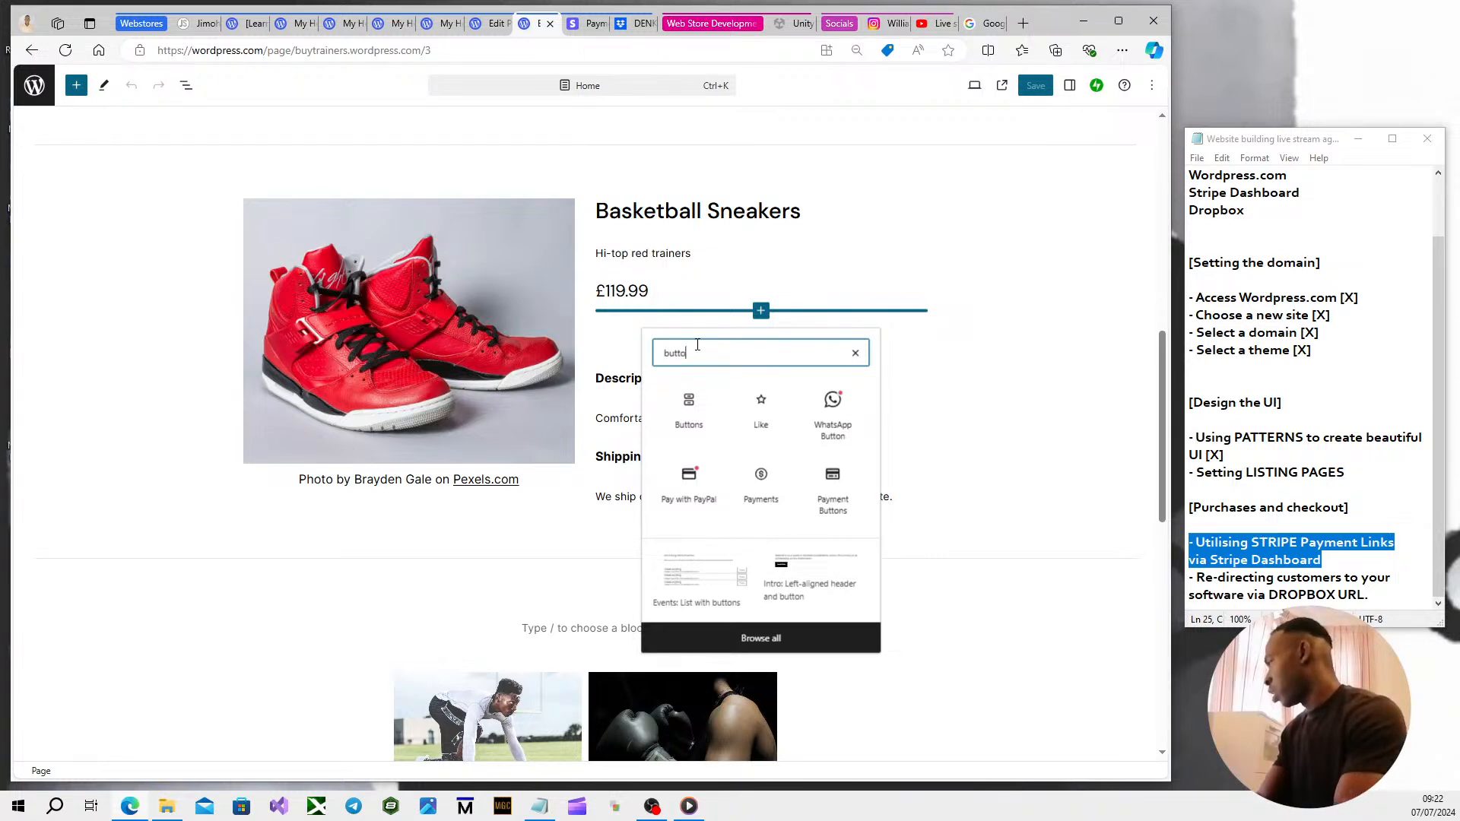
{"action": "key", "text": "BackSpace"}
{"action": "key", "text": "BackSpace"}
{"action": "key", "text": "BackSpace"}
{"action": "key", "text": "BackSpace"}
{"action": "key", "text": "BackSpace"}
Insert a heading block below the Basketball Sneakers price with the text "BUY NOW!".
{"action": "type", "text": "hea"}
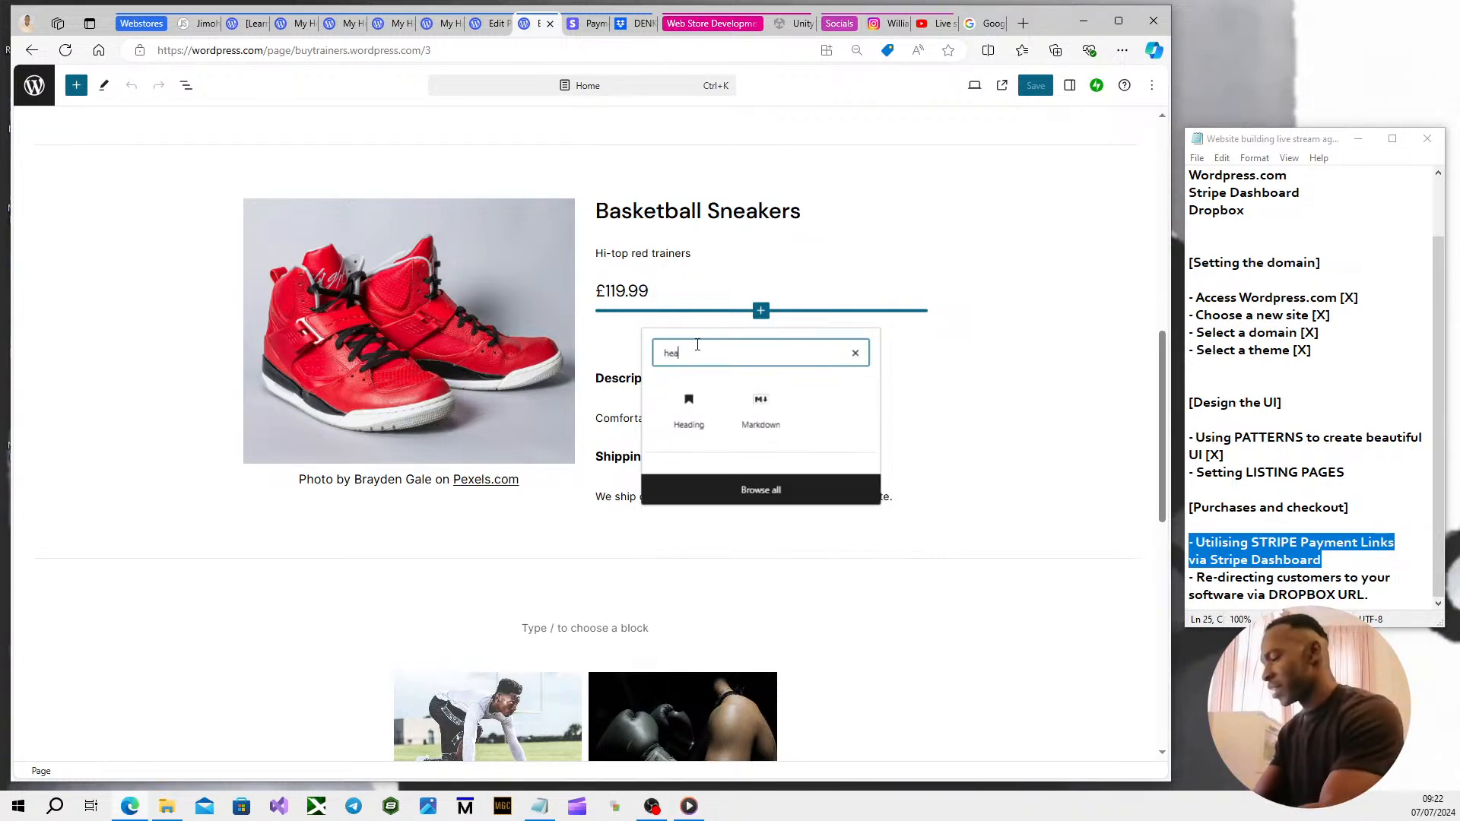
{"action": "type", "text": "ding"}
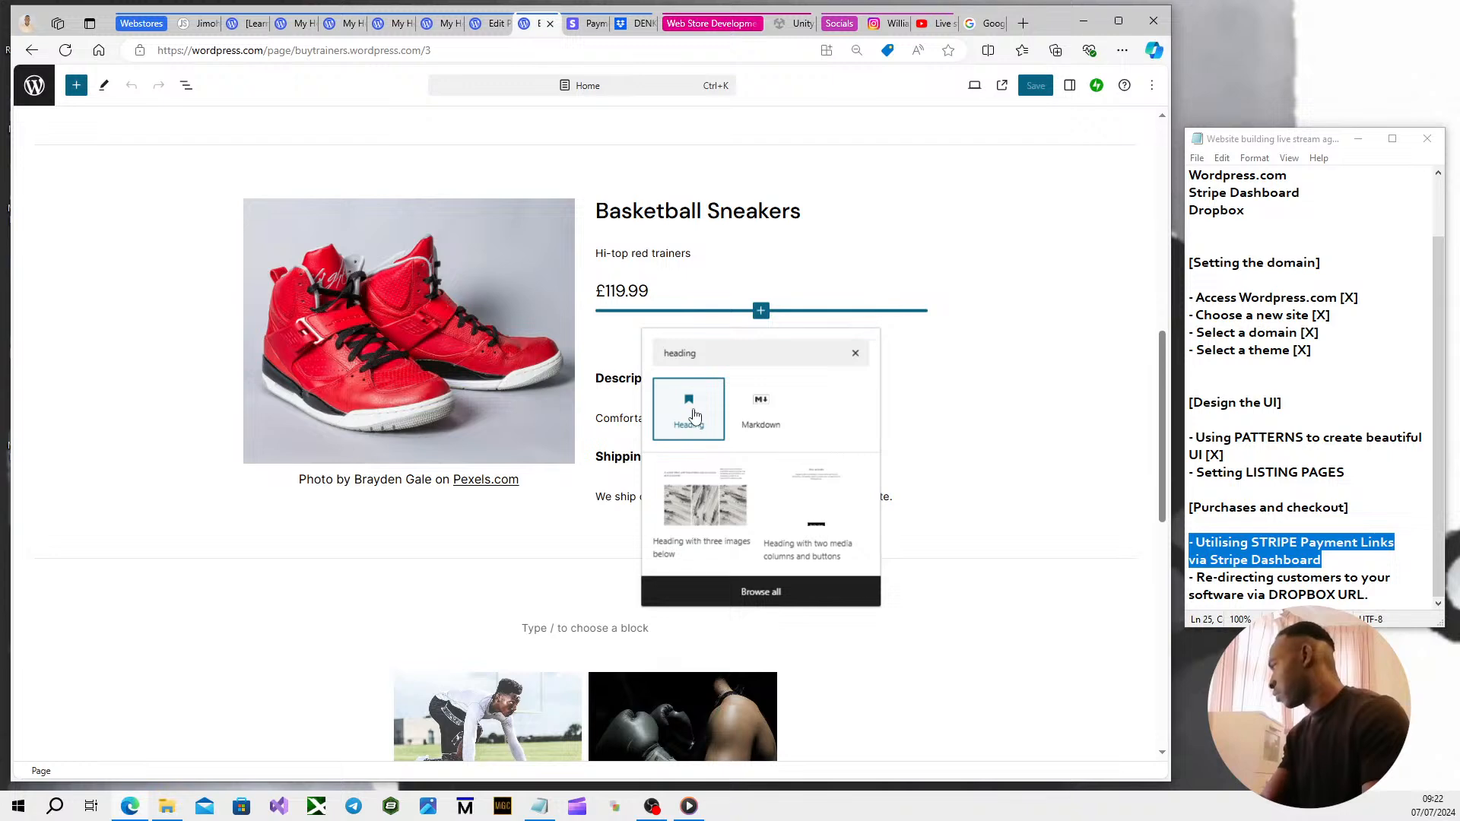
{"action": "left_click", "coordinate": [694, 415]}
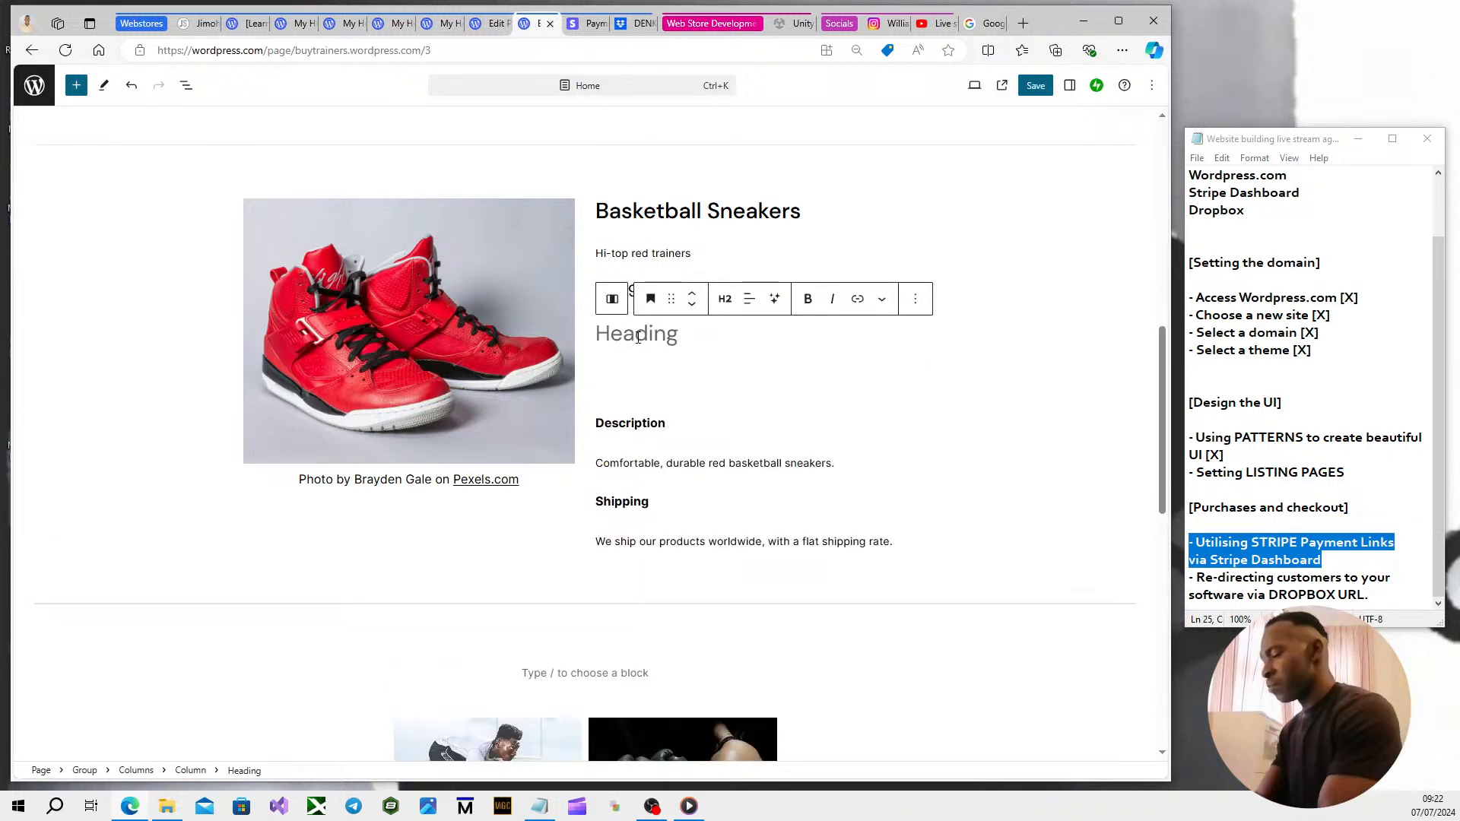
{"action": "type", "text": "BUY NOW!"}
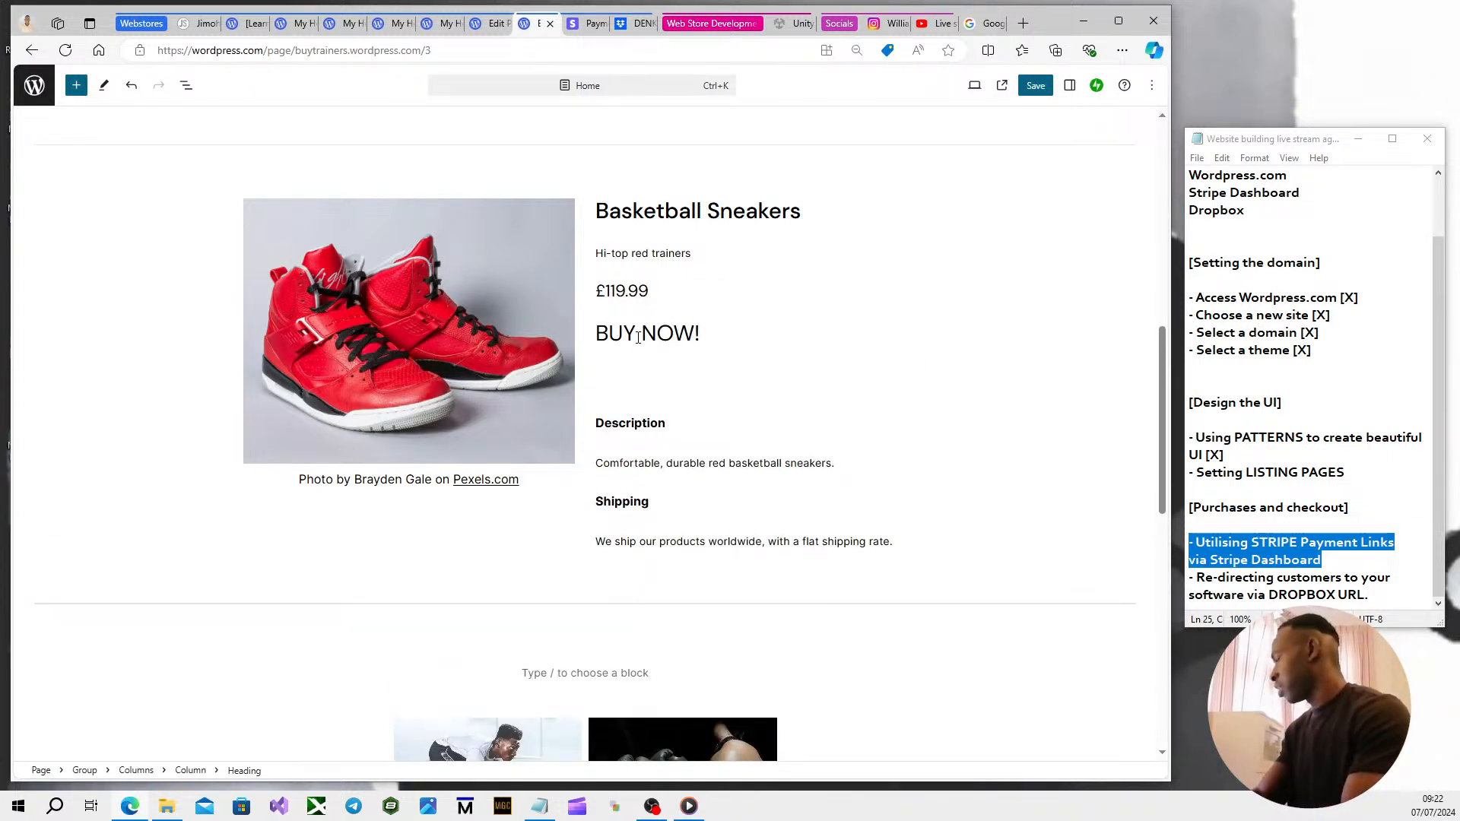
Change the heading text below the Basketball Sneakers price to "Buy now".
{"action": "key", "text": "BackSpace"}
{"action": "key", "text": "BackSpace"}
{"action": "key", "text": "BackSpace"}
{"action": "key", "text": "BackSpace"}
{"action": "key", "text": "BackSpace"}
{"action": "key", "text": "BackSpace"}
{"action": "key", "text": "BackSpace"}
{"action": "type", "text": "uy now"}
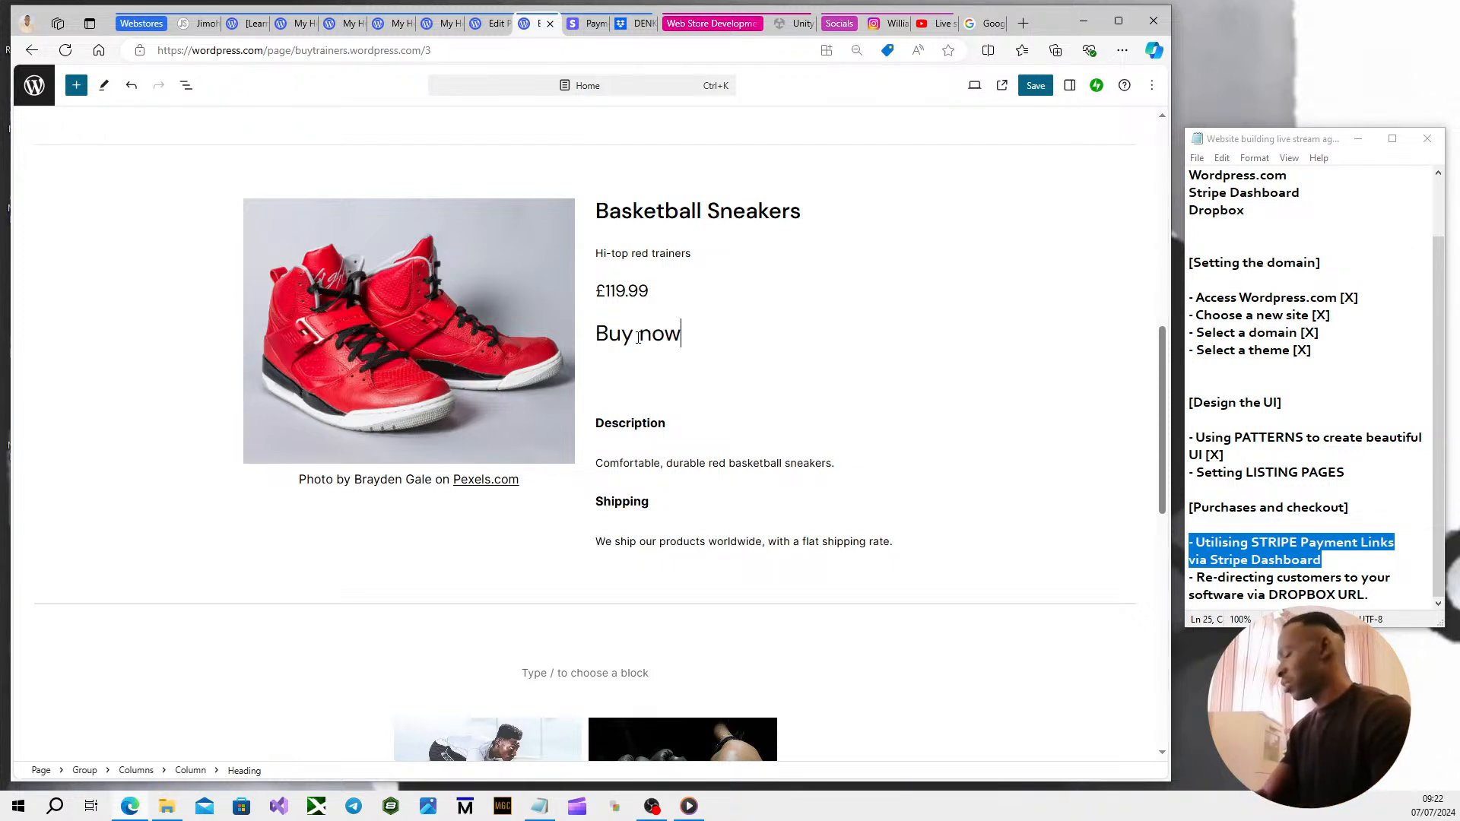
Reduce the height of the spacer between the Buy now heading and the Description heading to less than half.
{"action": "left_click", "coordinate": [809, 388]}
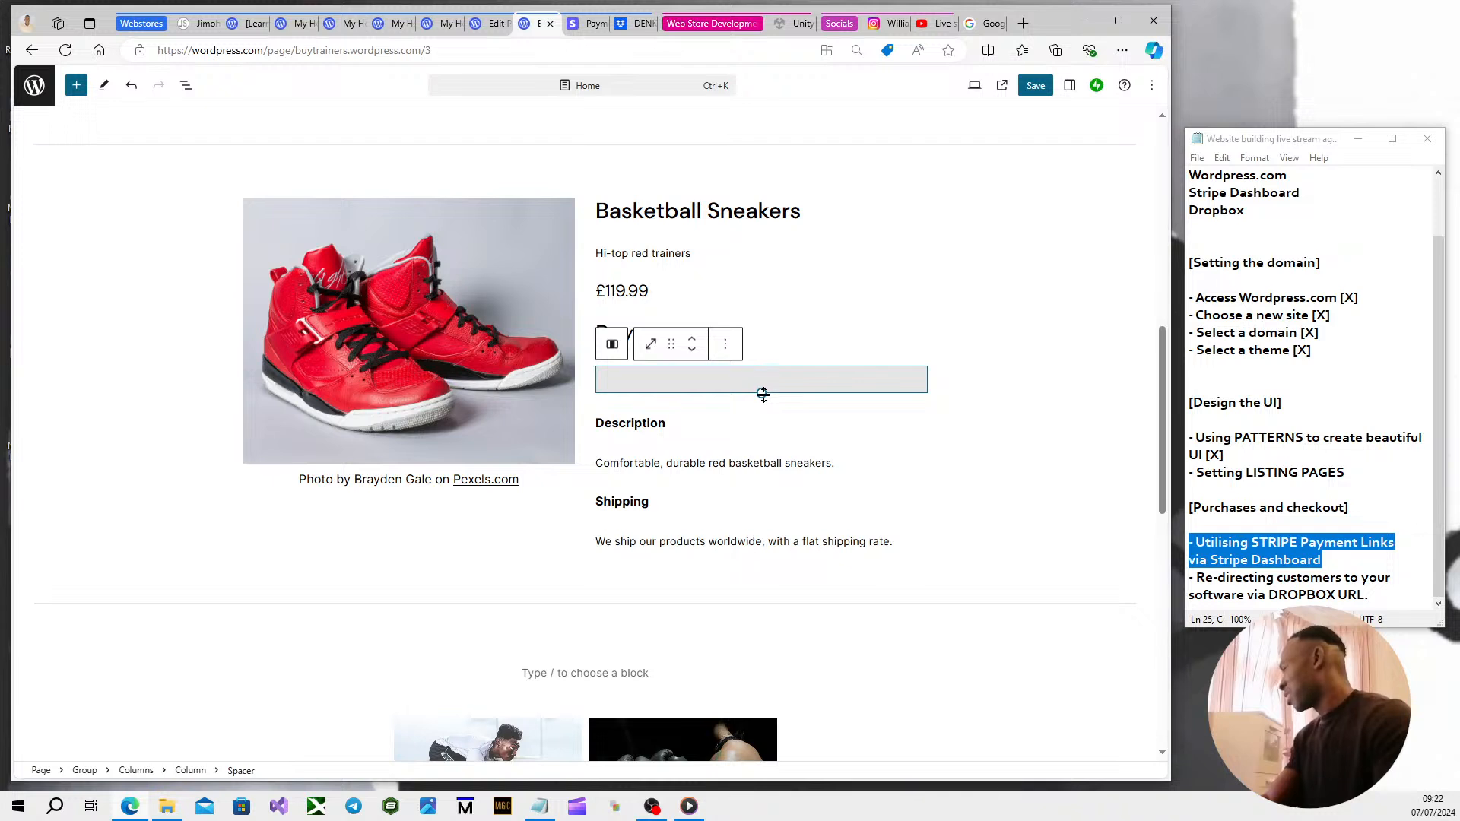
{"action": "left_click_drag", "start_coordinate": [761, 394], "coordinate": [762, 378]}
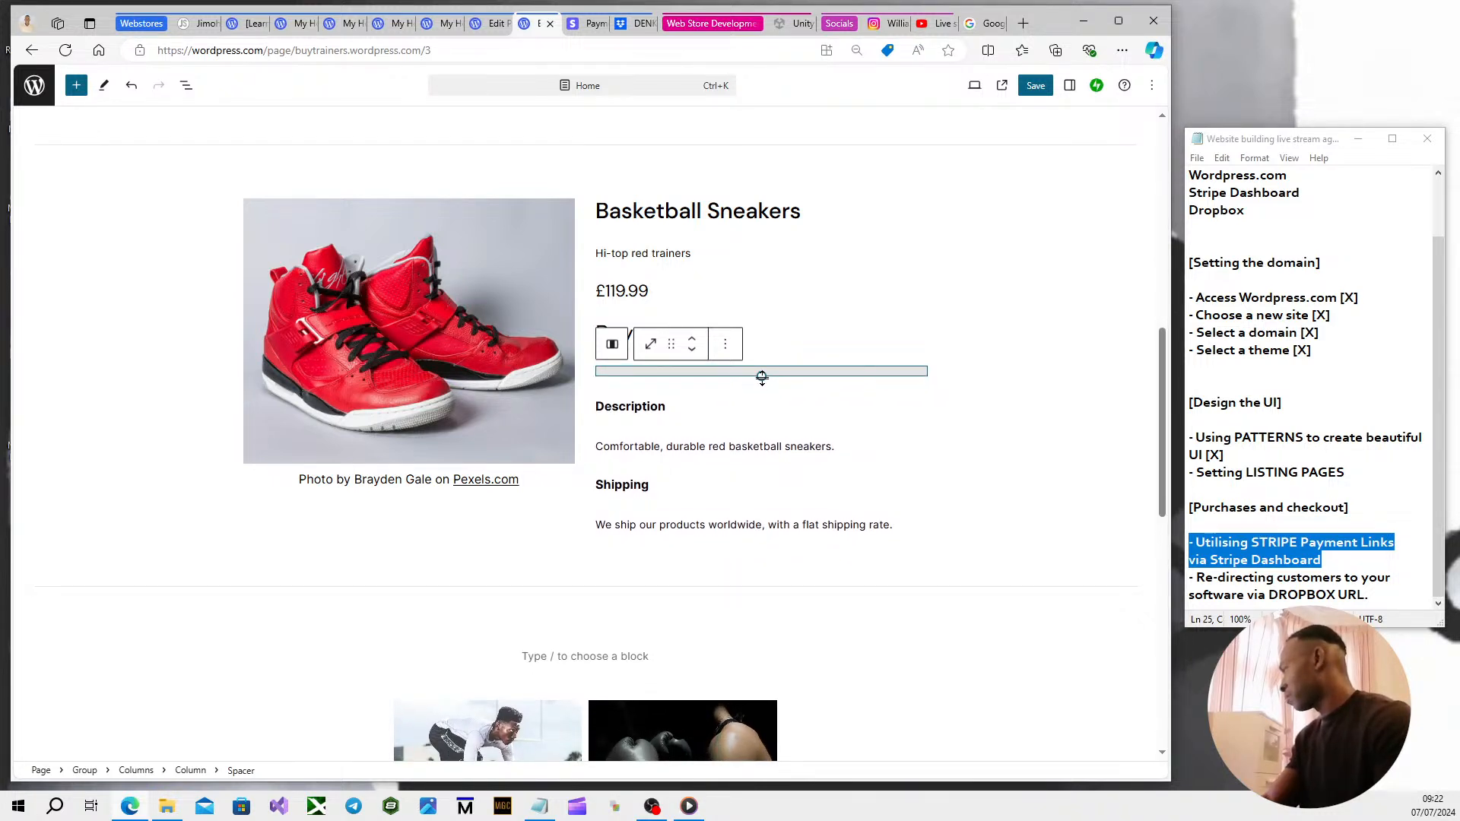
{"action": "left_click", "coordinate": [1027, 365]}
{"action": "left_click", "coordinate": [620, 340]}
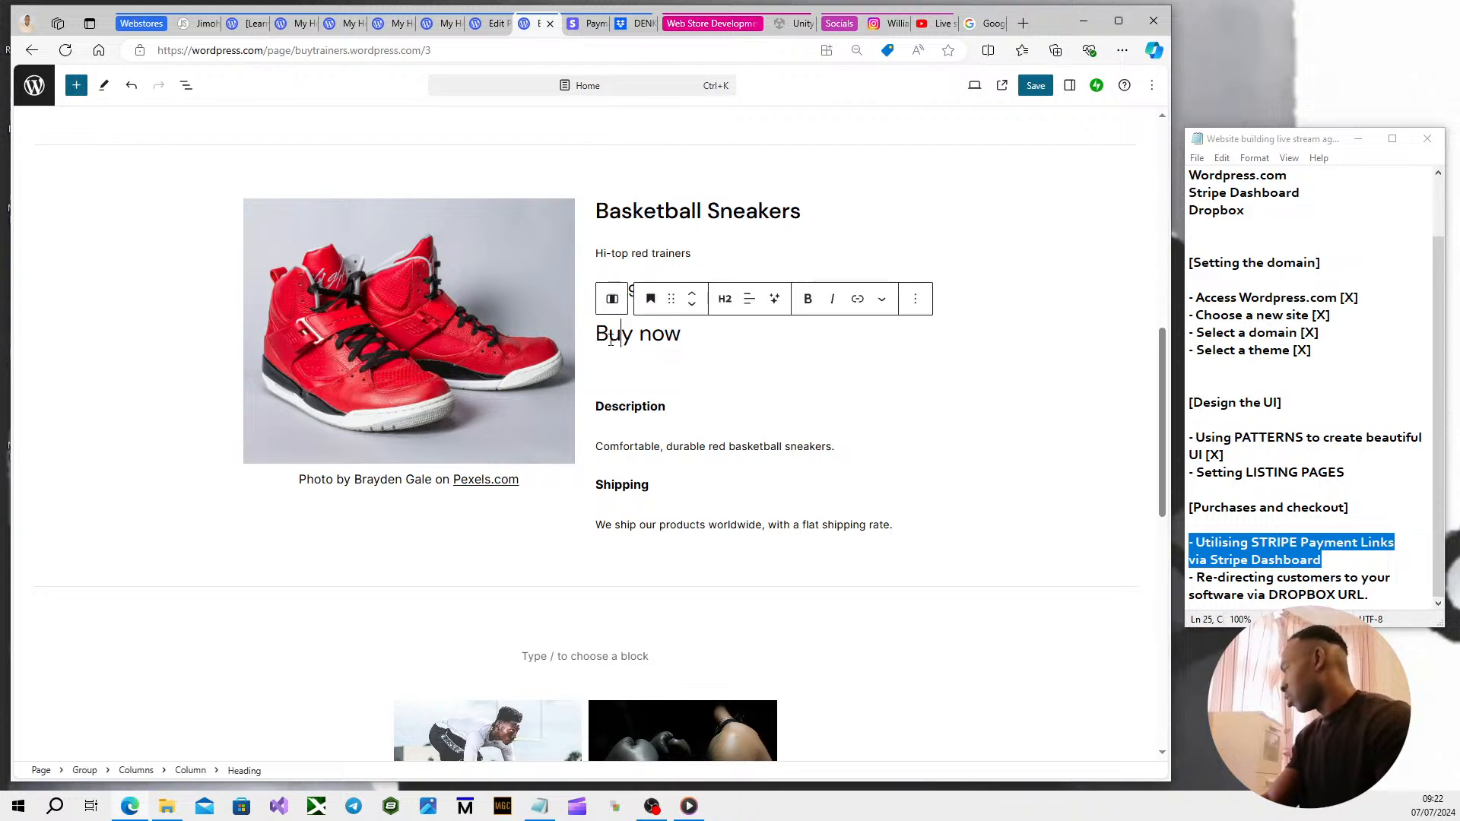
{"action": "left_click_drag", "start_coordinate": [597, 336], "coordinate": [682, 336]}
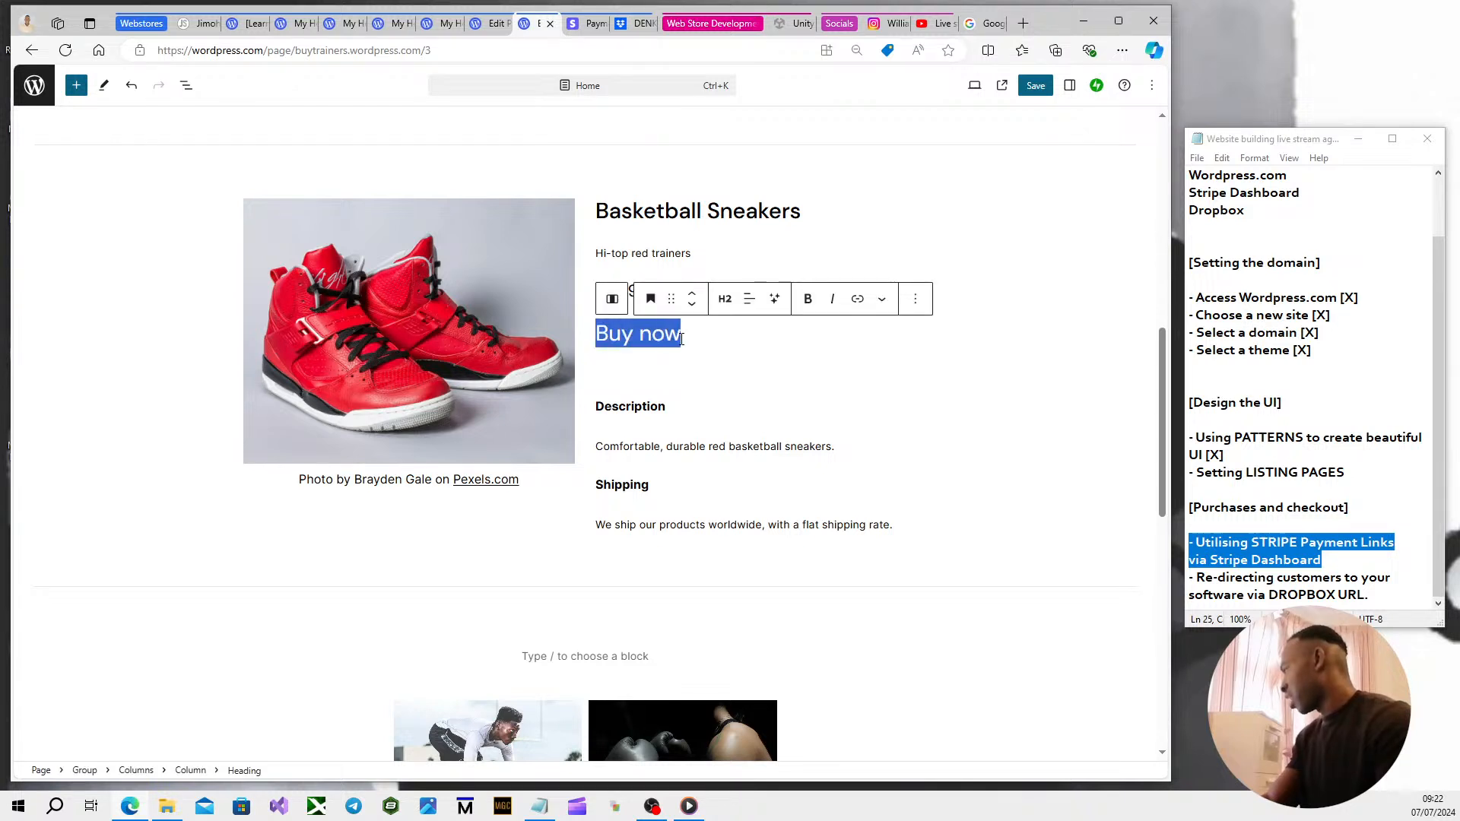
{"action": "left_click", "coordinate": [857, 298]}
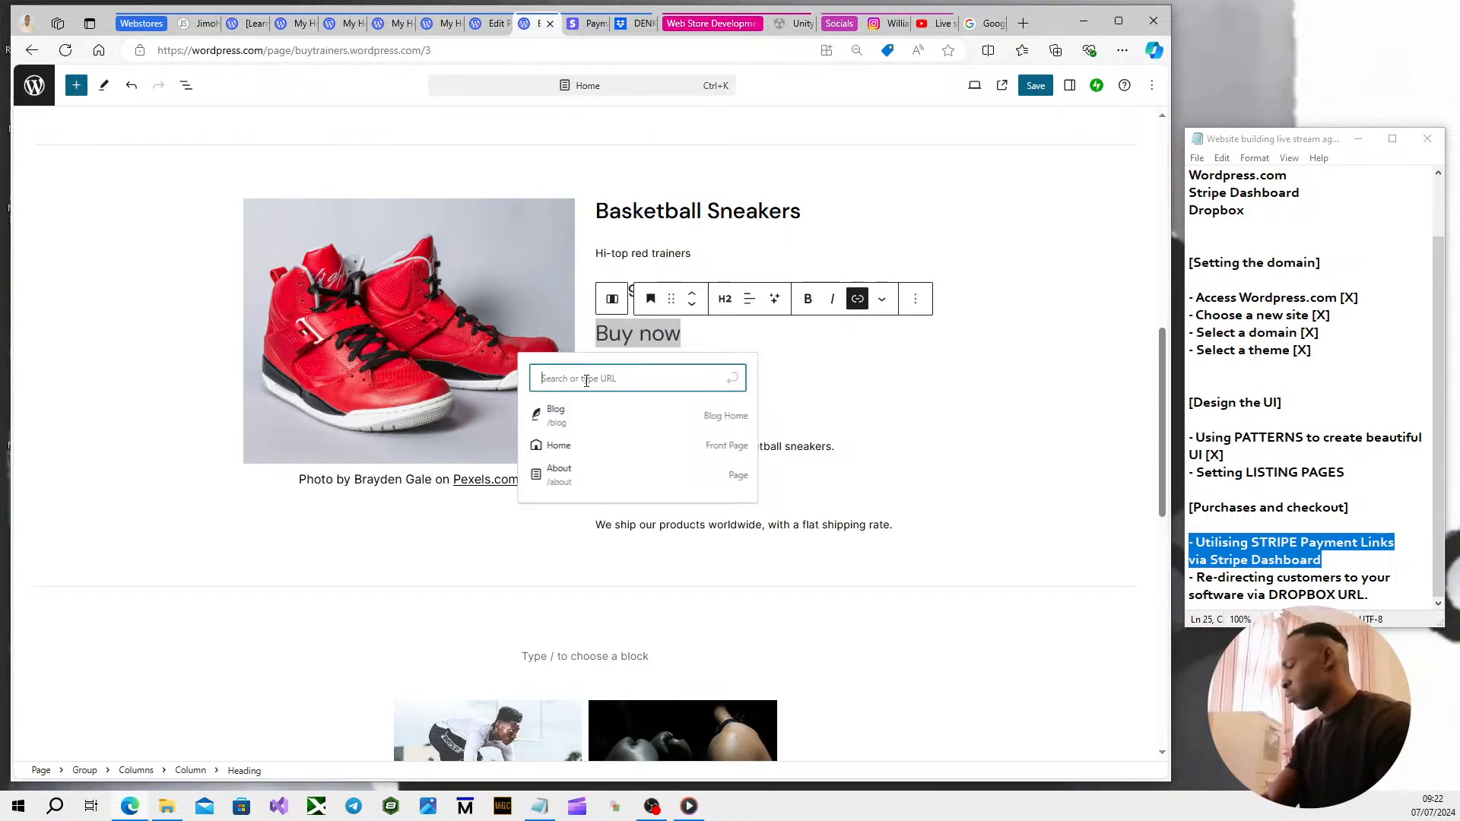
{"action": "type", "text": "https://buy.stripe.com/5kA9Bh1Cw3441CofZr"}
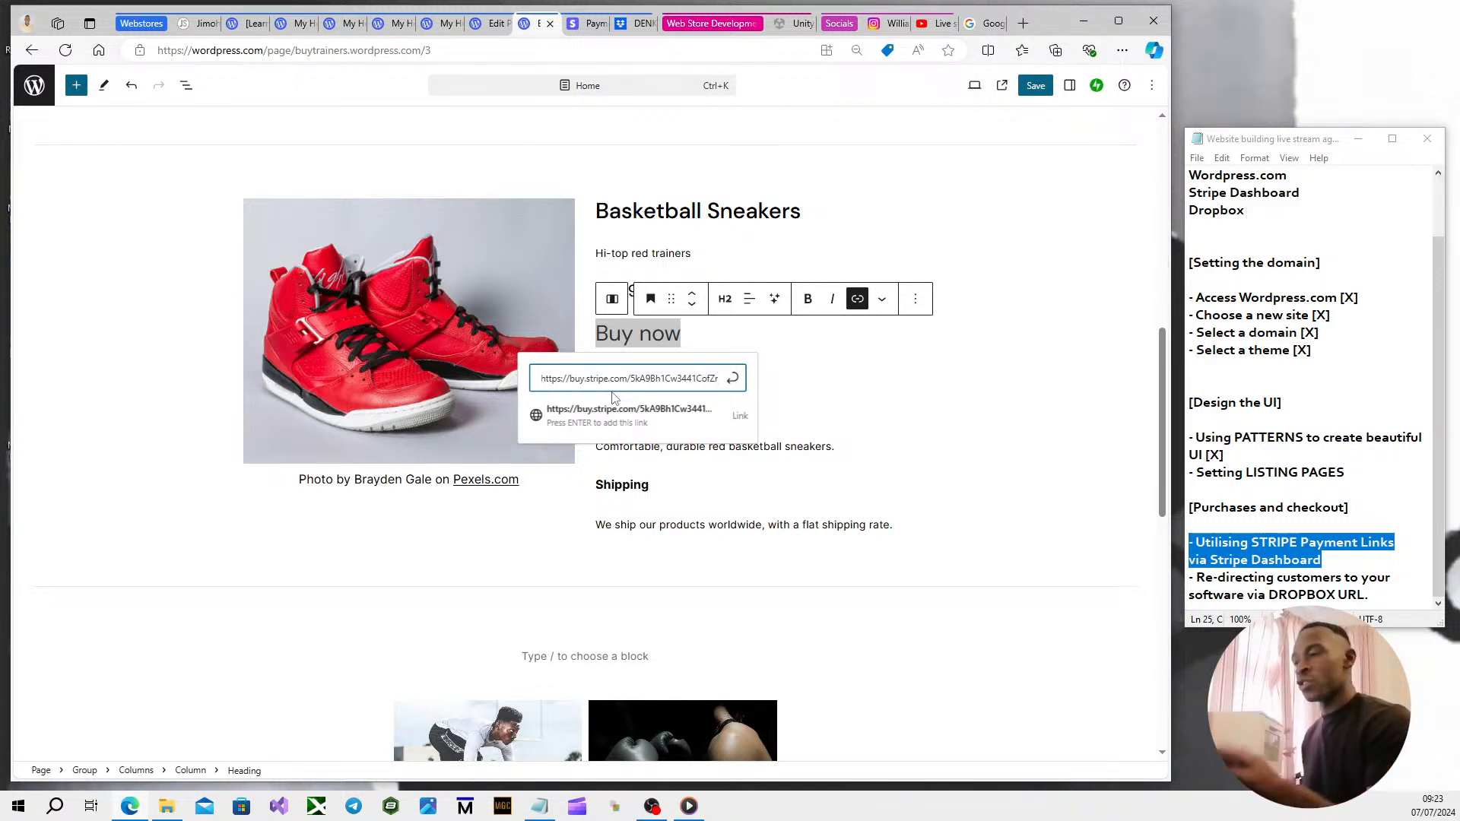
{"action": "left_click", "coordinate": [743, 423]}
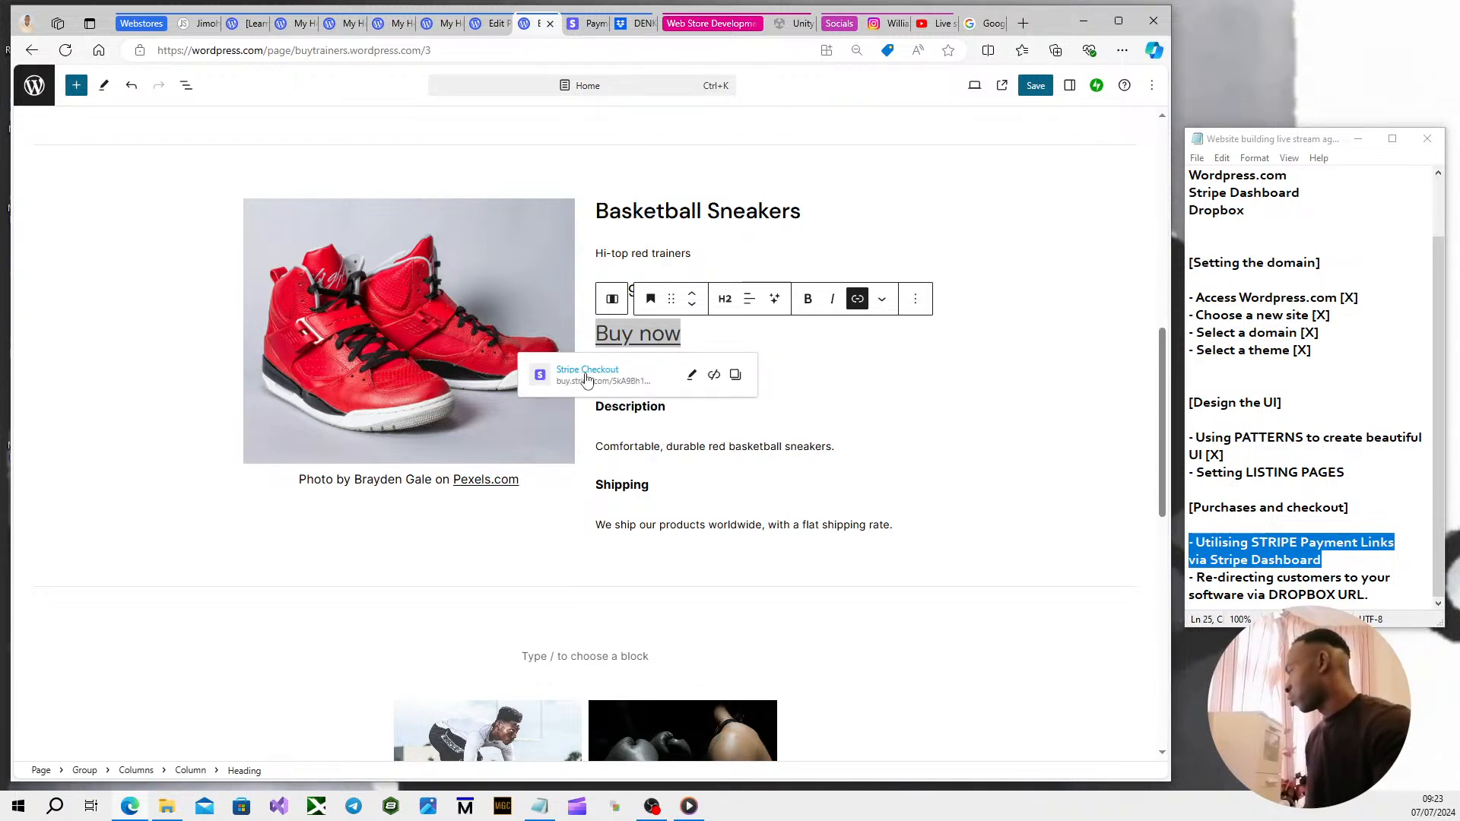
{"action": "left_click", "coordinate": [1106, 400]}
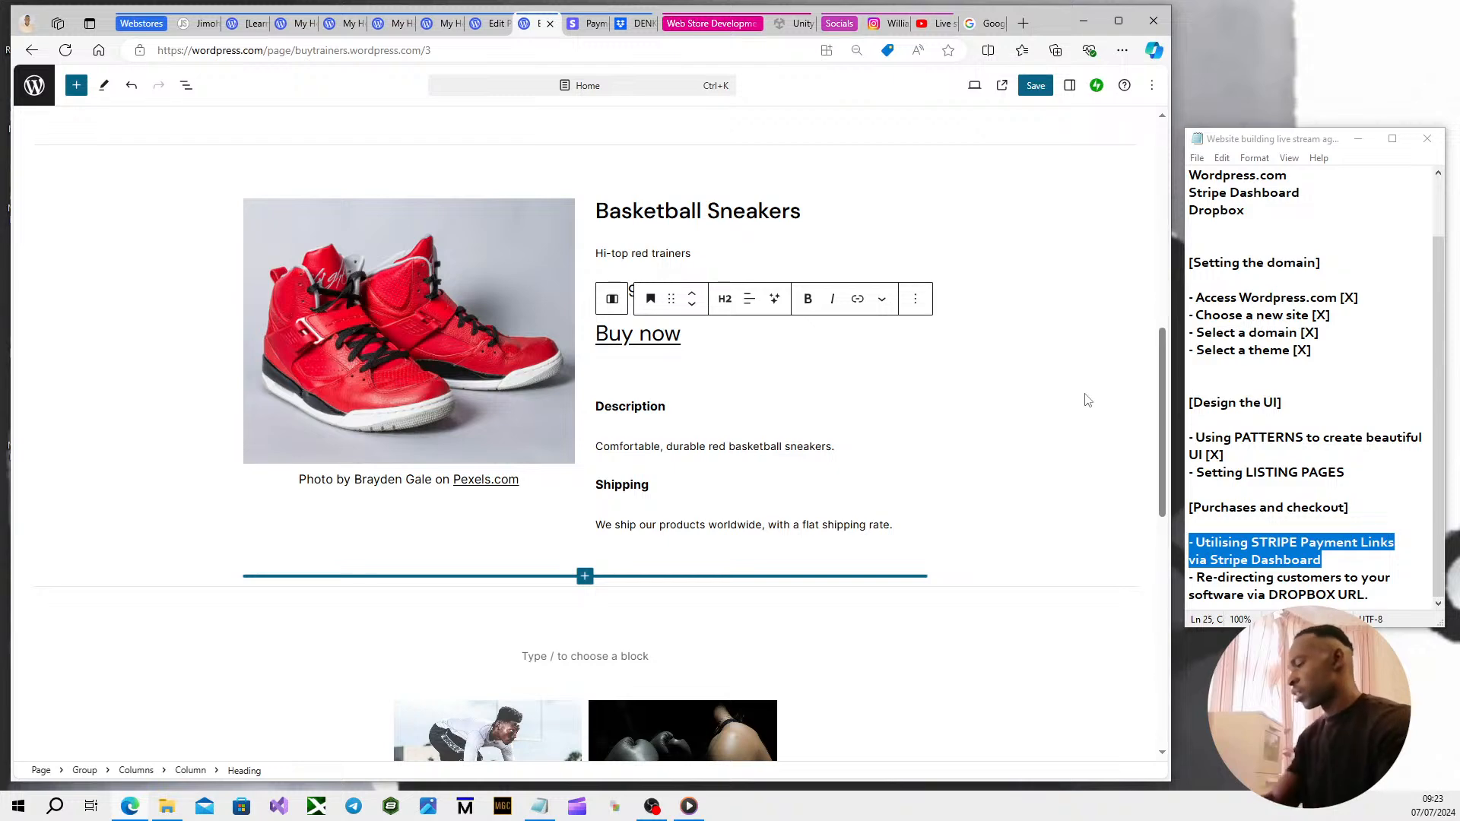
Save the home page changes and open the updated page on the live site.
{"action": "key", "text": "ctrl+s"}
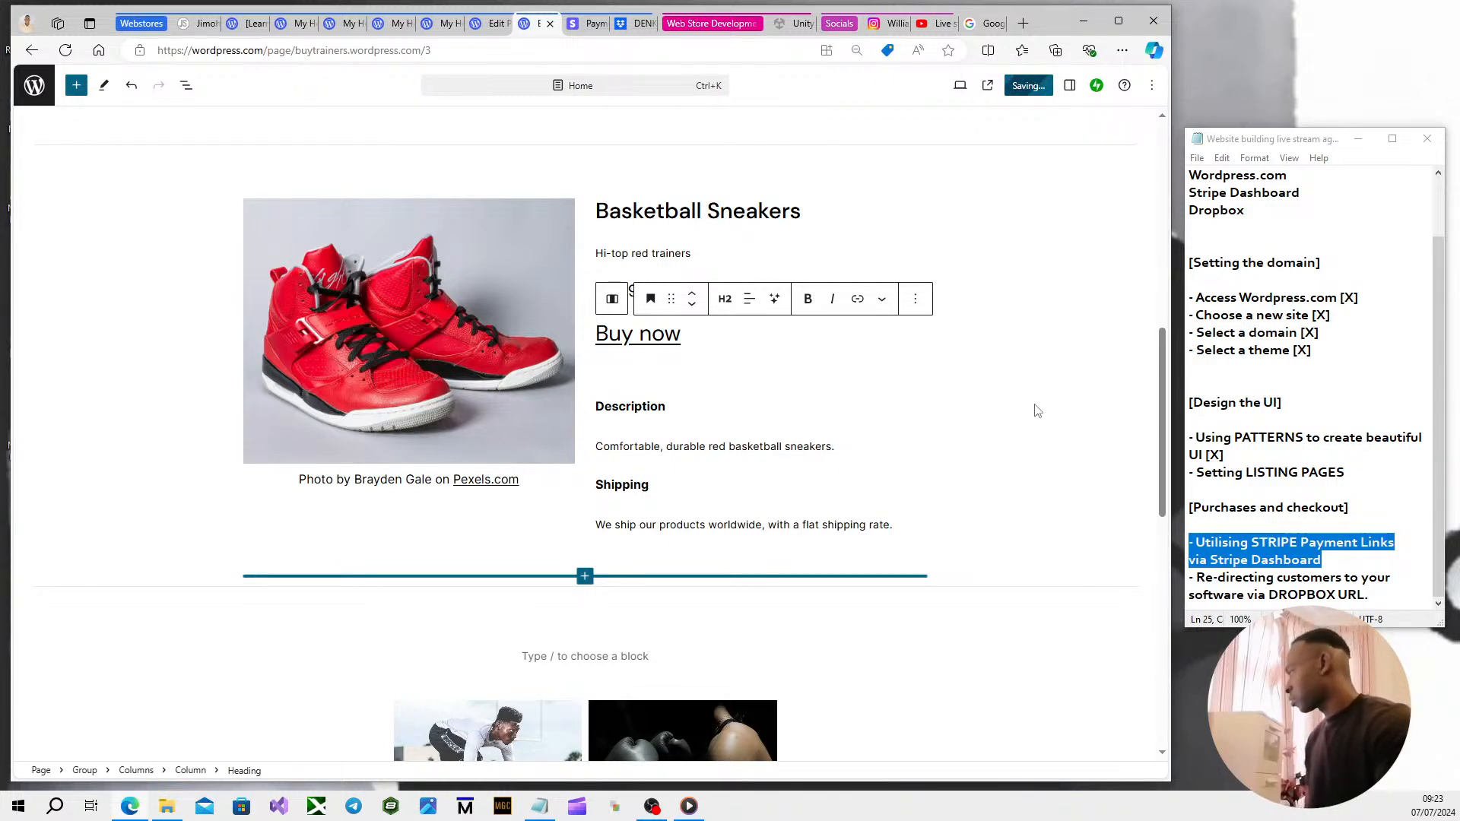
{"action": "scroll", "coordinate": [1015, 405], "scroll_direction": "up", "scroll_amount": 8}
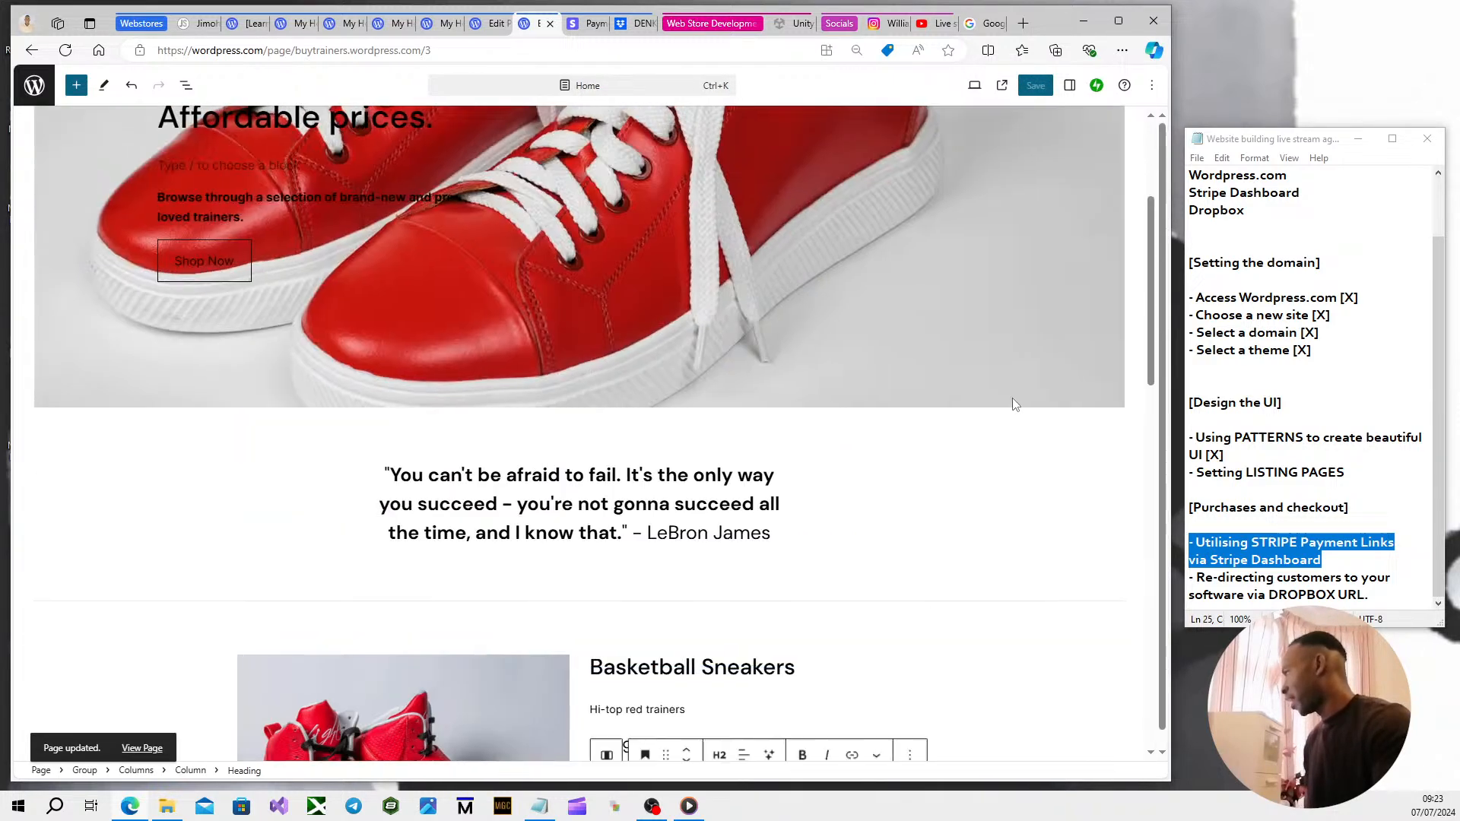
{"action": "left_click", "coordinate": [142, 748]}
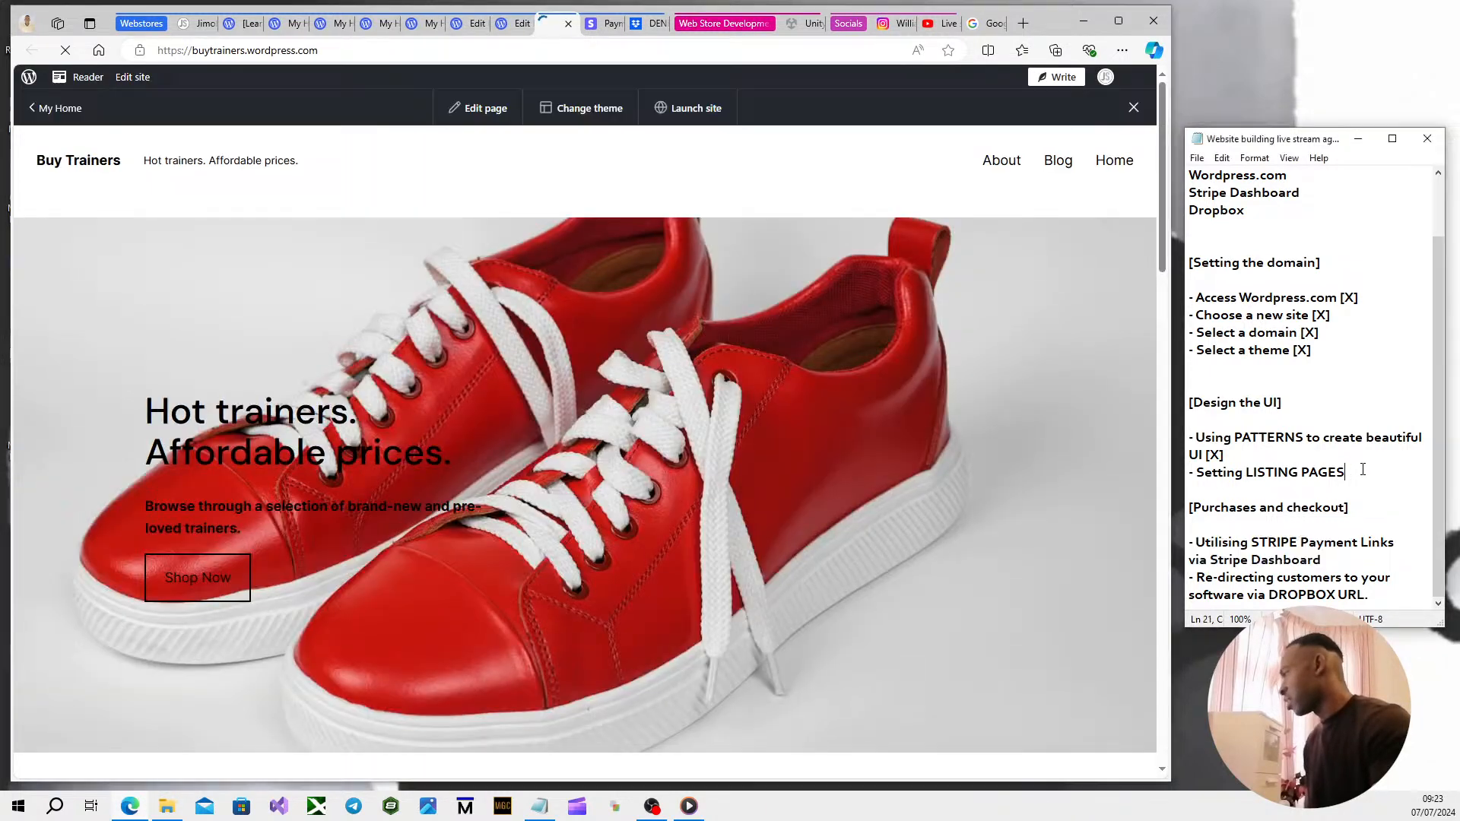
Mark the STRIPE Payment Links and DROPBOX URL items with [X] in the Notepad checklist and save the file.
{"action": "left_click", "coordinate": [1350, 472]}
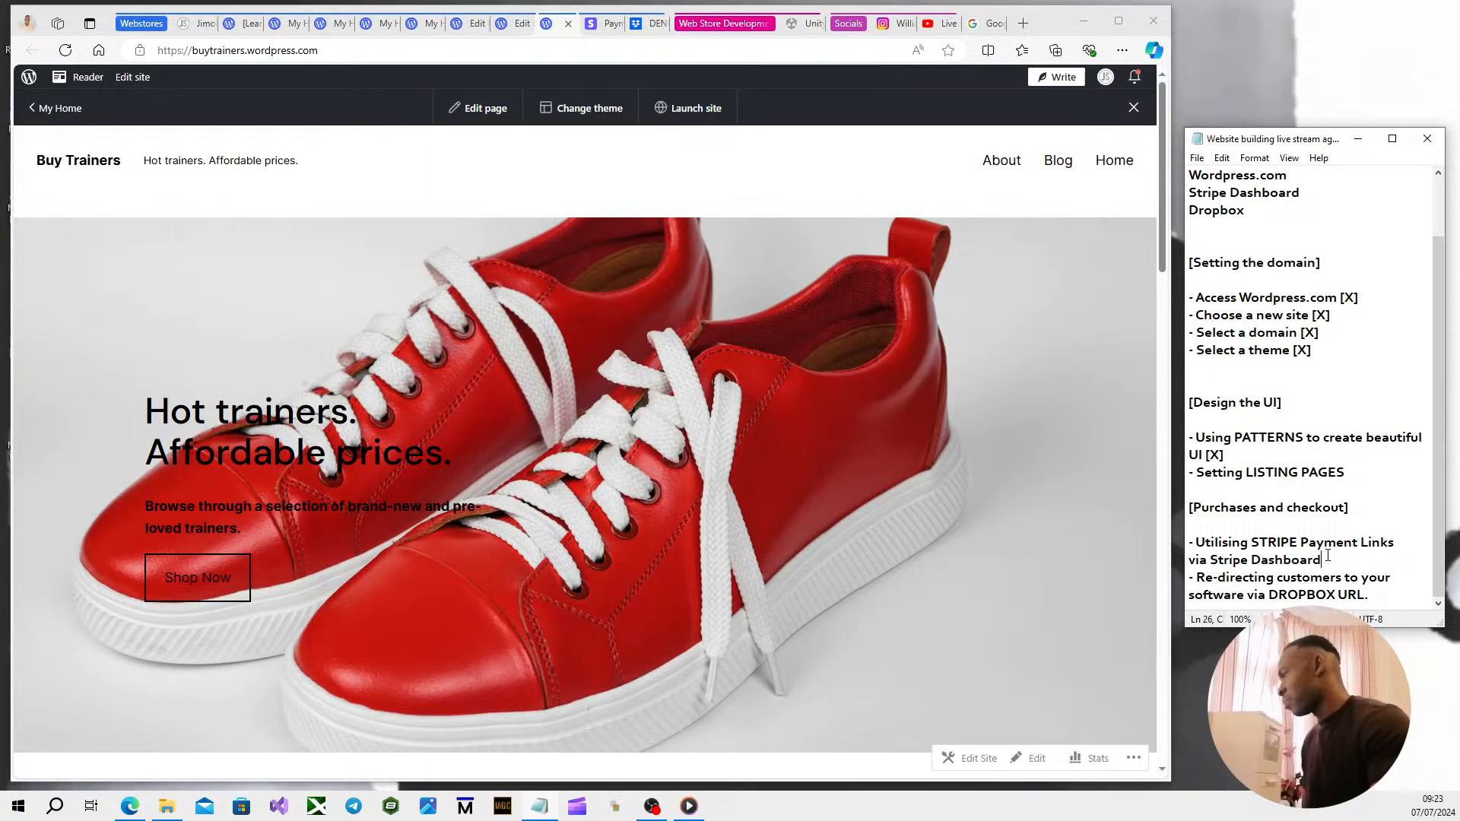
{"action": "type", "text": "[X]"}
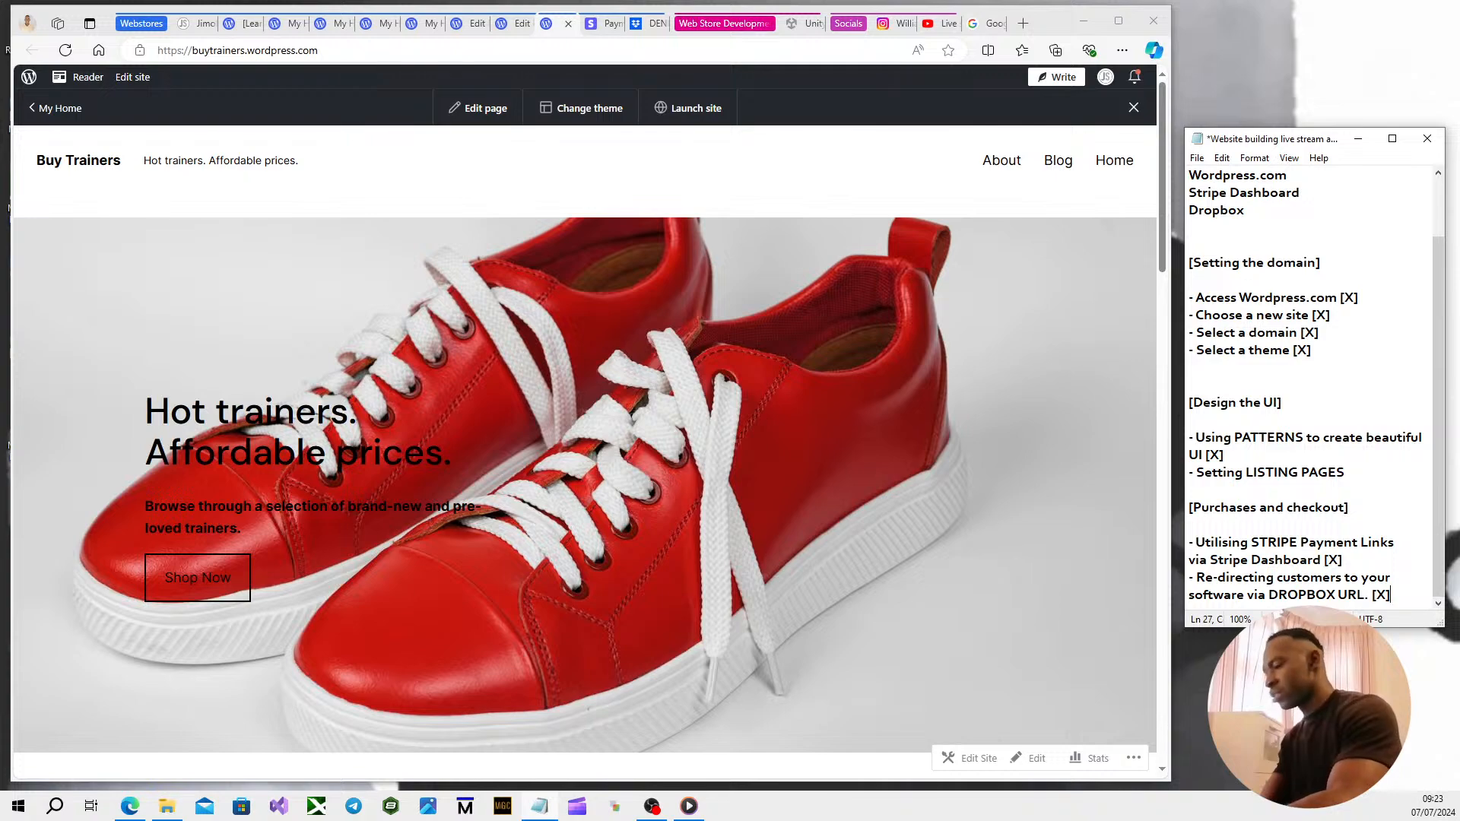
{"action": "key", "text": "ctrl+s"}
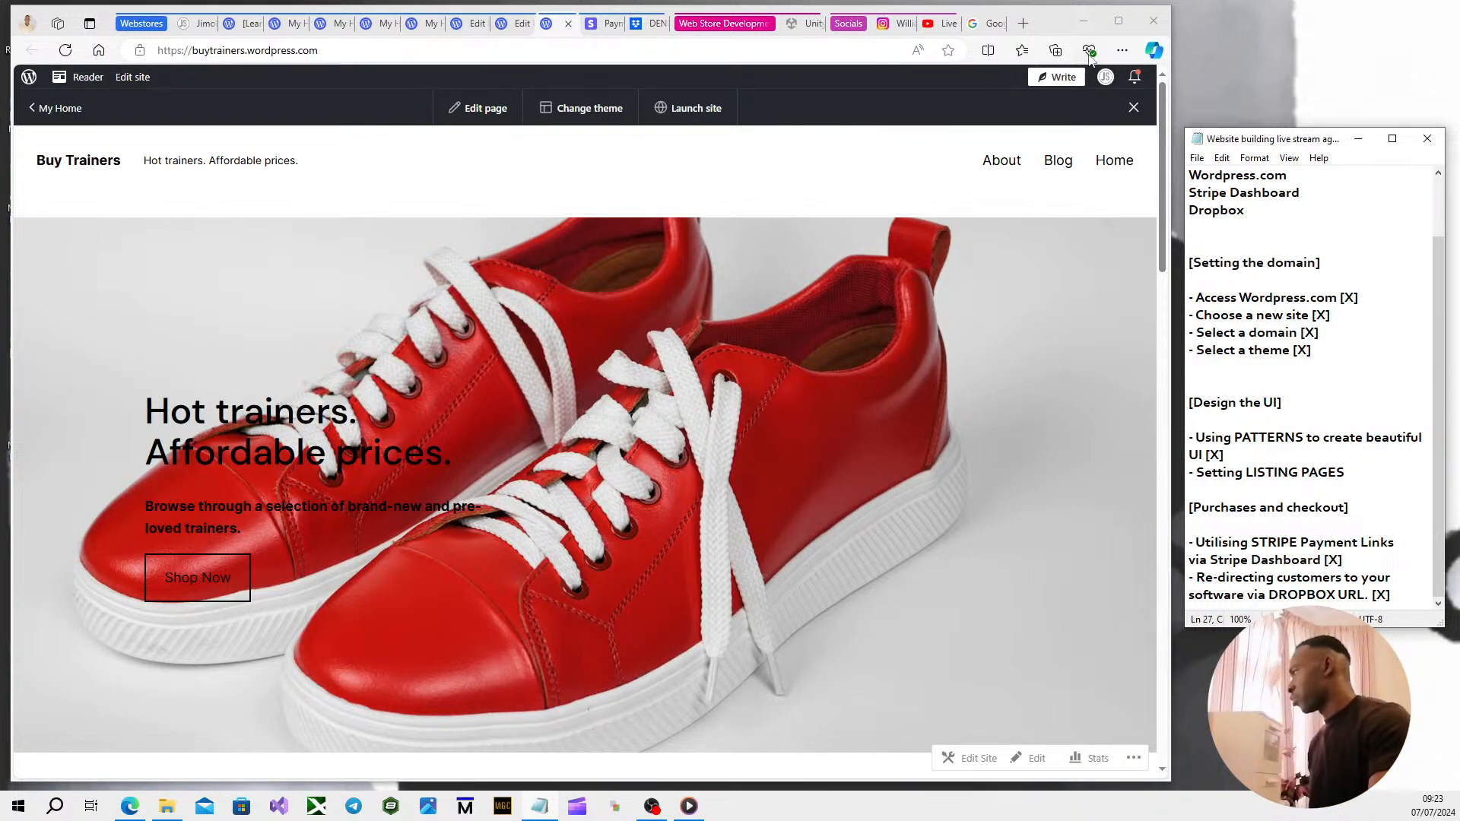
Review the live trainers home page in a maximized window and follow the Buy now link to the Stripe checkout.
{"action": "left_click", "coordinate": [1118, 20]}
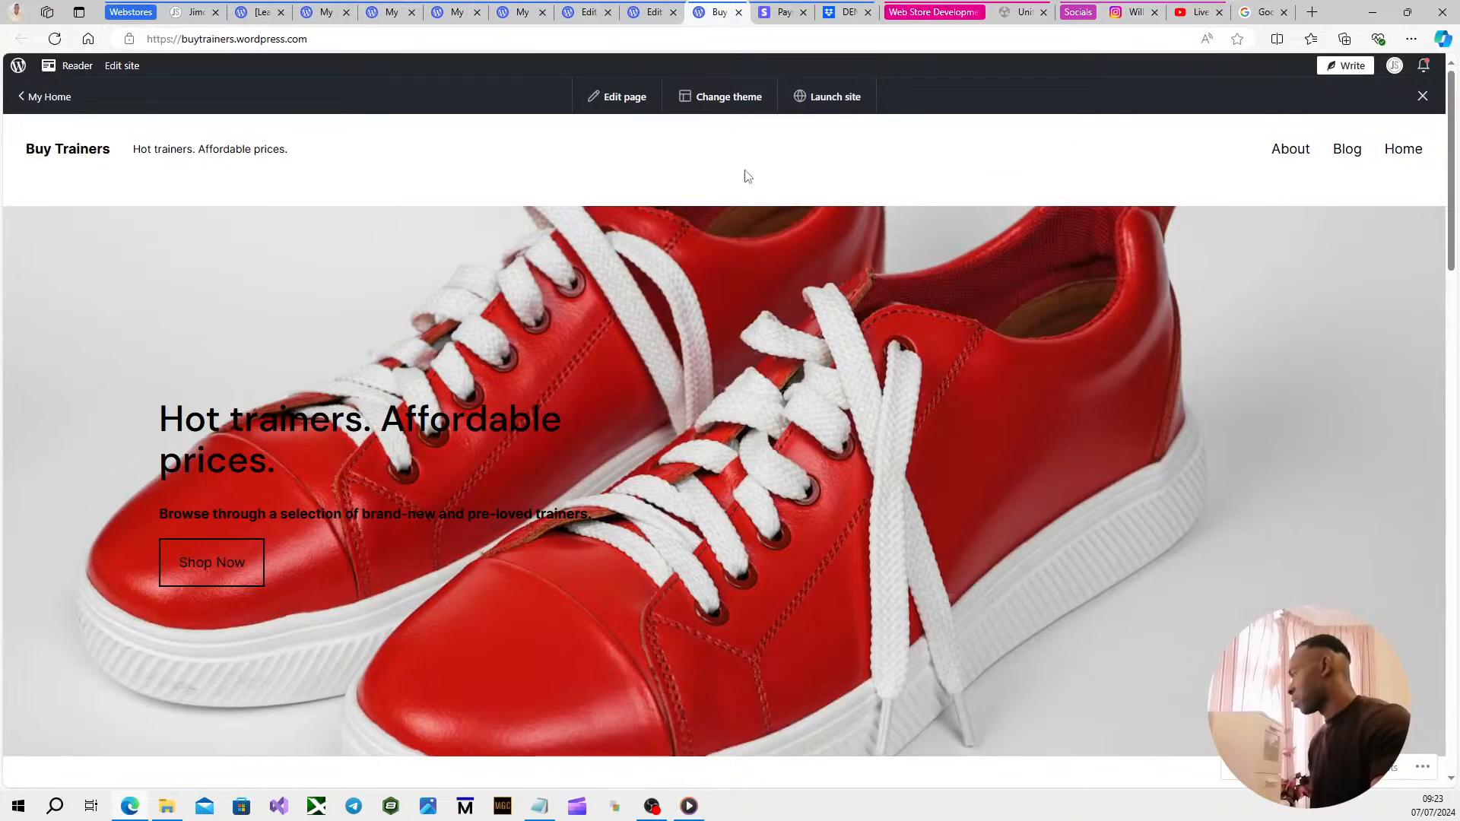
{"action": "scroll", "coordinate": [745, 190], "scroll_direction": "down", "scroll_amount": 7}
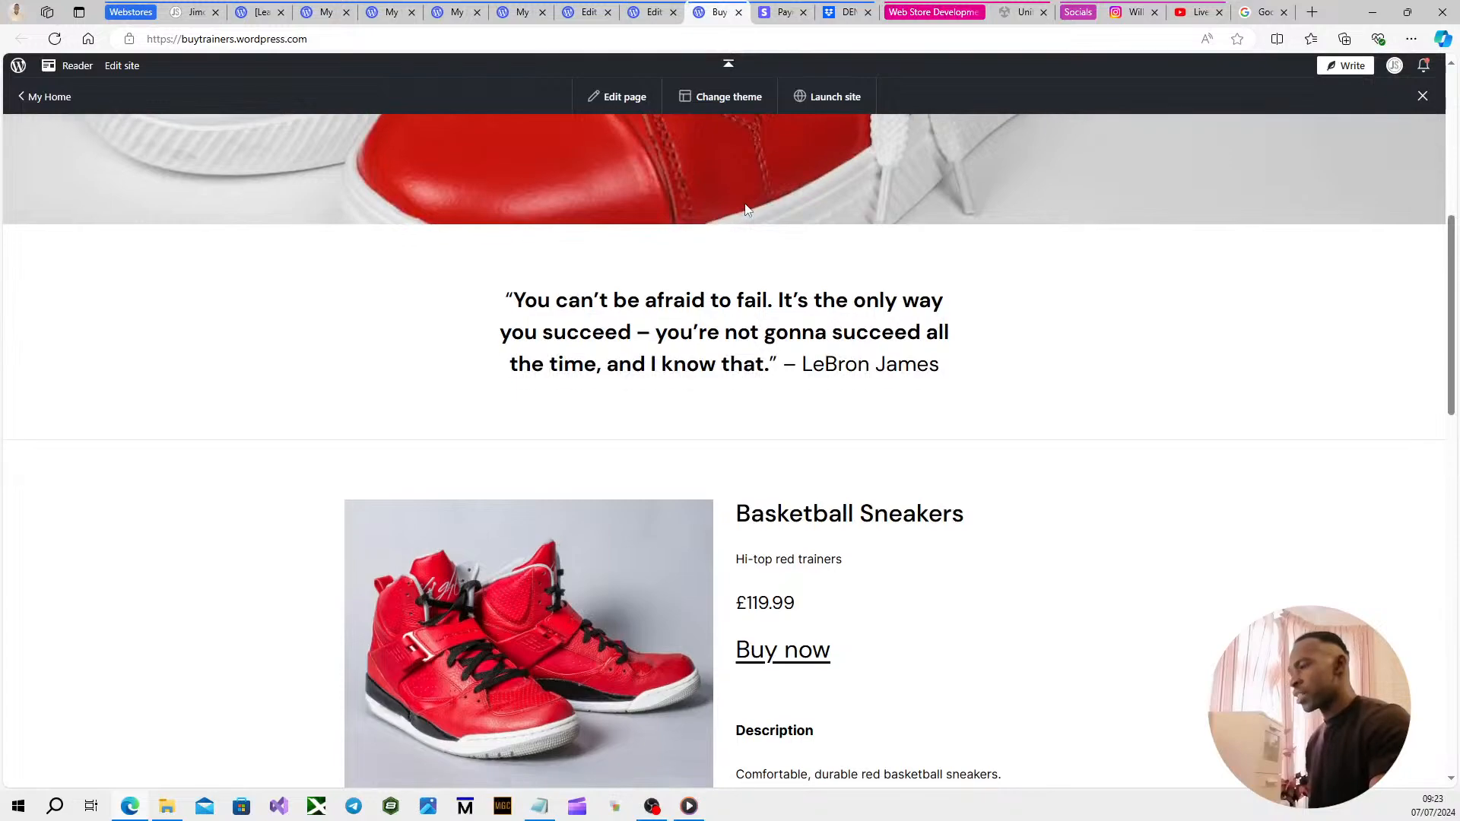
{"action": "scroll", "coordinate": [745, 209], "scroll_direction": "down", "scroll_amount": 7}
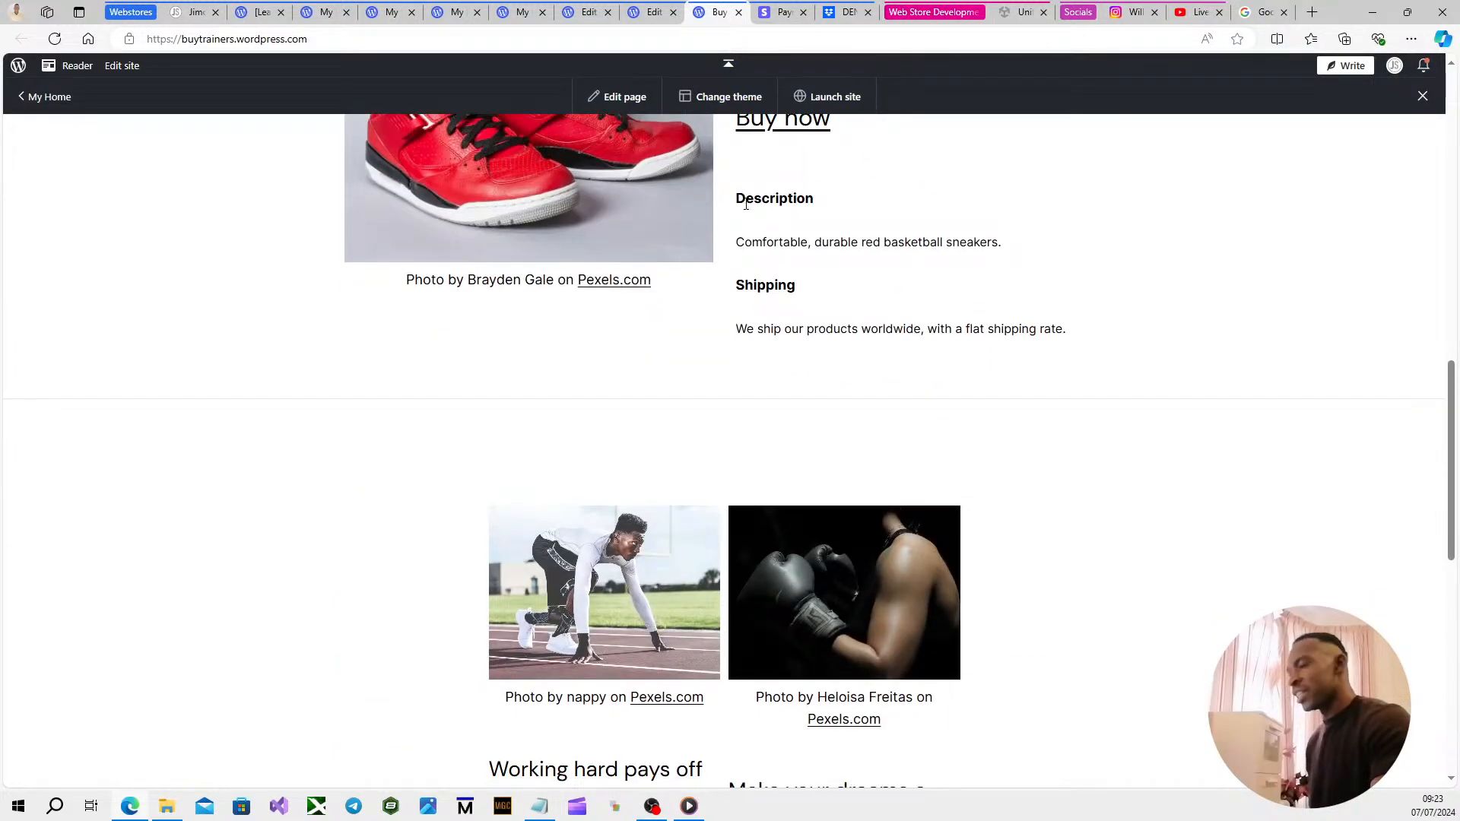
{"action": "scroll", "coordinate": [746, 204], "scroll_direction": "down", "scroll_amount": 10}
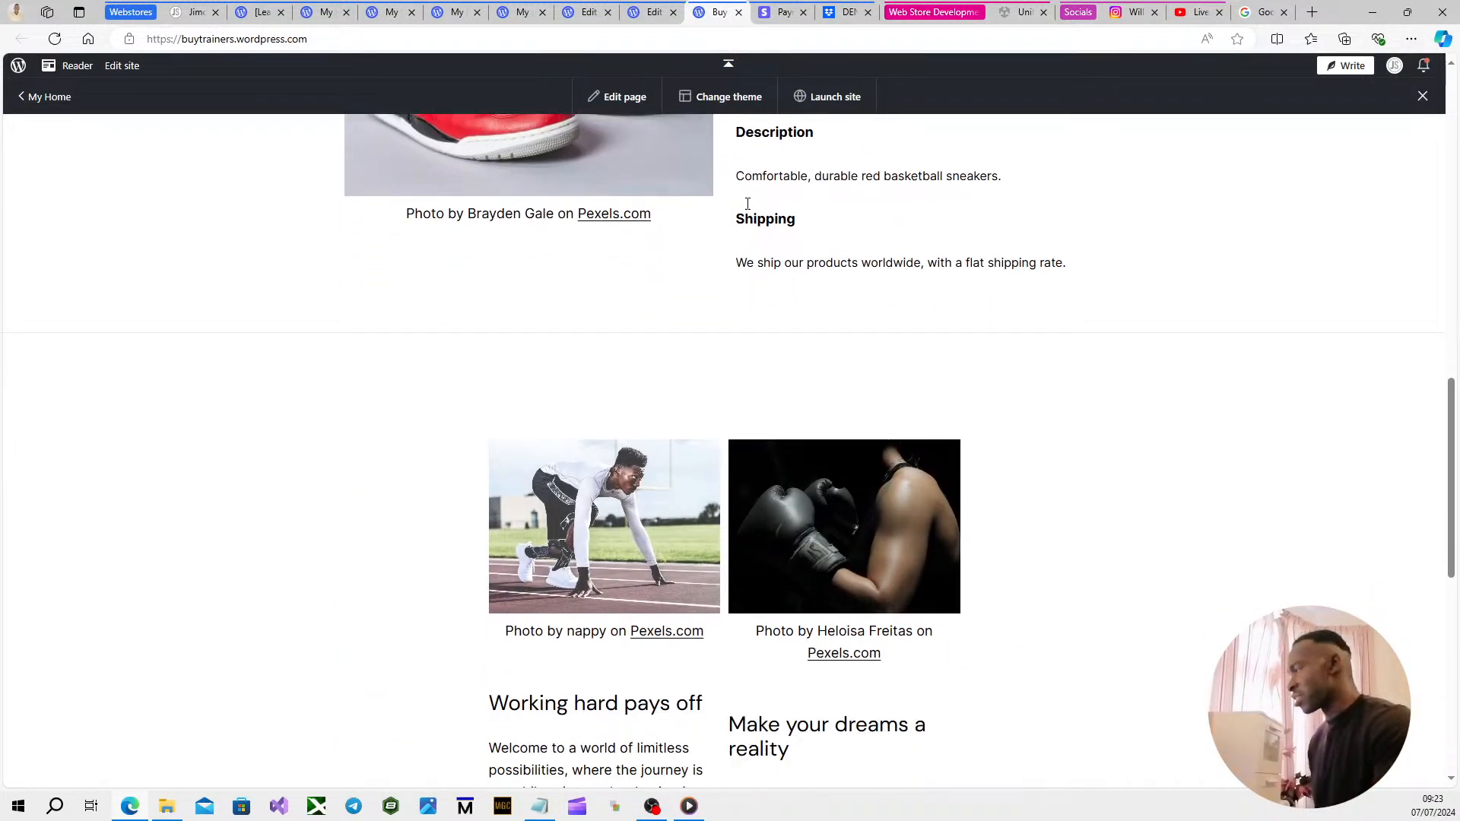
{"action": "scroll", "coordinate": [747, 210], "scroll_direction": "up", "scroll_amount": 4}
{"action": "scroll", "coordinate": [746, 205], "scroll_direction": "up", "scroll_amount": 8}
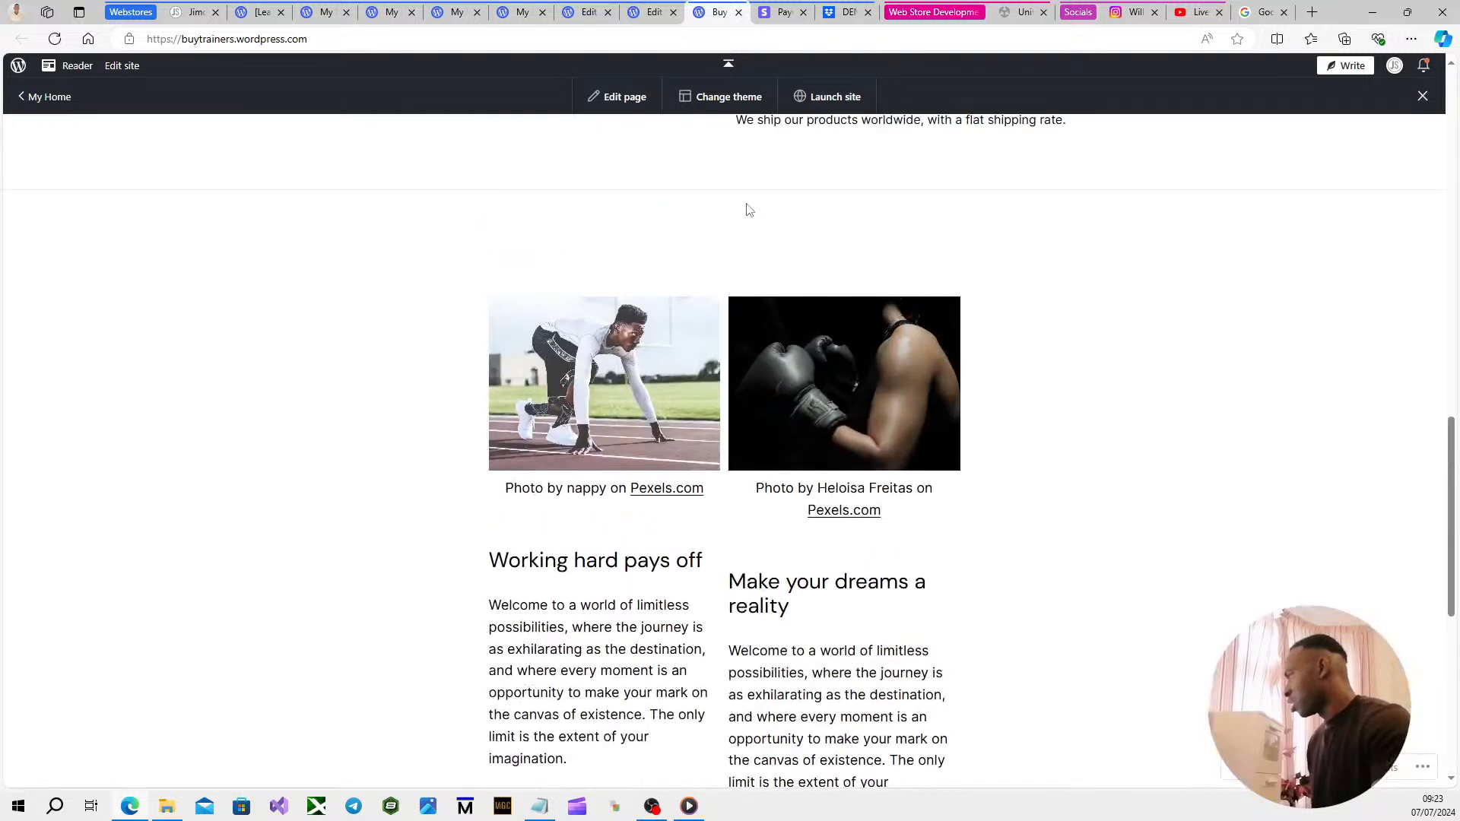
{"action": "left_click", "coordinate": [764, 268]}
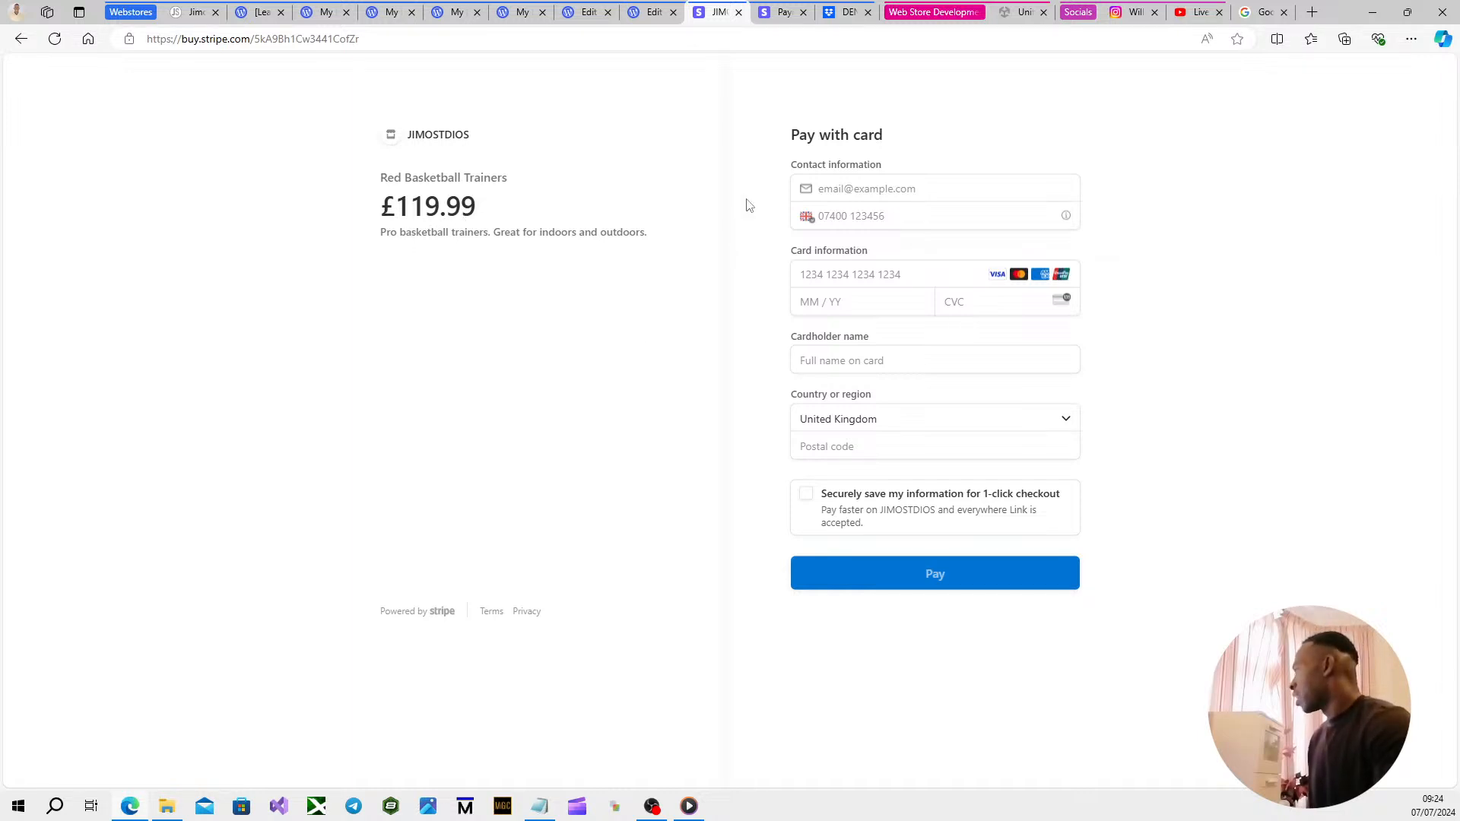
Switch to the web store workshops site and examine its landing section and Pricings cards.
{"action": "left_click", "coordinate": [181, 19]}
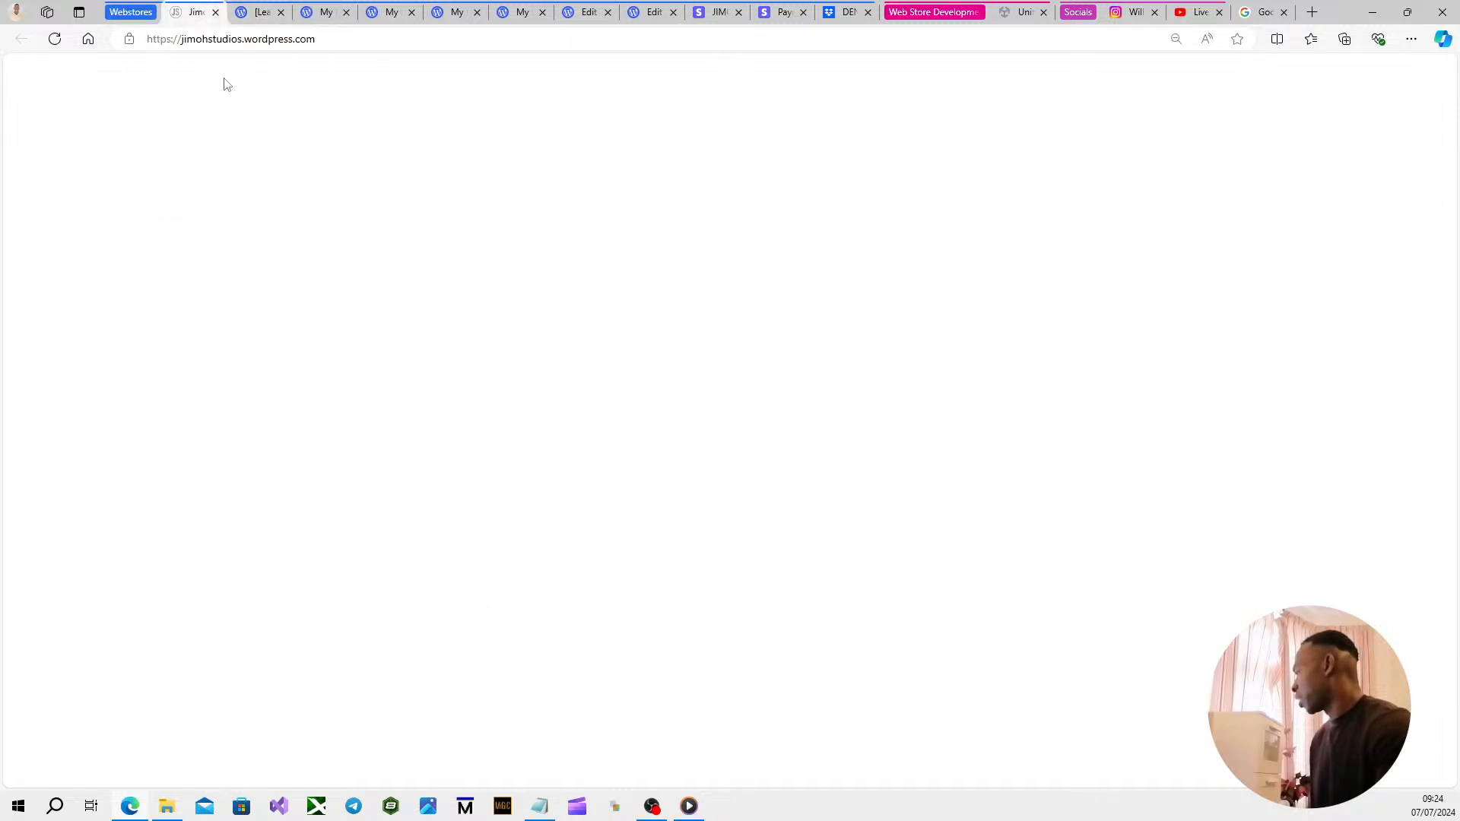
{"action": "scroll", "coordinate": [669, 502], "scroll_direction": "up", "scroll_amount": 20}
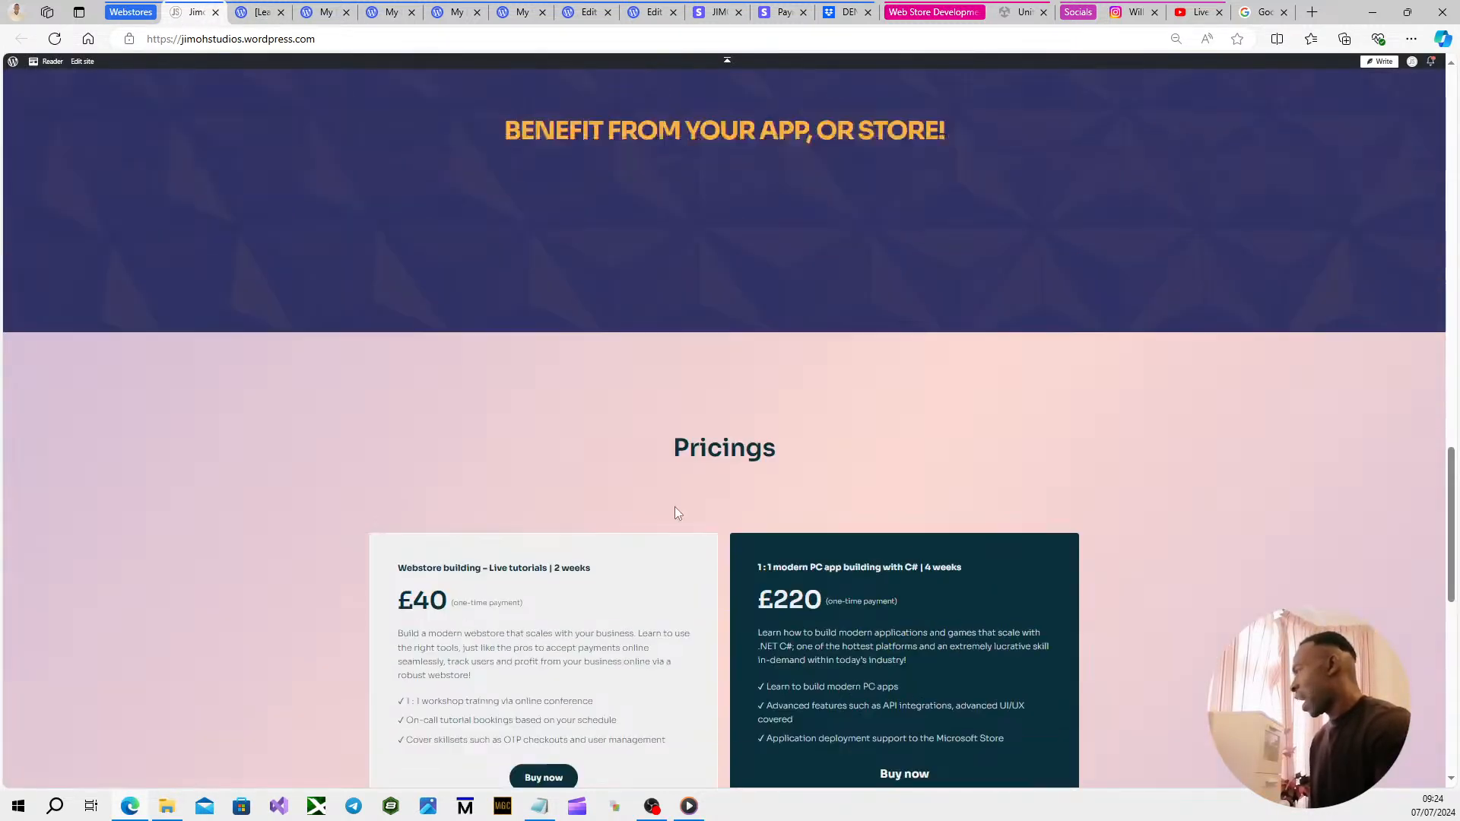
{"action": "scroll", "coordinate": [682, 509], "scroll_direction": "up", "scroll_amount": 1}
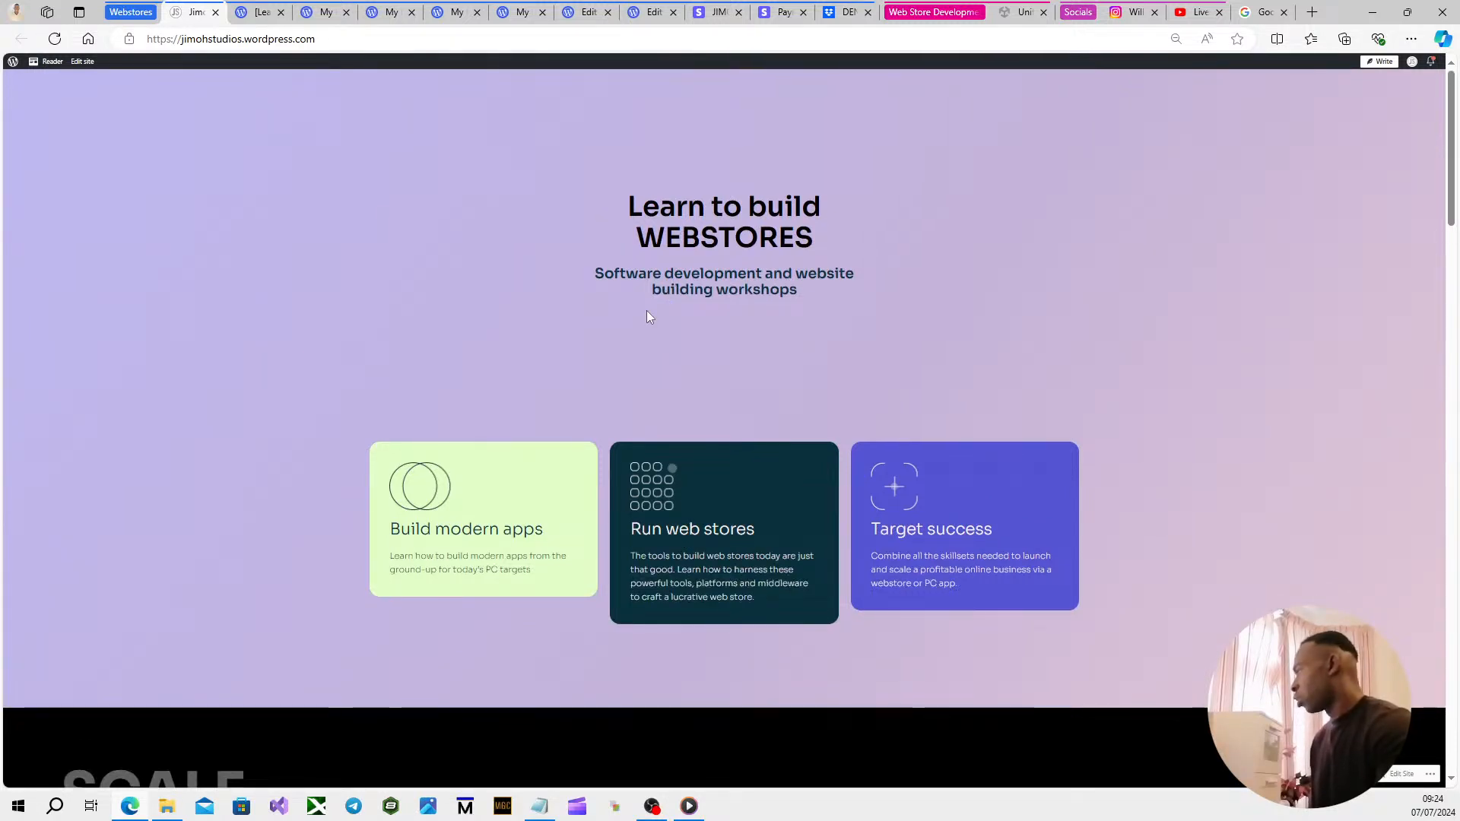
{"action": "left_click_drag", "start_coordinate": [1449, 129], "coordinate": [1447, 452]}
{"action": "scroll", "coordinate": [1002, 362], "scroll_direction": "down", "scroll_amount": 6}
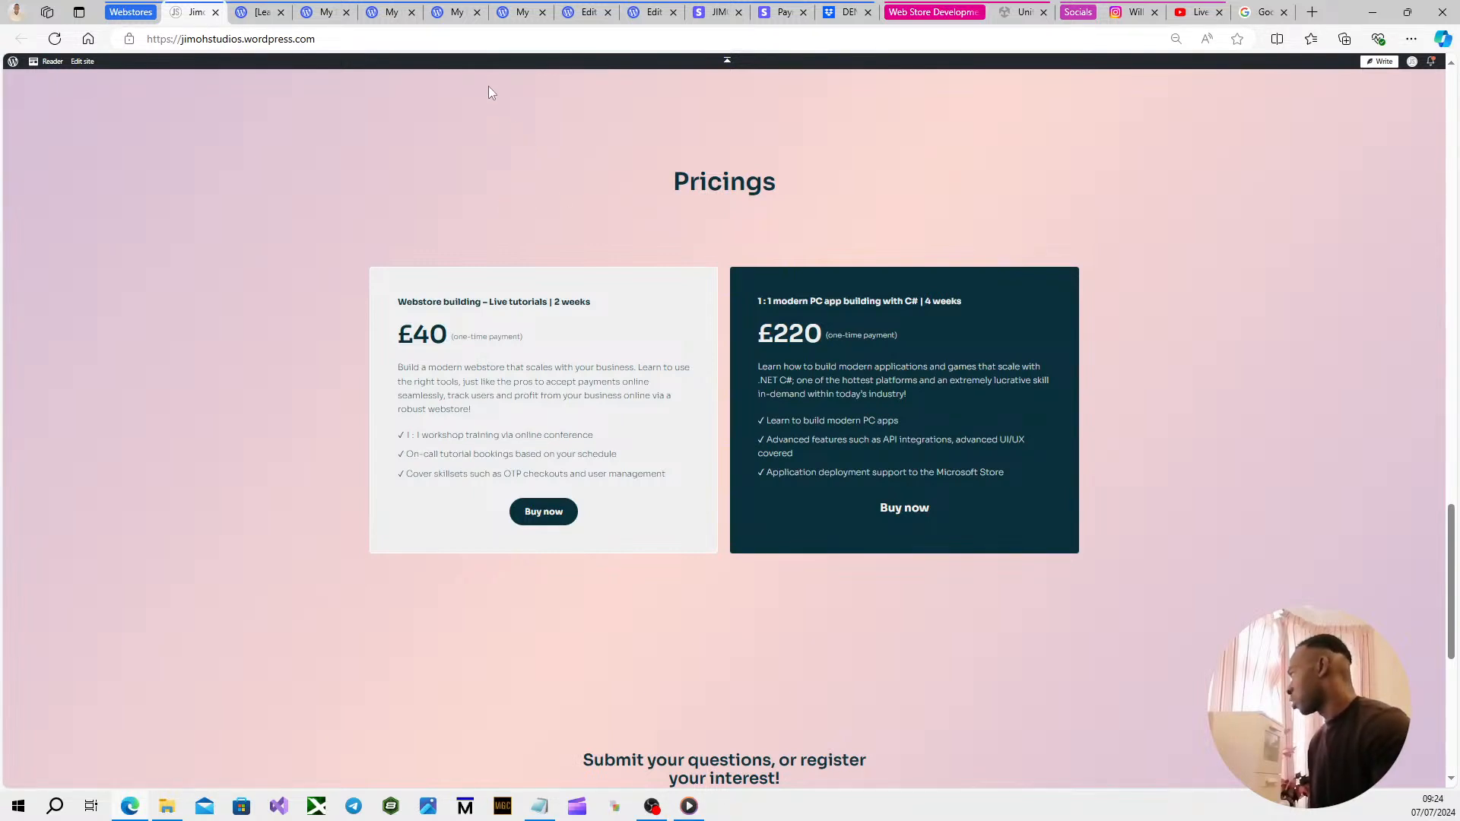
Open the live CSHARP SNIPPETS STORE site and look through its masterclasses and Telefyy sections.
{"action": "left_click", "coordinate": [391, 13]}
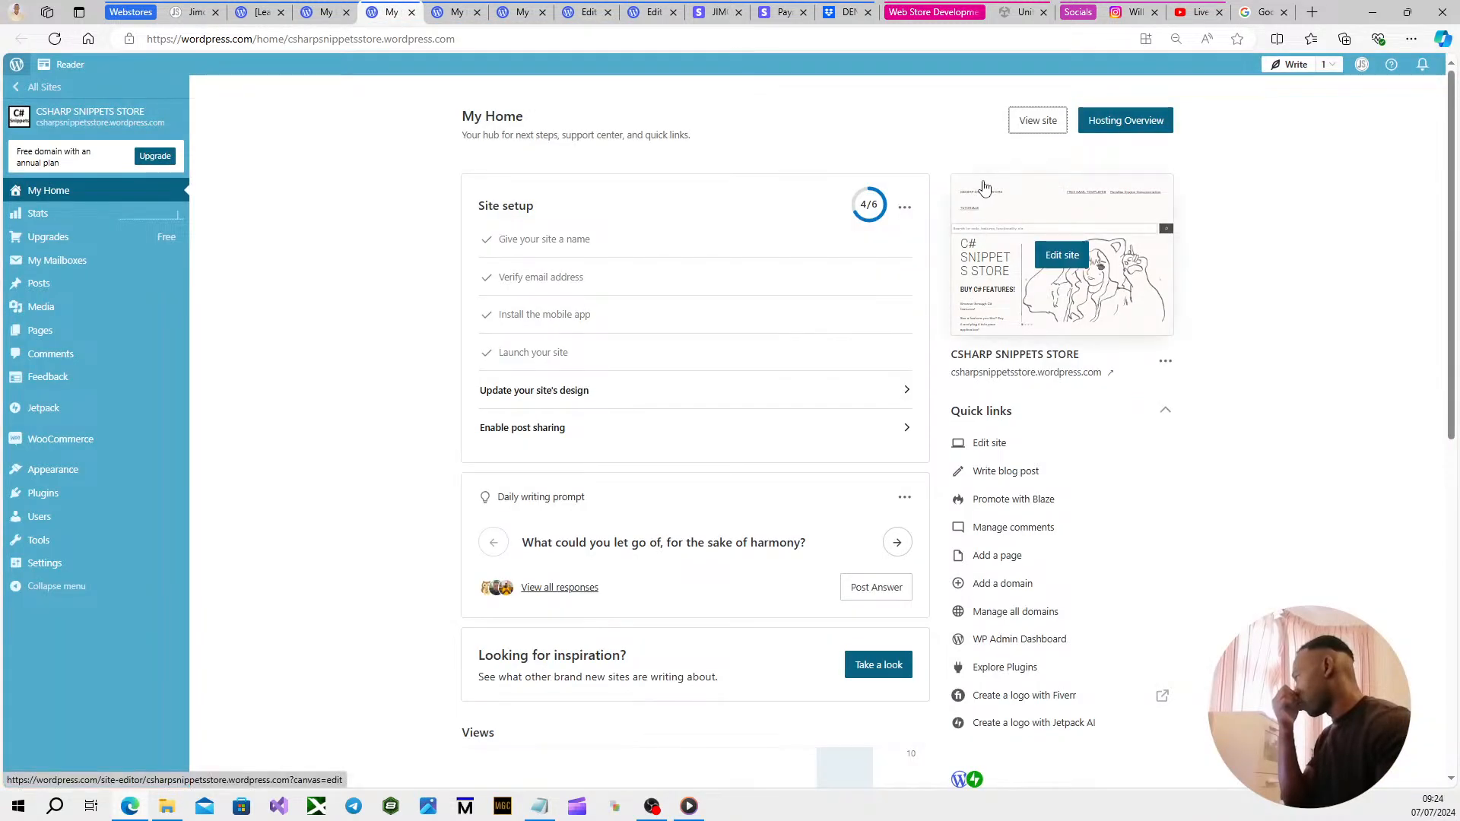
{"action": "left_click", "coordinate": [1036, 131]}
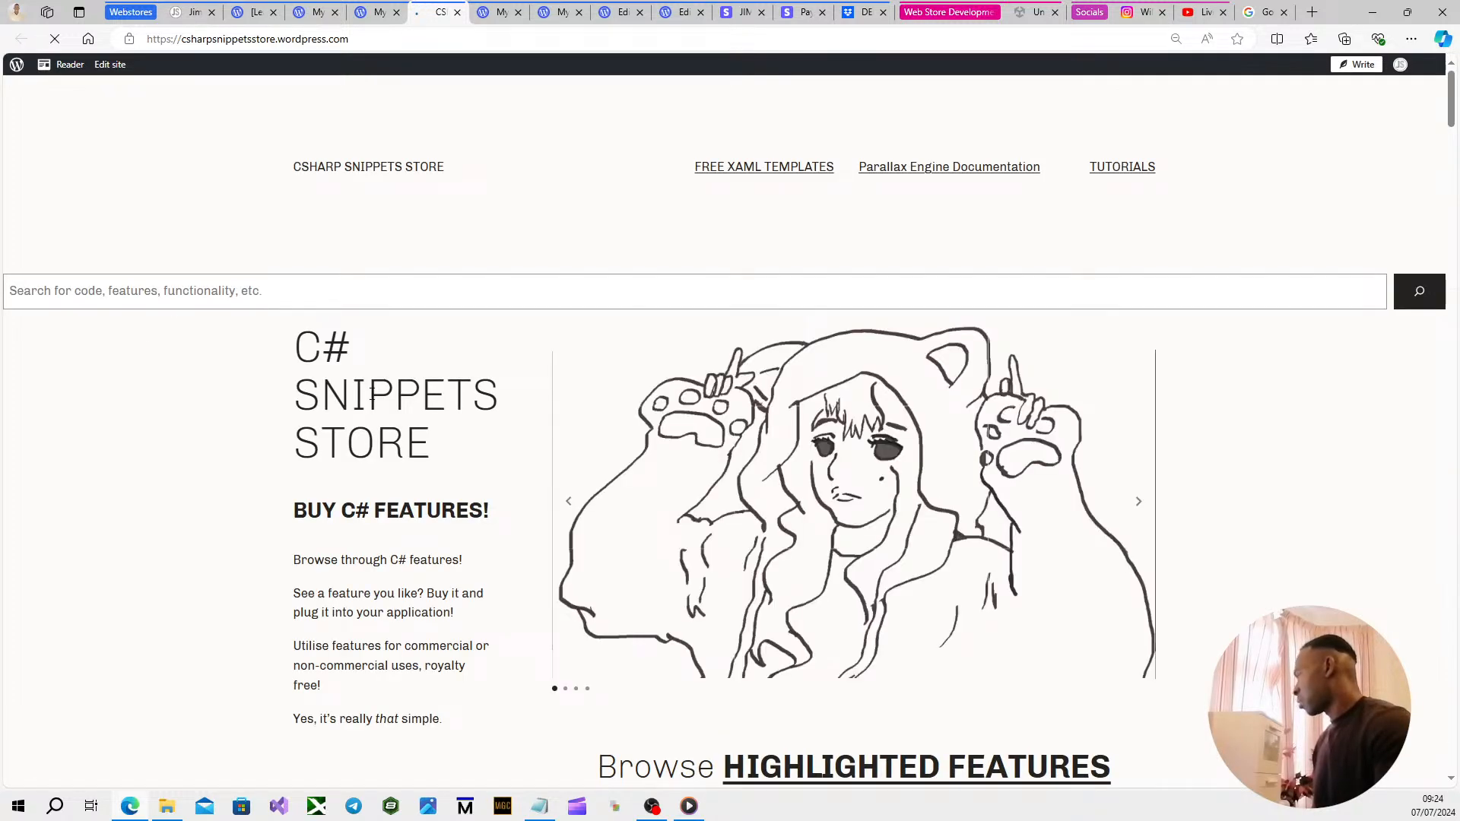
{"action": "scroll", "coordinate": [371, 392], "scroll_direction": "down", "scroll_amount": 20}
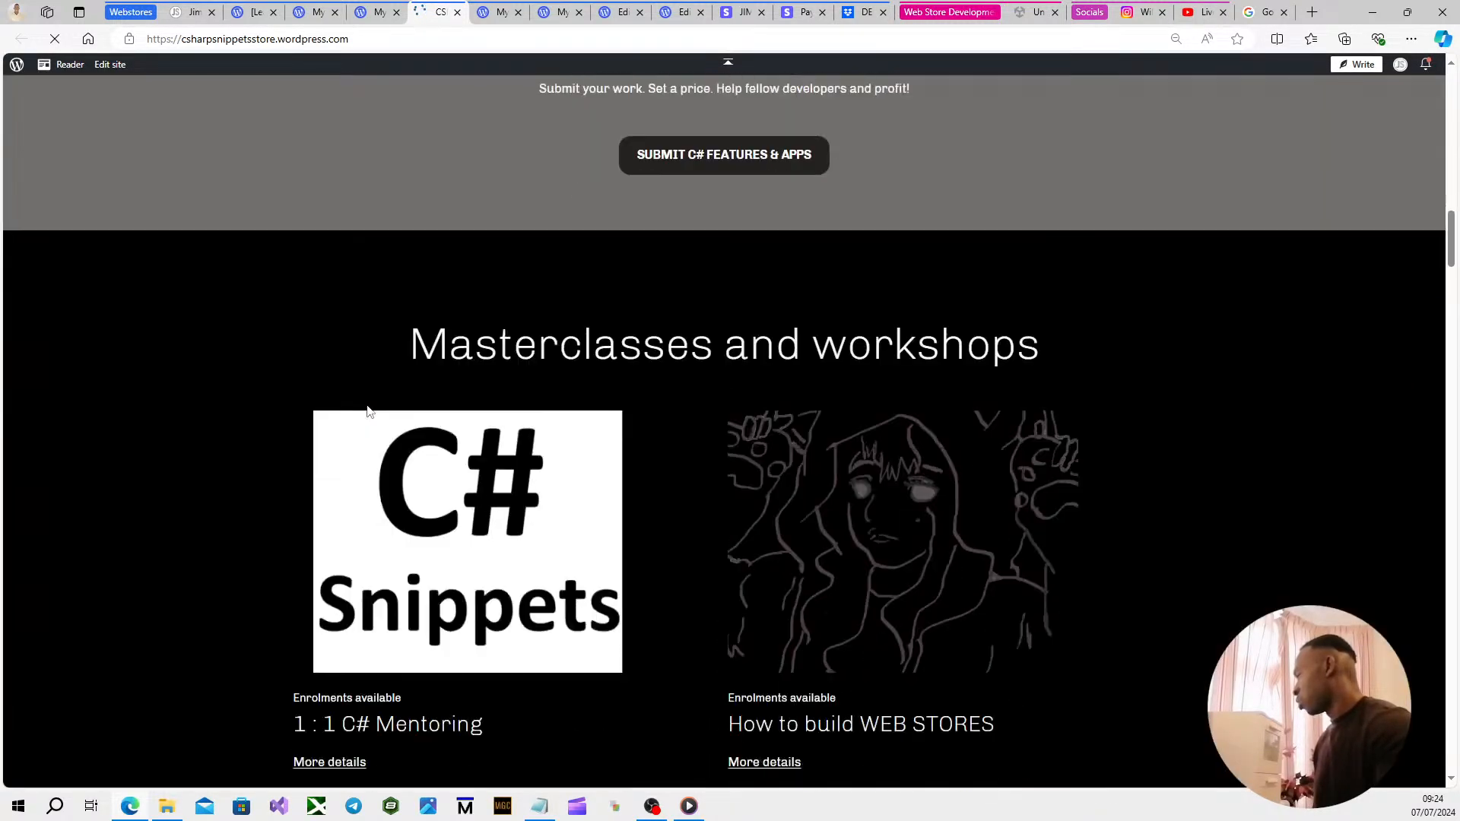
{"action": "scroll", "coordinate": [369, 412], "scroll_direction": "down", "scroll_amount": 5}
{"action": "scroll", "coordinate": [369, 412], "scroll_direction": "down", "scroll_amount": 5}
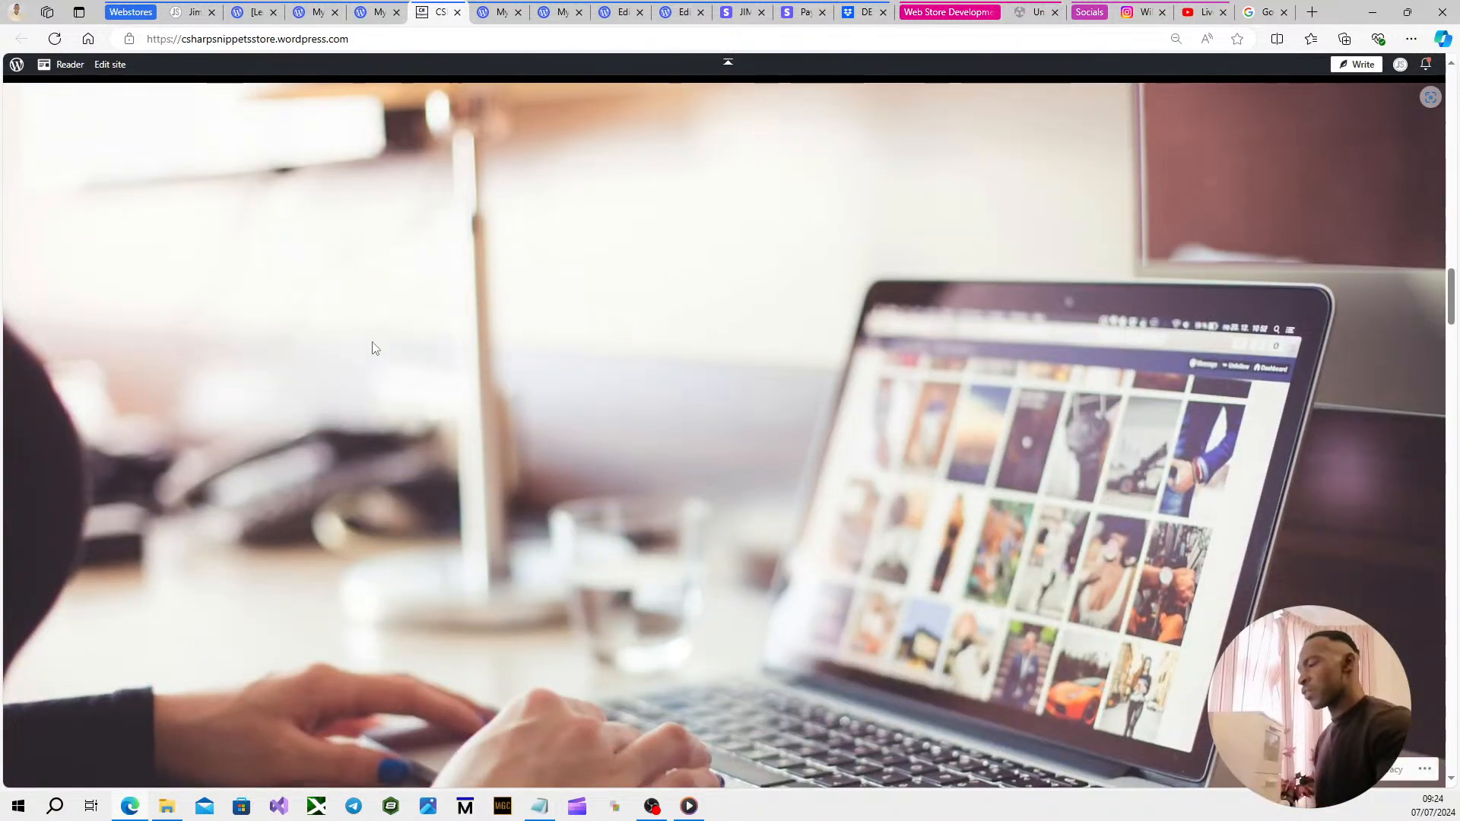
{"action": "scroll", "coordinate": [377, 334], "scroll_direction": "down", "scroll_amount": 5}
{"action": "scroll", "coordinate": [381, 318], "scroll_direction": "down", "scroll_amount": 5}
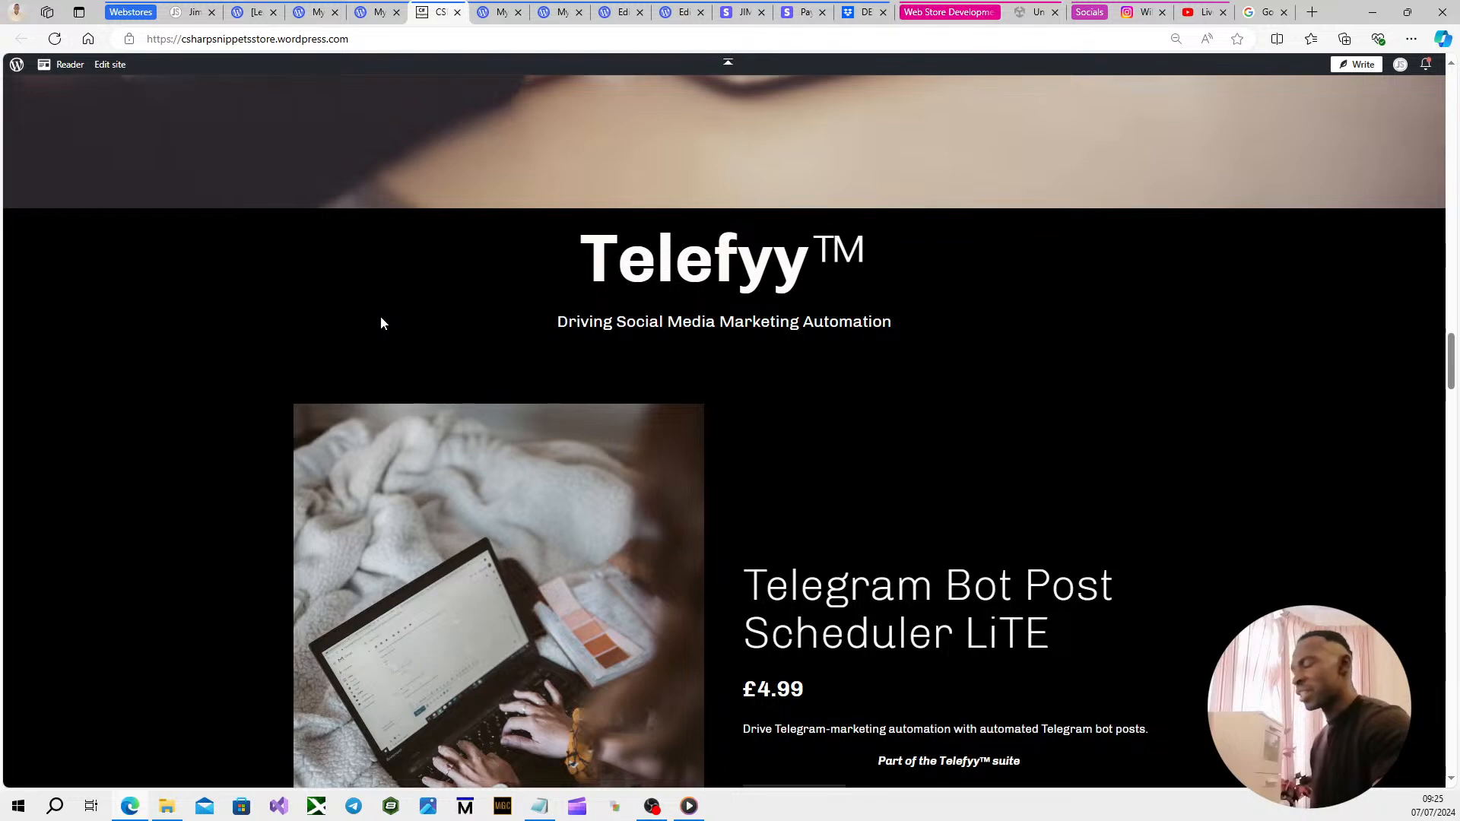
Examine the Parallax Engine UWP and C# frameworks and features listings on the C# Snippets Store home page.
{"action": "scroll", "coordinate": [384, 325], "scroll_direction": "down", "scroll_amount": 18}
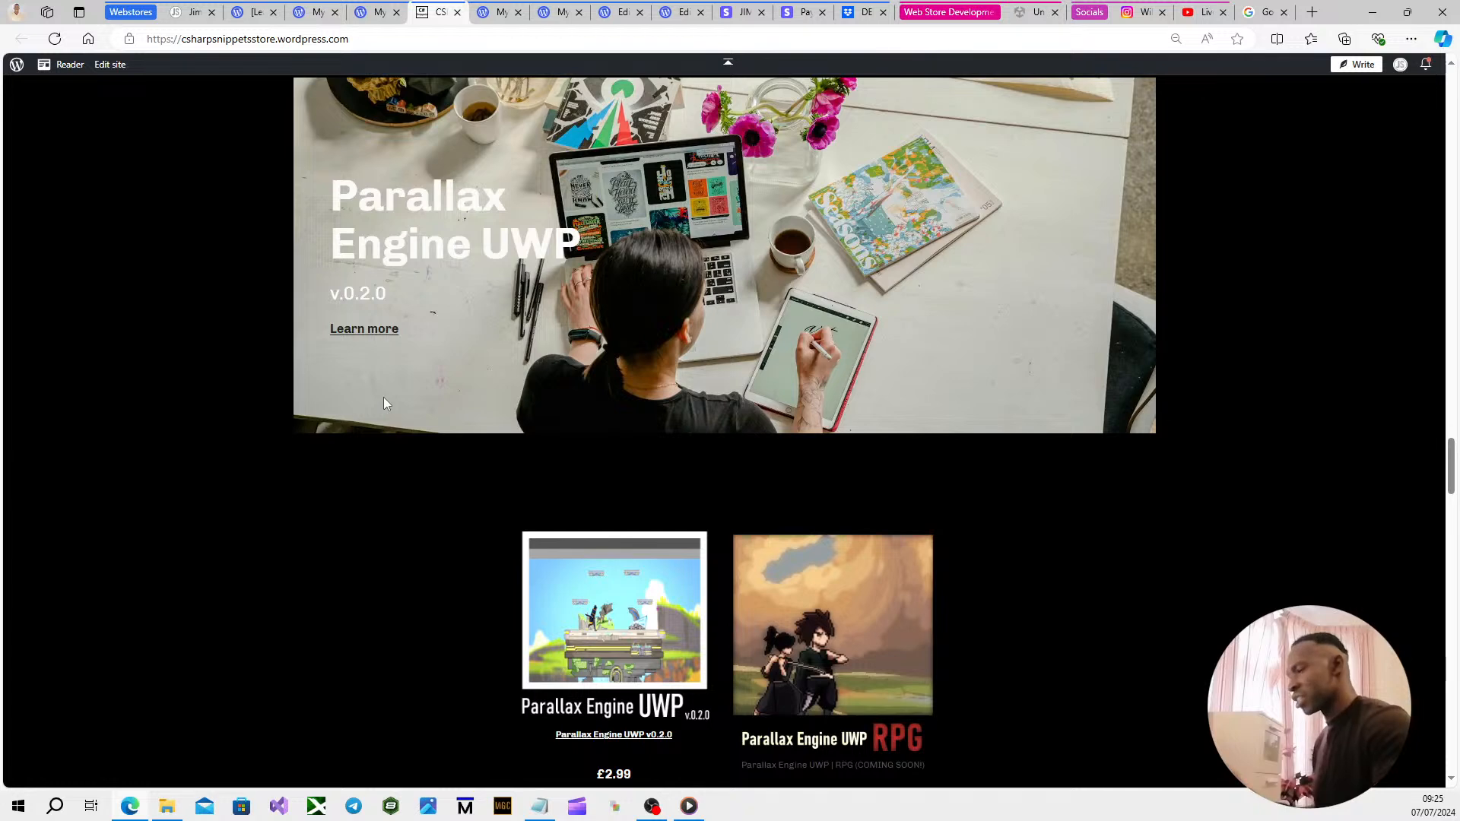
{"action": "scroll", "coordinate": [383, 403], "scroll_direction": "down", "scroll_amount": 6}
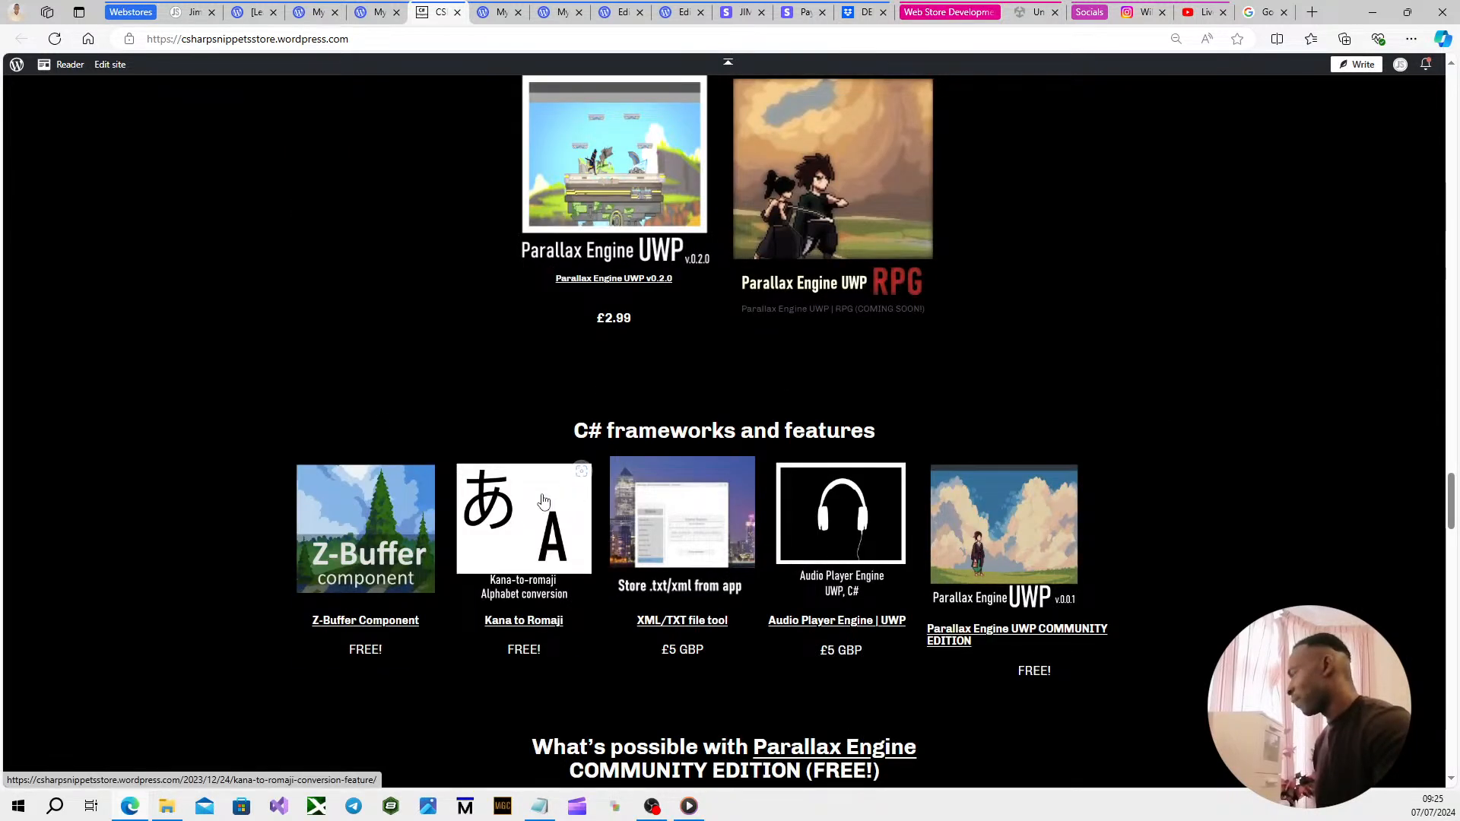
{"action": "scroll", "coordinate": [512, 539], "scroll_direction": "down", "scroll_amount": 1}
{"action": "scroll", "coordinate": [514, 535], "scroll_direction": "up", "scroll_amount": 3}
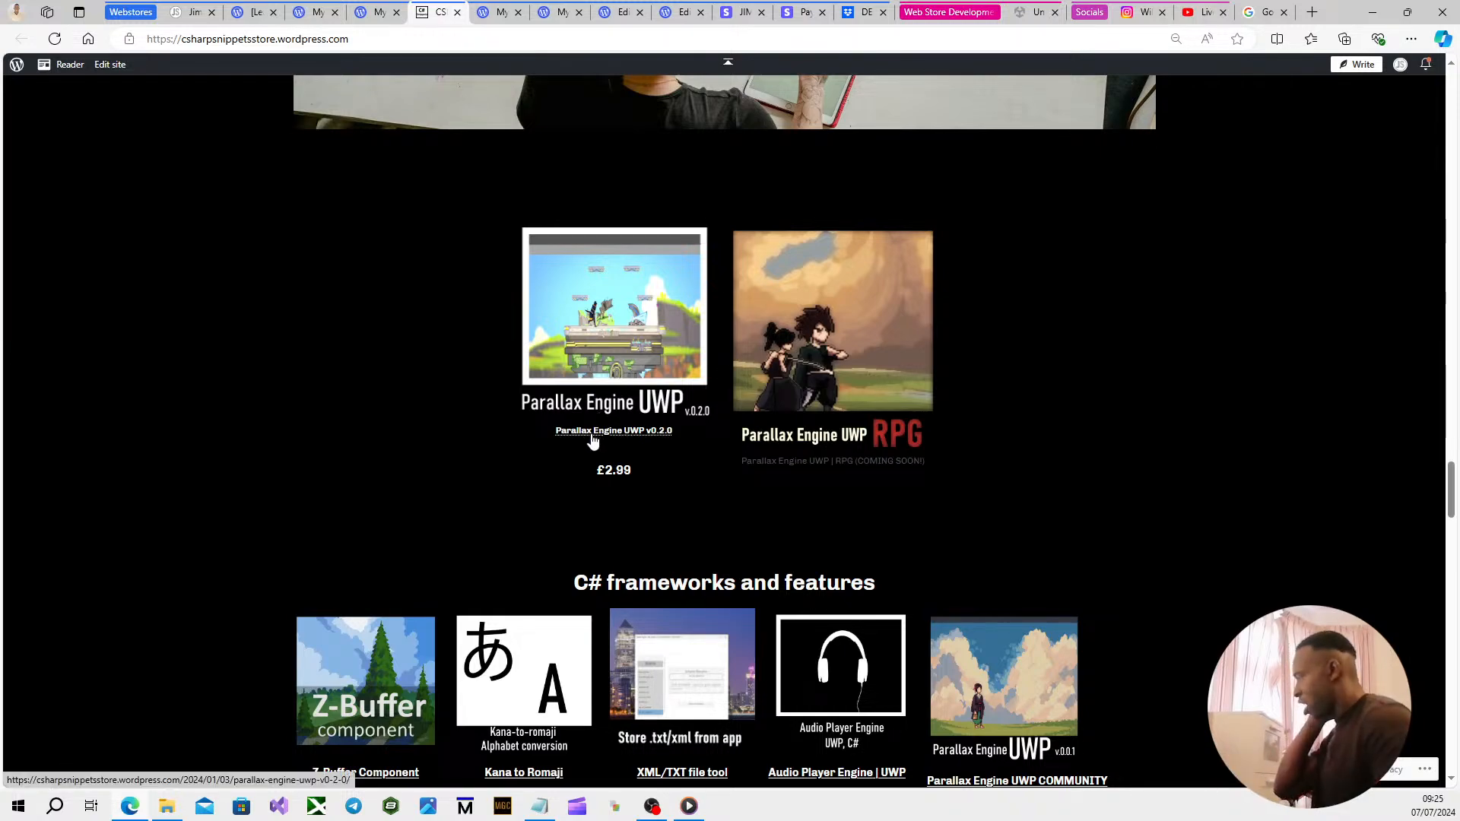
{"action": "scroll", "coordinate": [566, 456], "scroll_direction": "up", "scroll_amount": 7}
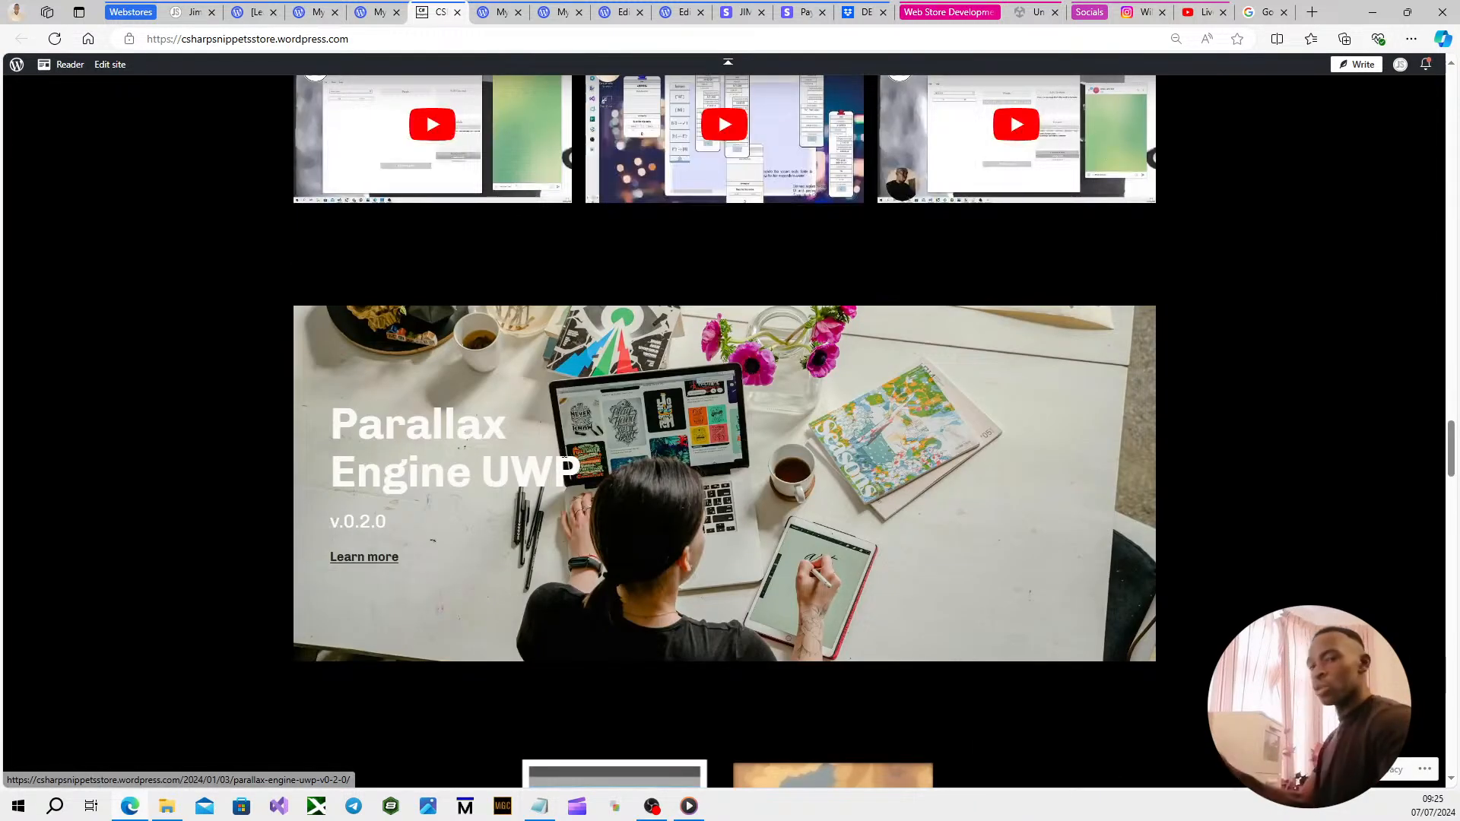
{"action": "scroll", "coordinate": [565, 459], "scroll_direction": "up", "scroll_amount": 3}
{"action": "scroll", "coordinate": [564, 459], "scroll_direction": "up", "scroll_amount": 4}
{"action": "scroll", "coordinate": [568, 464], "scroll_direction": "down", "scroll_amount": 12}
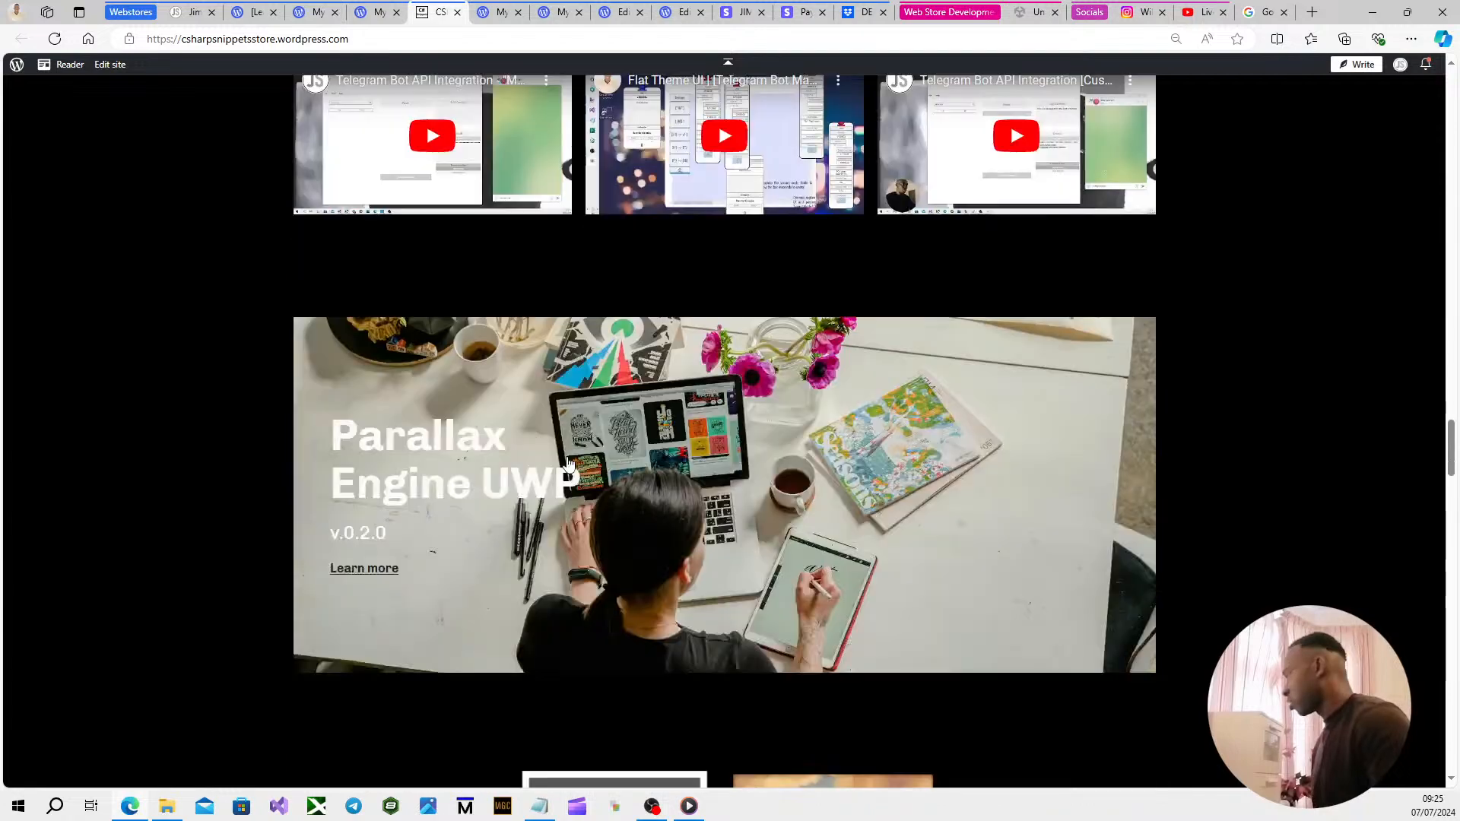
Examine the subscribe section, list of posts and Parallax Engine demo videos on the lower part of the C# Snippets Store home page.
{"action": "scroll", "coordinate": [570, 467], "scroll_direction": "down", "scroll_amount": 20}
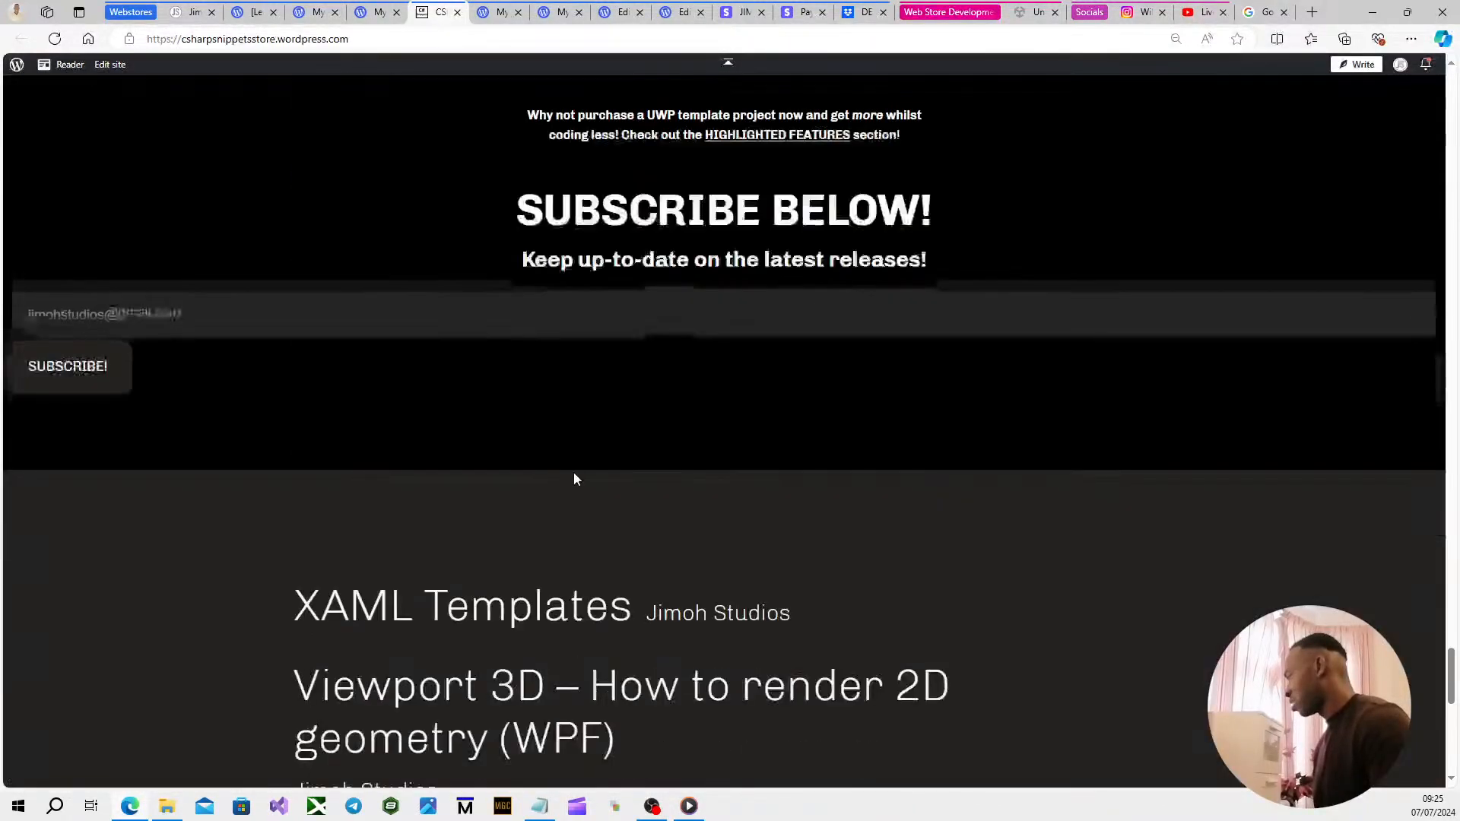
{"action": "scroll", "coordinate": [505, 463], "scroll_direction": "down", "scroll_amount": 2}
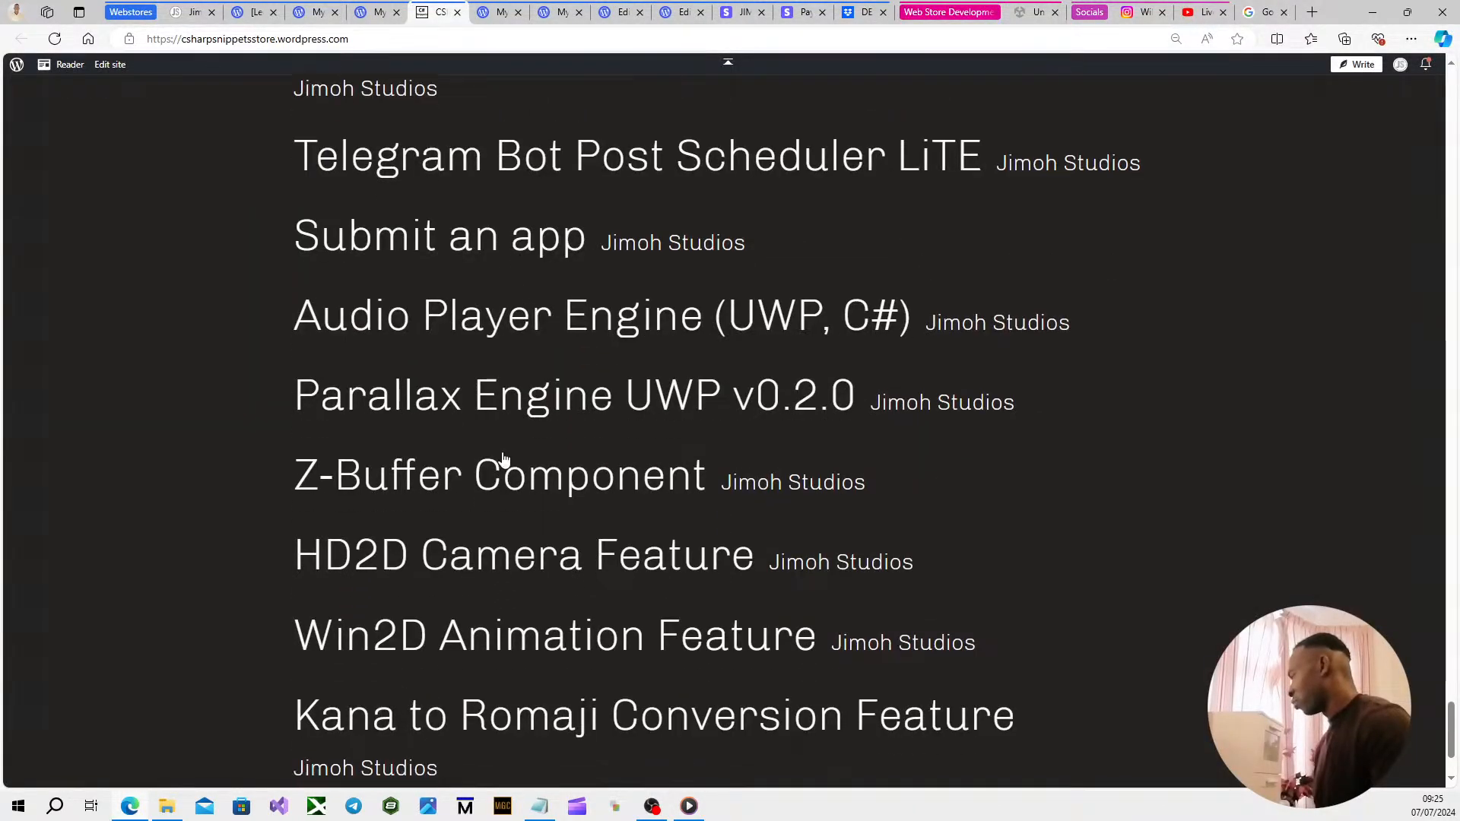
{"action": "scroll", "coordinate": [499, 441], "scroll_direction": "up", "scroll_amount": 10}
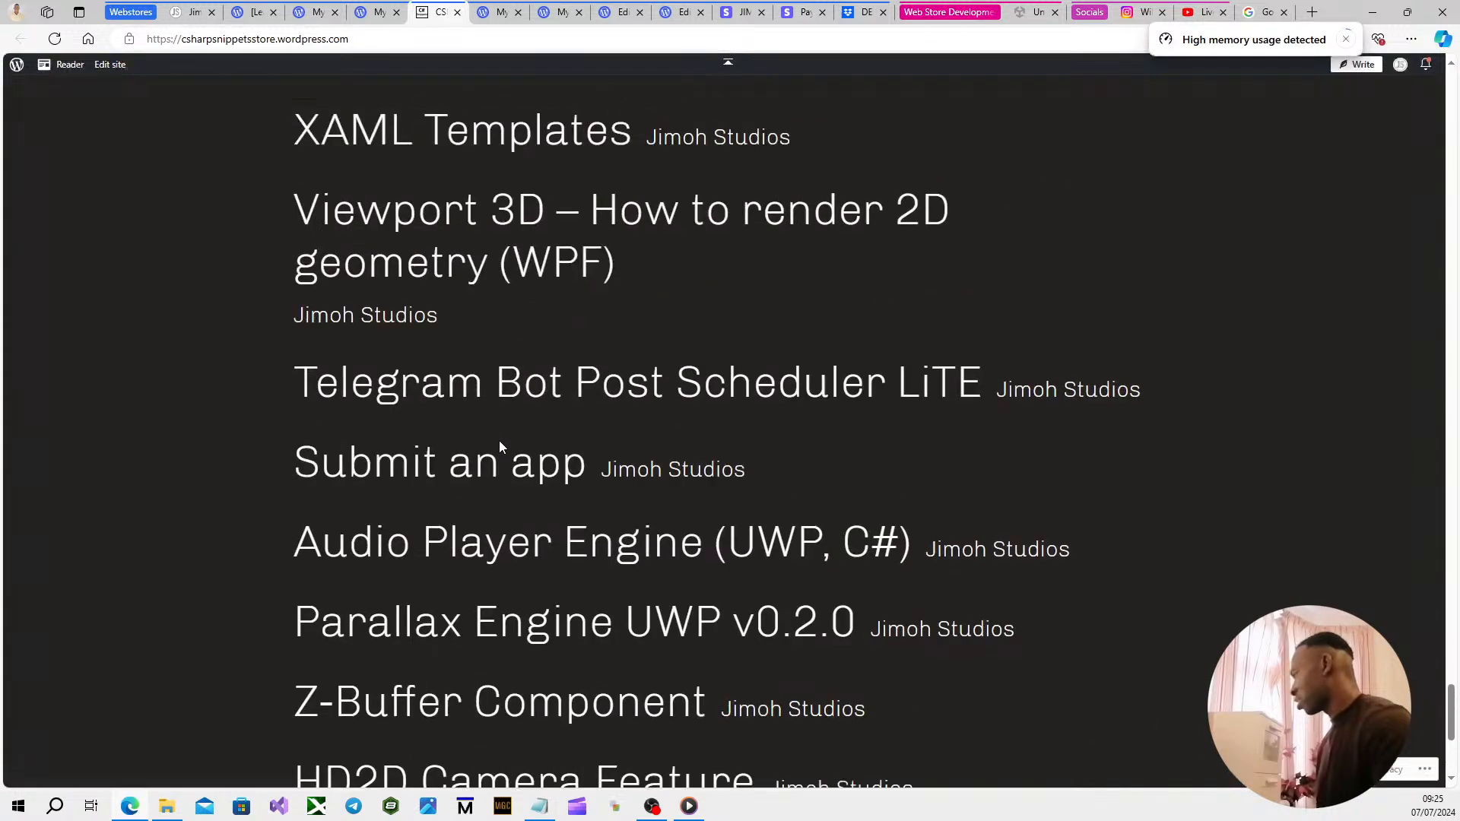
{"action": "scroll", "coordinate": [496, 619], "scroll_direction": "up", "scroll_amount": 6}
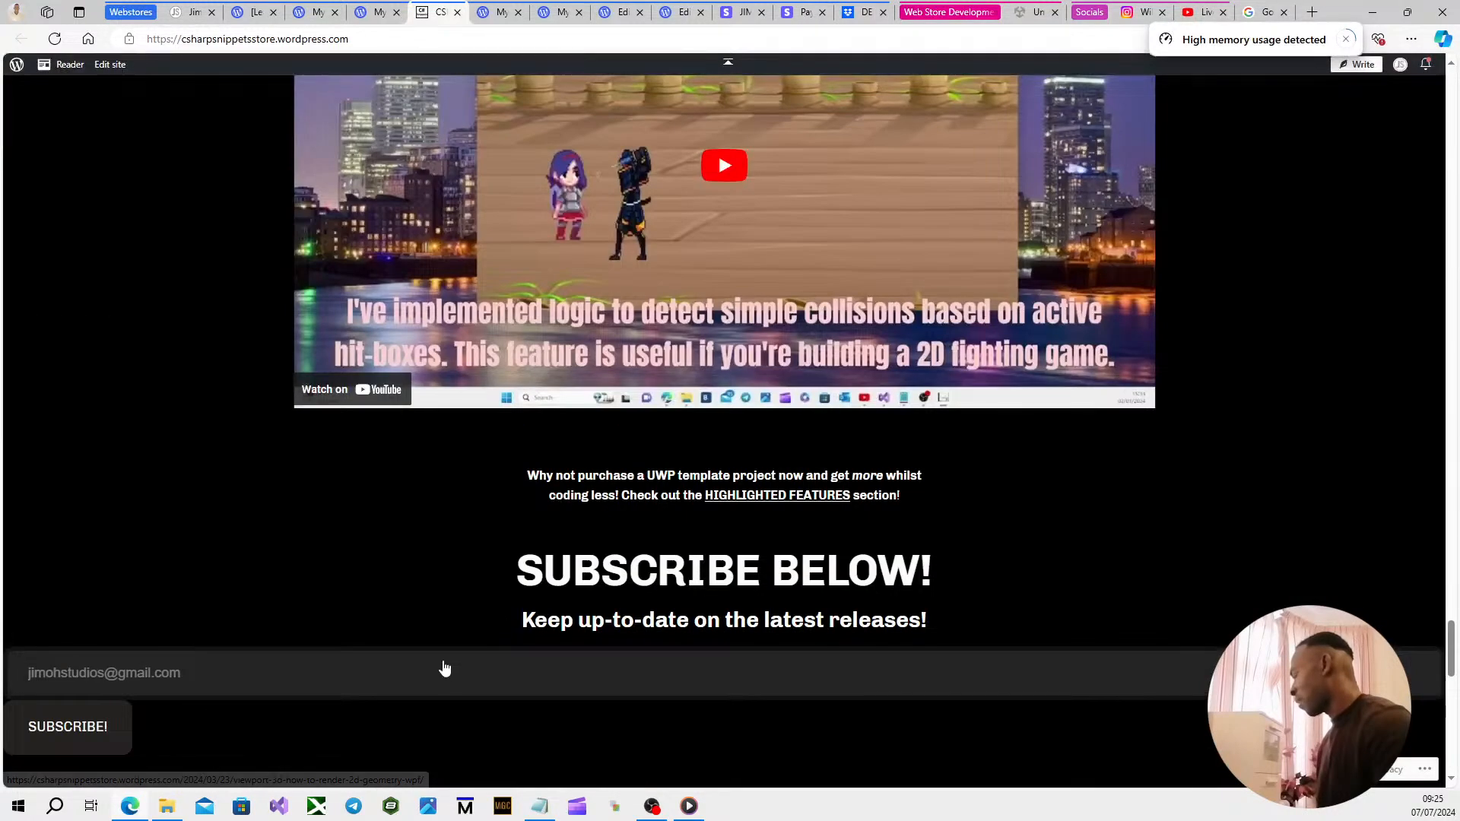
{"action": "scroll", "coordinate": [443, 665], "scroll_direction": "up", "scroll_amount": 4}
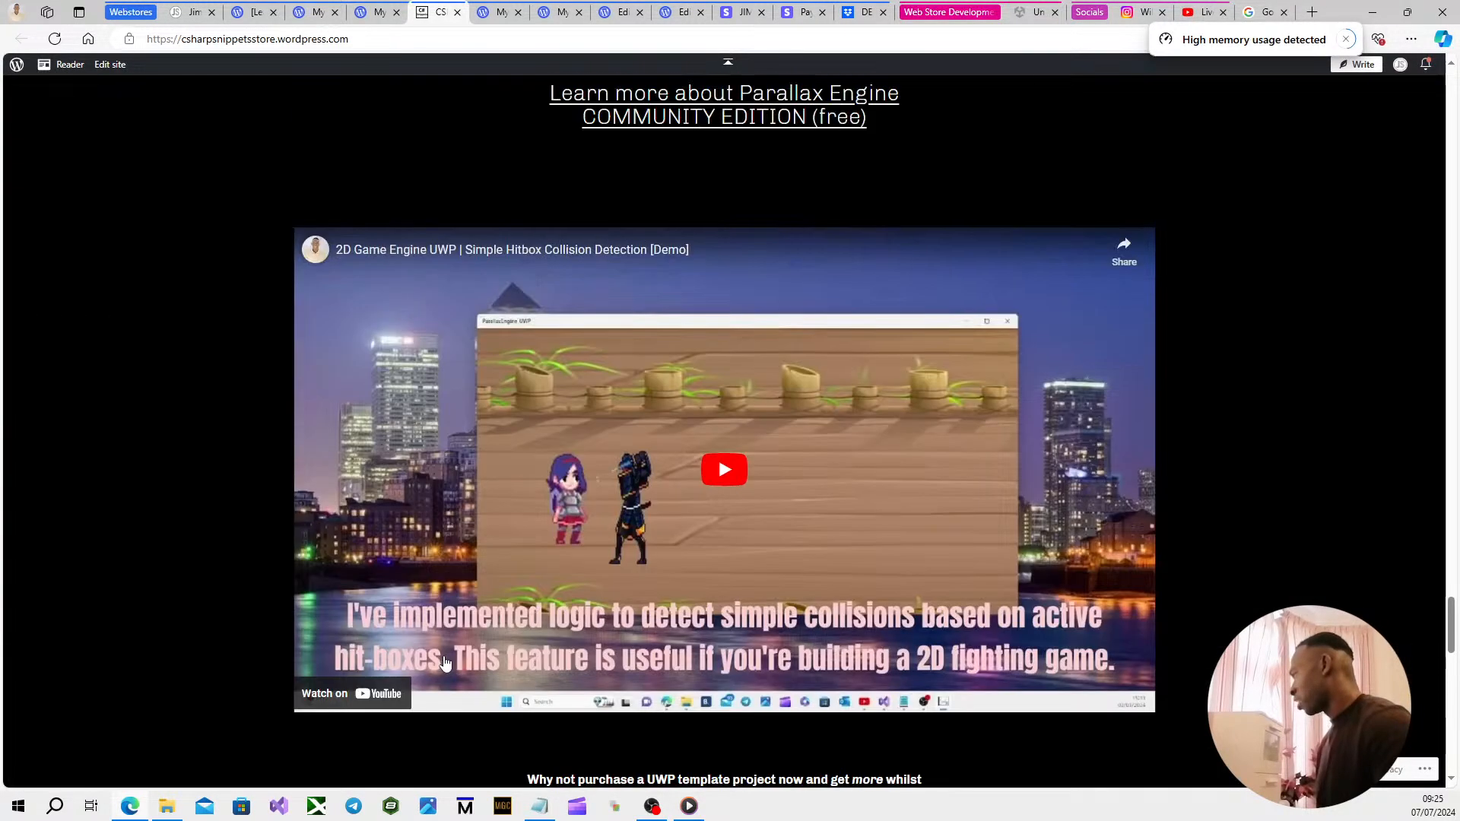
{"action": "scroll", "coordinate": [726, 473], "scroll_direction": "up", "scroll_amount": 15}
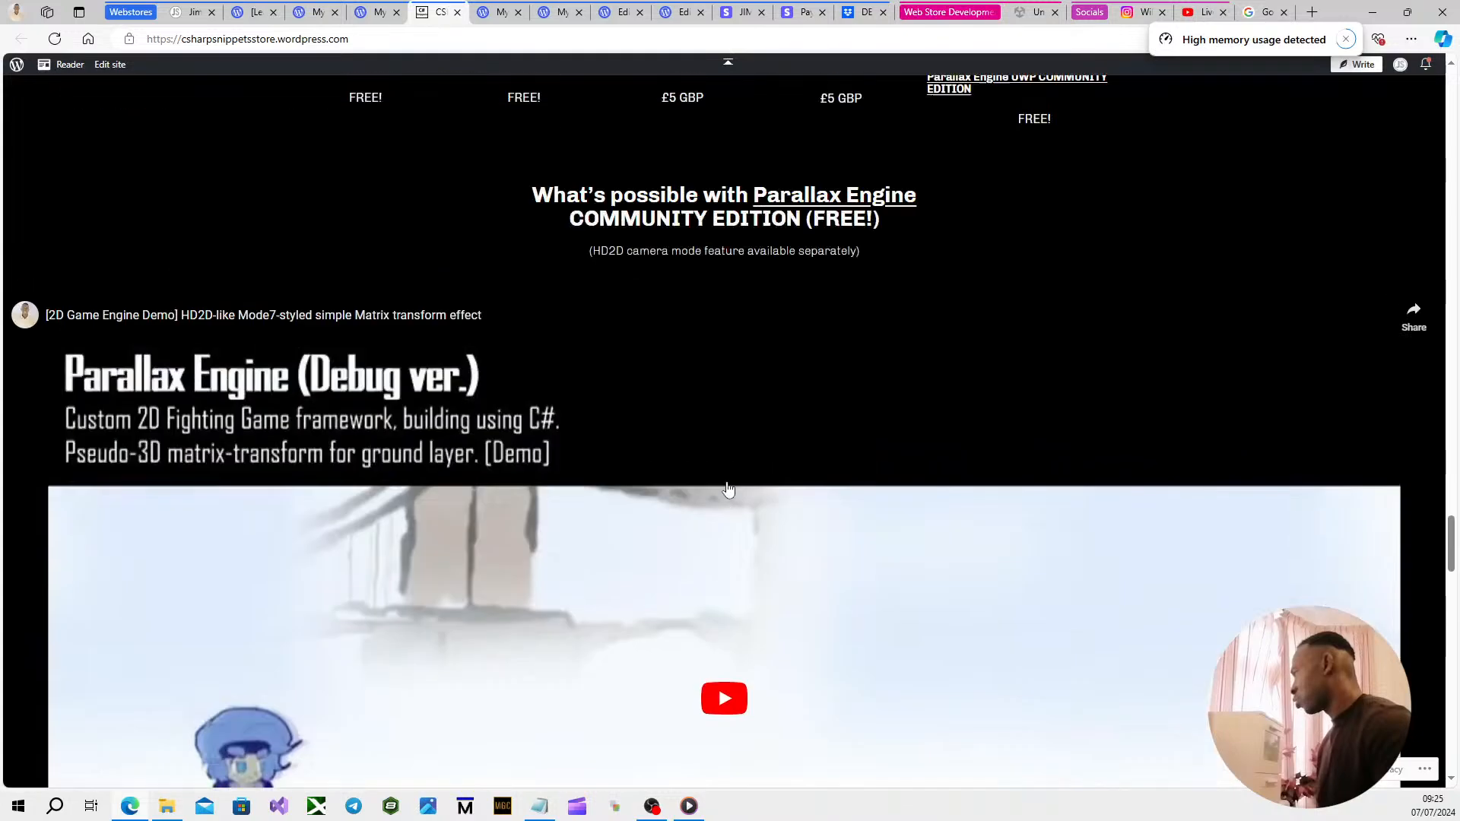
Open the Parallax Engine UWP v0.2.0 product page, review its description and core features, and follow Buy now to the Stripe checkout.
{"action": "scroll", "coordinate": [732, 477], "scroll_direction": "up", "scroll_amount": 6}
{"action": "scroll", "coordinate": [628, 555], "scroll_direction": "down", "scroll_amount": 1}
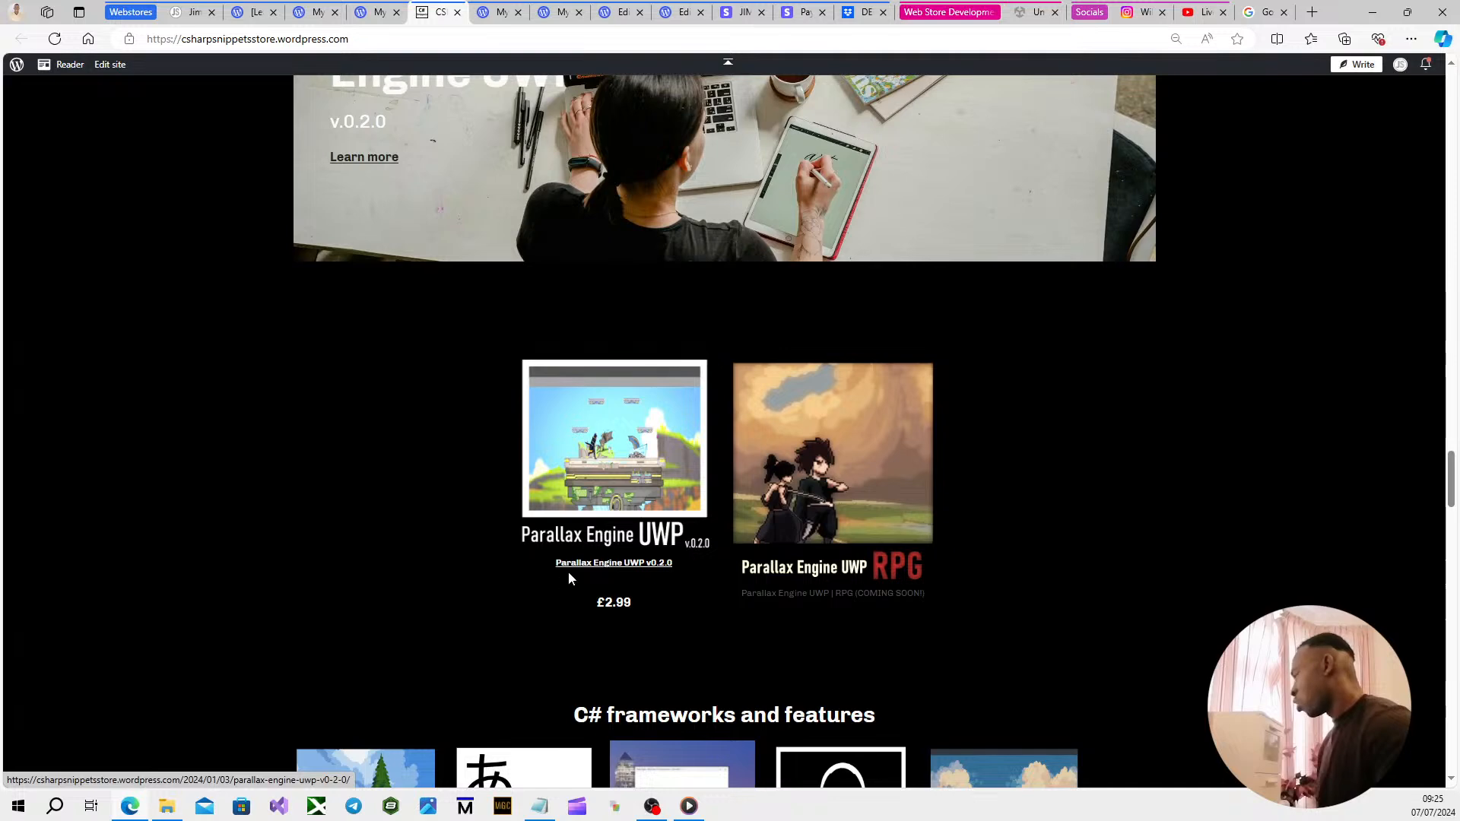
{"action": "left_click", "coordinate": [590, 566]}
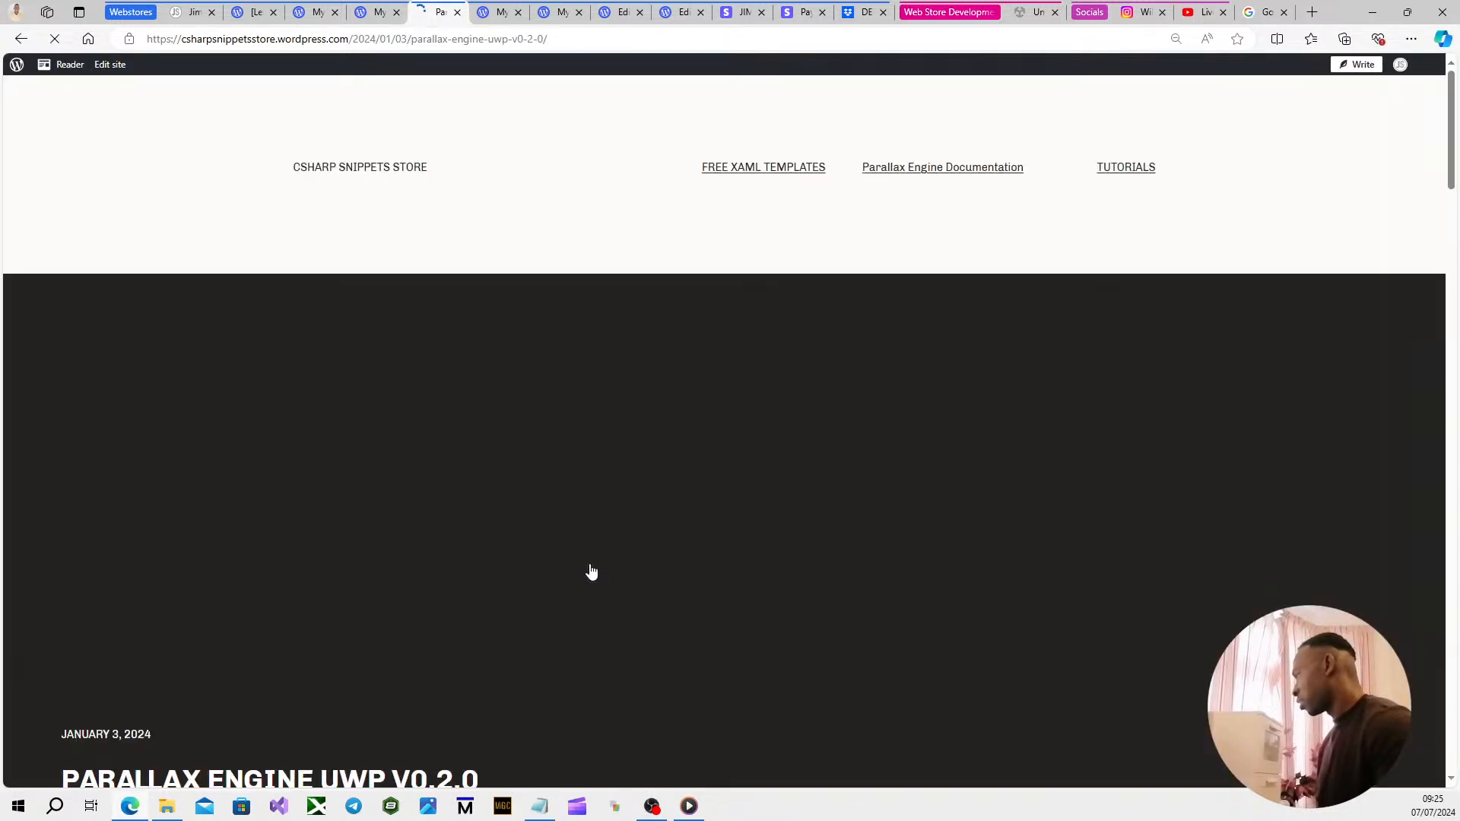
{"action": "scroll", "coordinate": [563, 398], "scroll_direction": "down", "scroll_amount": 6}
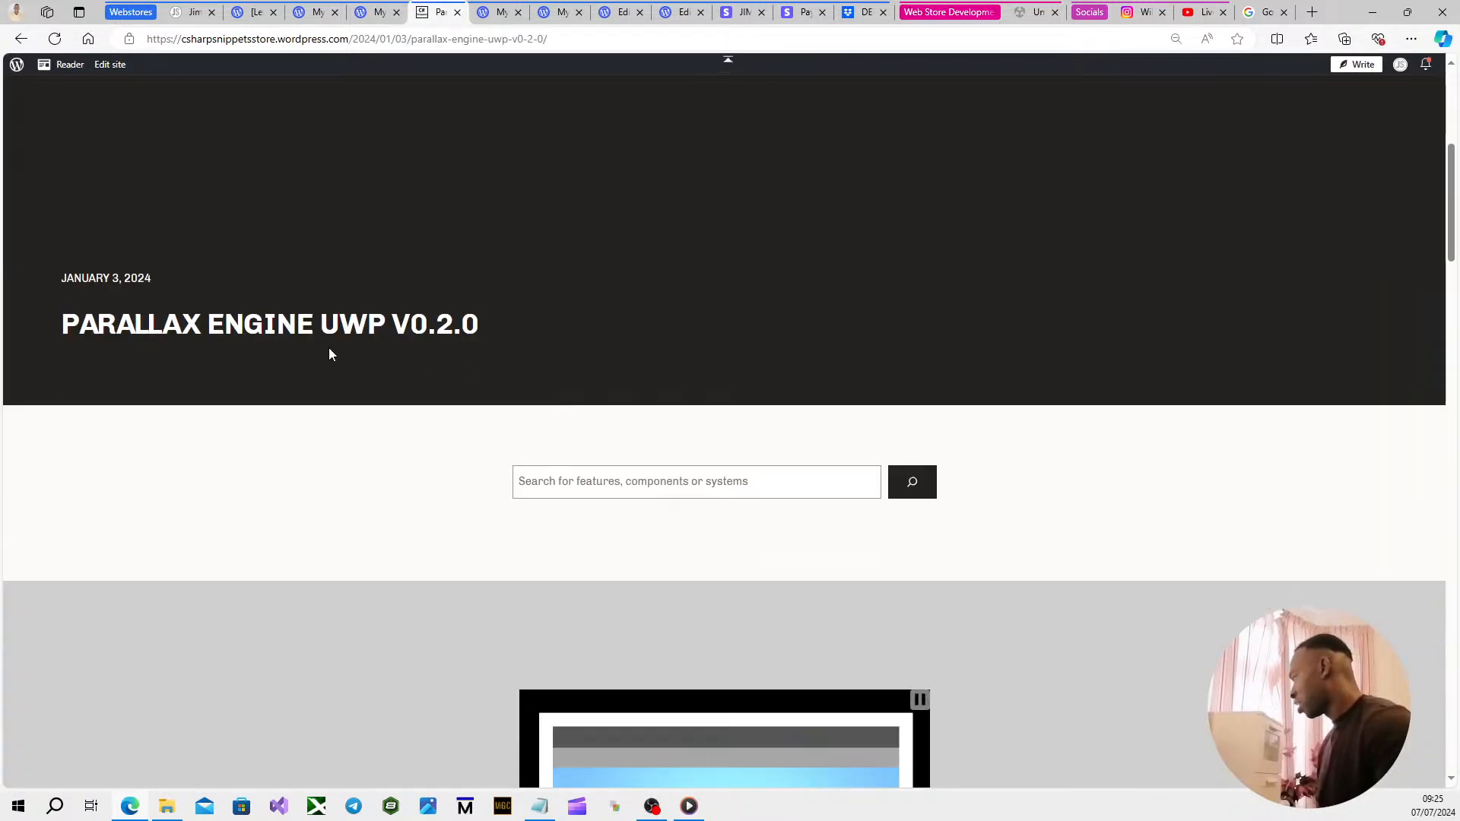
{"action": "scroll", "coordinate": [235, 353], "scroll_direction": "down", "scroll_amount": 10}
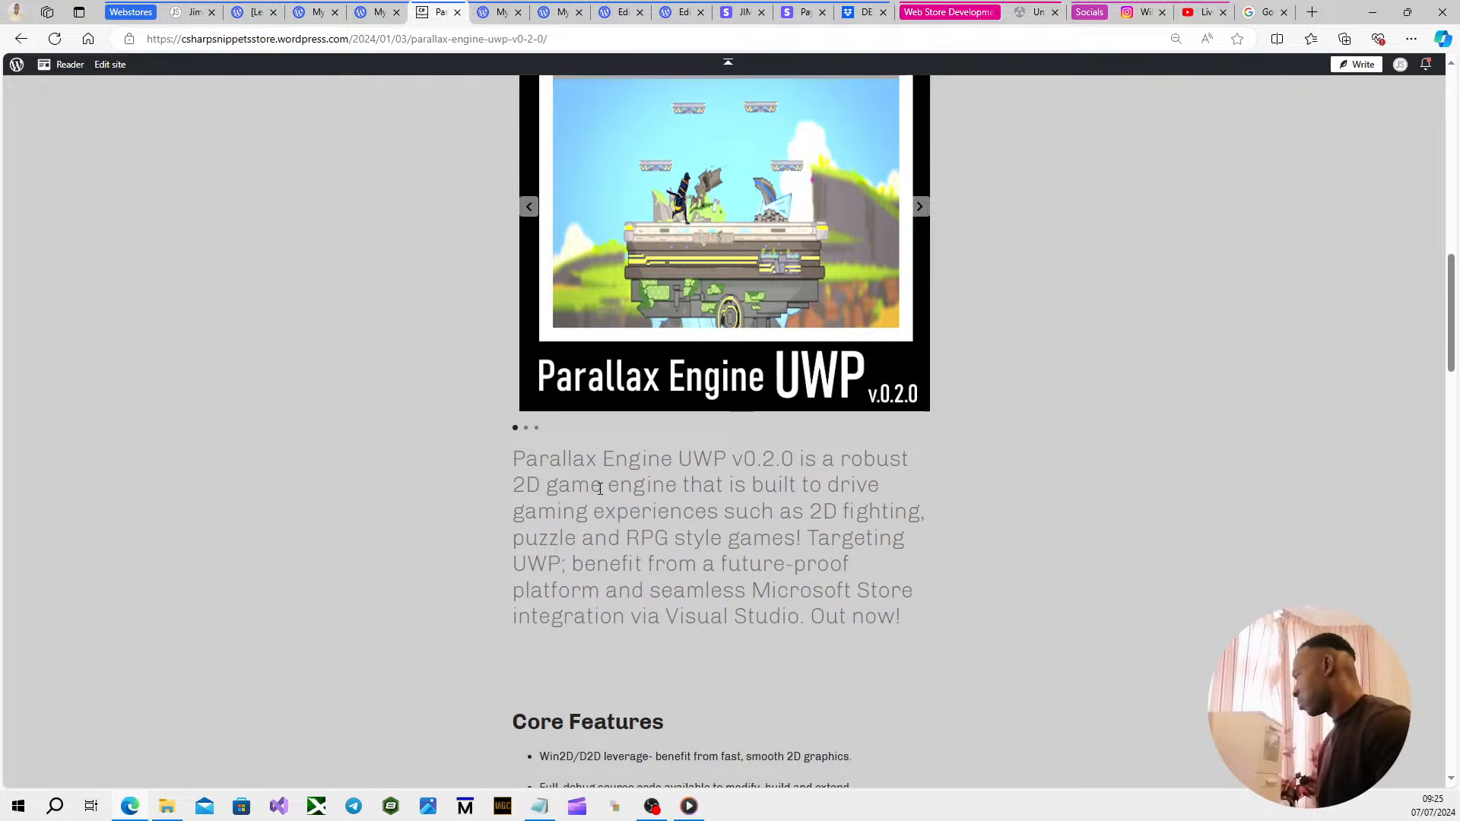
{"action": "scroll", "coordinate": [574, 384], "scroll_direction": "down", "scroll_amount": 10}
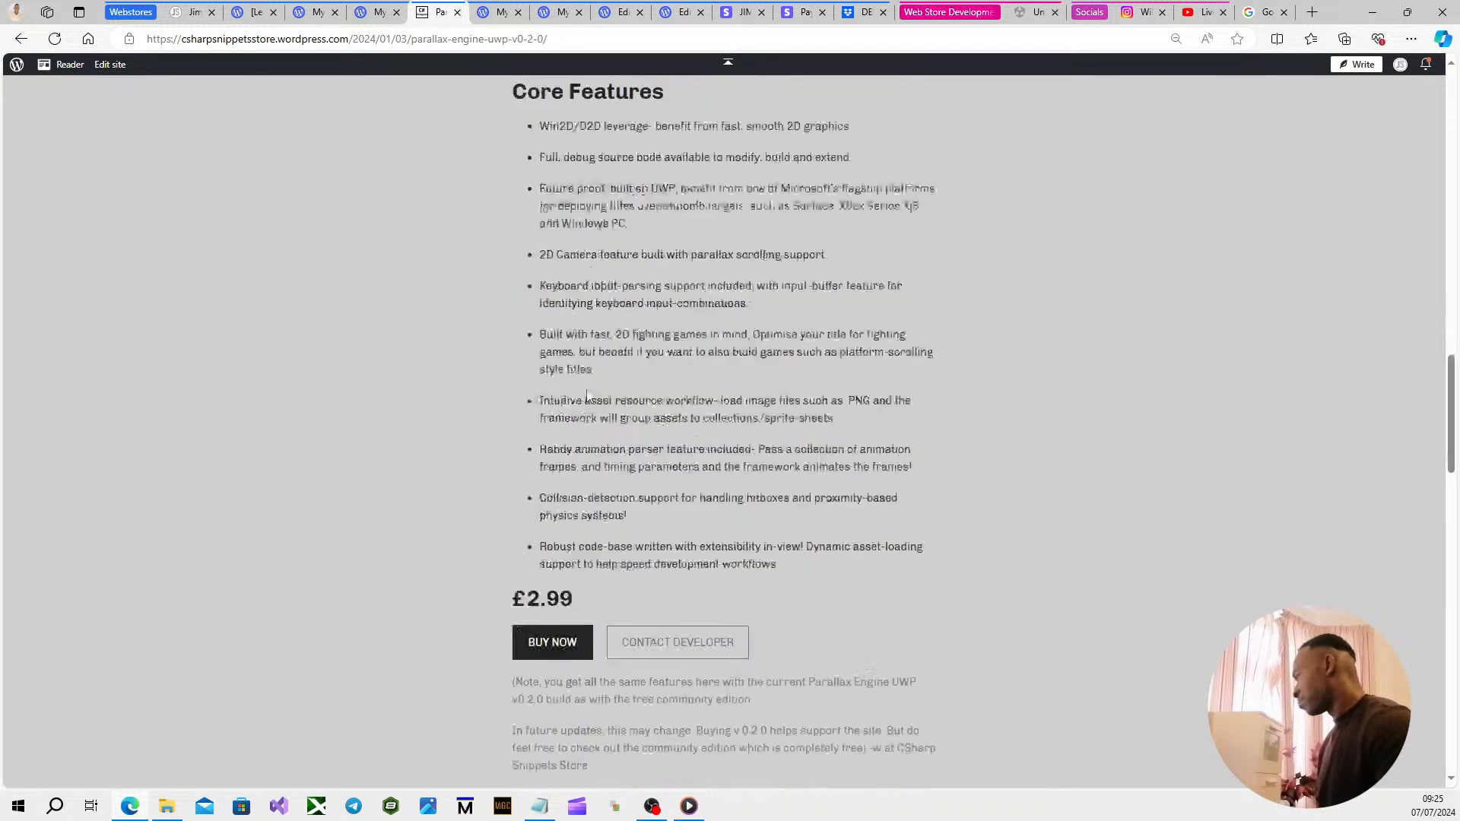
{"action": "left_click", "coordinate": [531, 290]}
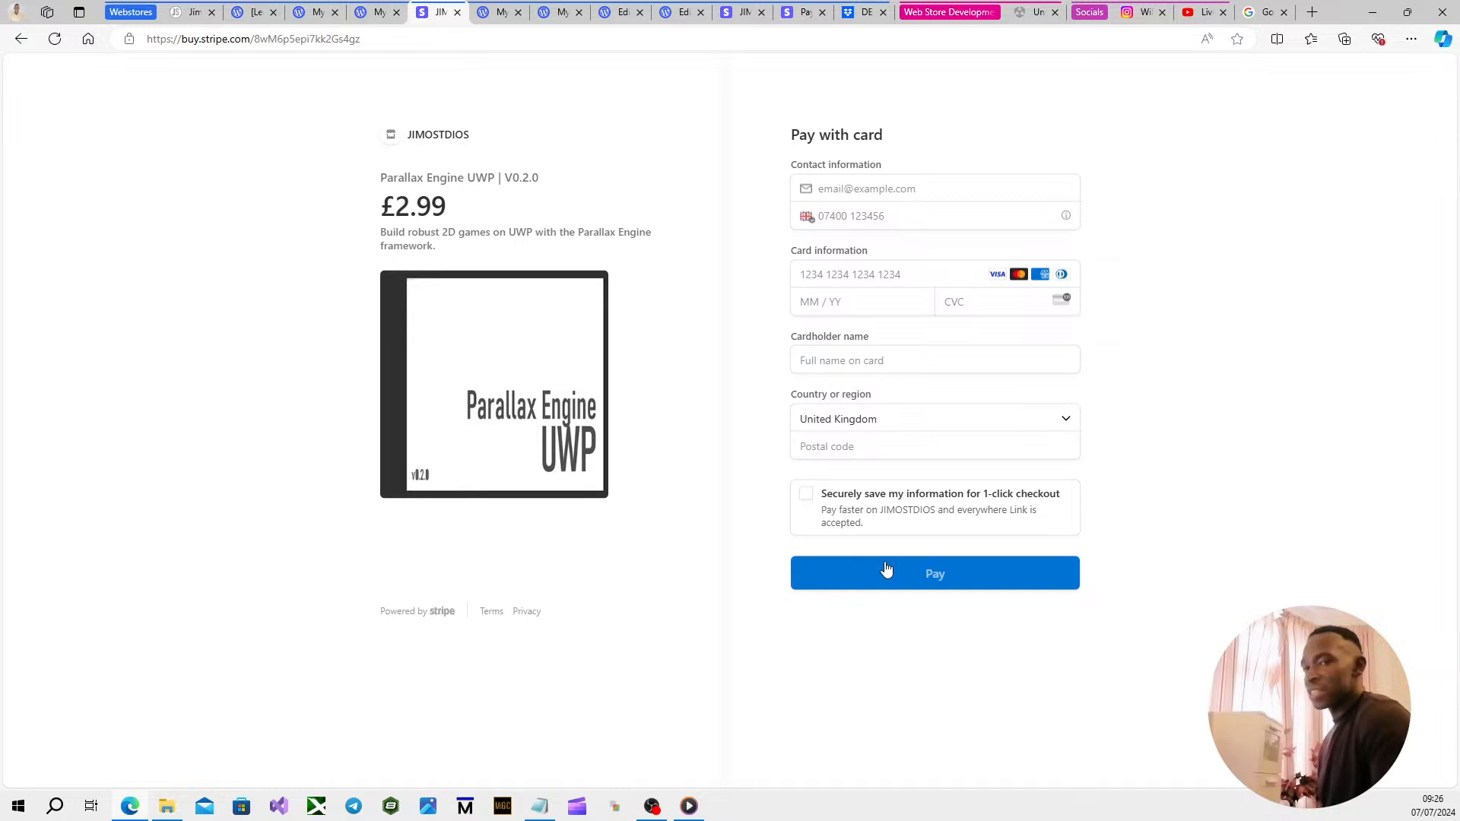
Revisit the Pricings cards on the web store workshops site, and switch to the YouTube Studio livestreaming page.
{"action": "left_click", "coordinate": [175, 14]}
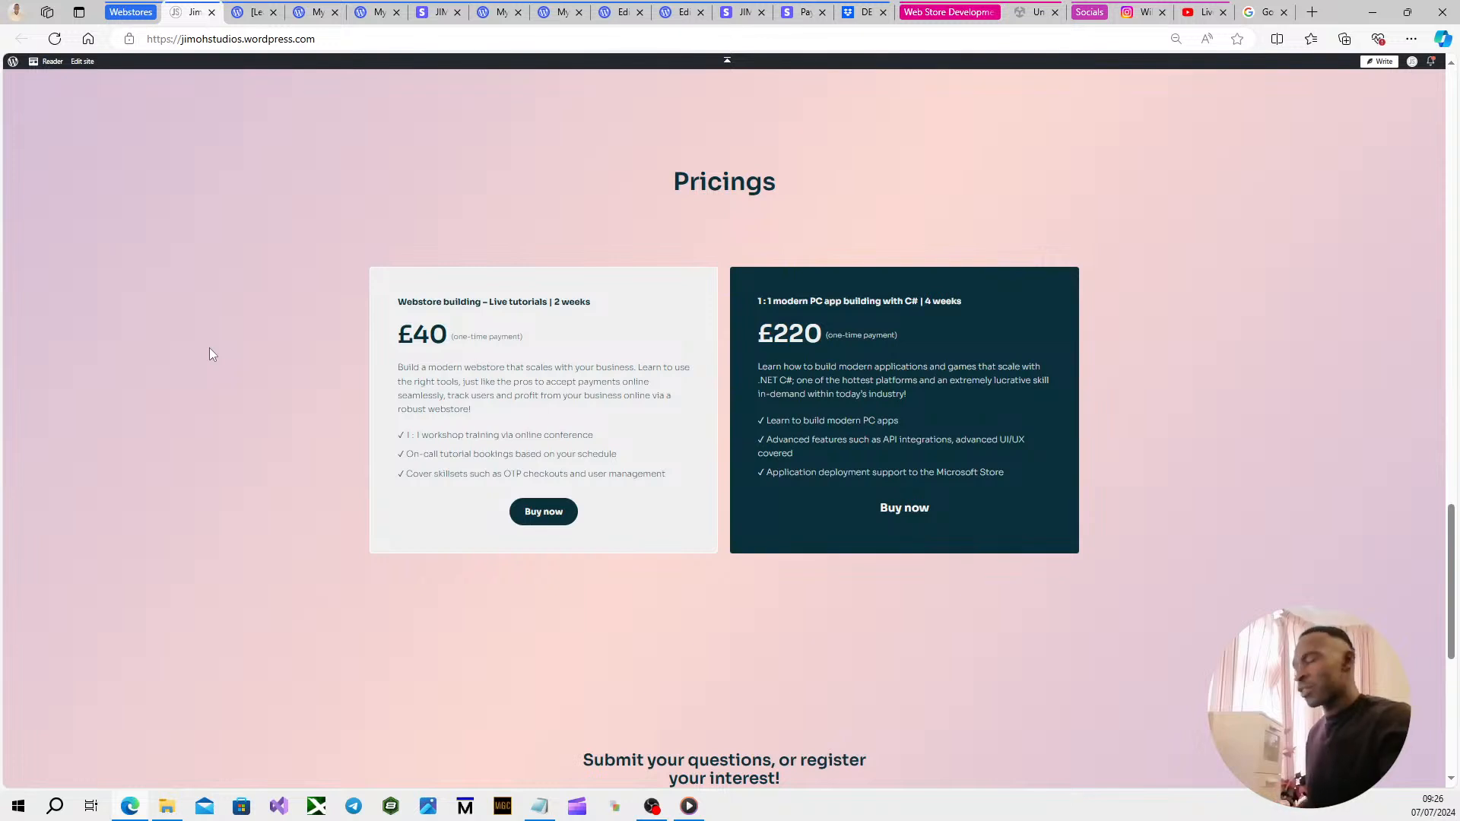
{"action": "left_click", "coordinate": [1198, 13]}
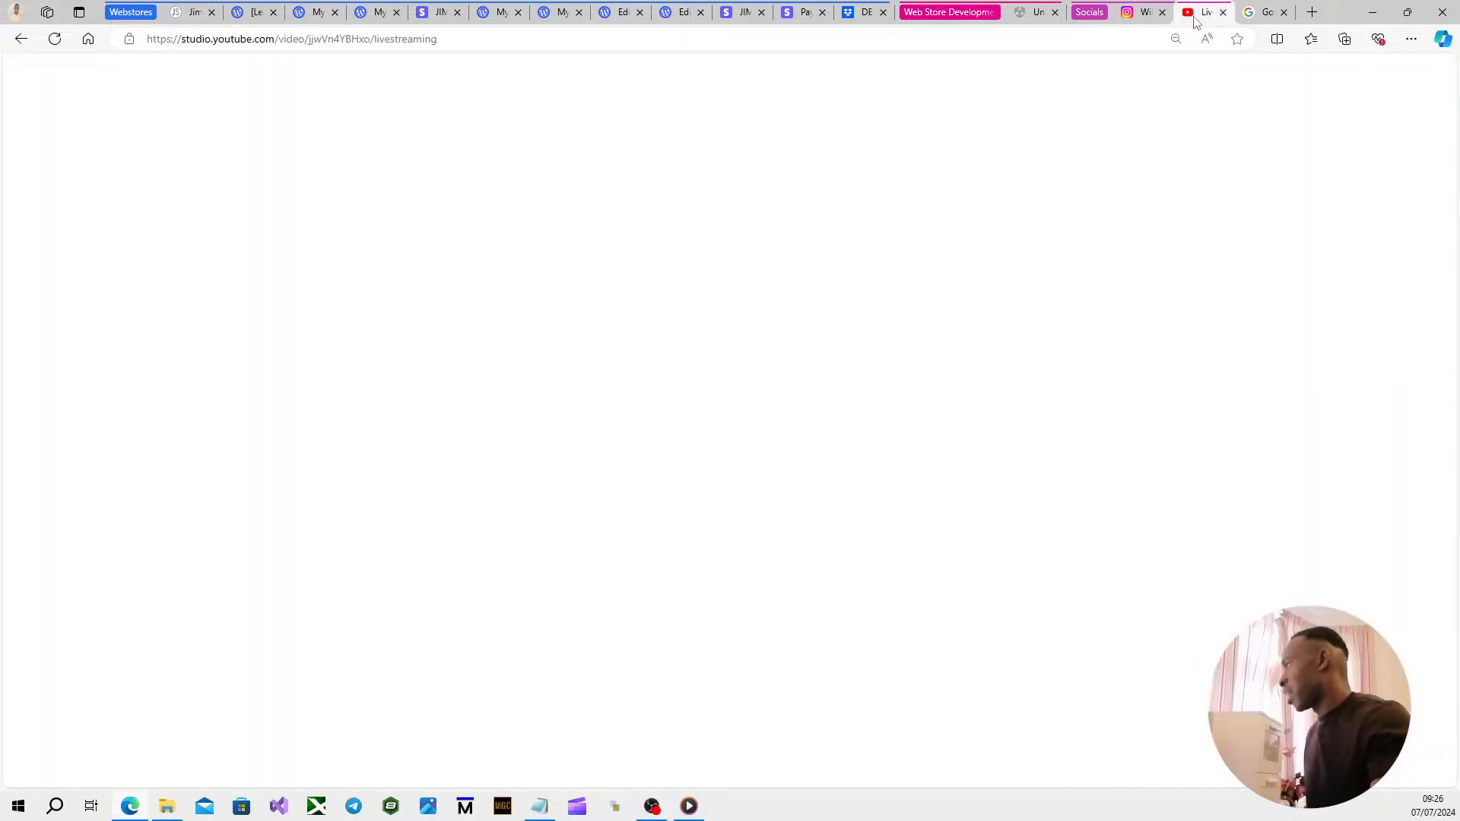